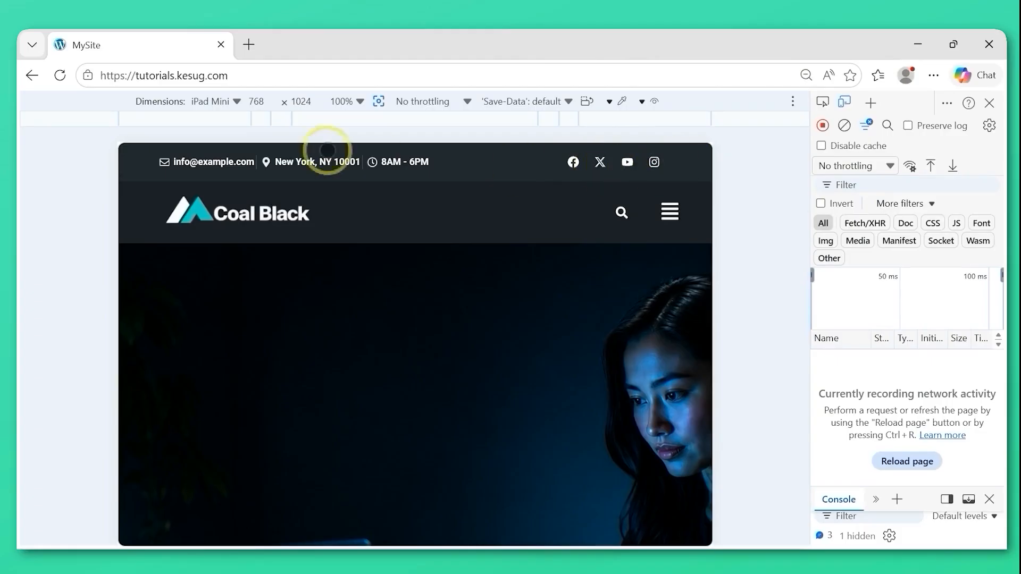
# Examine the Coal Black header's search and collapsible menu at tablet and iPhone 14 Pro Max sizes, and close the developer tools.
pyautogui.click(623, 214)
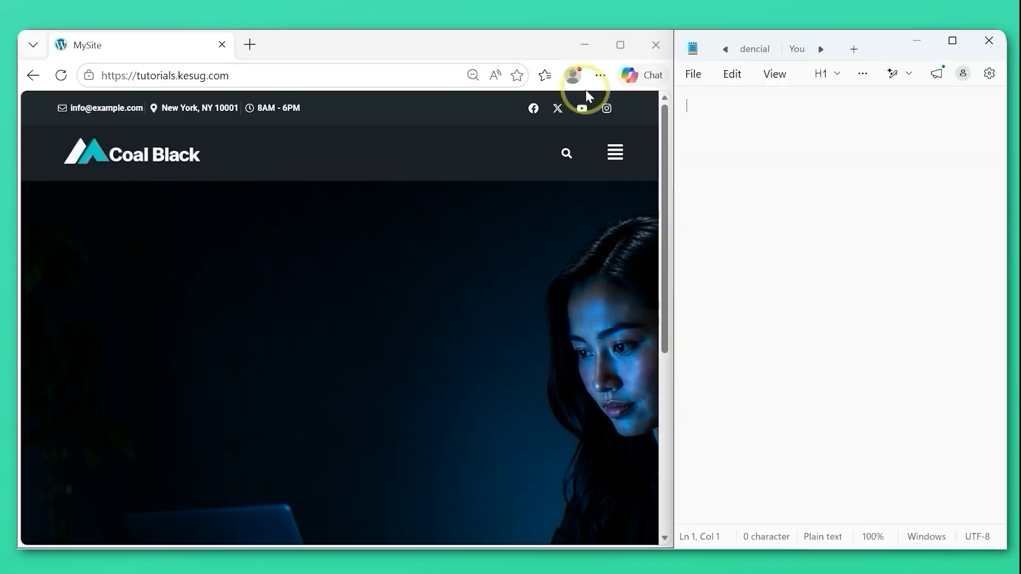
pyautogui.click(566, 153)
pyautogui.click(615, 153)
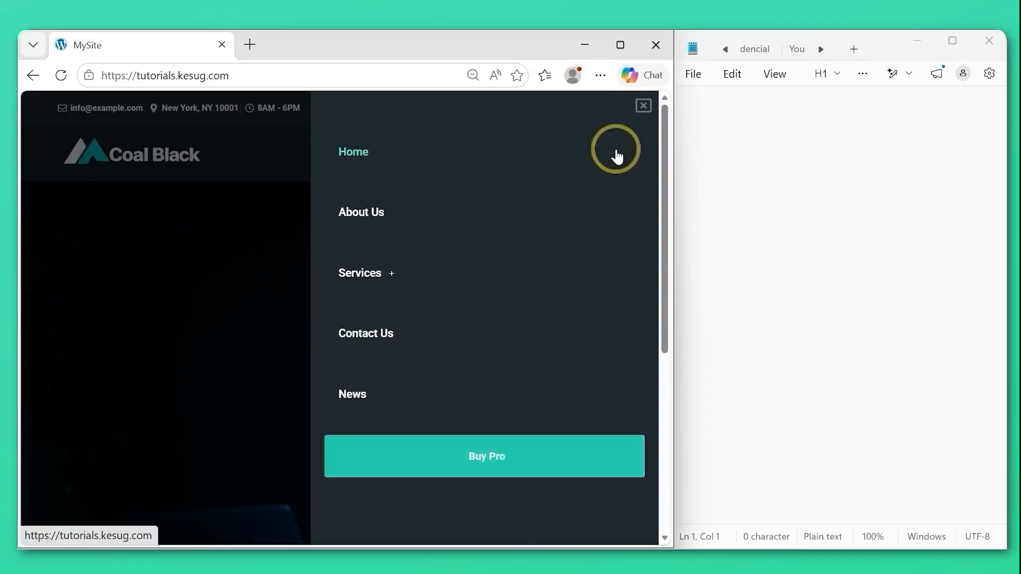
pyautogui.moveTo(658, 155); pyautogui.dragTo(657, 107)
pyautogui.click(643, 105)
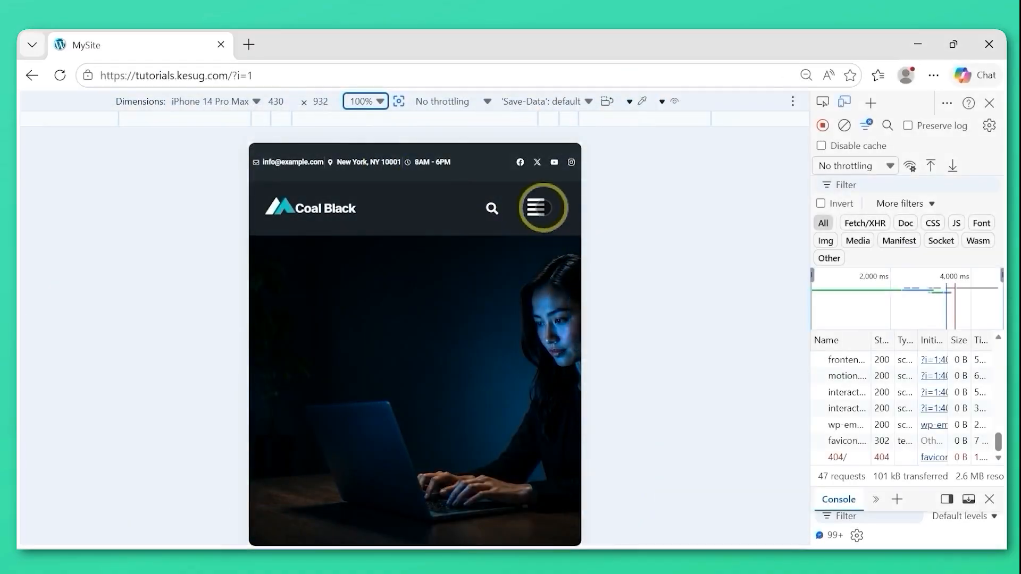
pyautogui.click(543, 207)
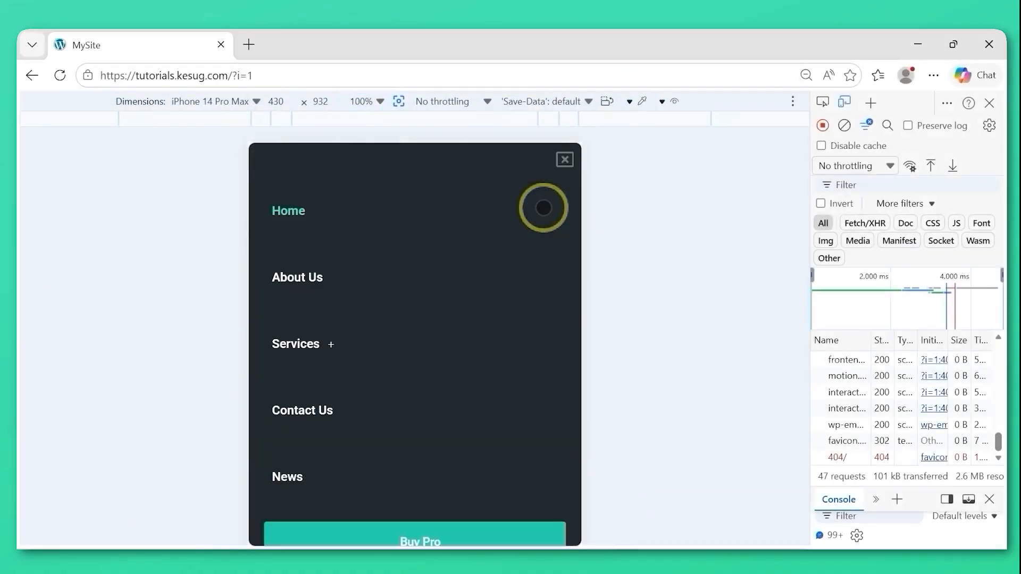
pyautogui.click(565, 160)
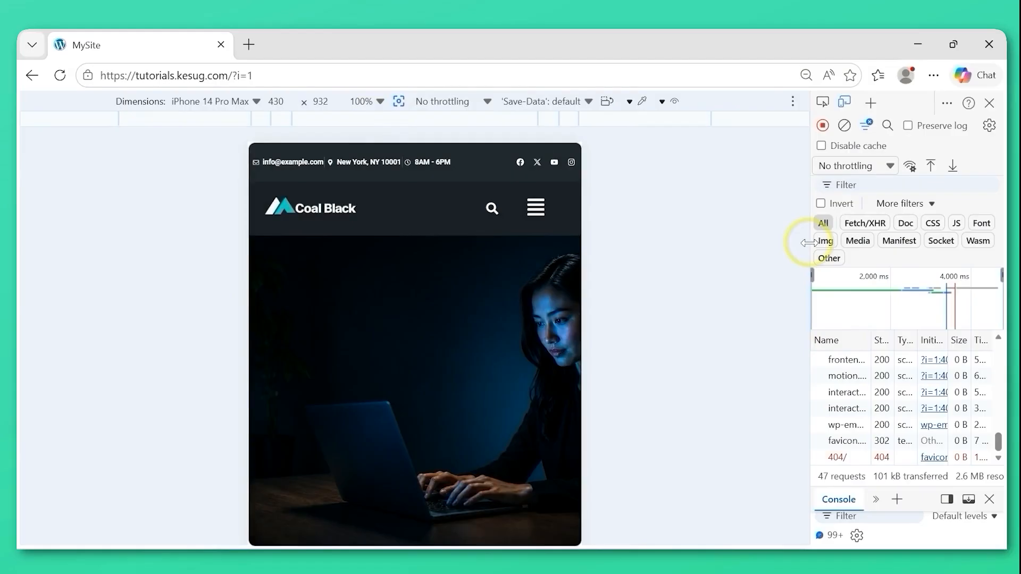
pyautogui.click(989, 104)
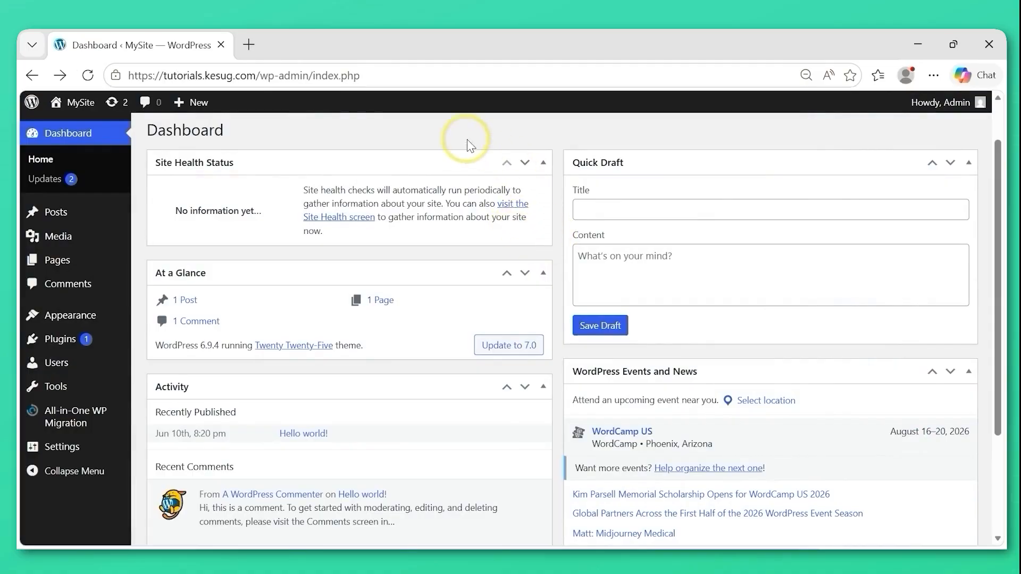
# Open the MySite front end in a new browser tab and look over its default blog homepage.
pyautogui.moveTo(77, 106)
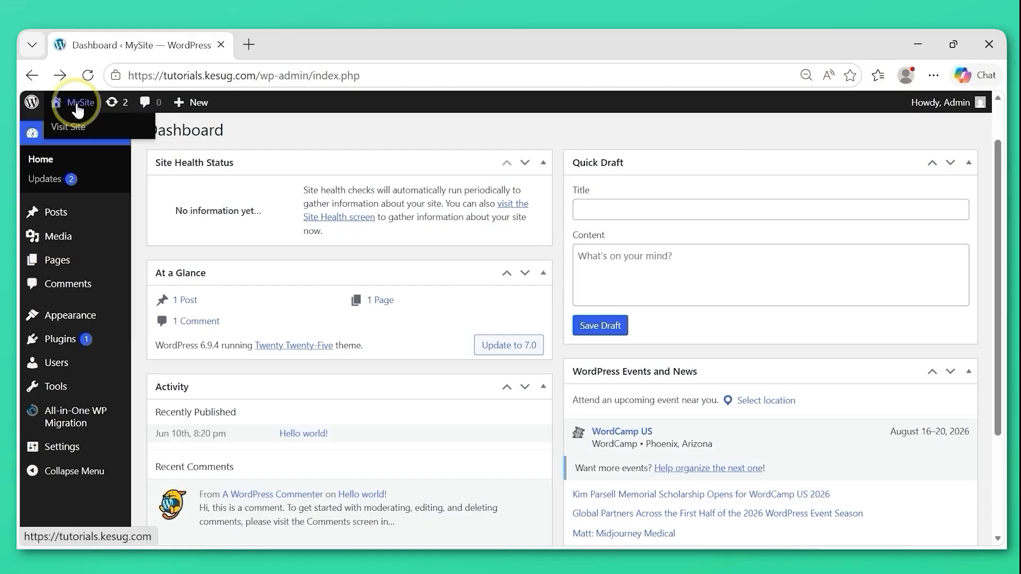
pyautogui.rightClick(78, 108)
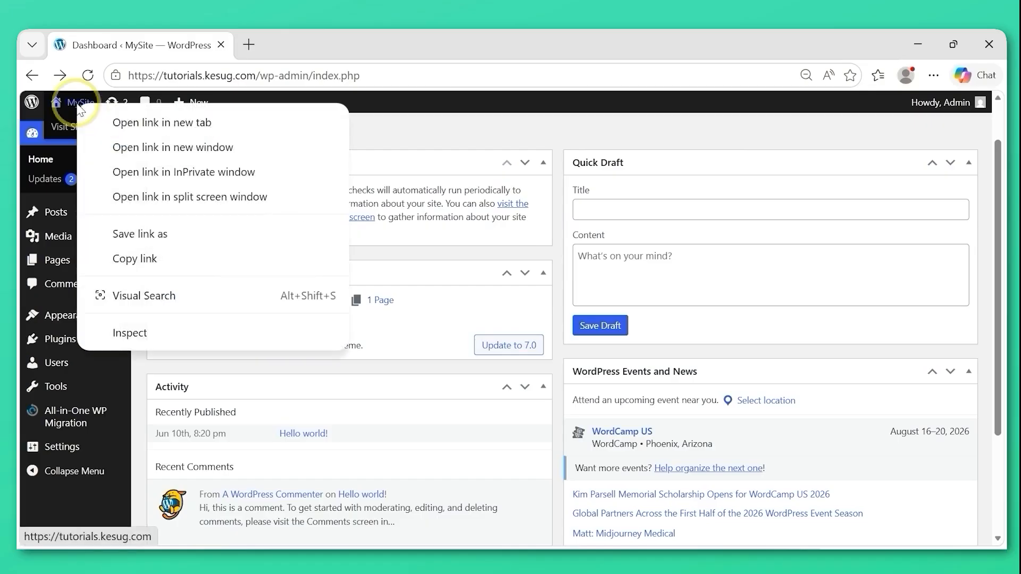
pyautogui.click(157, 124)
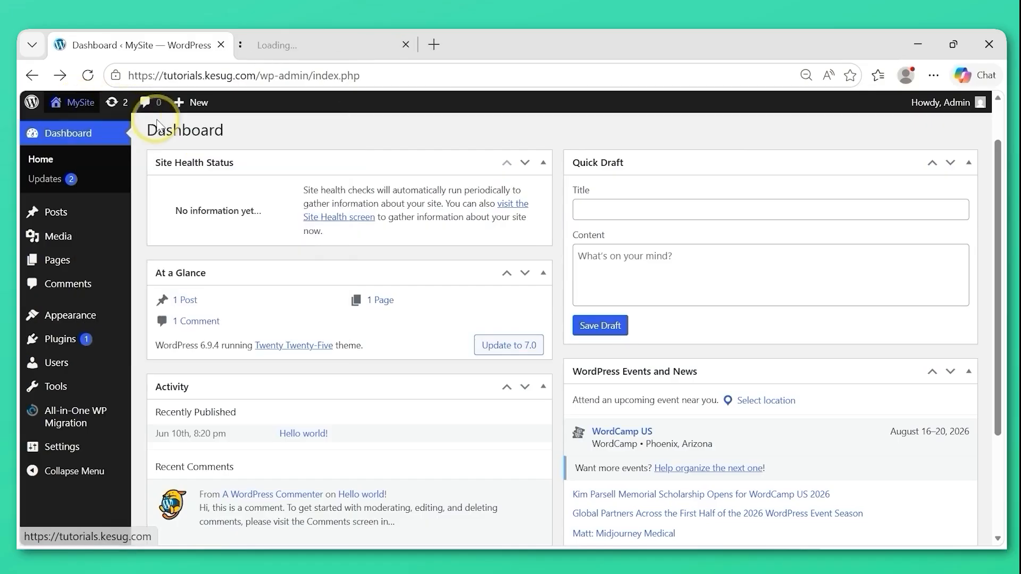
pyautogui.click(318, 48)
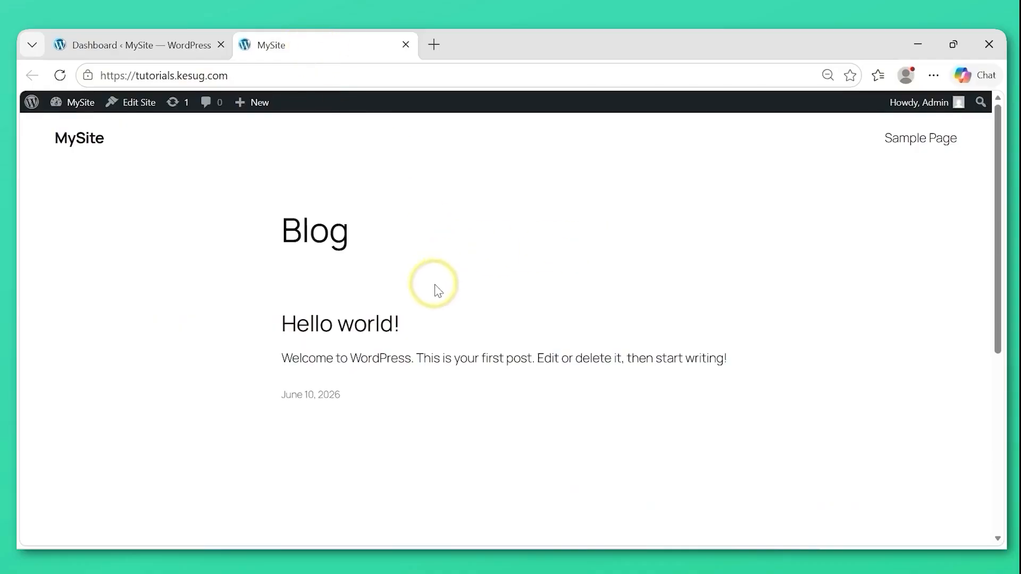
pyautogui.moveTo(997, 193); pyautogui.dragTo(995, 101)
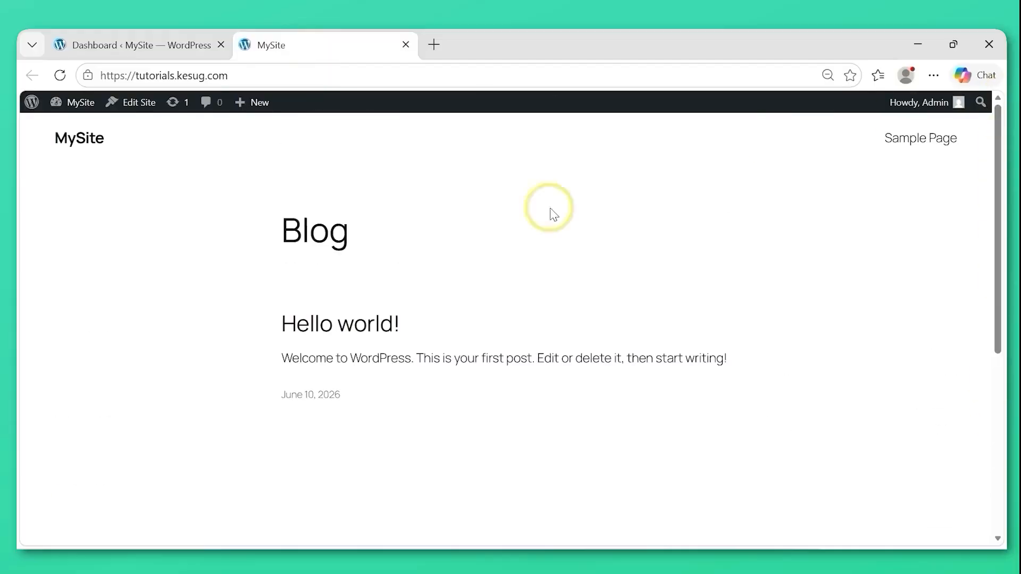
# Search for "elementor" among the plugins that can be added from the WordPress dashboard.
pyautogui.click(147, 49)
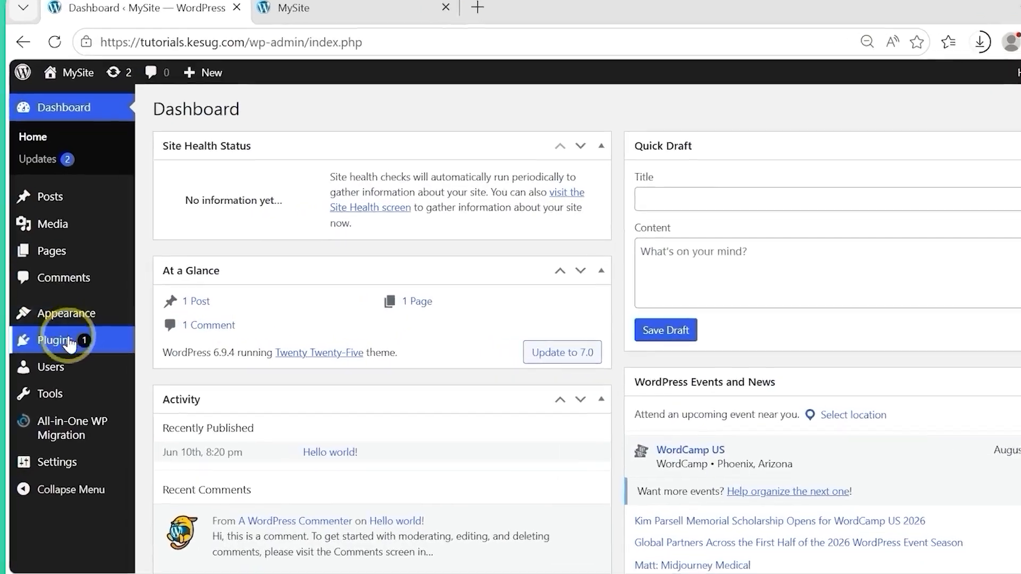
pyautogui.moveTo(63, 342)
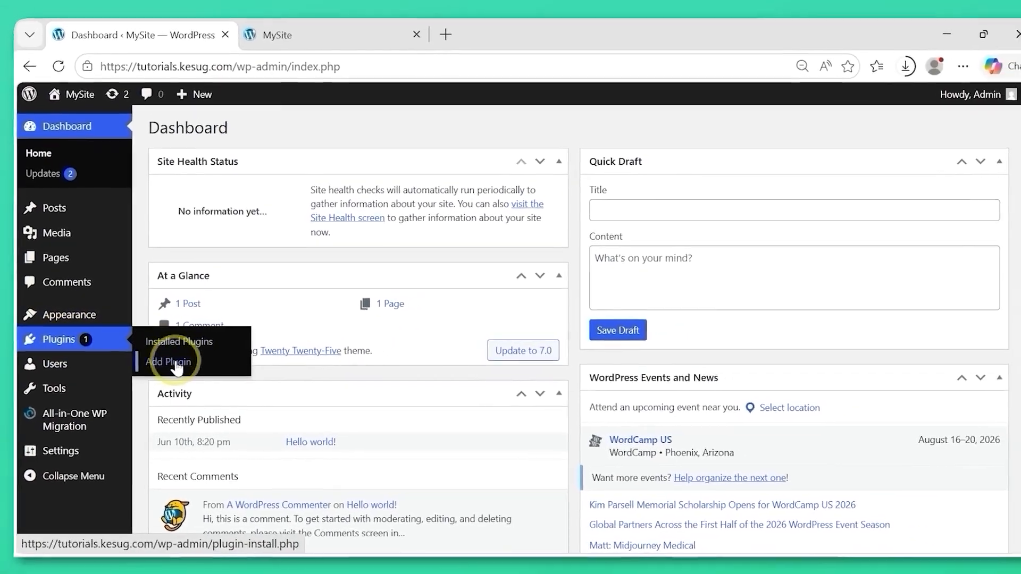
pyautogui.click(167, 361)
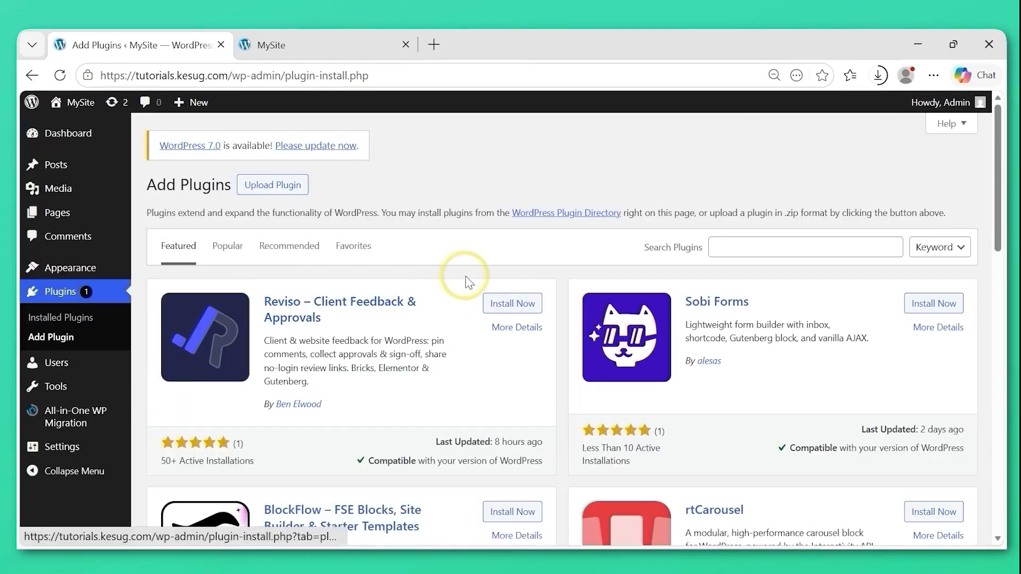
pyautogui.click(743, 253)
pyautogui.write('elementor')
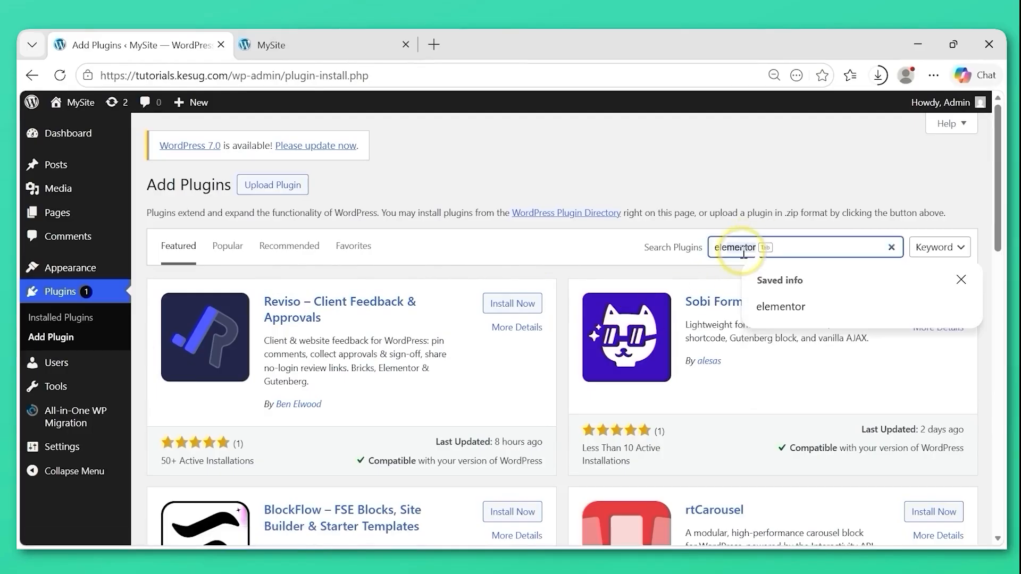
pyautogui.press('Tab')
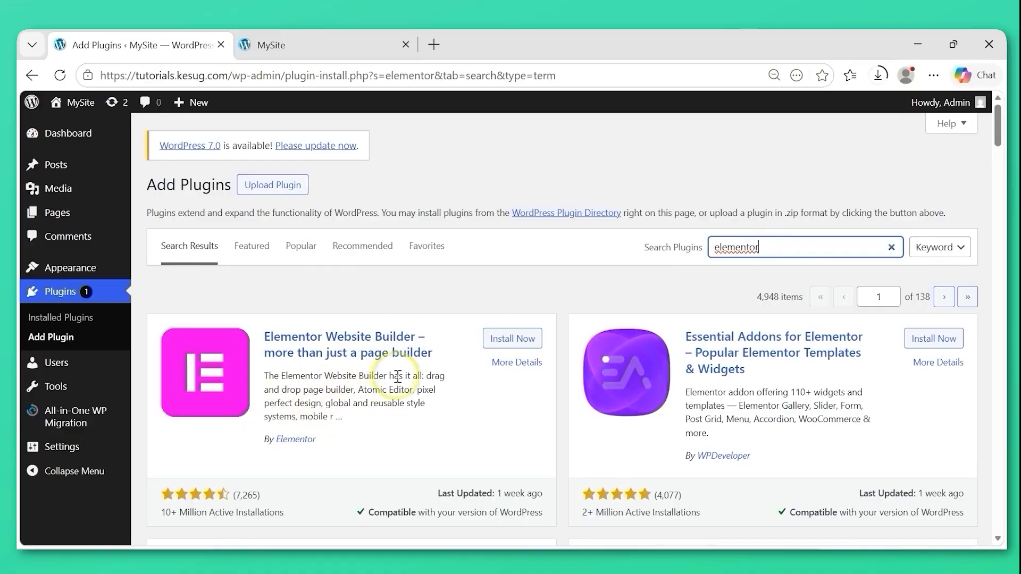
# Install the Elementor Website Builder and Ultimate Addons for Elementor plugins.
pyautogui.click(509, 341)
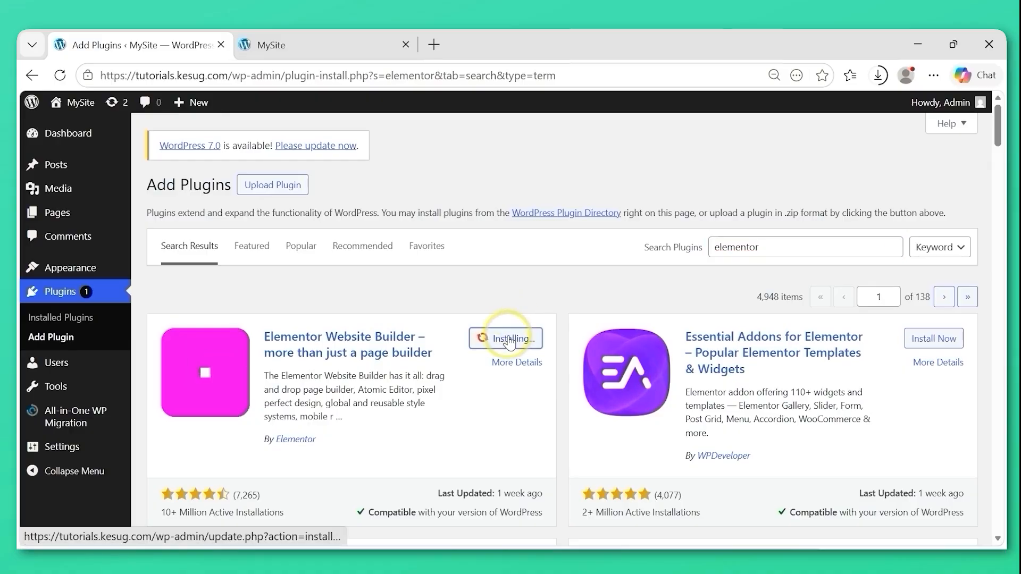
pyautogui.moveTo(1000, 127); pyautogui.dragTo(1000, 140)
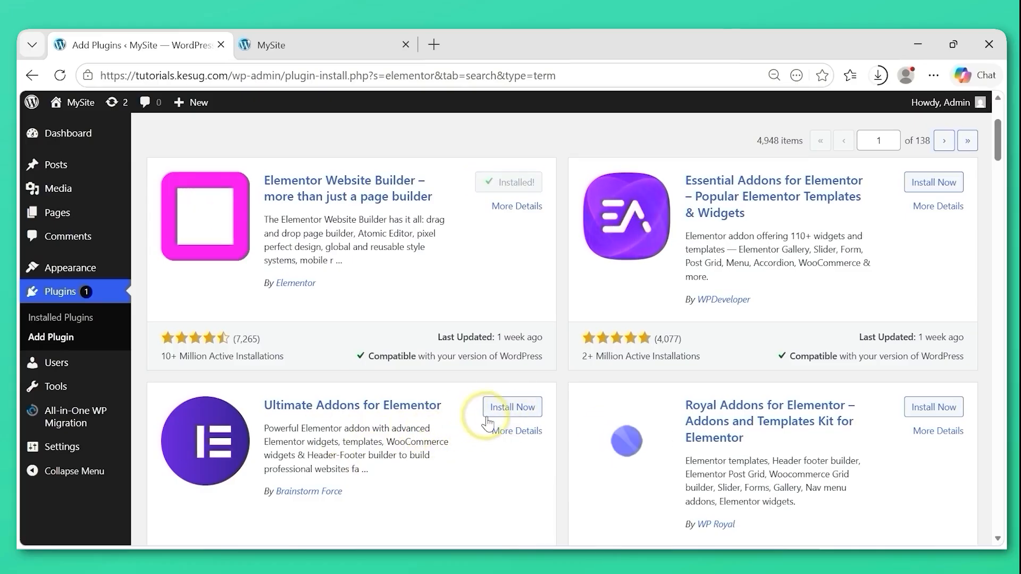
pyautogui.click(519, 410)
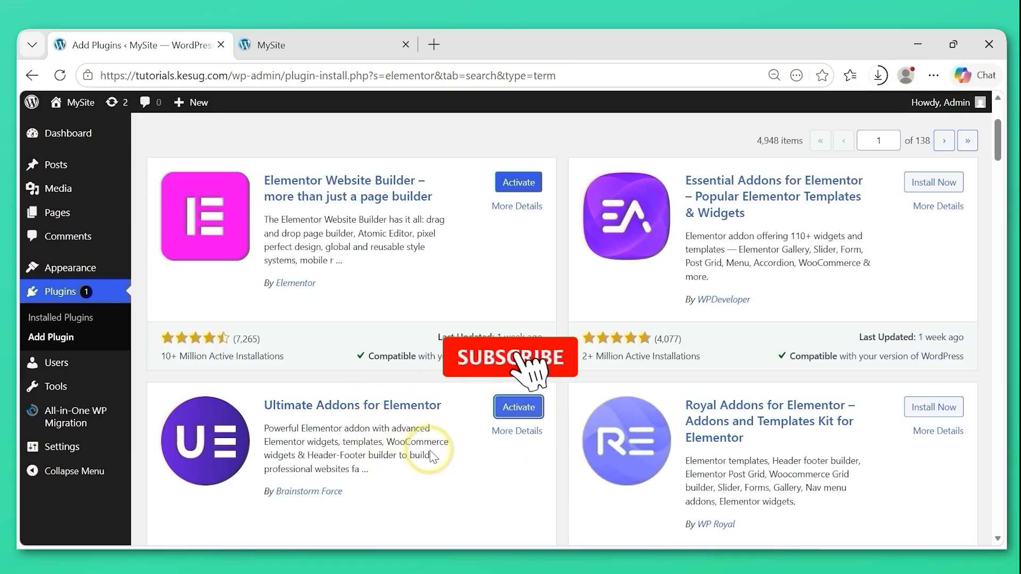
# Activate the installed Elementor plugin and bypass its onboarding by loading the wp-admin dashboard address.
pyautogui.click(77, 319)
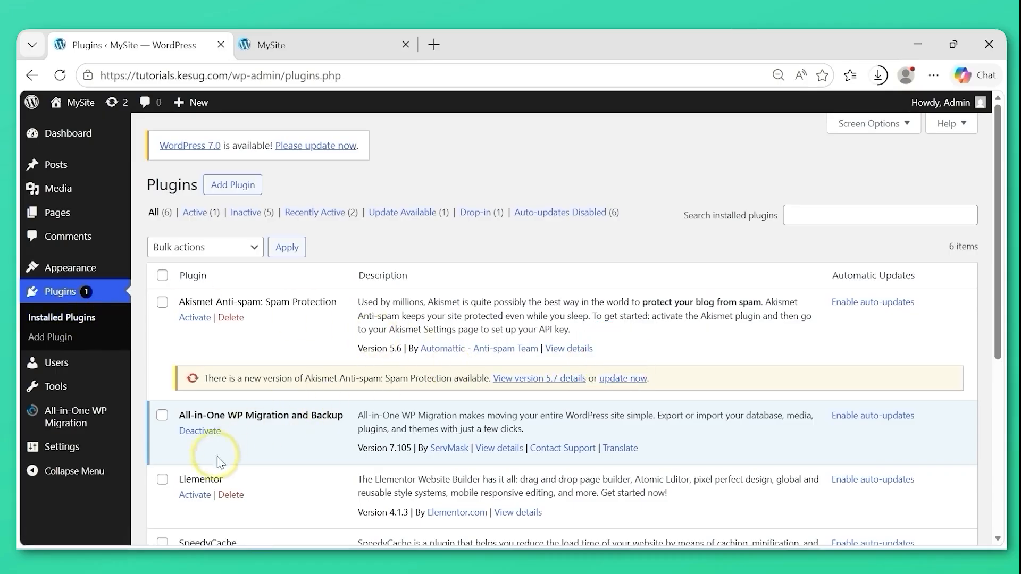
pyautogui.click(197, 498)
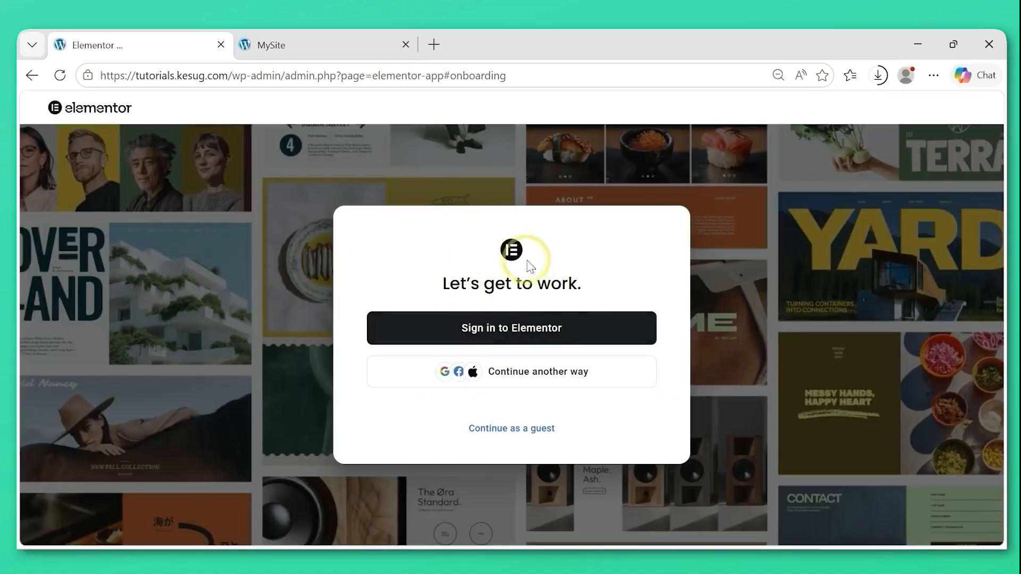
pyautogui.moveTo(287, 77); pyautogui.dragTo(540, 73)
pyautogui.press('BackSpace')
pyautogui.press('Return')
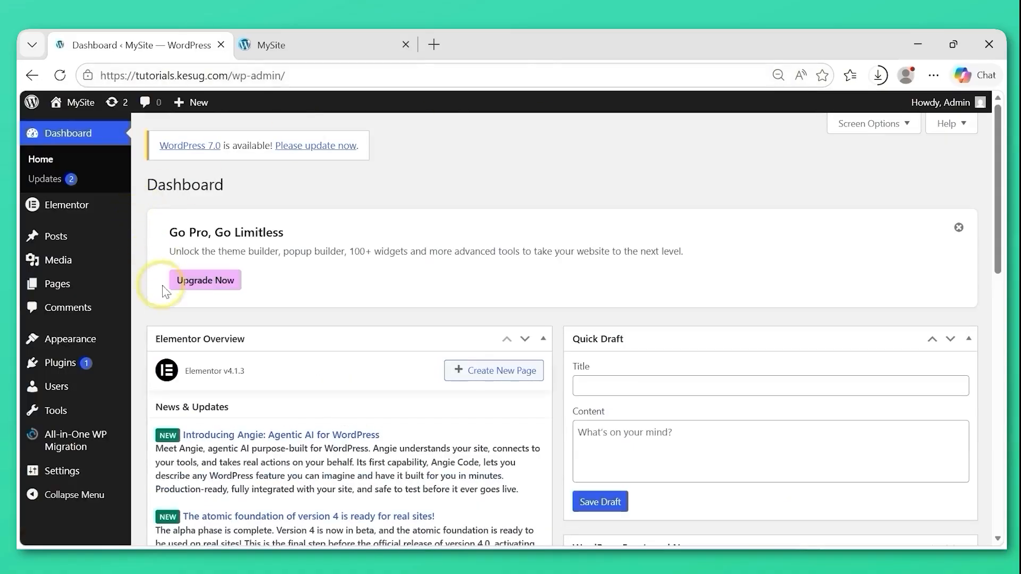
# Activate Ultimate Addons for Elementor (UAE) from the list of installed plugins.
pyautogui.moveTo(80, 361)
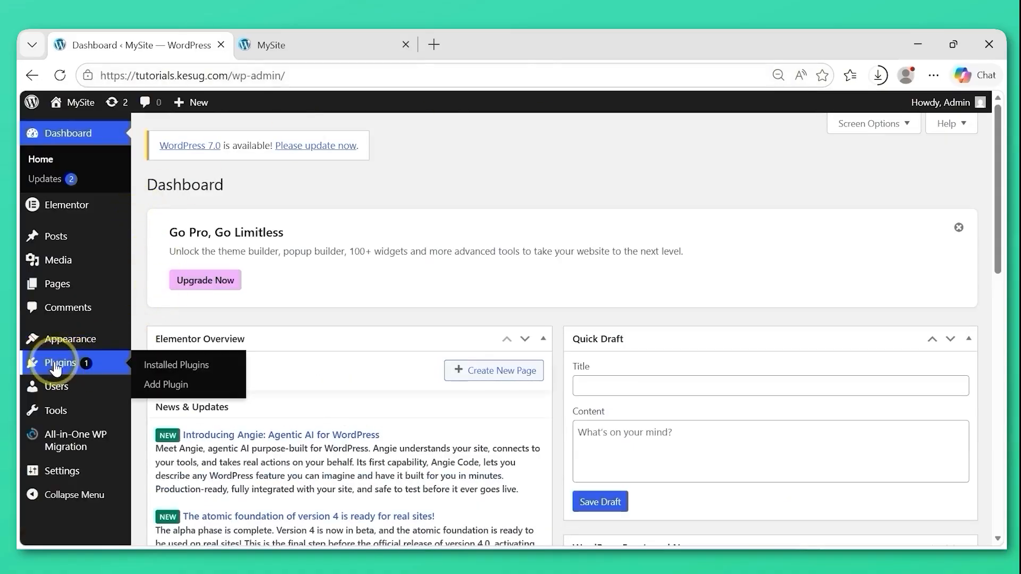
pyautogui.click(186, 367)
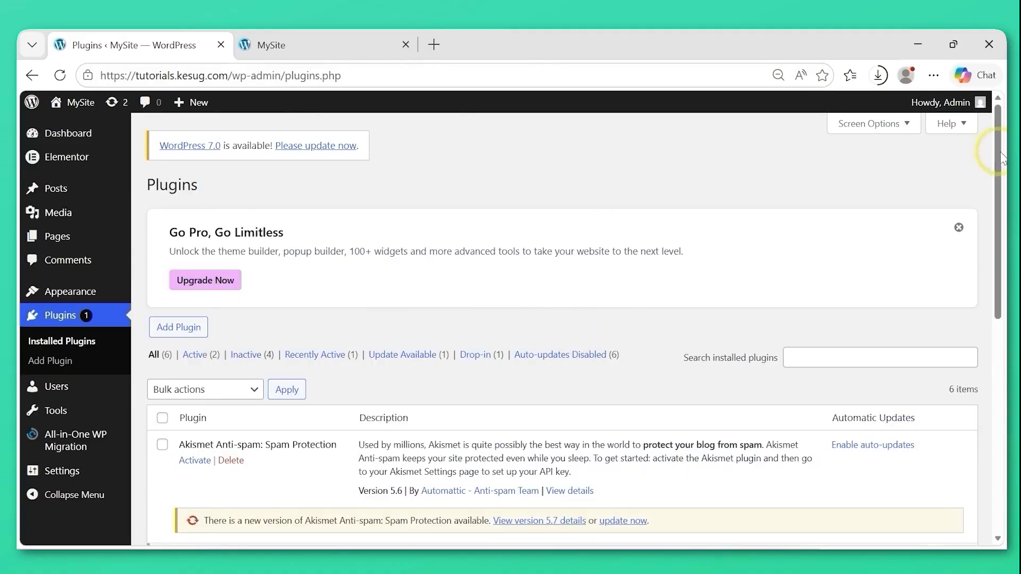
pyautogui.moveTo(1003, 163); pyautogui.dragTo(1001, 344)
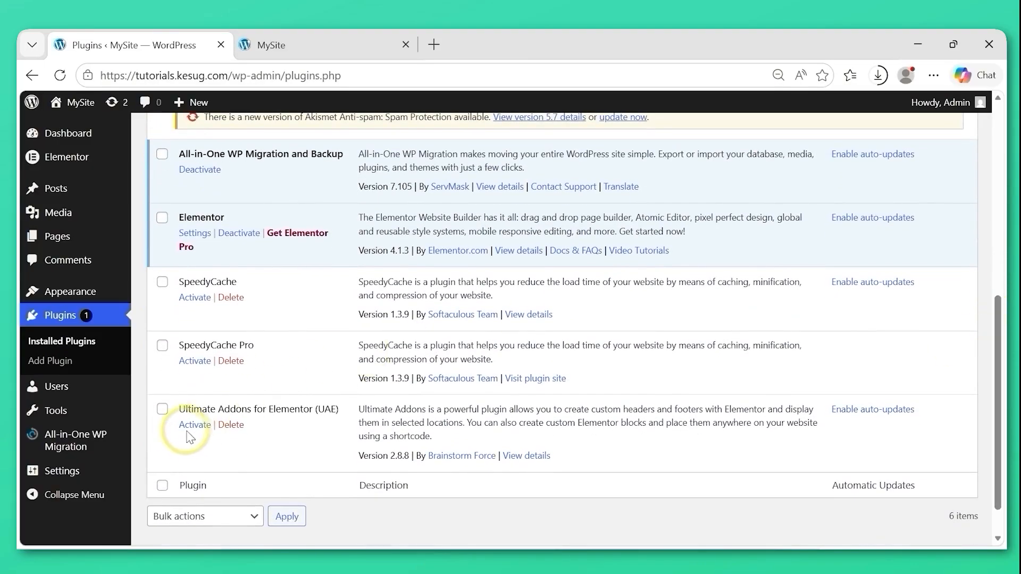
pyautogui.click(194, 425)
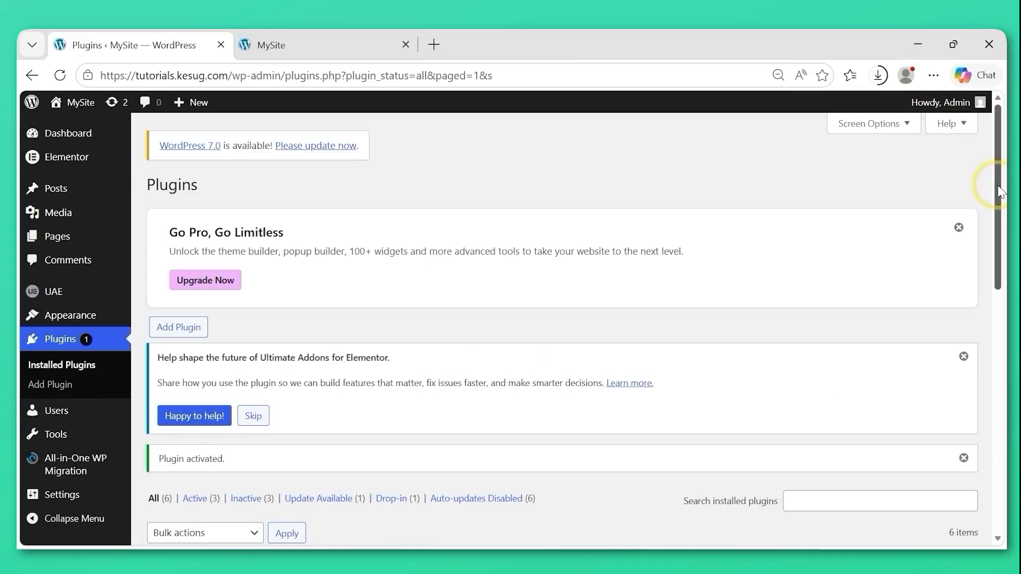
pyautogui.moveTo(998, 186); pyautogui.dragTo(997, 219)
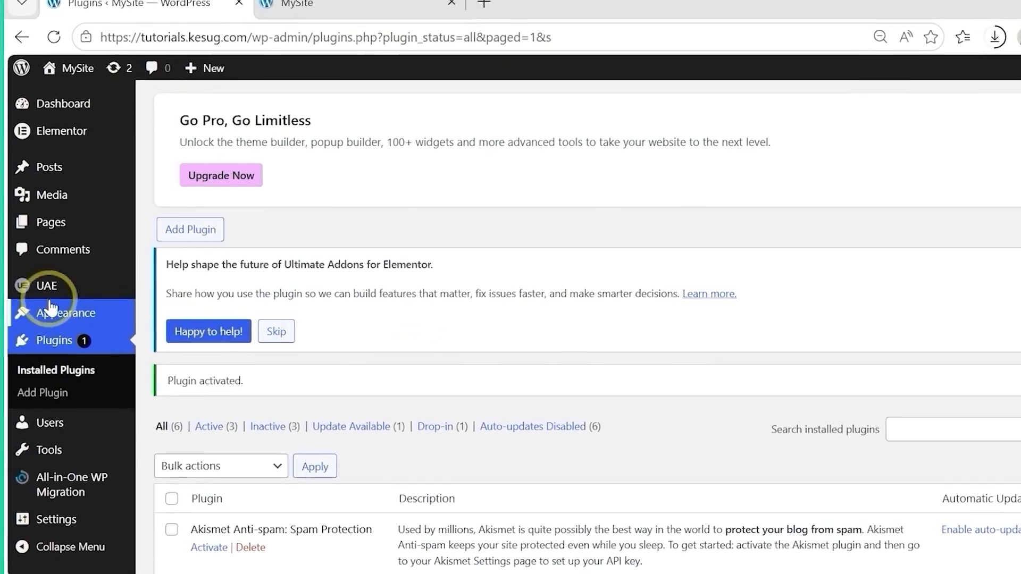
# Install and activate the Hello Elementor theme from the popular WordPress themes.
pyautogui.moveTo(67, 319)
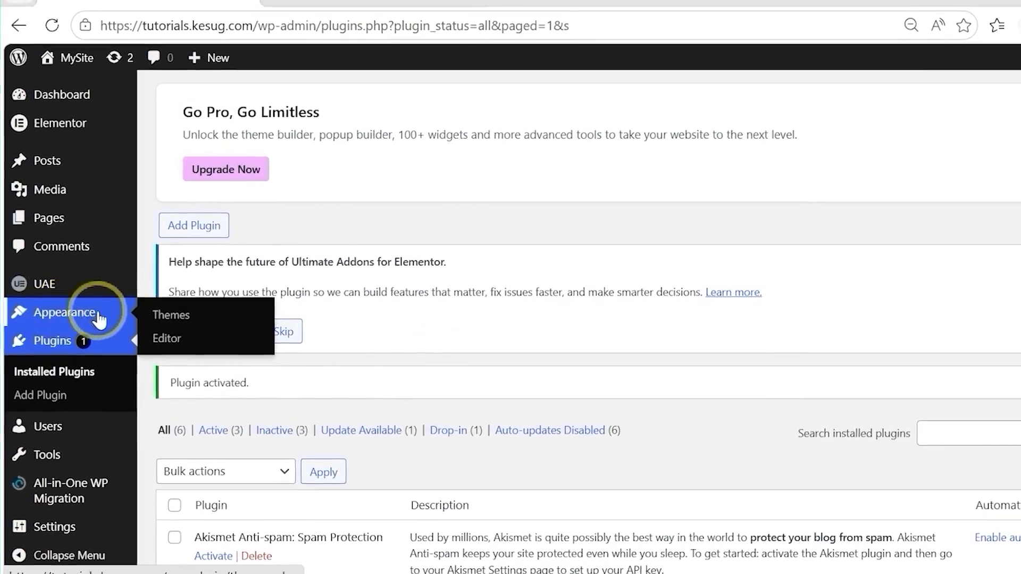
pyautogui.click(178, 322)
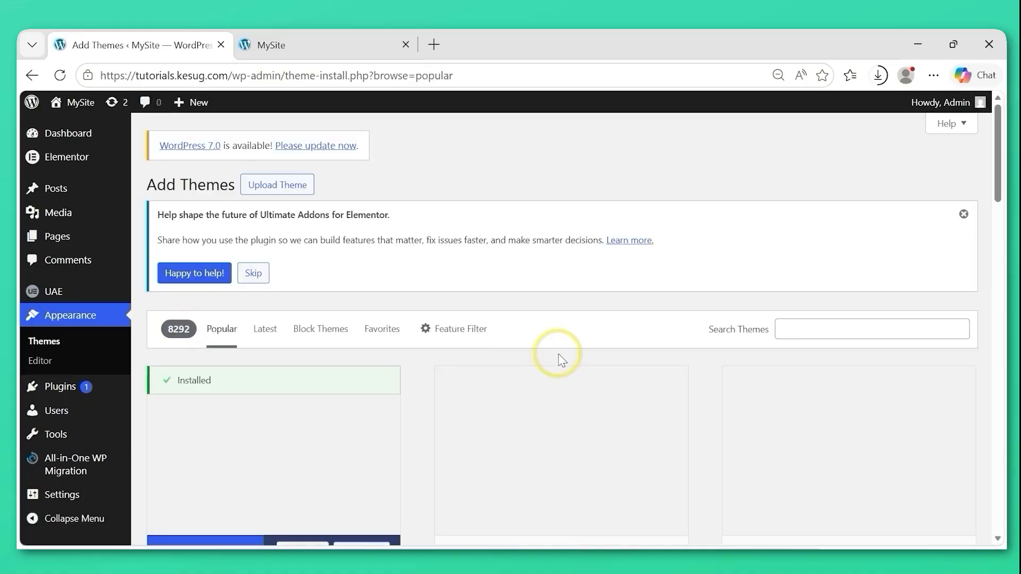
pyautogui.moveTo(1001, 133); pyautogui.dragTo(998, 180)
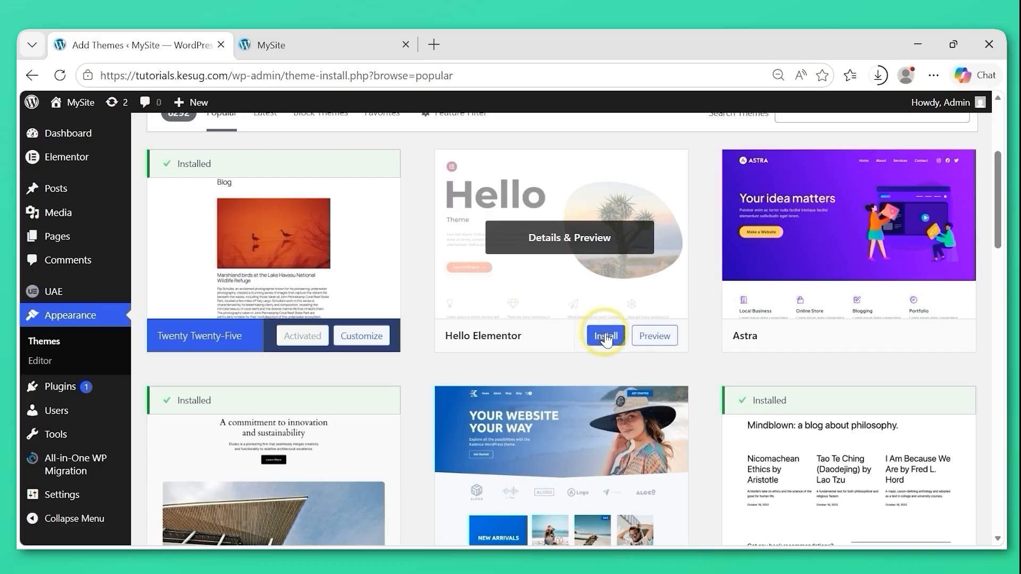
pyautogui.click(606, 336)
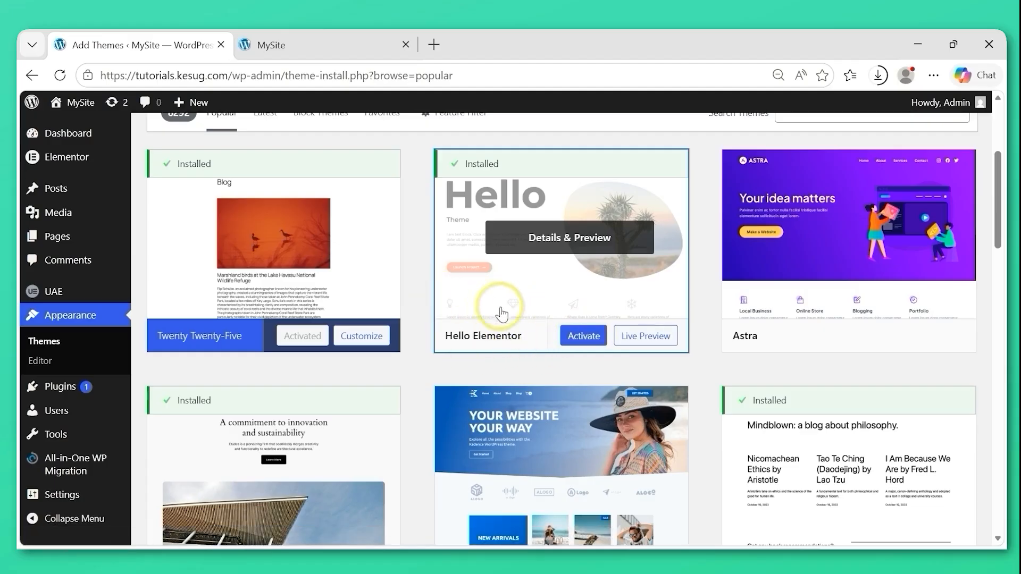
pyautogui.click(578, 340)
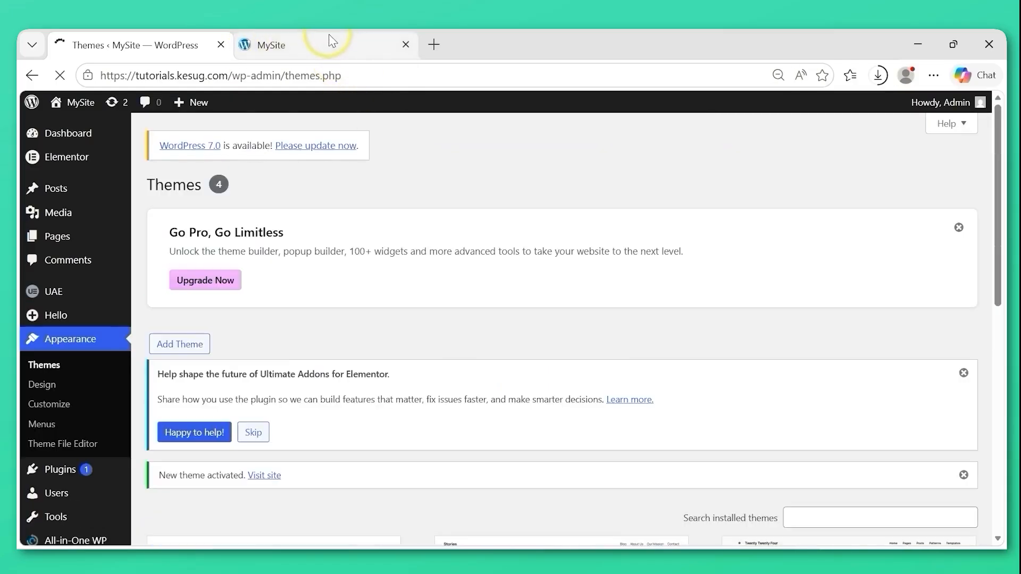
# Reload the MySite front end to check how it looks with the new theme, and return to the Themes page.
pyautogui.click(330, 39)
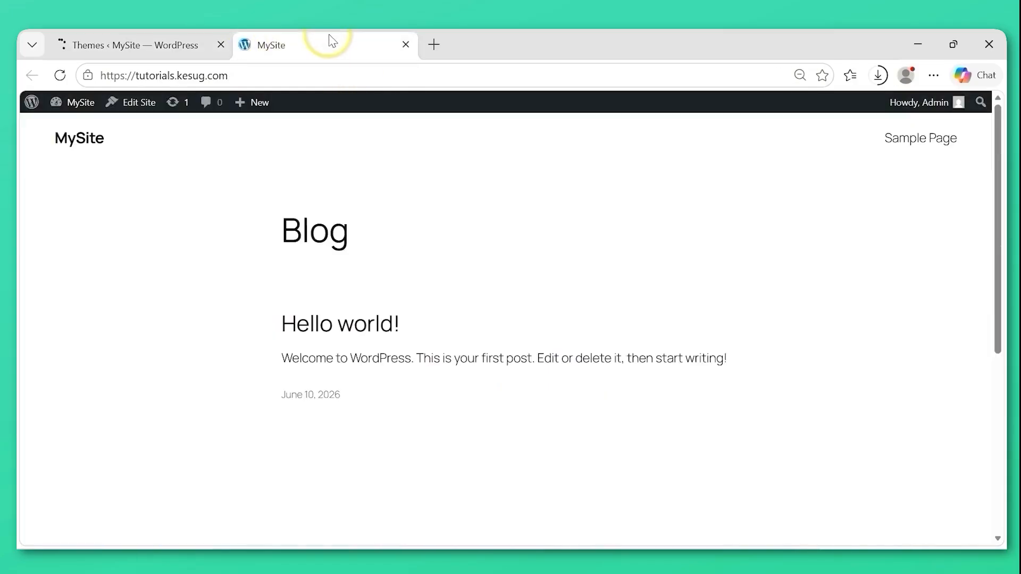
pyautogui.click(60, 76)
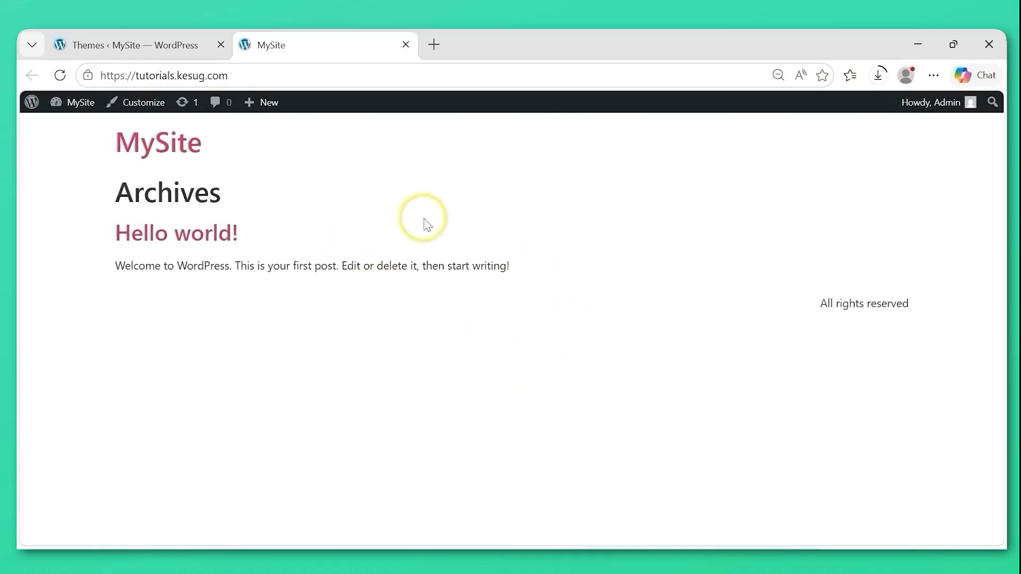
pyautogui.click(145, 33)
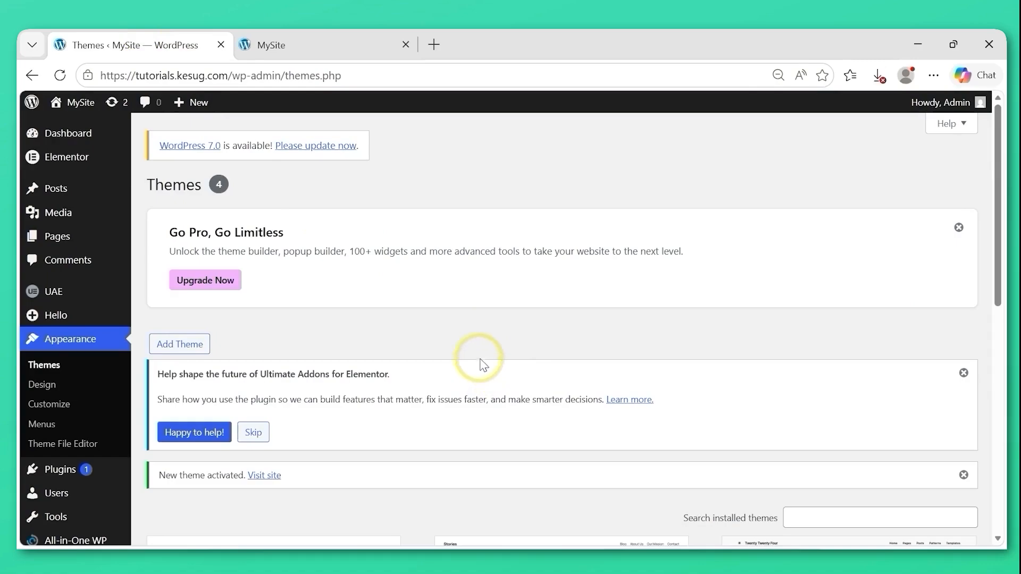
# Open the Ultimate Addons for Elementor (UAE) dashboard and close the MySite front-end tab.
pyautogui.moveTo(73, 296)
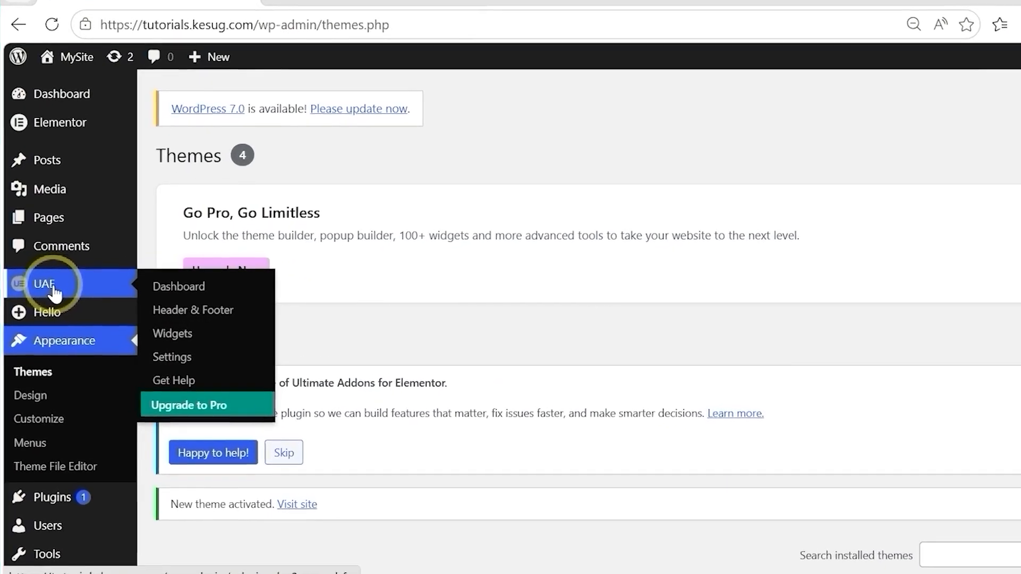
pyautogui.click(196, 296)
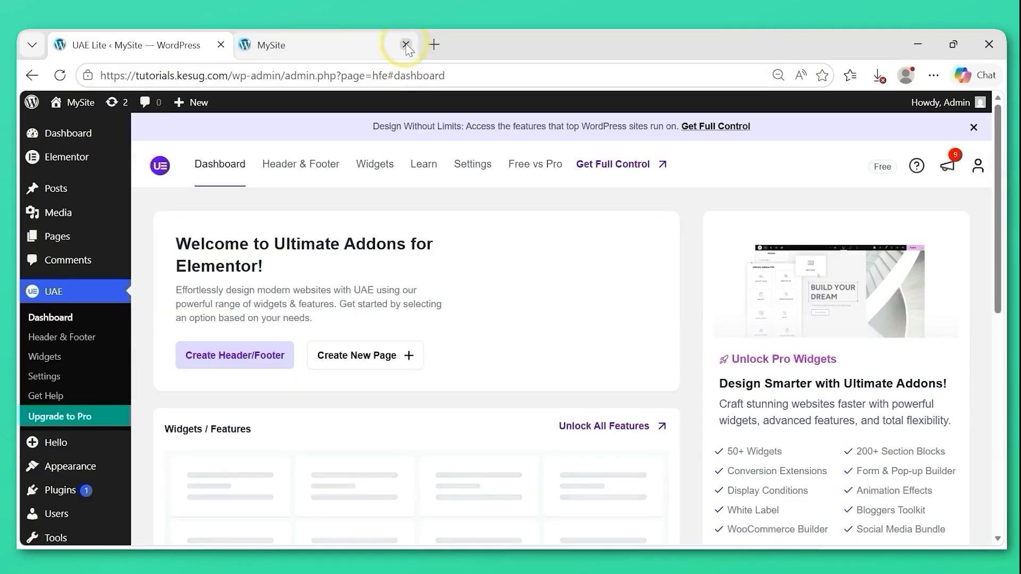
pyautogui.click(406, 46)
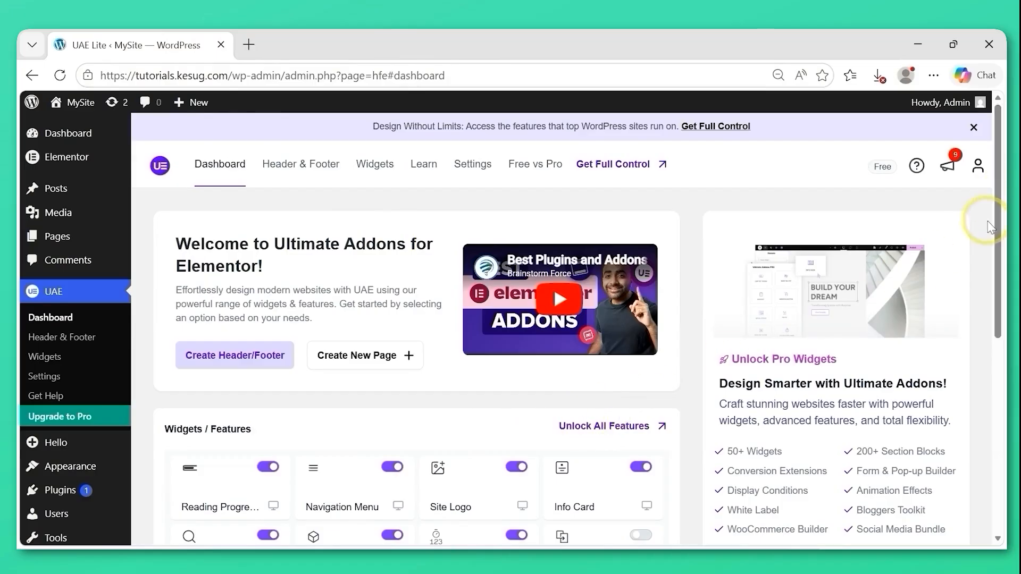
# Review the full UAE widget list to see which widgets are enabled and which require Pro, including Content Toggle.
pyautogui.scroll(-2, 996, 254)
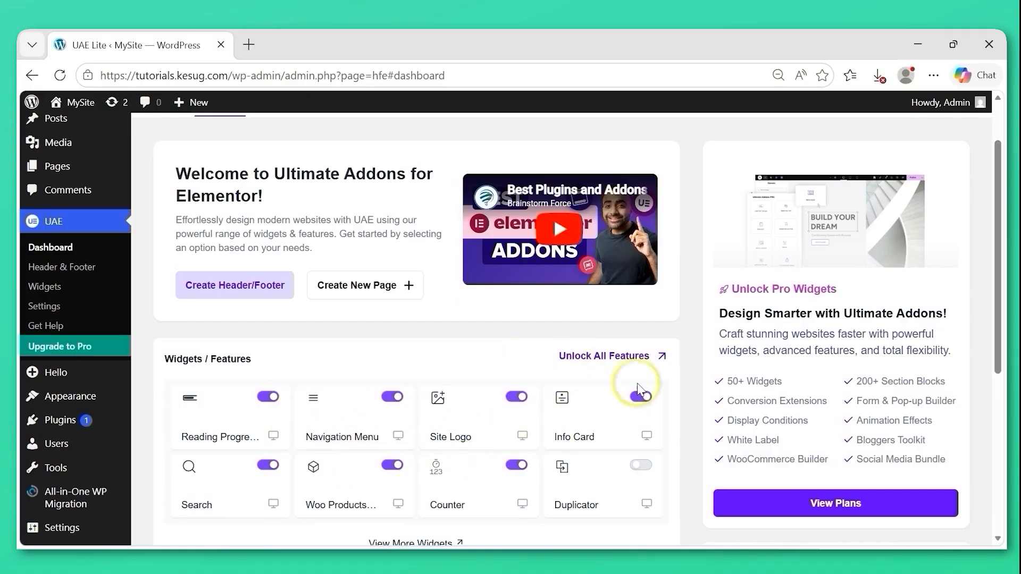
pyautogui.moveTo(999, 287); pyautogui.dragTo(998, 366)
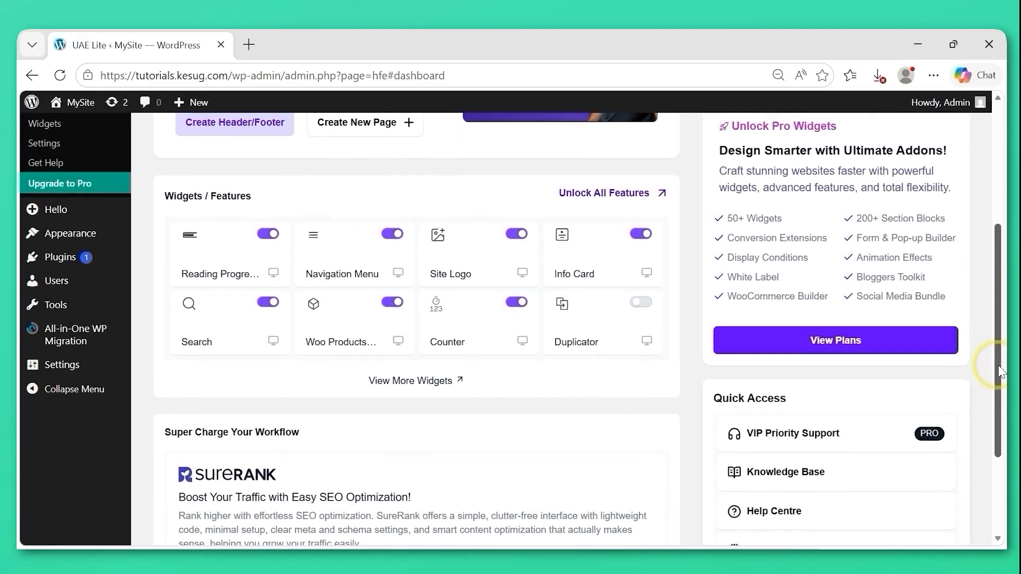
pyautogui.click(461, 381)
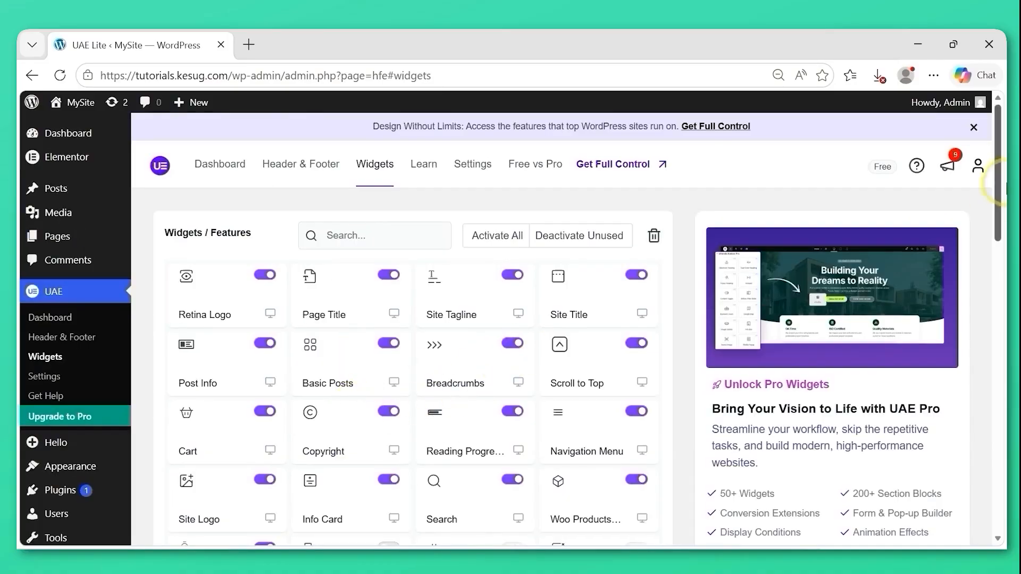
pyautogui.scroll(-3, 989, 199)
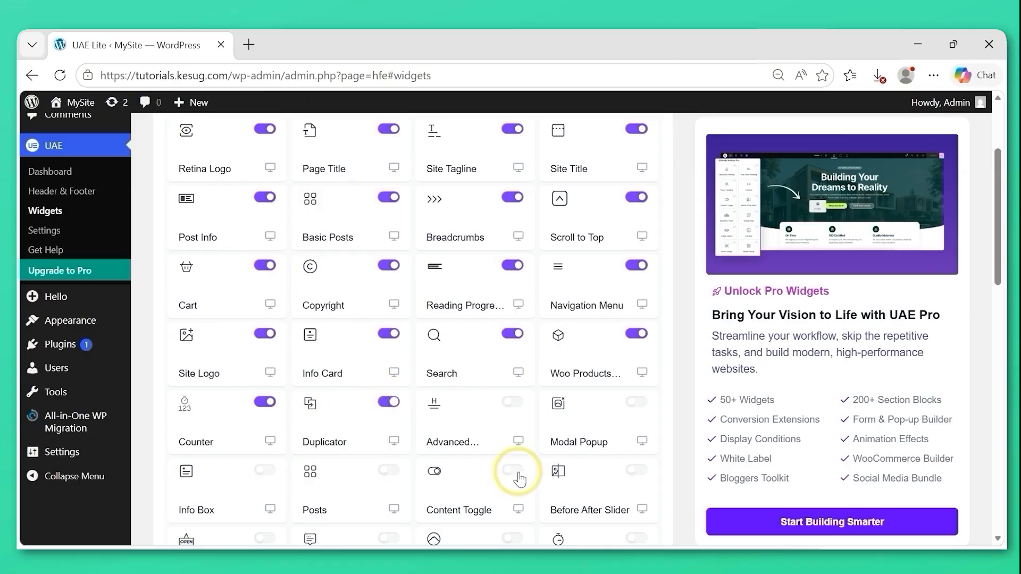
pyautogui.moveTo(519, 478)
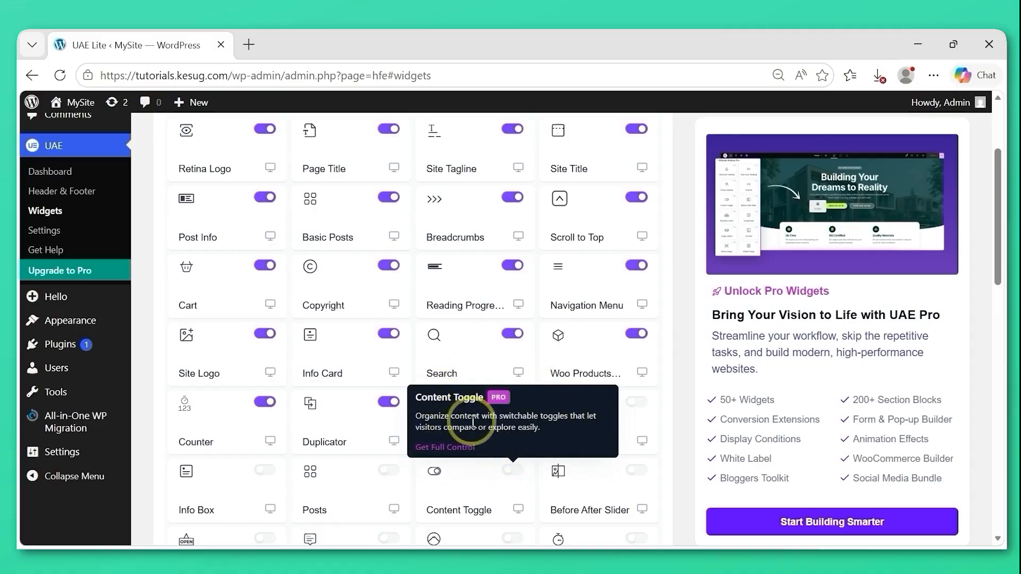
pyautogui.moveTo(998, 231); pyautogui.dragTo(998, 317)
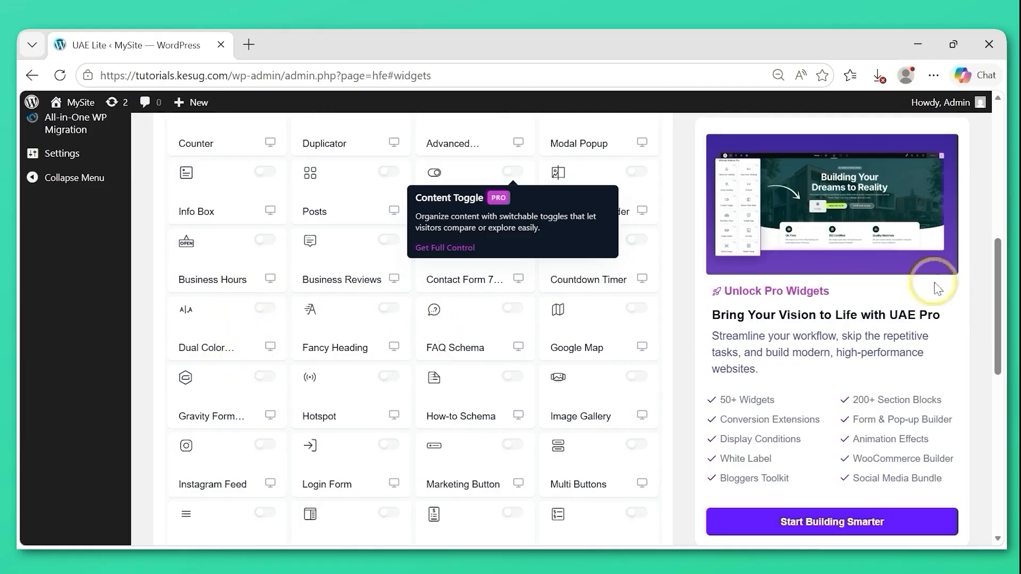
pyautogui.moveTo(999, 321); pyautogui.dragTo(998, 184)
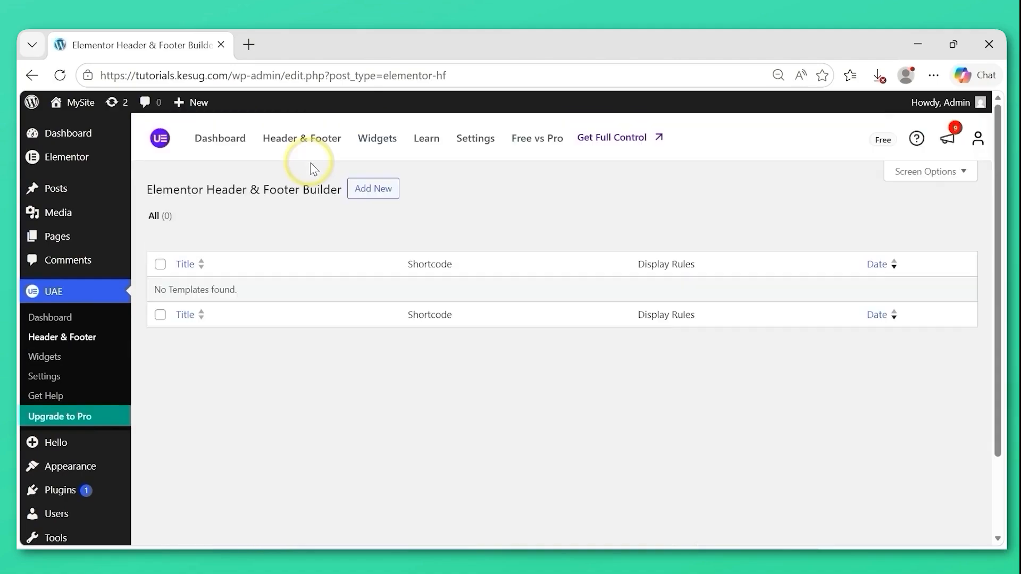
# Add a new UAE header and footer template titled Header1 with Header as its template type.
pyautogui.click(384, 194)
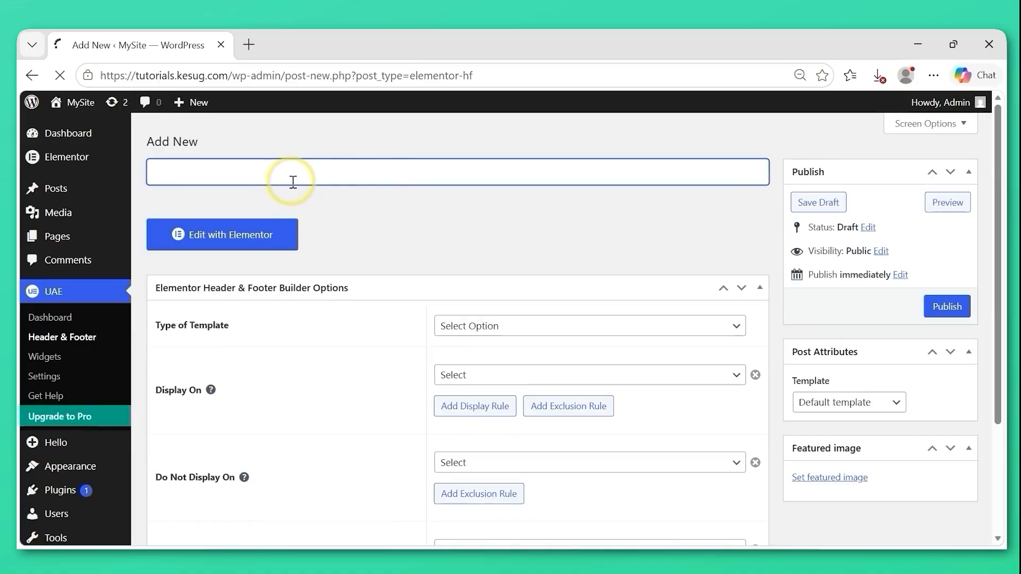
pyautogui.write('eader1')
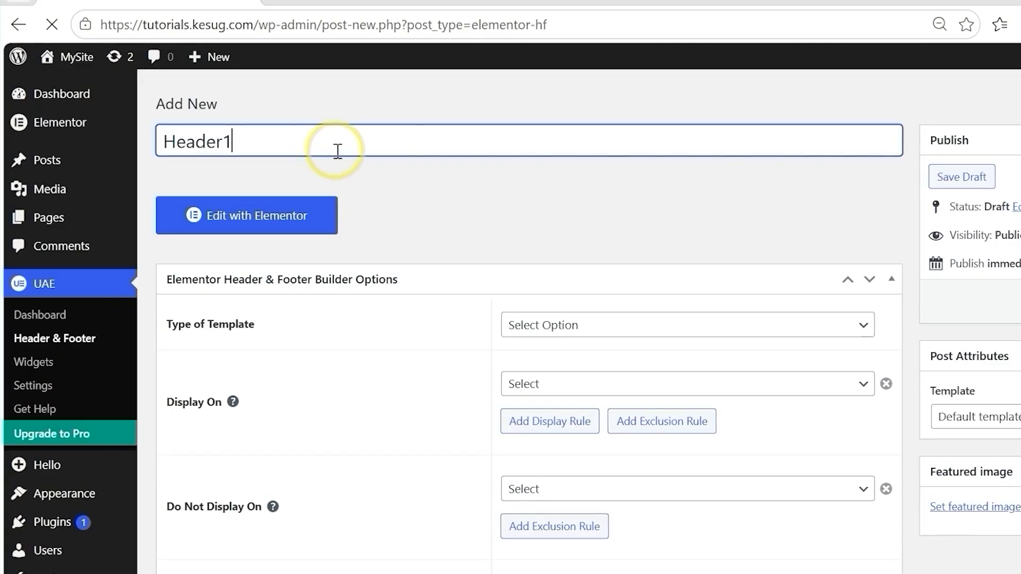
pyautogui.click(618, 340)
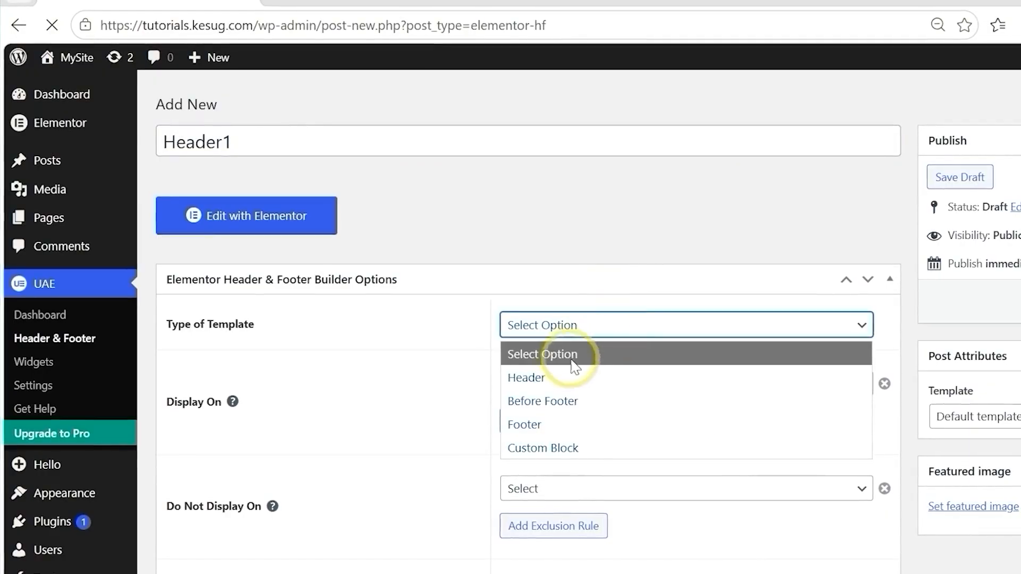
pyautogui.click(554, 384)
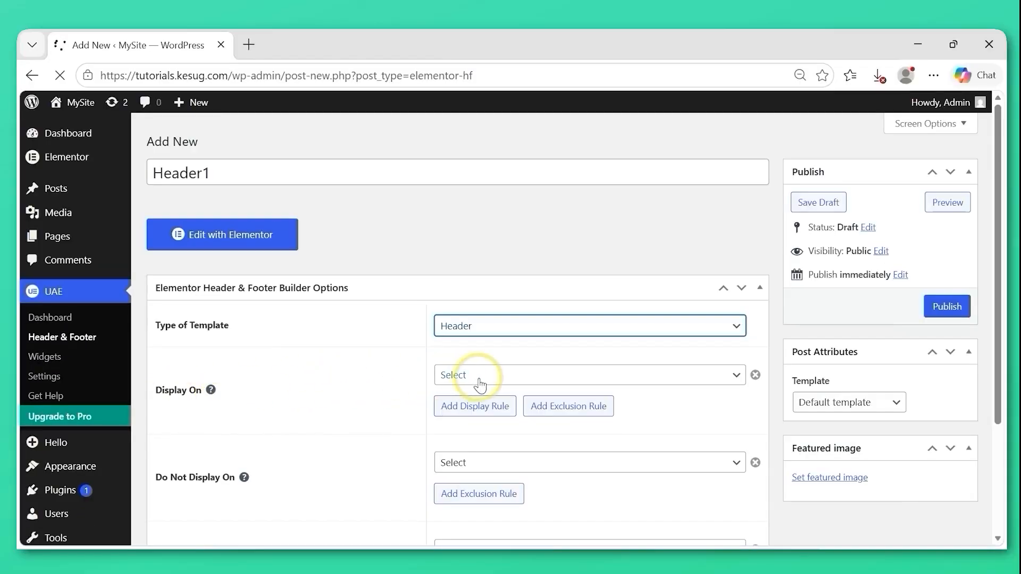
# Set the Header1 template to display on the Entire Website.
pyautogui.click(509, 382)
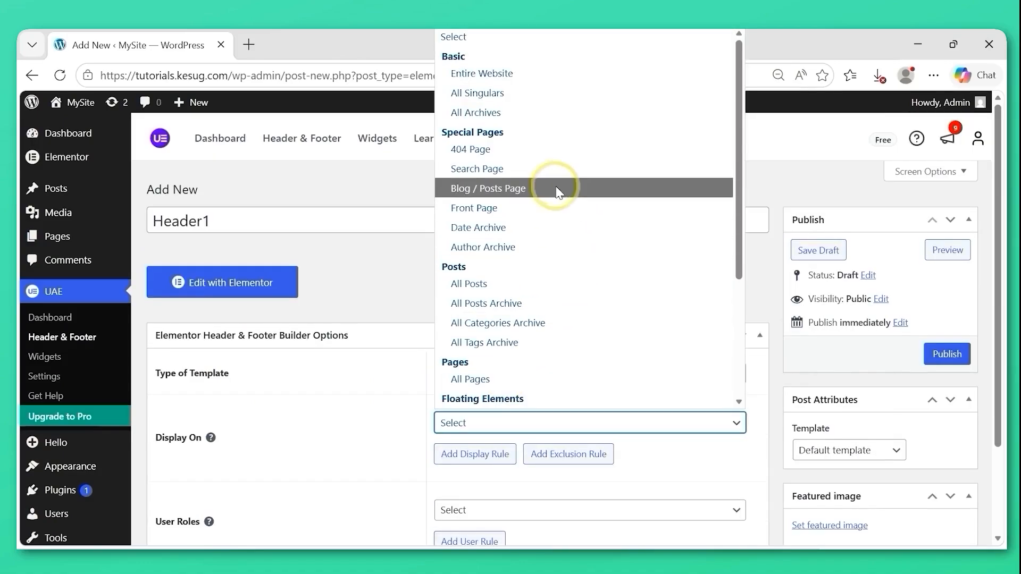
pyautogui.click(500, 73)
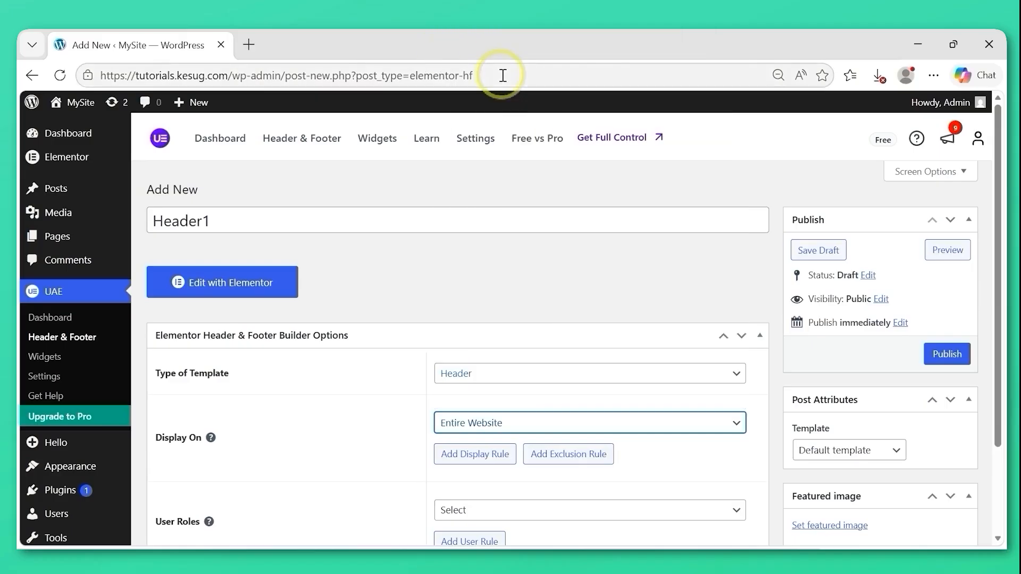
pyautogui.click(524, 424)
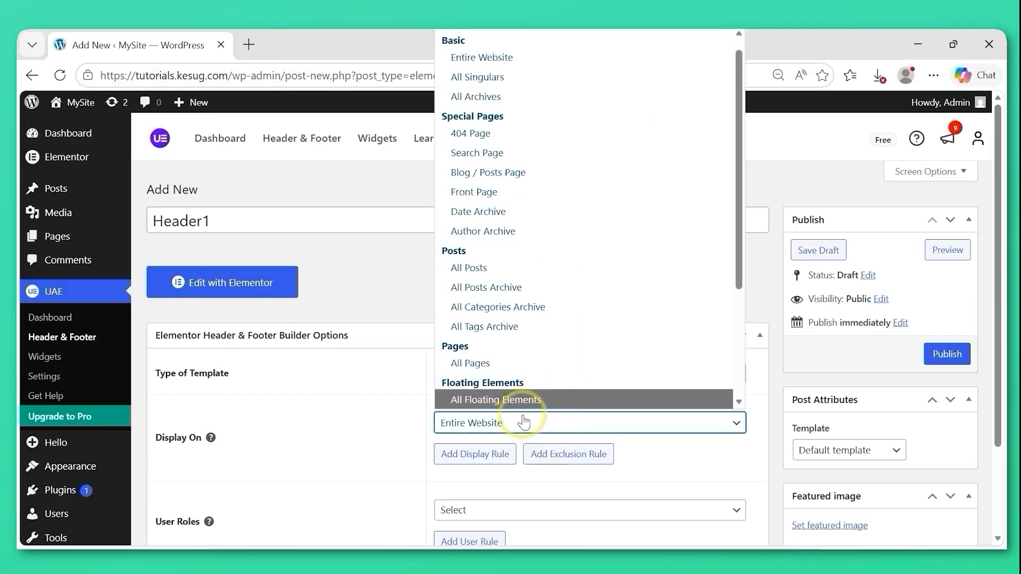
pyautogui.click(505, 62)
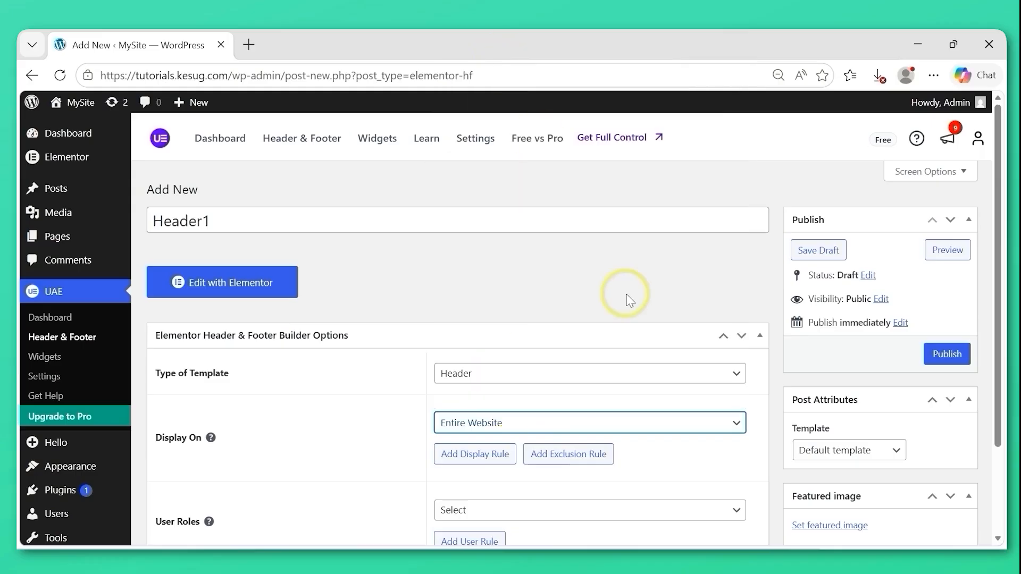
# Set the template's user roles to All and publish Header1.
pyautogui.moveTo(998, 292); pyautogui.dragTo(1002, 390)
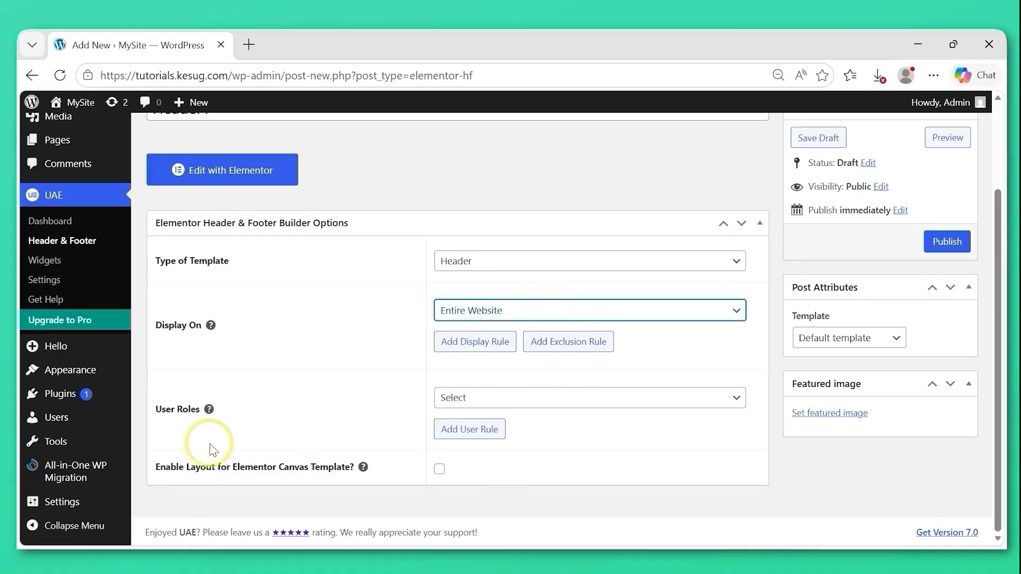
pyautogui.click(543, 407)
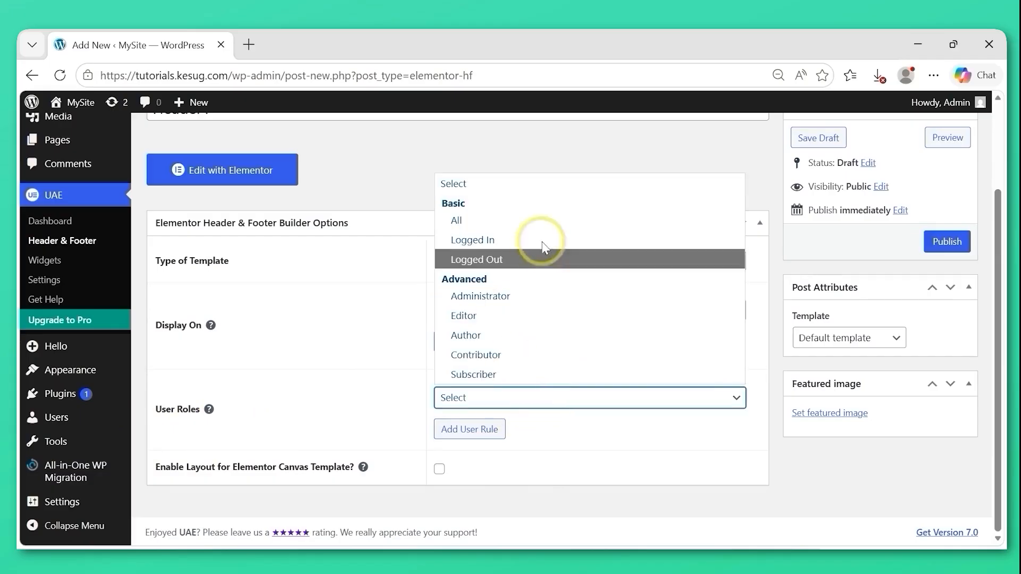
pyautogui.click(504, 227)
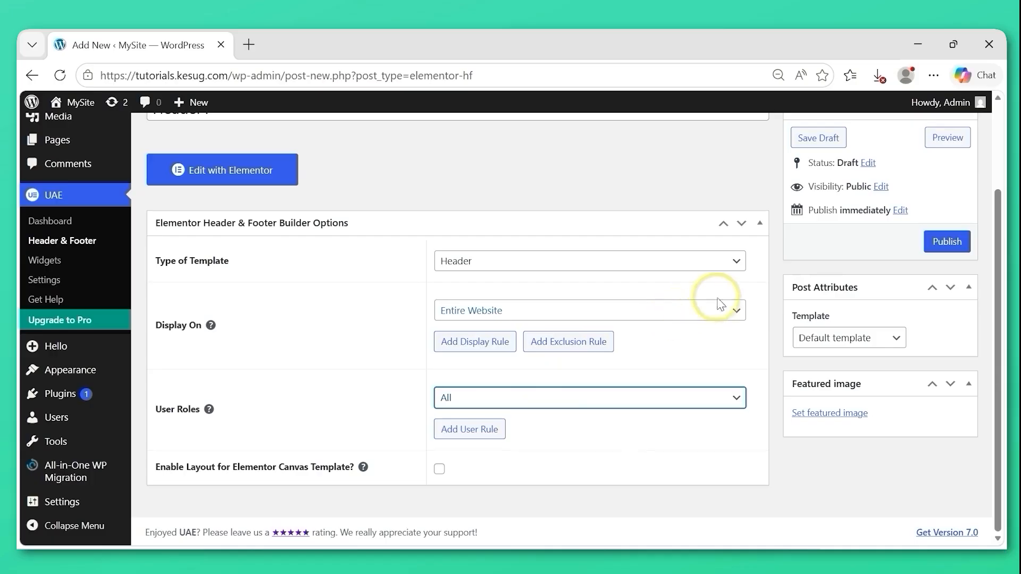
pyautogui.click(946, 243)
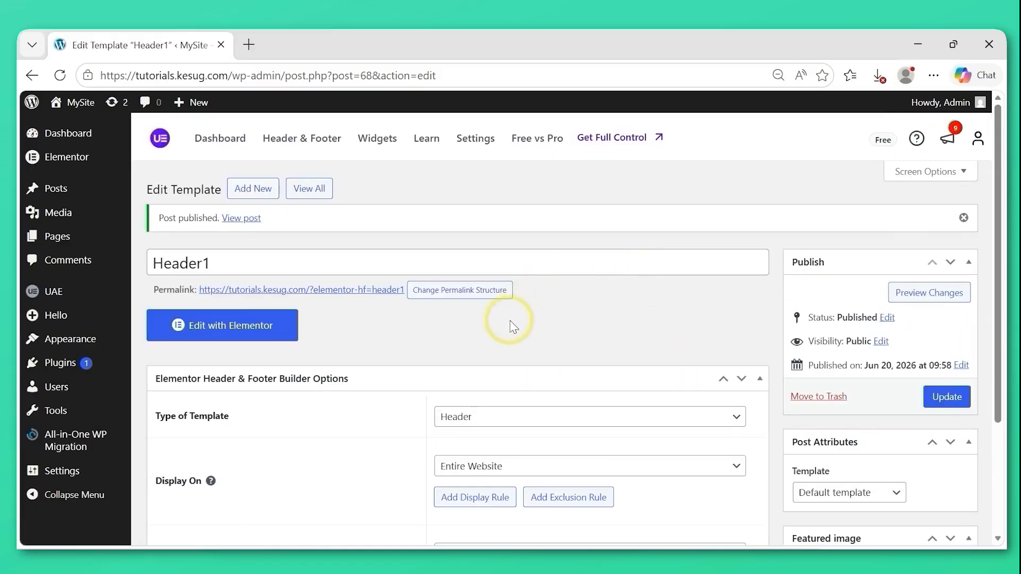
# Open Header1 in the Elementor editor and dismiss the upgrade banner and the Structure panel.
pyautogui.click(254, 333)
pyautogui.click(254, 332)
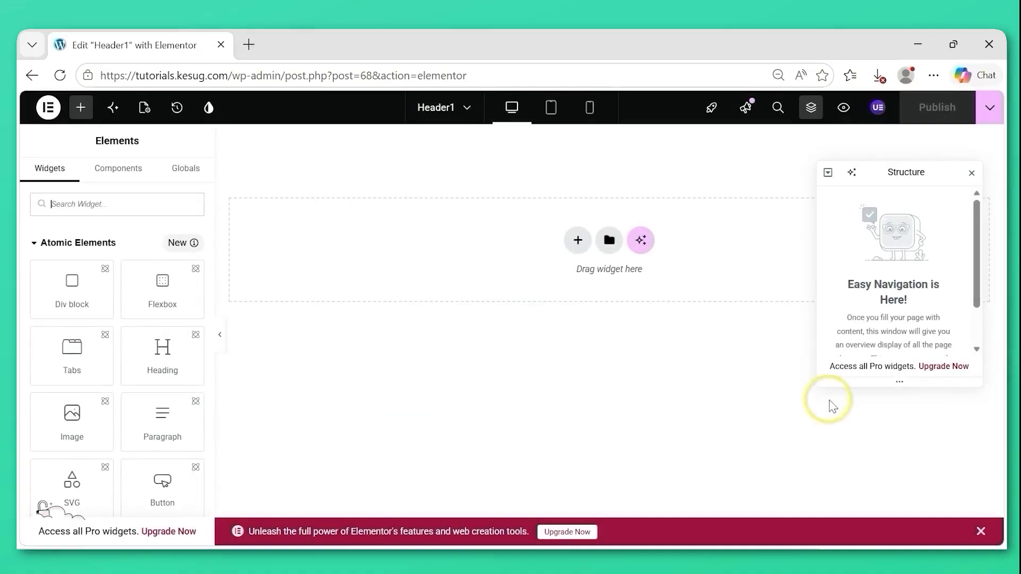
pyautogui.click(980, 532)
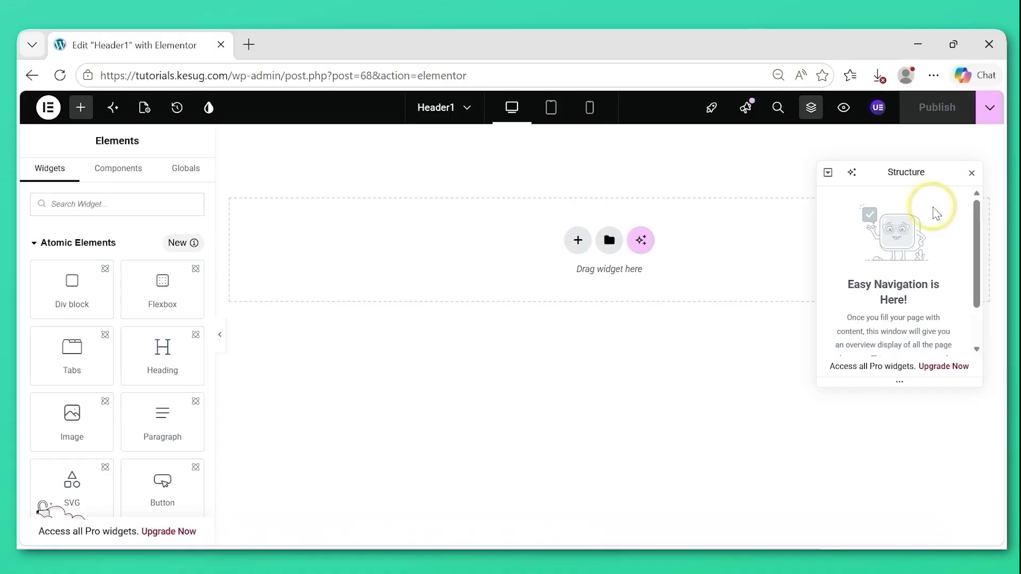
pyautogui.click(972, 174)
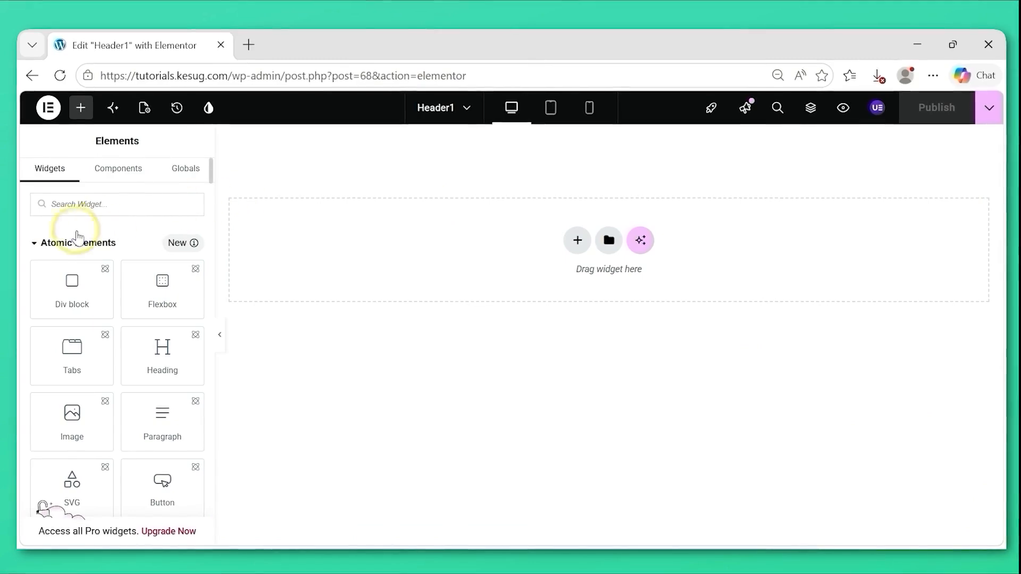
# Examine the Atomic Elements group, the Components section and the variable types offered in the Design system.
pyautogui.click(42, 246)
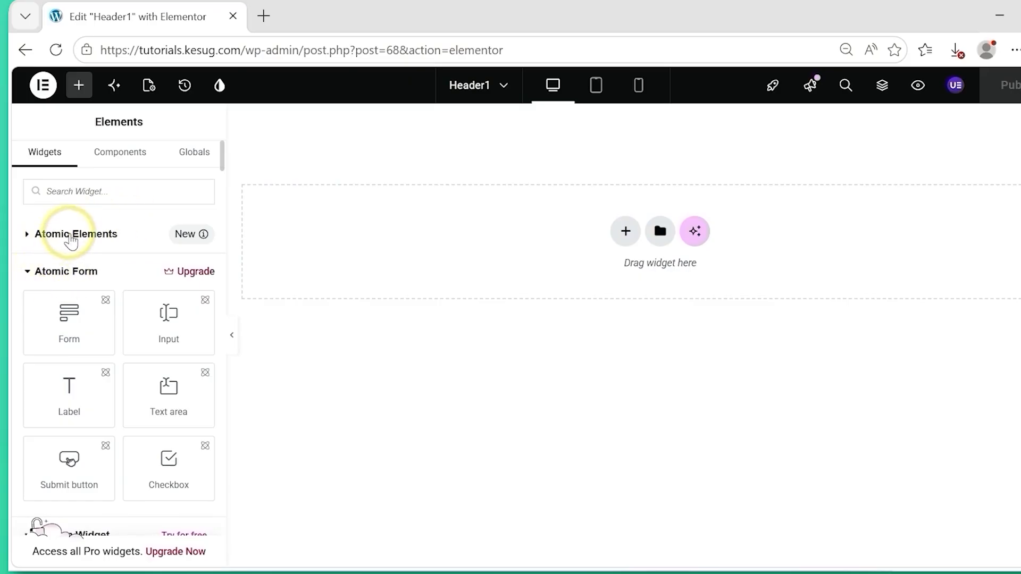
pyautogui.click(59, 235)
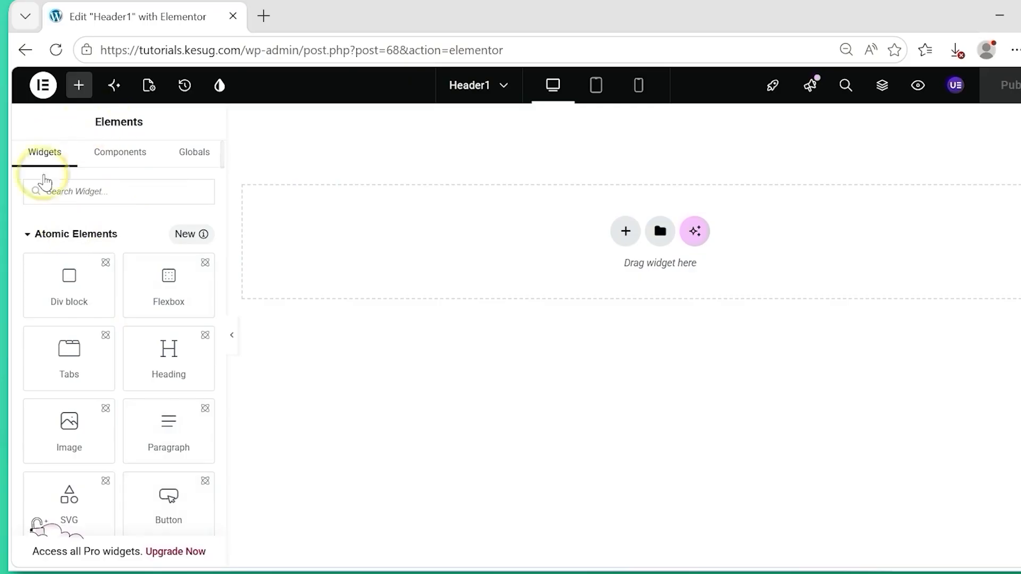
pyautogui.click(39, 235)
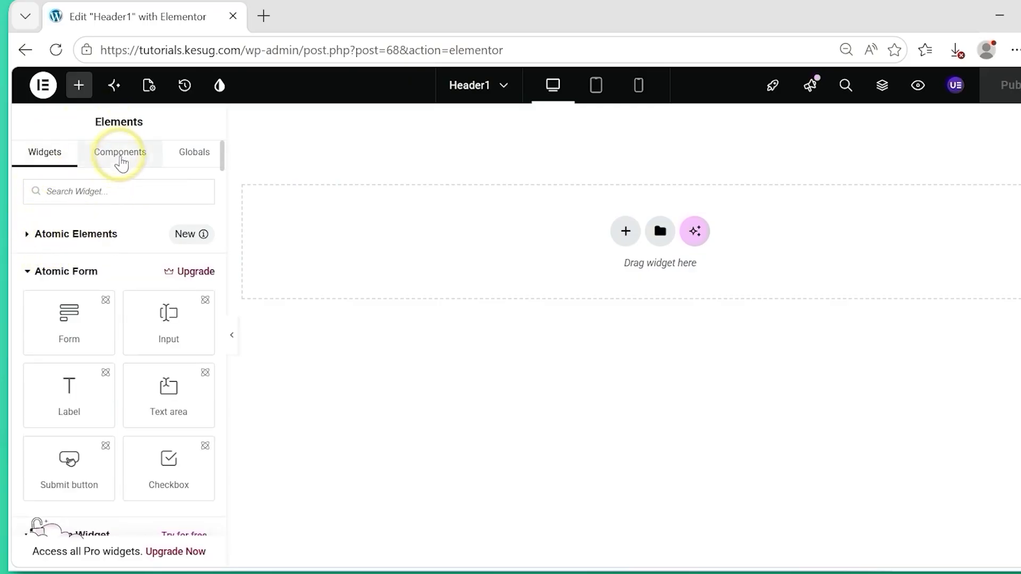
pyautogui.click(123, 154)
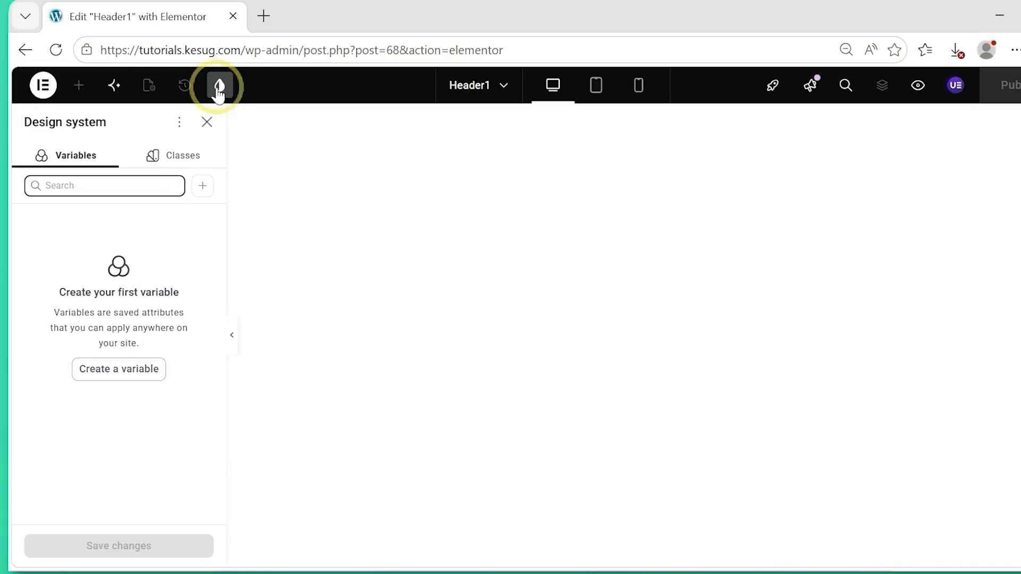
pyautogui.click(204, 187)
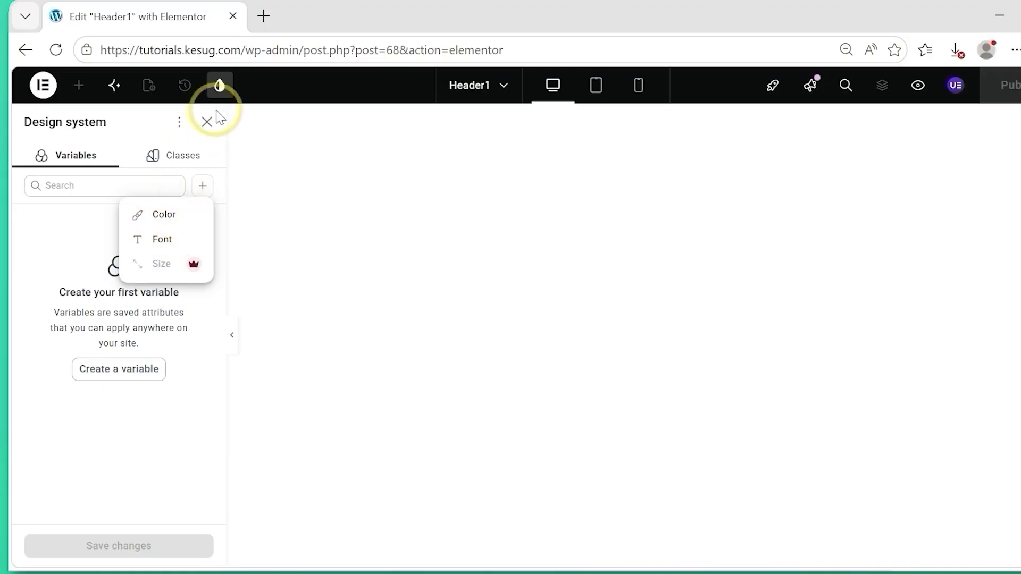
pyautogui.click(207, 127)
pyautogui.click(207, 124)
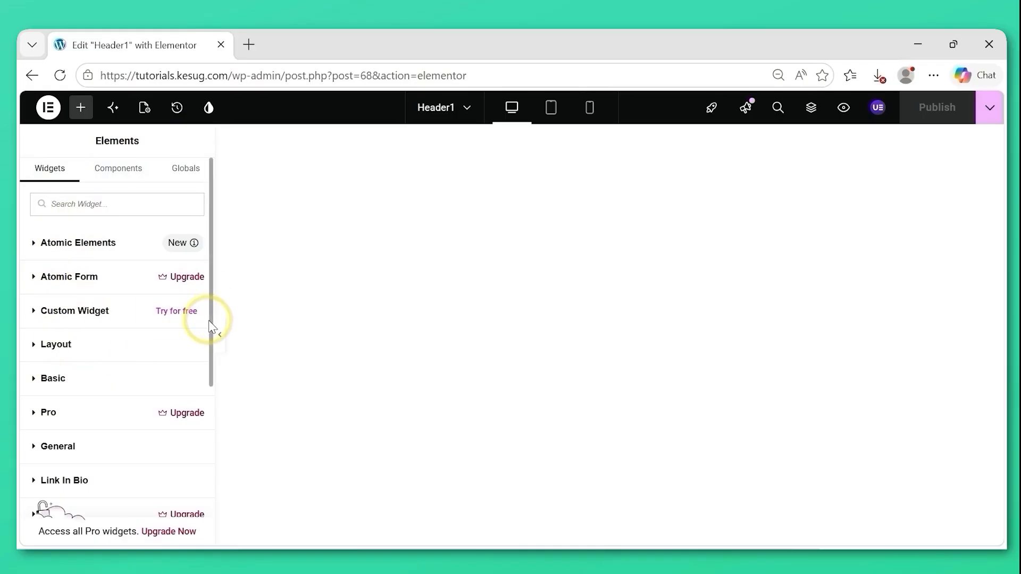
# Look through the Ultimate Addons widgets available among the elements and collapse the group again.
pyautogui.scroll(-10, 210, 319)
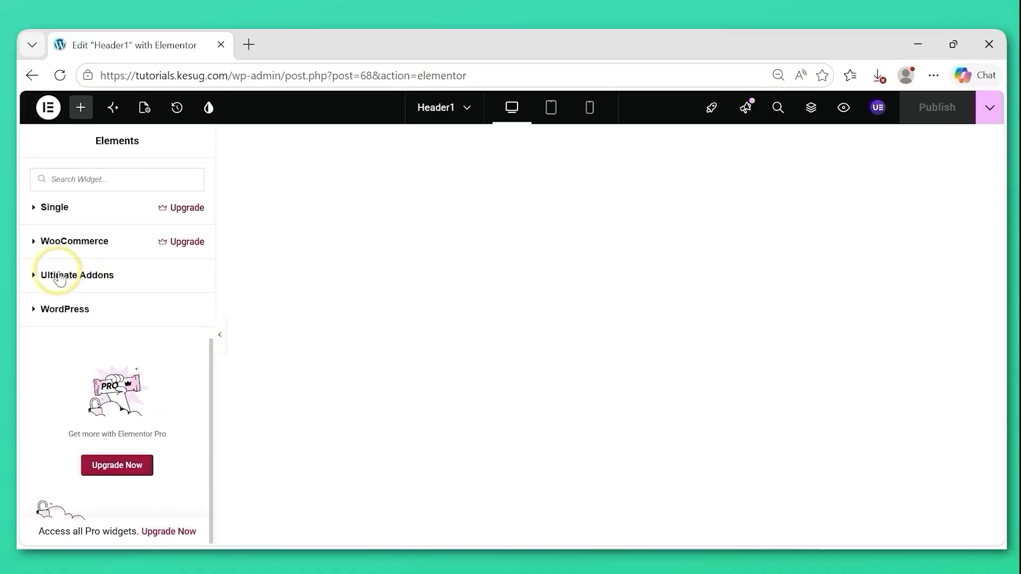
pyautogui.click(34, 276)
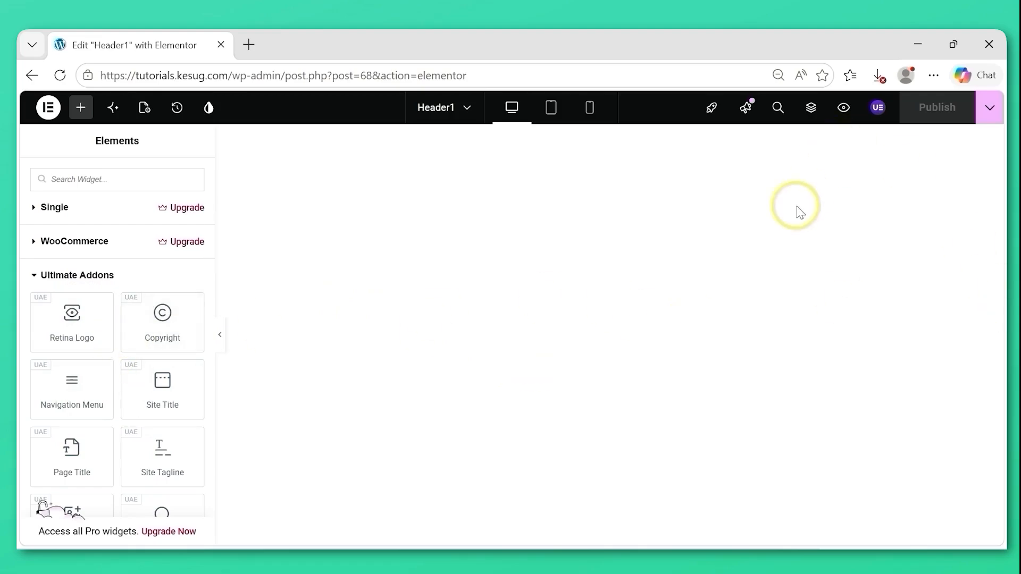
pyautogui.click(99, 275)
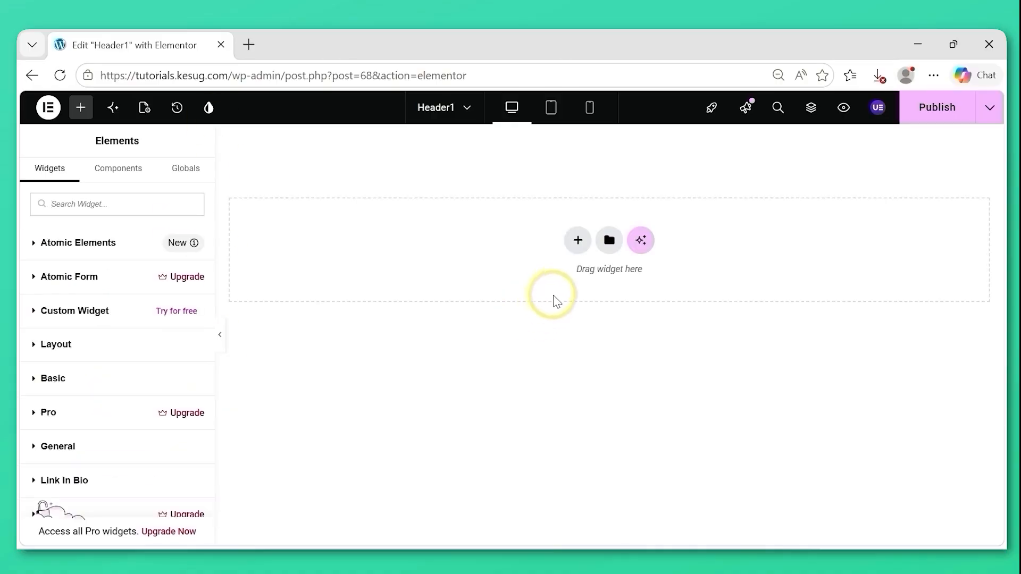
# Add a Flexbox container with the structure of two equal columns to the empty header template.
pyautogui.click(575, 242)
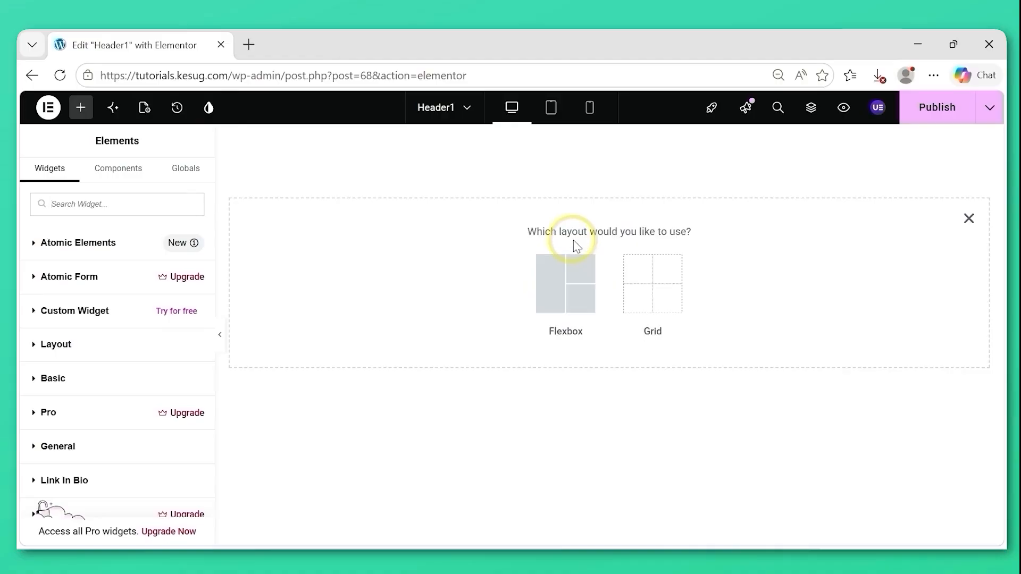
pyautogui.click(563, 283)
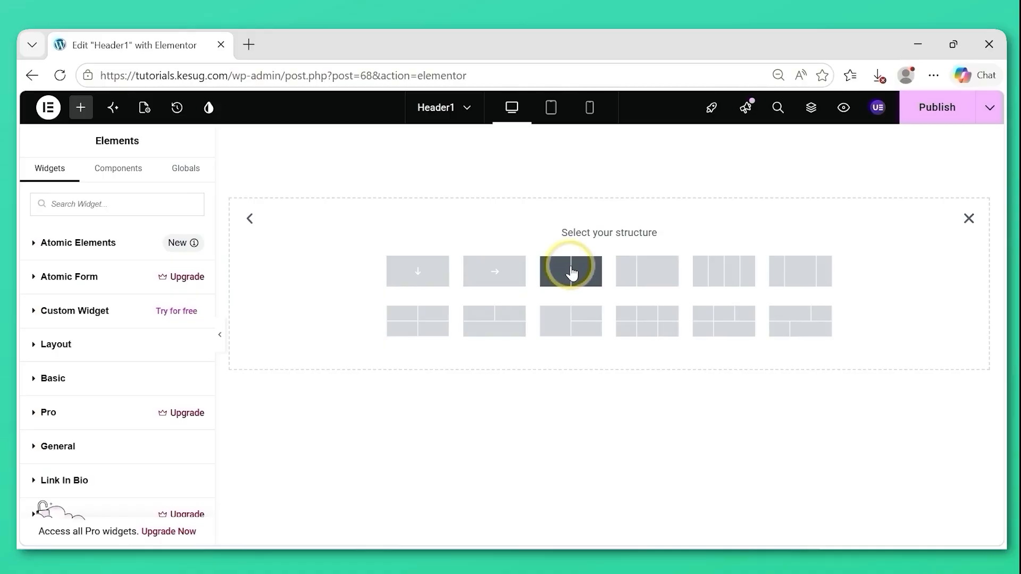
pyautogui.click(572, 273)
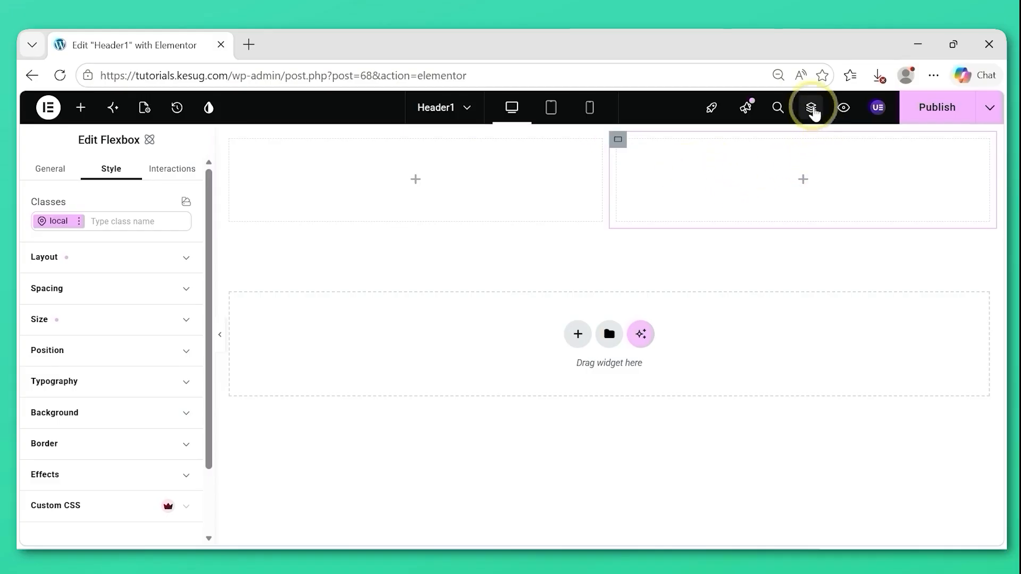
# Show the page structure and rename the outer Flexbox container as Top Bar.
pyautogui.click(811, 108)
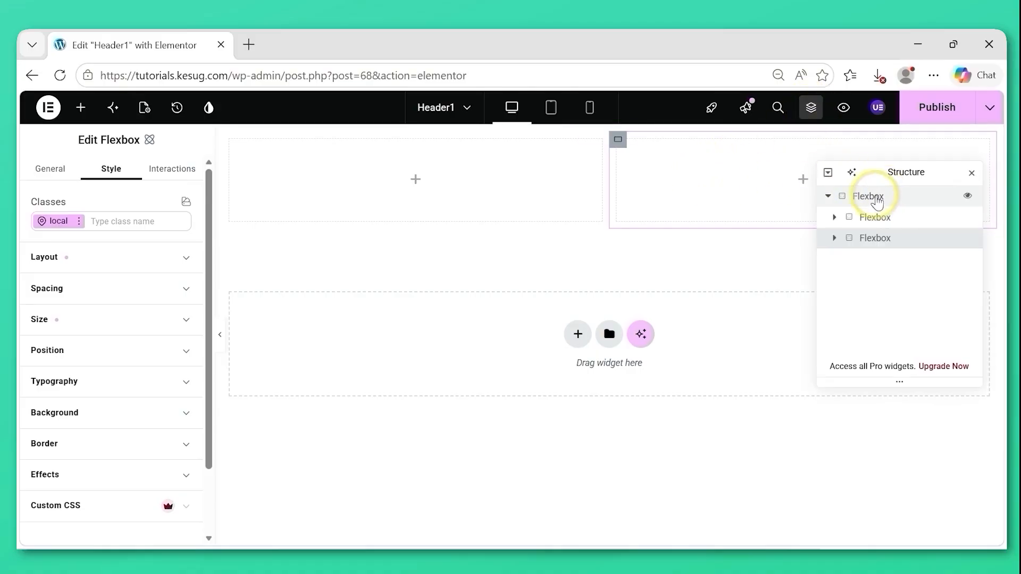
pyautogui.doubleClick(877, 201)
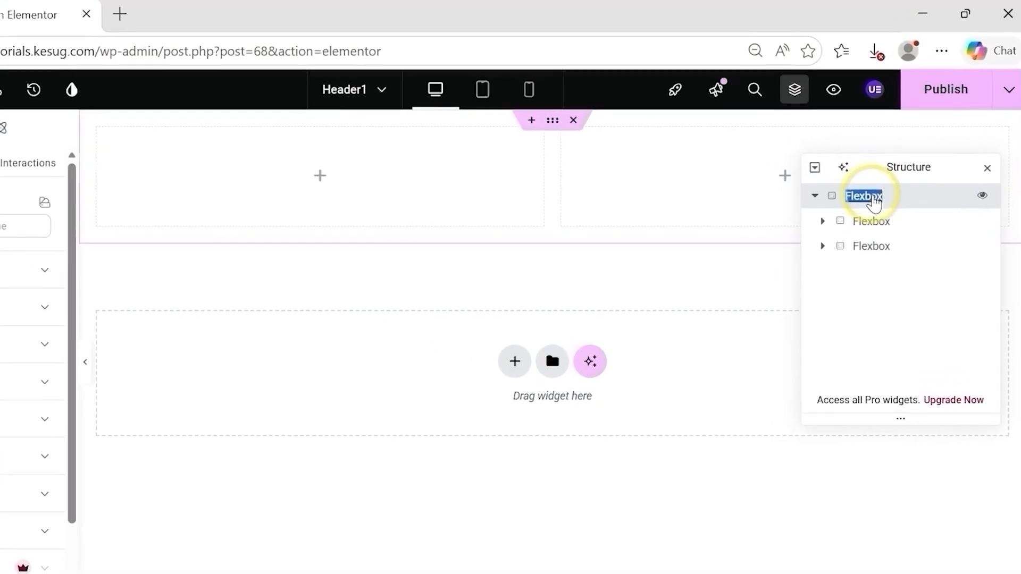
pyautogui.write('Top Bar')
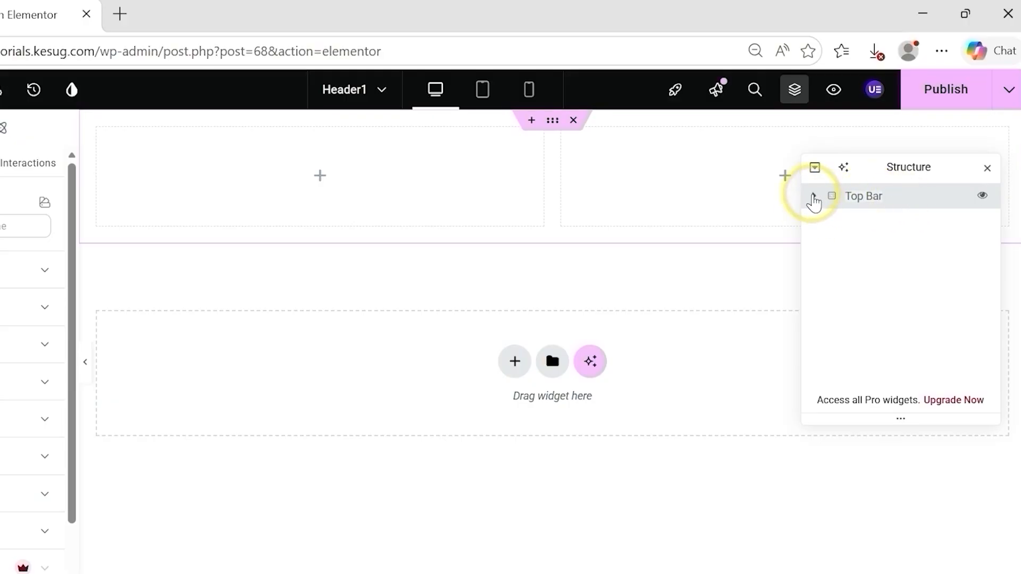
# Rename the two Flexbox containers nested in Top Bar as Contact Info and Social Icons.
pyautogui.click(814, 198)
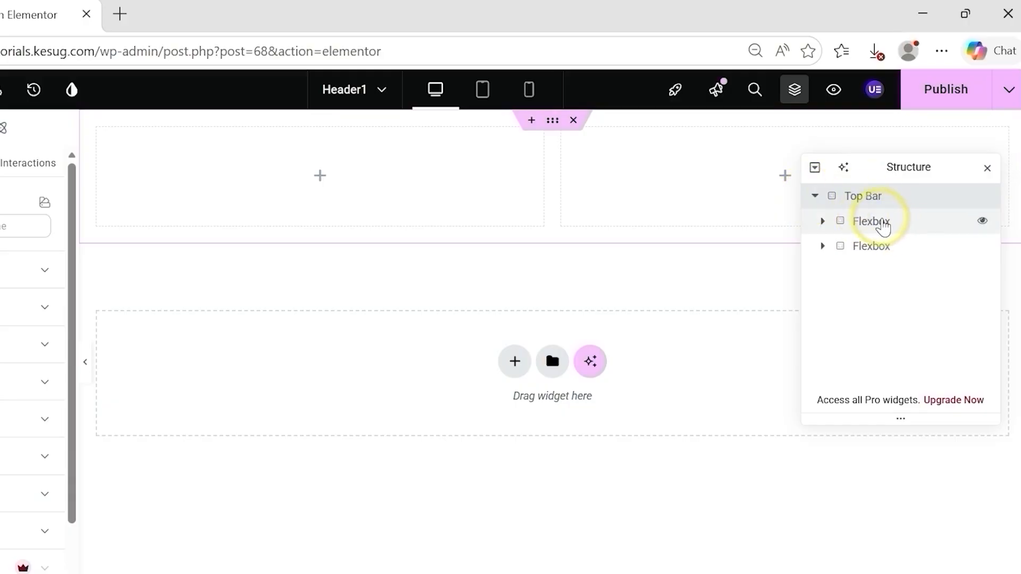
pyautogui.doubleClick(883, 226)
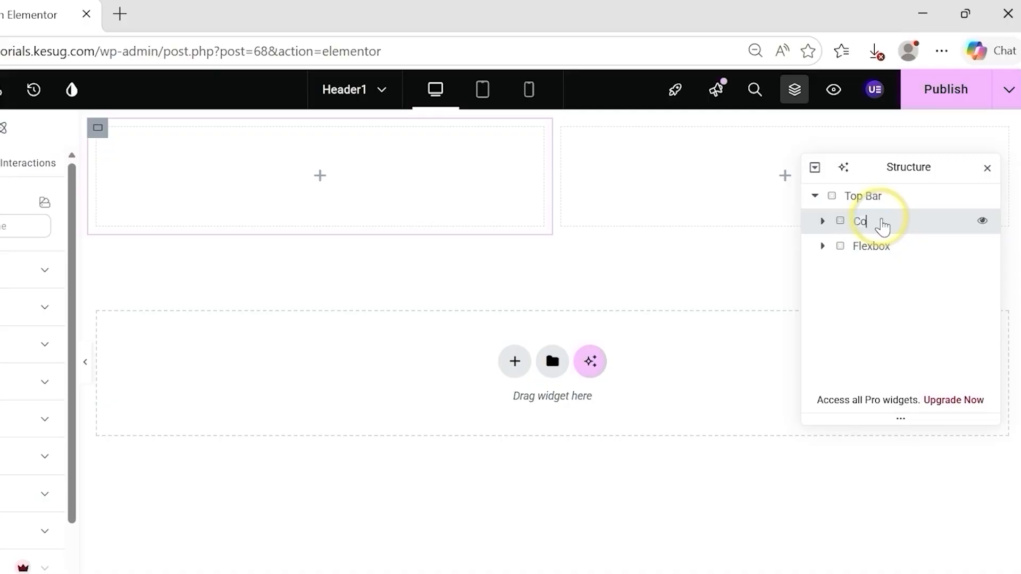
pyautogui.write('Contact Information')
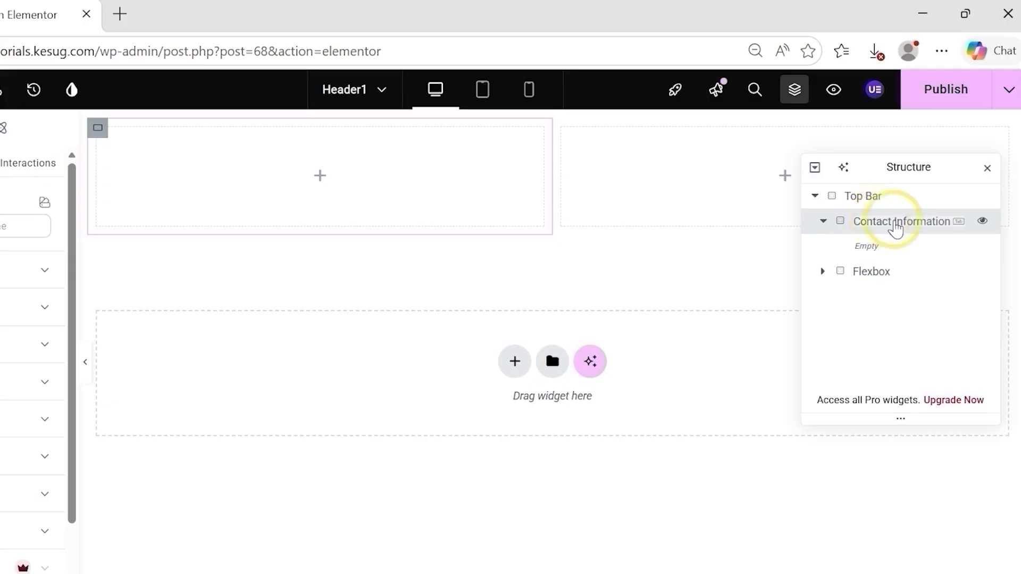
pyautogui.press('Delete')
pyautogui.press('Delete')
pyautogui.press('Delete')
pyautogui.press('Delete')
pyautogui.press('Delete')
pyautogui.press('Delete')
pyautogui.press('Delete')
pyautogui.press('Return')
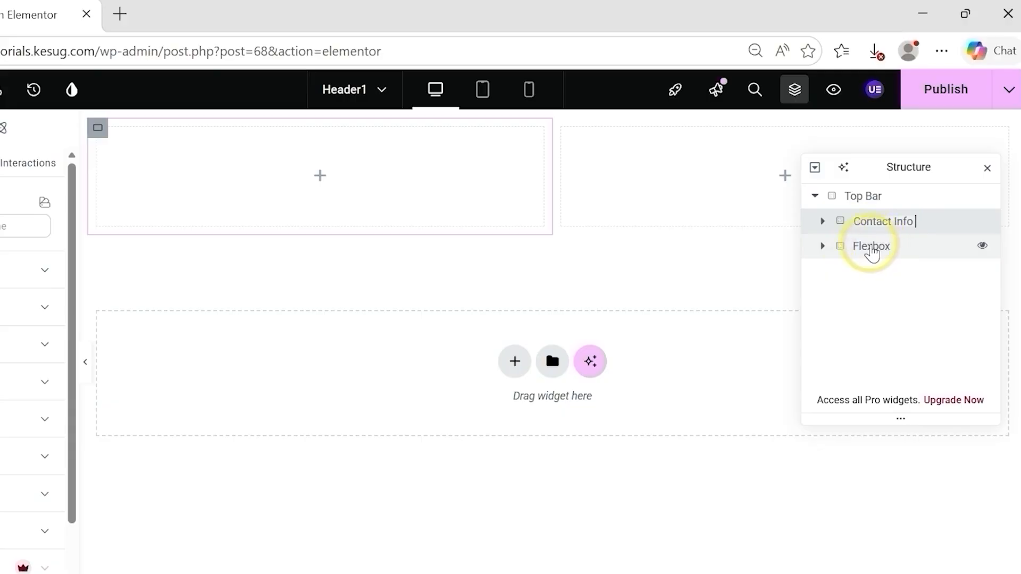
pyautogui.doubleClick(872, 250)
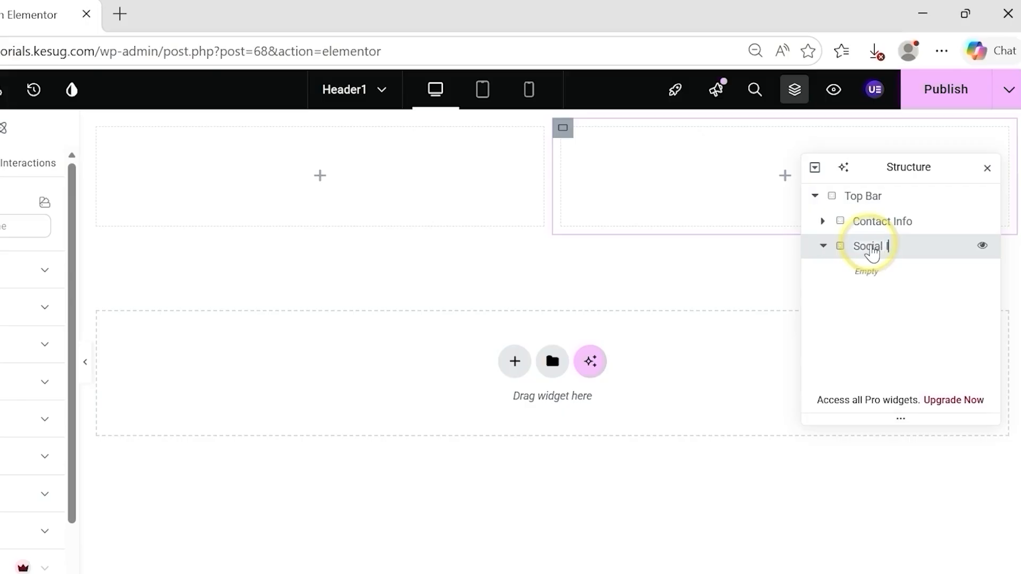
pyautogui.click(871, 222)
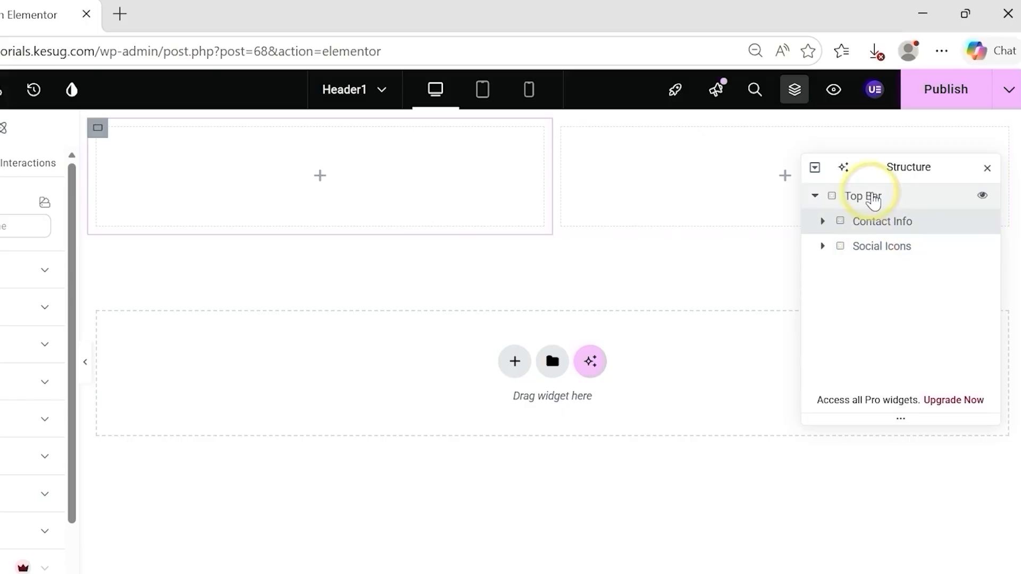
# Set the background color of the Top Bar container to #232930.
pyautogui.click(874, 201)
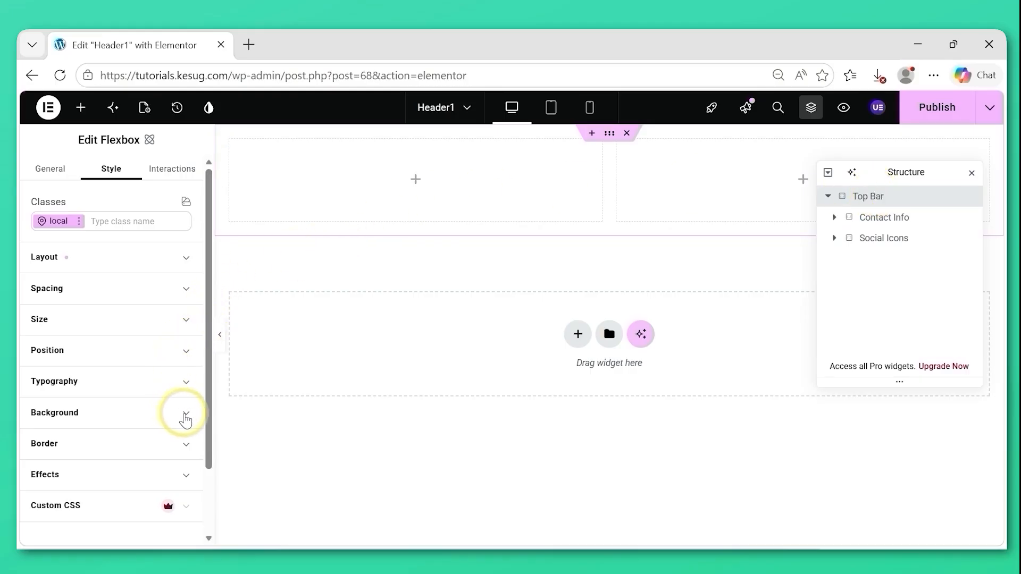
pyautogui.click(186, 418)
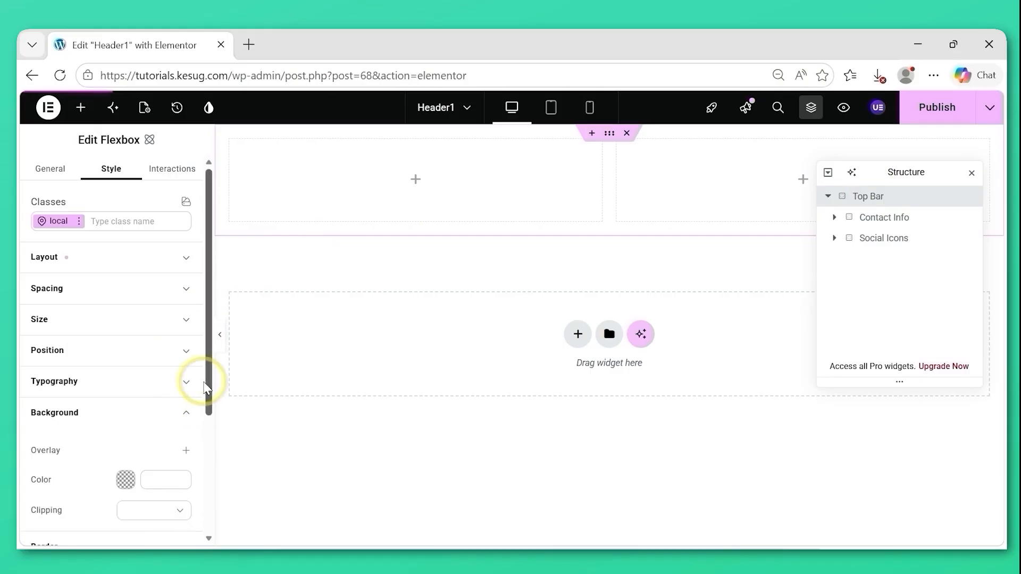
pyautogui.moveTo(212, 396); pyautogui.dragTo(201, 426)
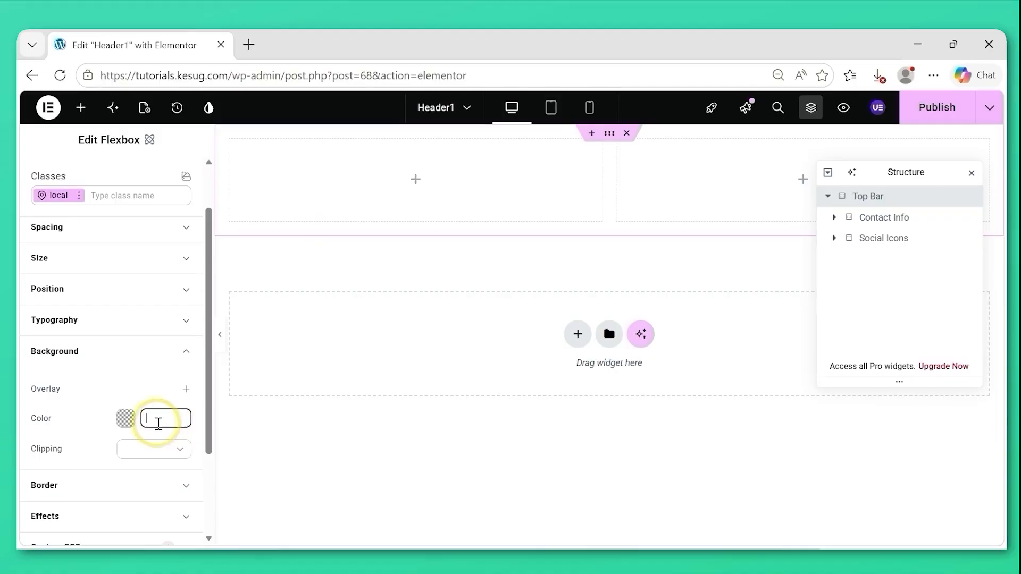
pyautogui.write('#2329')
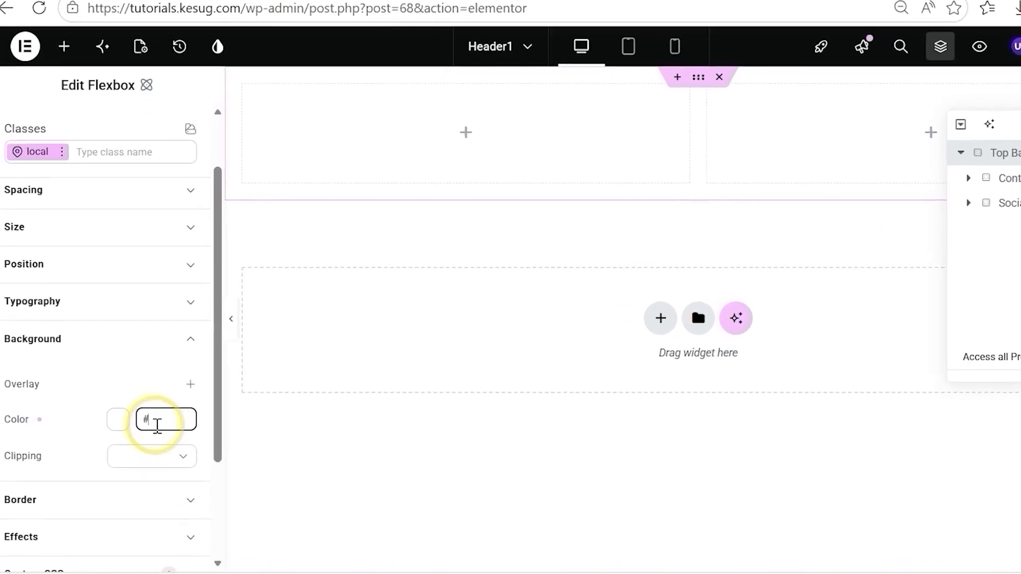
pyautogui.write('30')
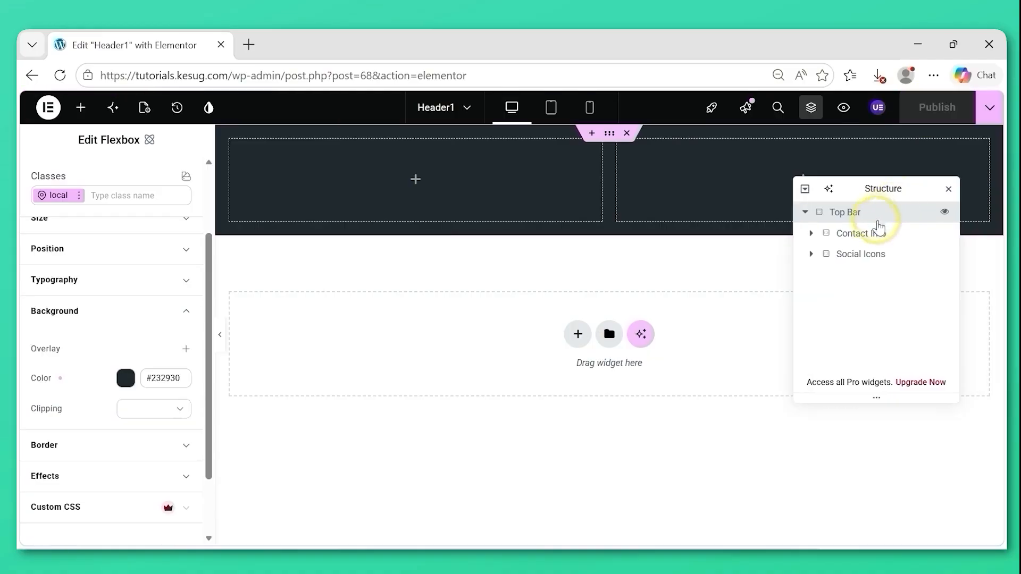
# Add an Icon List widget to the Contact Info container and set its layout to Inline.
pyautogui.click(870, 238)
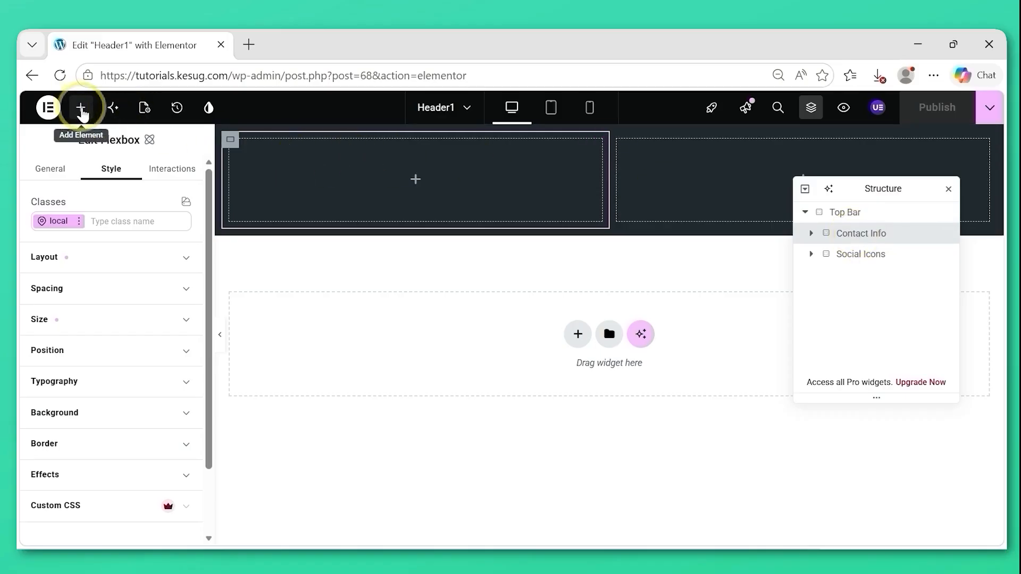
pyautogui.click(82, 110)
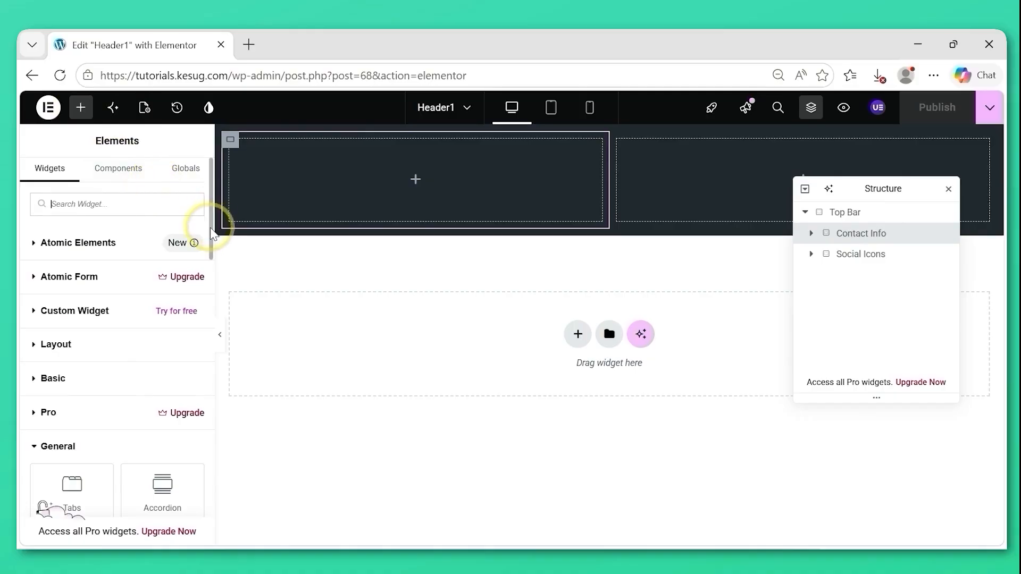
pyautogui.moveTo(213, 234); pyautogui.dragTo(212, 318)
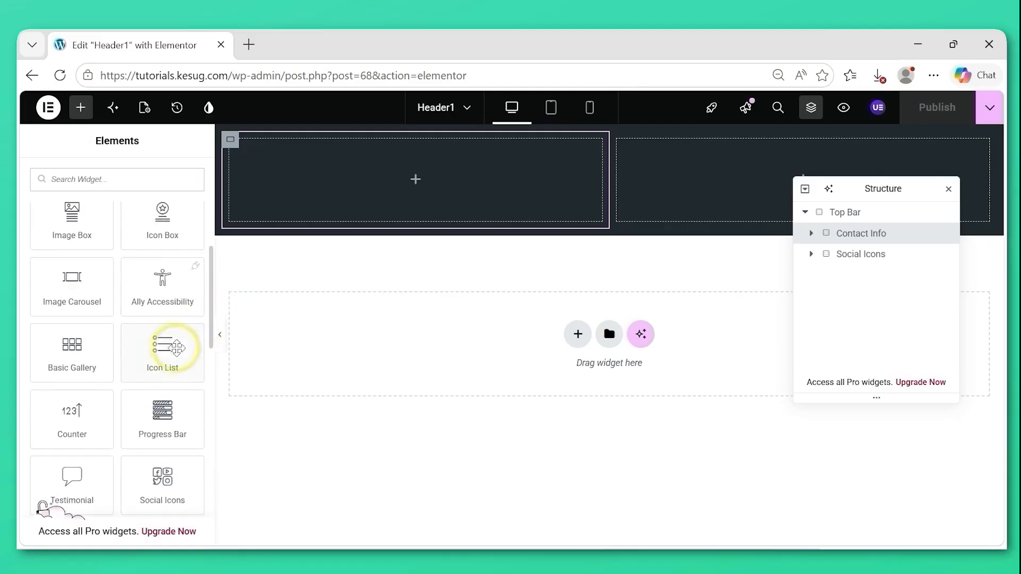
pyautogui.moveTo(160, 355); pyautogui.dragTo(365, 189)
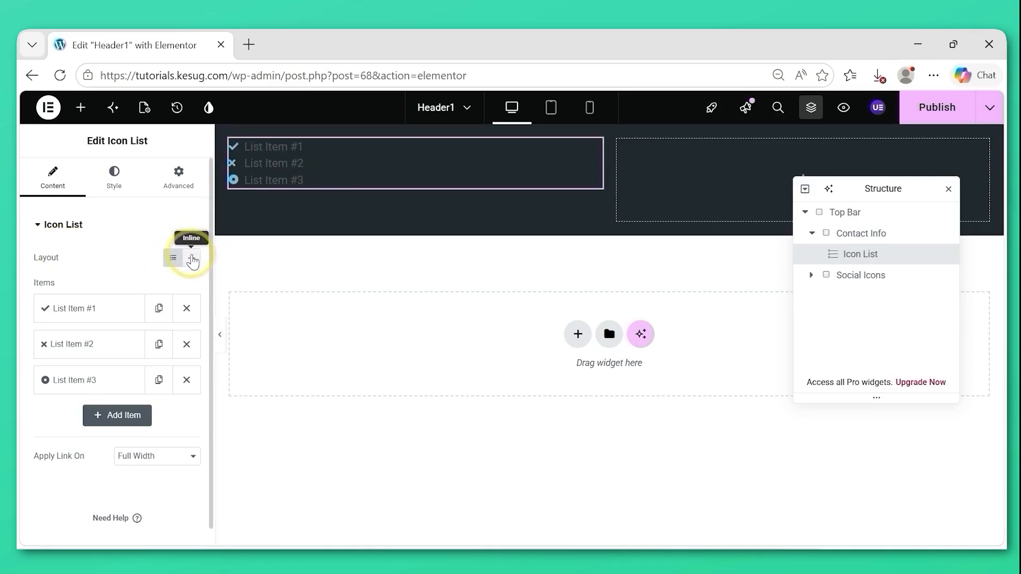
pyautogui.click(193, 260)
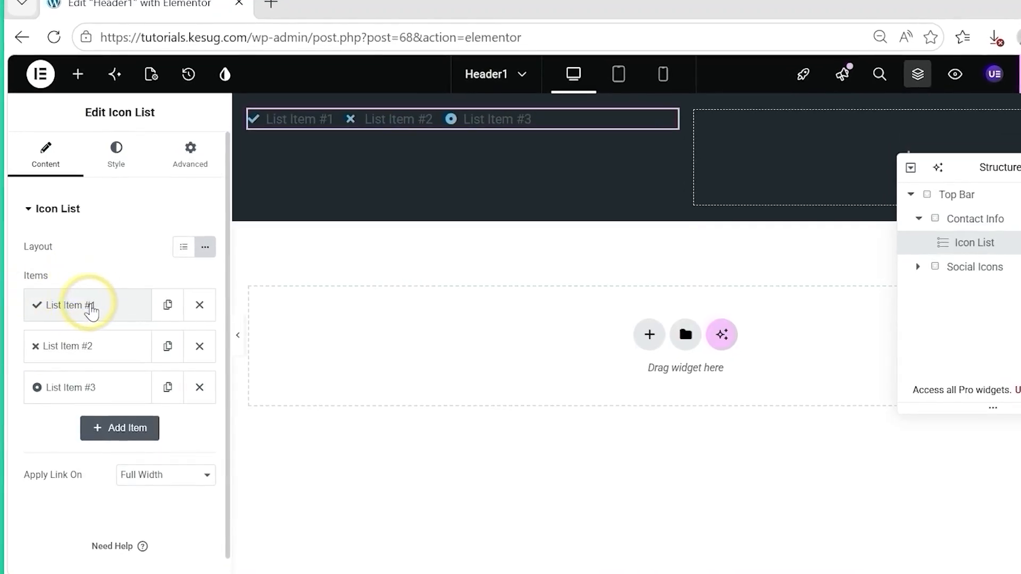
# Replace the text of the icon list's first item with the contact e-mail address.
pyautogui.click(92, 313)
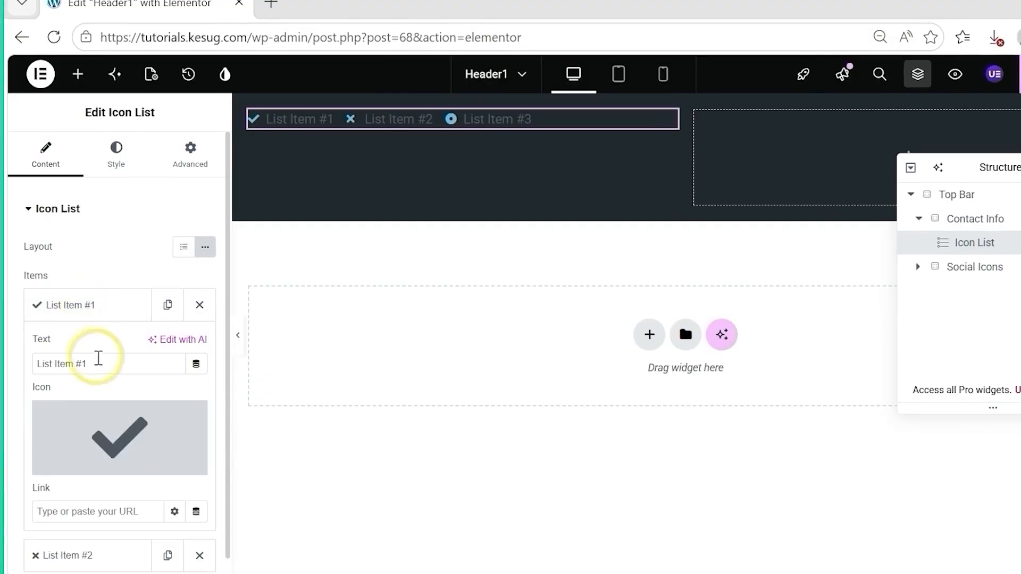
pyautogui.moveTo(92, 366); pyautogui.dragTo(28, 368)
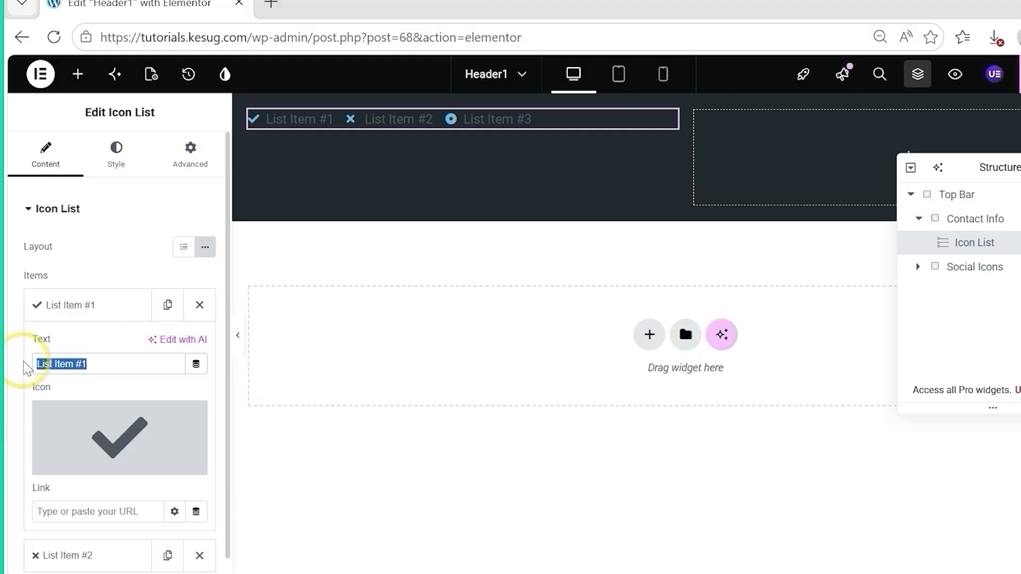
pyautogui.write('i')
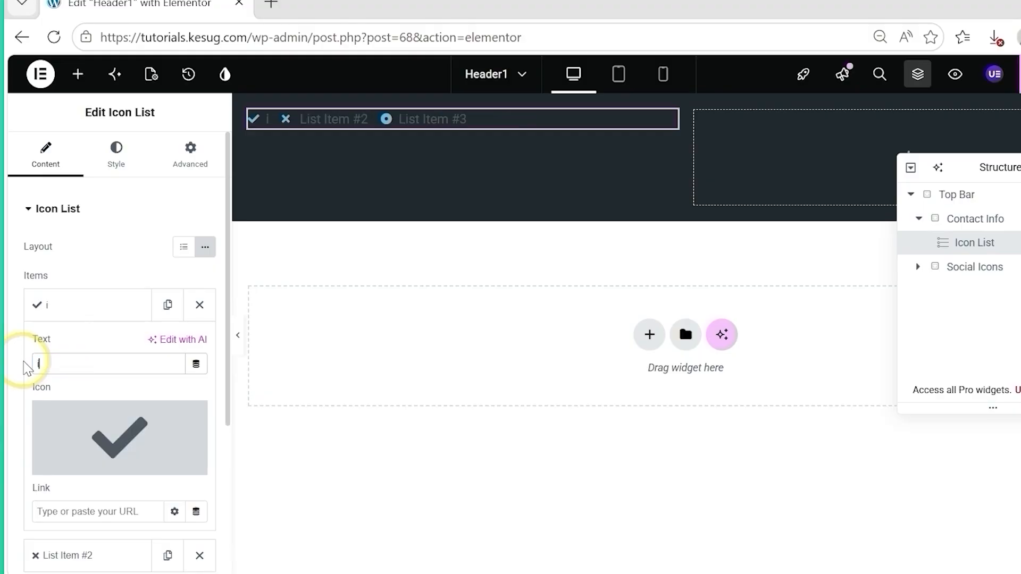
pyautogui.write('nfo@exaple.com')
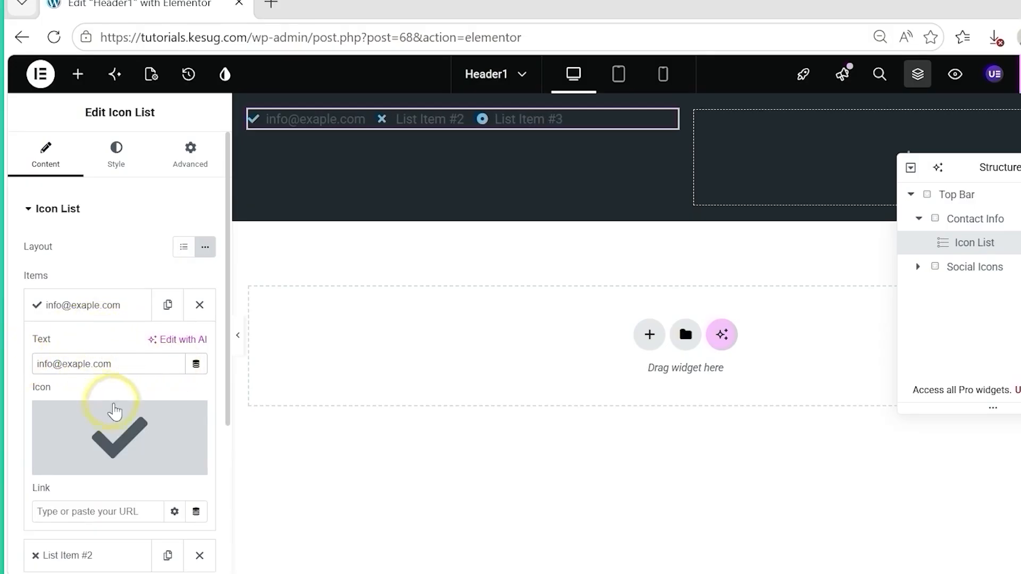
# Find the outlined Envelope icon by filtering for "env" and insert it as the first list item's icon, then collapse that item.
pyautogui.moveTo(109, 428)
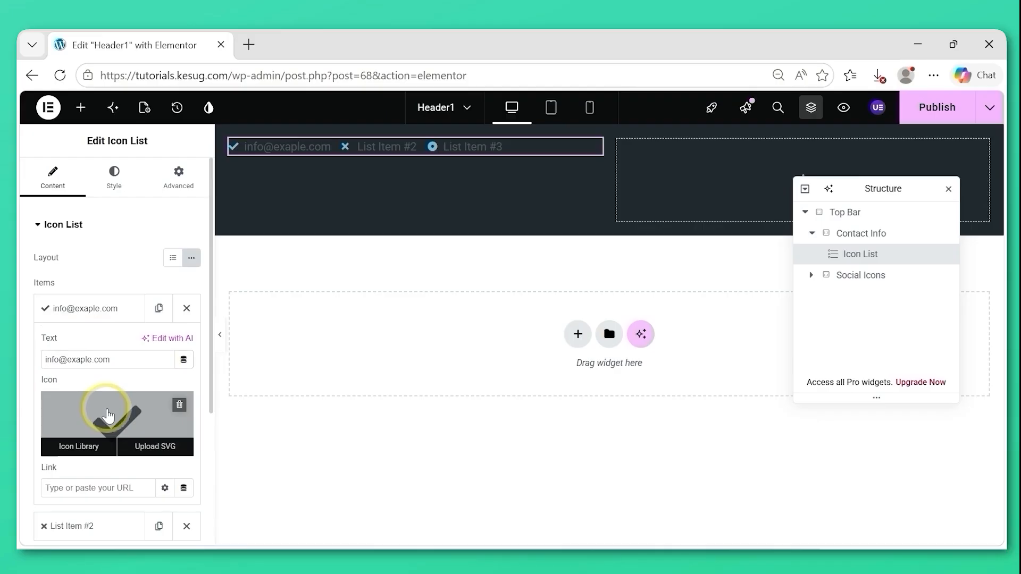
pyautogui.click(108, 415)
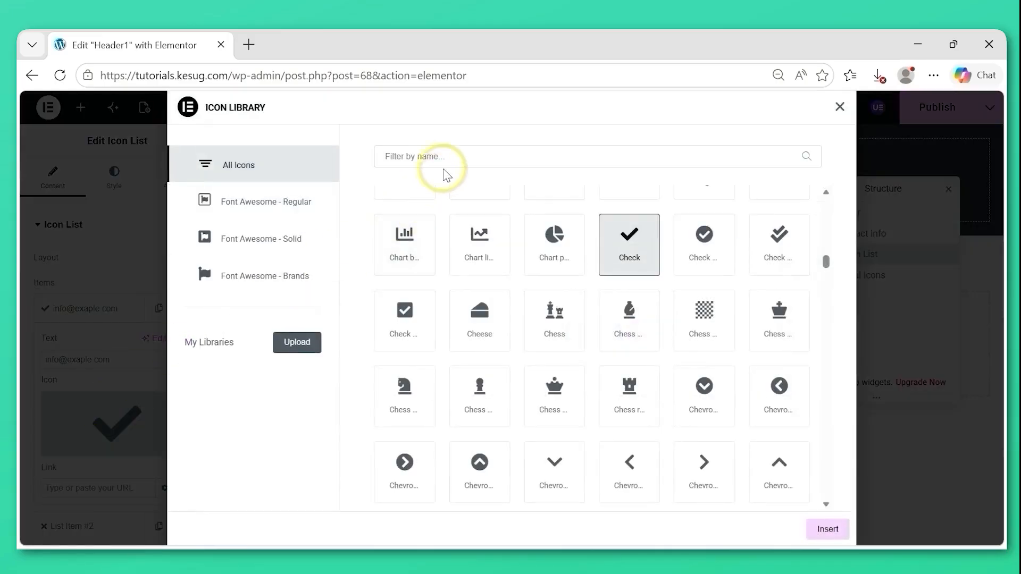
pyautogui.click(437, 157)
pyautogui.write('env')
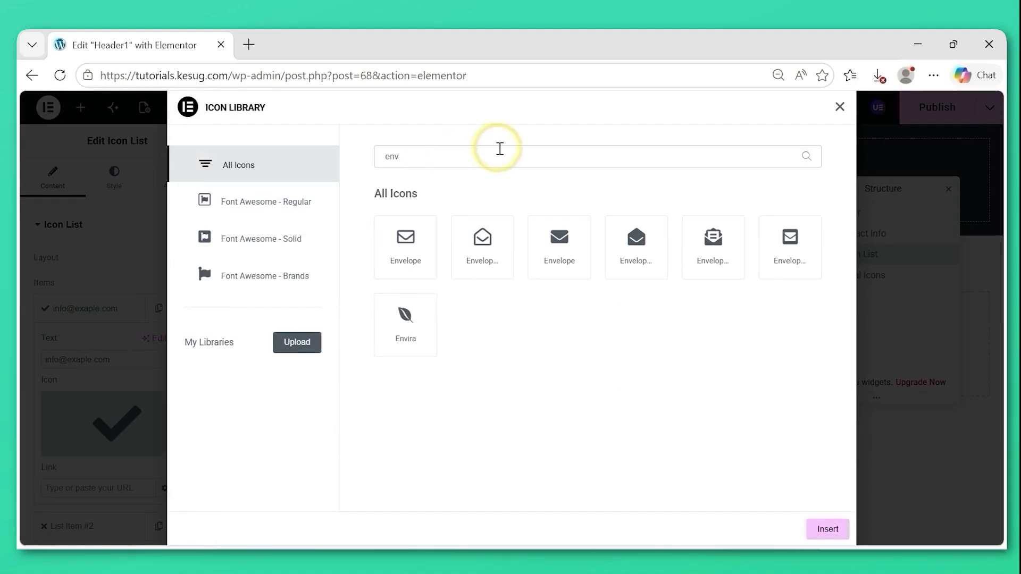
pyautogui.click(403, 258)
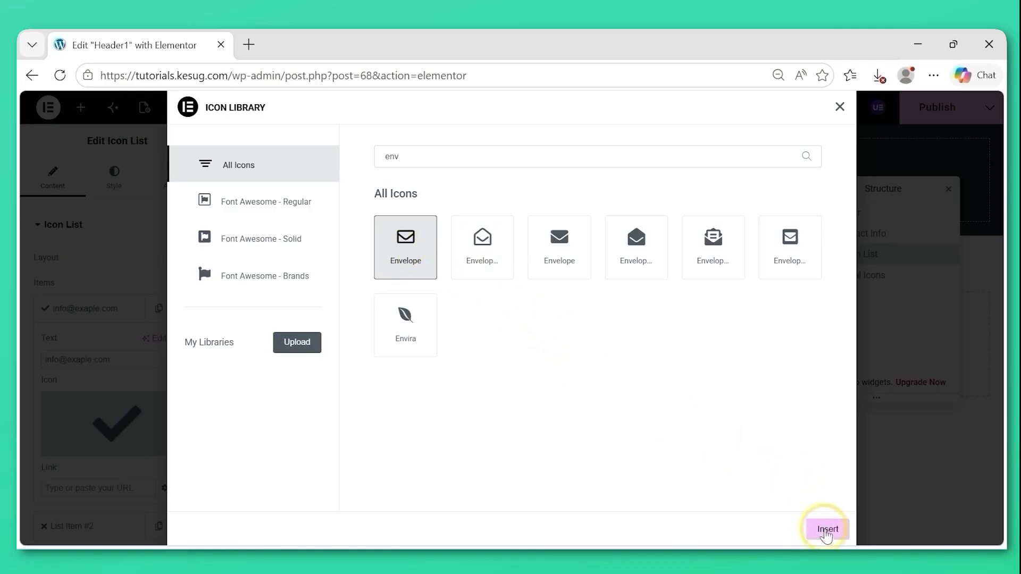
pyautogui.click(827, 530)
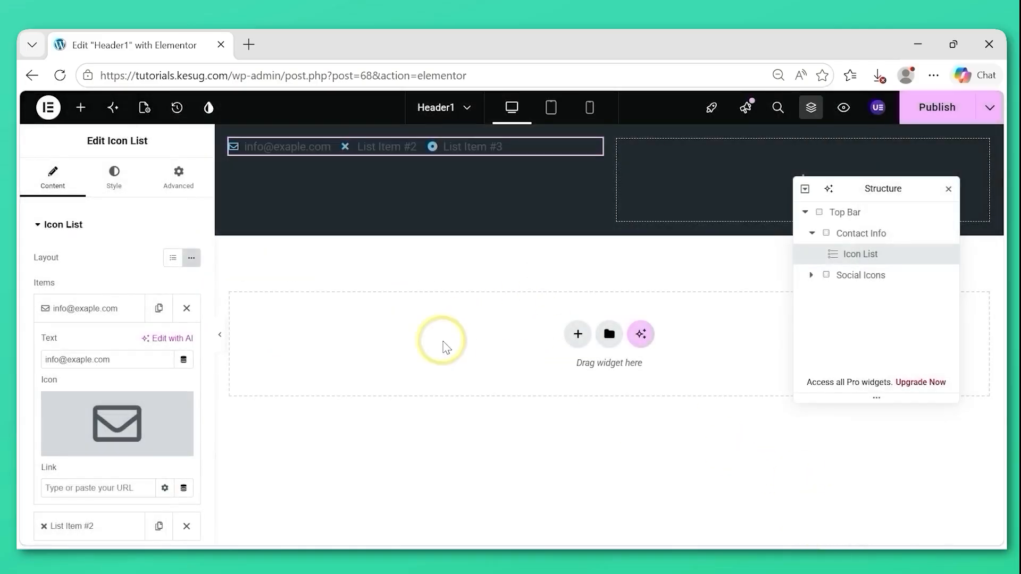
pyautogui.click(89, 310)
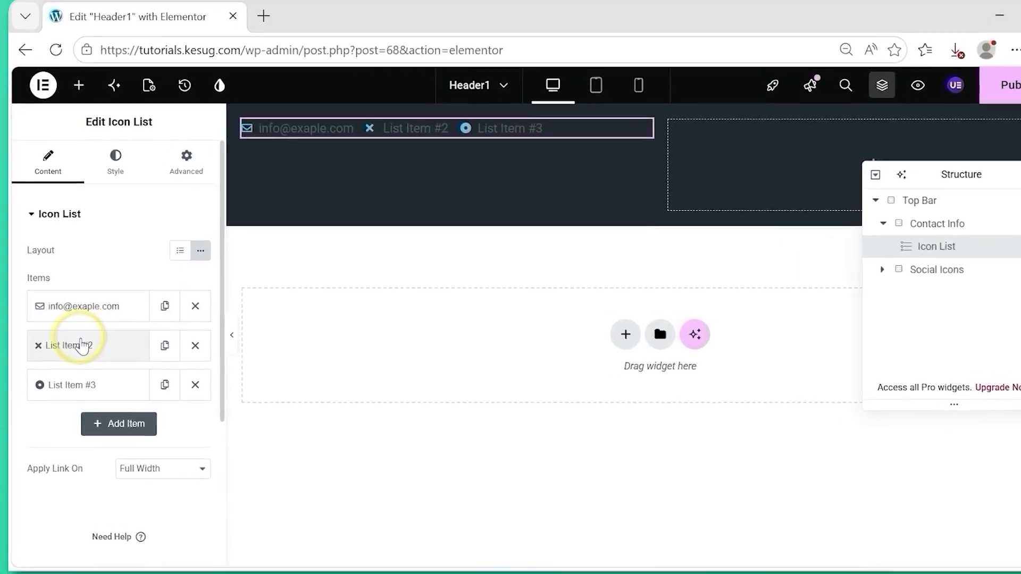
# Replace the text of the icon list's second item with the business's city, state and ZIP code.
pyautogui.click(80, 346)
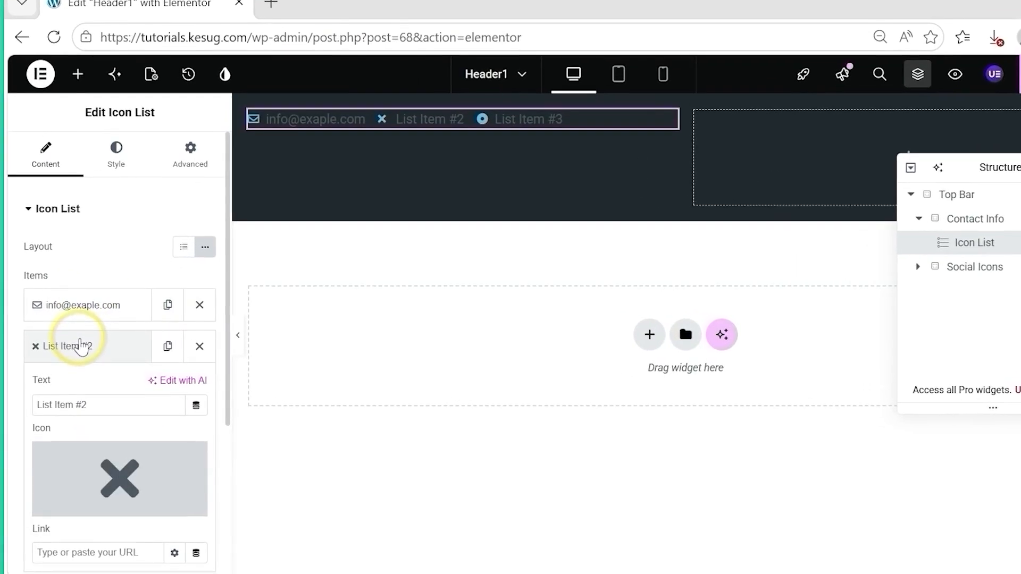
pyautogui.moveTo(94, 404); pyautogui.dragTo(16, 410)
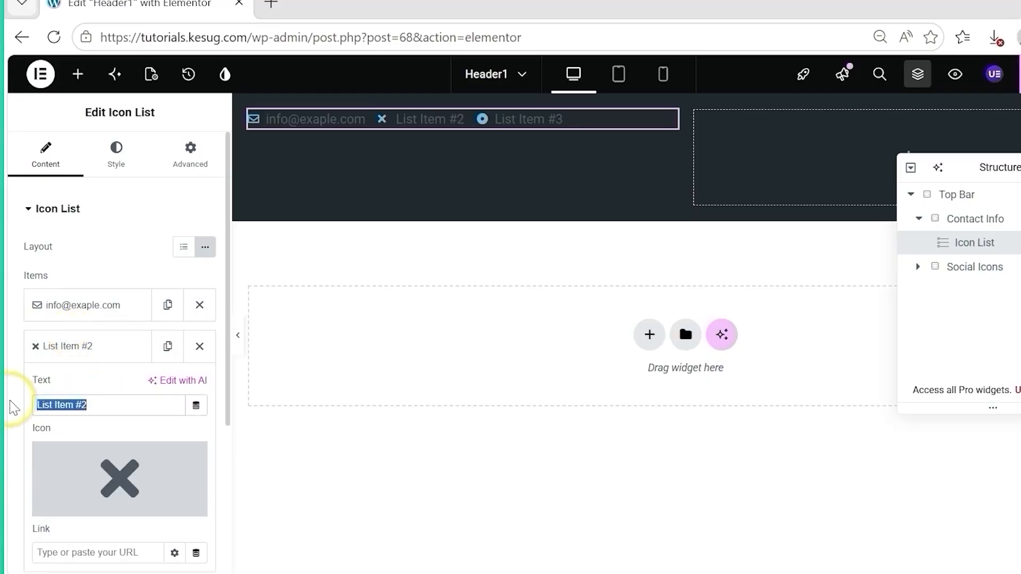
pyautogui.press('BackSpace')
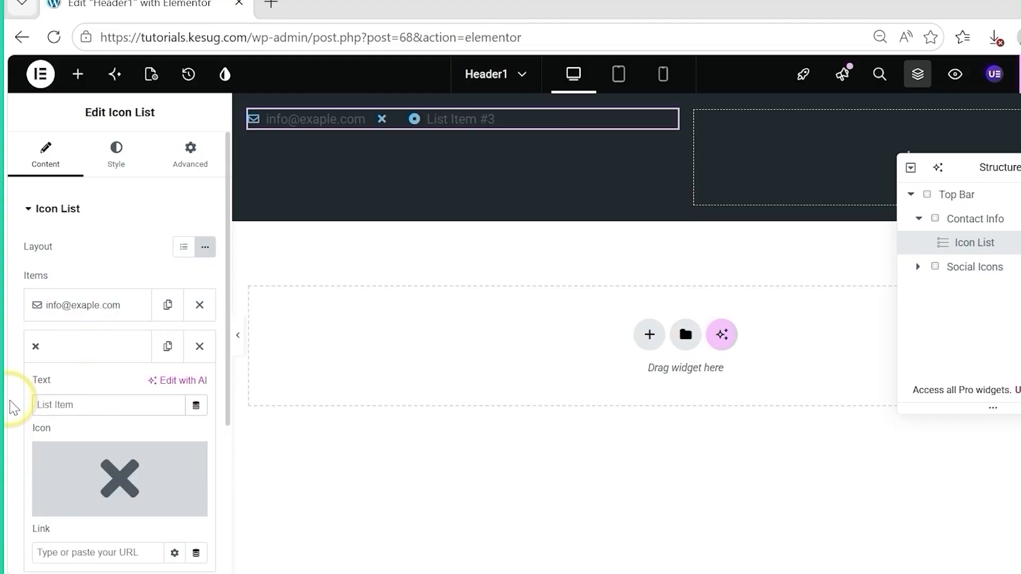
pyautogui.write('New')
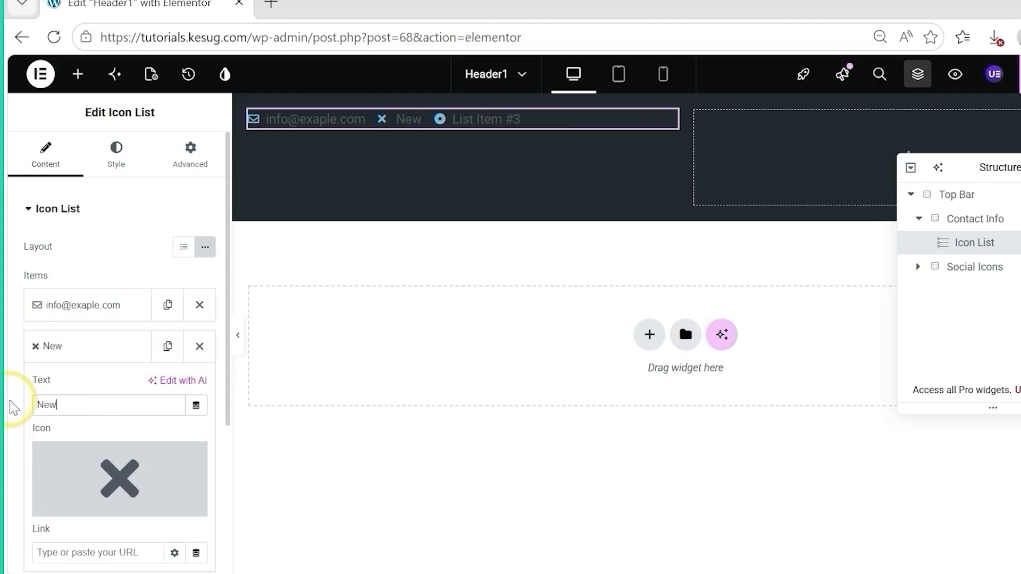
pyautogui.write(' York, N')
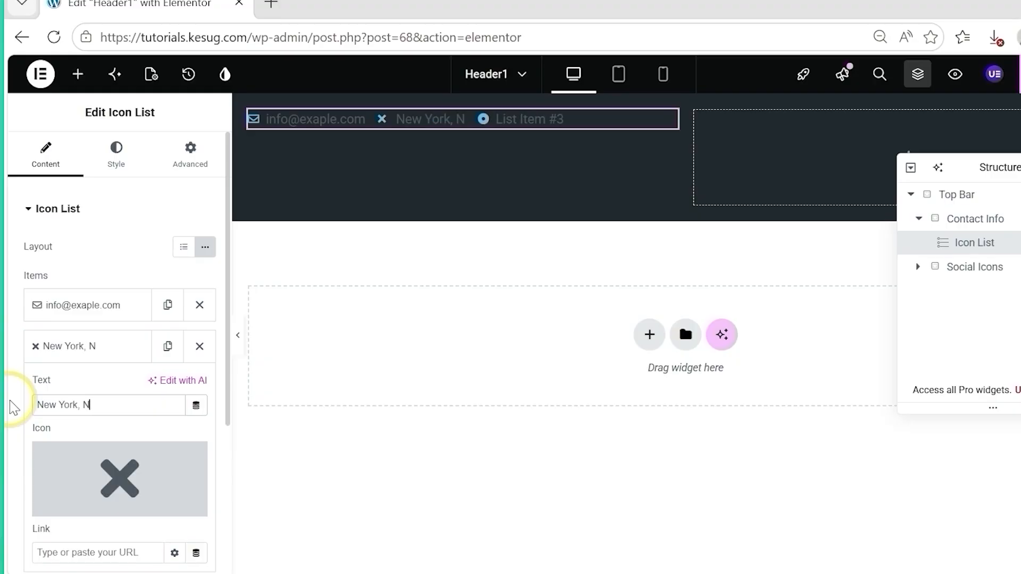
pyautogui.write('Y')
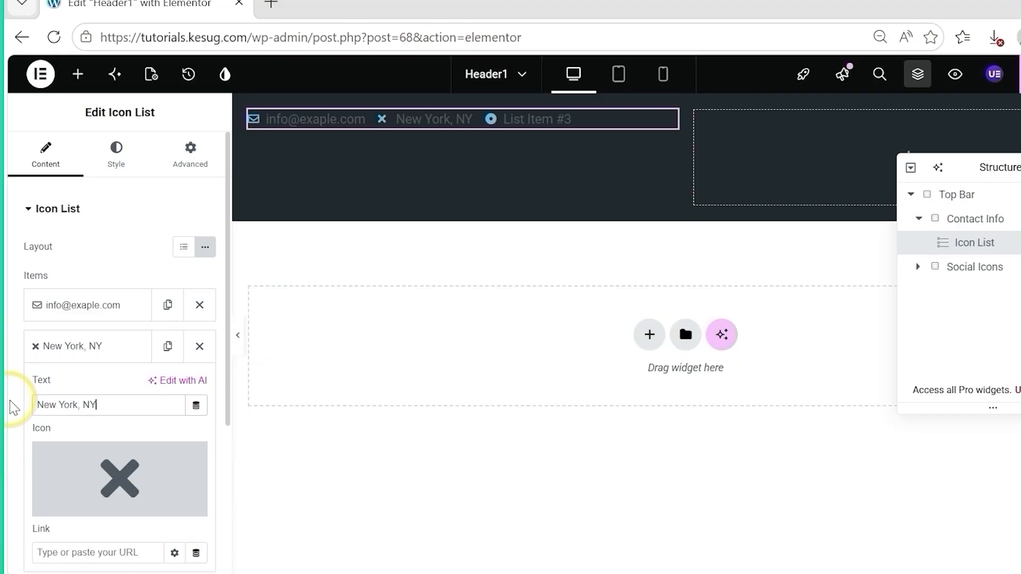
pyautogui.write(' 100')
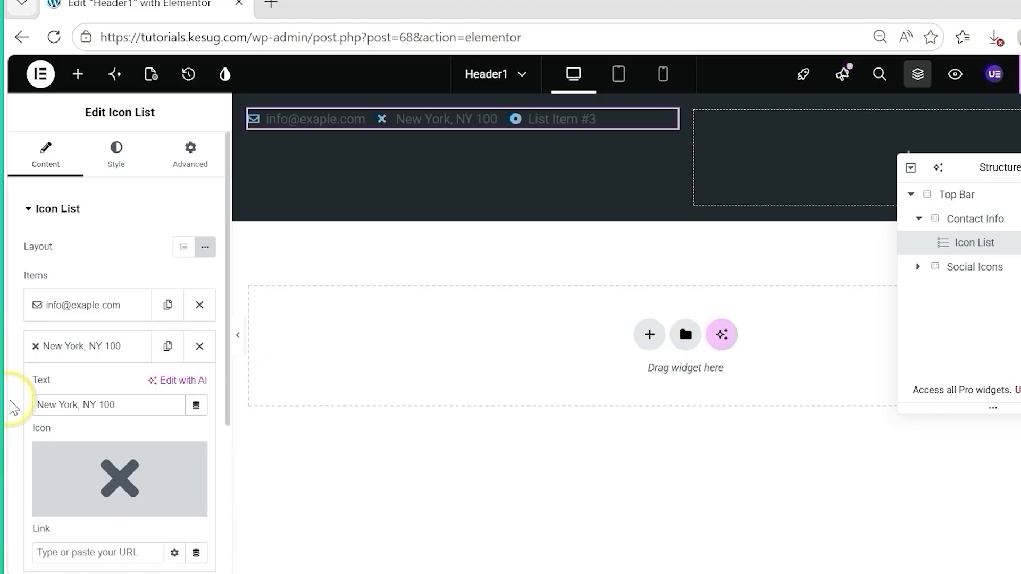
pyautogui.write('01')
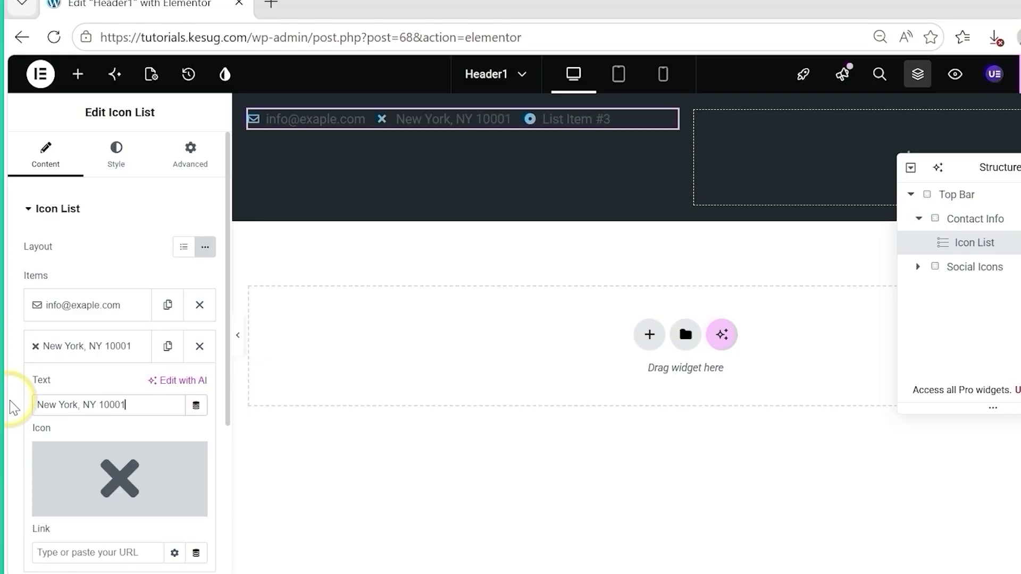
# Filter the icon library for "map", insert the map marker with a hollow centre as the second item's icon, and collapse that item.
pyautogui.moveTo(125, 456)
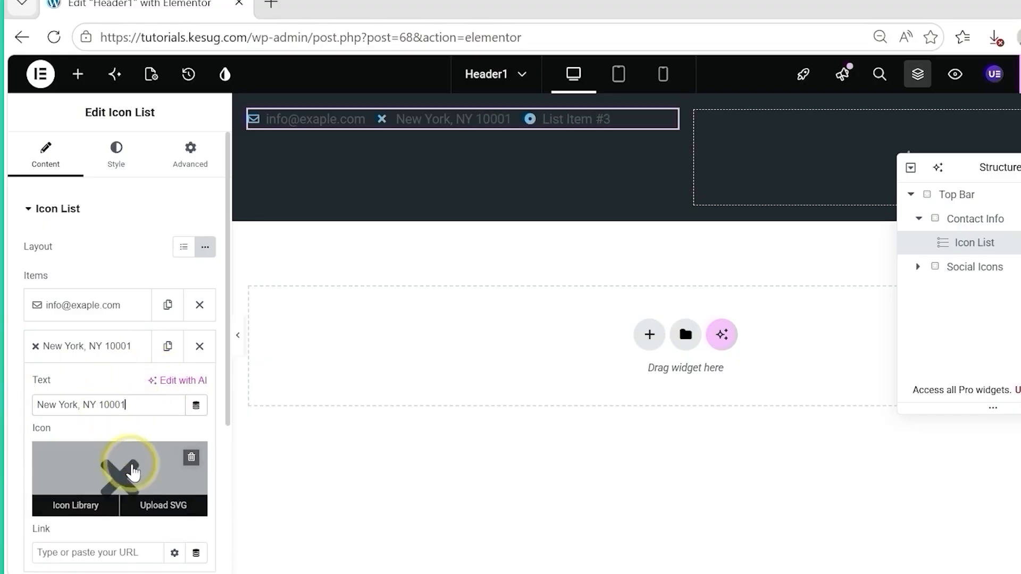
pyautogui.click(128, 455)
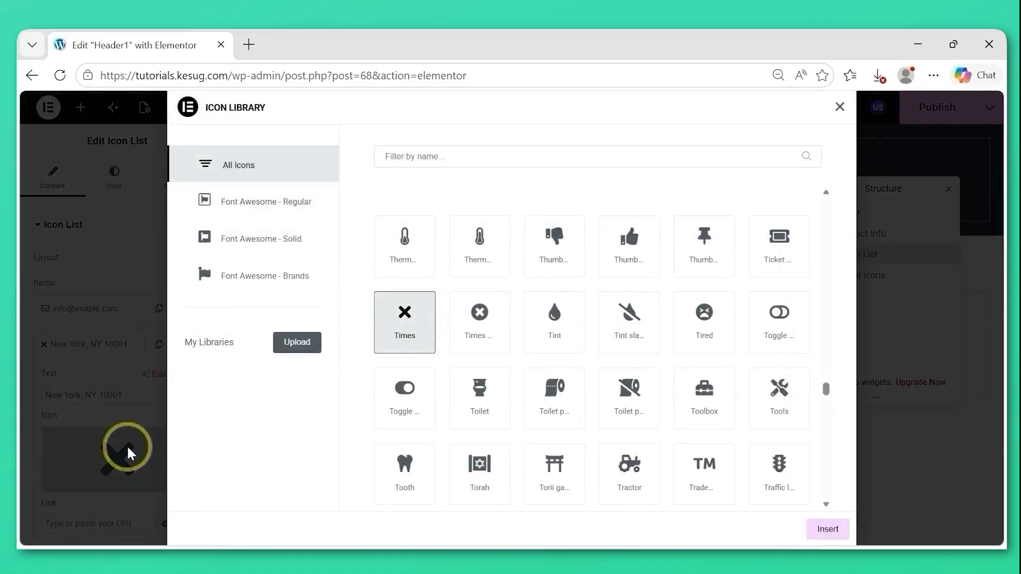
pyautogui.click(440, 157)
pyautogui.write('map')
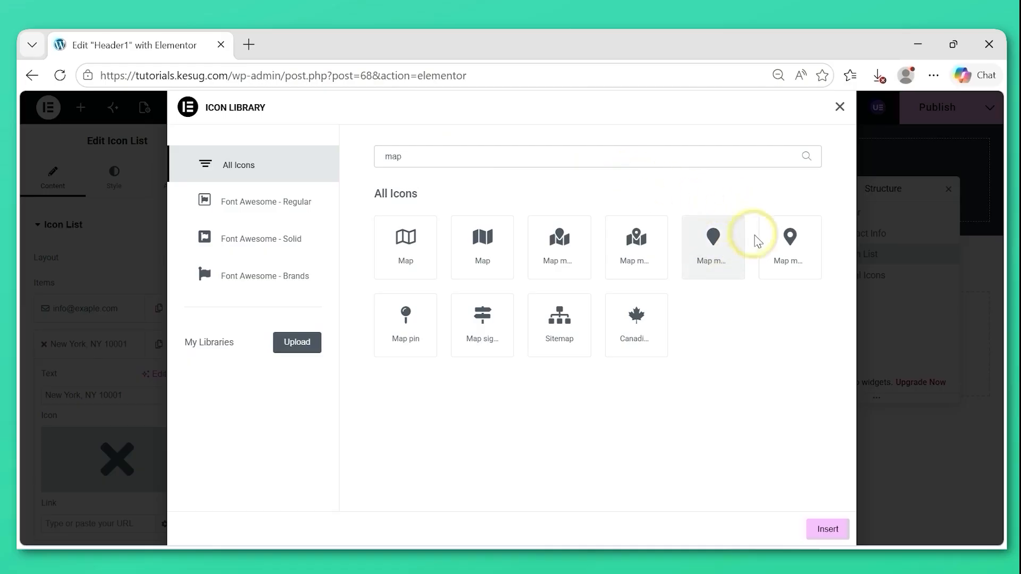
pyautogui.click(788, 258)
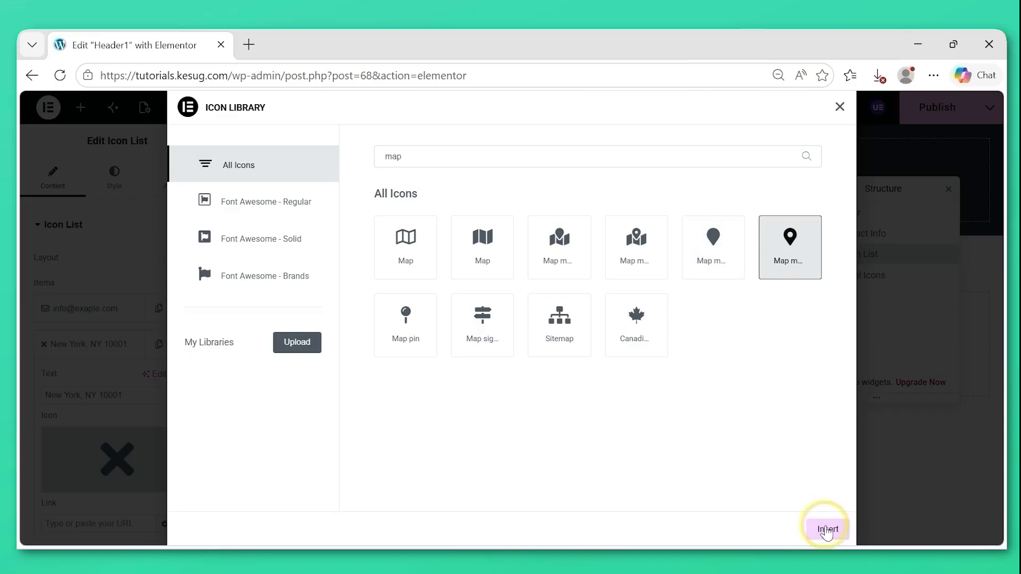
pyautogui.click(826, 530)
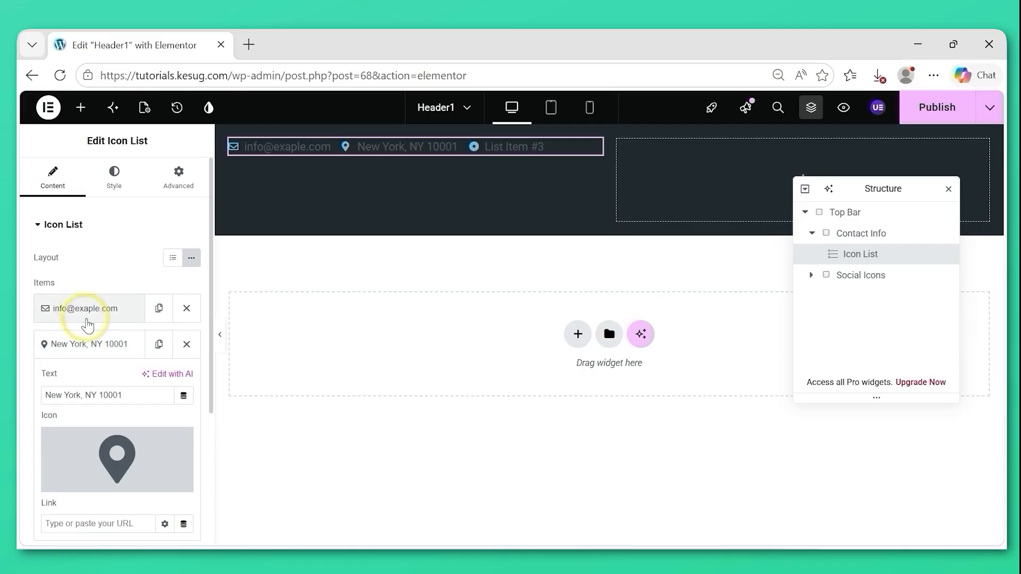
pyautogui.click(84, 345)
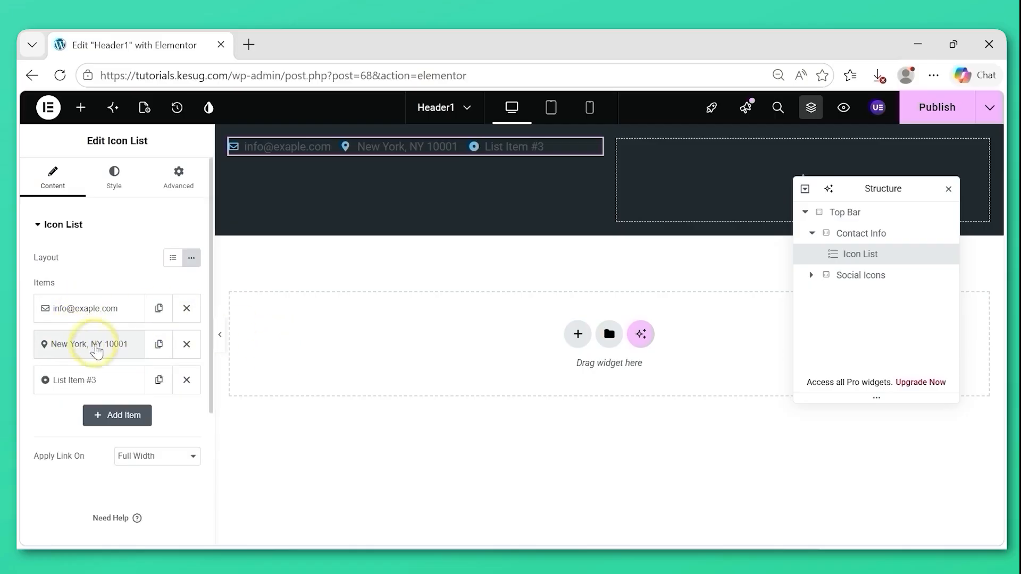
# Replace the text of the icon list's third item with "8AM - 6PM".
pyautogui.click(93, 380)
pyautogui.moveTo(95, 434); pyautogui.dragTo(47, 429)
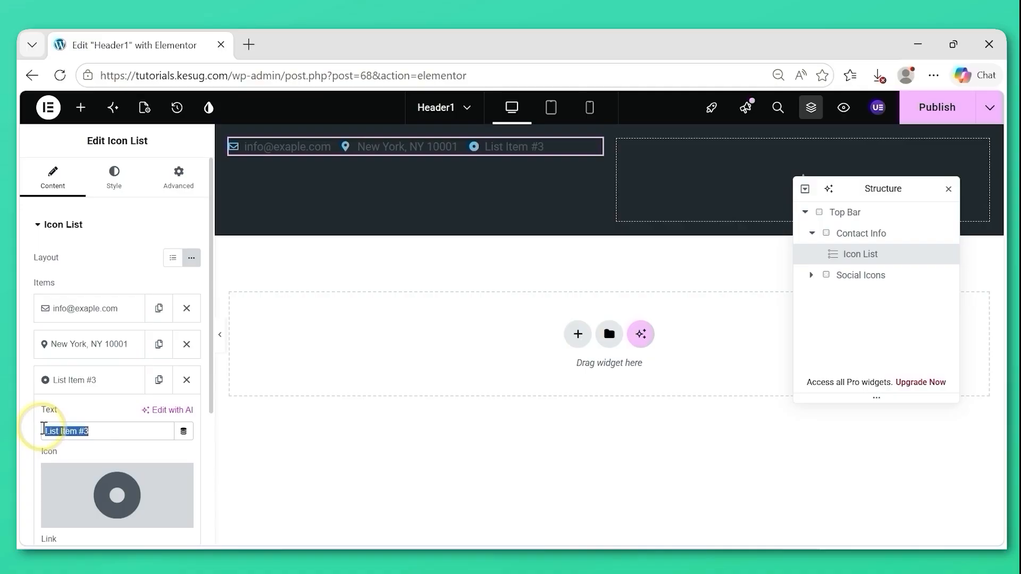
pyautogui.press('BackSpace')
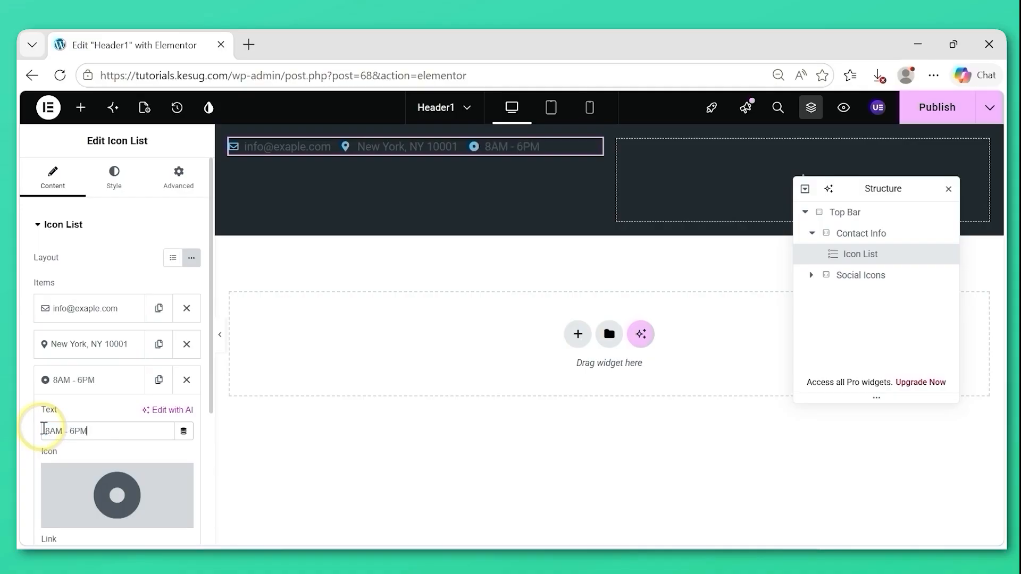
# Filter the icon library for "loc" and insert the outlined Clock as the third list item's icon.
pyautogui.moveTo(103, 482)
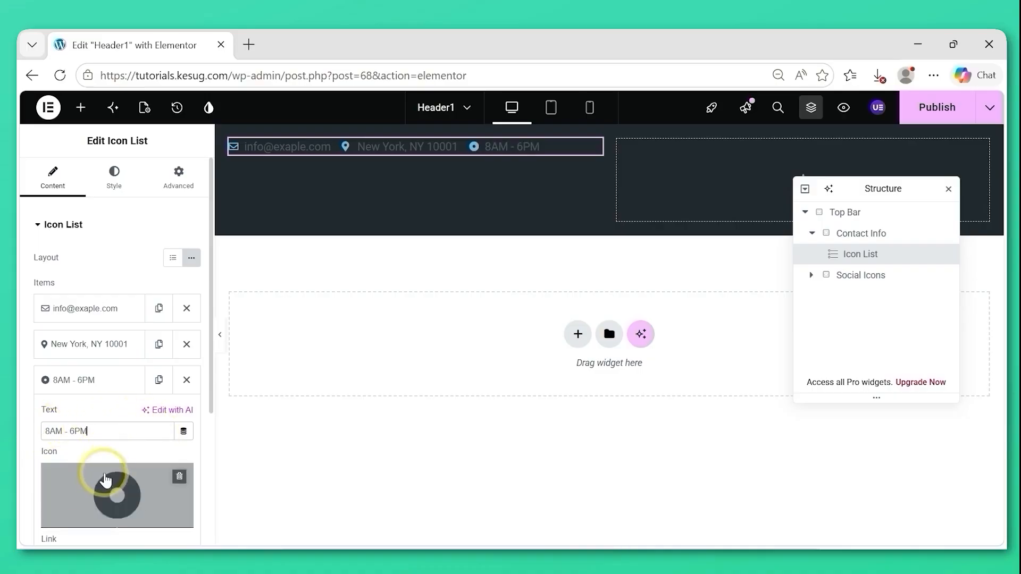
pyautogui.click(105, 487)
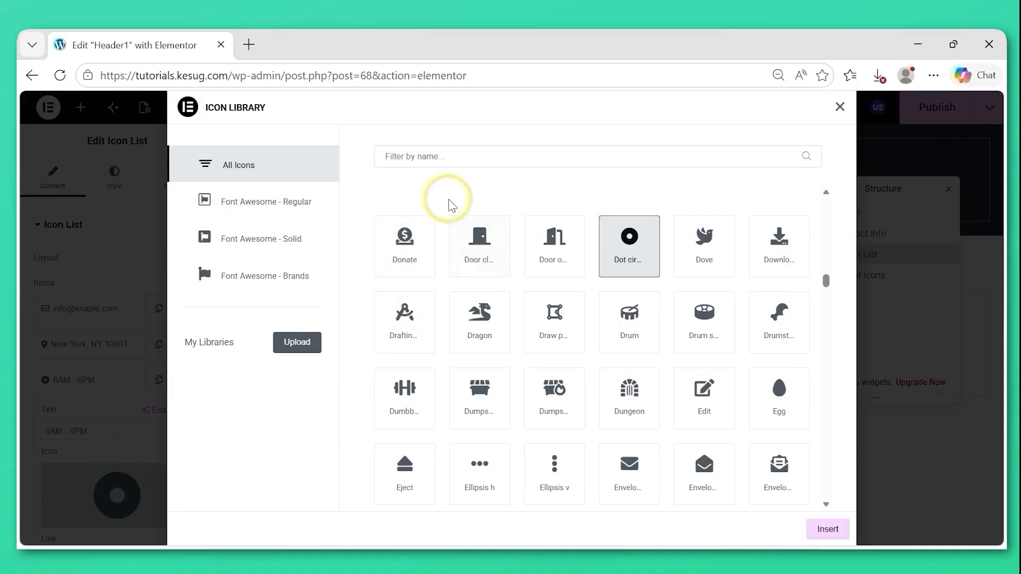
pyautogui.click(400, 159)
pyautogui.write('loc')
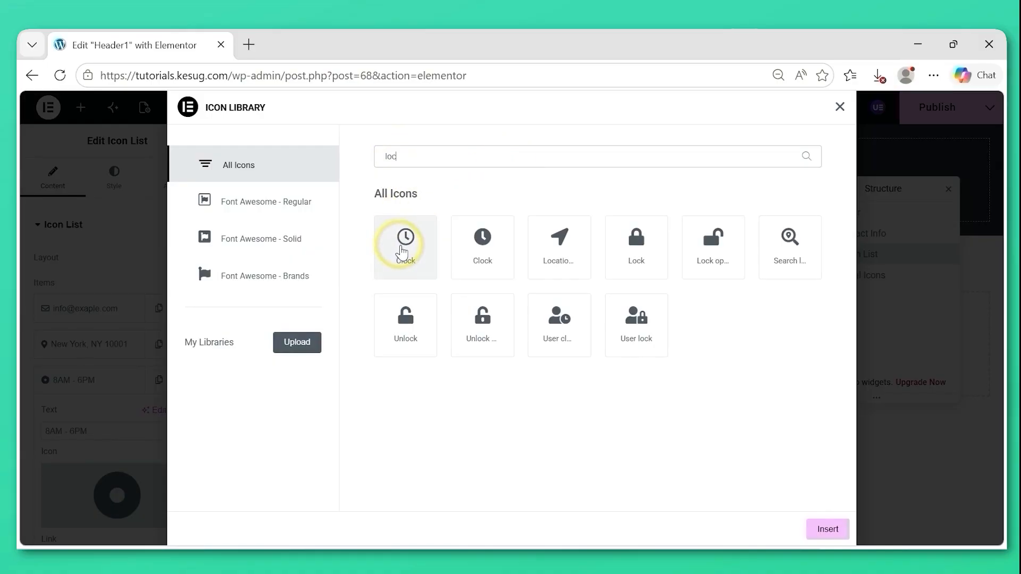
pyautogui.click(403, 250)
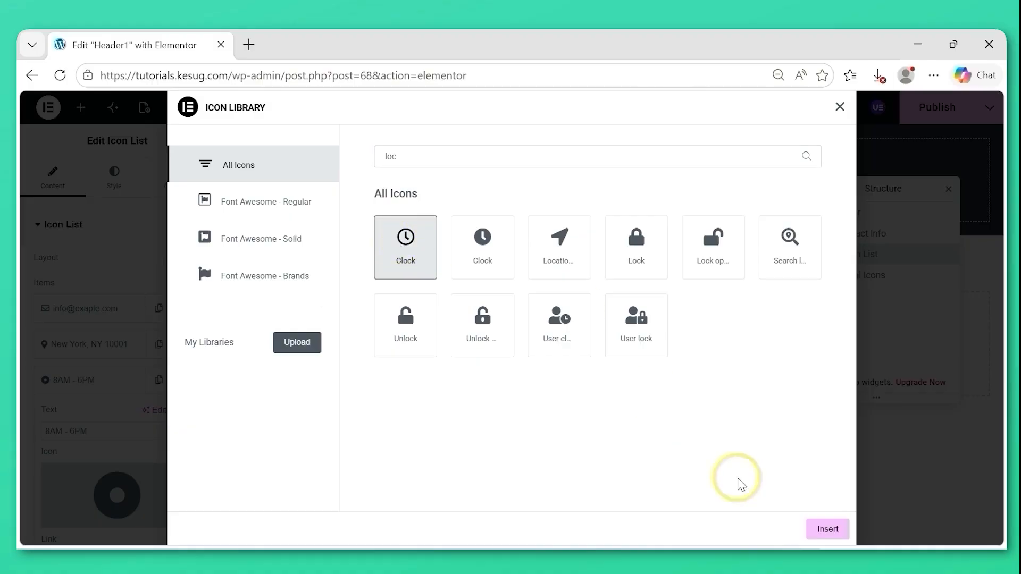
pyautogui.click(827, 529)
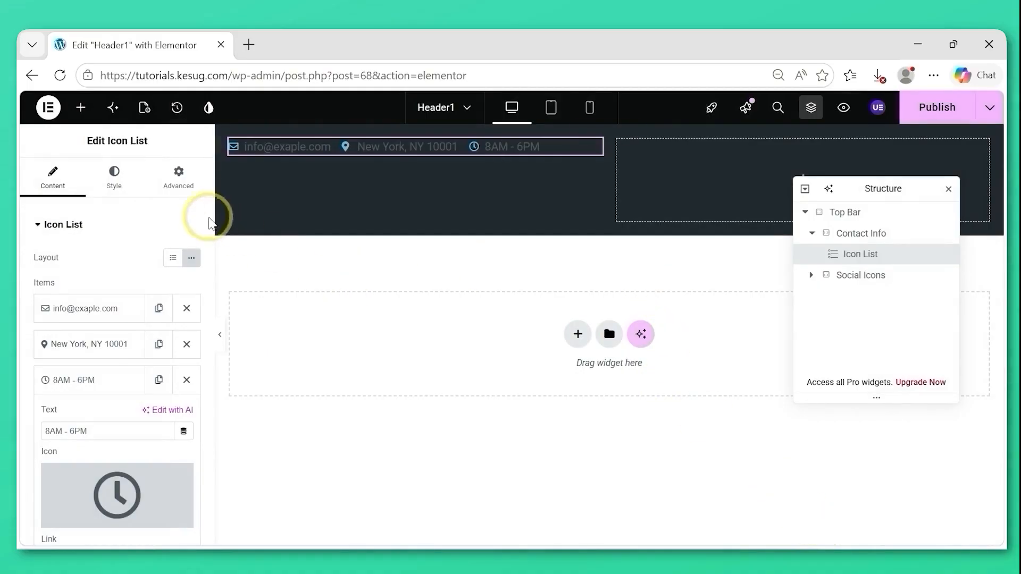
# Set the icon list's space between items to 10 px and align the list to the start.
pyautogui.click(113, 183)
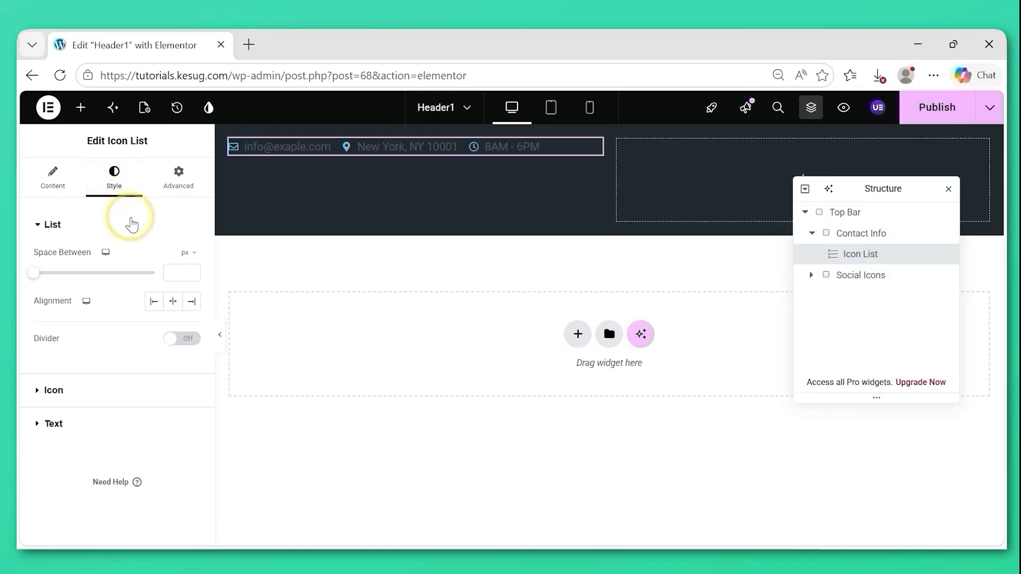
pyautogui.click(173, 273)
pyautogui.write('10')
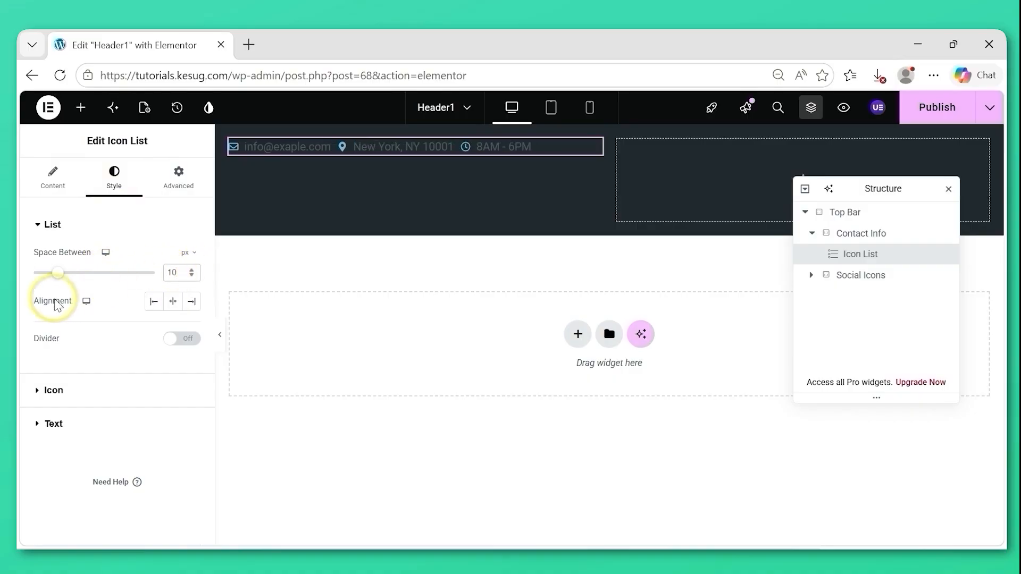
pyautogui.click(154, 302)
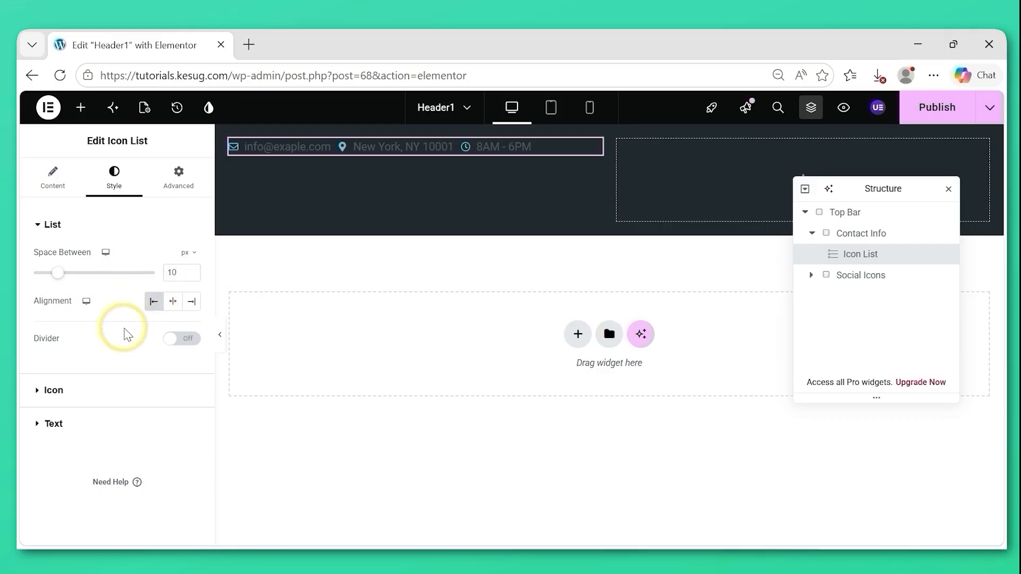
# Turn on the divider between the icon list items and set its color to #FFFFFF33.
pyautogui.click(171, 341)
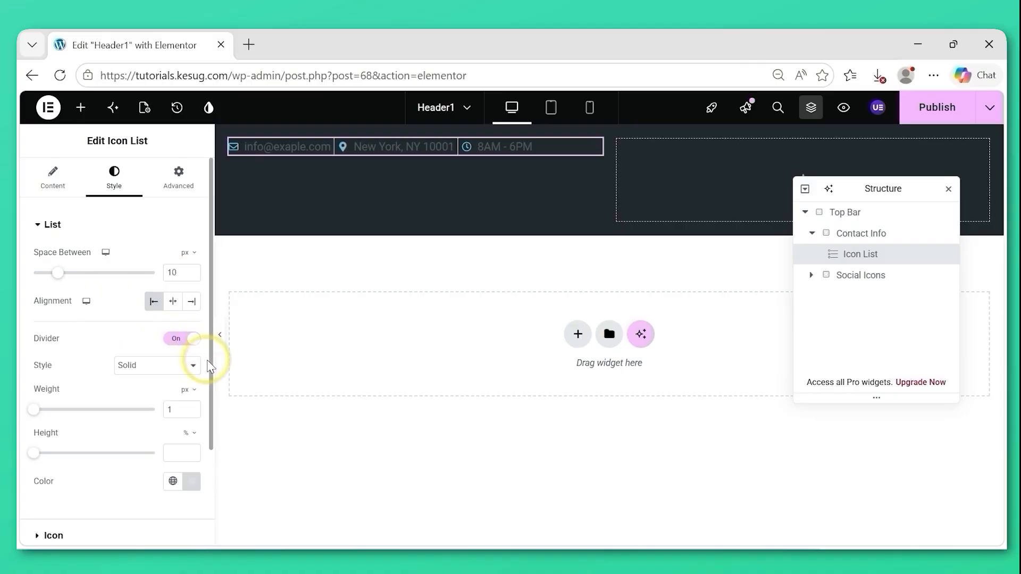
pyautogui.scroll(-3, 210, 369)
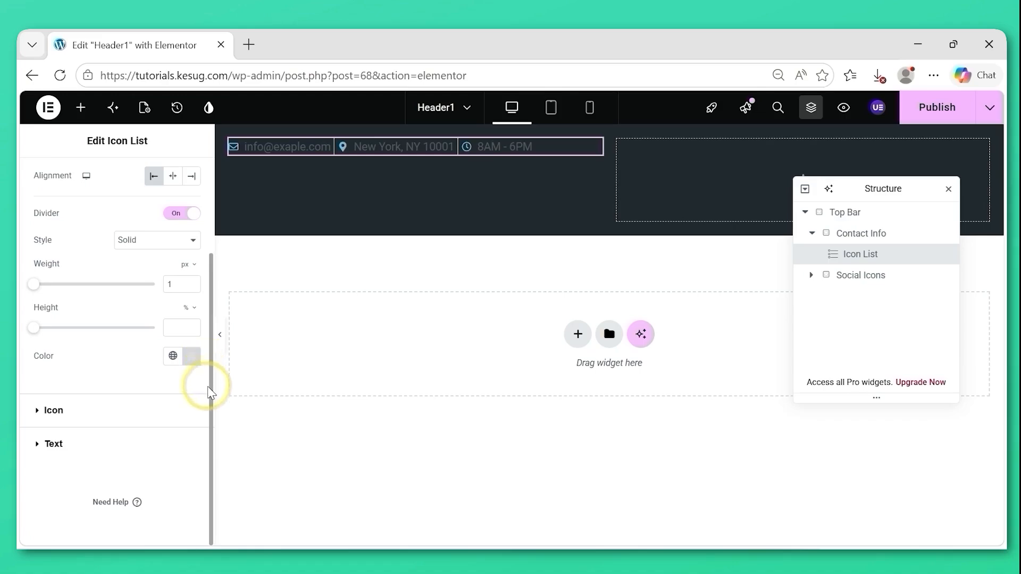
pyautogui.moveTo(207, 406); pyautogui.dragTo(203, 413)
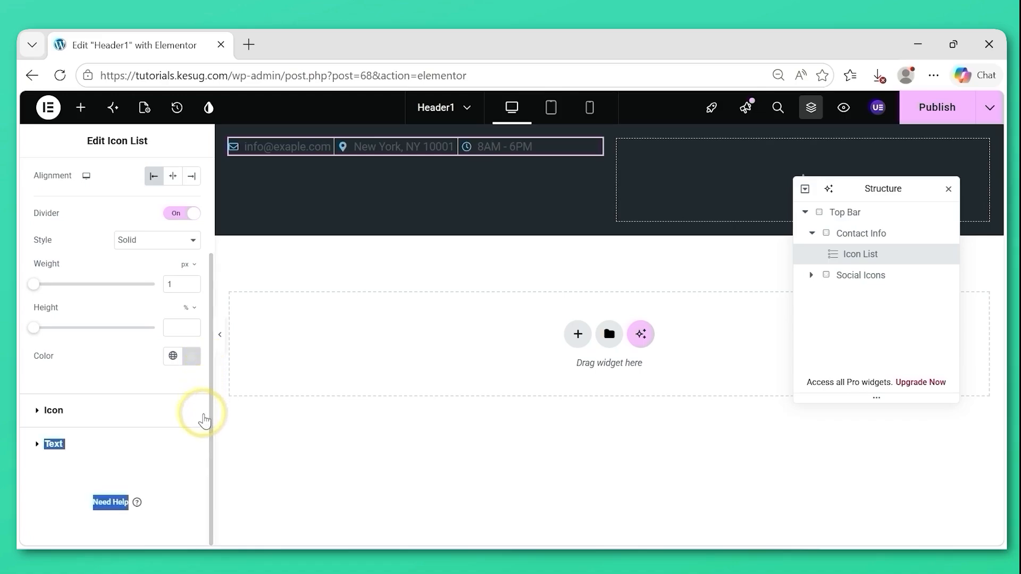
pyautogui.click(190, 357)
pyautogui.write('#FFF')
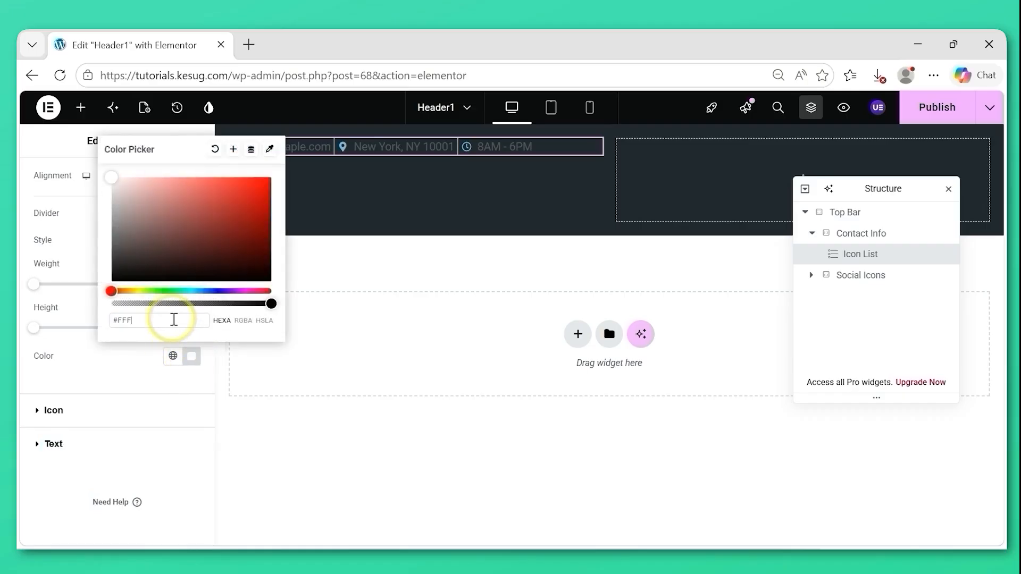
pyautogui.write('FFF33')
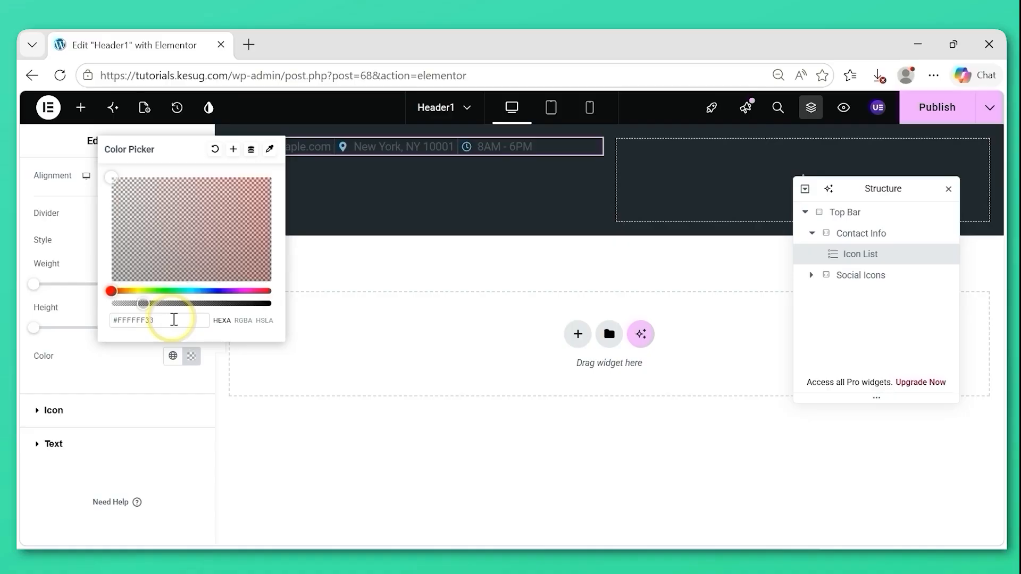
pyautogui.click(301, 368)
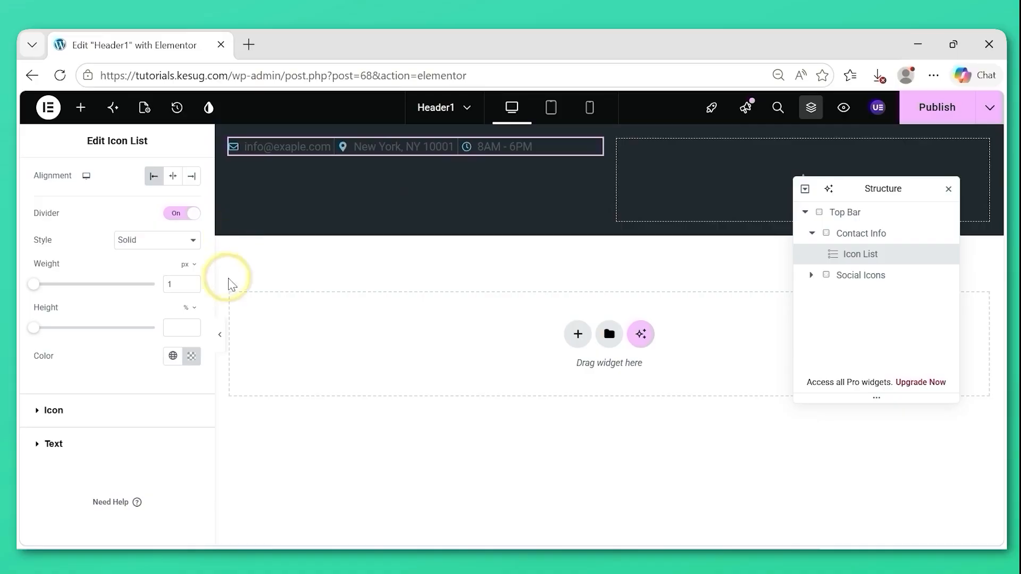
# Set the normal color of the icon list's icons to #F0F0F0 and deselect the widget.
pyautogui.click(36, 412)
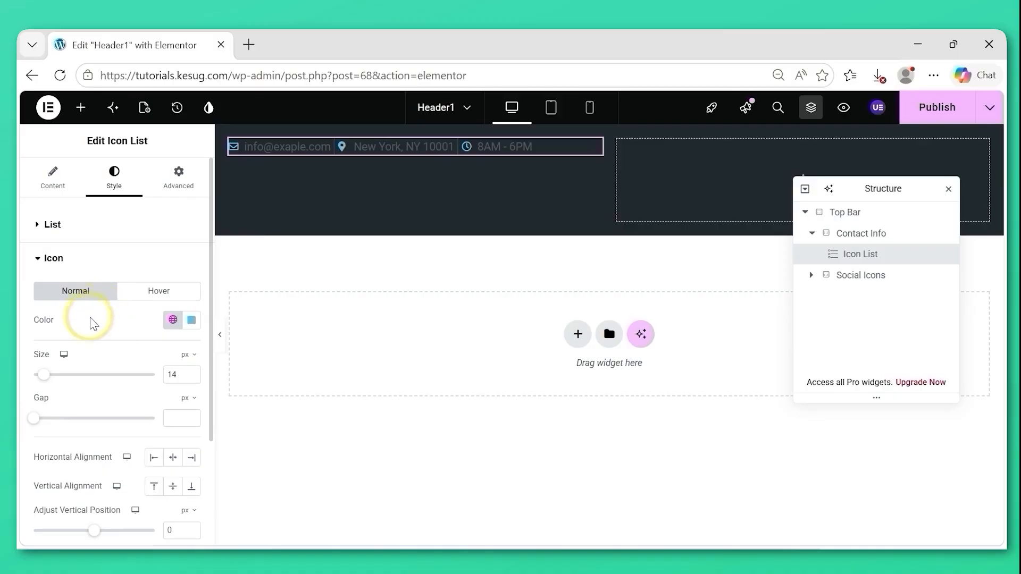
pyautogui.click(191, 321)
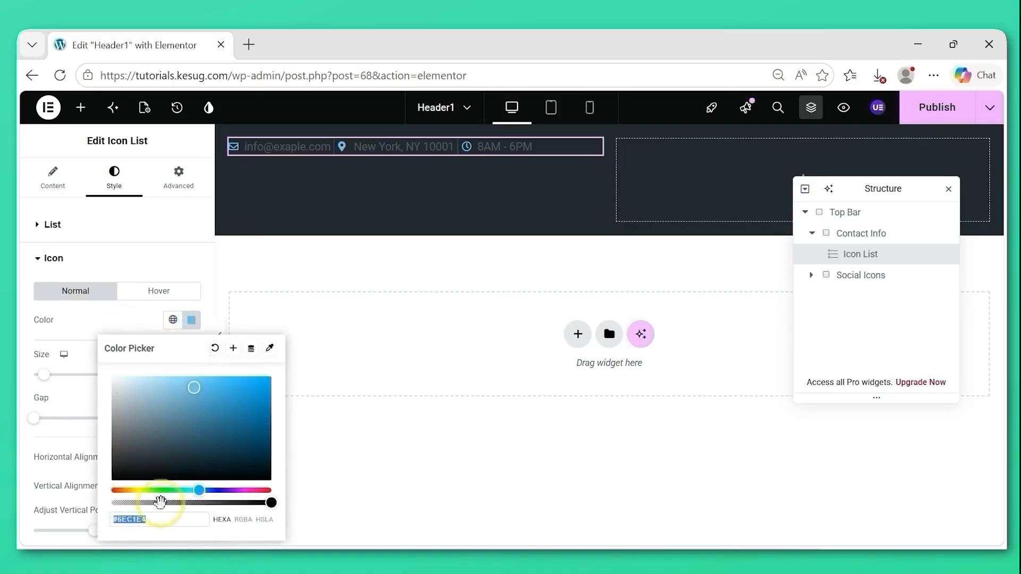
pyautogui.moveTo(155, 521); pyautogui.dragTo(110, 521)
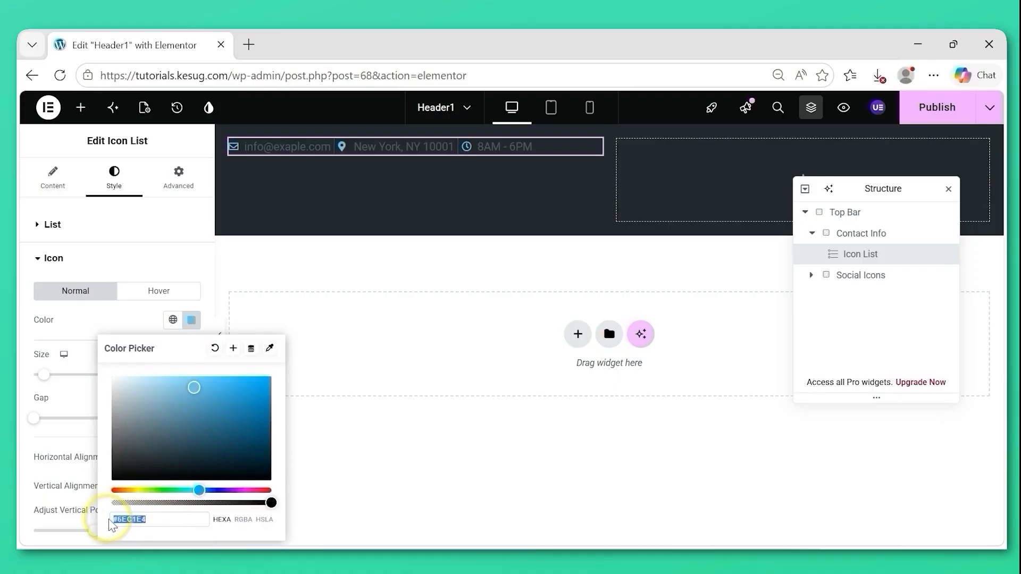
pyautogui.write('#F0F0F0')
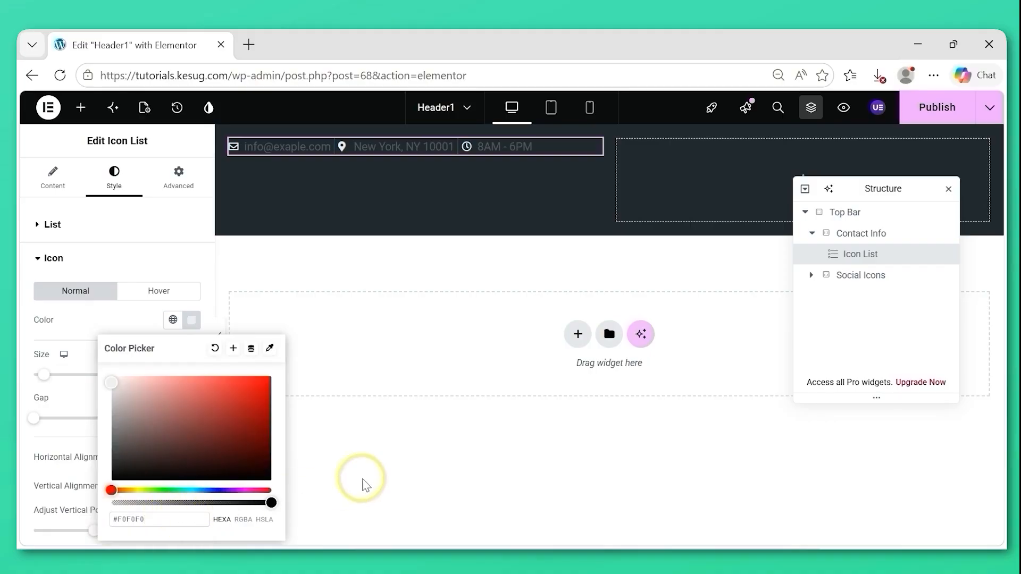
pyautogui.click(372, 473)
pyautogui.click(371, 474)
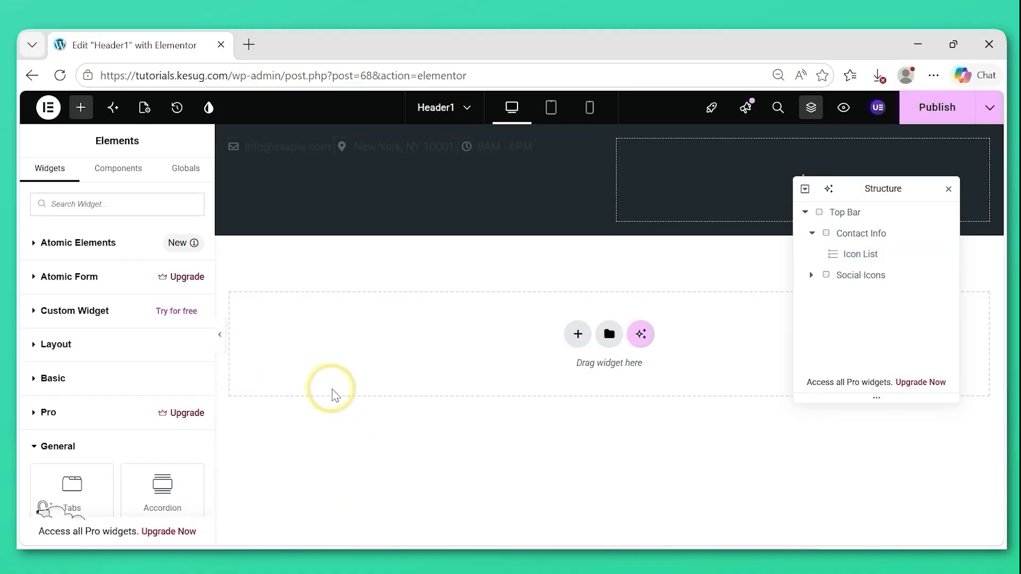
# Set the icon list's icon size to 15 px, aligned horizontally to the right and vertically to the middle.
pyautogui.click(861, 258)
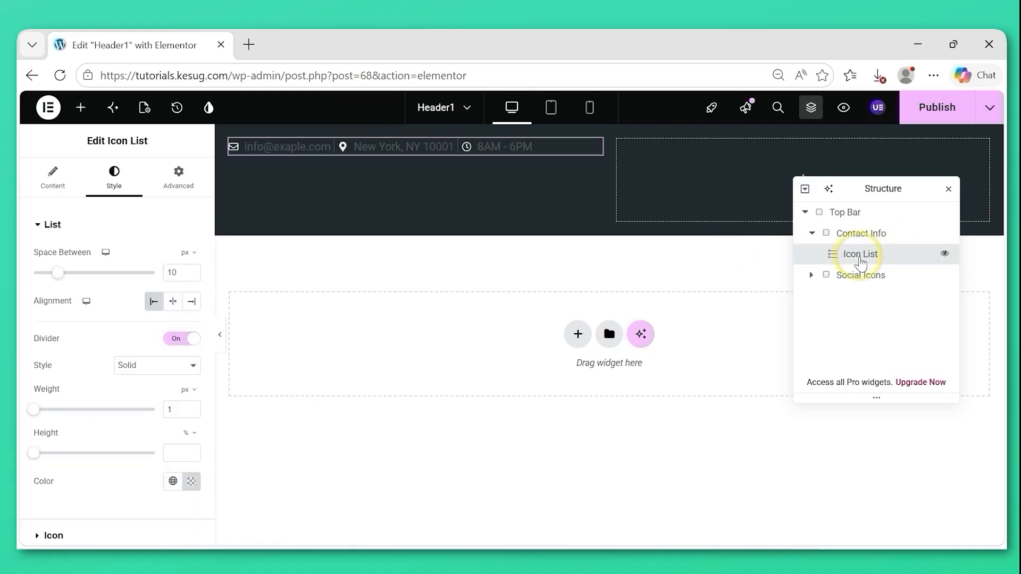
pyautogui.click(80, 227)
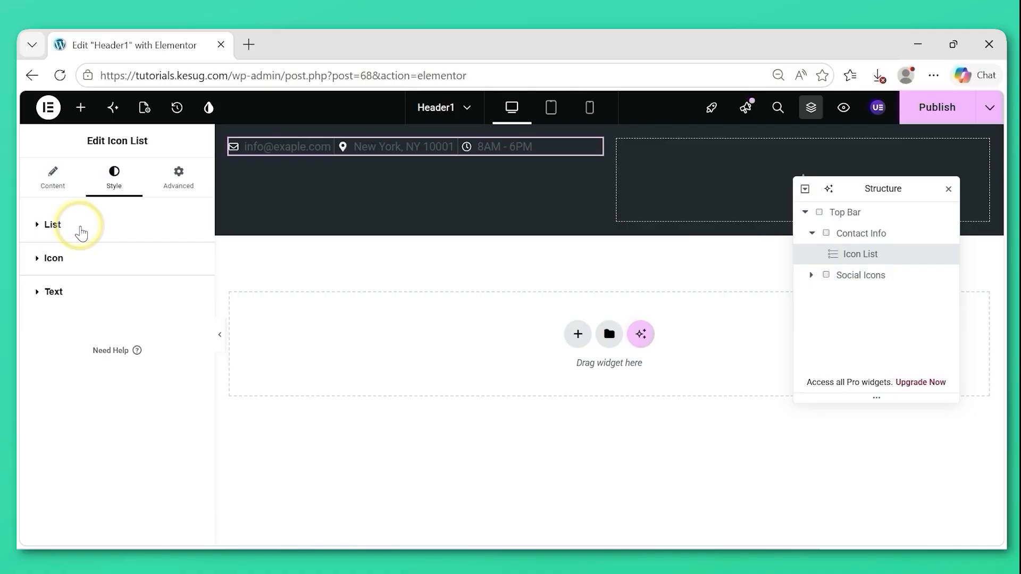
pyautogui.click(58, 263)
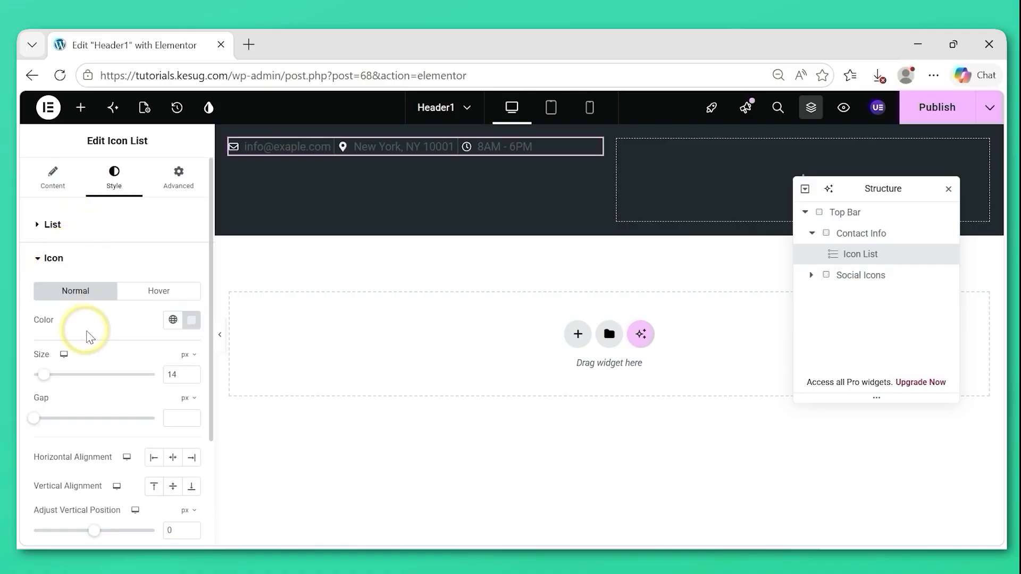
pyautogui.moveTo(46, 381); pyautogui.dragTo(48, 382)
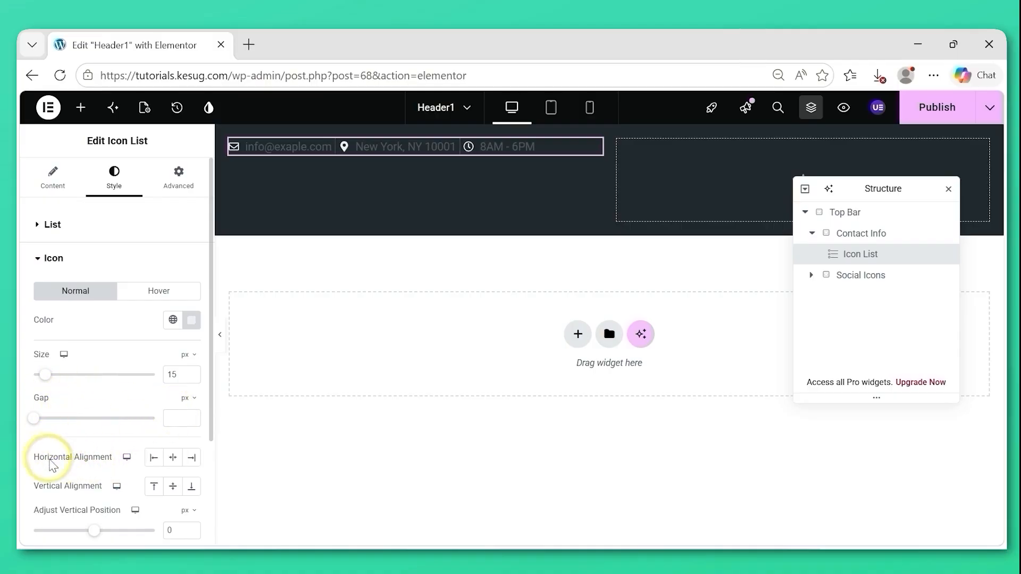
pyautogui.click(193, 463)
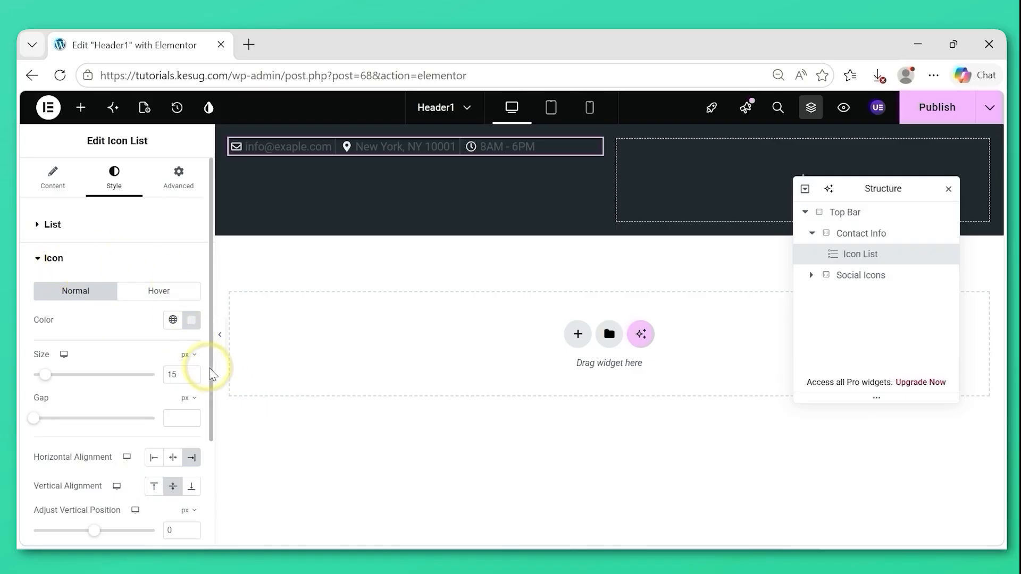
pyautogui.moveTo(211, 376); pyautogui.dragTo(209, 405)
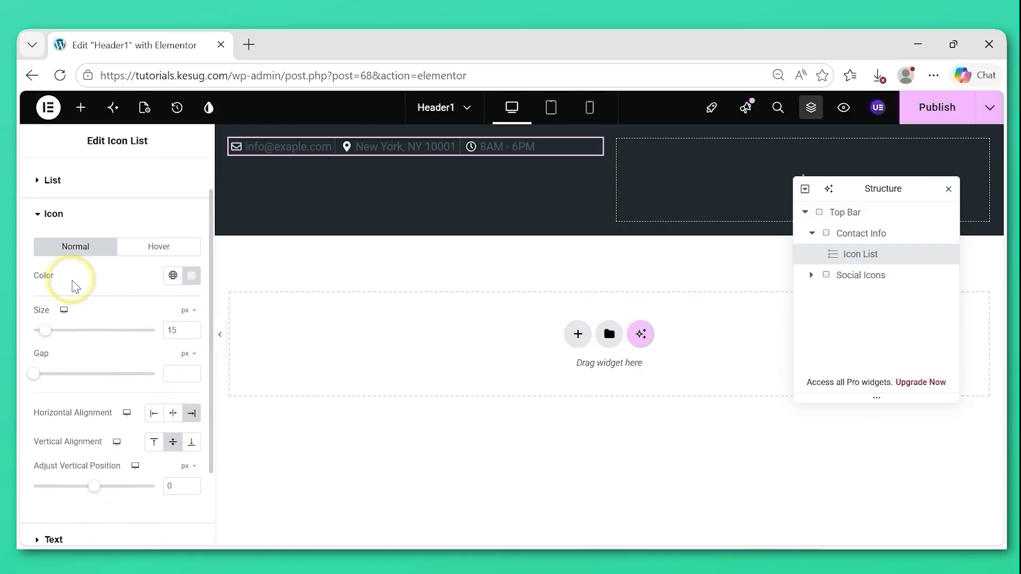
# Set the icon list text's normal color to #F0F0F0 and publish the template.
pyautogui.click(51, 213)
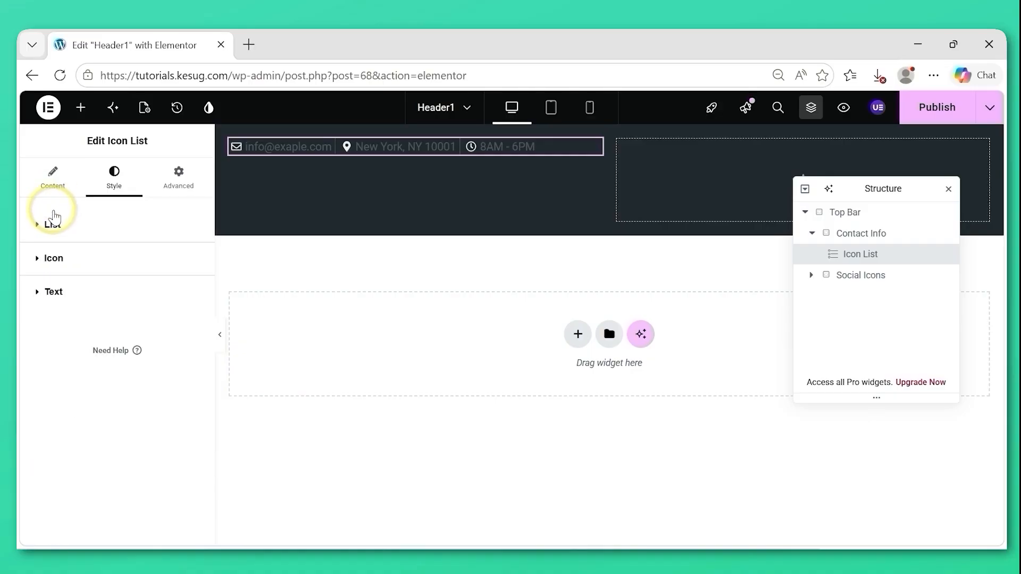
pyautogui.click(54, 294)
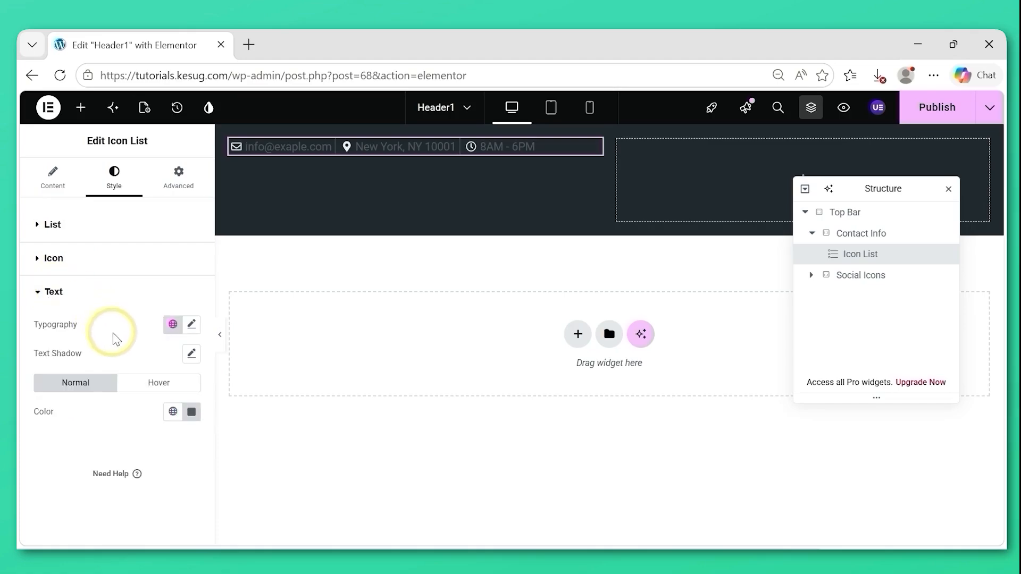
pyautogui.click(192, 414)
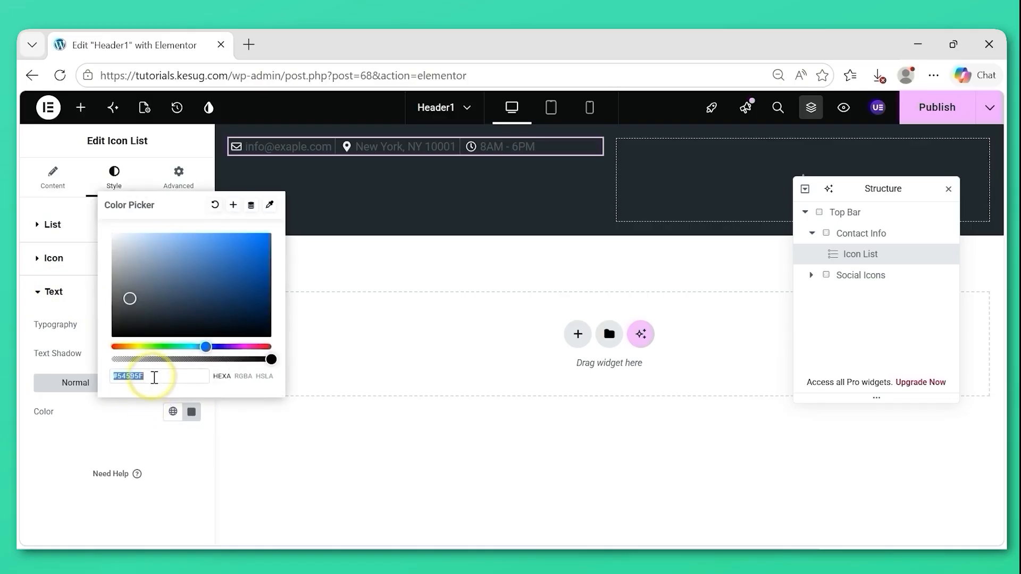
pyautogui.moveTo(154, 378); pyautogui.dragTo(104, 379)
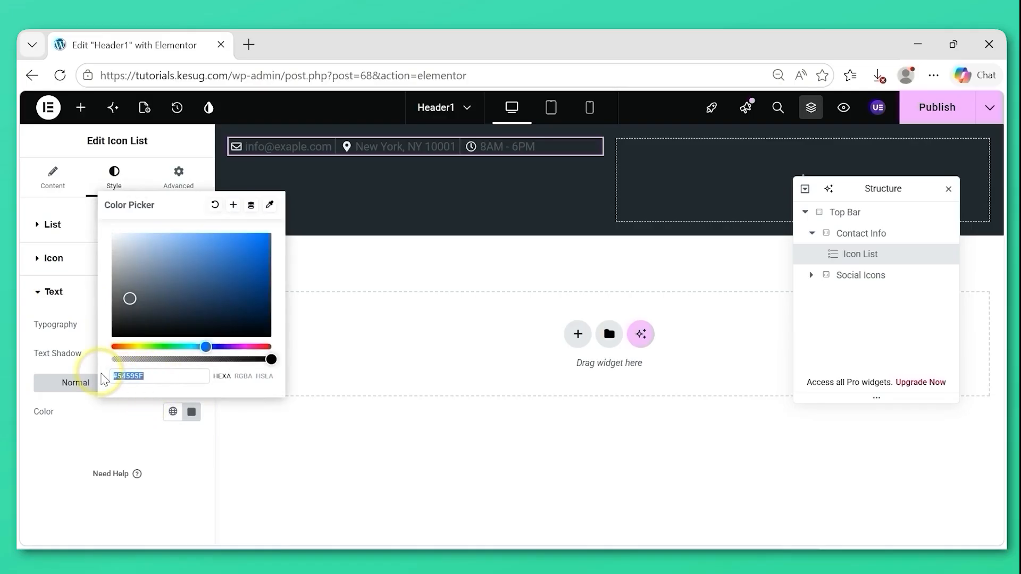
pyautogui.write('#F0F0F0')
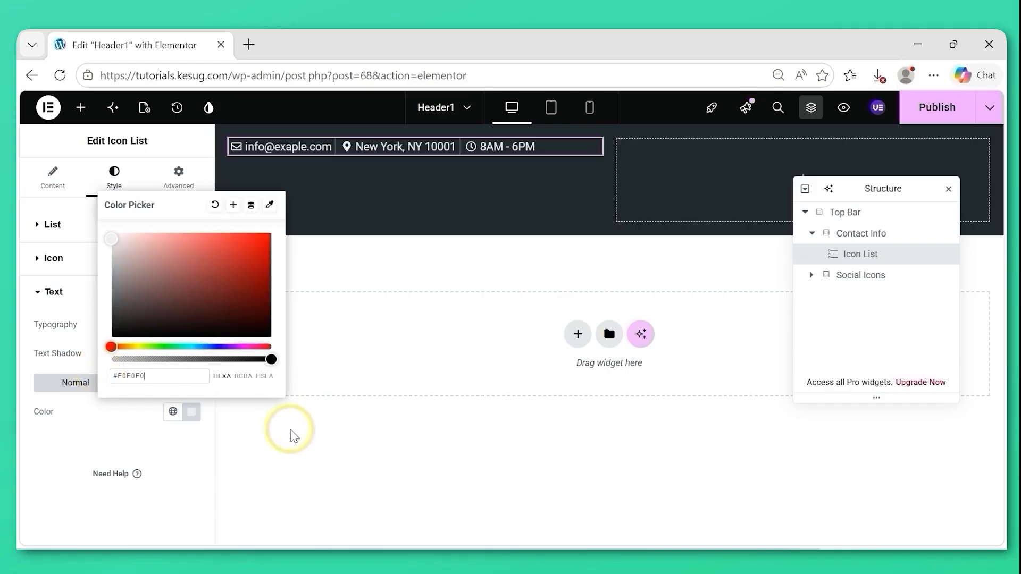
pyautogui.click(254, 444)
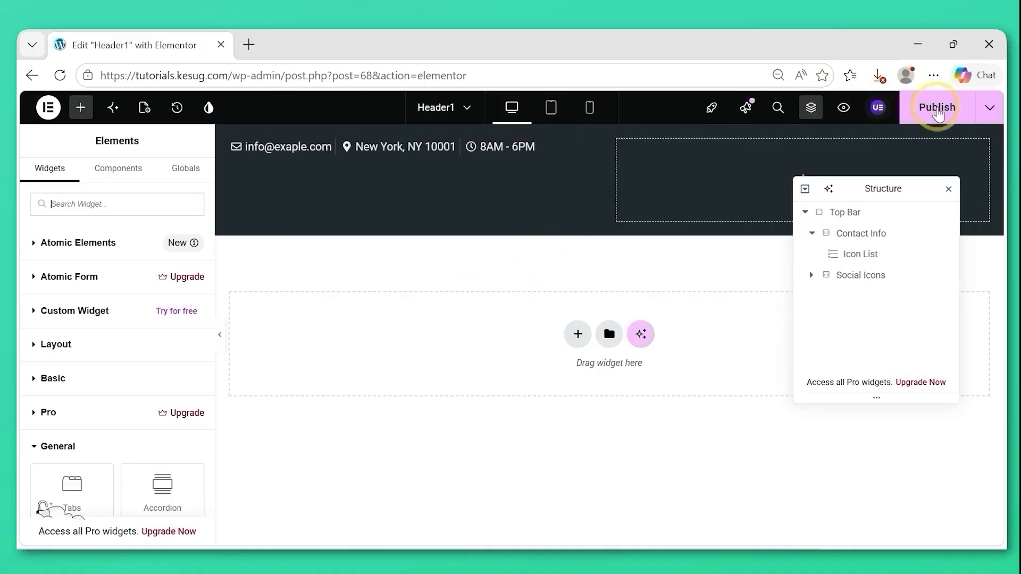
# Give the icon list unlinked padding of 5 px on the top, right and bottom and 50 px on the left.
pyautogui.click(861, 234)
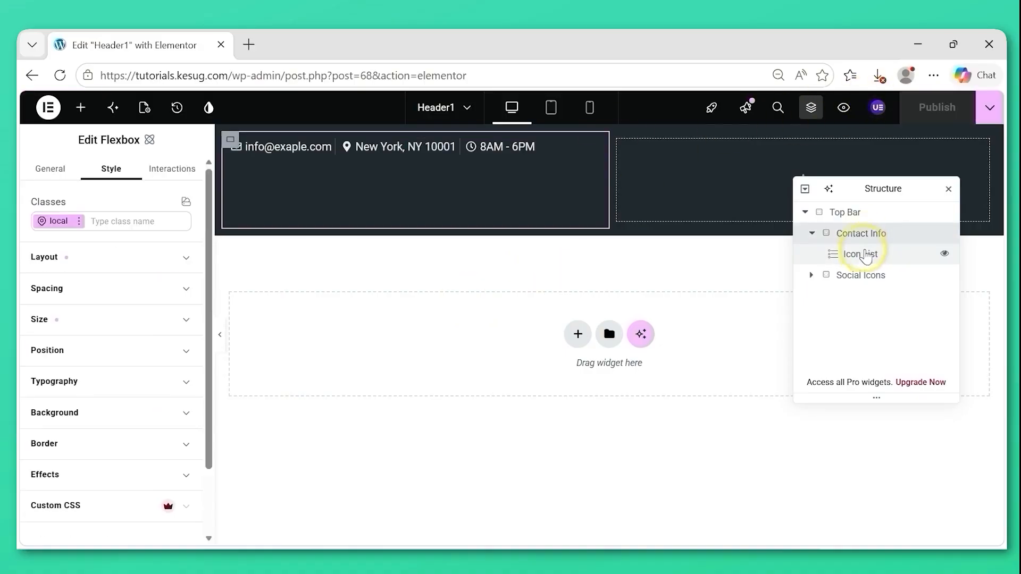
pyautogui.click(860, 254)
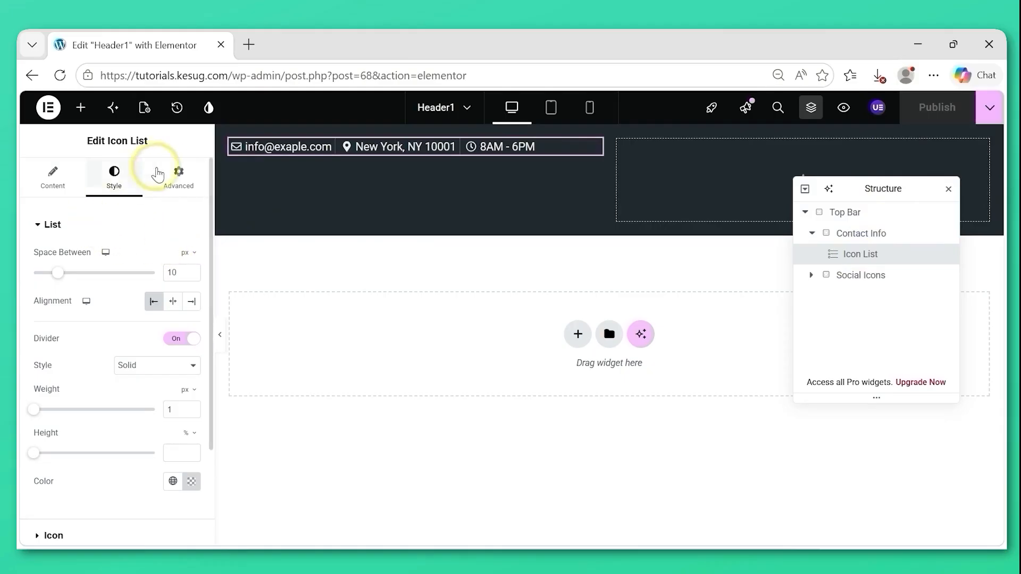
pyautogui.click(179, 183)
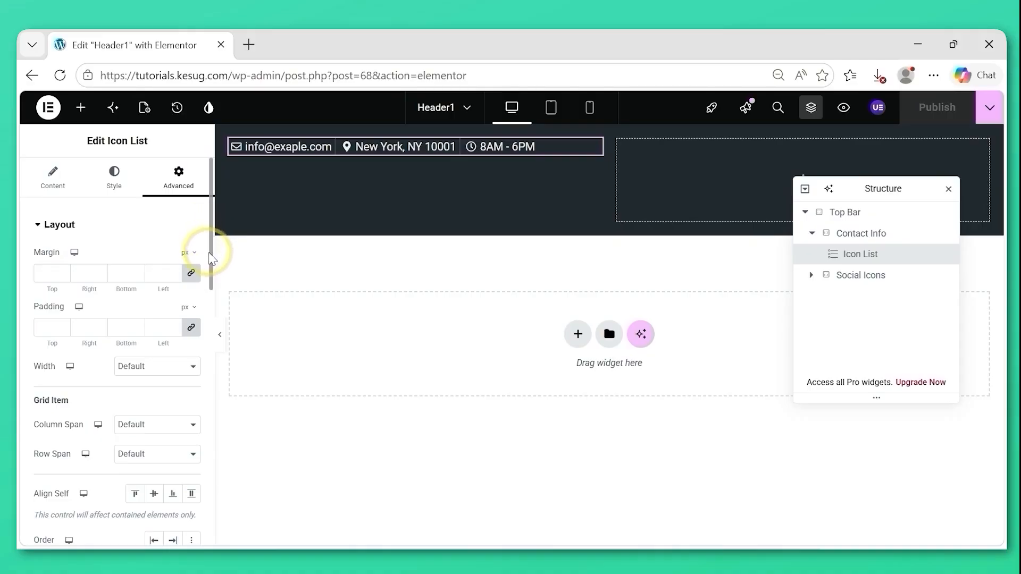
pyautogui.moveTo(209, 254); pyautogui.dragTo(209, 273)
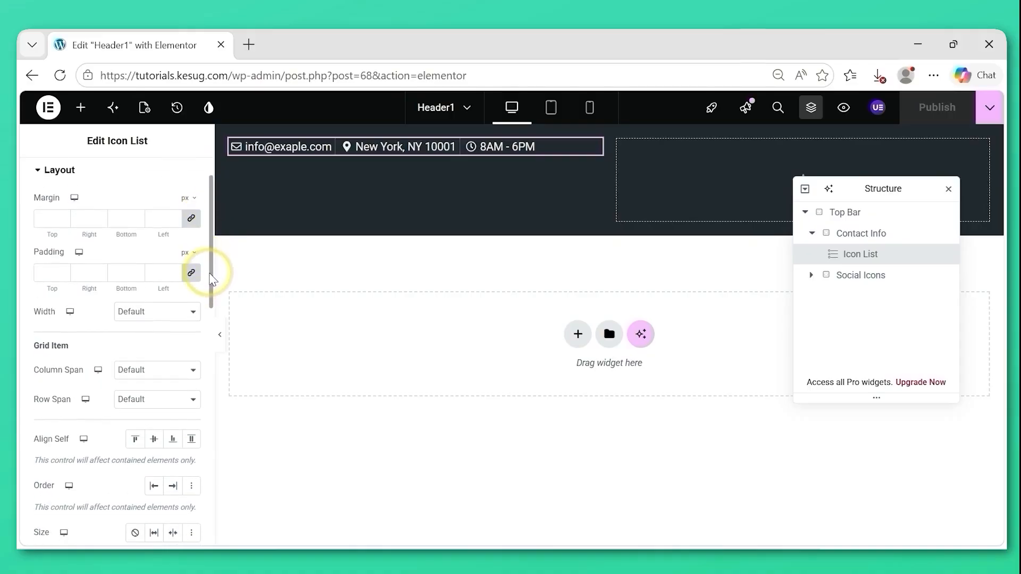
pyautogui.click(46, 276)
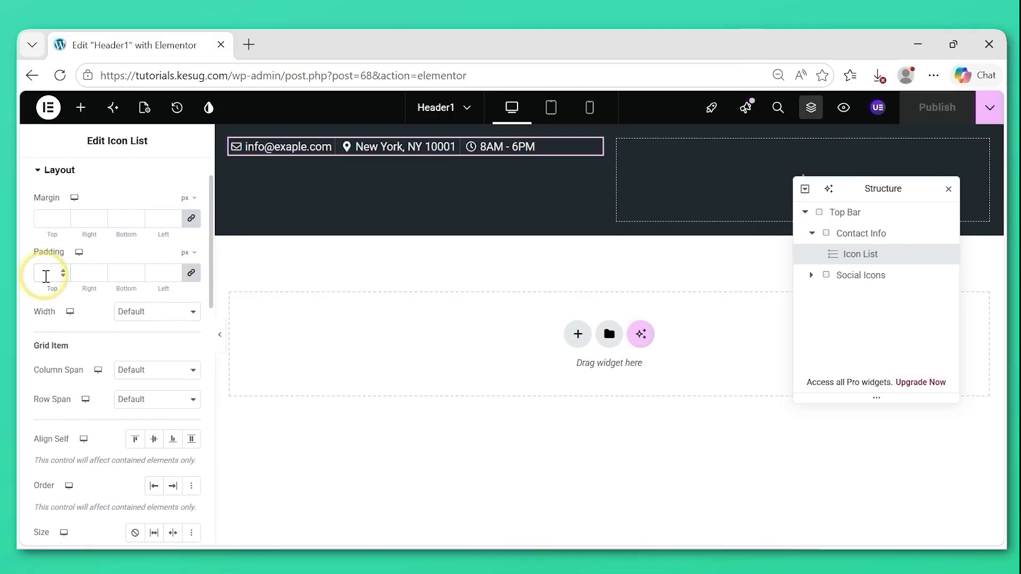
pyautogui.write('5')
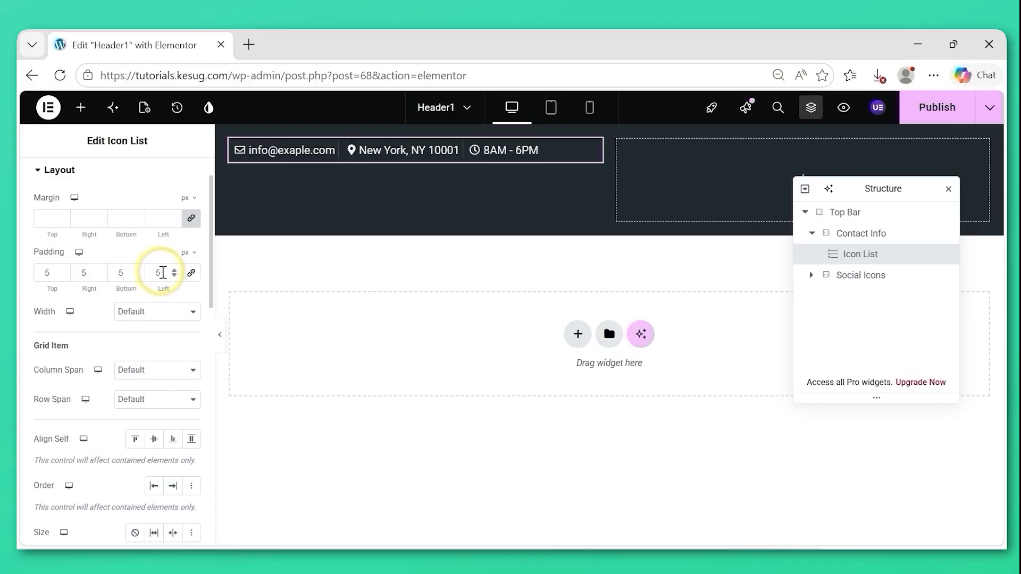
pyautogui.write('0')
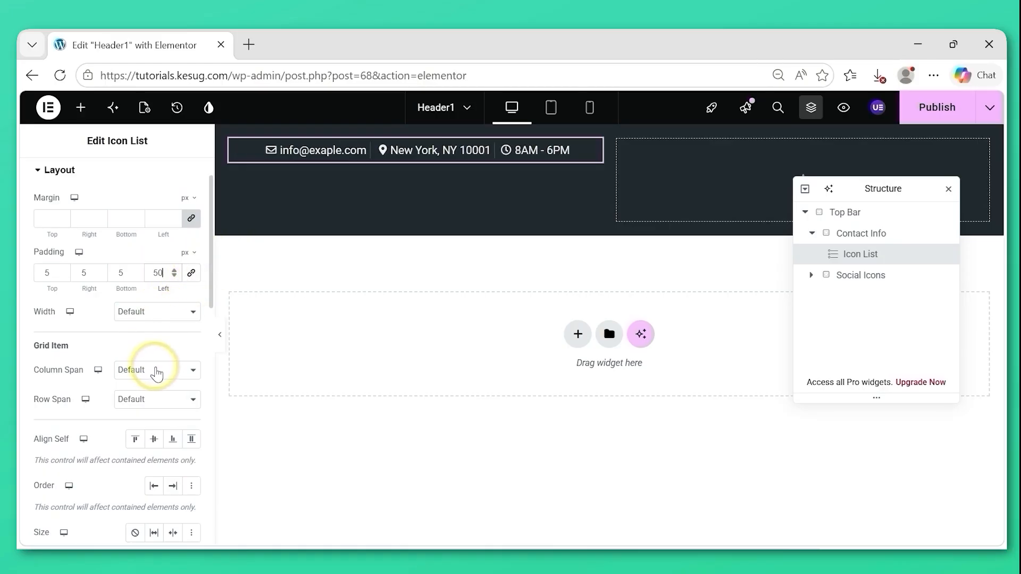
# Set the icon list's width to Full Width (100%) and publish the template.
pyautogui.click(160, 314)
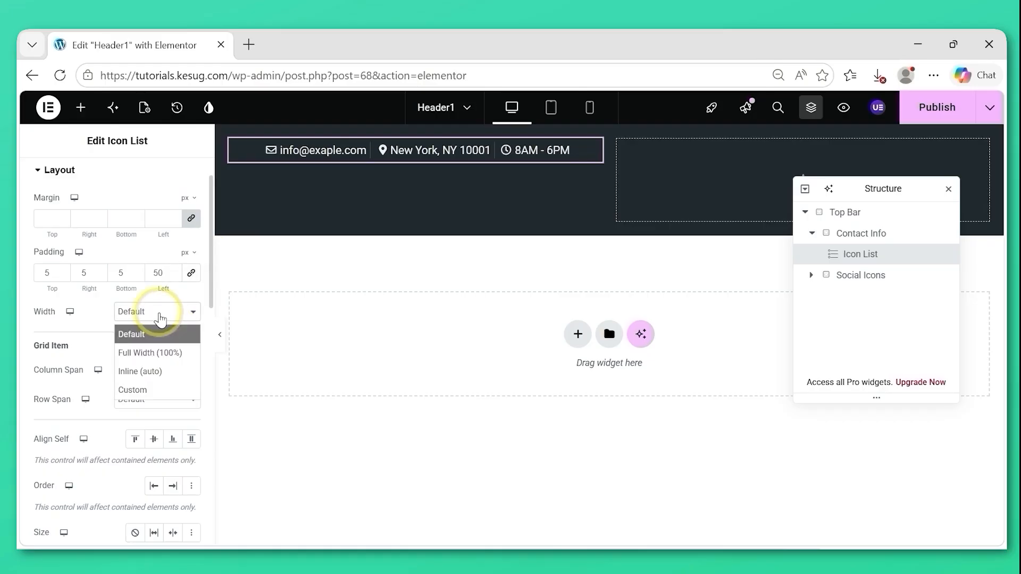
pyautogui.click(160, 353)
pyautogui.scroll(1, 160, 355)
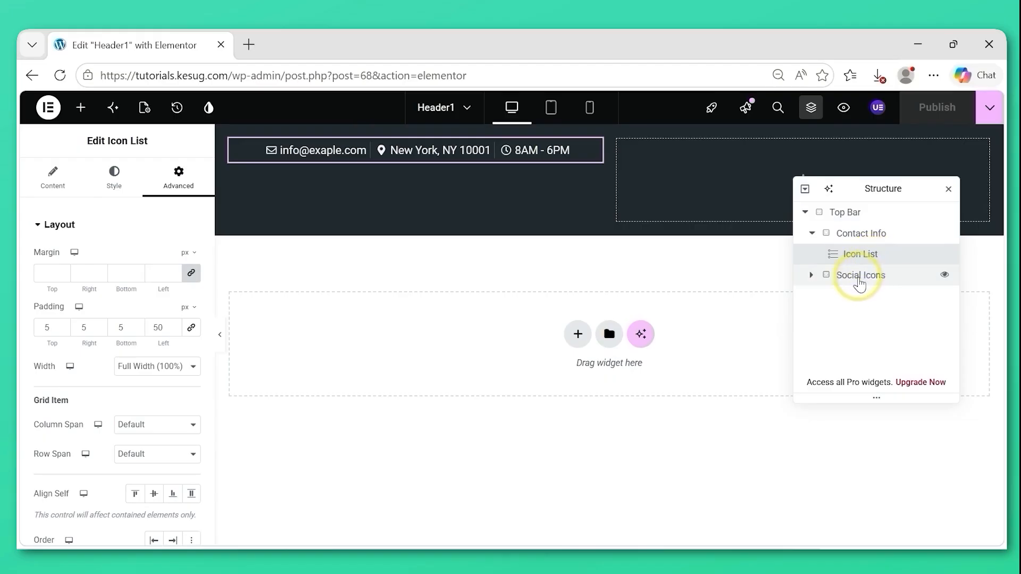
# Search the widgets for "soci" and add a Social Icons widget inside the Social Icons container.
pyautogui.click(859, 282)
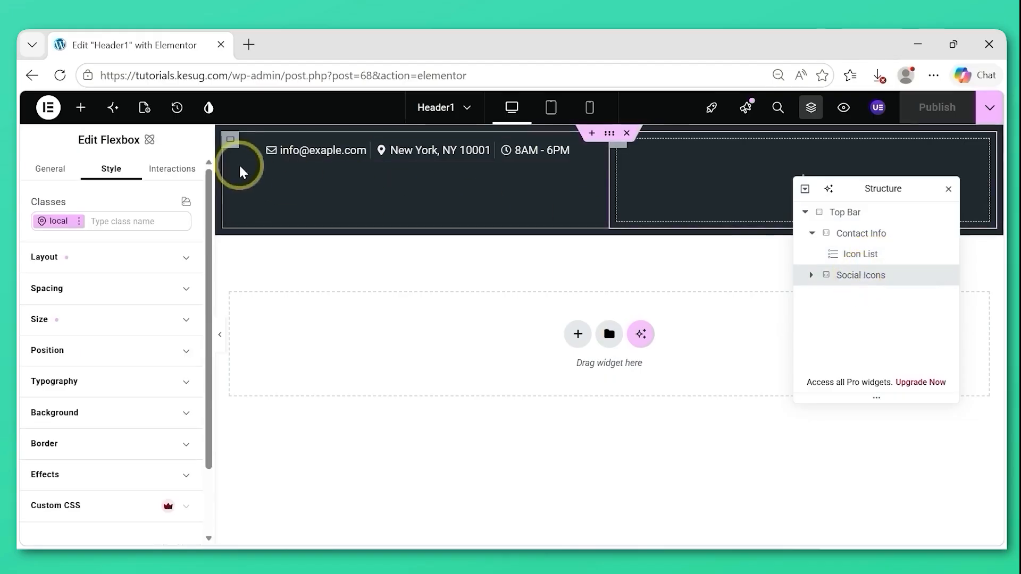
pyautogui.click(81, 109)
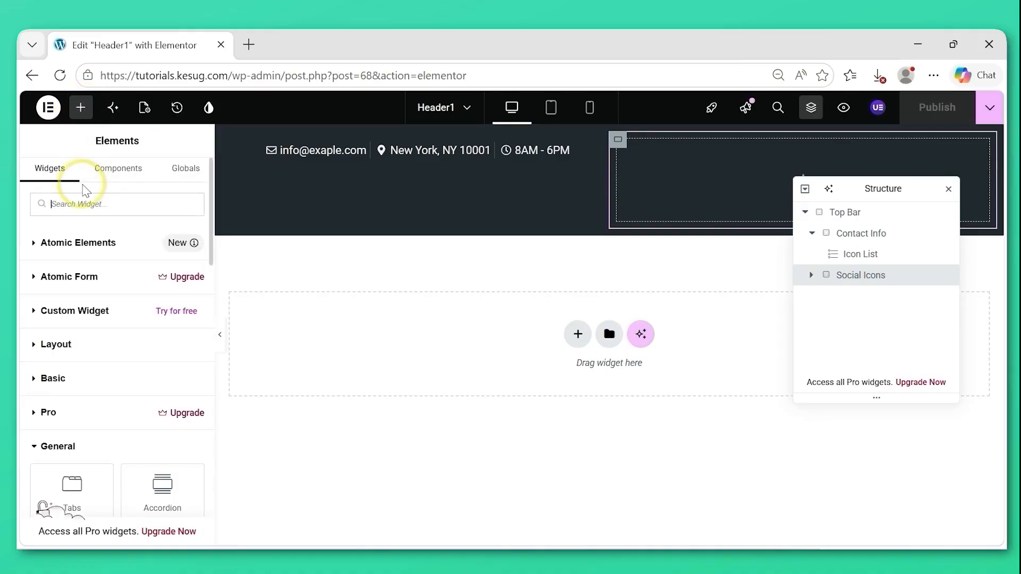
pyautogui.write('soci')
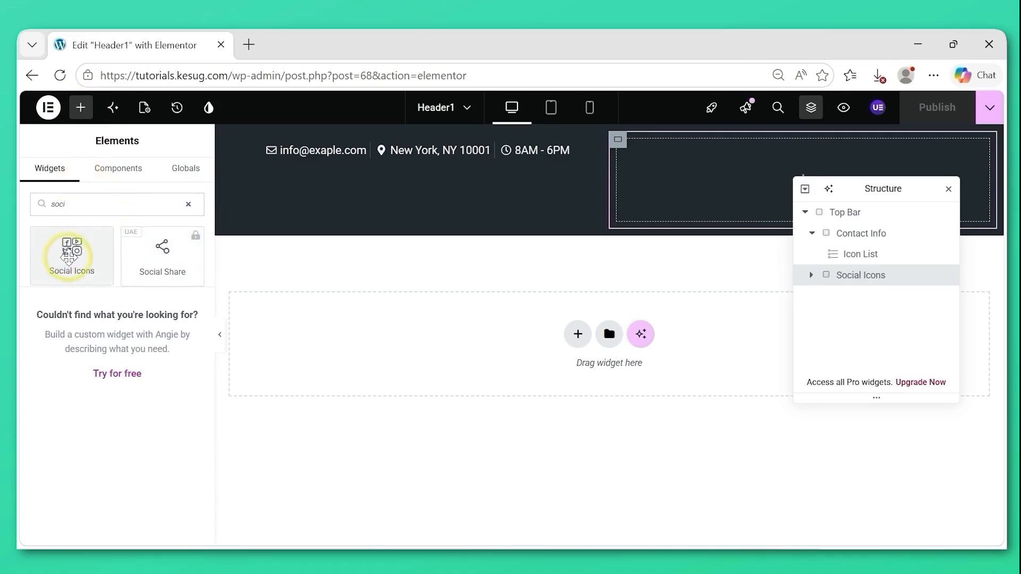
pyautogui.moveTo(69, 257); pyautogui.dragTo(684, 190)
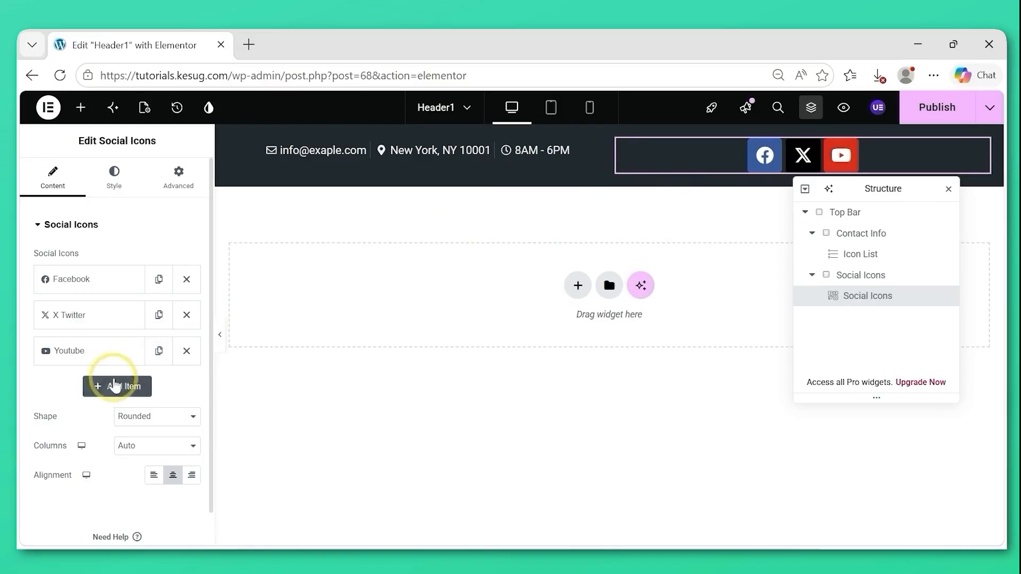
# Add a fourth social icon item, filter the icon library for "inst" and insert the Instagram icon for it.
pyautogui.click(101, 392)
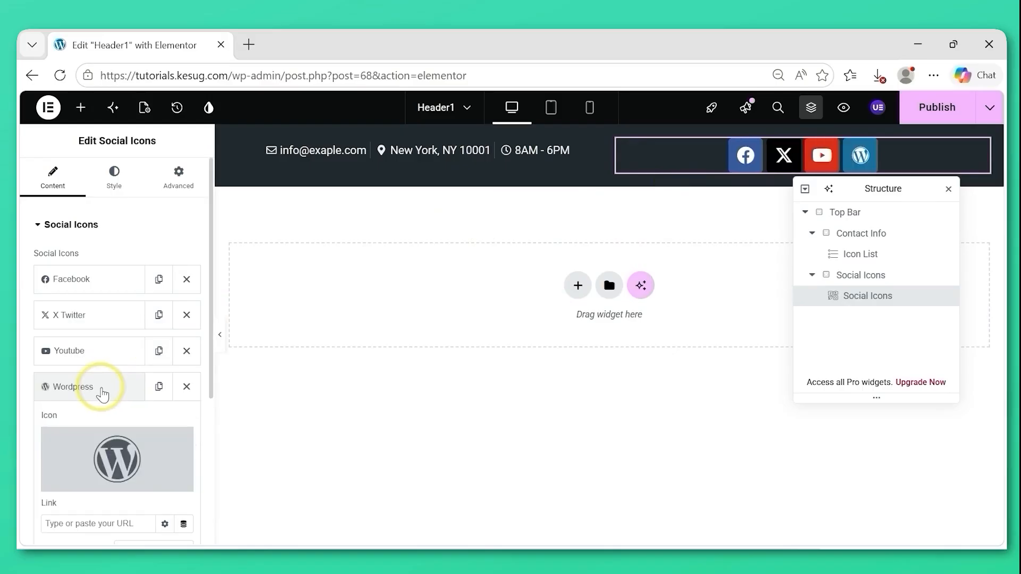
pyautogui.moveTo(103, 461)
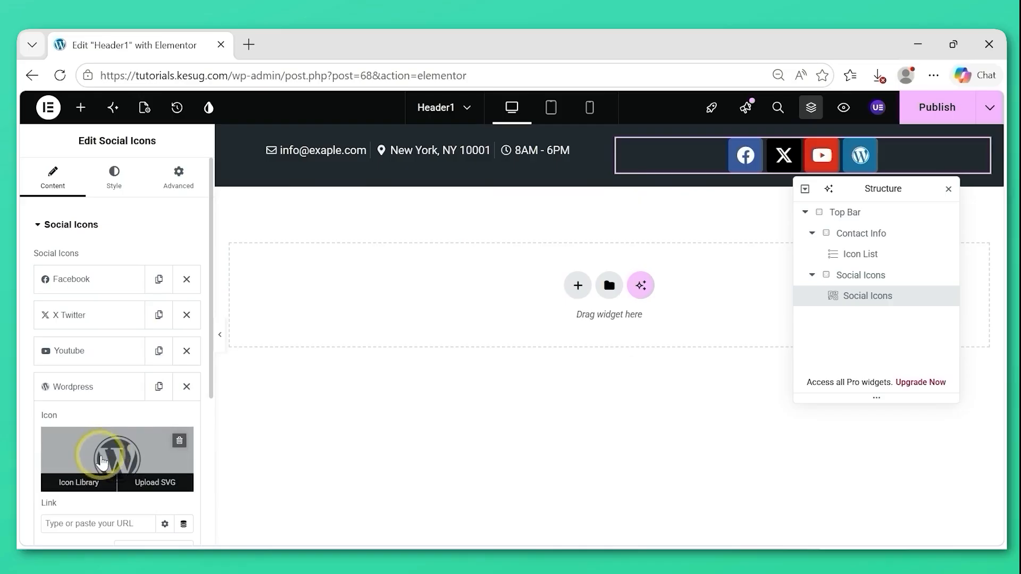
pyautogui.click(101, 455)
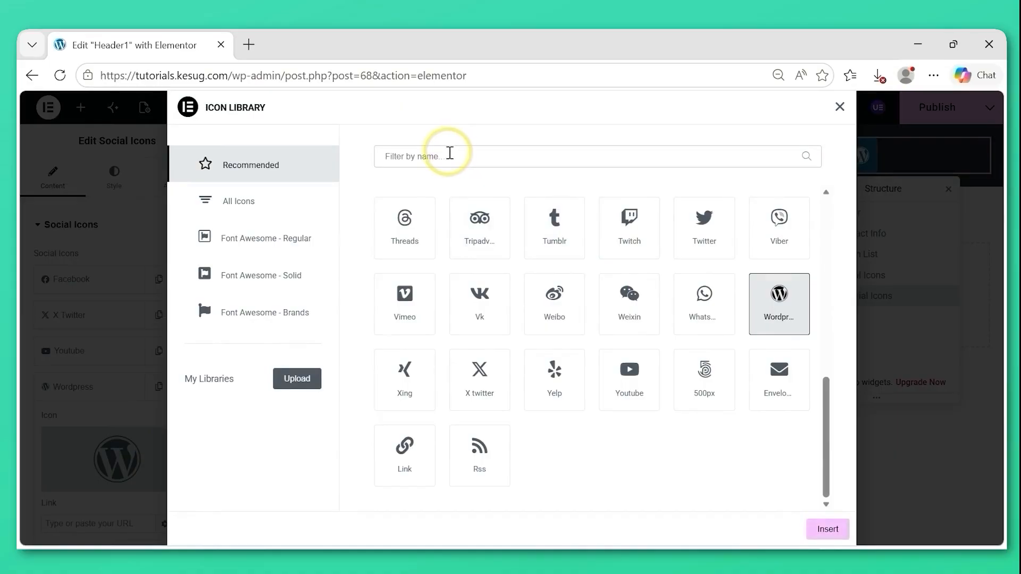
pyautogui.click(450, 153)
pyautogui.write('inst')
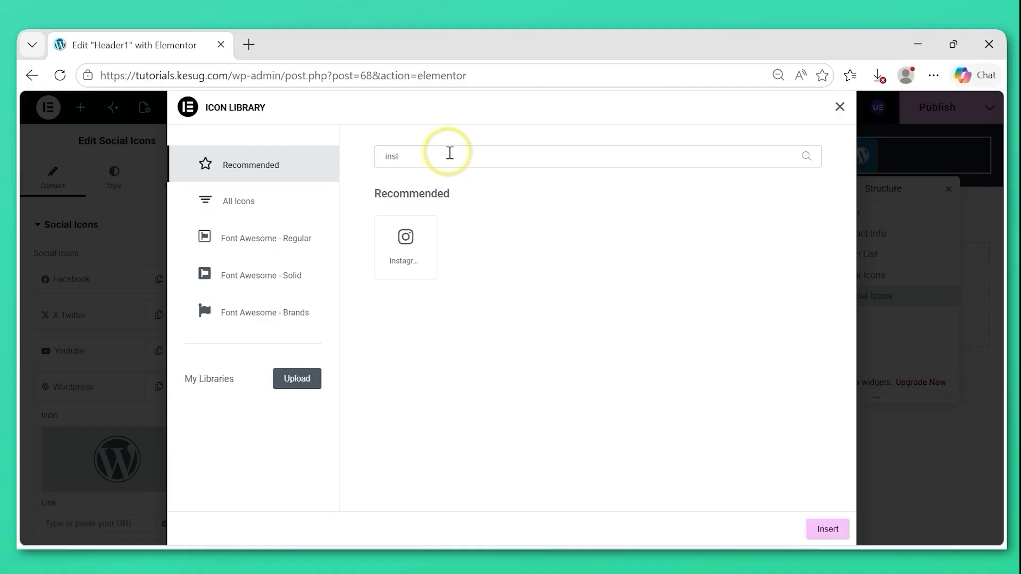
pyautogui.click(392, 245)
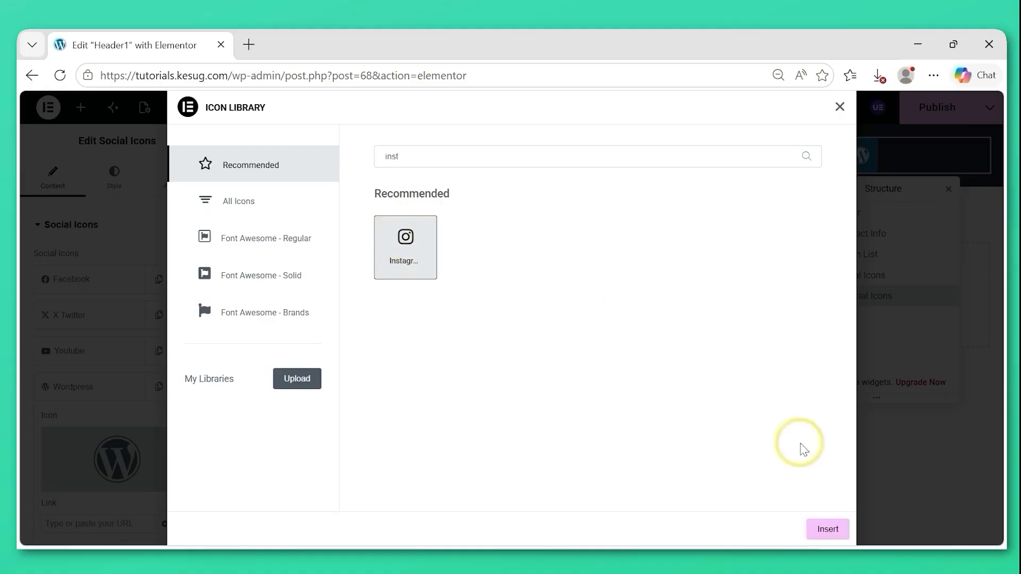
pyautogui.click(826, 530)
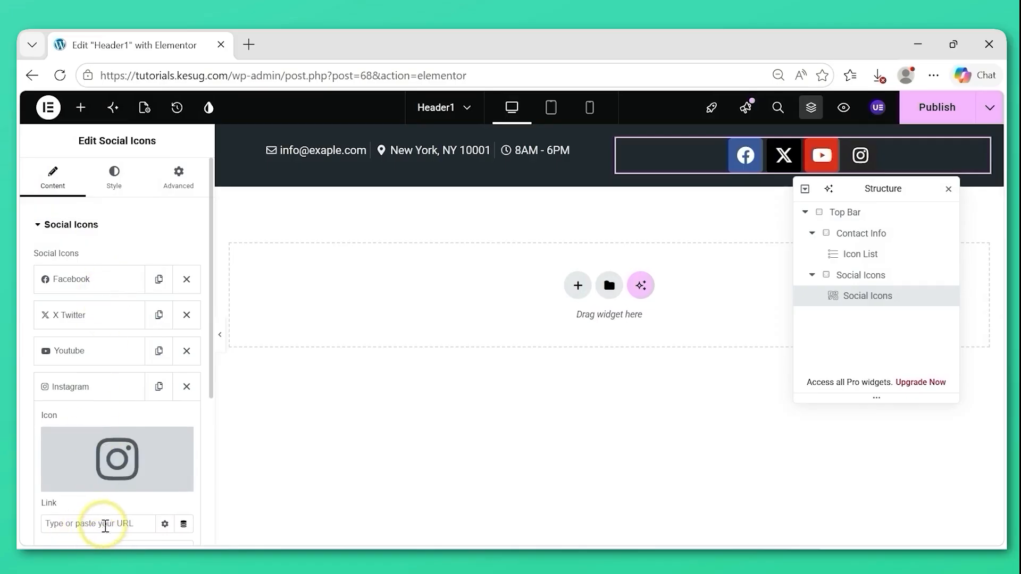
# Collapse the Instagram item and align the social icons to the right.
pyautogui.moveTo(211, 357); pyautogui.dragTo(212, 398)
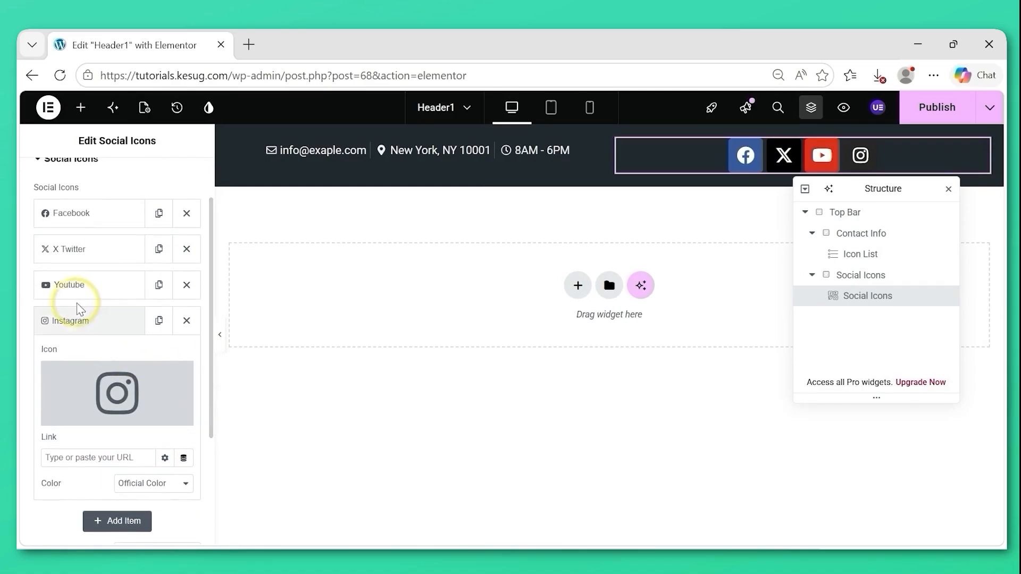
pyautogui.click(72, 319)
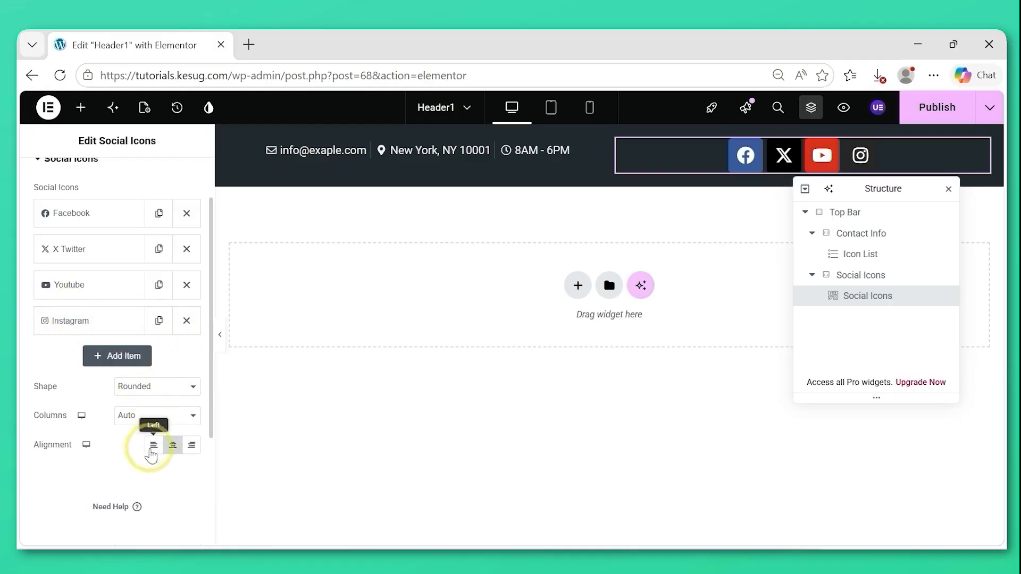
pyautogui.click(192, 447)
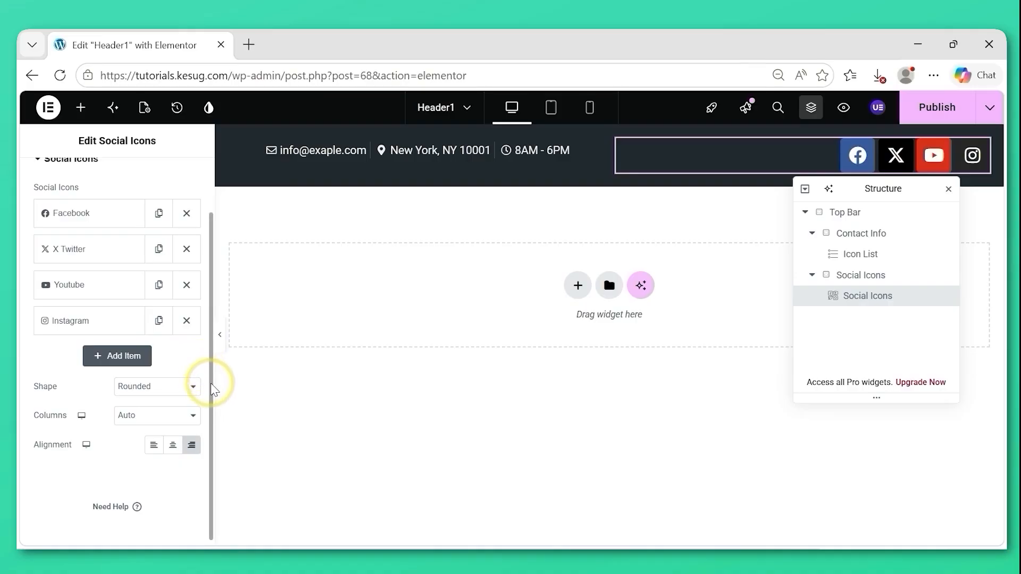
pyautogui.moveTo(213, 391); pyautogui.dragTo(212, 320)
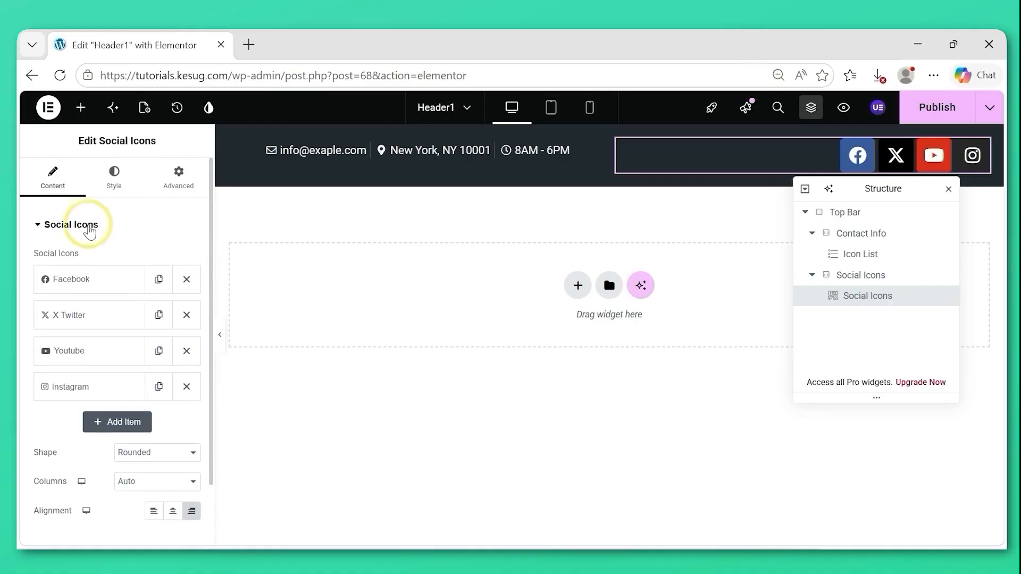
# Switch the social icons to custom colors and set their primary color to #1B2027.
pyautogui.click(120, 189)
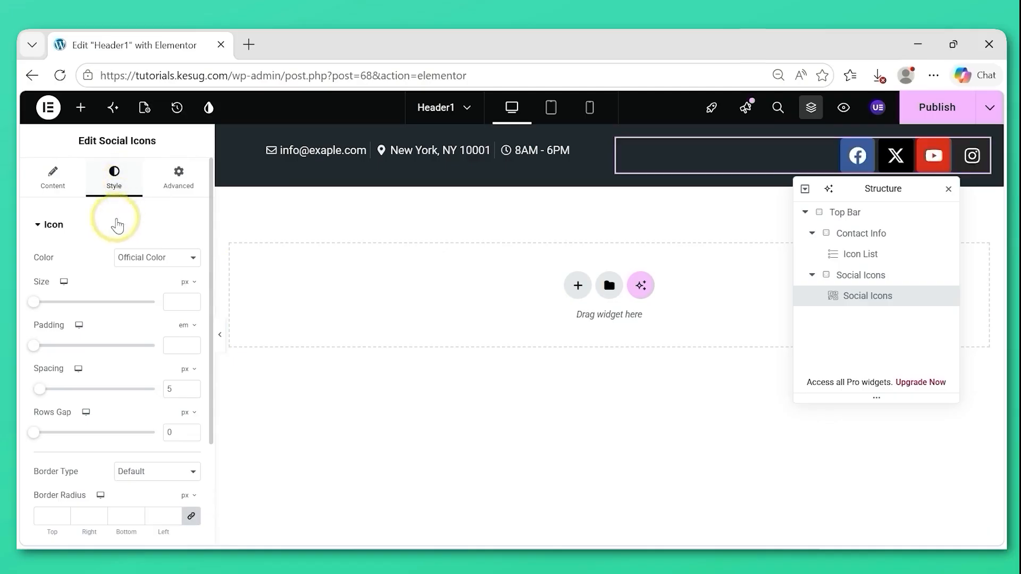
pyautogui.click(155, 260)
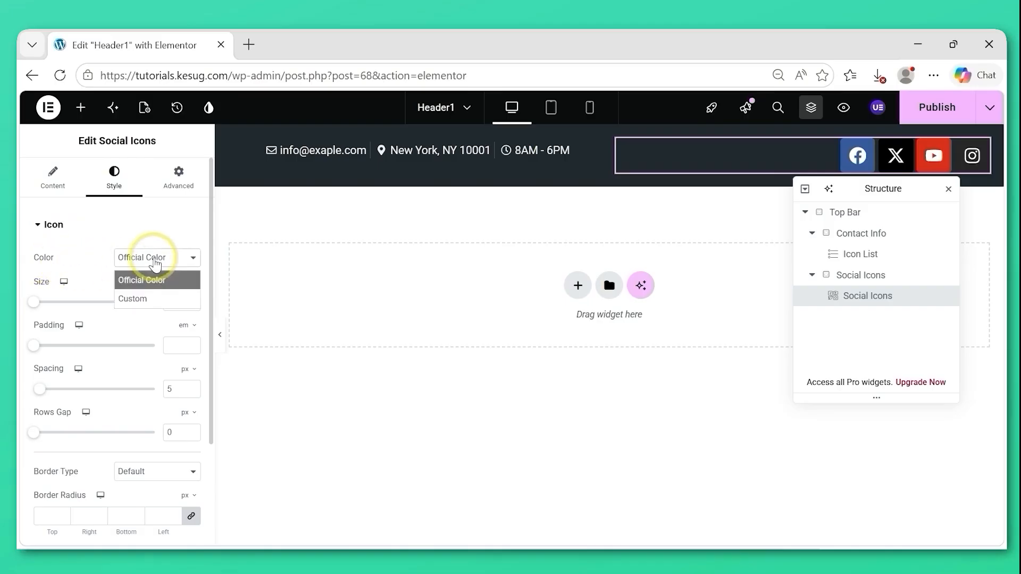
pyautogui.click(144, 300)
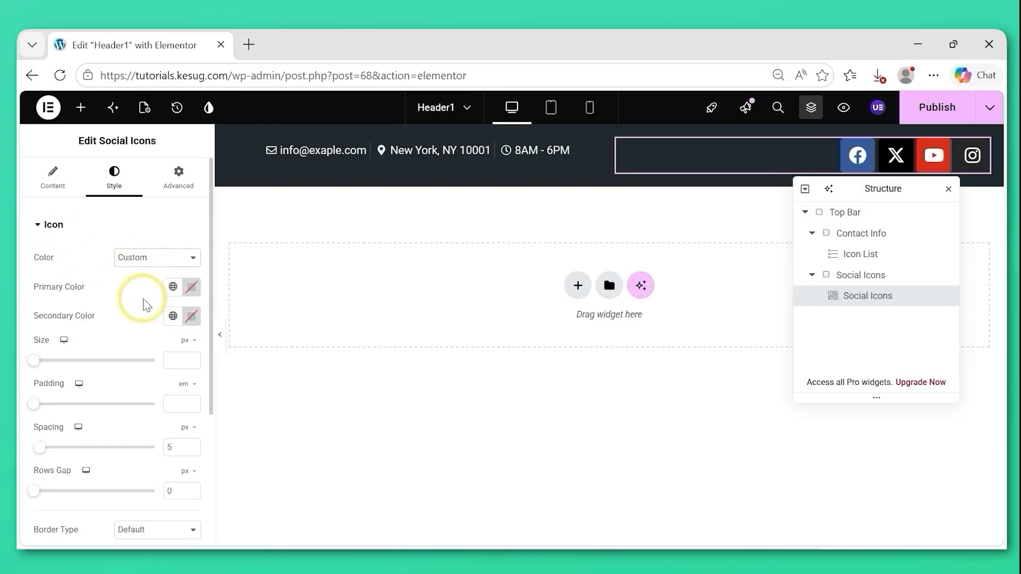
pyautogui.click(190, 292)
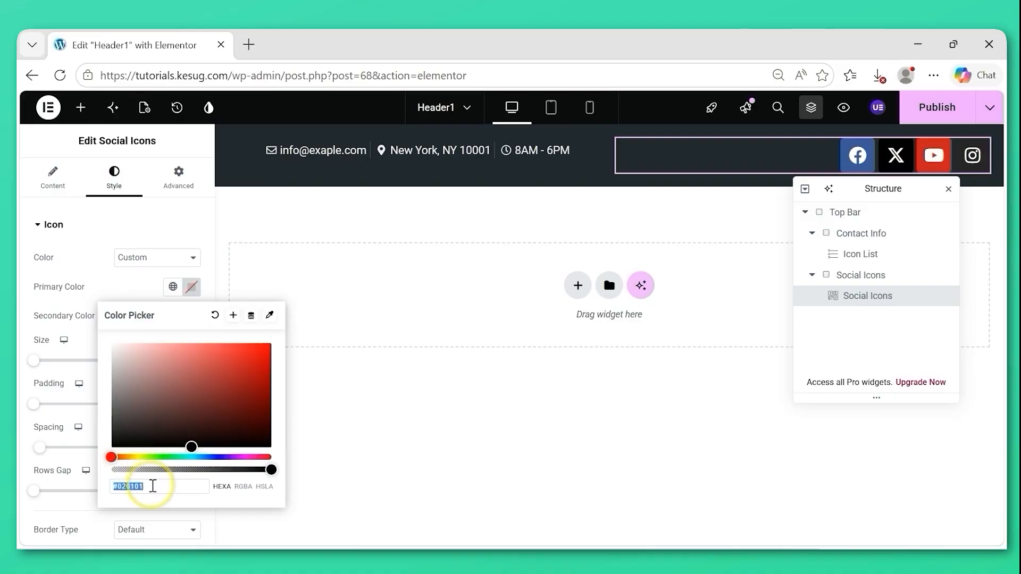
pyautogui.moveTo(153, 486); pyautogui.dragTo(120, 486)
pyautogui.press('BackSpace')
pyautogui.write('1B2027')
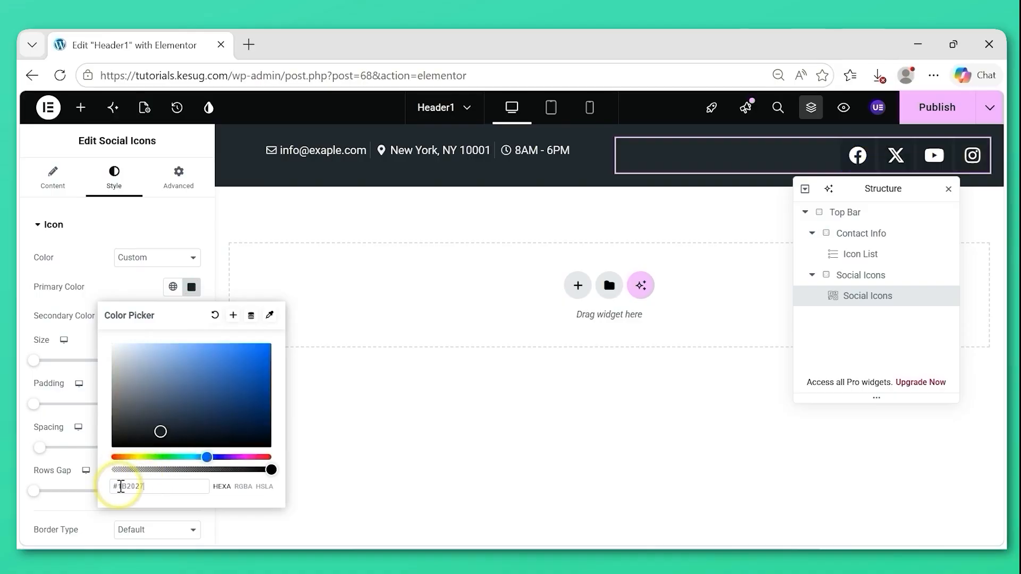
pyautogui.click(318, 389)
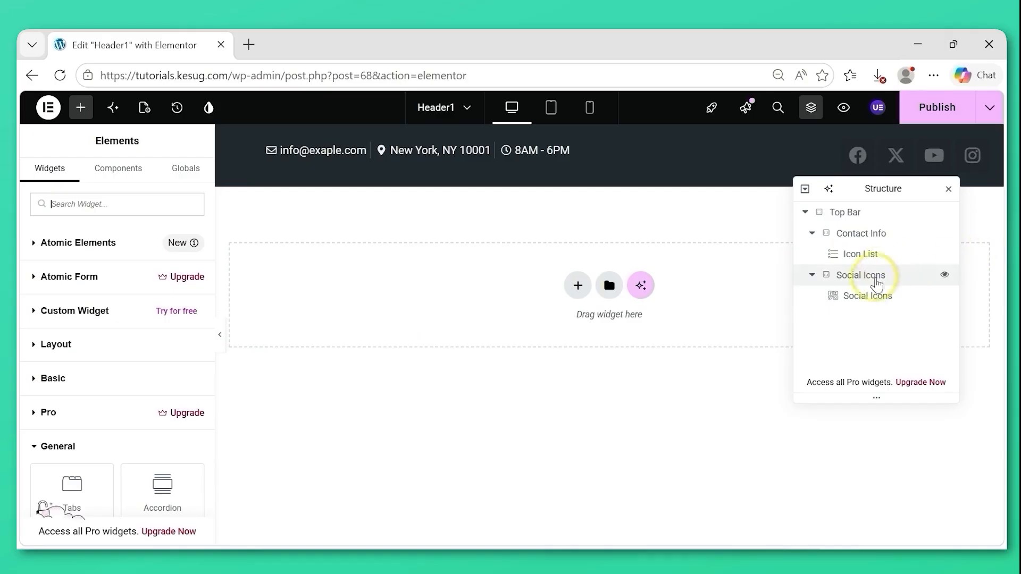
# Reselect the Social Icons widget and set its icons' secondary color to white.
pyautogui.click(864, 298)
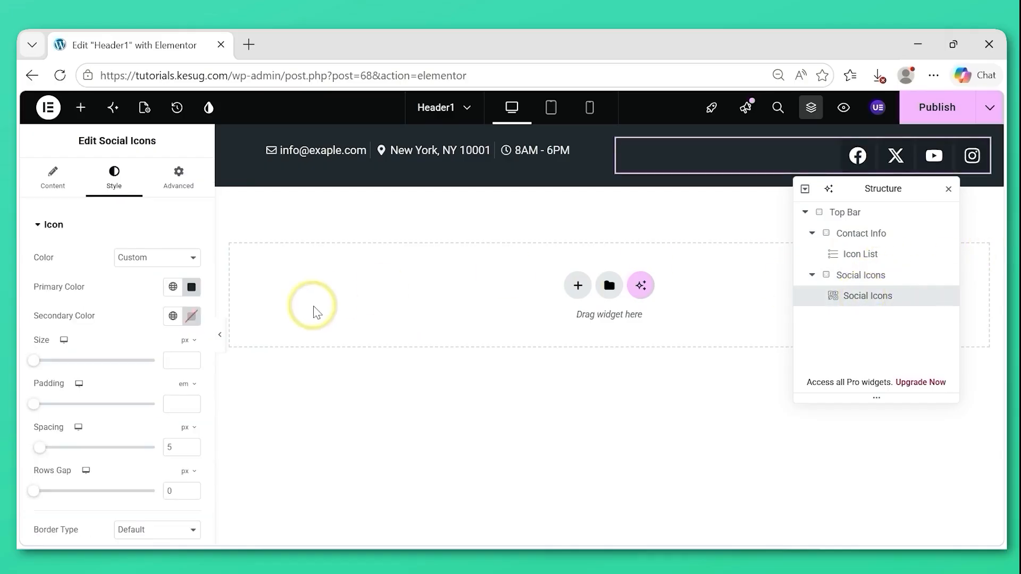
pyautogui.click(191, 318)
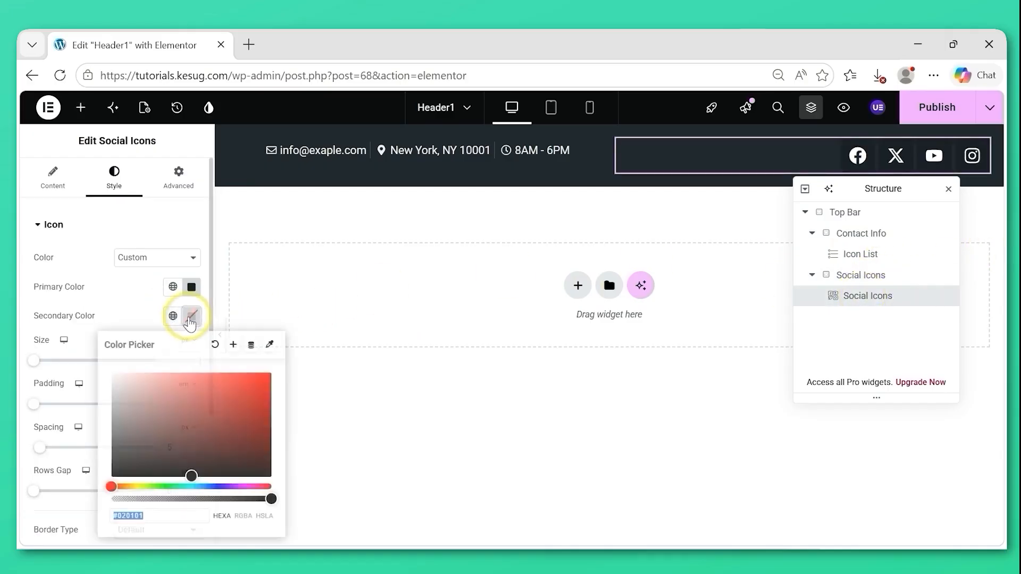
pyautogui.moveTo(123, 379); pyautogui.dragTo(112, 373)
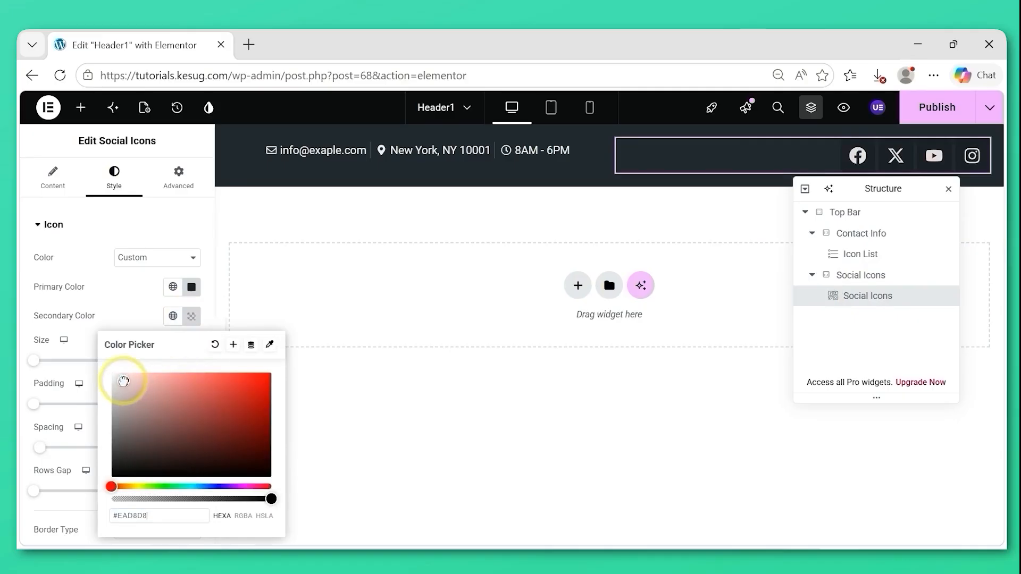
pyautogui.click(81, 319)
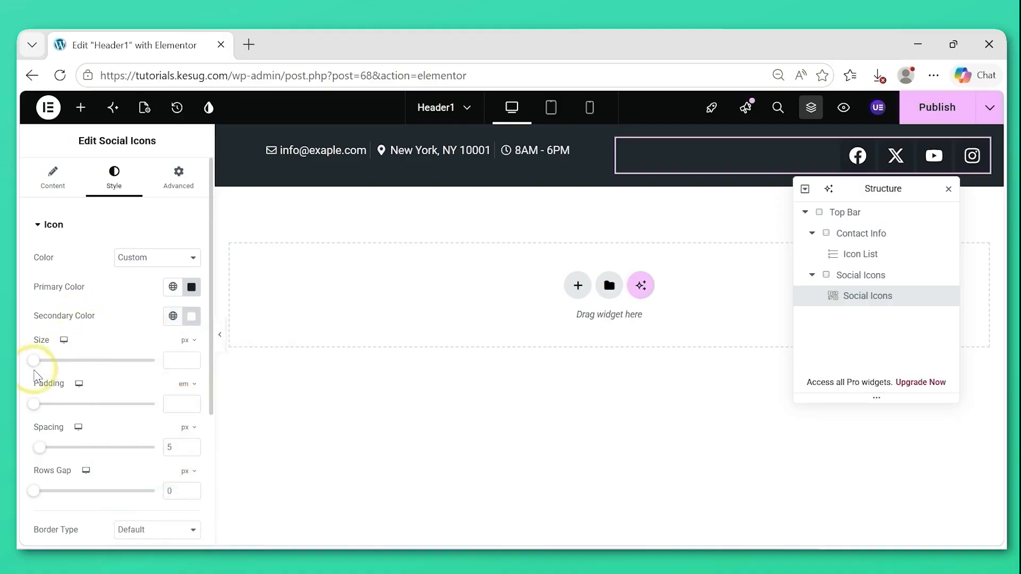
# Set the social icons' size to 20 px and the spacing between them to 10 px.
pyautogui.moveTo(33, 367); pyautogui.dragTo(39, 366)
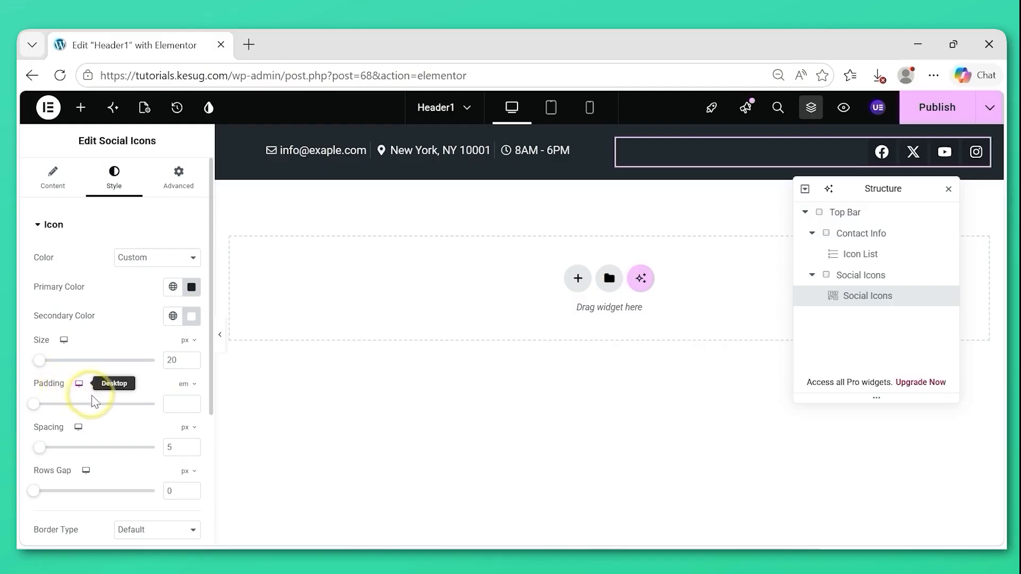
pyautogui.moveTo(38, 450); pyautogui.dragTo(45, 455)
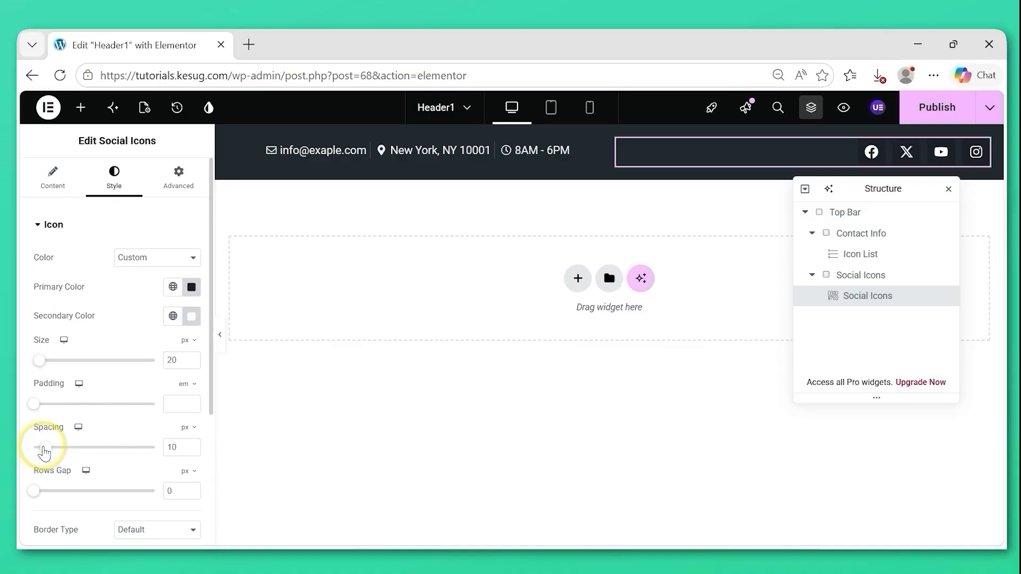
# Set the social icons' hover secondary color to #FFFFFF and their hover animation to Pulse.
pyautogui.moveTo(209, 374); pyautogui.dragTo(208, 483)
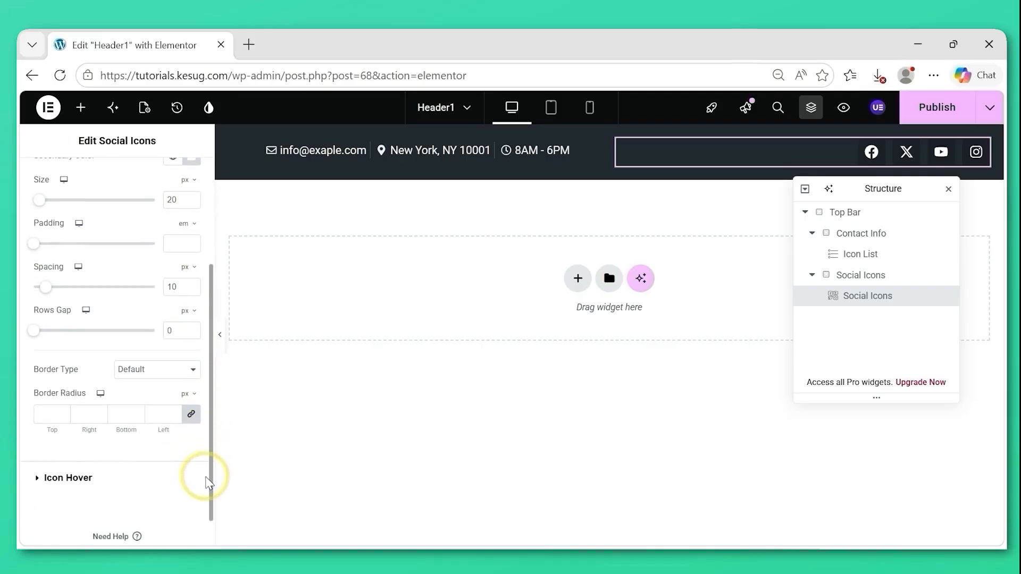
pyautogui.click(40, 481)
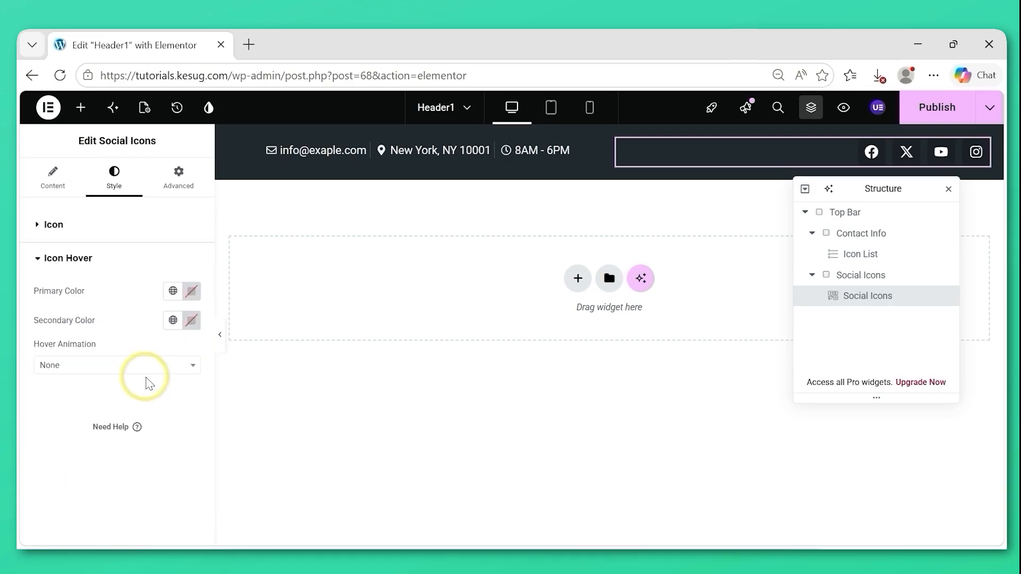
pyautogui.click(192, 321)
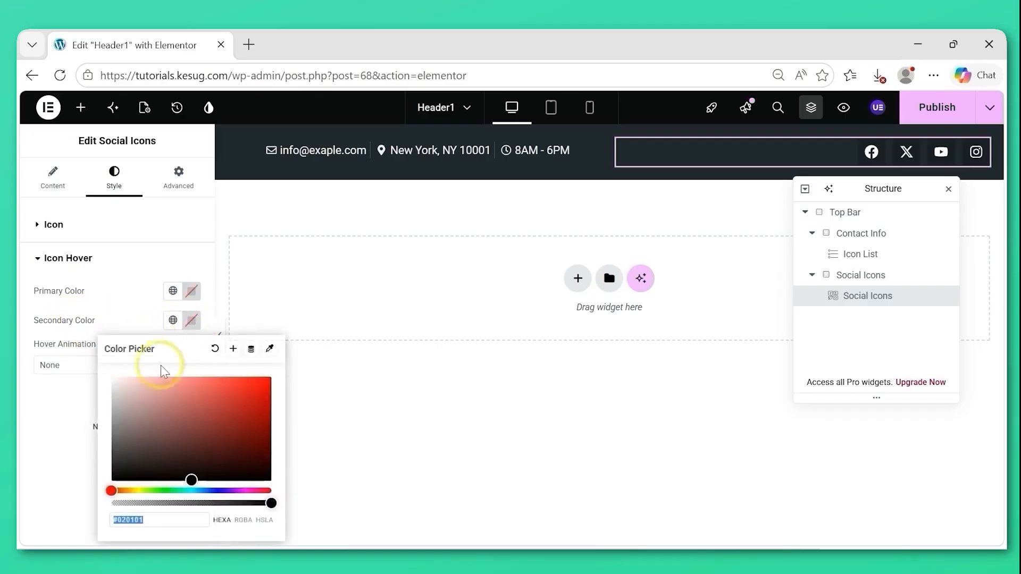
pyautogui.moveTo(134, 397); pyautogui.dragTo(109, 372)
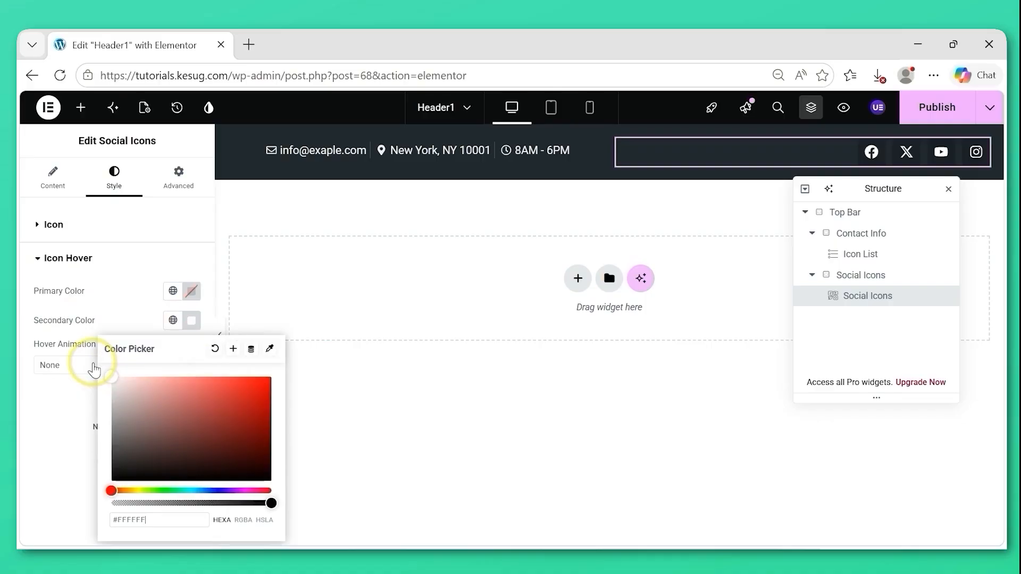
pyautogui.click(62, 366)
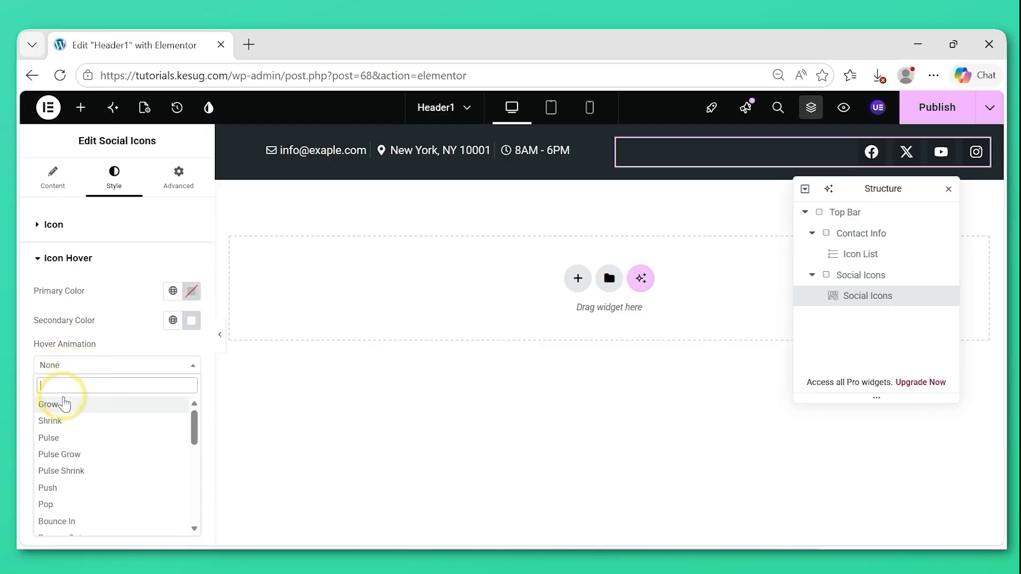
pyautogui.click(62, 439)
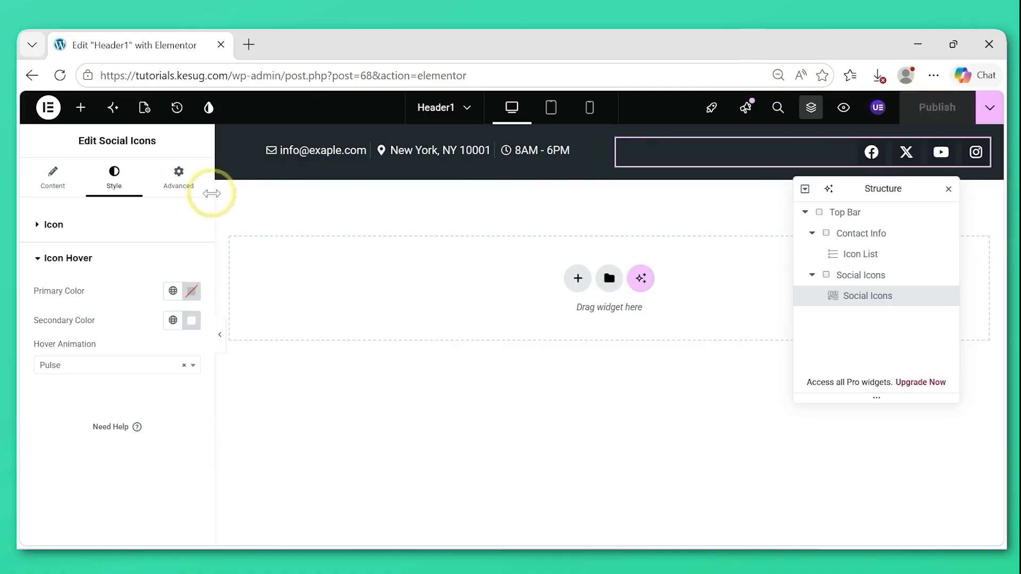
# Set the Social Icons widget's padding to 5 px on all sides, then unlink the sides and set the right padding to 50 px.
pyautogui.click(180, 190)
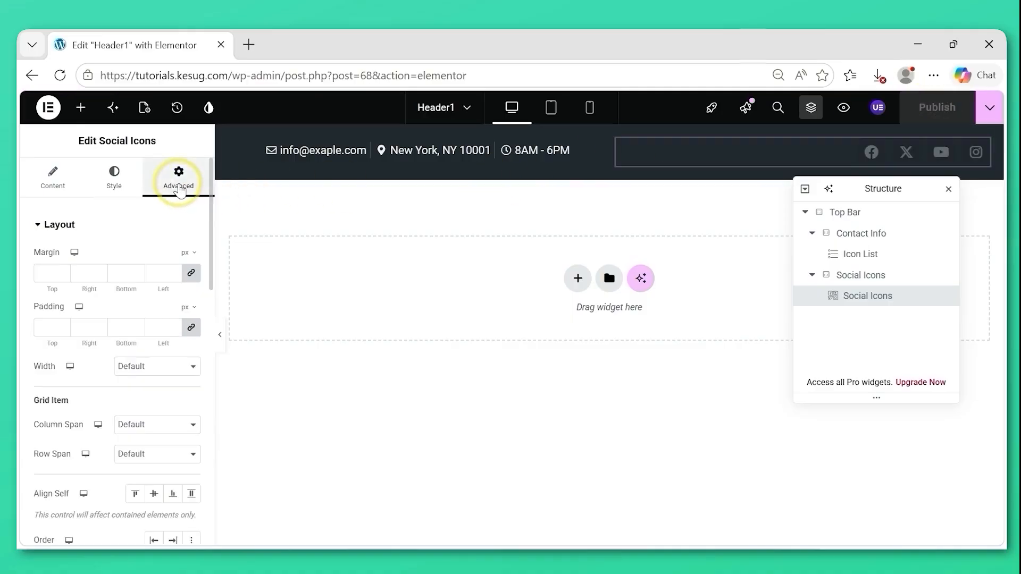
pyautogui.click(42, 325)
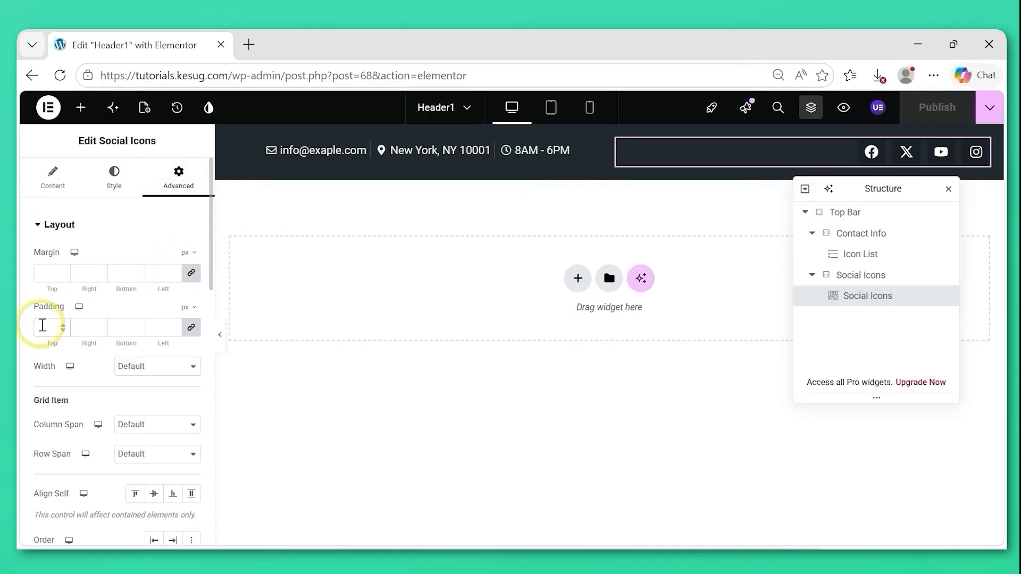
pyautogui.write('5')
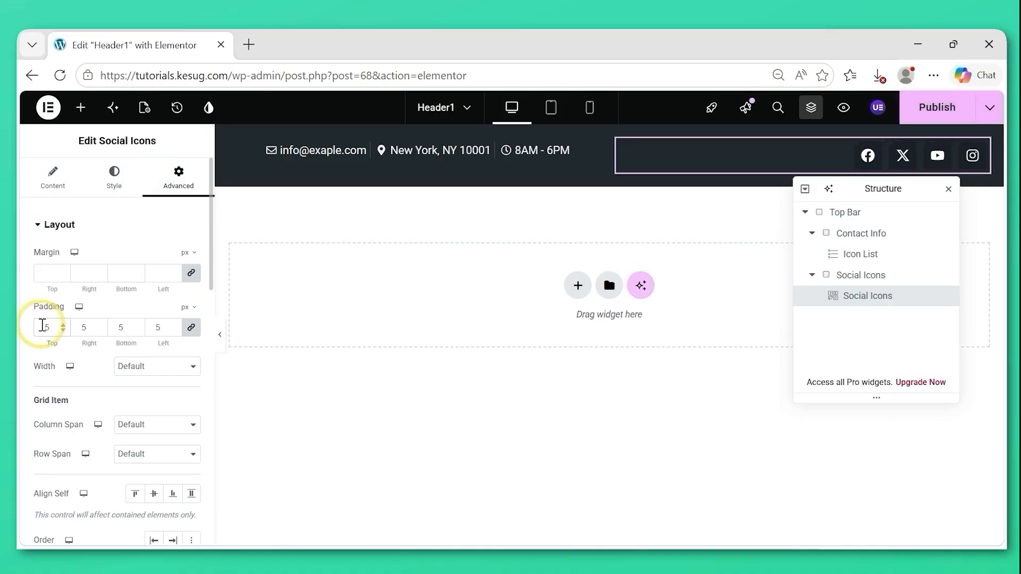
pyautogui.click(192, 330)
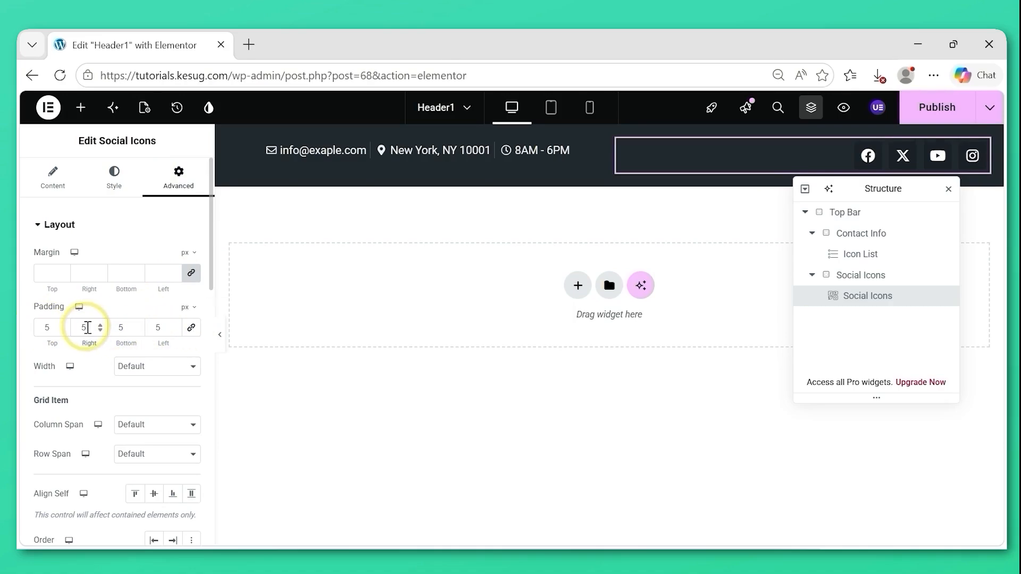
pyautogui.write('0')
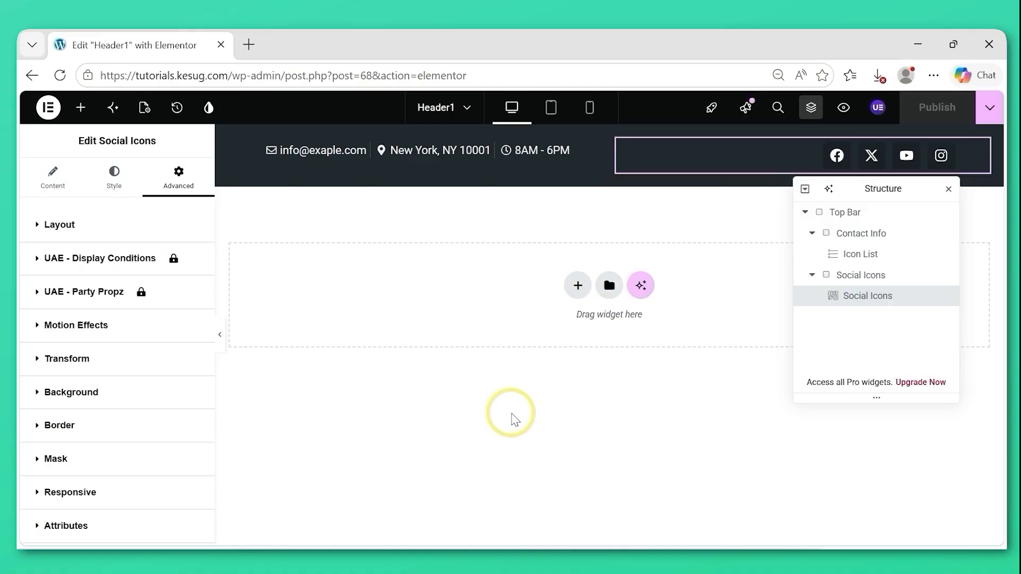
# Set the Top Bar container's display to Flex, with both justify content and align items centered.
pyautogui.click(808, 277)
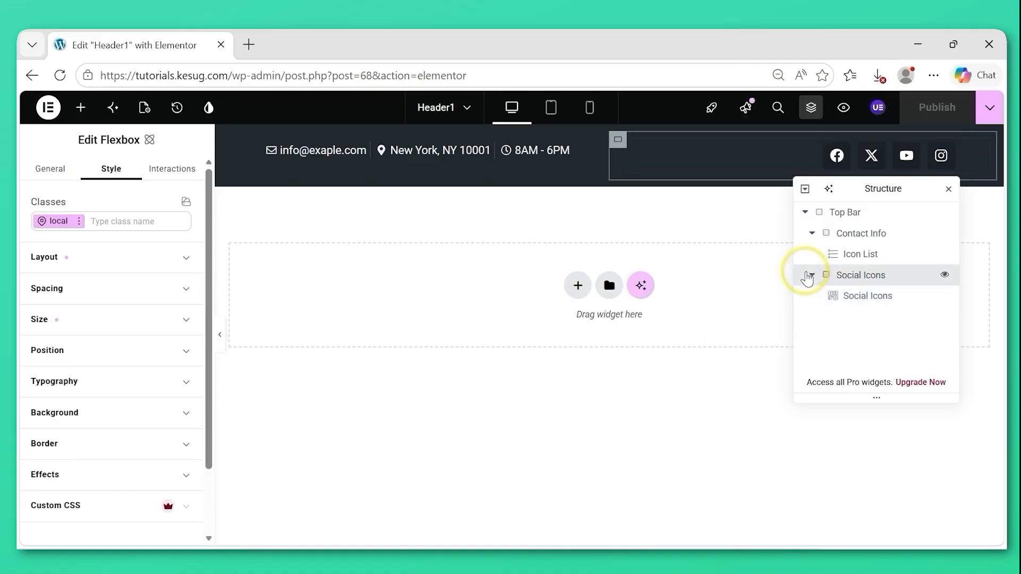
pyautogui.click(812, 233)
pyautogui.click(851, 216)
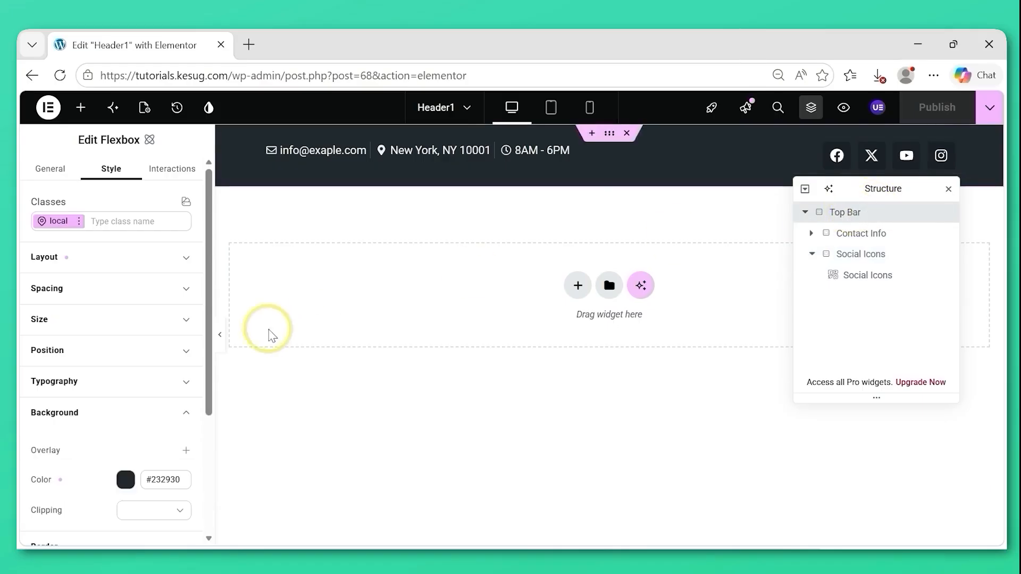
pyautogui.click(184, 260)
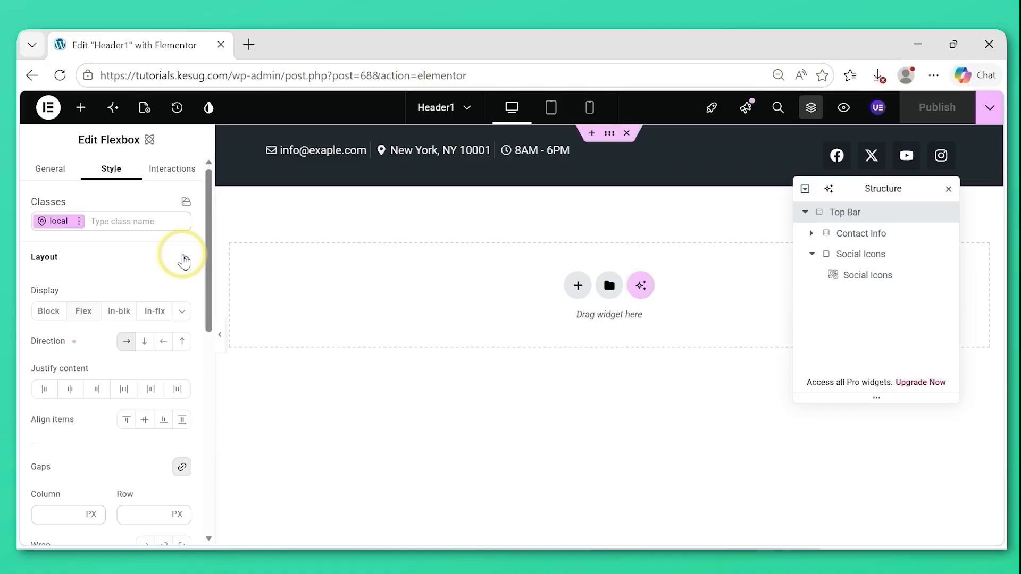
pyautogui.click(84, 317)
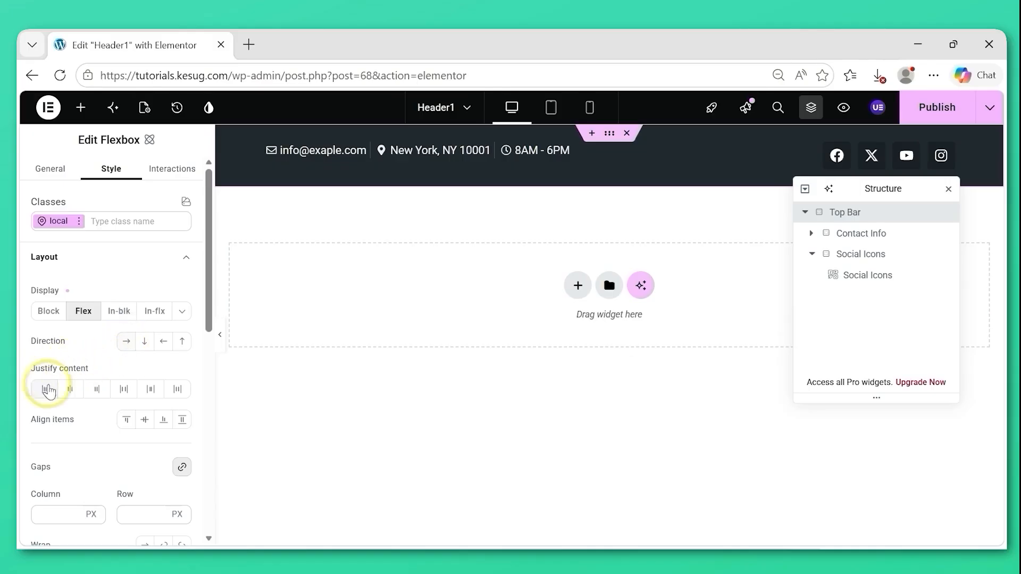
pyautogui.click(69, 391)
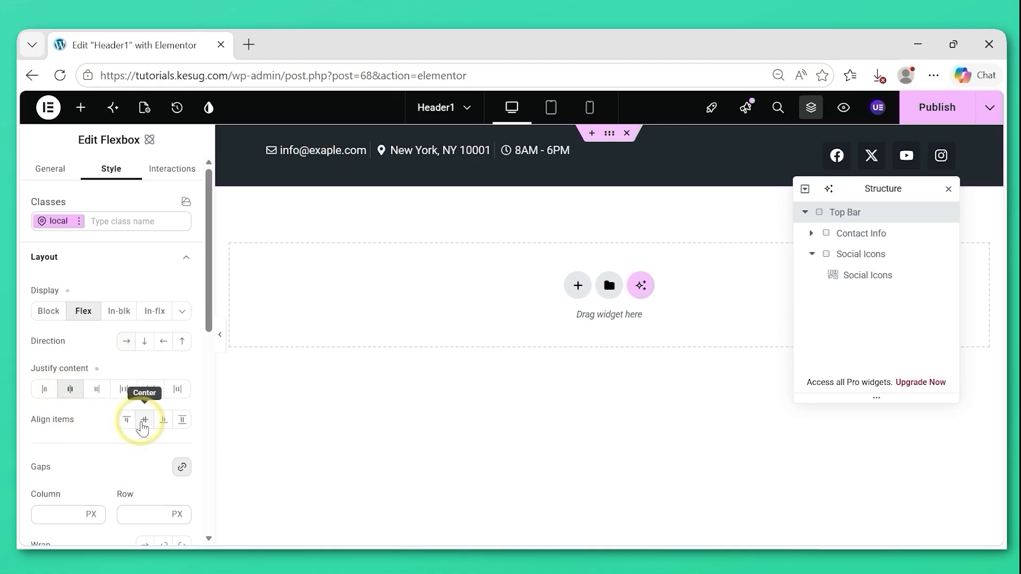
pyautogui.click(142, 423)
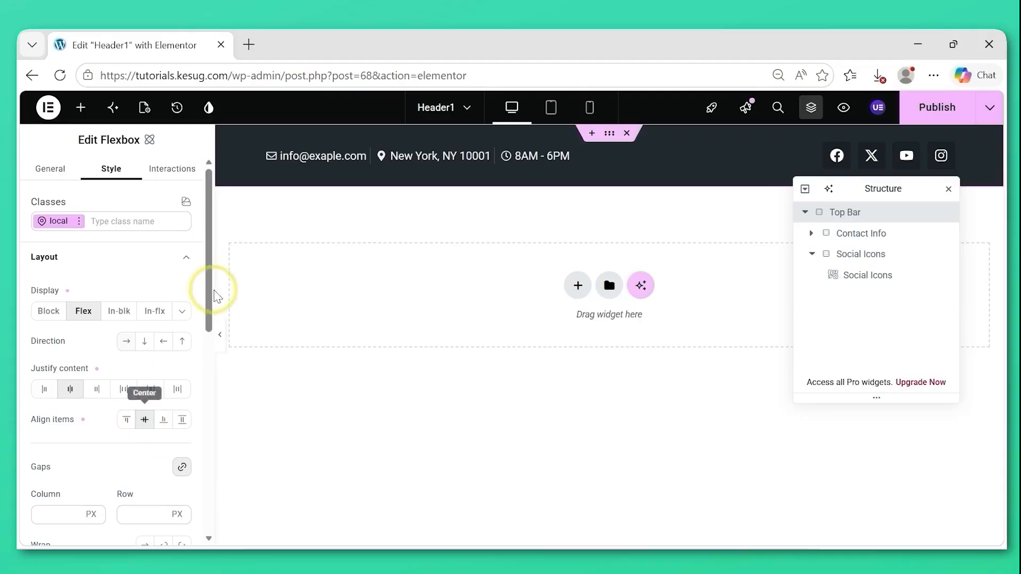
# Set the Top Bar container's margin to 0 px on all sides.
pyautogui.moveTo(210, 291); pyautogui.dragTo(194, 372)
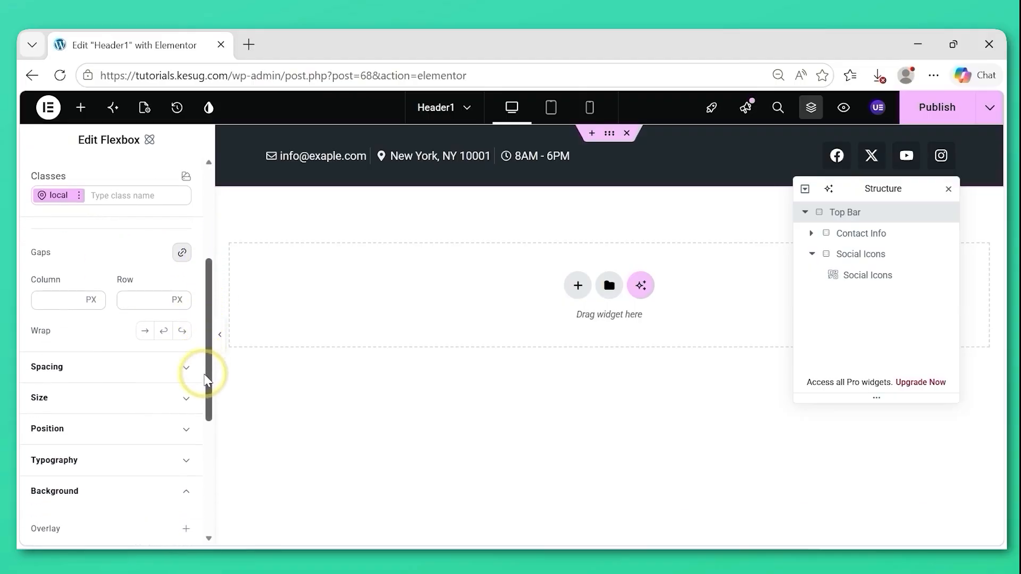
pyautogui.click(79, 376)
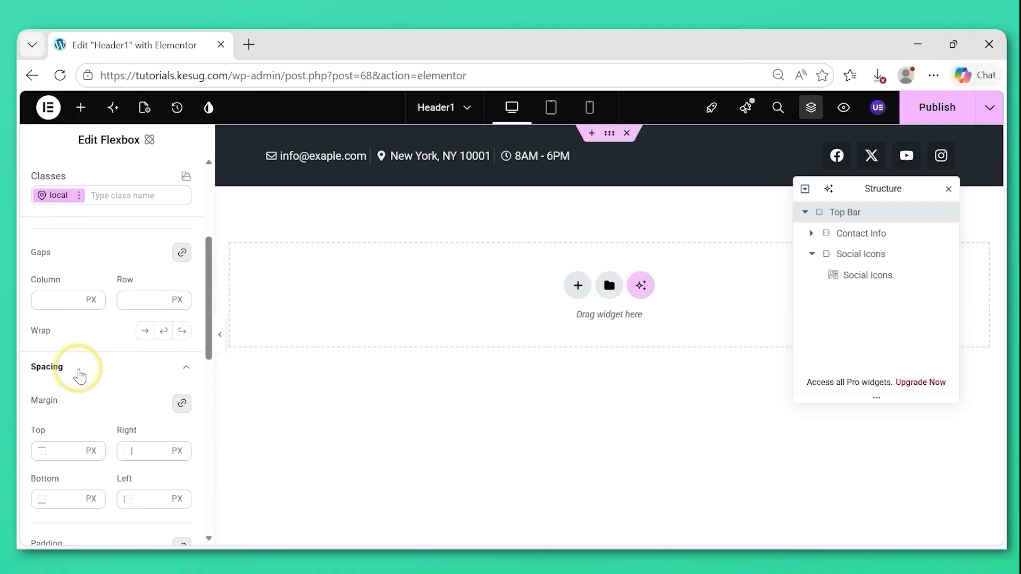
pyautogui.moveTo(211, 311); pyautogui.dragTo(205, 359)
pyautogui.click(55, 267)
pyautogui.write('0')
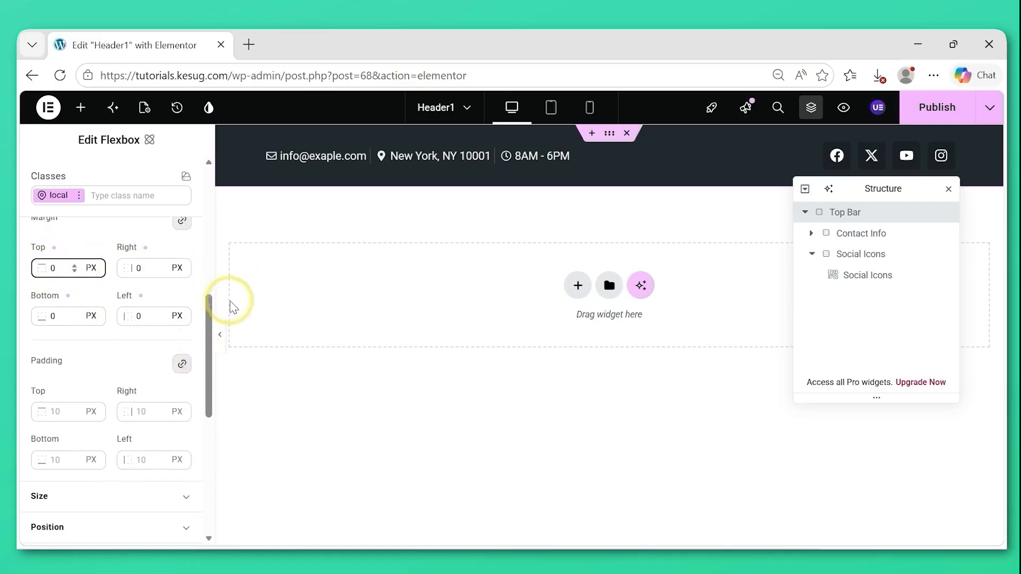
# Set the Top Bar container's padding to 0 px on all sides.
pyautogui.moveTo(210, 333); pyautogui.dragTo(207, 354)
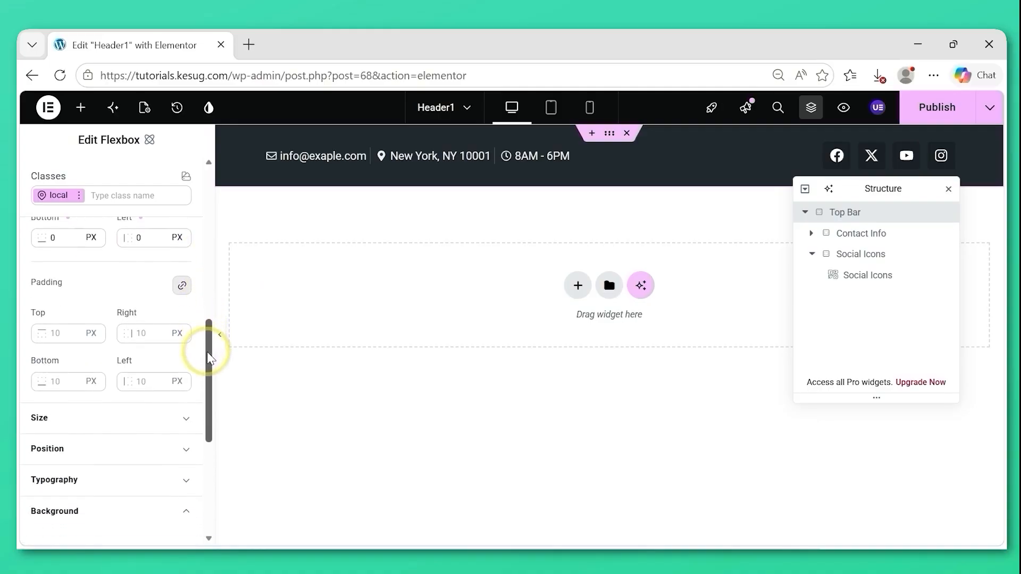
pyautogui.click(53, 333)
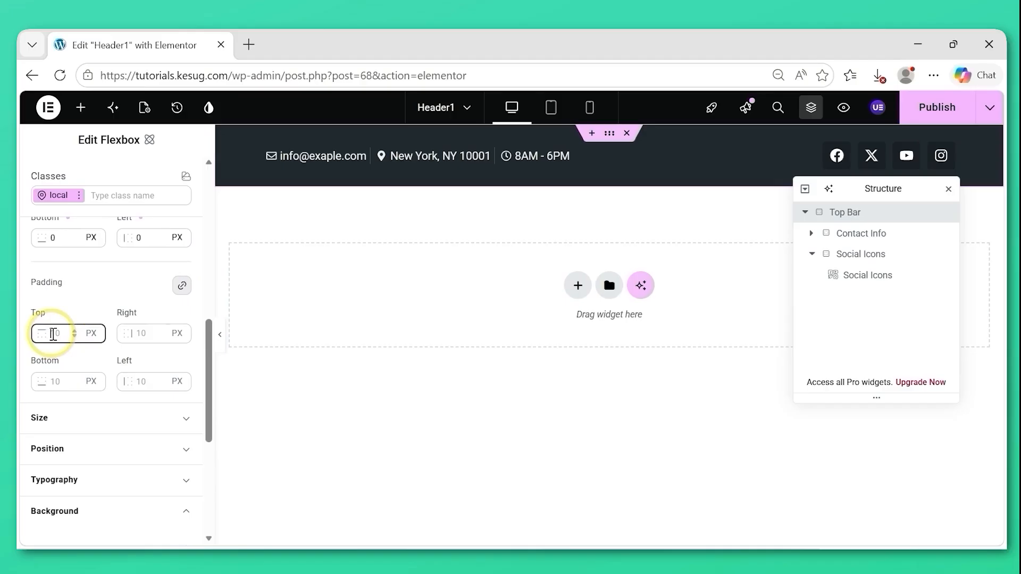
pyautogui.write('0')
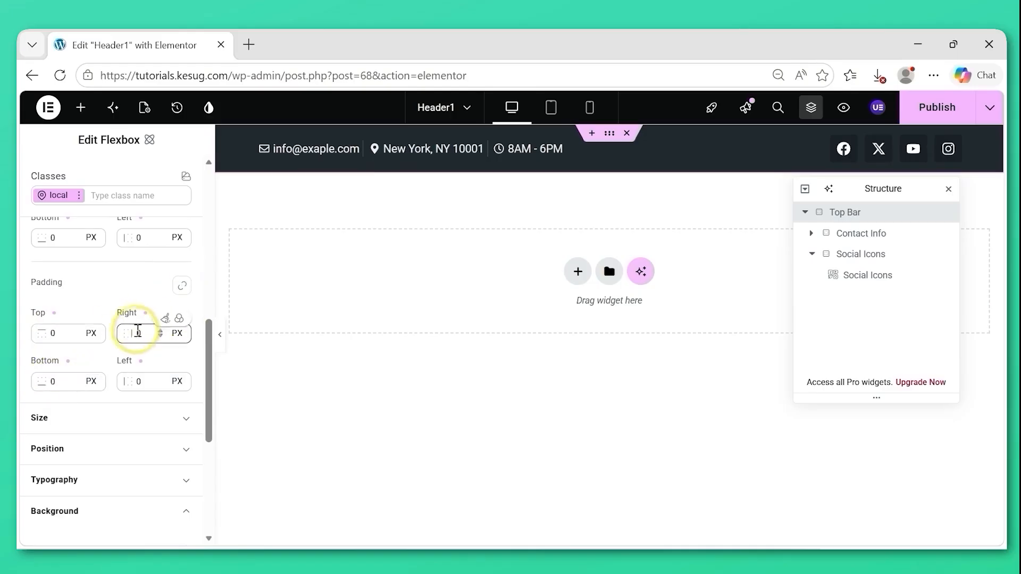
# Set the Top Bar container's right and left padding to 10 px each.
pyautogui.click(137, 335)
pyautogui.write('10')
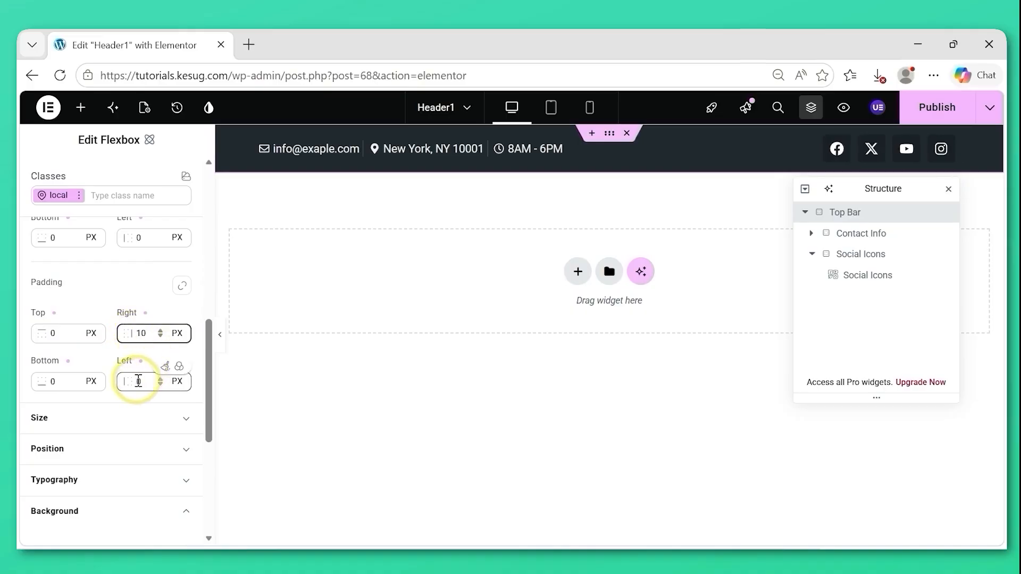
pyautogui.write('1')
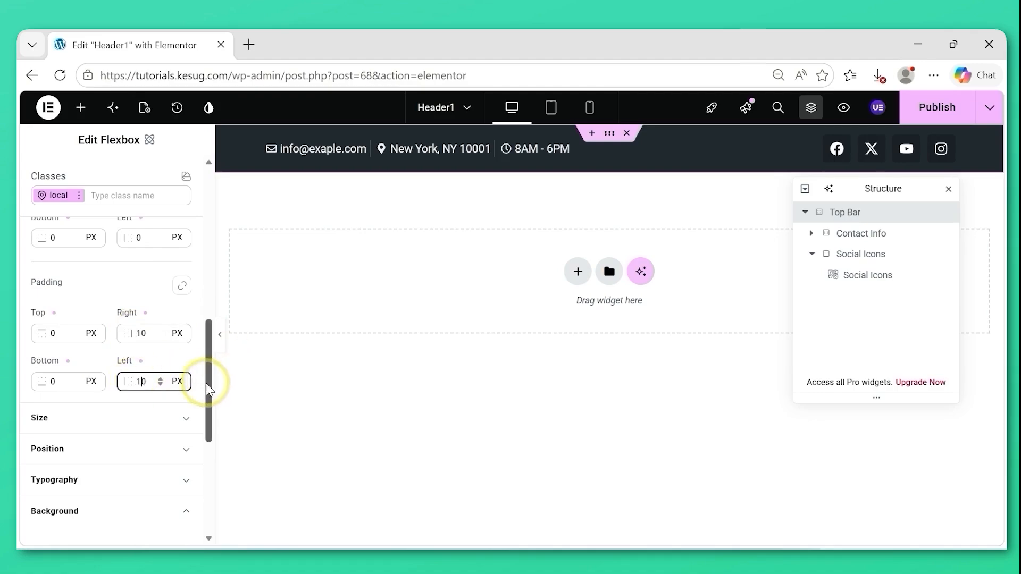
# Set the Top Bar container's width to 100% and its height to 50 px.
pyautogui.click(107, 424)
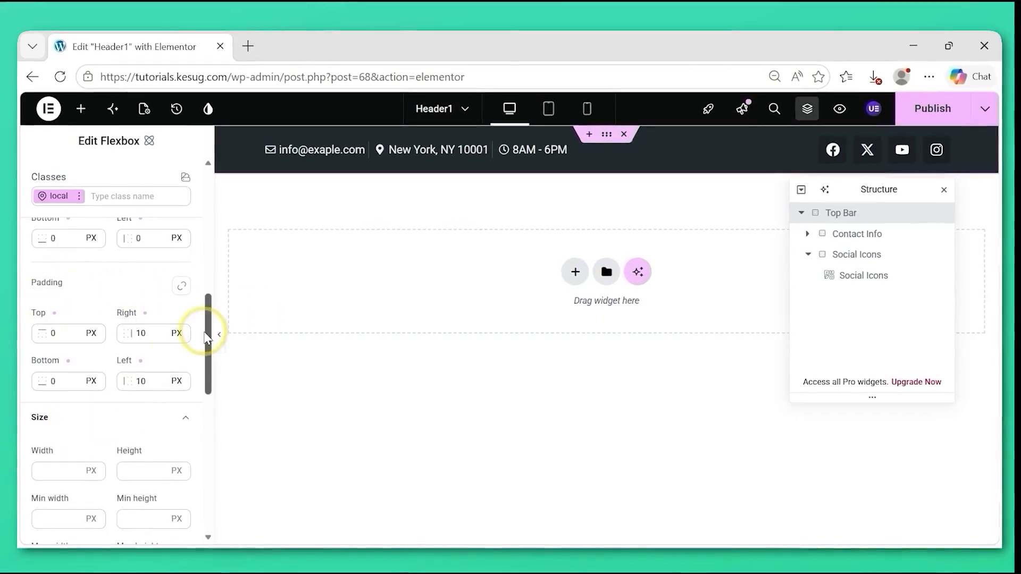
pyautogui.scroll(4, 207, 341)
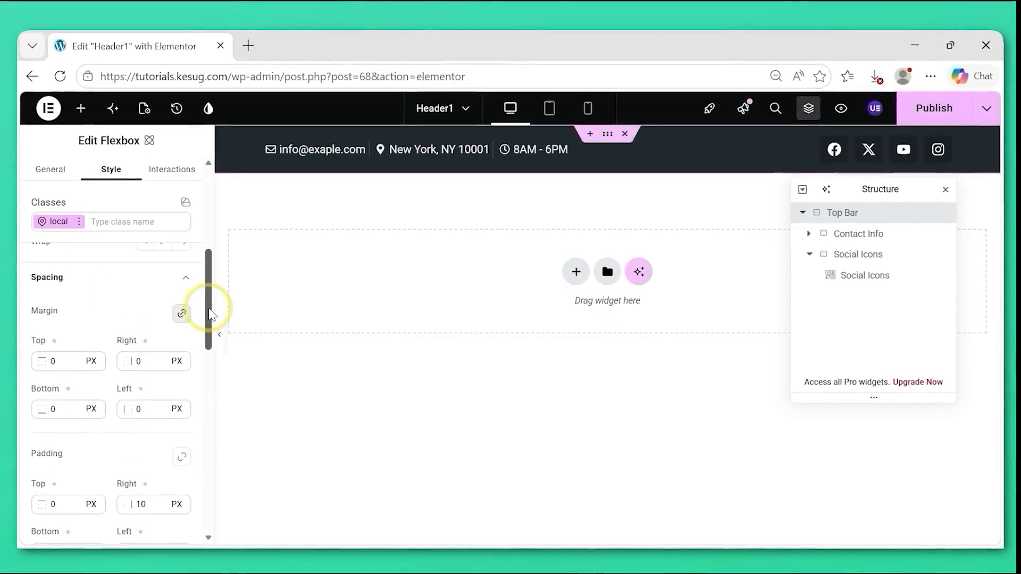
pyautogui.click(155, 274)
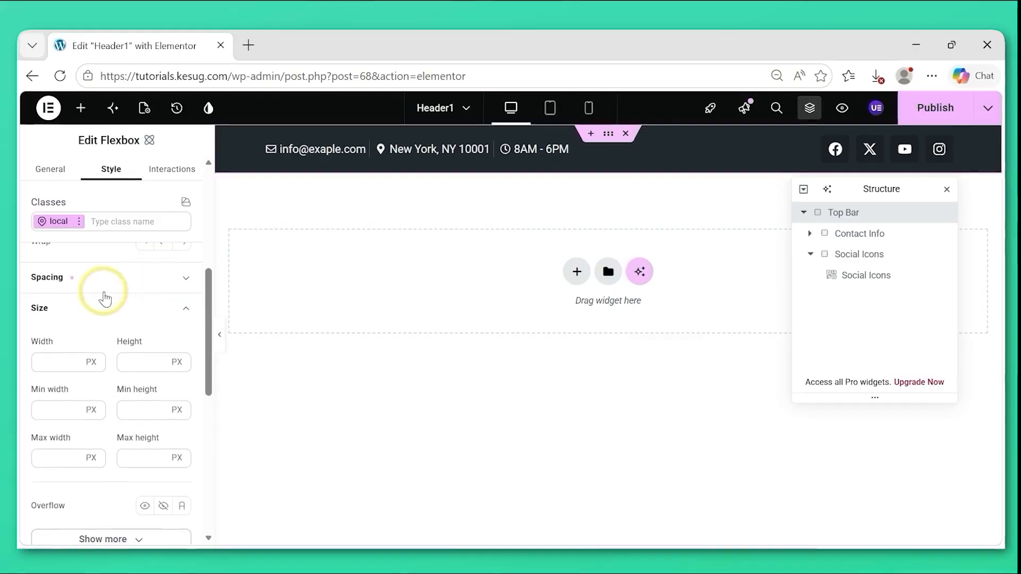
pyautogui.click(49, 365)
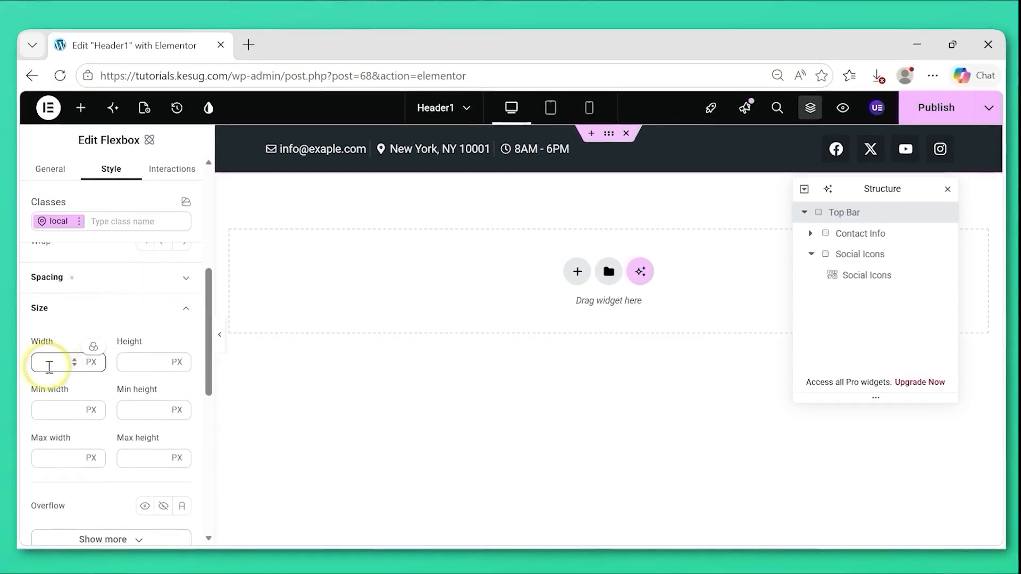
pyautogui.write('10')
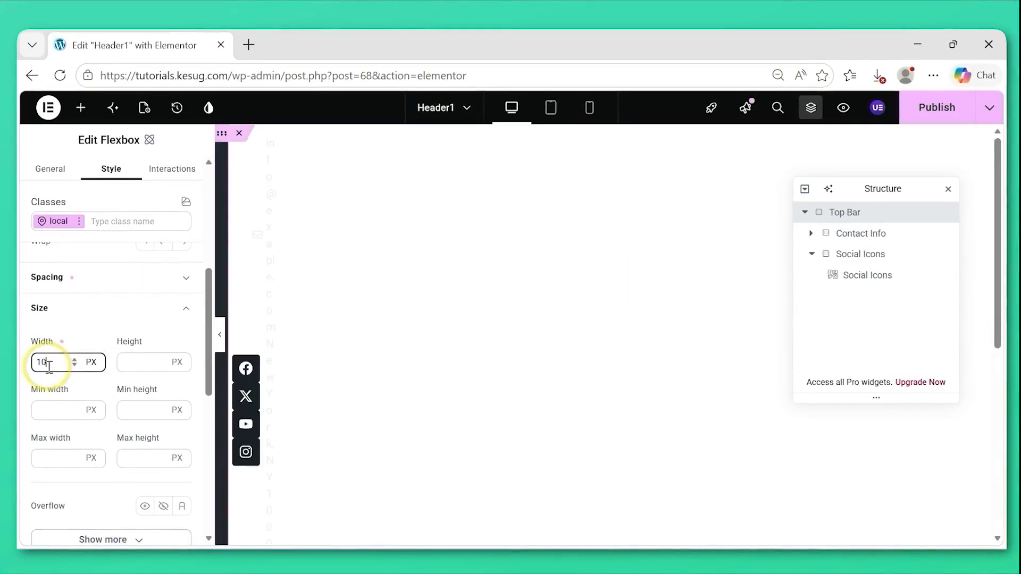
pyautogui.write('0')
pyautogui.click(91, 363)
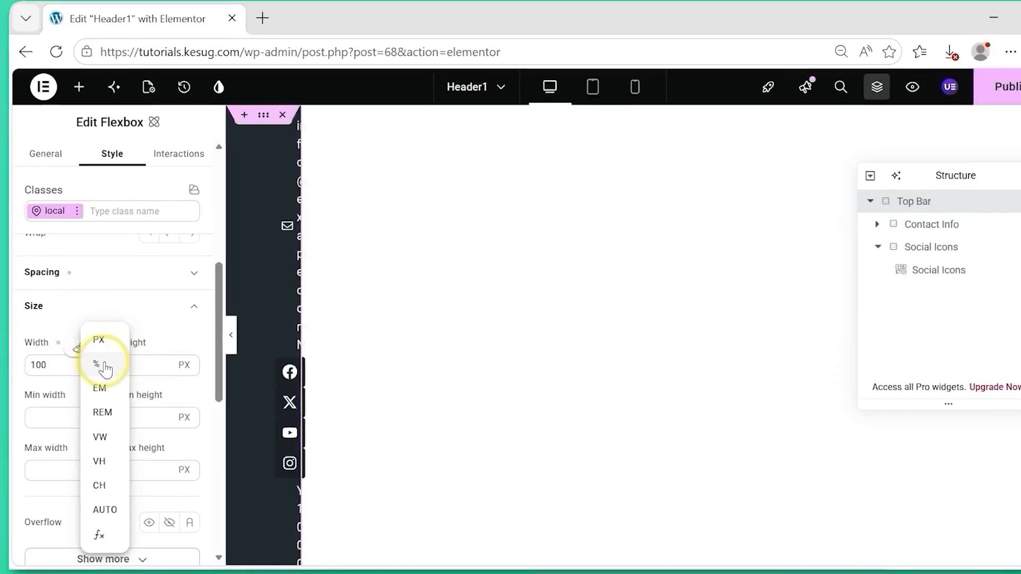
pyautogui.click(105, 367)
pyautogui.click(141, 367)
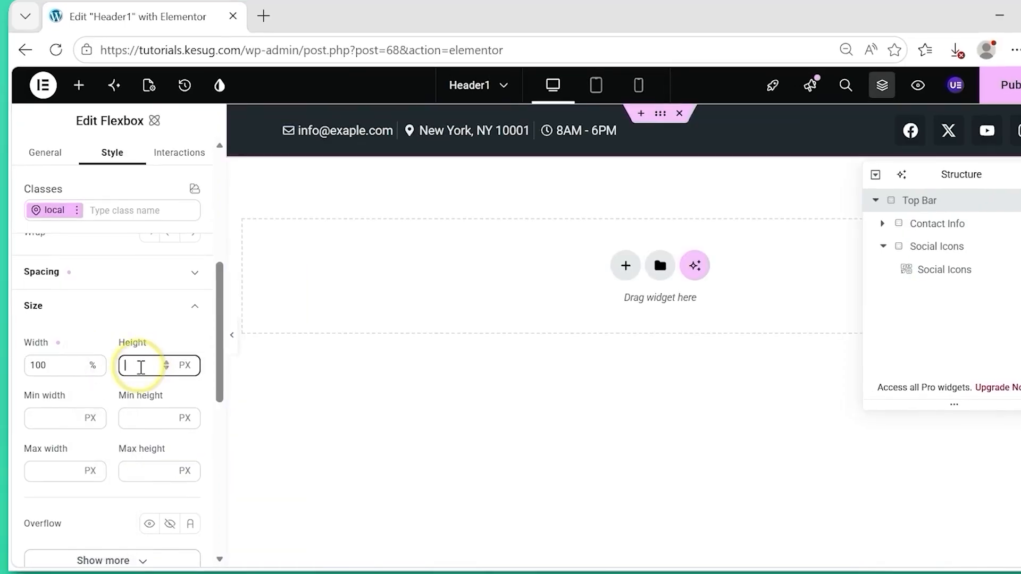
pyautogui.write('50')
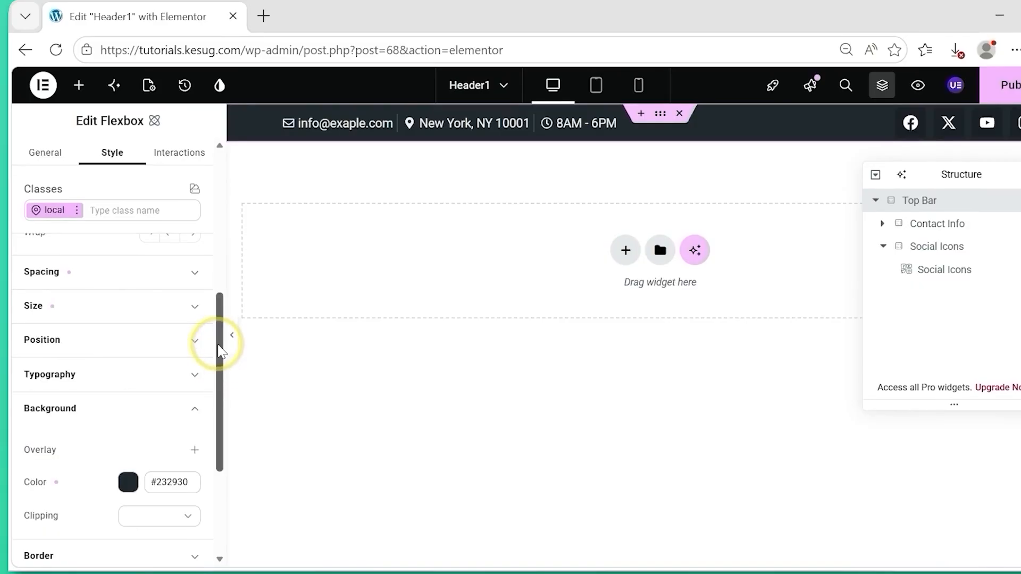
# Give the Top Bar container a 1 px bottom border in a translucent color with 0.2 alpha, and publish the header.
pyautogui.moveTo(219, 351); pyautogui.dragTo(221, 403)
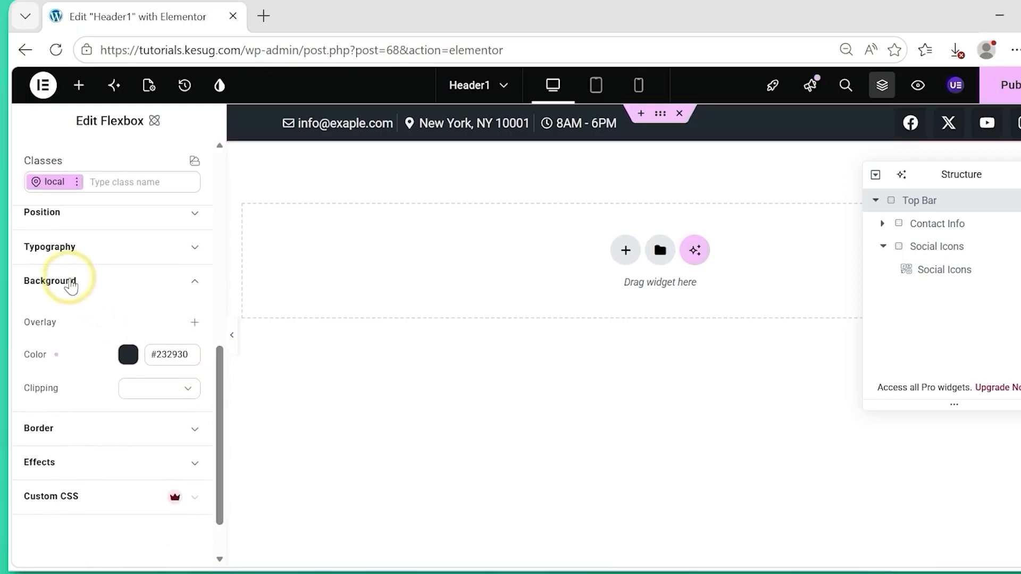
pyautogui.click(69, 285)
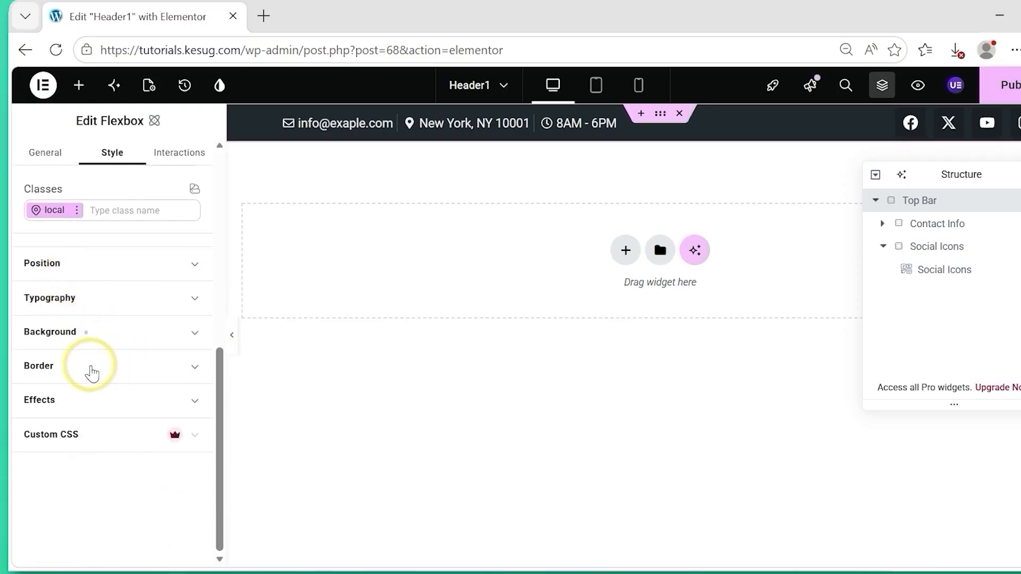
pyautogui.click(92, 373)
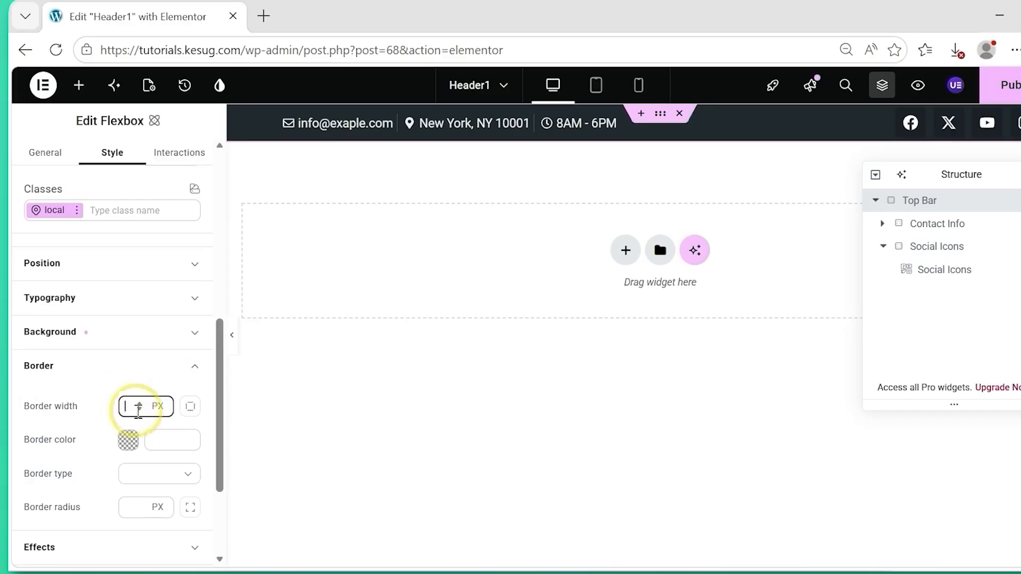
pyautogui.click(190, 407)
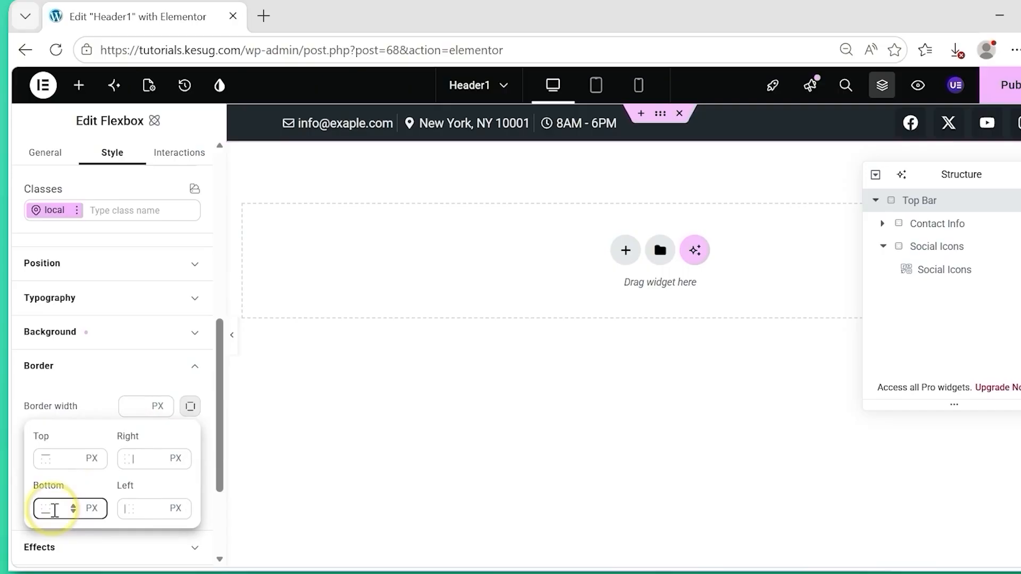
pyautogui.click(55, 511)
pyautogui.write('1')
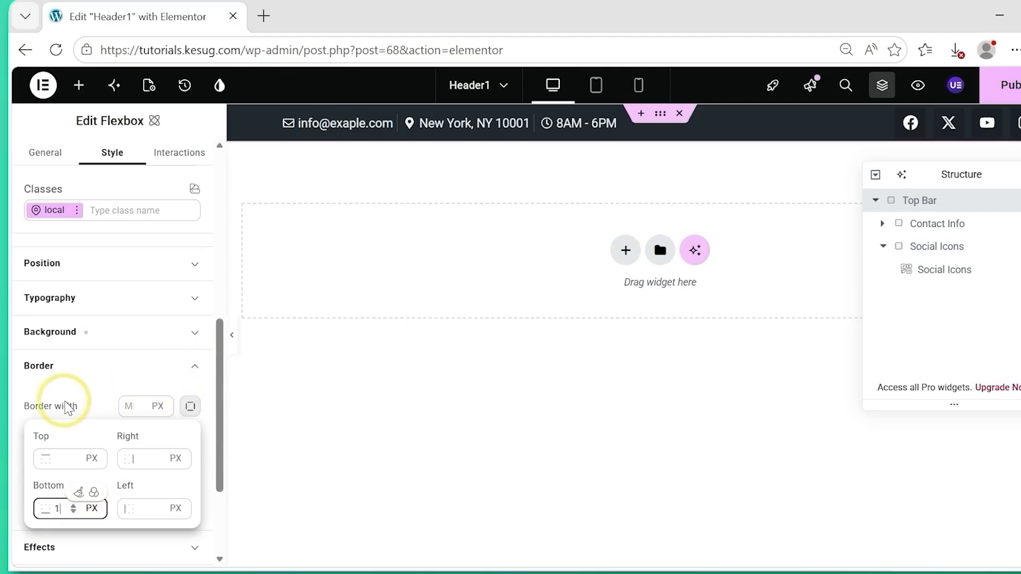
pyautogui.click(66, 409)
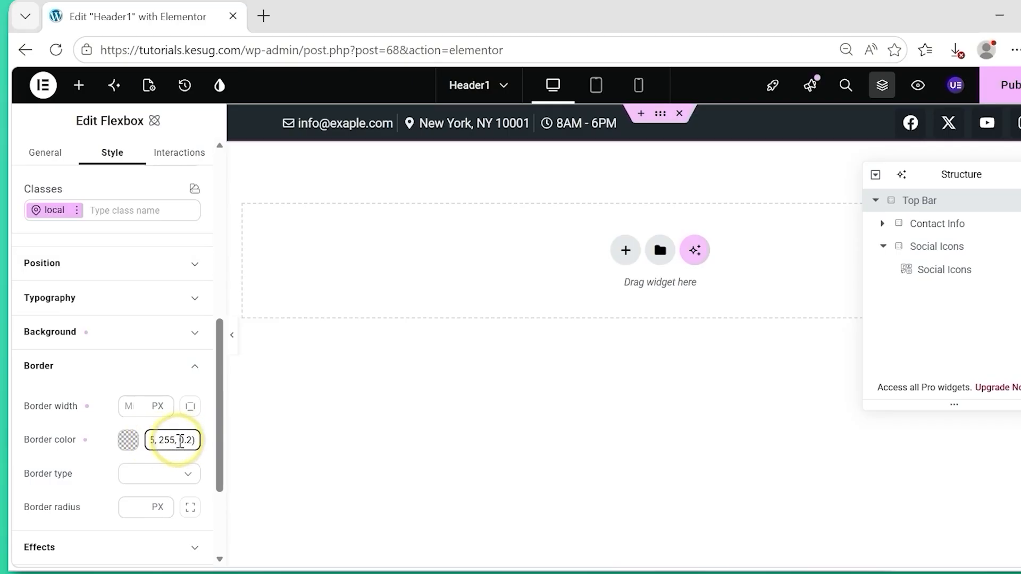
pyautogui.moveTo(181, 441); pyautogui.dragTo(199, 442)
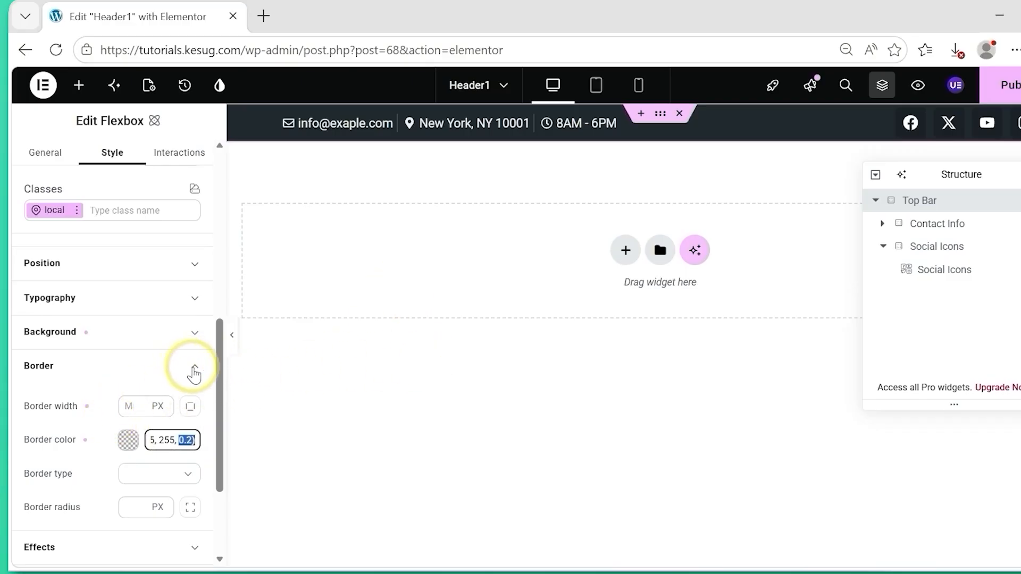
pyautogui.click(193, 368)
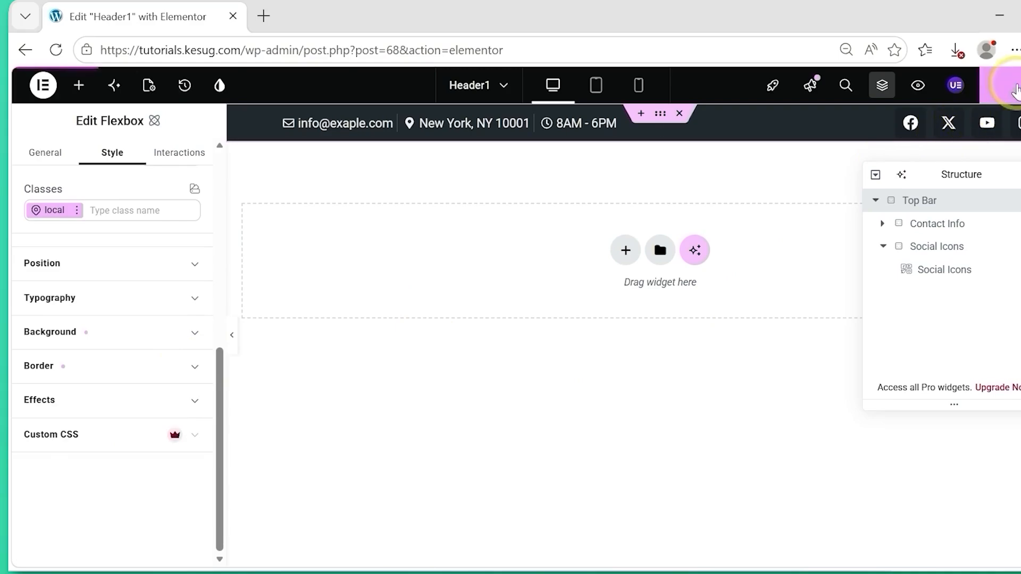
pyautogui.click(1011, 87)
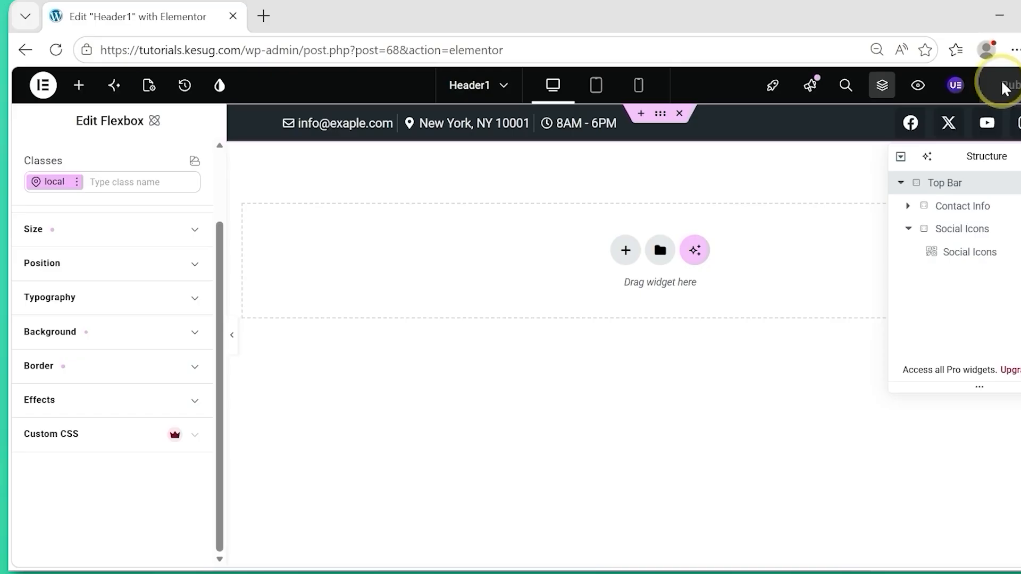
# Correct the misspelled e-mail domain in the contact Icon List's first item by inserting the missing letter "m".
pyautogui.click(460, 129)
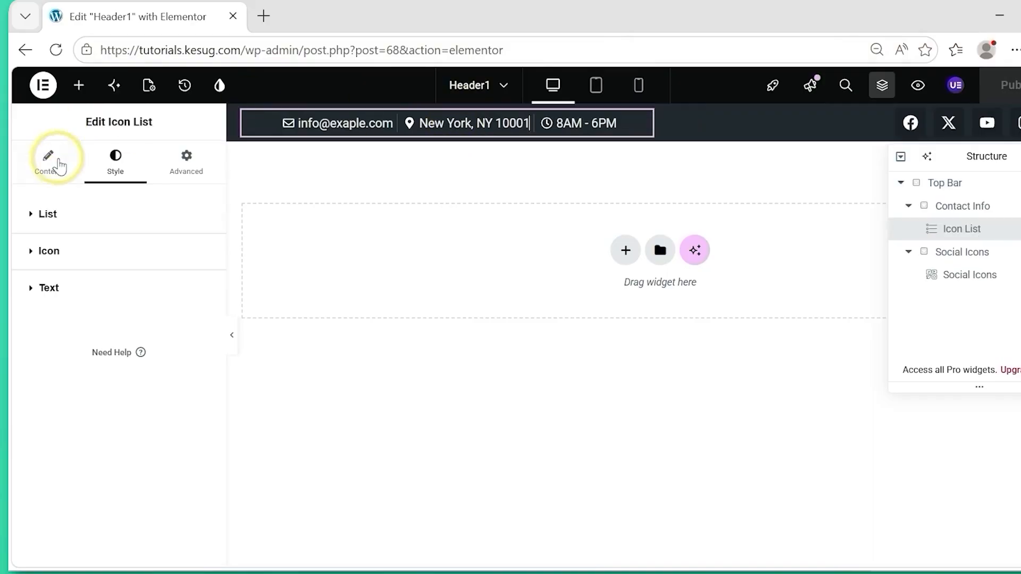
pyautogui.click(59, 171)
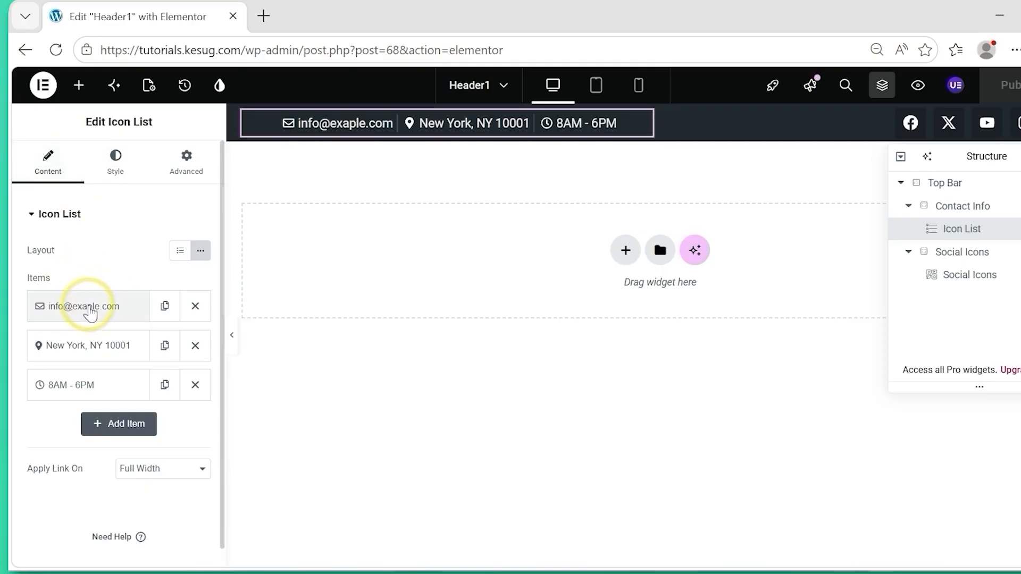
pyautogui.click(90, 314)
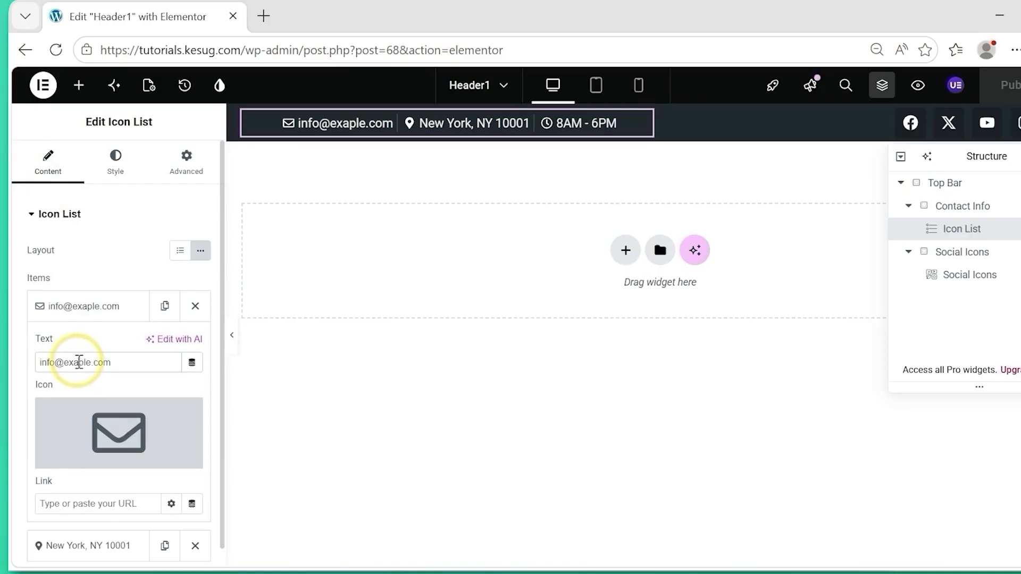
pyautogui.click(79, 362)
pyautogui.write('m')
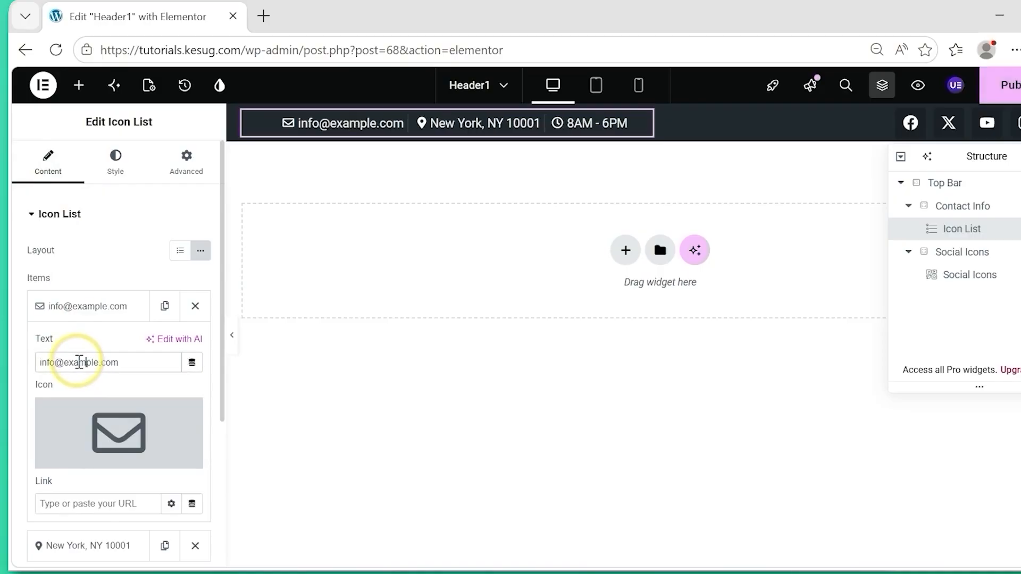
# Set the divider height of the contact Icon List to 100%.
pyautogui.click(116, 162)
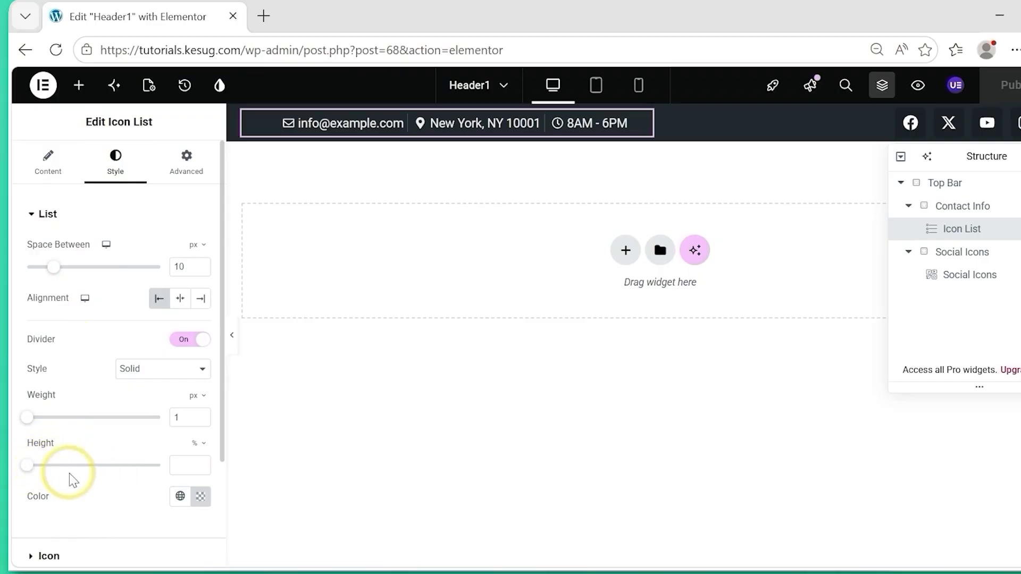
pyautogui.moveTo(28, 466); pyautogui.dragTo(201, 467)
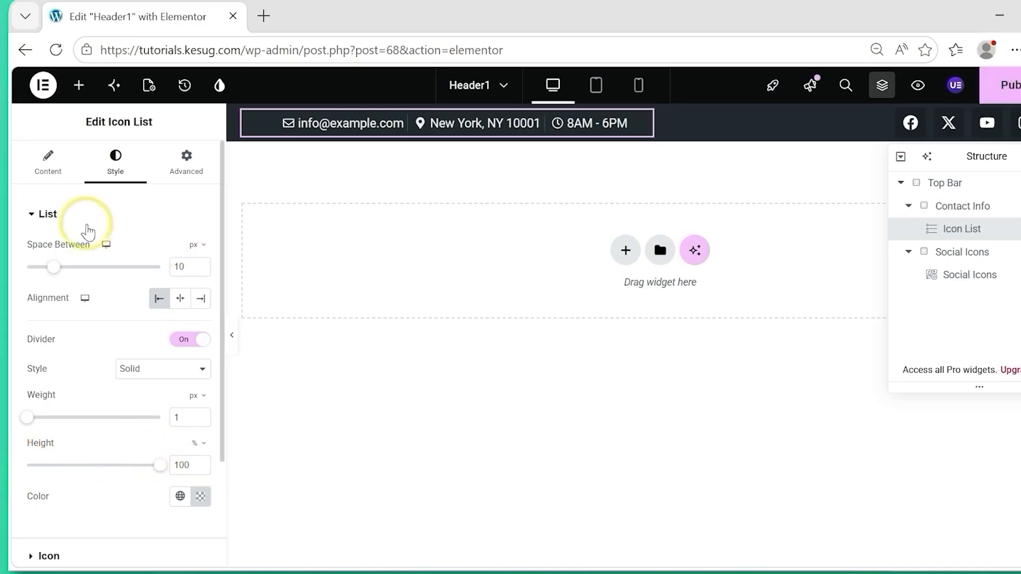
pyautogui.click(68, 226)
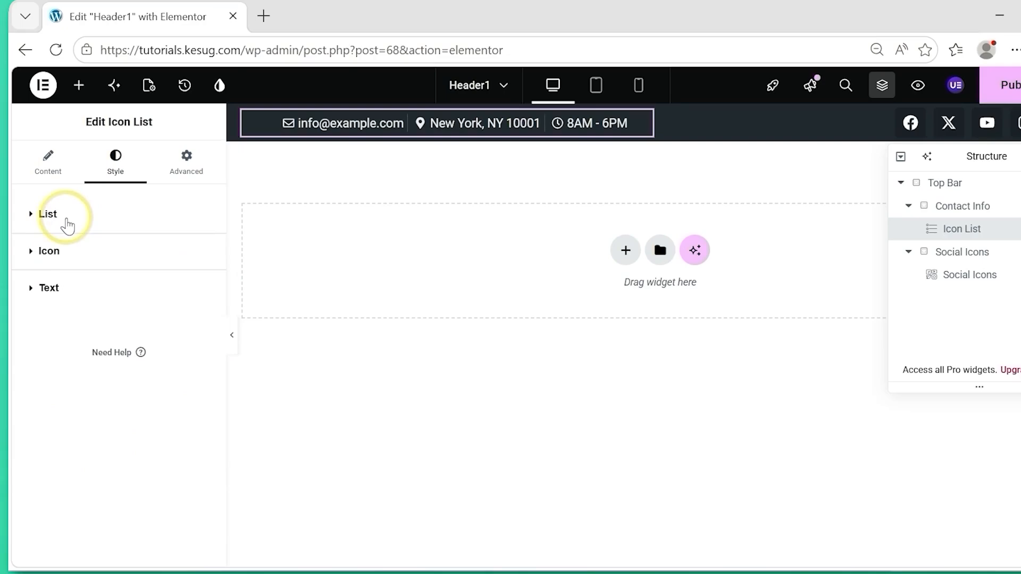
# Set the hover color of the contact Icon List's icons to white (#FFFFFF).
pyautogui.click(38, 253)
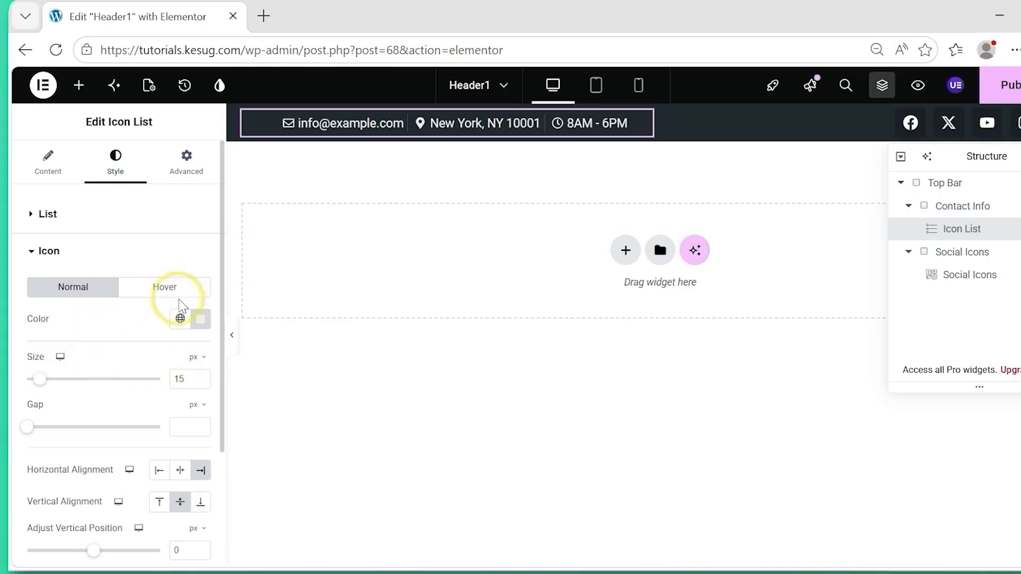
pyautogui.click(168, 296)
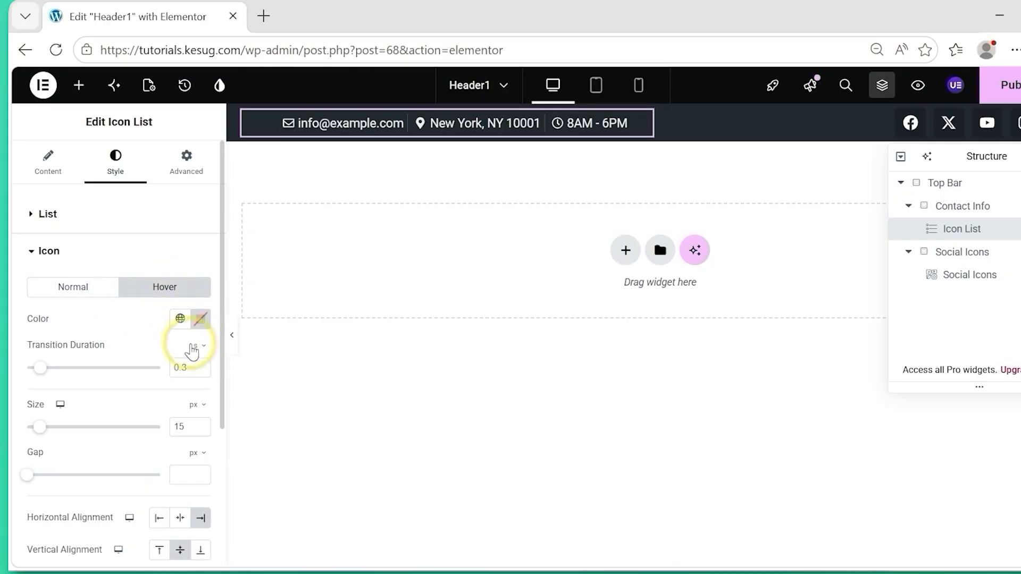
pyautogui.click(204, 323)
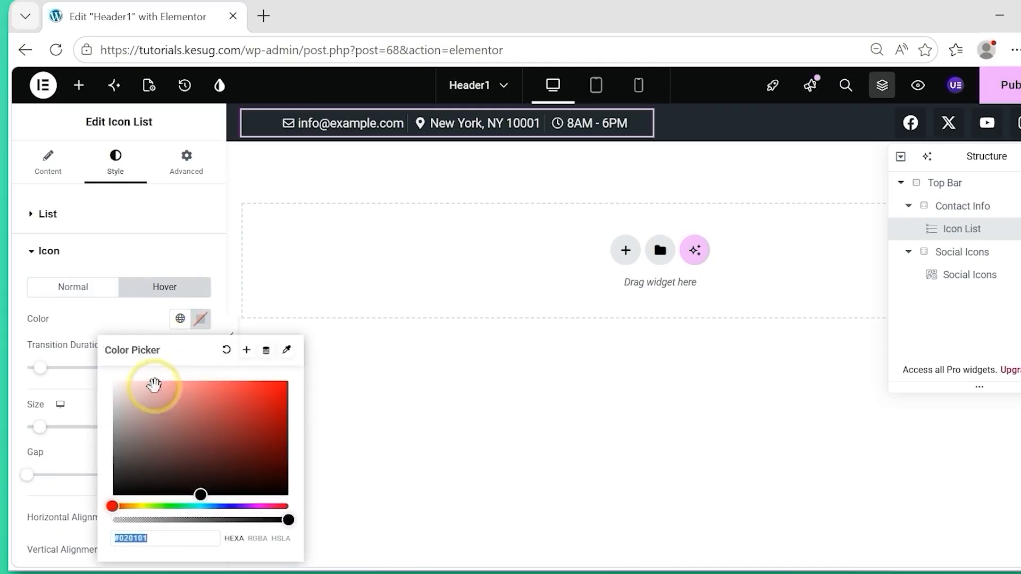
pyautogui.moveTo(149, 398); pyautogui.dragTo(79, 369)
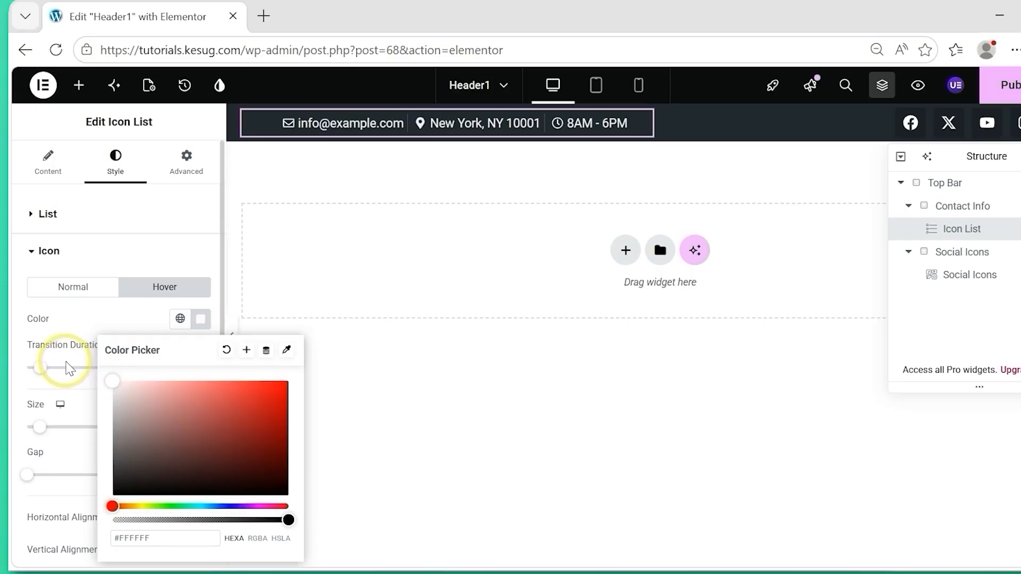
pyautogui.click(22, 313)
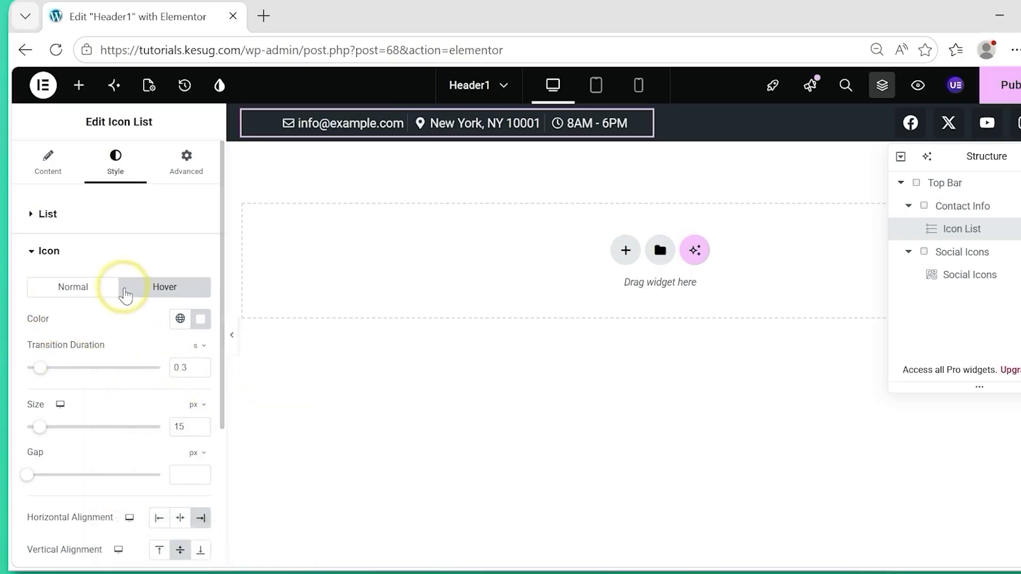
pyautogui.click(77, 257)
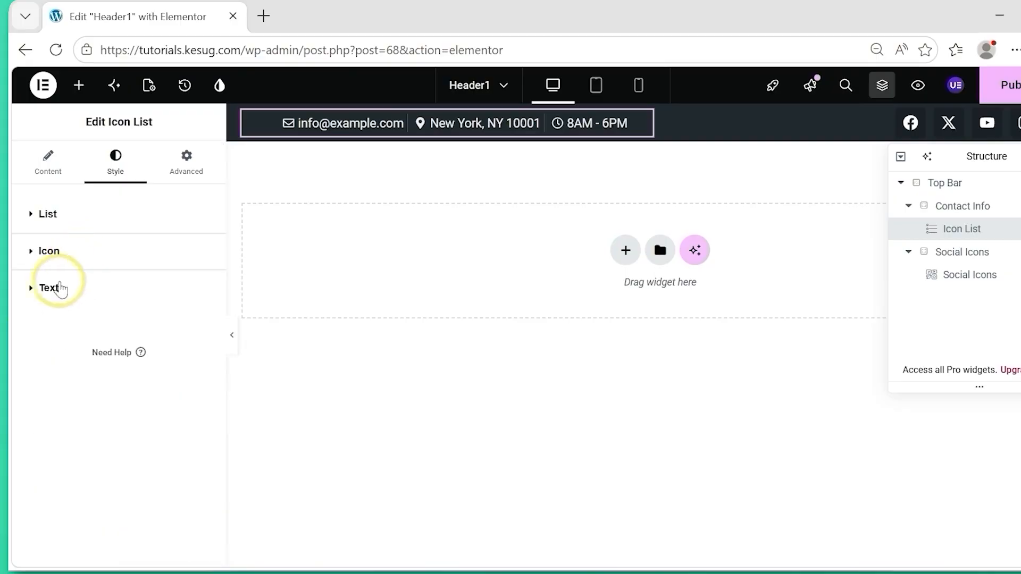
# Set the typography size of the contact Icon List's text to 16 px.
pyautogui.click(35, 294)
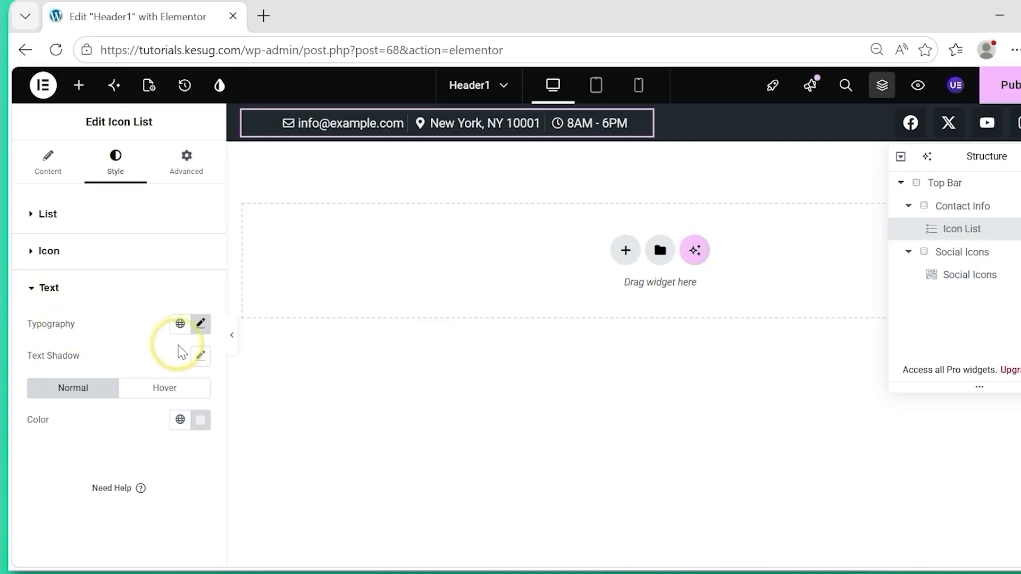
pyautogui.click(201, 326)
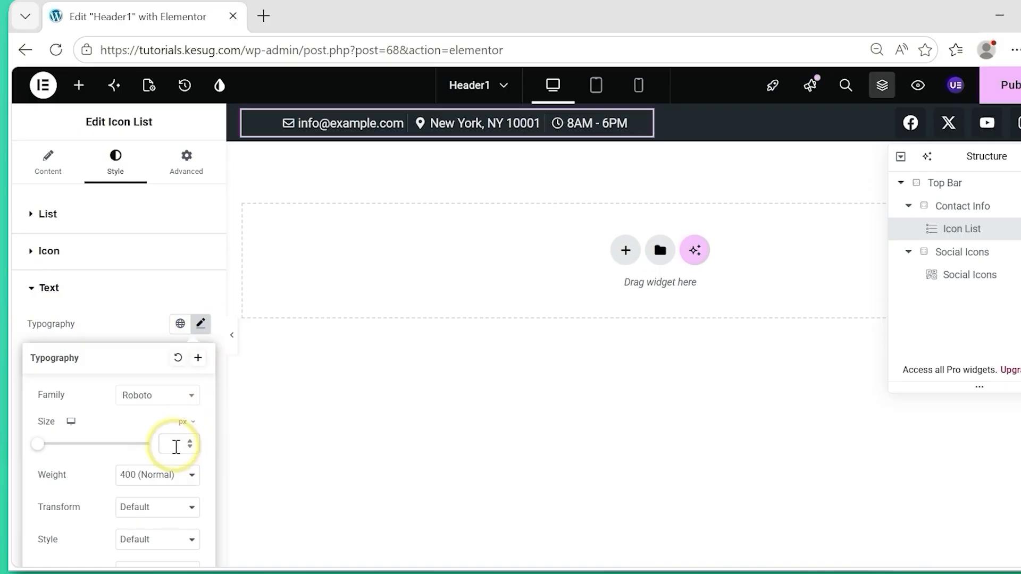
pyautogui.click(176, 447)
pyautogui.write('16')
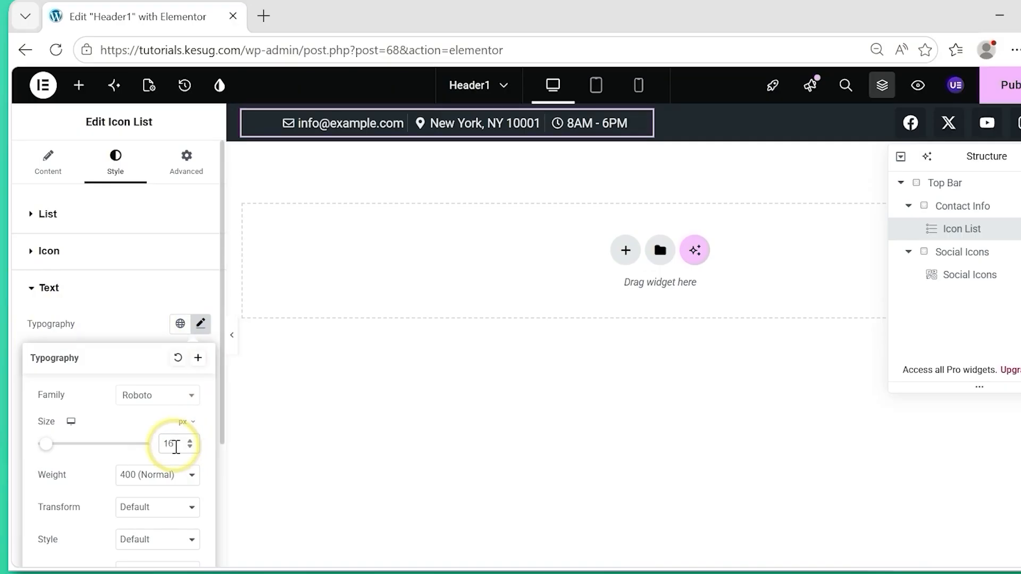
# Set the typography weight of the contact Icon List's text to Bold.
pyautogui.click(167, 481)
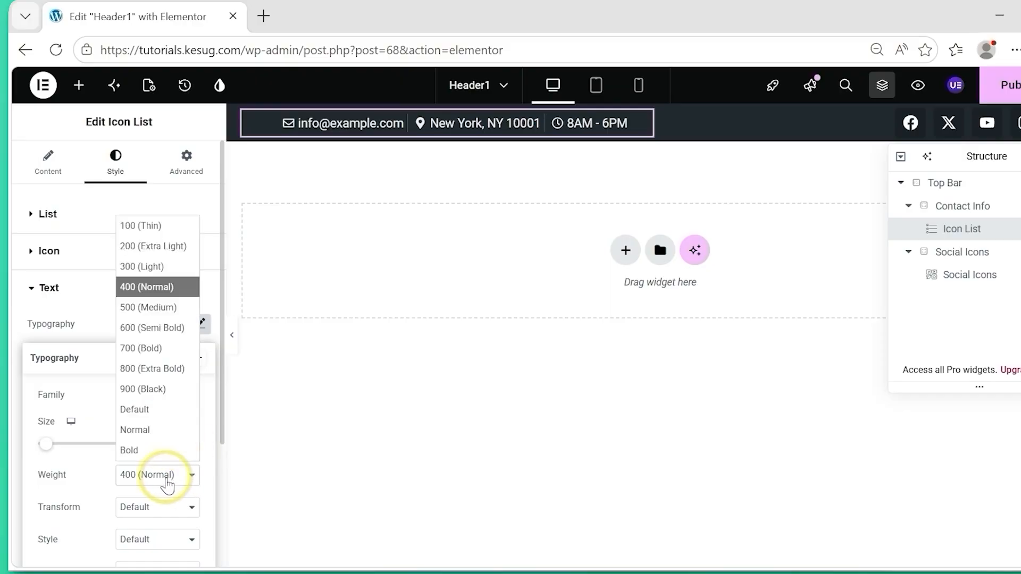
pyautogui.click(152, 451)
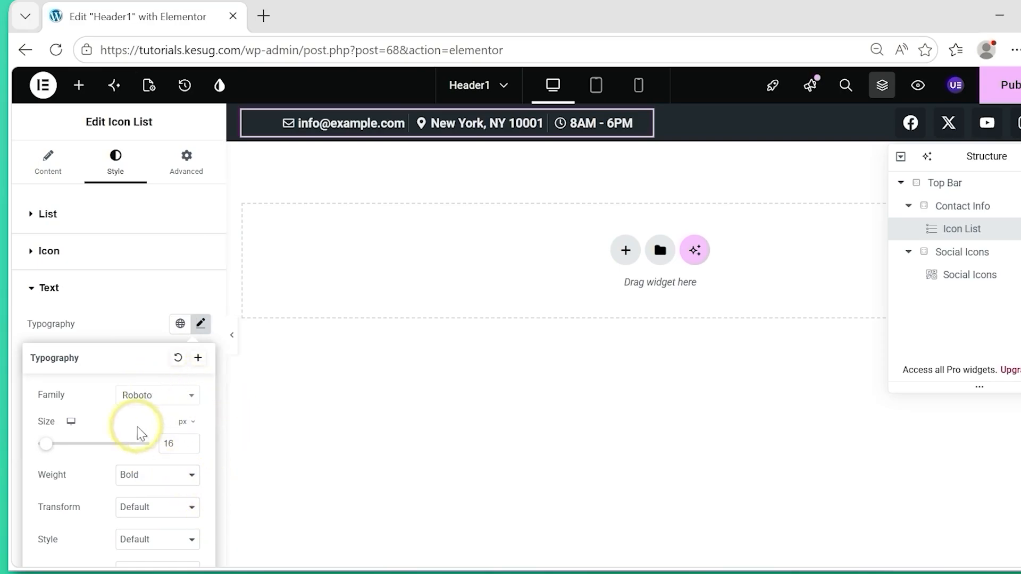
pyautogui.click(22, 300)
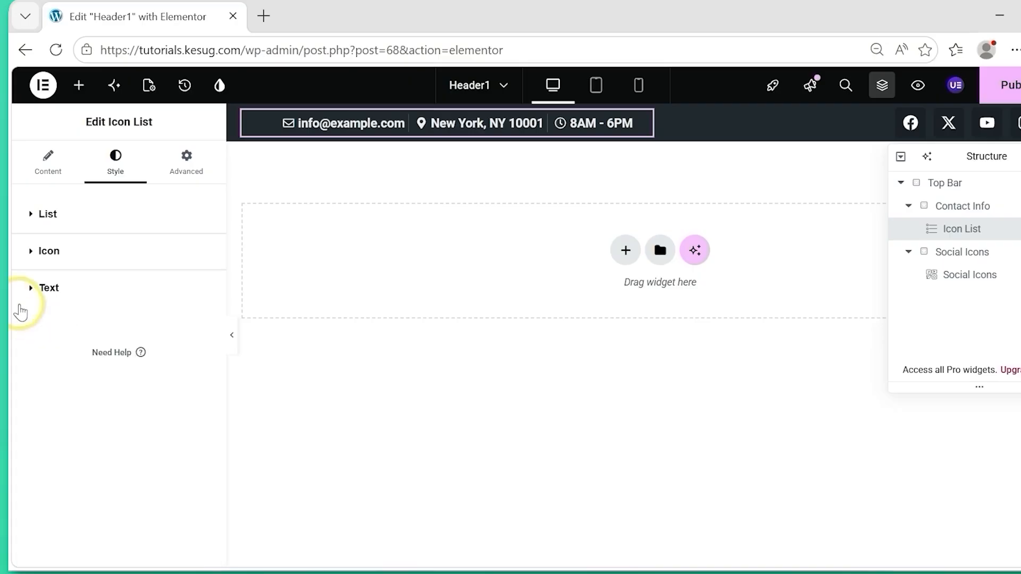
# Set the hover color of the contact Icon List's text to white (#FFFFFF) and publish the header.
pyautogui.click(21, 301)
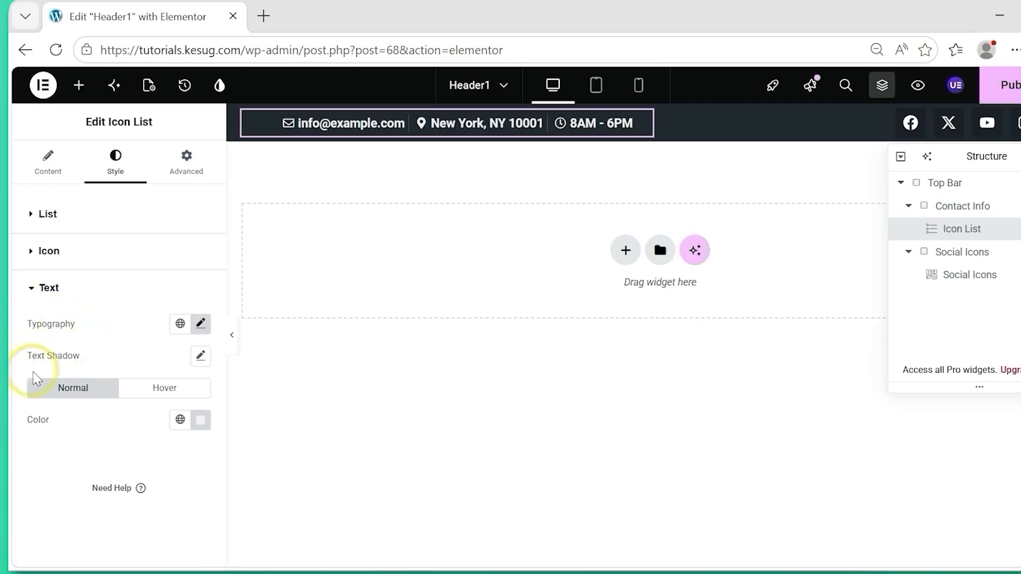
pyautogui.click(154, 392)
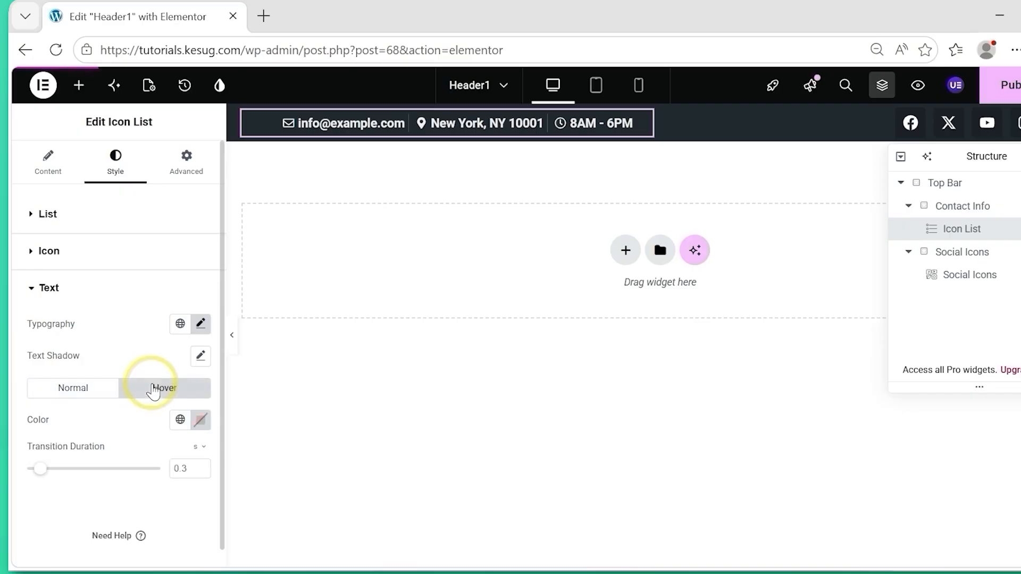
pyautogui.click(208, 427)
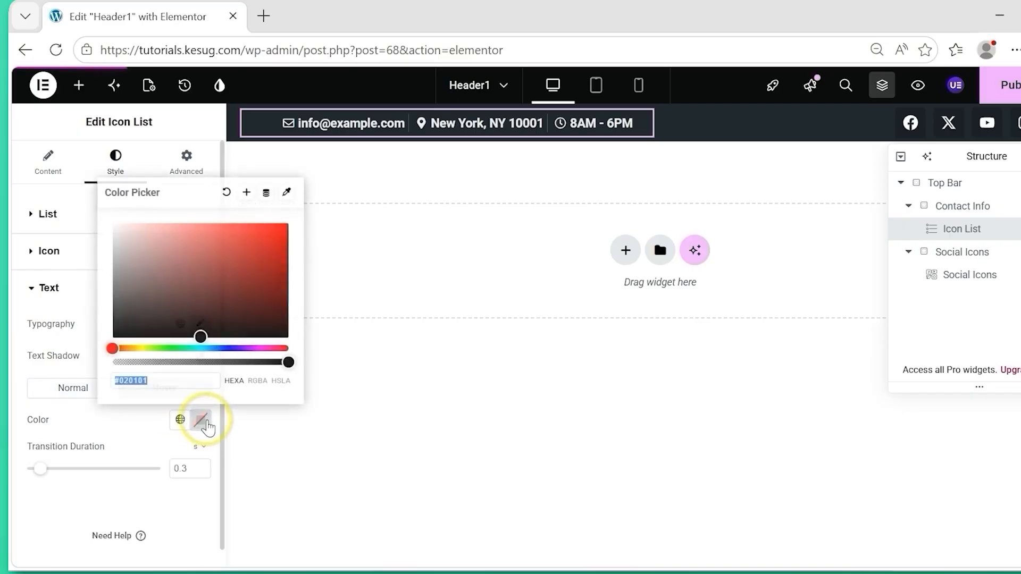
pyautogui.moveTo(188, 332); pyautogui.dragTo(80, 149)
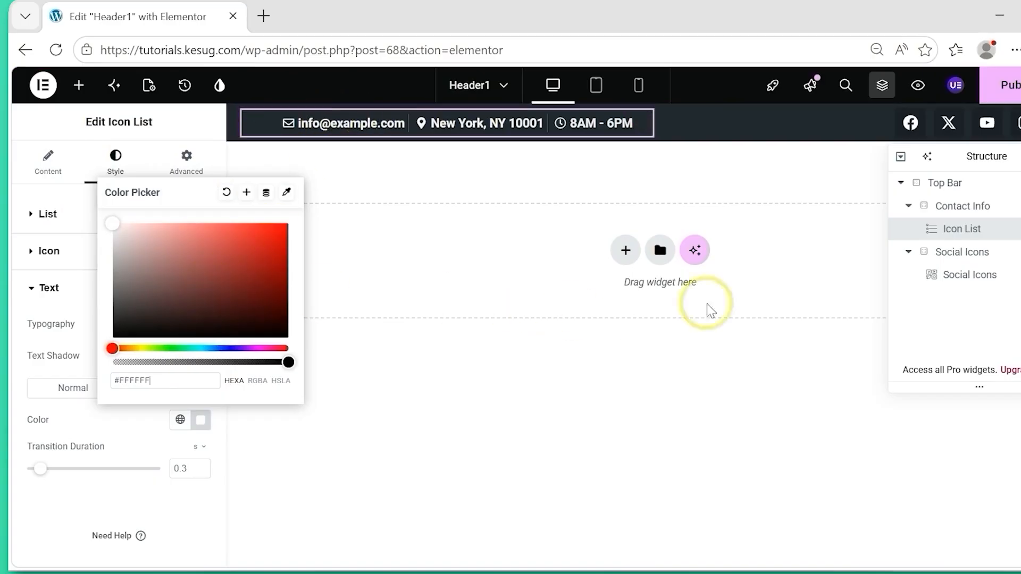
pyautogui.click(1011, 84)
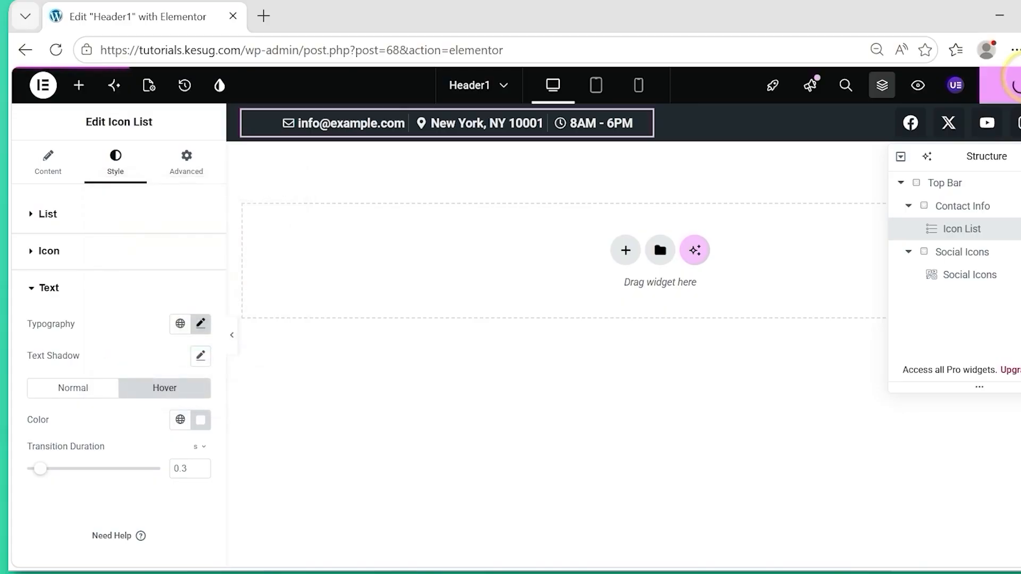
# Set the primary color of the Social Icons widget to #232930 and publish the header.
pyautogui.click(957, 120)
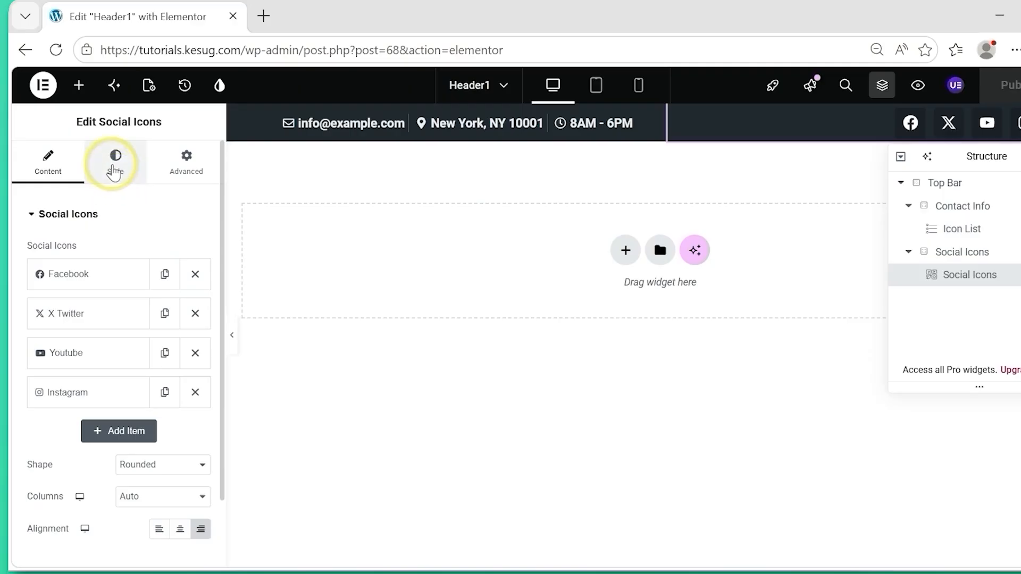
pyautogui.click(113, 172)
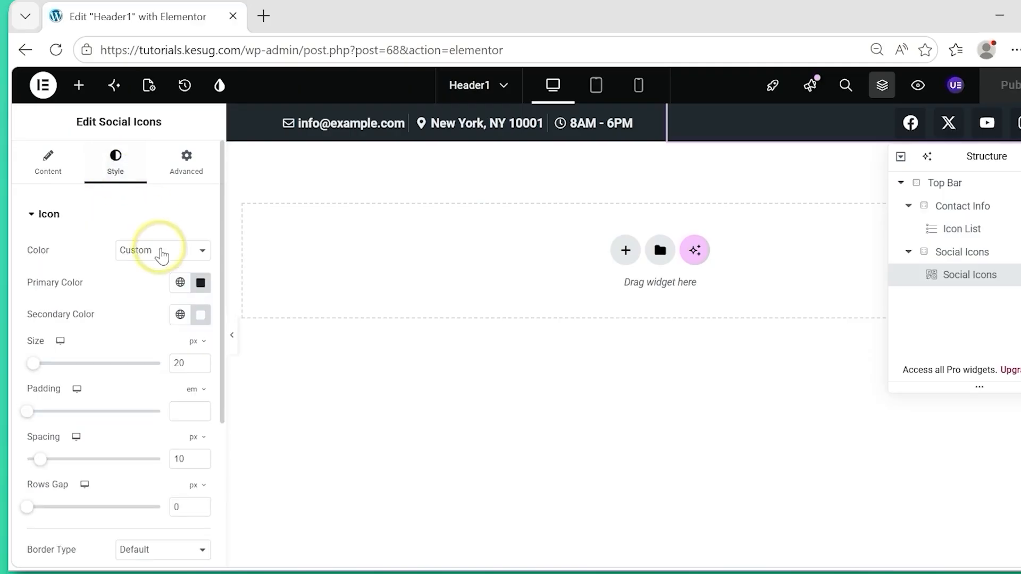
pyautogui.click(200, 282)
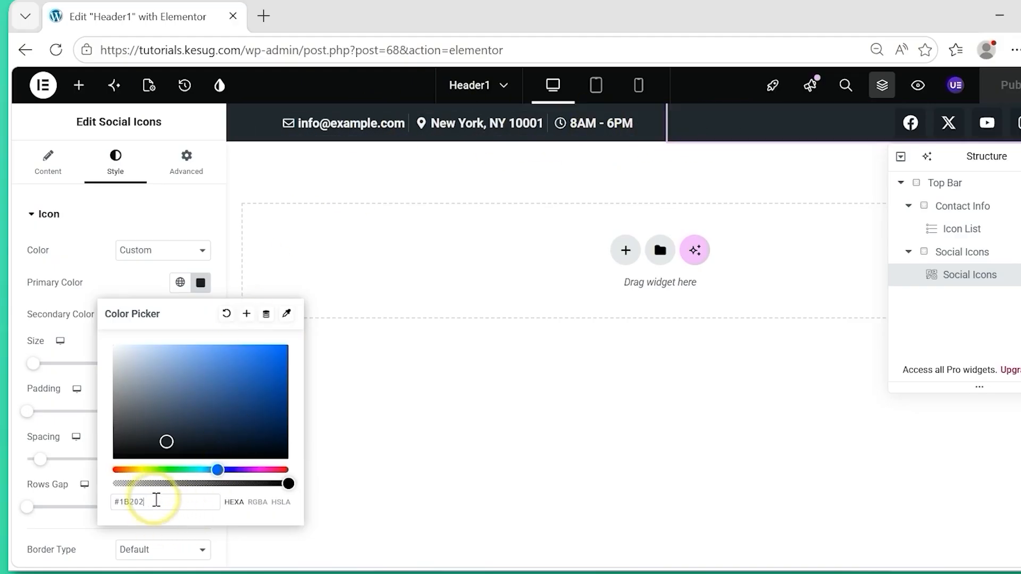
pyautogui.press('BackSpace')
pyautogui.press('BackSpace')
pyautogui.press('BackSpace')
pyautogui.press('BackSpace')
pyautogui.hotkey('ctrl', 'a')
pyautogui.write('#232930')
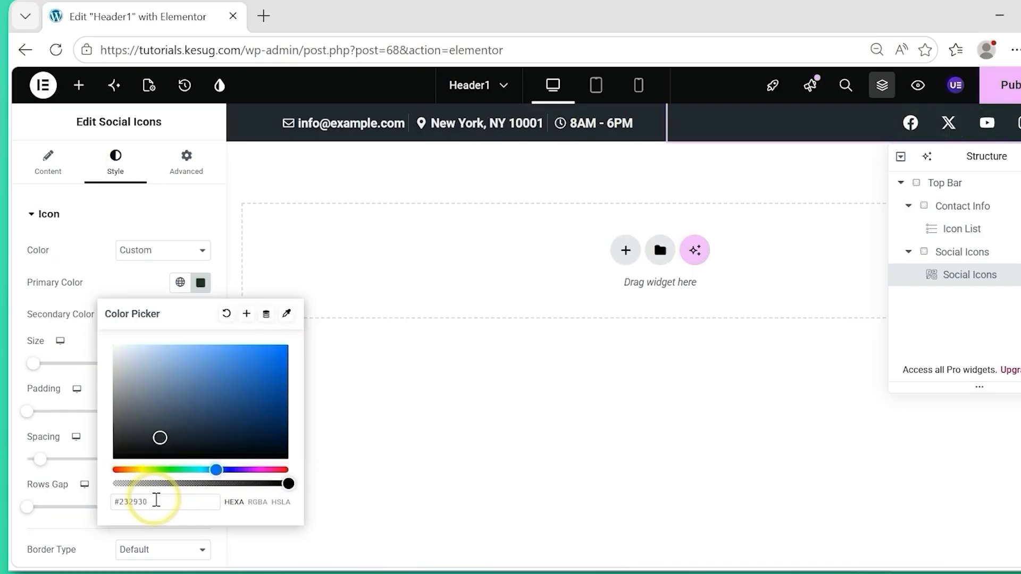
pyautogui.click(18, 391)
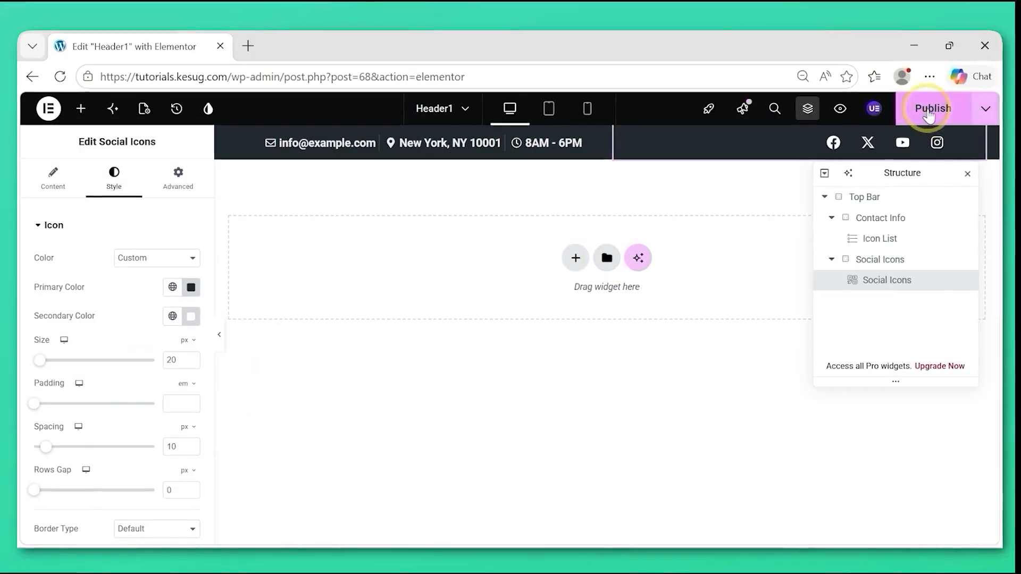
pyautogui.click(931, 112)
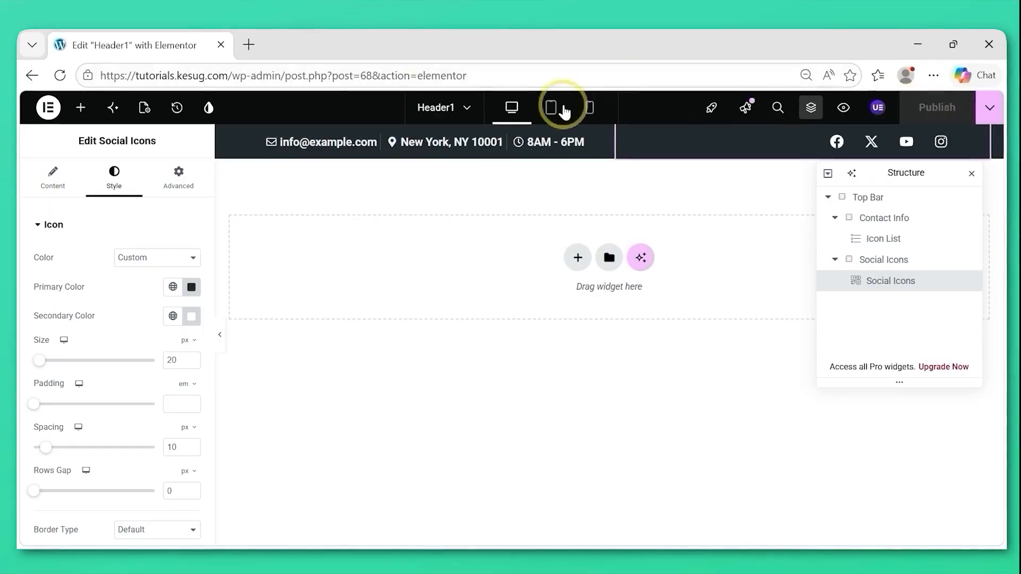
# Open the spacing settings of the Top Bar flexbox in the tablet view.
pyautogui.click(552, 108)
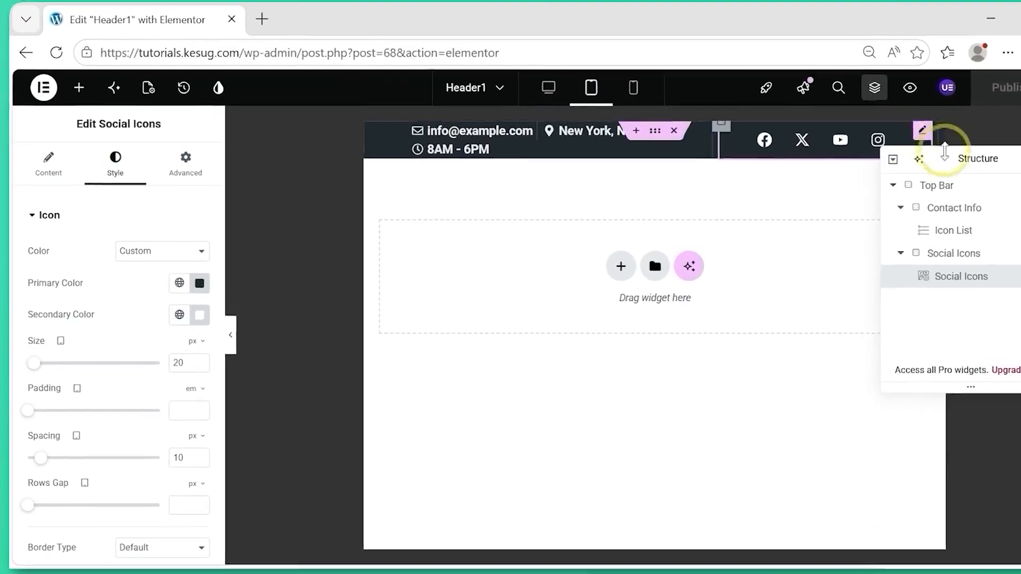
pyautogui.click(987, 183)
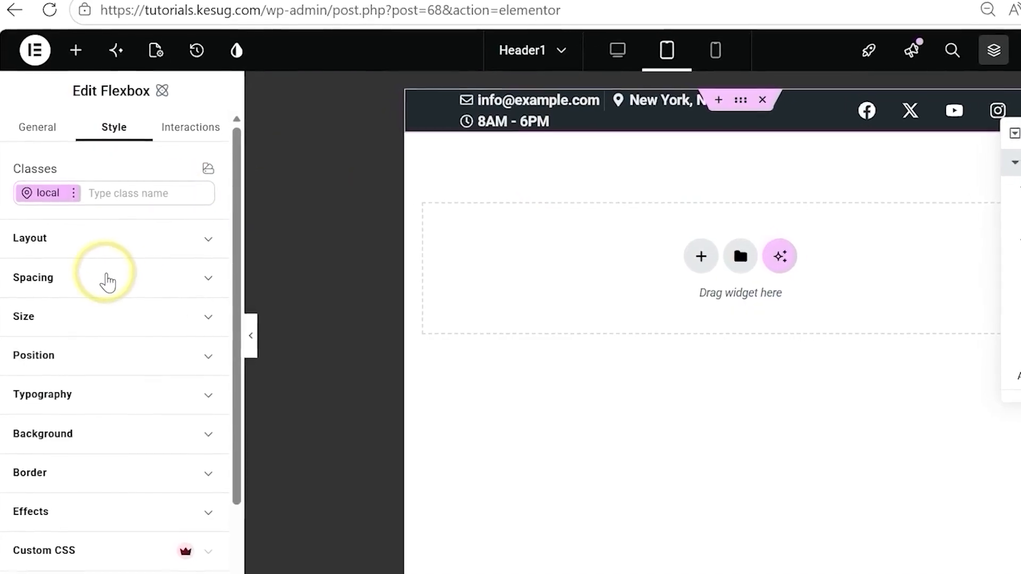
pyautogui.click(108, 282)
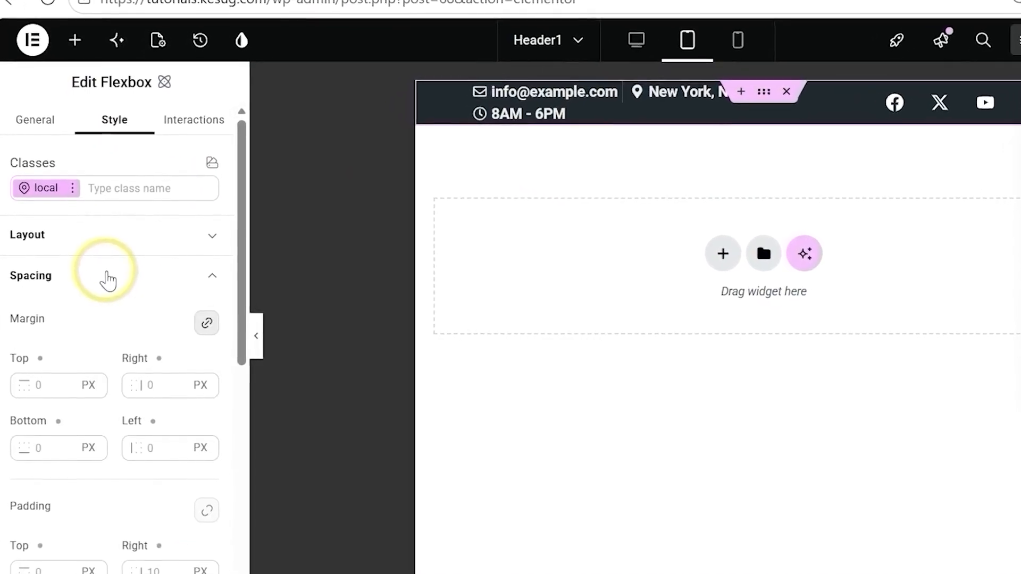
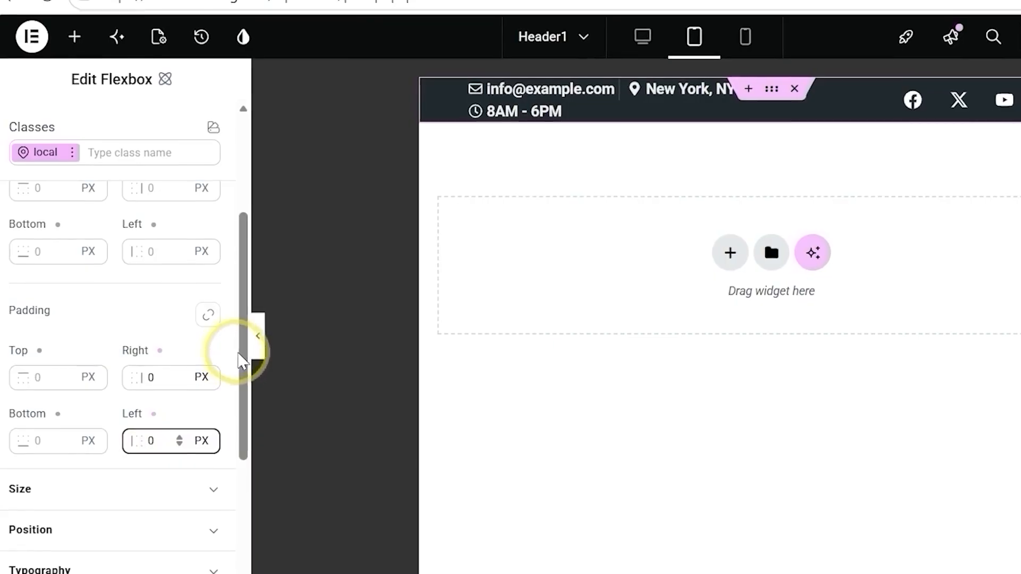
# Set the width of the Contact Info flexbox to 60% in the tablet view.
pyautogui.moveTo(239, 376); pyautogui.dragTo(239, 308)
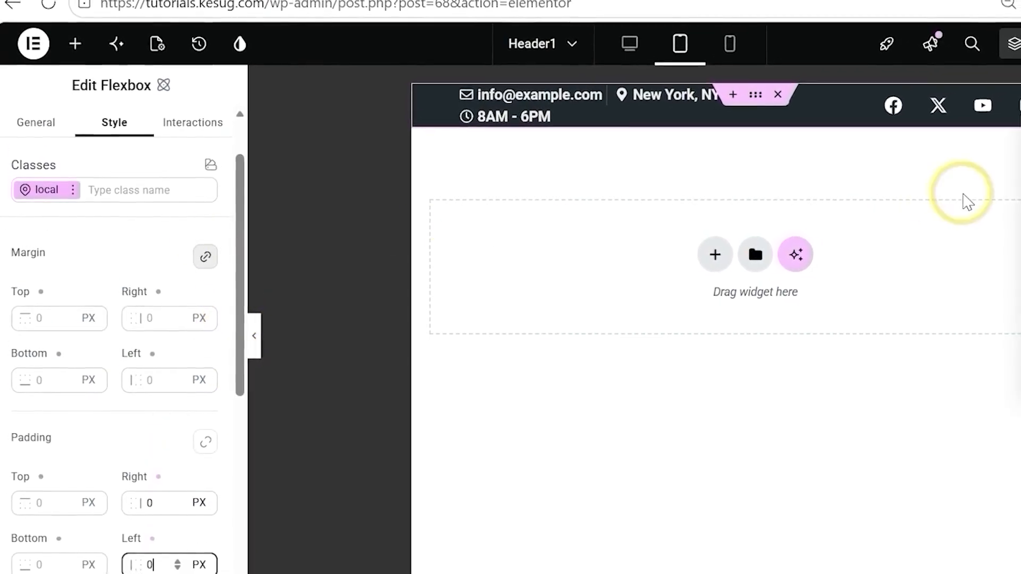
pyautogui.click(1017, 190)
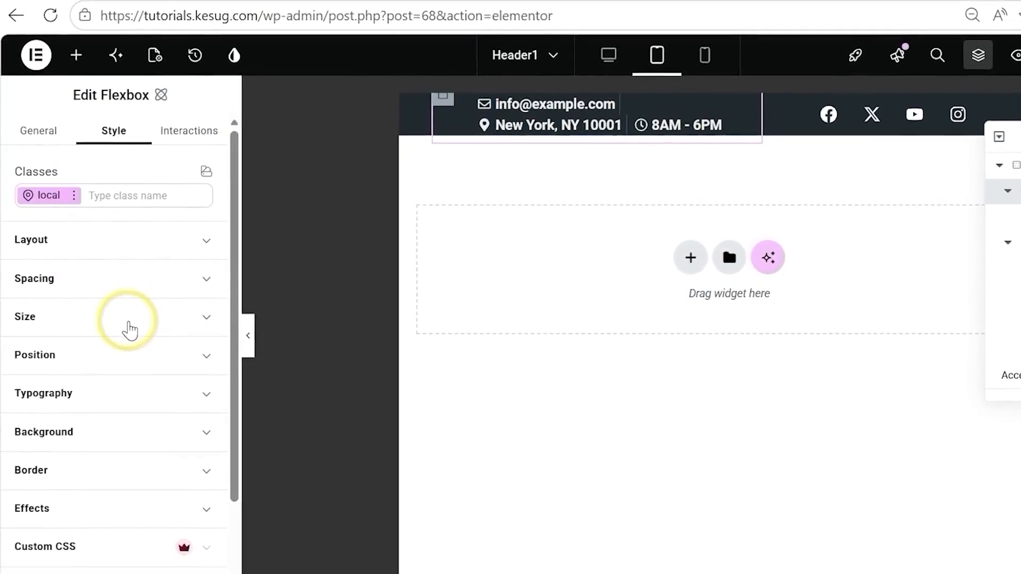
pyautogui.click(130, 327)
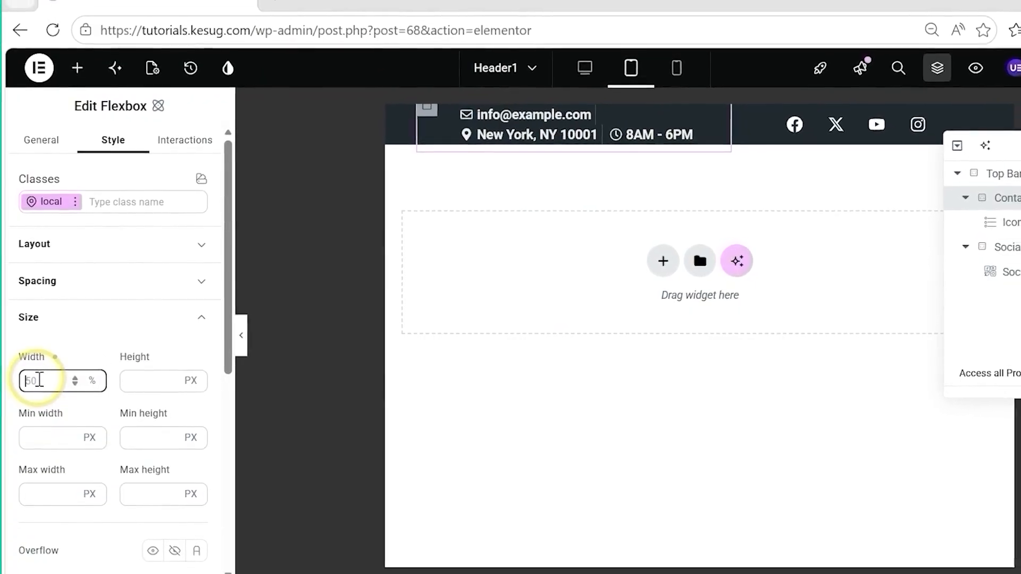
pyautogui.write('60')
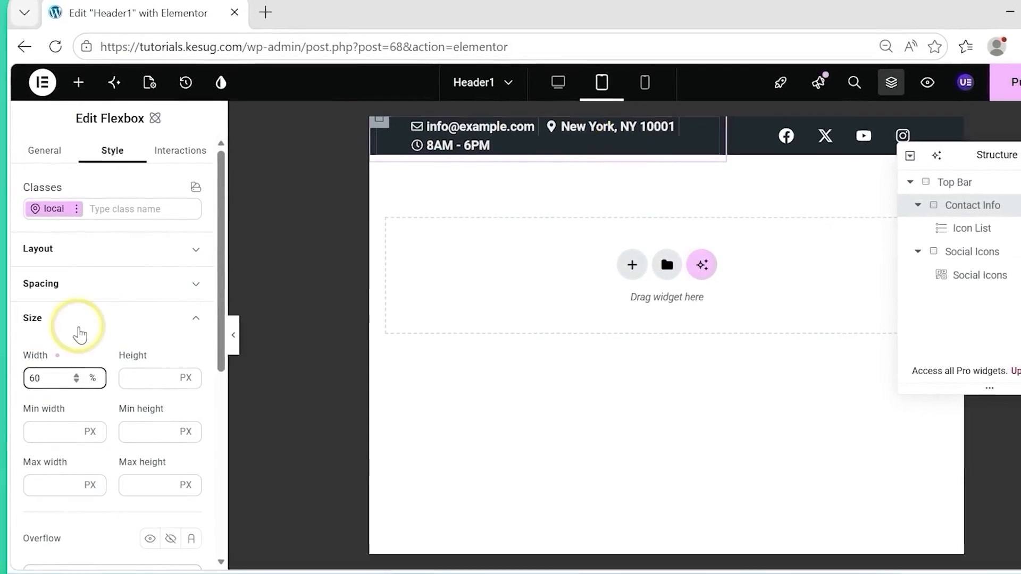
pyautogui.click(99, 323)
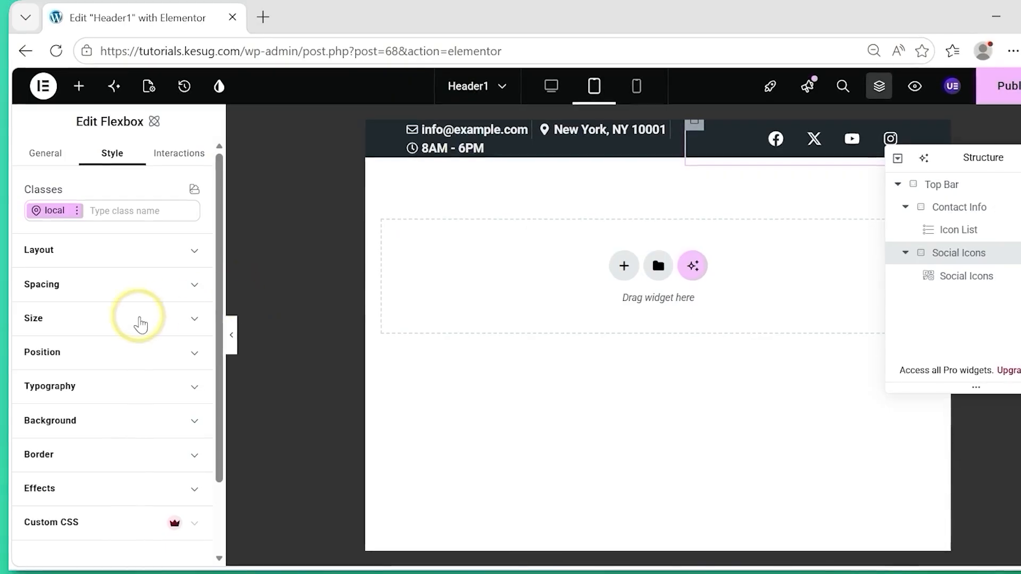
# Set the width of the Social Icons flexbox to 40% in the tablet view.
pyautogui.click(141, 322)
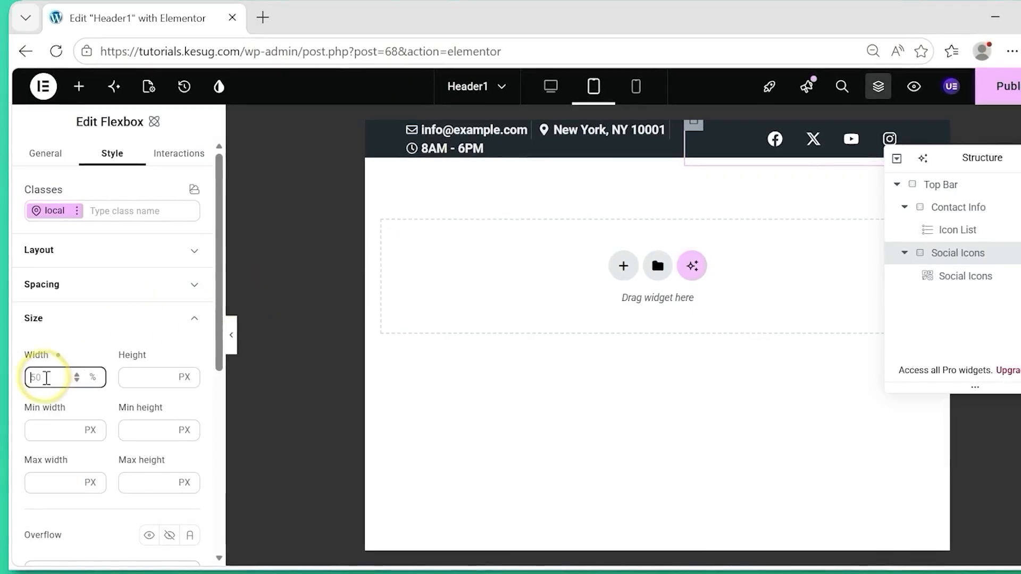
pyautogui.write('40')
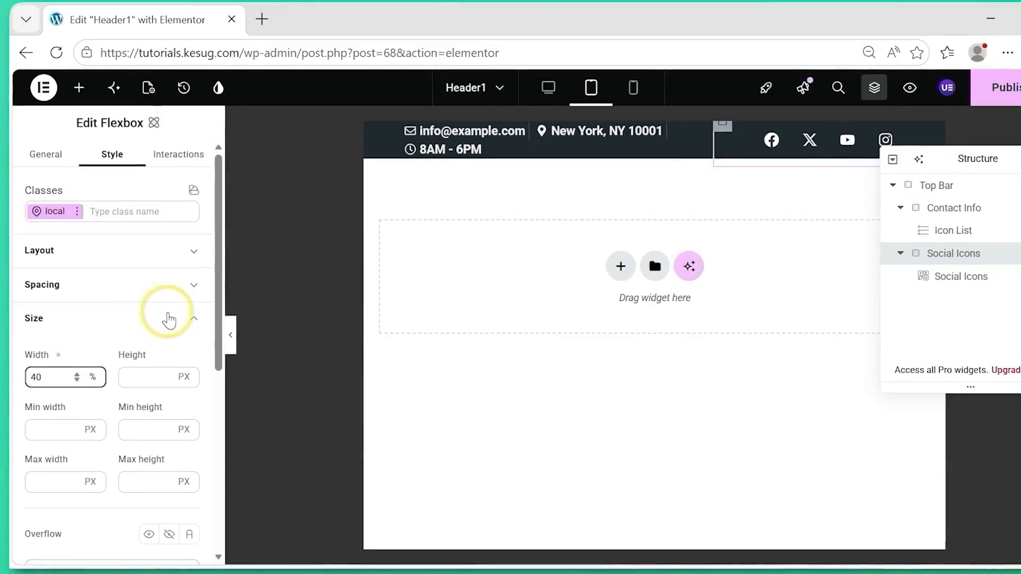
pyautogui.click(168, 318)
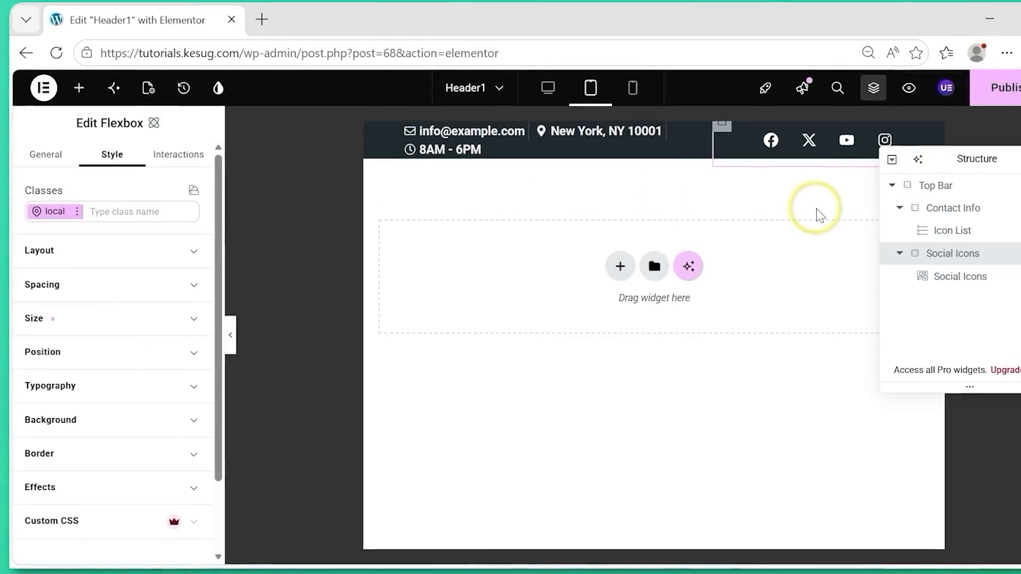
# Set the contact Icon List's space between items to 5 px and its icon size to 13 px for tablet.
pyautogui.click(941, 231)
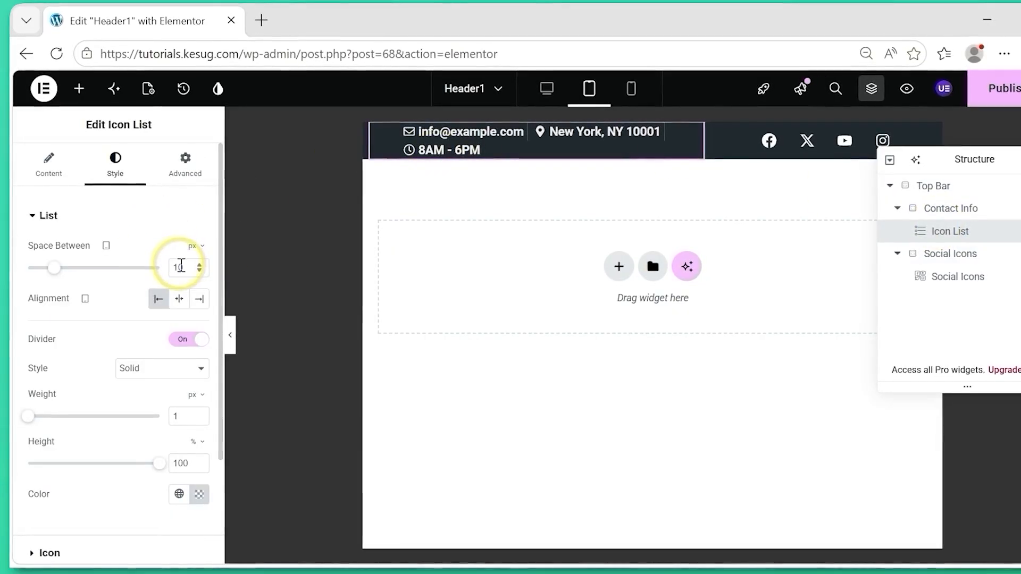
pyautogui.moveTo(64, 266); pyautogui.dragTo(46, 273)
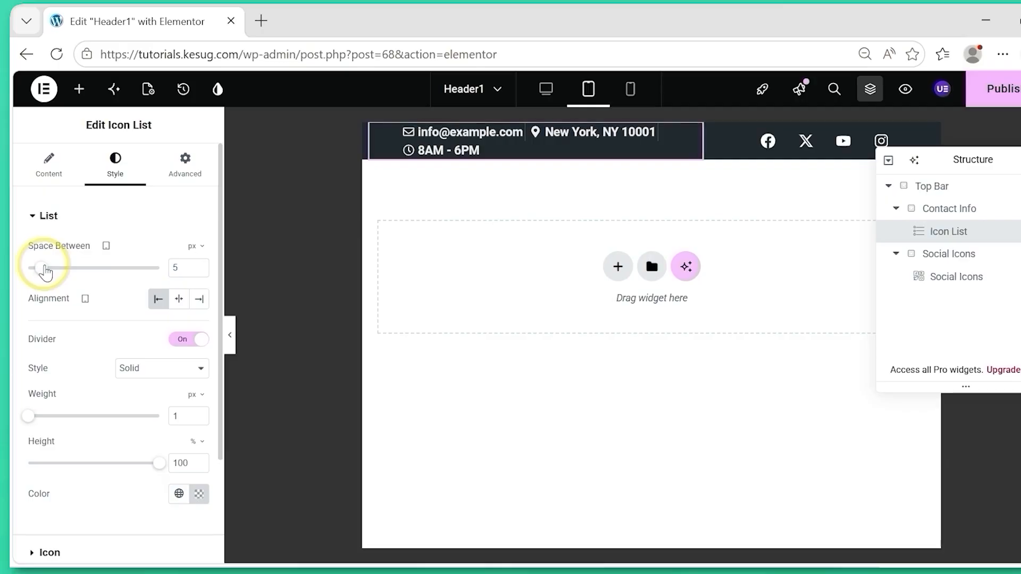
pyautogui.click(71, 218)
pyautogui.click(38, 253)
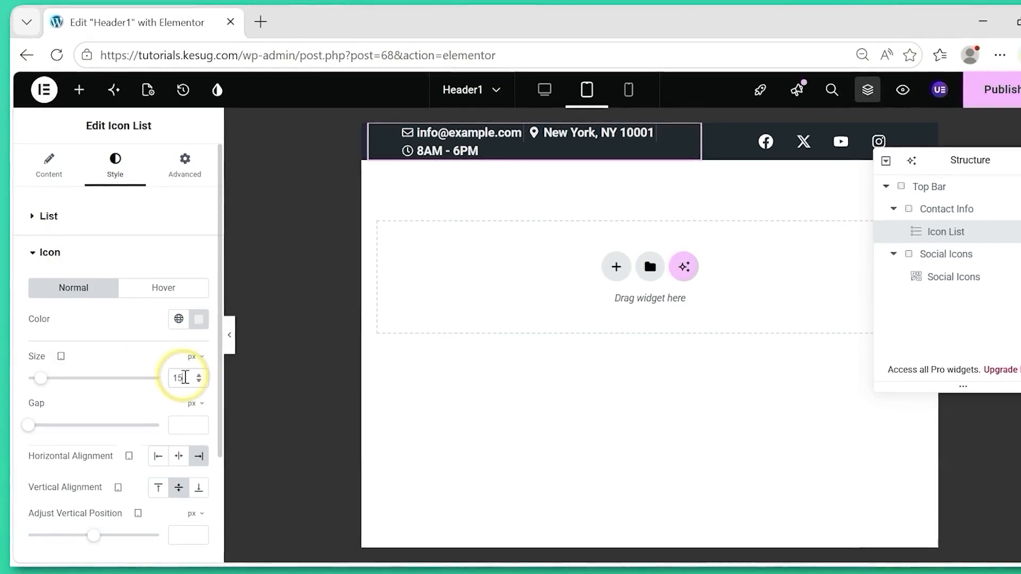
pyautogui.press('BackSpace')
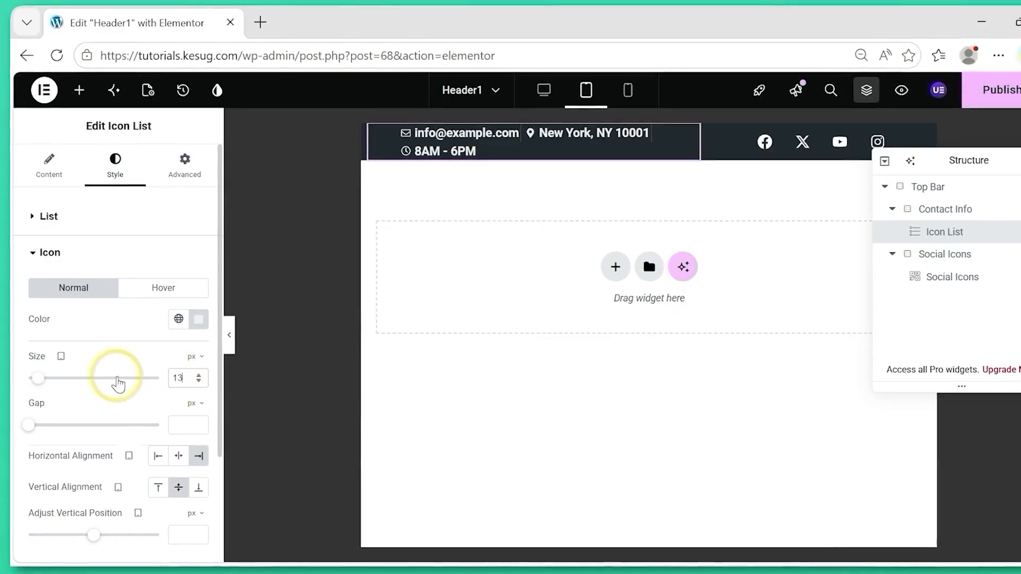
pyautogui.click(64, 257)
# Set the typography size of the contact Icon List's text to 12 px for tablet.
pyautogui.click(50, 288)
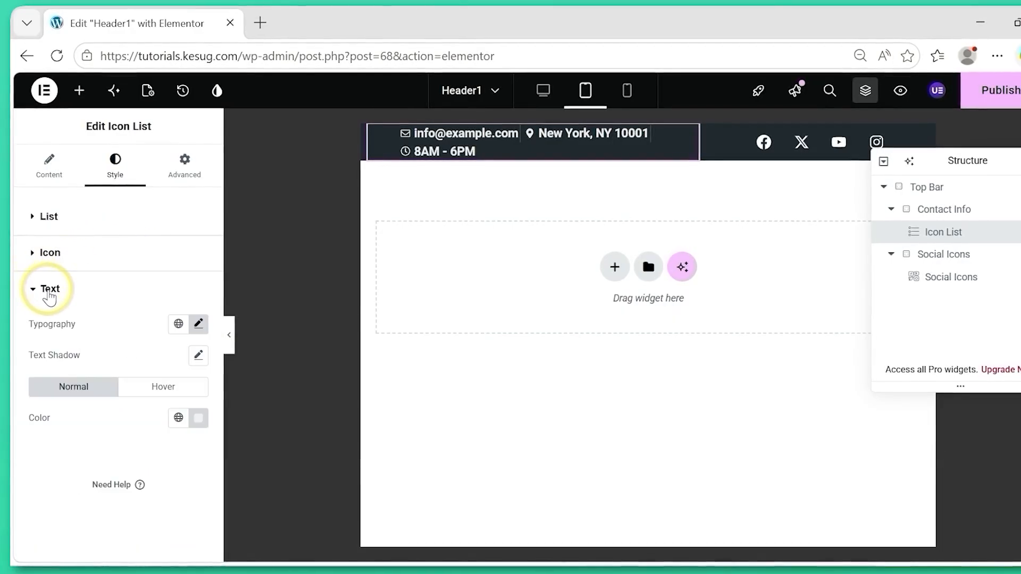
pyautogui.click(198, 326)
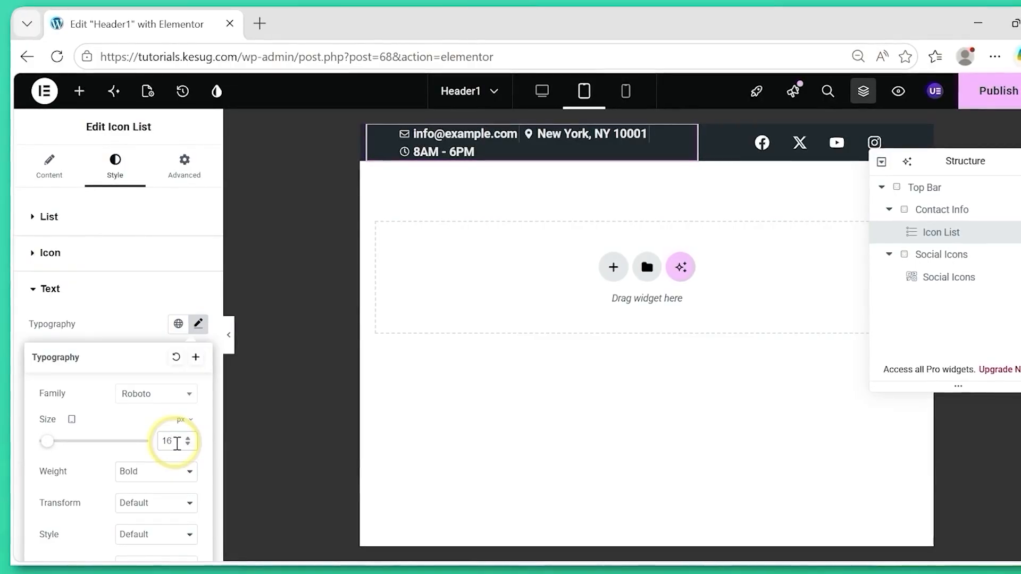
pyautogui.press('BackSpace')
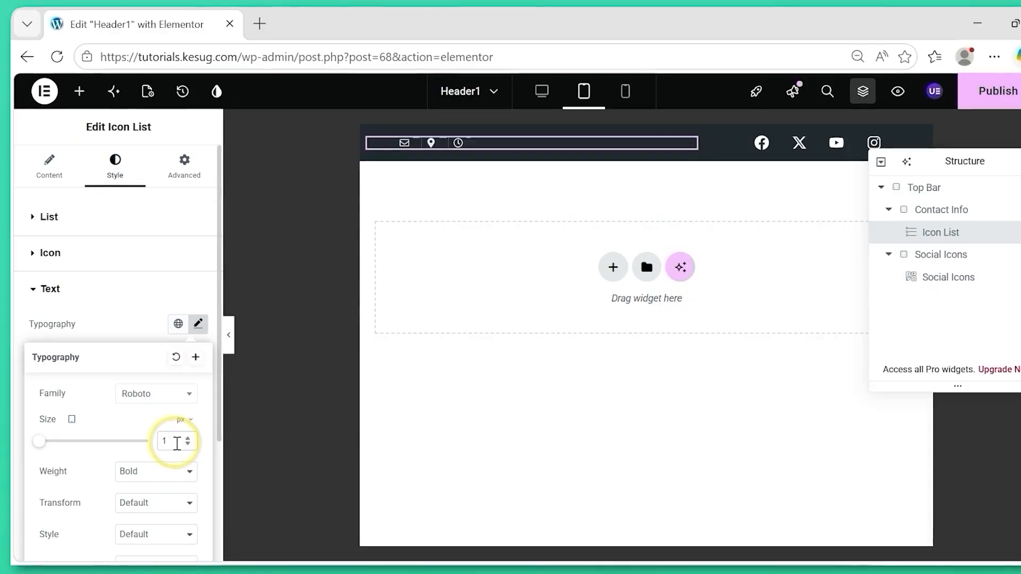
pyautogui.write('2')
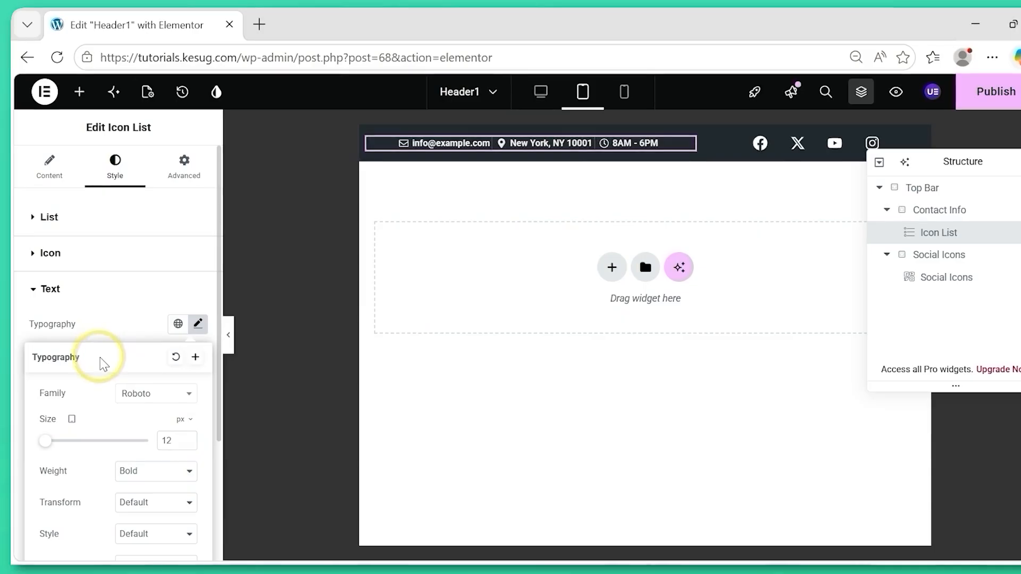
# Set the Social Icons widget's icon size to 15 px and spacing to 5 px for tablet, and publish the header.
pyautogui.click(945, 279)
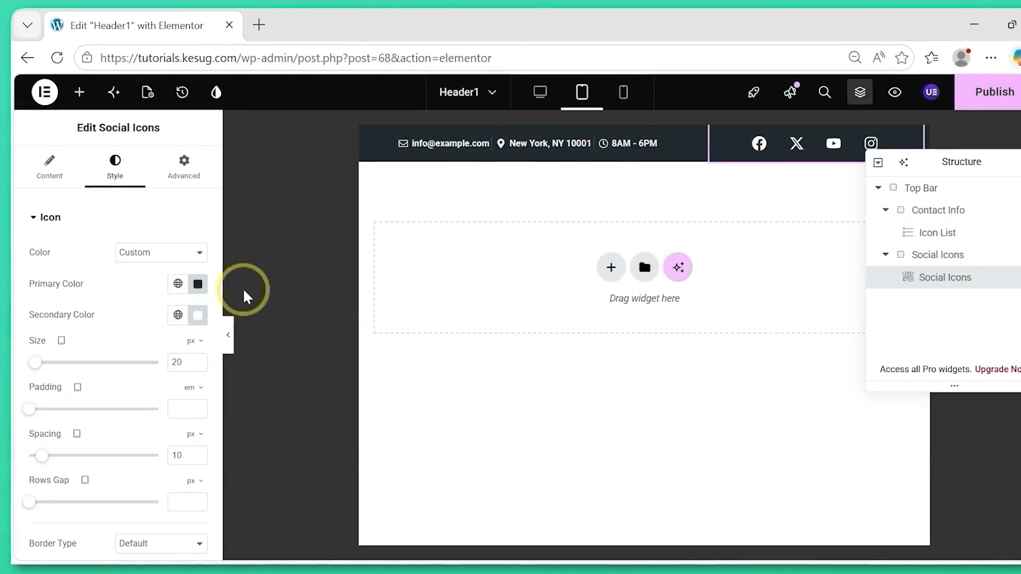
pyautogui.moveTo(189, 367); pyautogui.dragTo(162, 370)
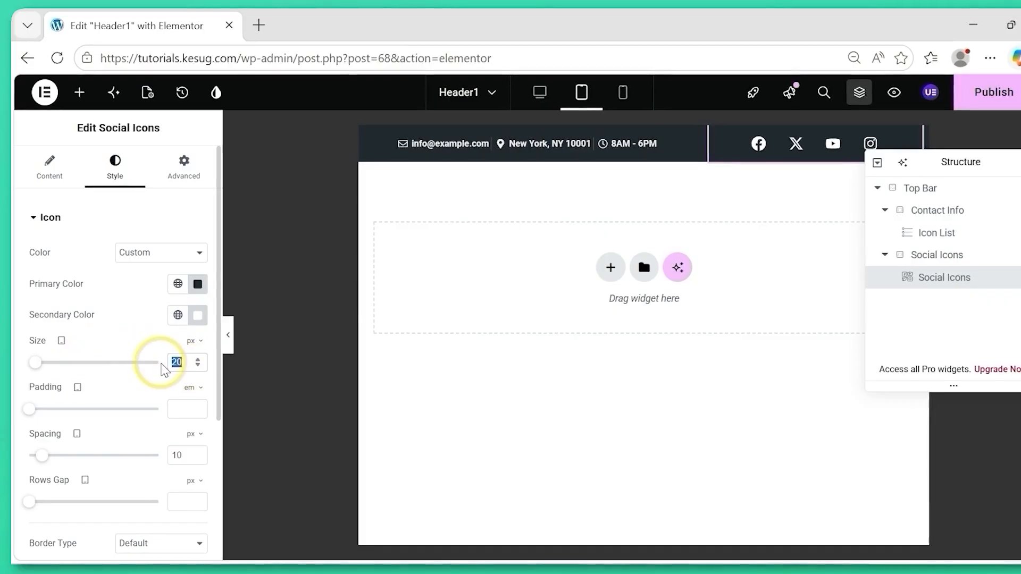
pyautogui.write('15')
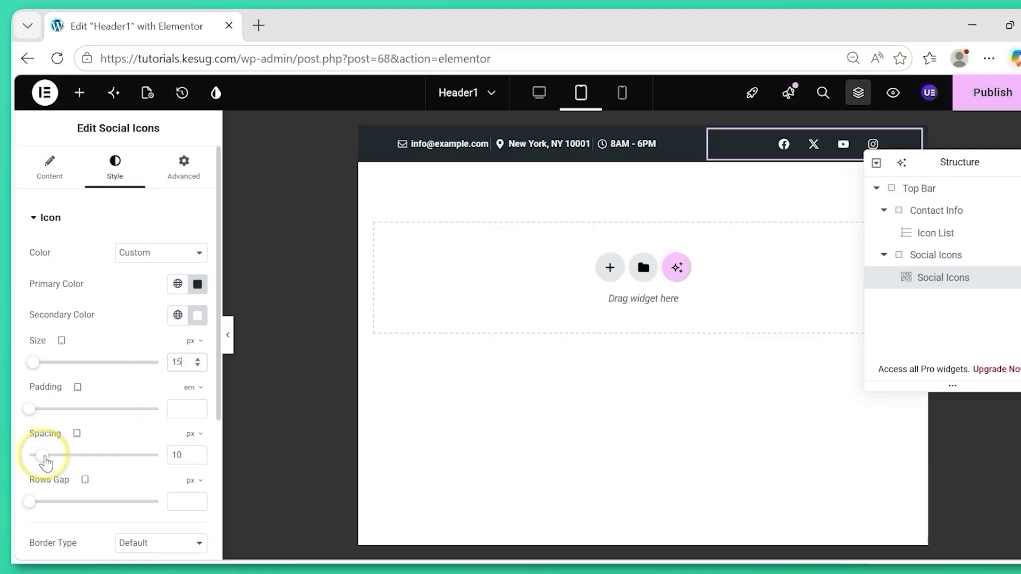
pyautogui.moveTo(41, 464); pyautogui.dragTo(40, 463)
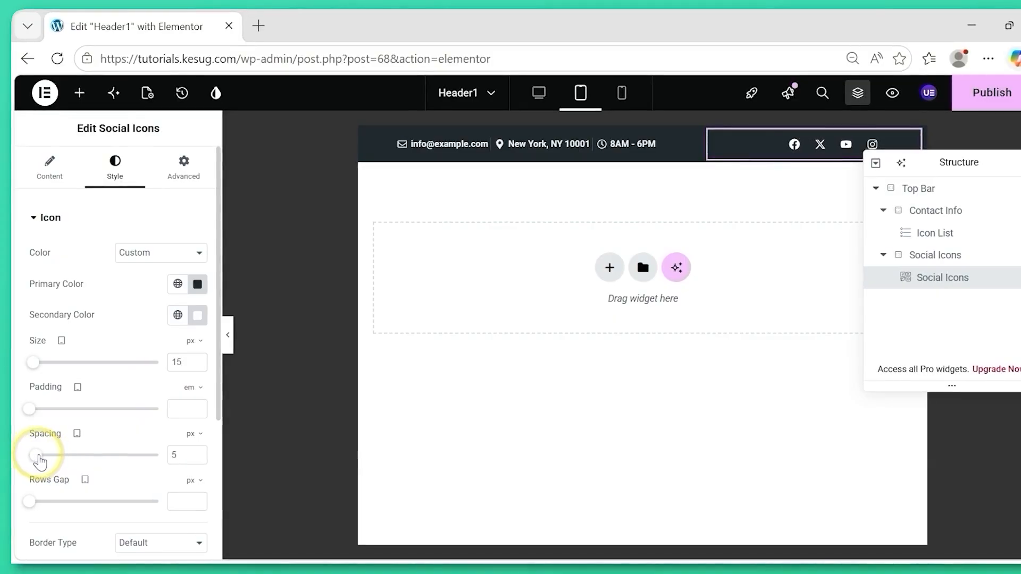
pyautogui.click(89, 221)
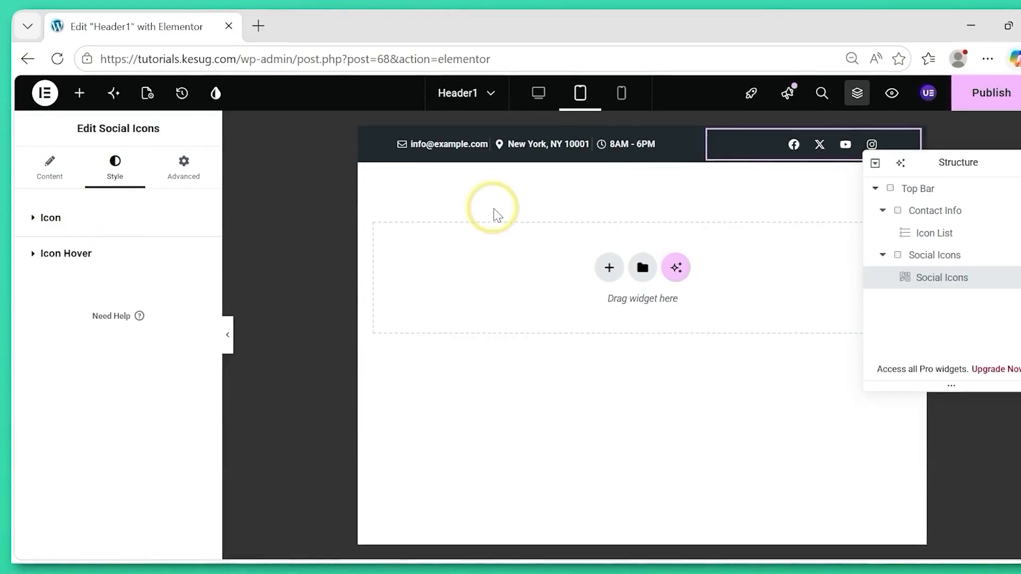
pyautogui.click(991, 96)
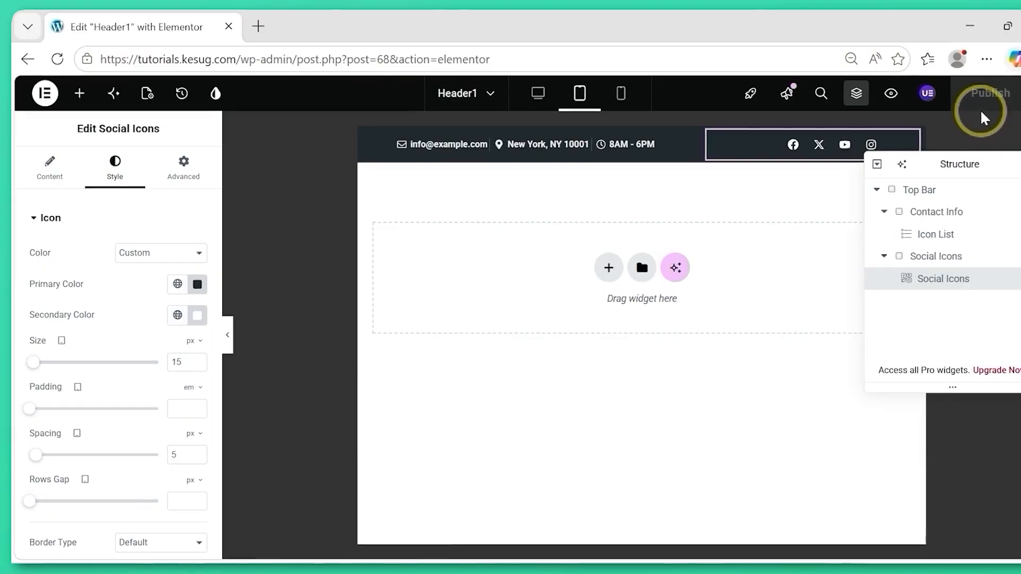
# Move the Structure window clear of the header and switch to the mobile portrait preview, widening its canvas slightly.
pyautogui.moveTo(960, 166); pyautogui.dragTo(939, 234)
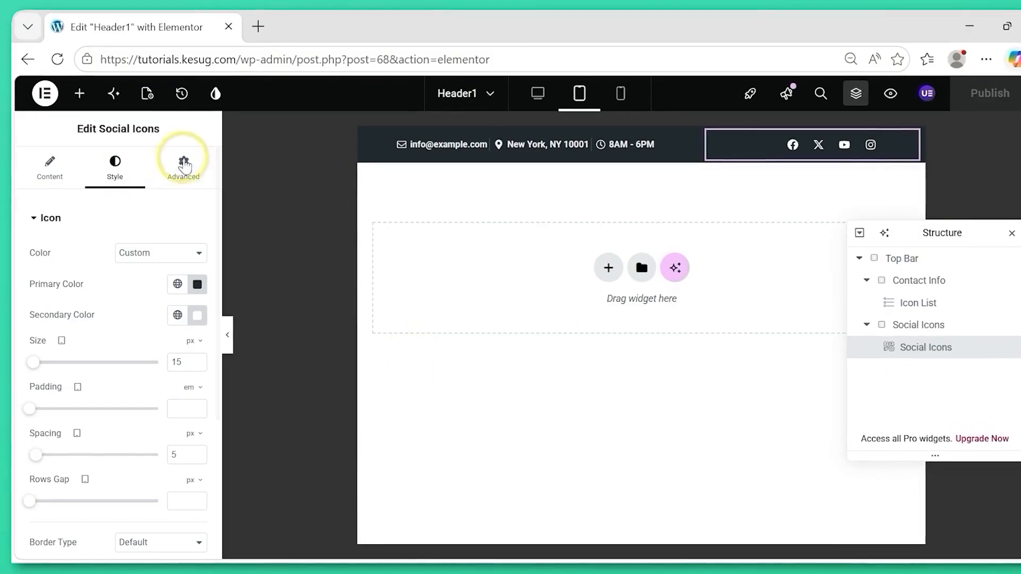
pyautogui.click(186, 181)
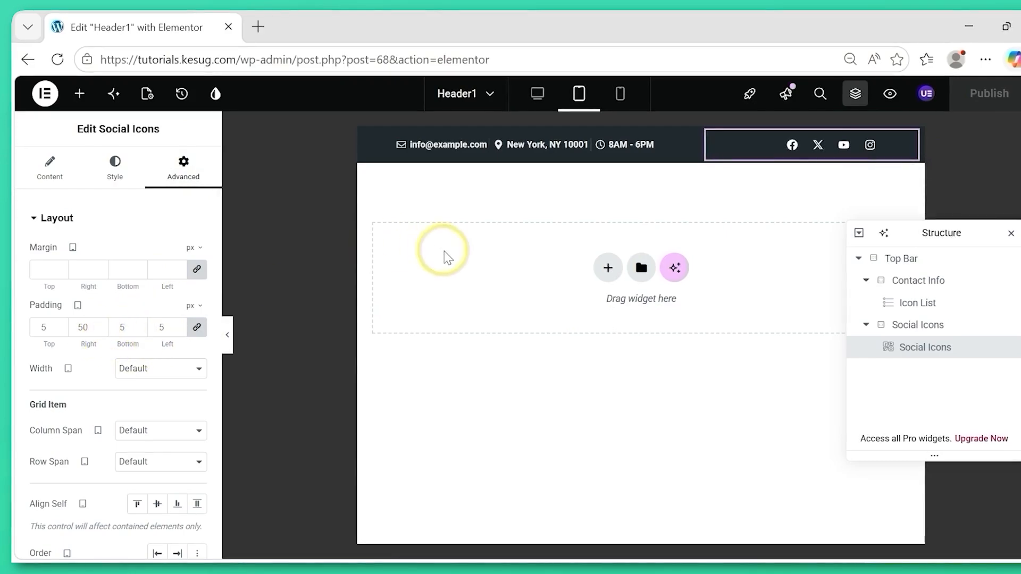
pyautogui.click(621, 95)
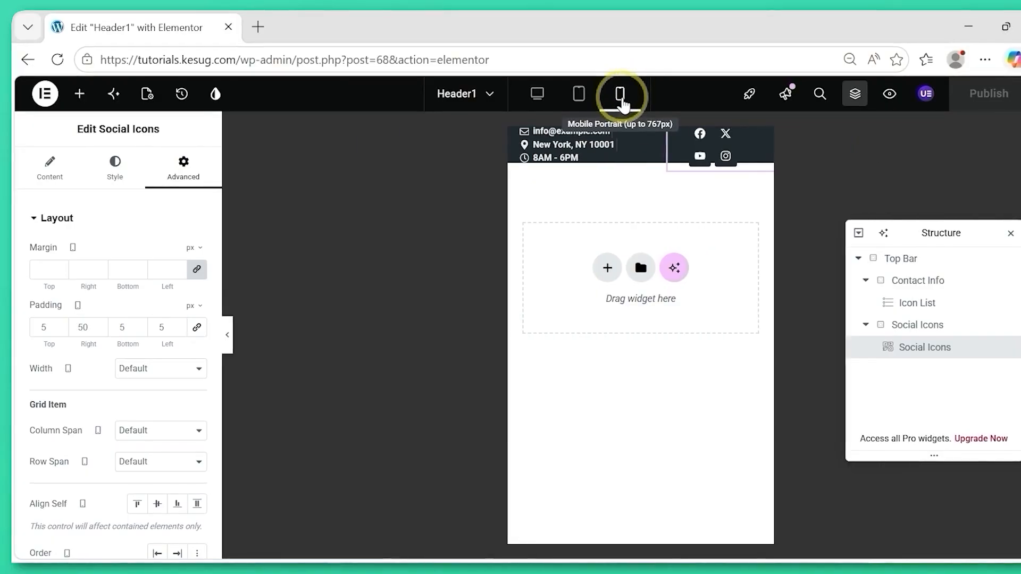
pyautogui.moveTo(509, 304); pyautogui.dragTo(463, 306)
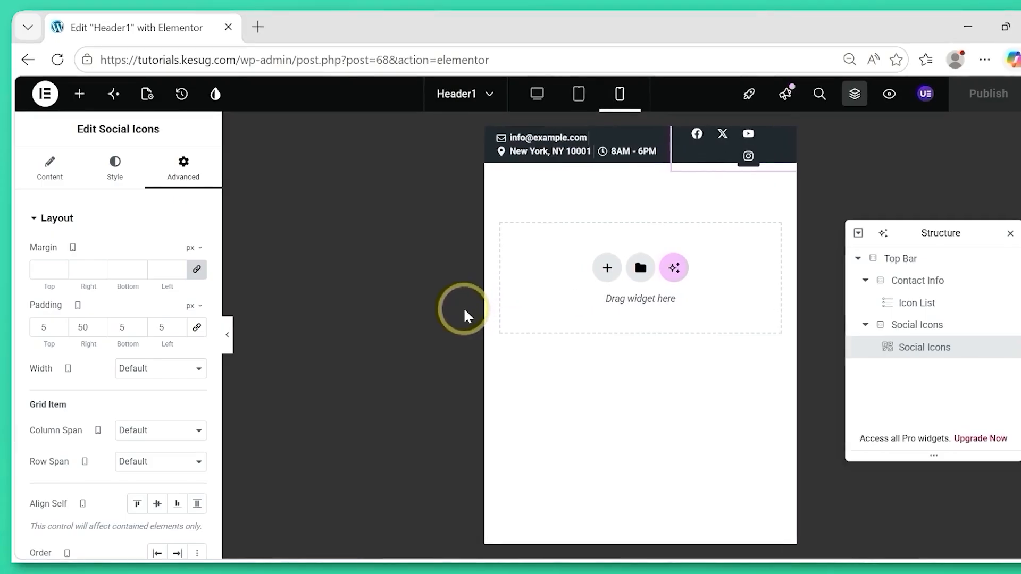
# Unlink the Contact Info flexbox's padding and set its right and left padding to 0 px in the mobile view.
pyautogui.click(905, 261)
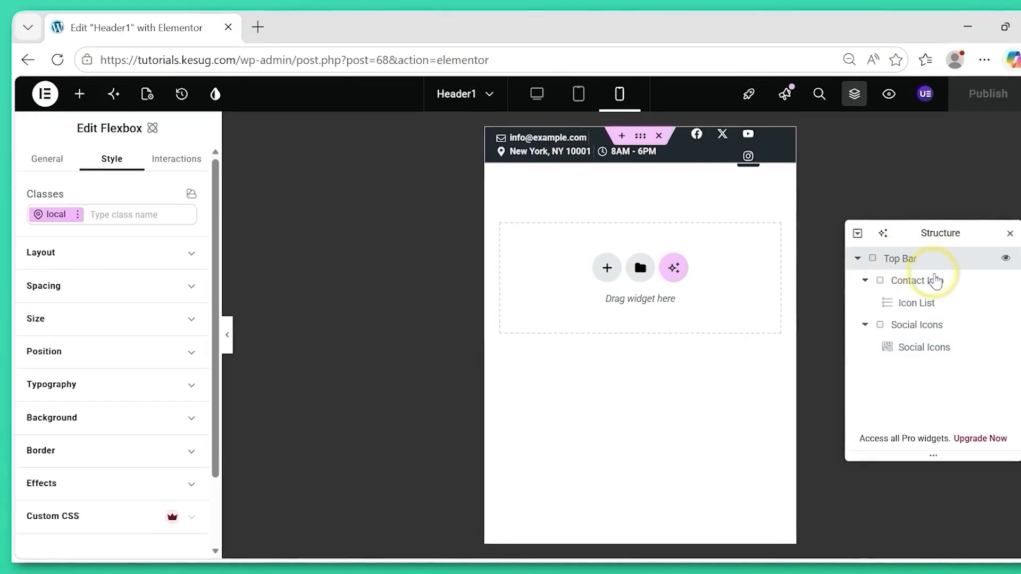
pyautogui.click(918, 282)
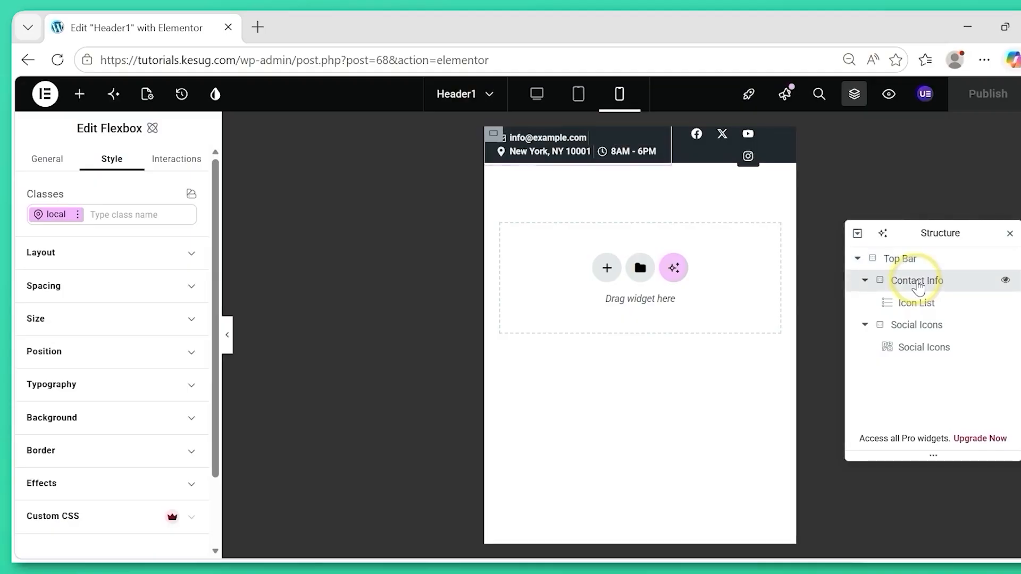
pyautogui.click(123, 294)
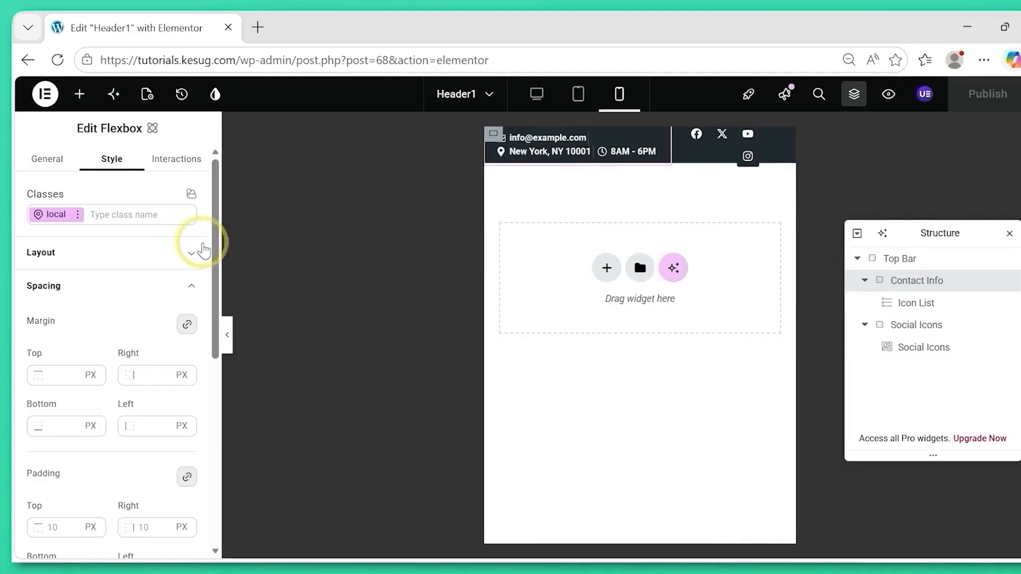
pyautogui.moveTo(214, 266); pyautogui.dragTo(214, 322)
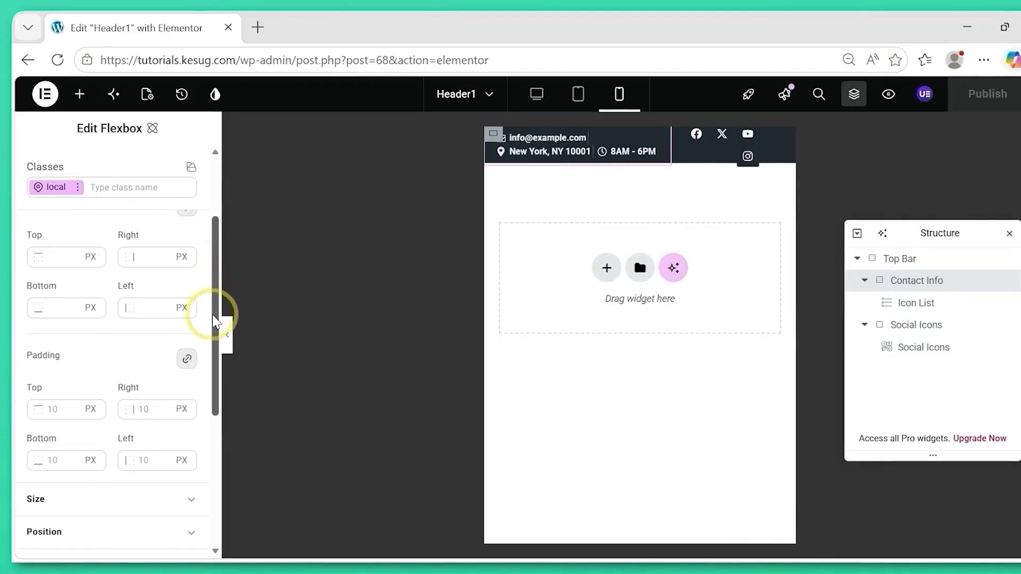
pyautogui.click(145, 412)
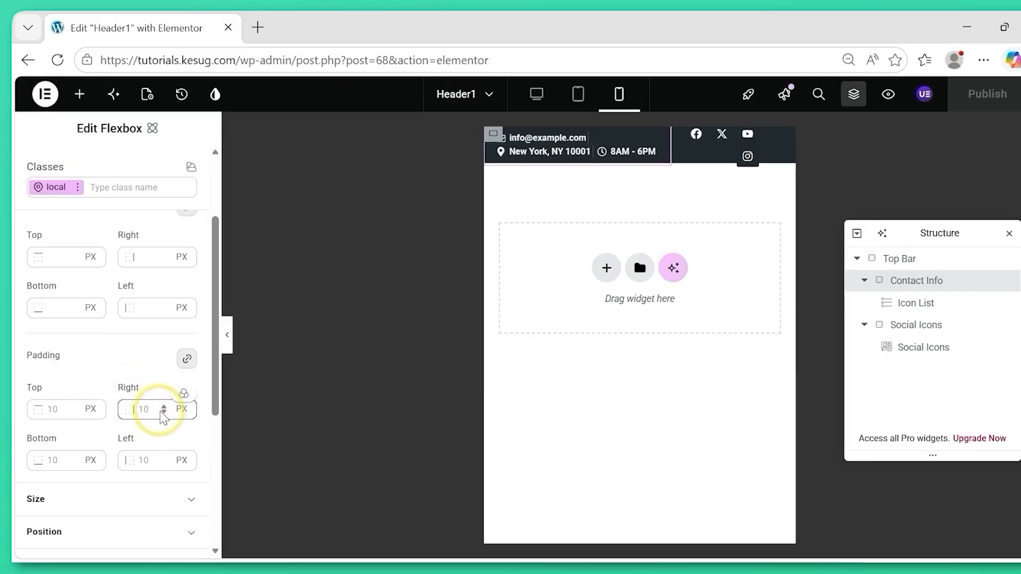
pyautogui.click(187, 361)
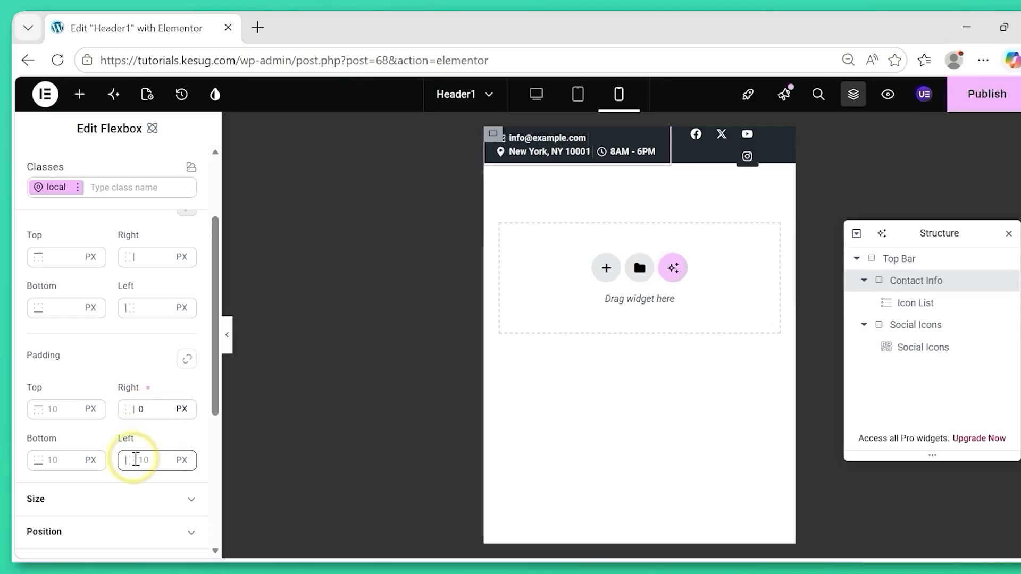
pyautogui.click(144, 459)
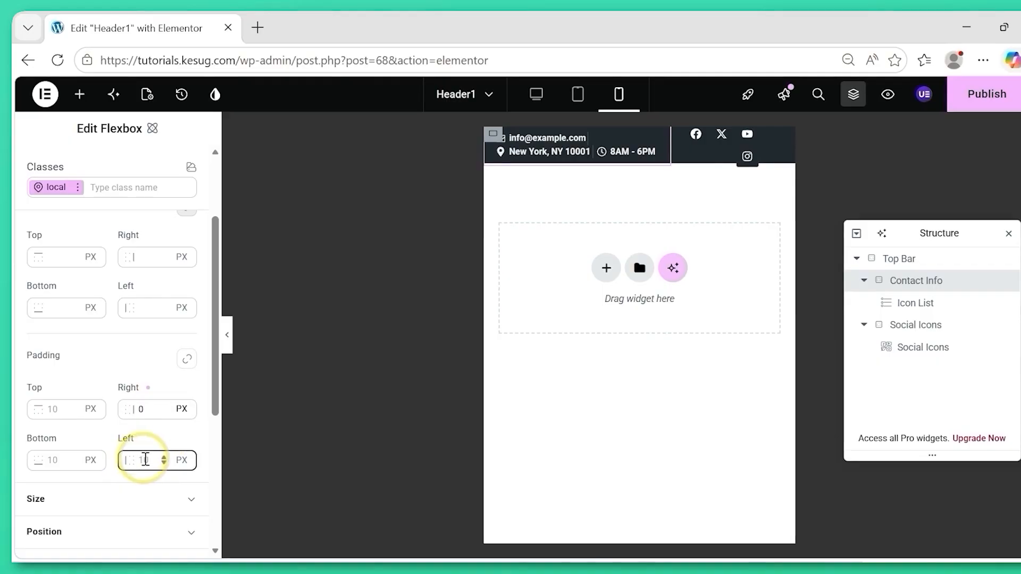
pyautogui.write('0')
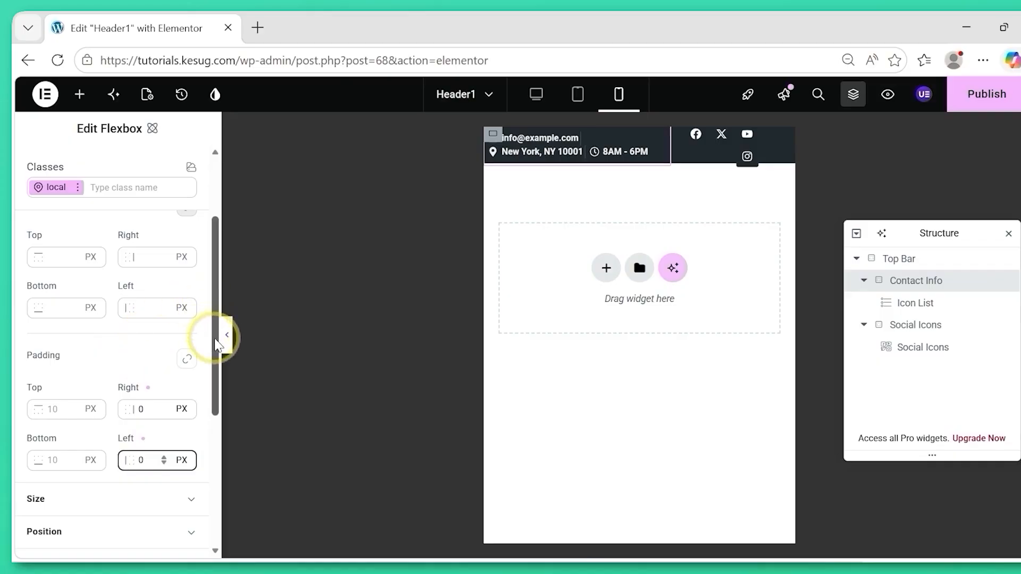
pyautogui.scroll(1, 213, 329)
pyautogui.scroll(1, 215, 319)
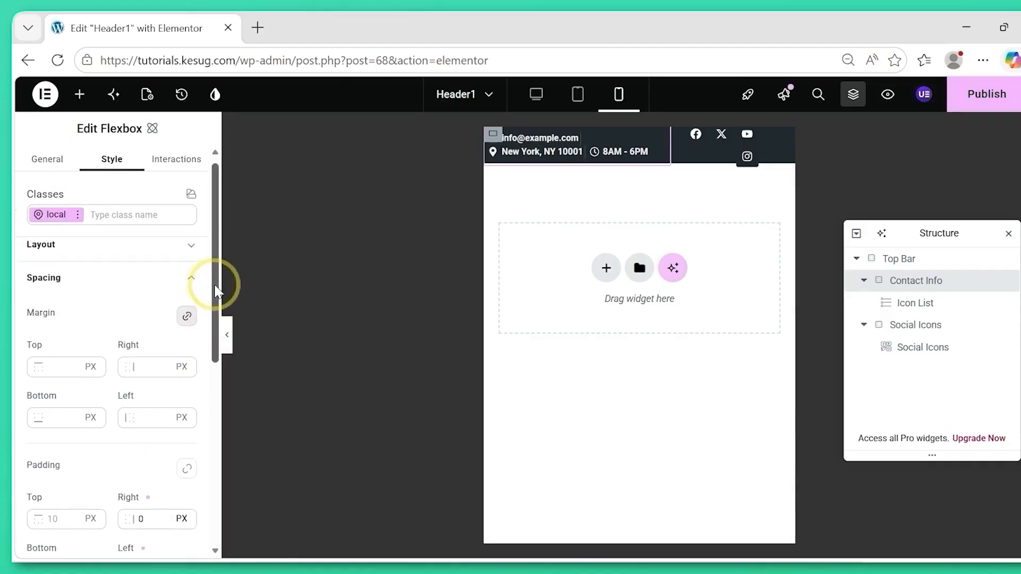
# Set the Contact Info flexbox's width to 75% in the mobile view.
pyautogui.click(119, 288)
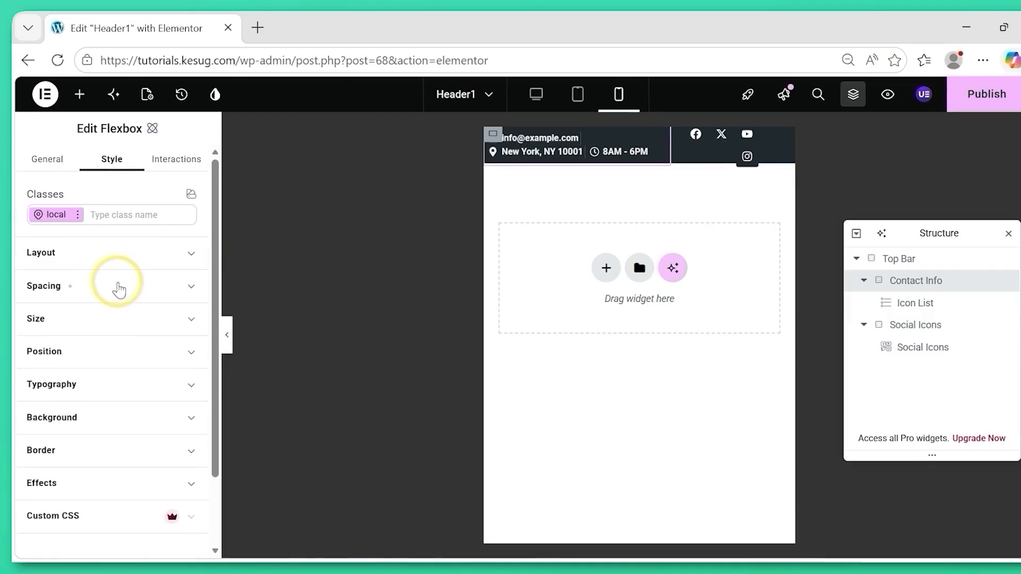
pyautogui.click(115, 321)
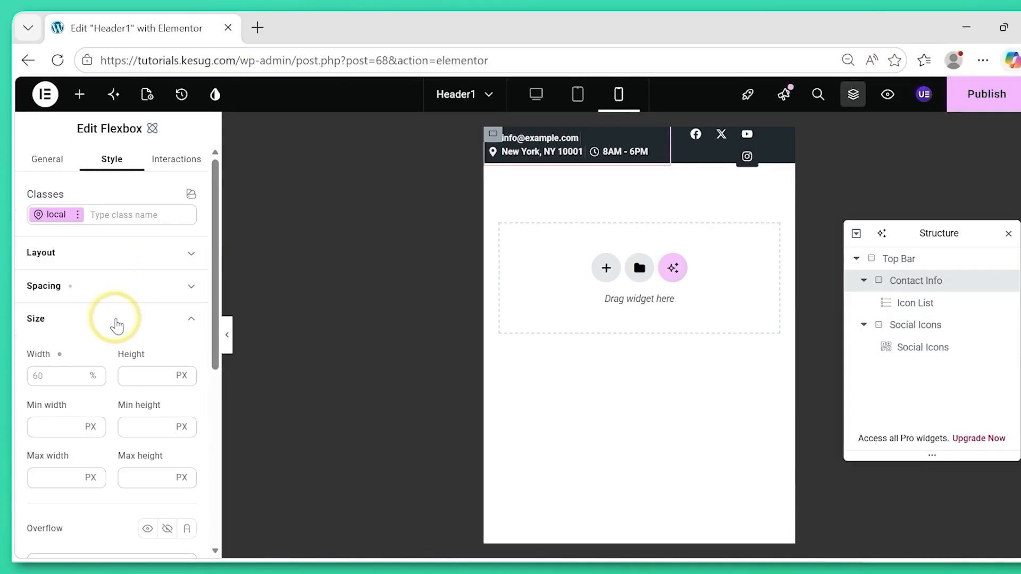
pyautogui.click(47, 378)
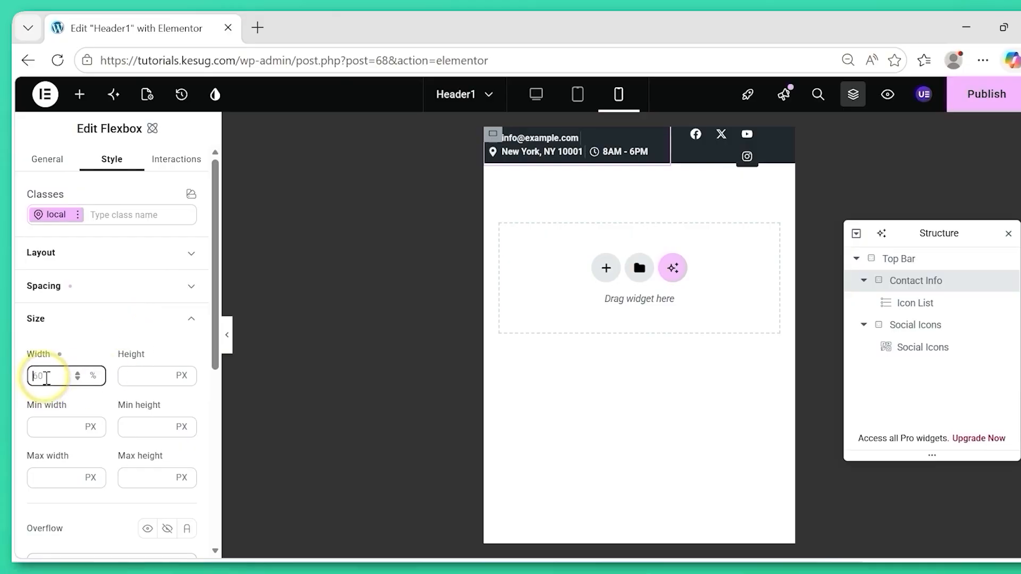
pyautogui.write('75')
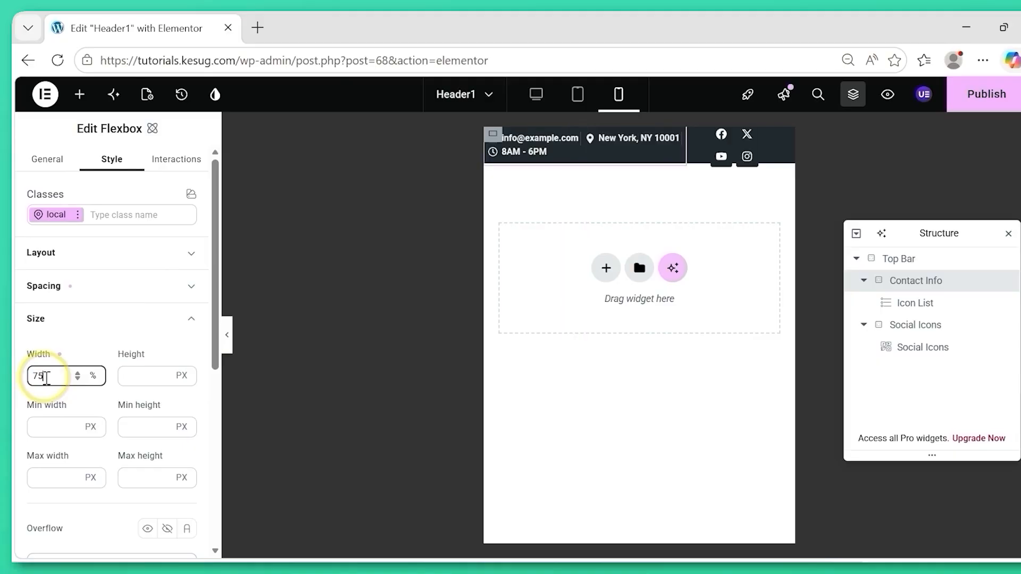
pyautogui.click(142, 322)
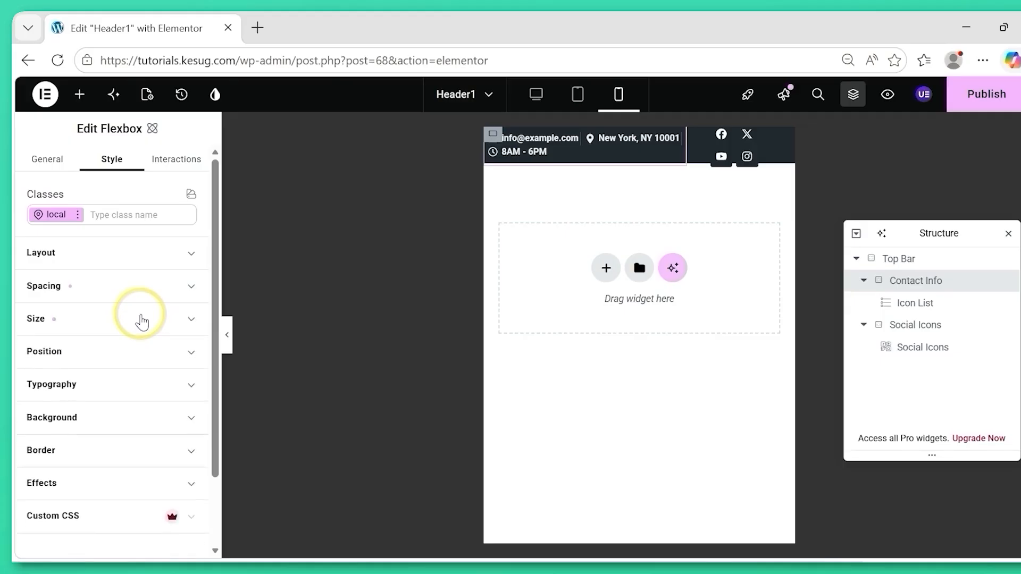
# Reduce the contact Icon List's space between items to 2 px for mobile.
pyautogui.click(916, 304)
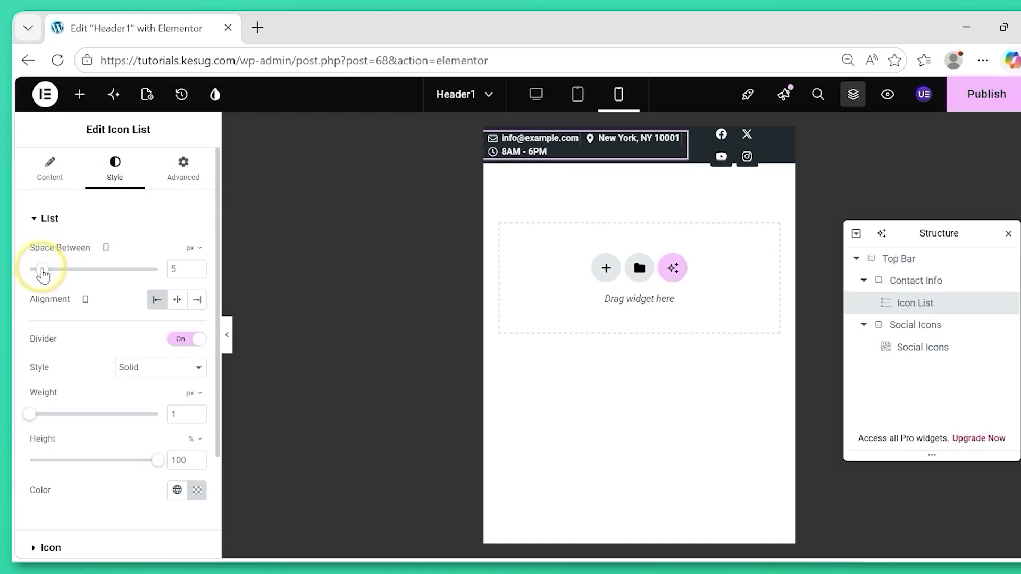
pyautogui.moveTo(43, 276); pyautogui.dragTo(37, 275)
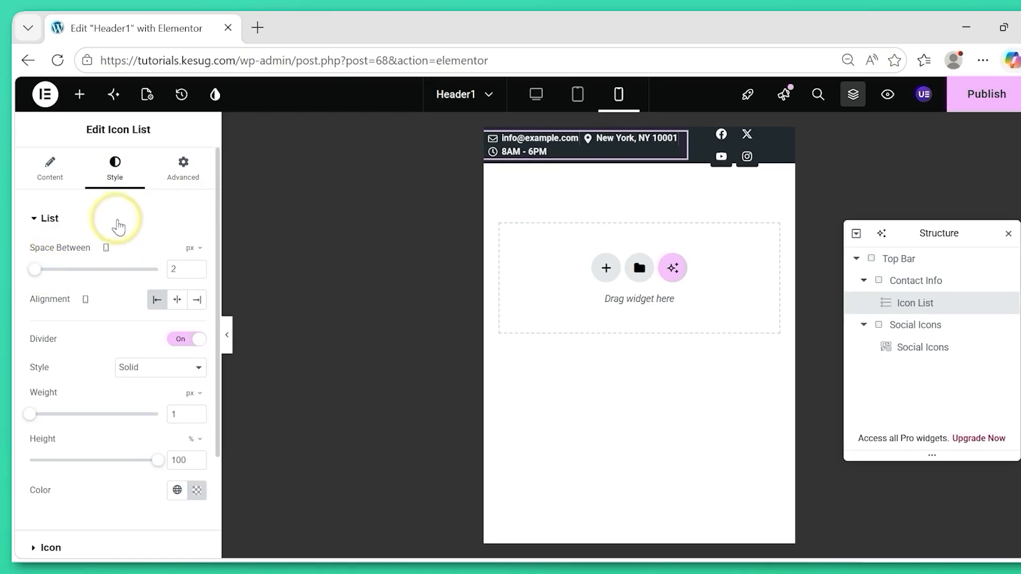
pyautogui.click(95, 219)
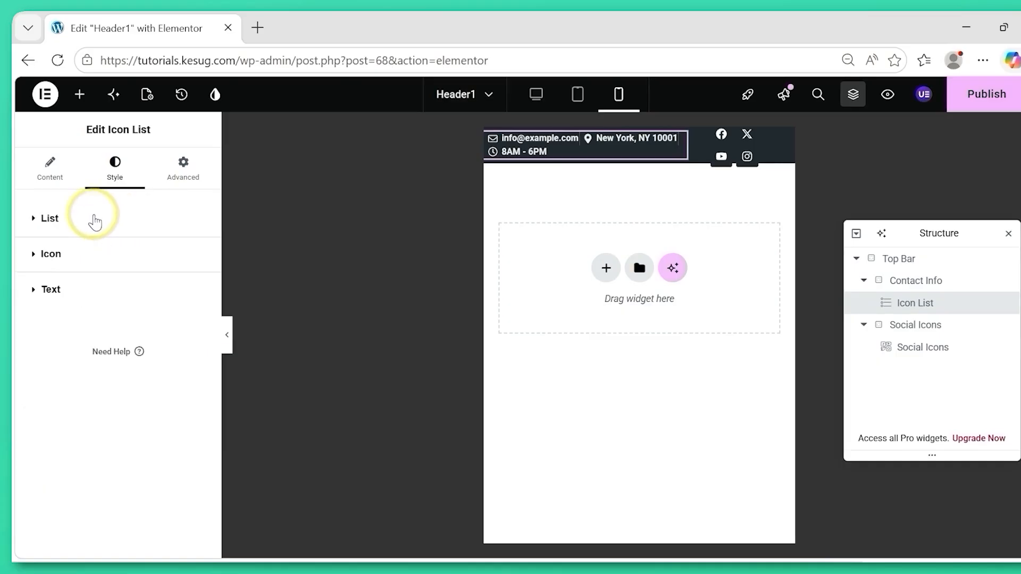
# Set the contact Icon List's icon size to 8 px for mobile.
pyautogui.click(47, 255)
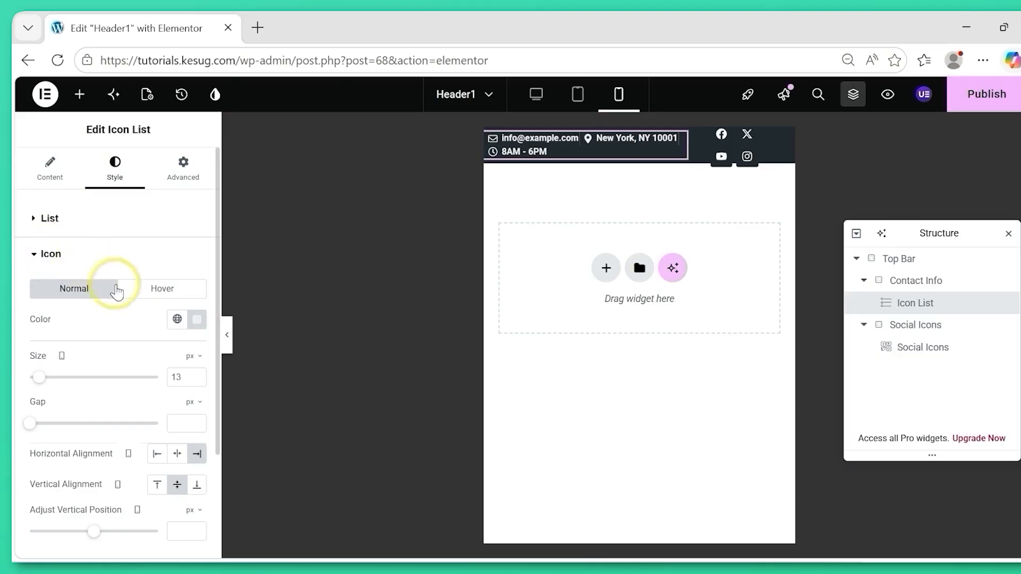
pyautogui.click(188, 378)
pyautogui.press('BackSpace')
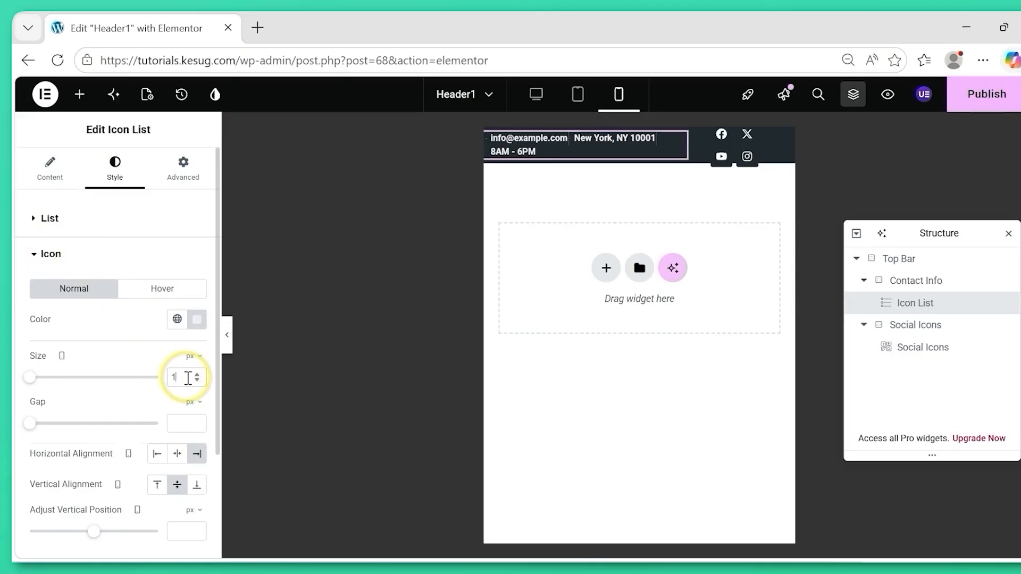
pyautogui.press('BackSpace')
pyautogui.write('8')
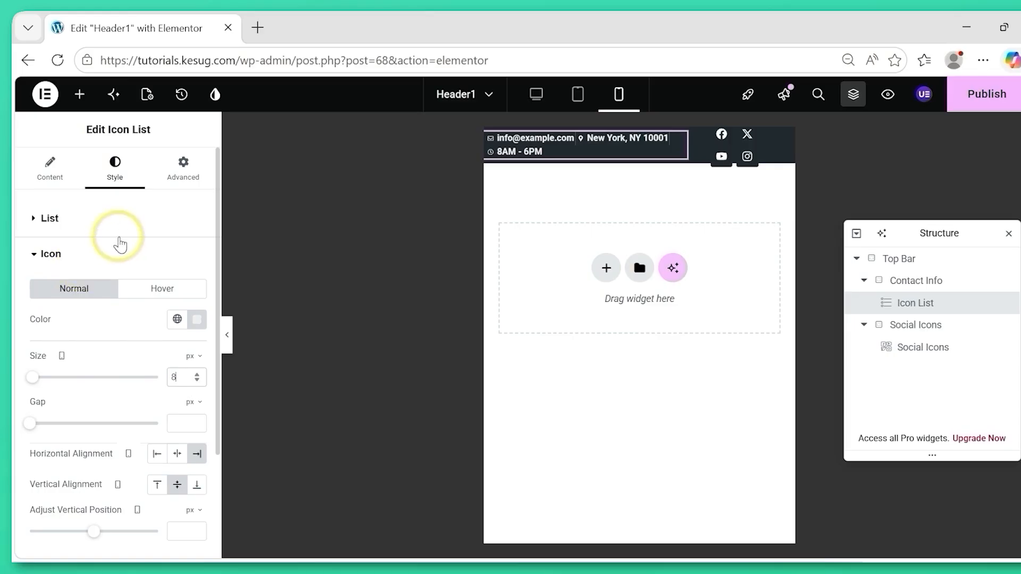
pyautogui.click(108, 258)
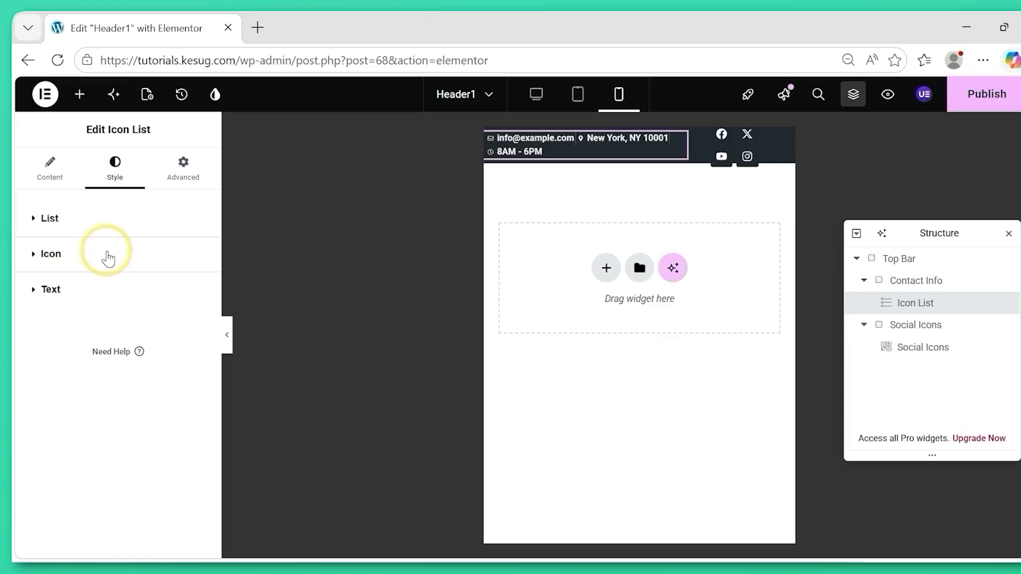
# Set the typography size of the contact Icon List's text to 9 px for mobile.
pyautogui.click(52, 301)
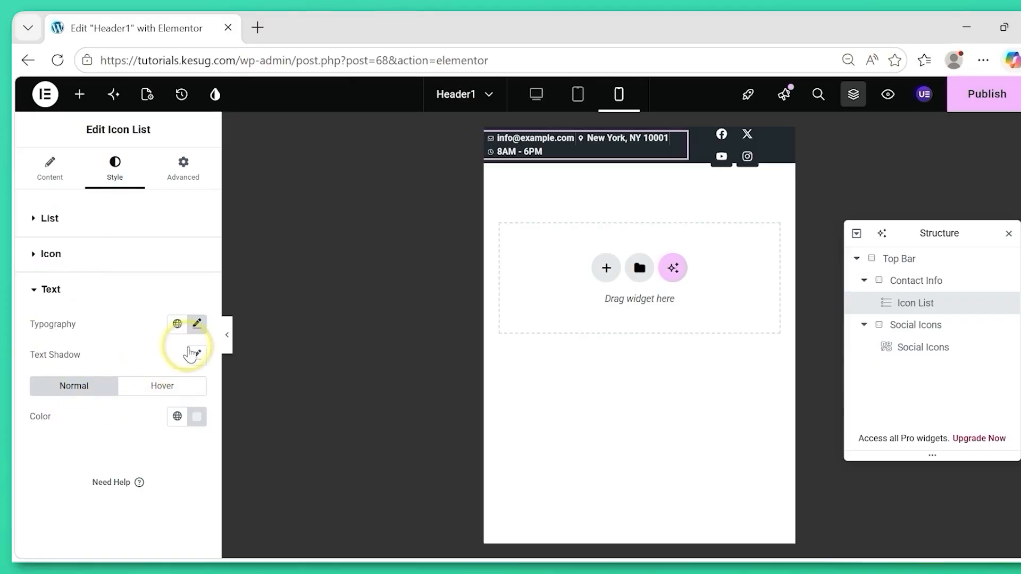
pyautogui.click(197, 326)
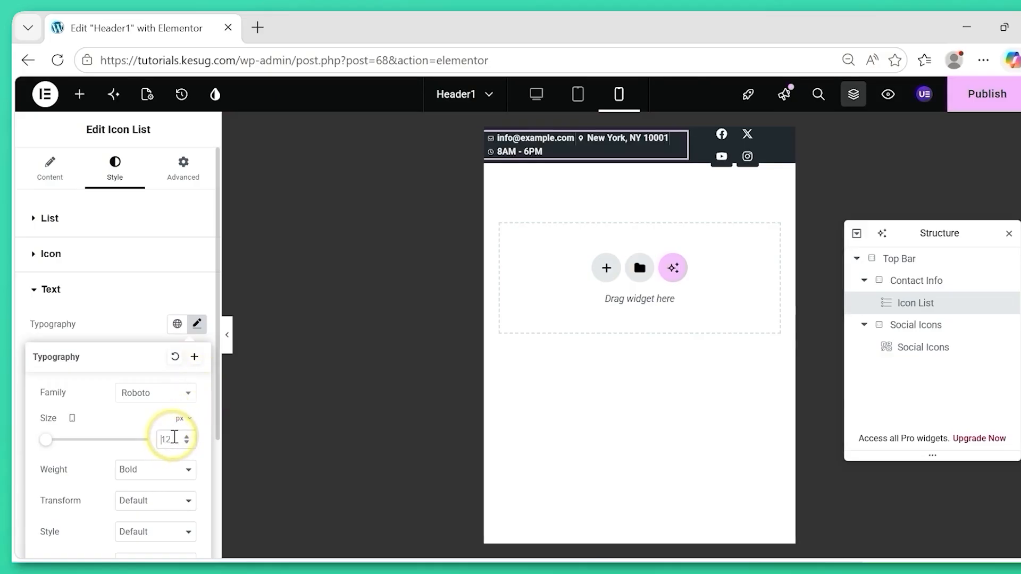
pyautogui.write('9')
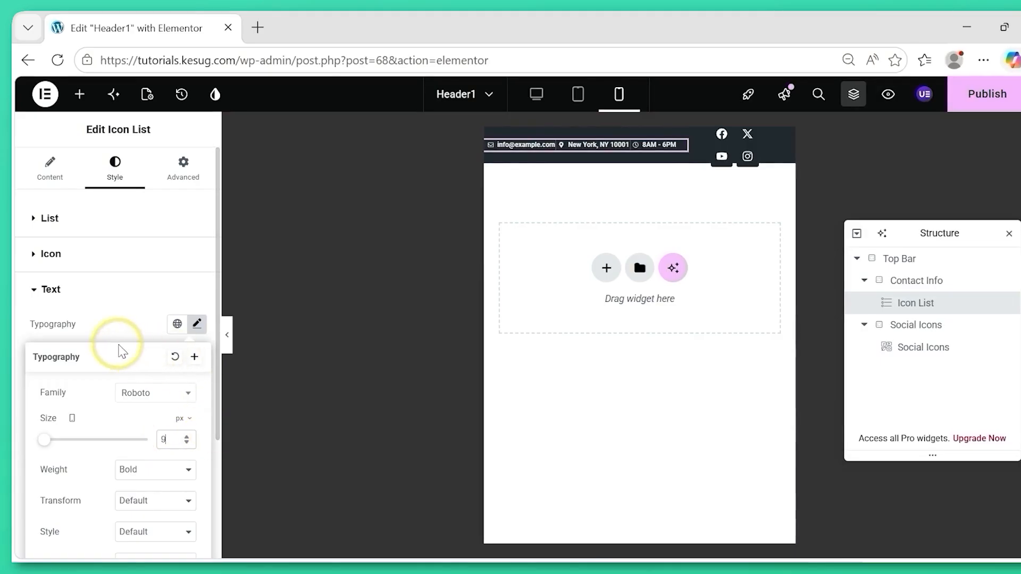
pyautogui.click(31, 317)
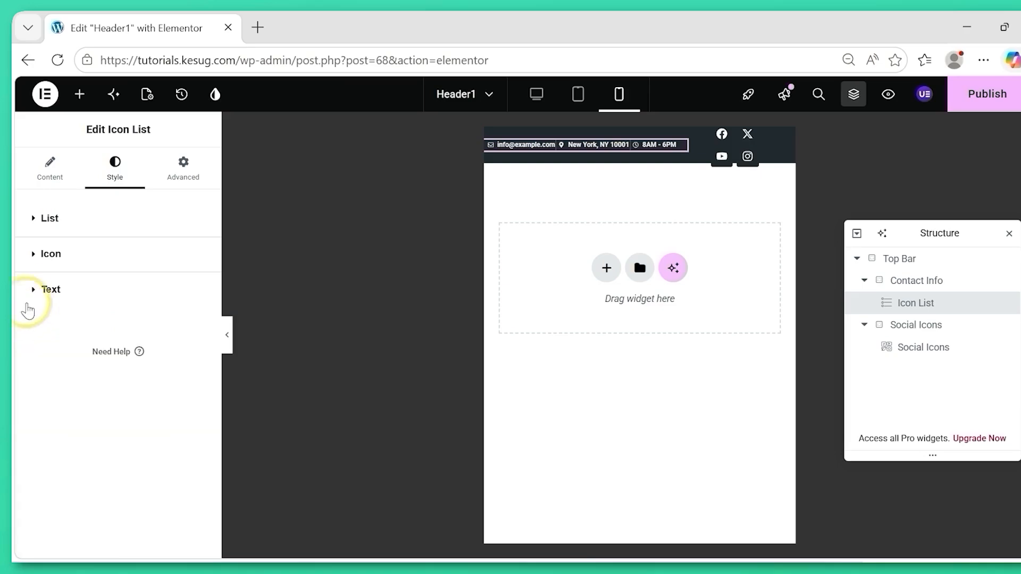
# Change the contact Icon List's normal text color to white, #FFFFFF.
pyautogui.click(35, 292)
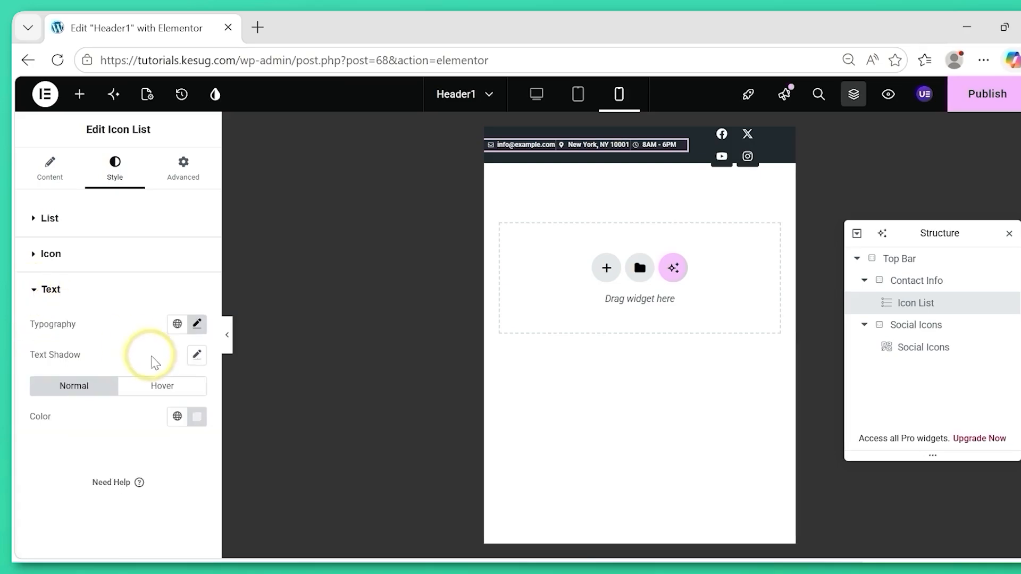
pyautogui.click(197, 420)
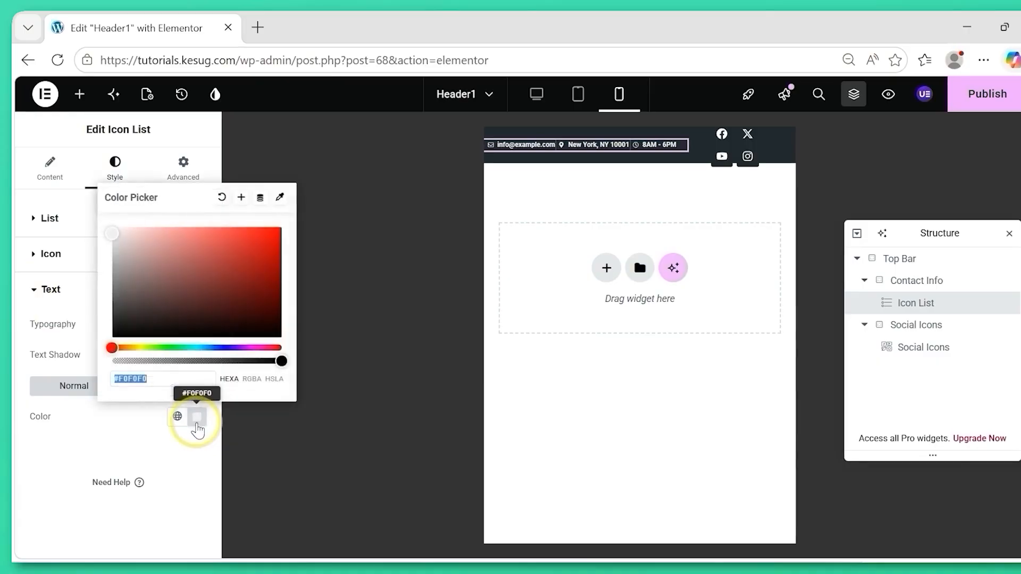
pyautogui.moveTo(114, 236); pyautogui.dragTo(84, 198)
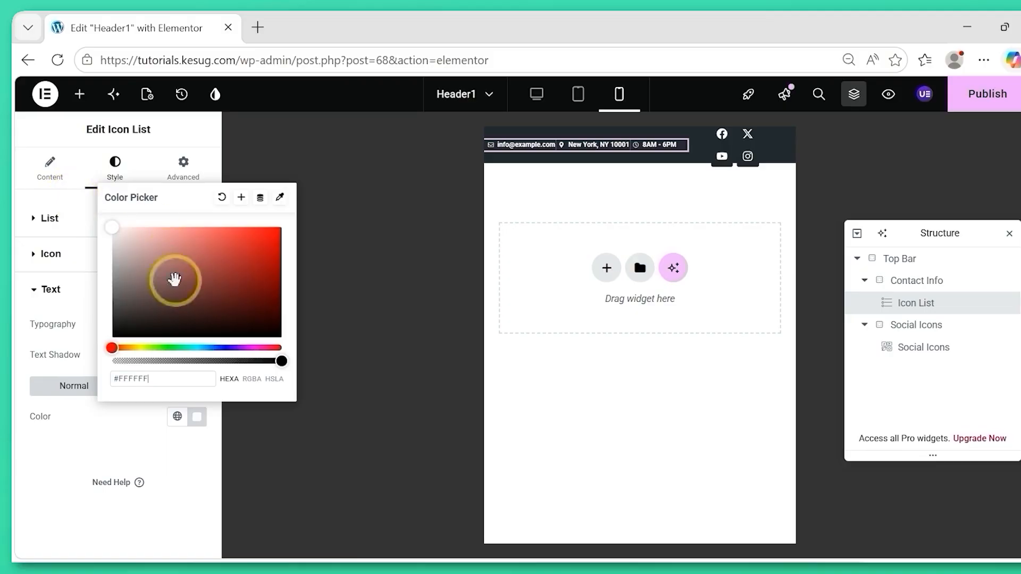
pyautogui.click(43, 461)
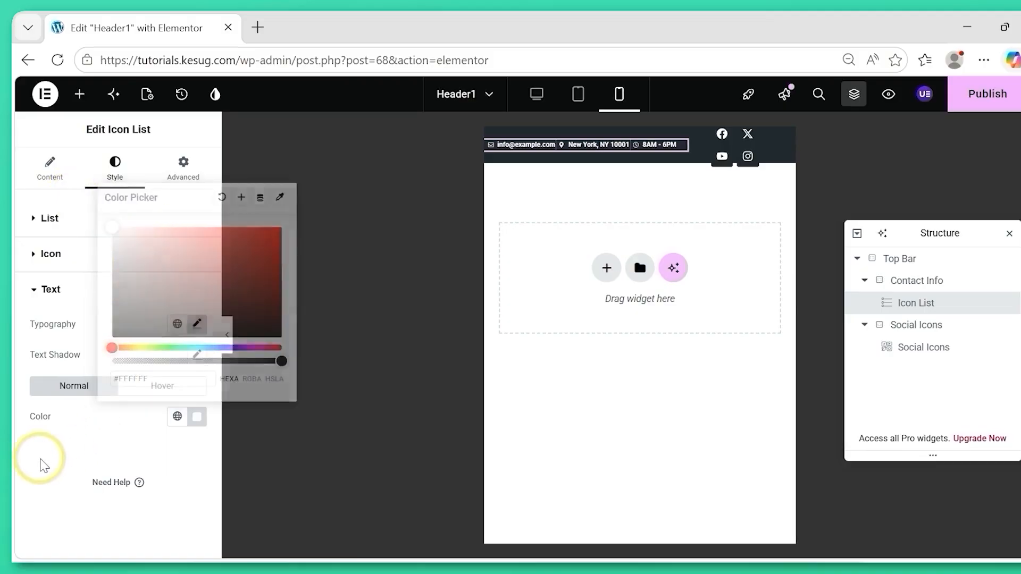
pyautogui.click(51, 291)
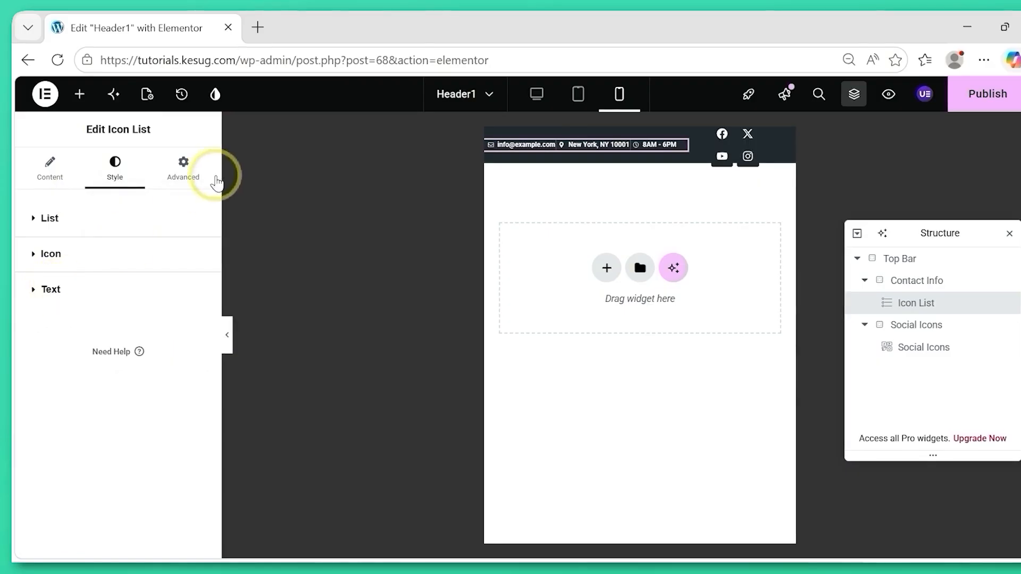
# Set the contact Icon List's left padding to 3 px for mobile.
pyautogui.click(180, 171)
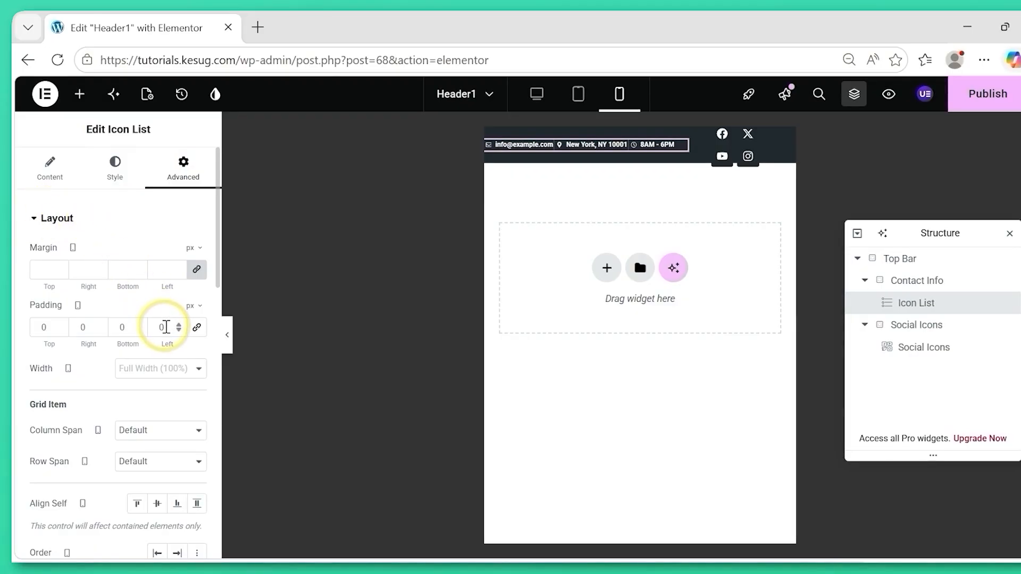
pyautogui.write('3')
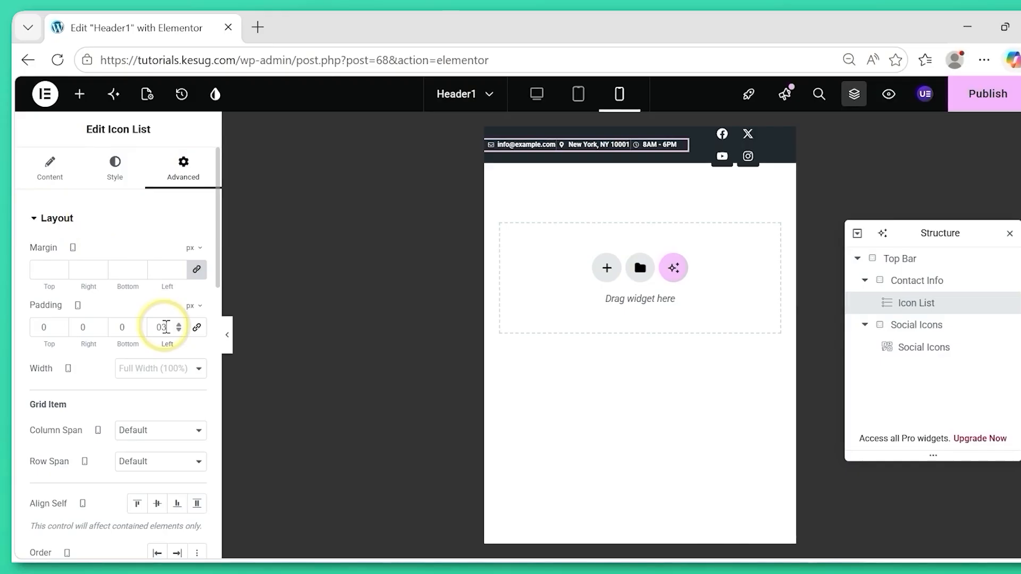
pyautogui.click(69, 219)
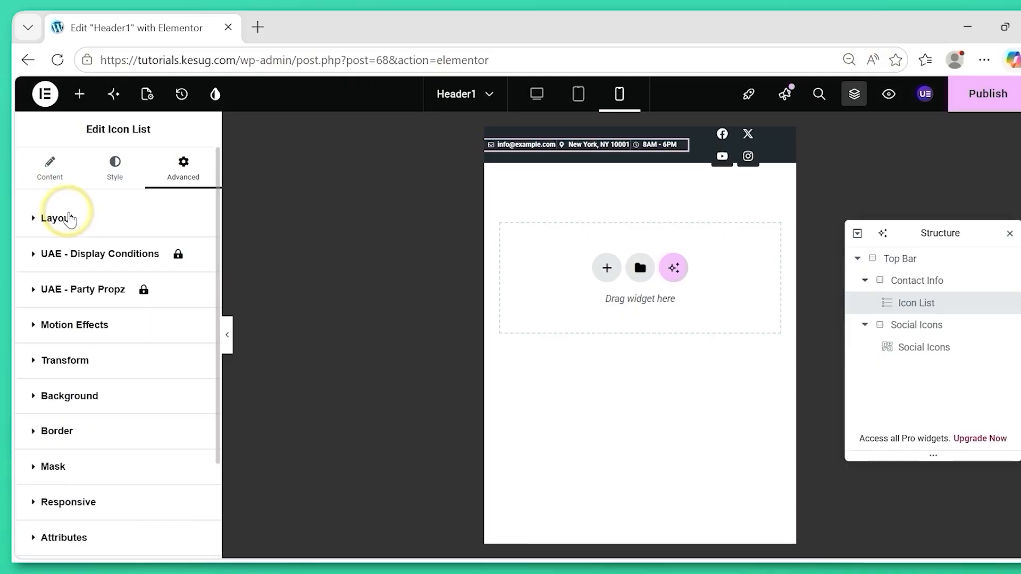
pyautogui.click(70, 219)
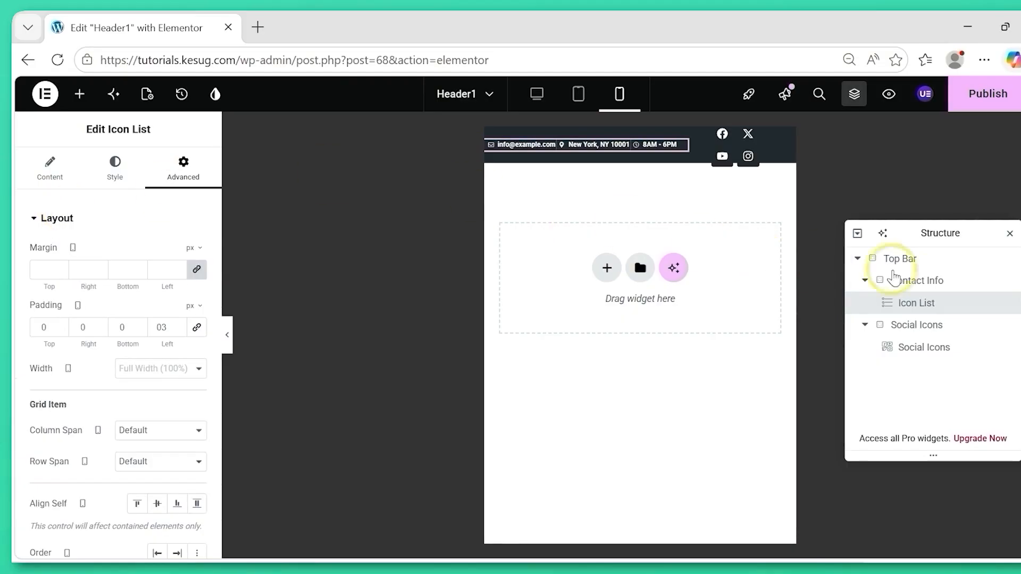
# Set the Social Icons flexbox's width to 25% in the mobile view.
pyautogui.click(919, 326)
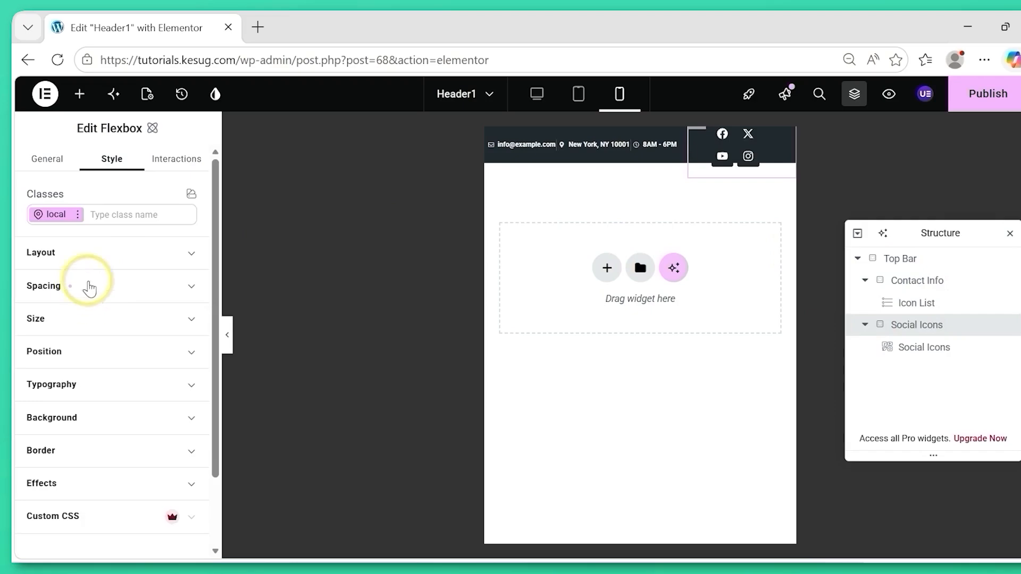
pyautogui.click(99, 321)
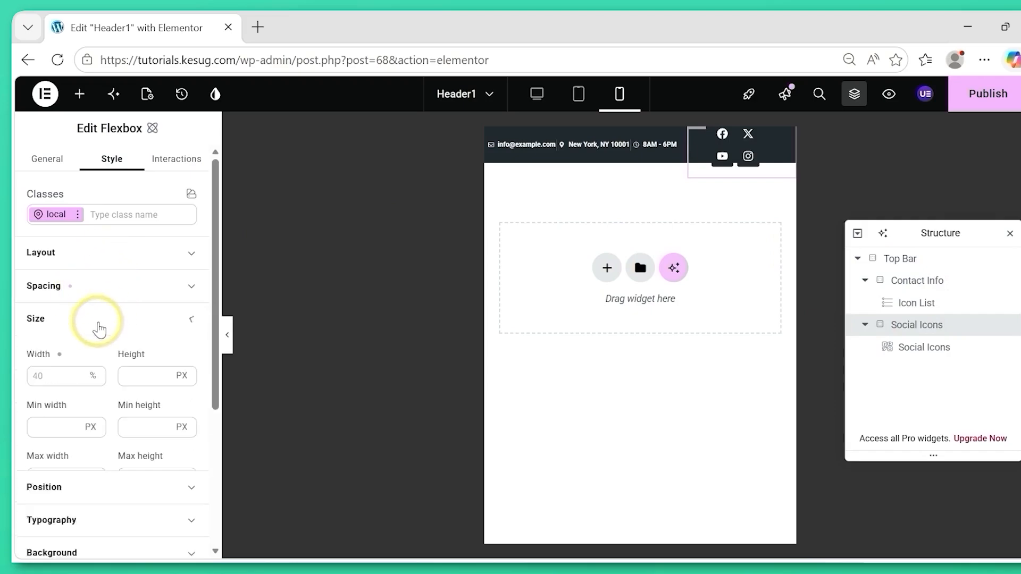
pyautogui.click(45, 378)
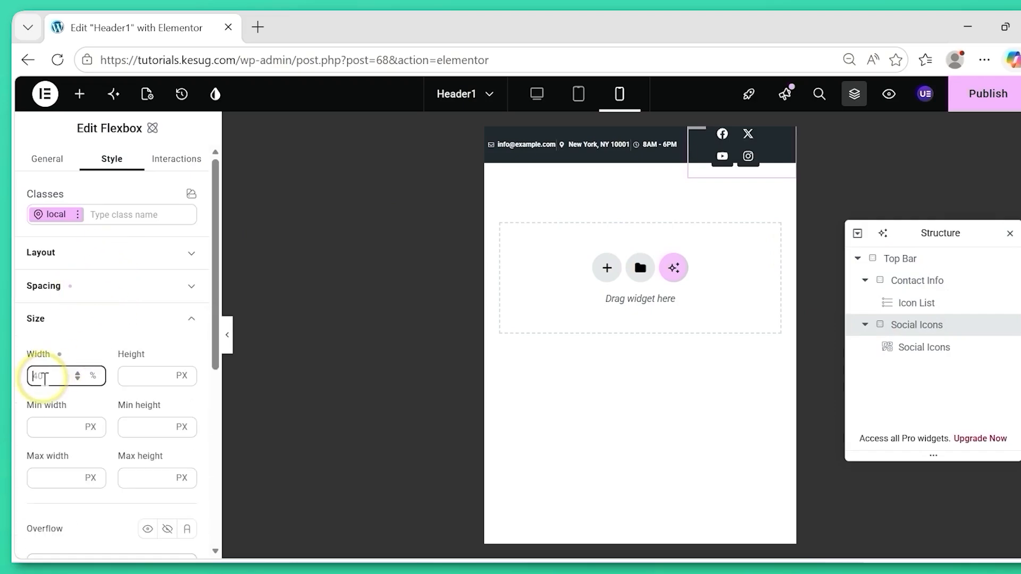
pyautogui.write('25')
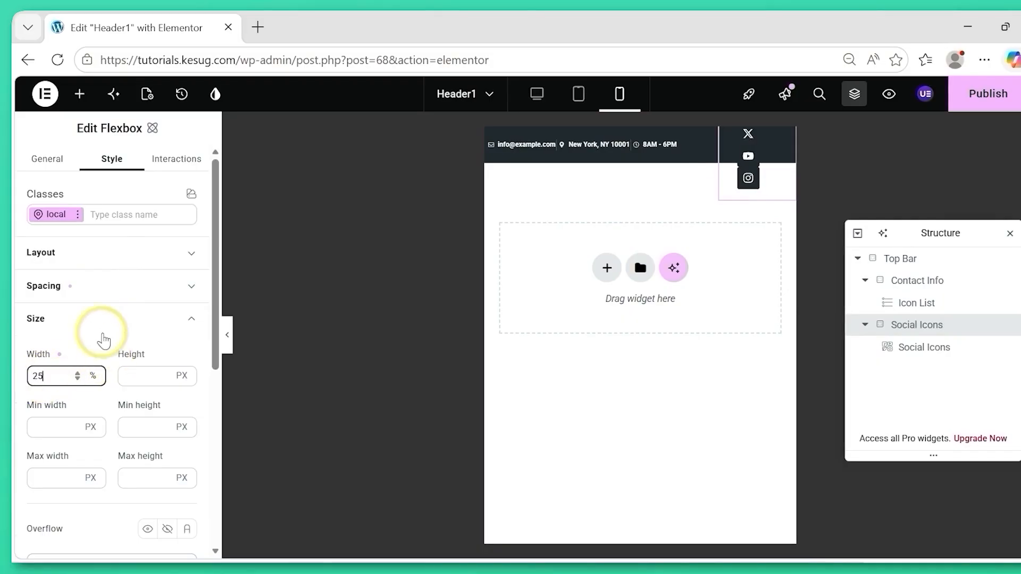
pyautogui.click(86, 318)
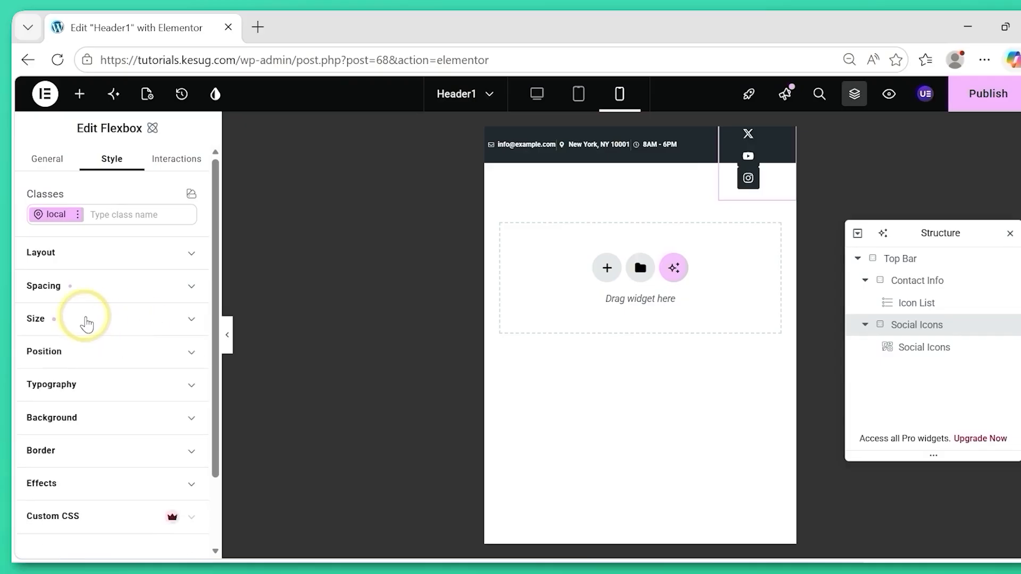
# Set the Social Icons flexbox's left and right padding to 0 px for mobile, leaving the top and bottom padding at their defaults.
pyautogui.click(133, 287)
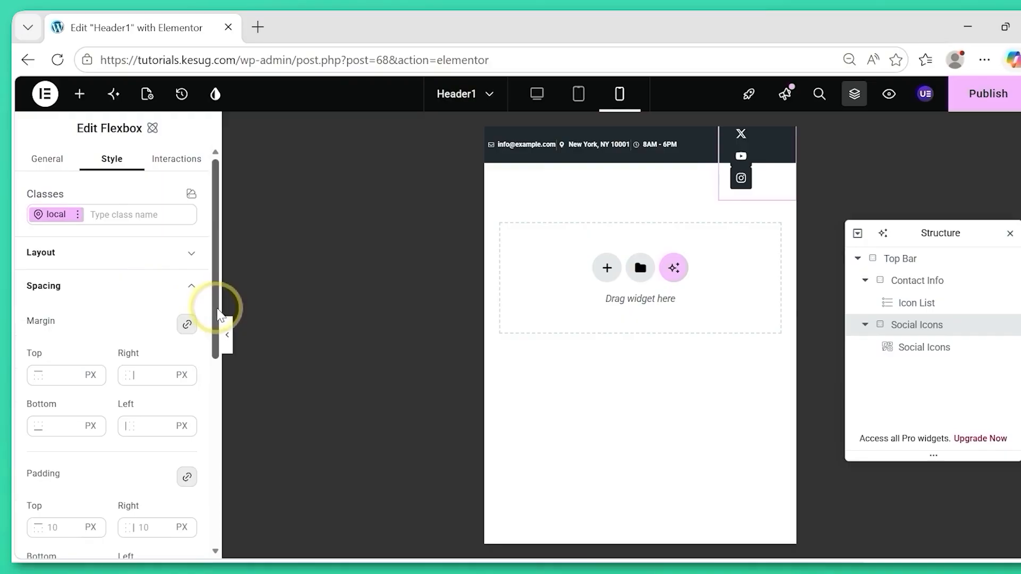
pyautogui.moveTo(218, 311); pyautogui.dragTo(213, 376)
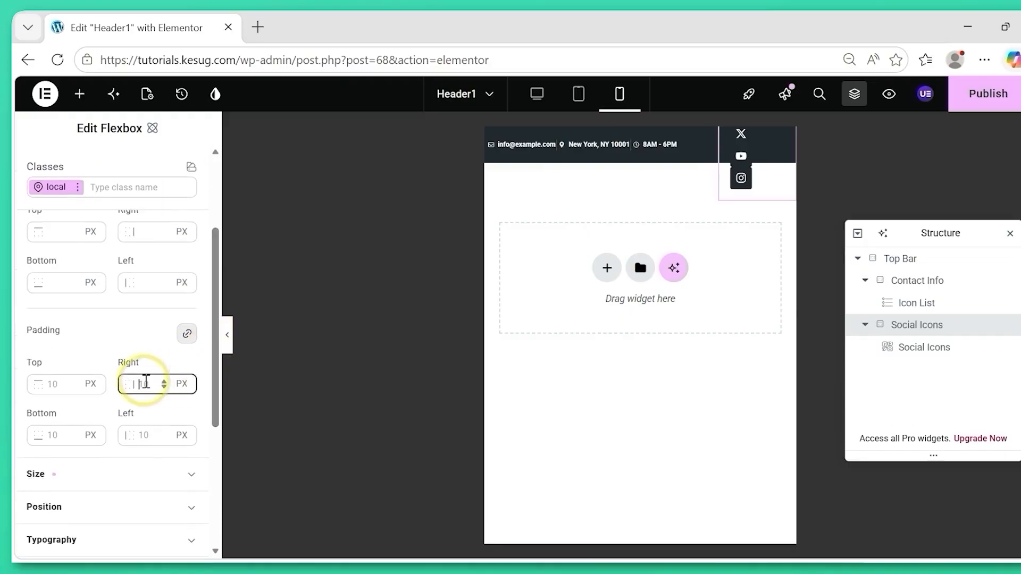
pyautogui.write('0')
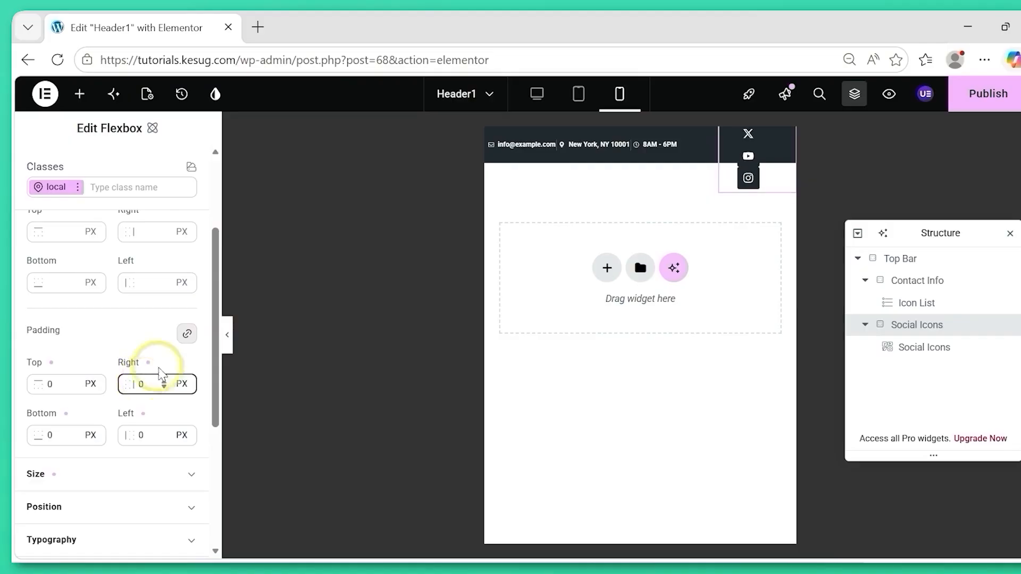
pyautogui.click(187, 334)
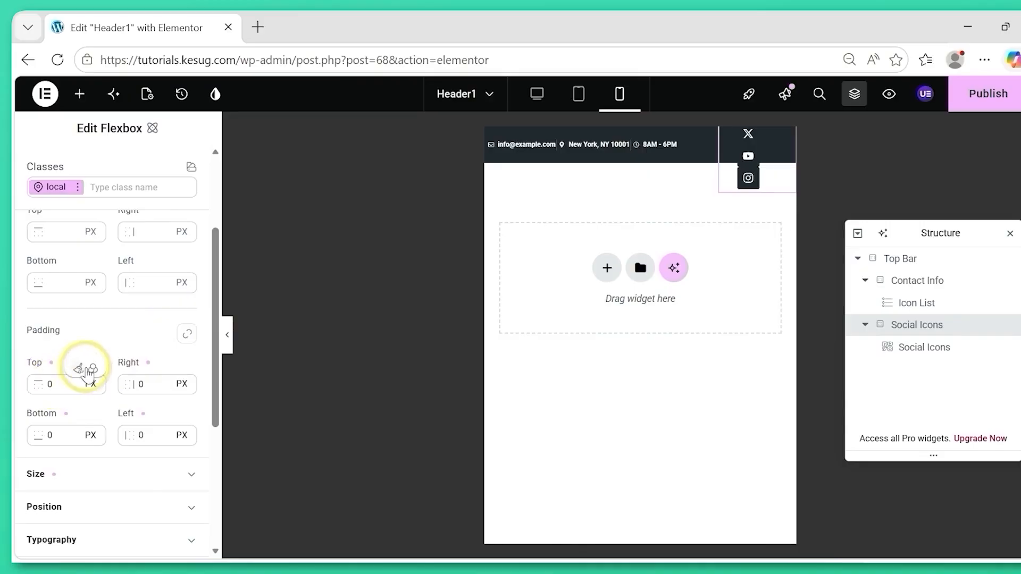
pyautogui.click(80, 368)
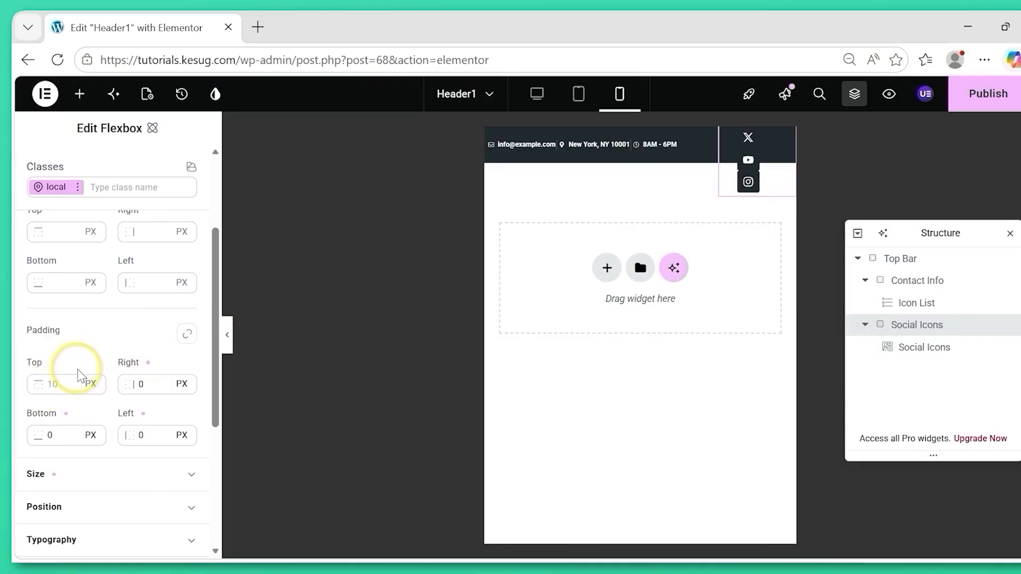
pyautogui.click(80, 420)
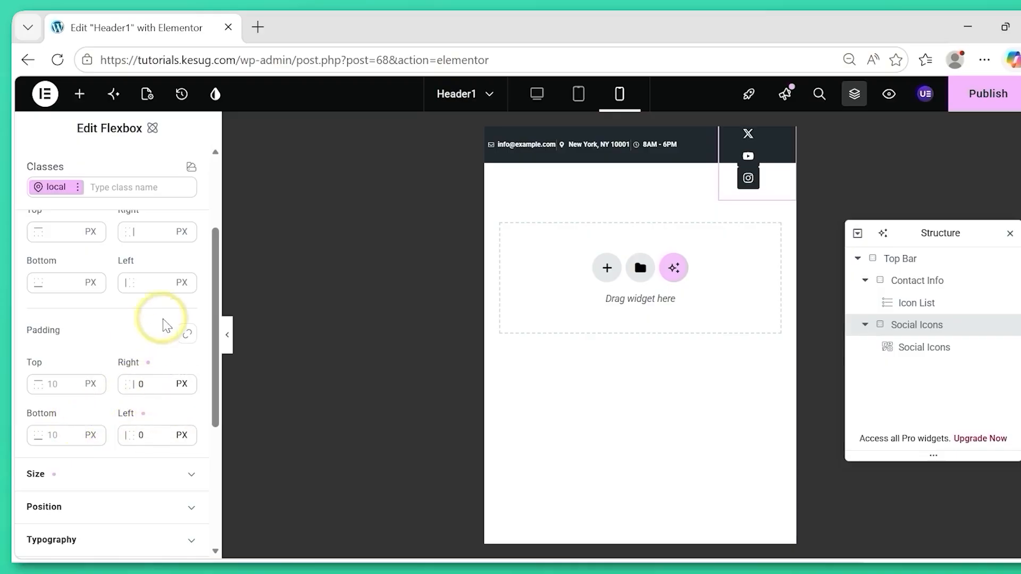
pyautogui.scroll(2, 214, 288)
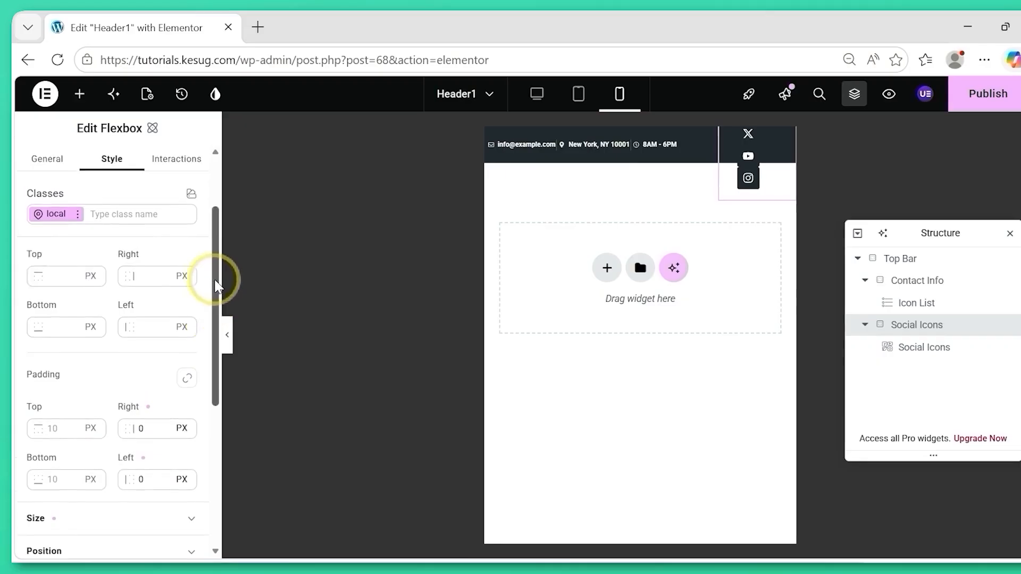
pyautogui.moveTo(215, 286); pyautogui.dragTo(212, 244)
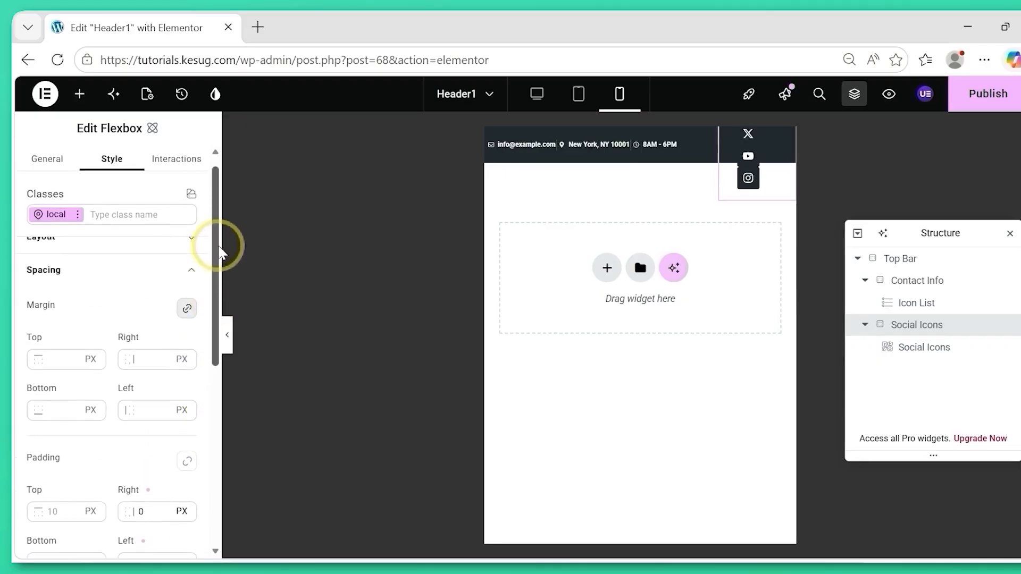
pyautogui.click(115, 279)
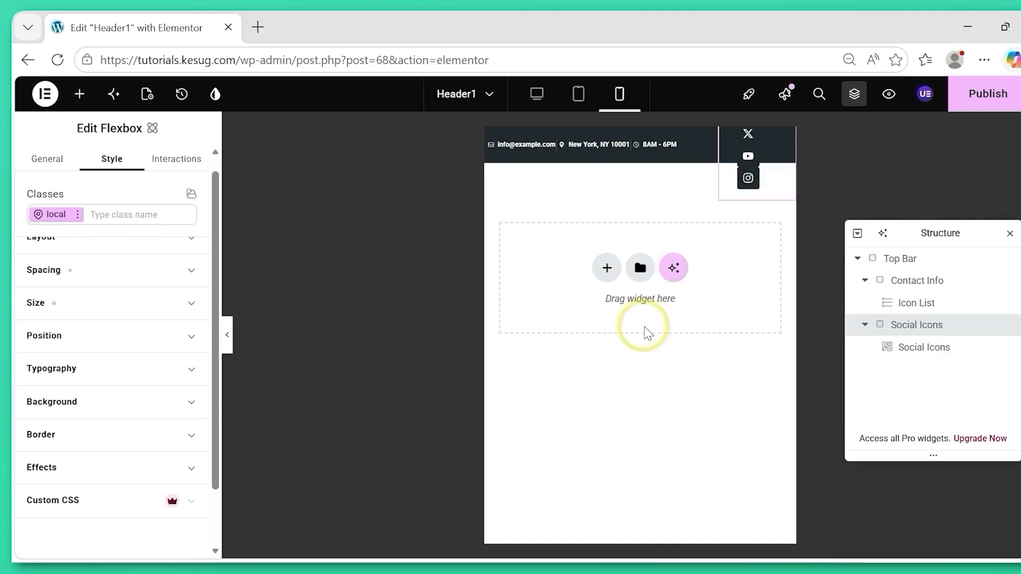
# Set the Social Icons widget's icon size to 10 px and its spacing to 1 px for mobile.
pyautogui.click(924, 350)
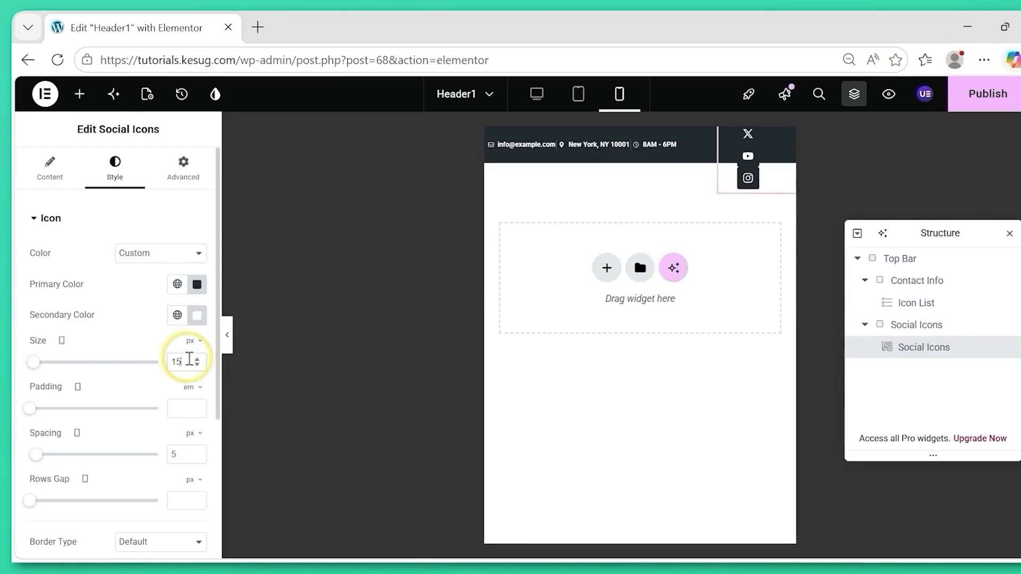
pyautogui.press('BackSpace')
pyautogui.write('0')
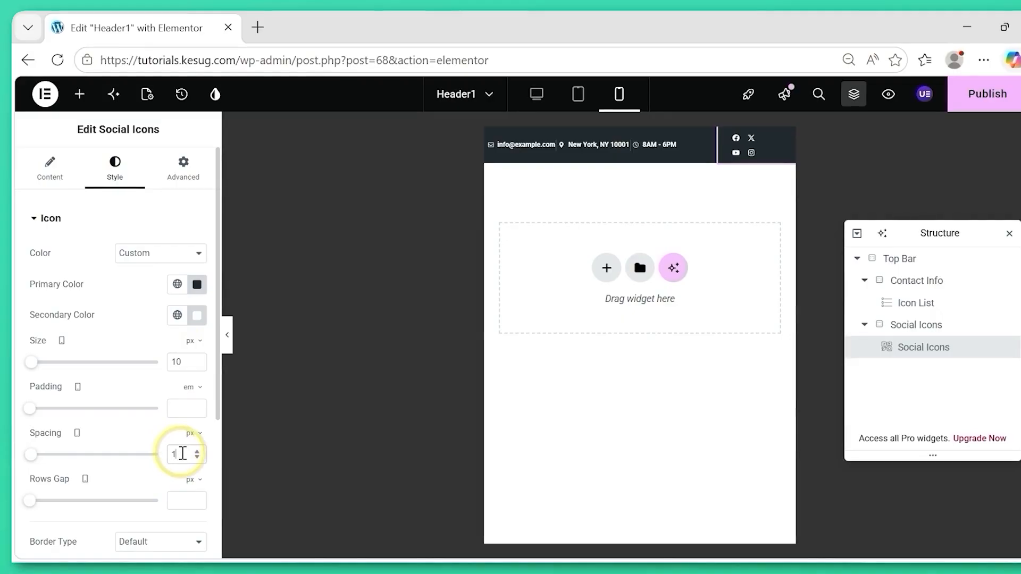
pyautogui.click(59, 218)
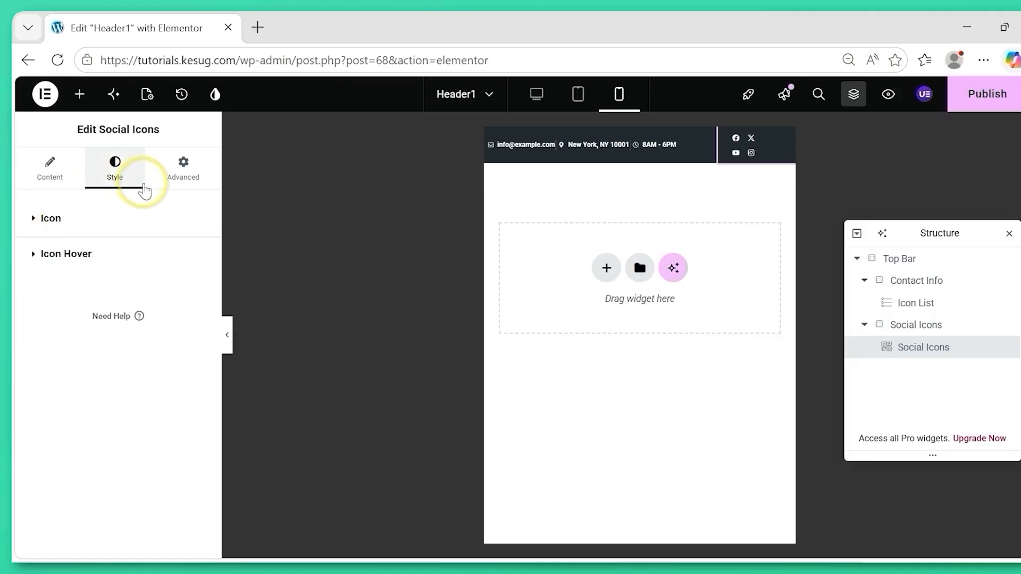
# Set the Social Icons widget's mobile padding to 0 px top and bottom and 3 px right and left, and publish the header.
pyautogui.click(181, 181)
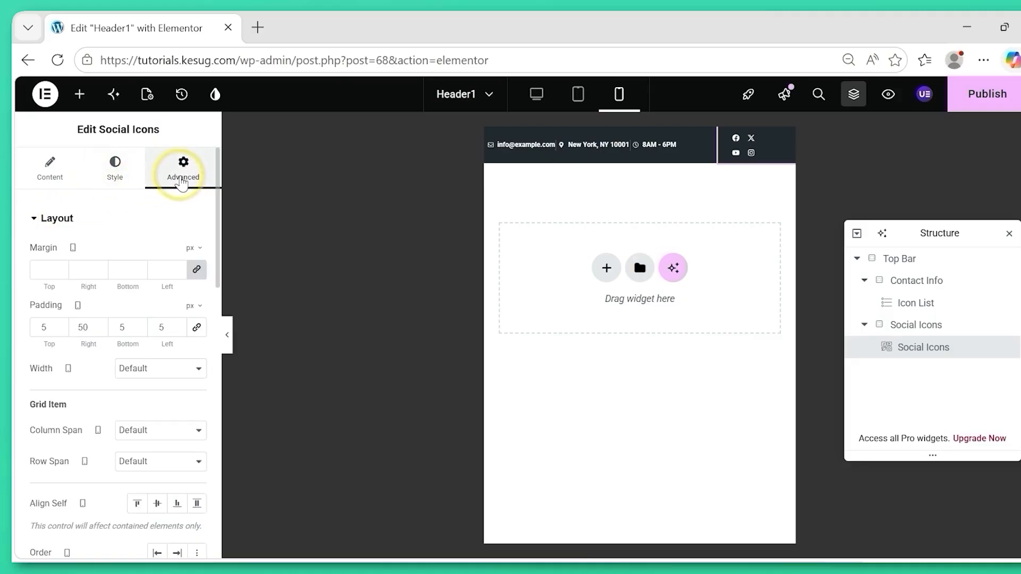
pyautogui.click(197, 327)
pyautogui.click(197, 328)
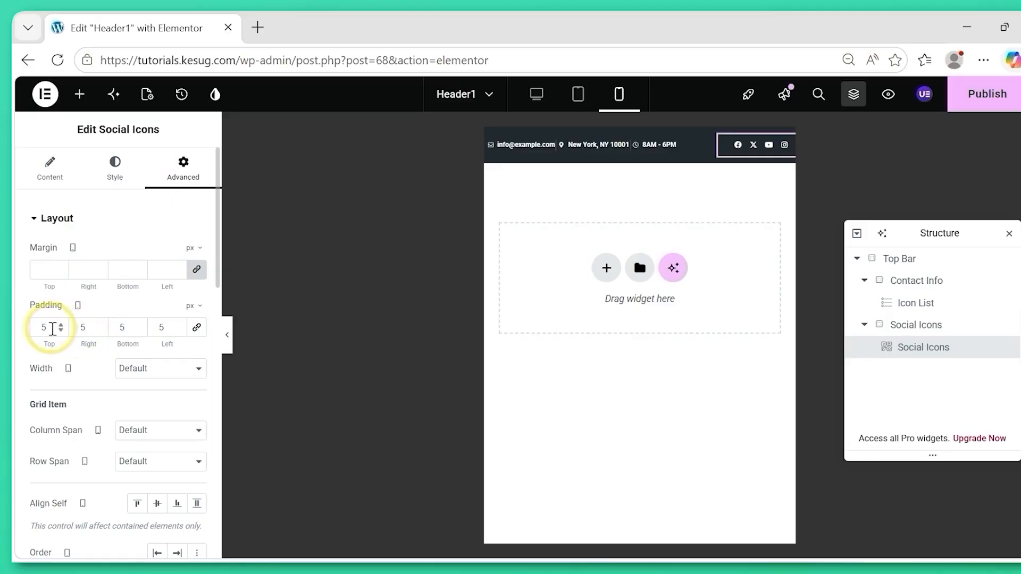
pyautogui.write('0')
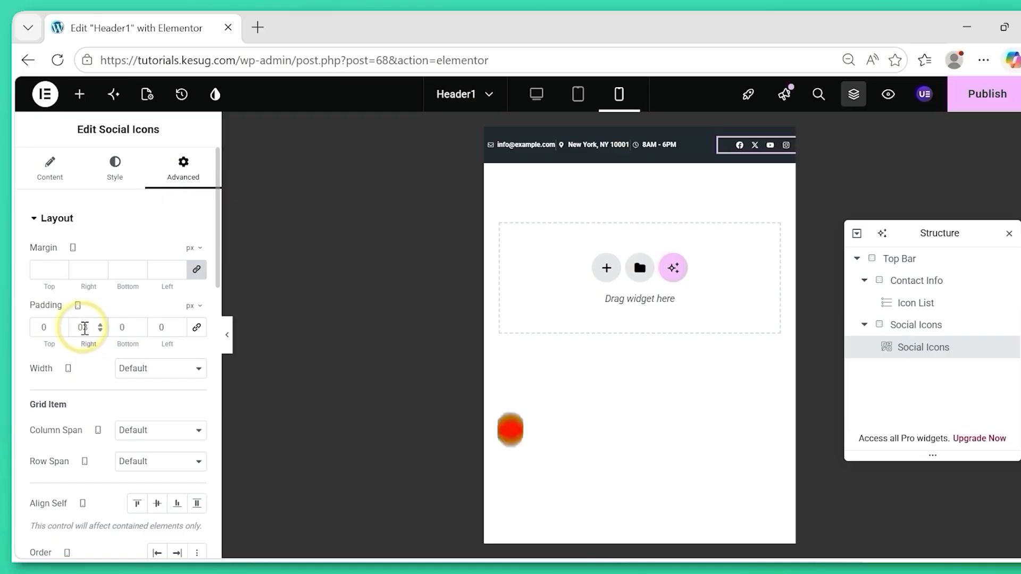
pyautogui.write('3')
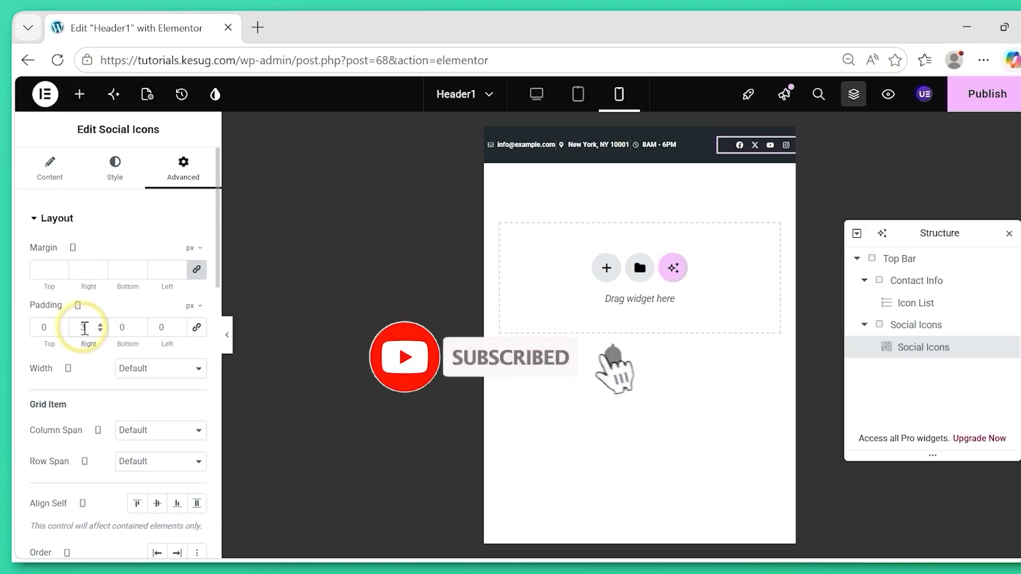
pyautogui.click(160, 327)
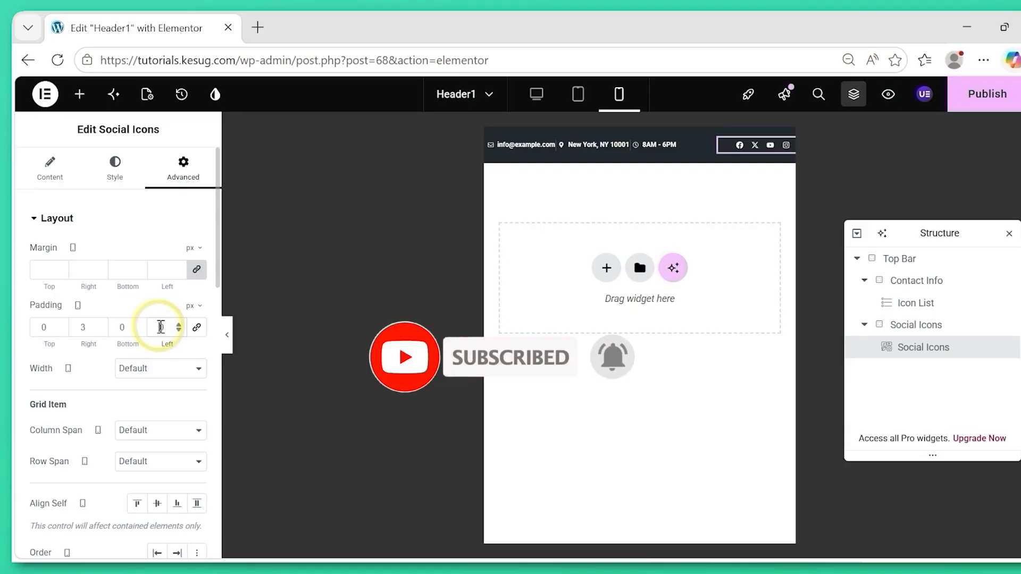
pyautogui.write('30')
pyautogui.press('BackSpace')
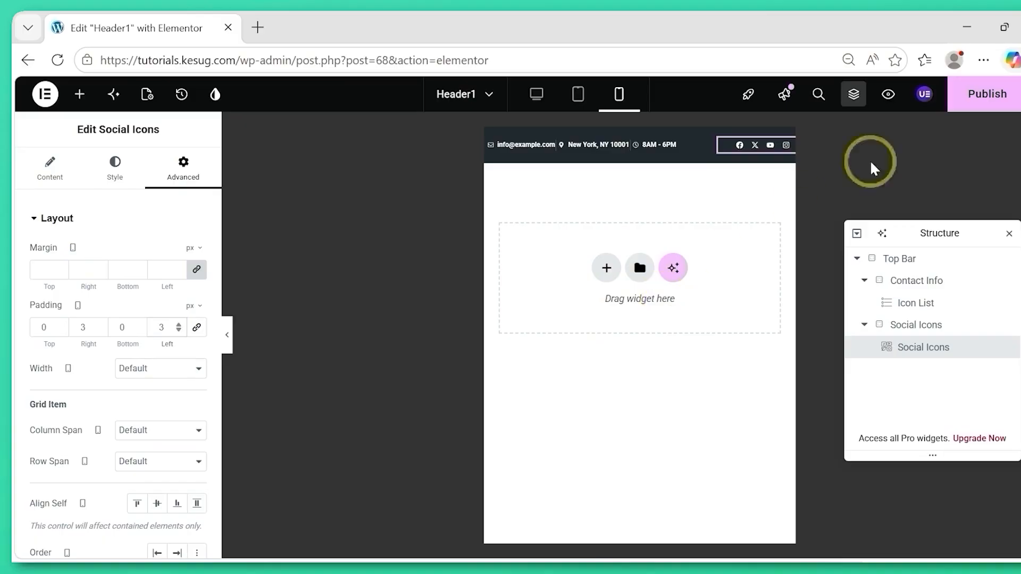
pyautogui.click(988, 96)
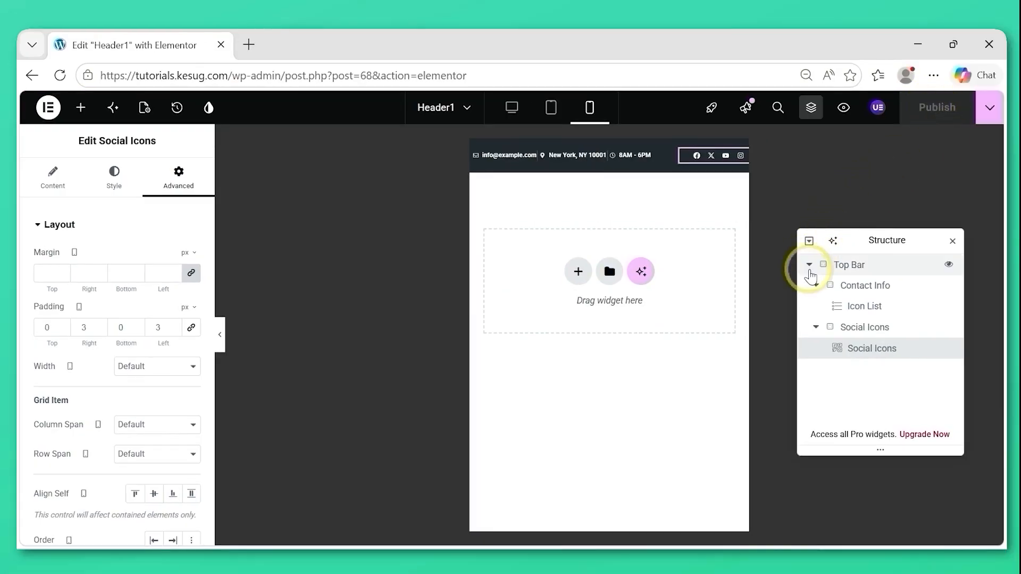
# In the desktop view, add a three-column flexbox with a wider middle column below the Top Bar.
pyautogui.click(809, 265)
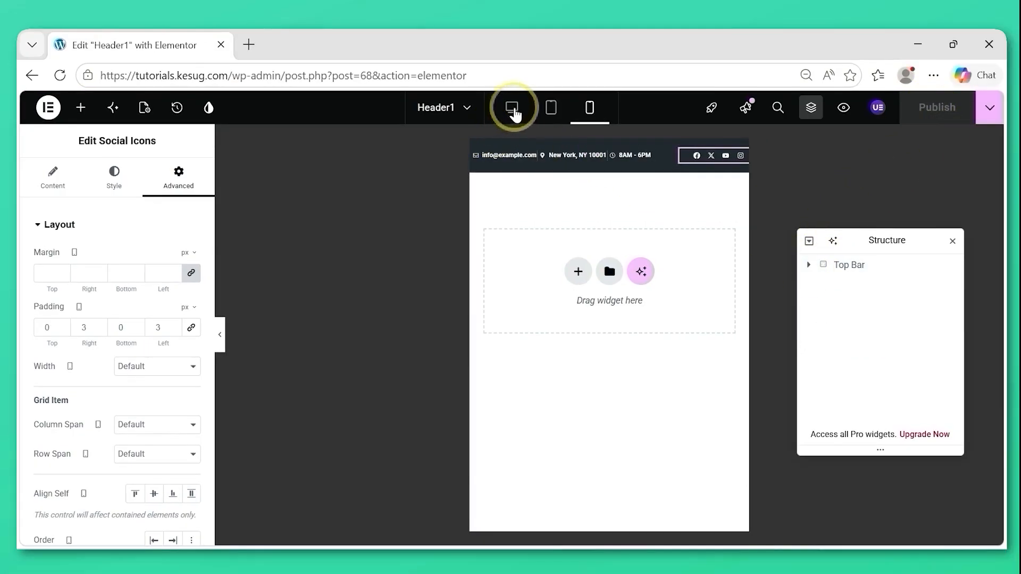
pyautogui.click(512, 108)
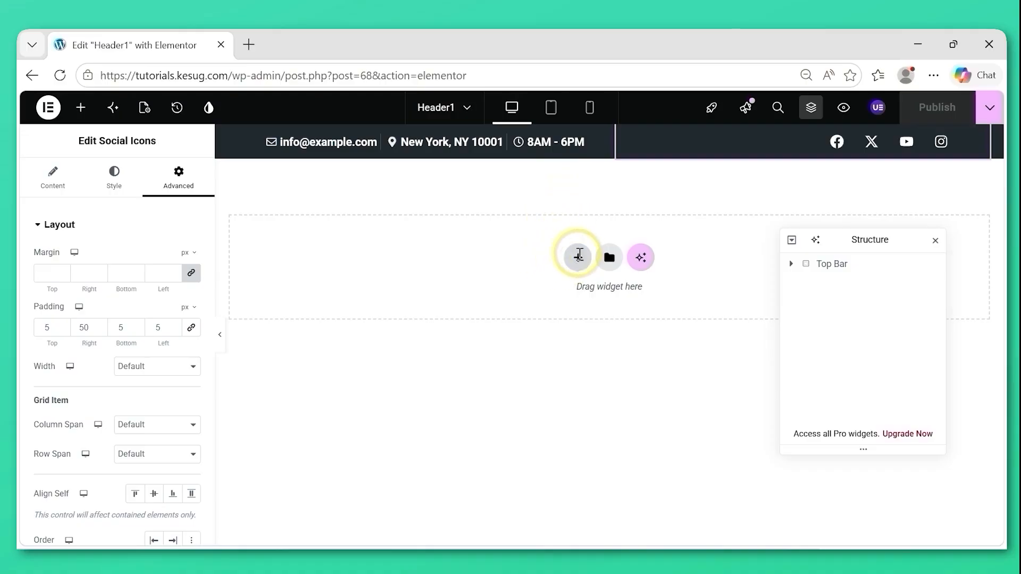
pyautogui.click(578, 256)
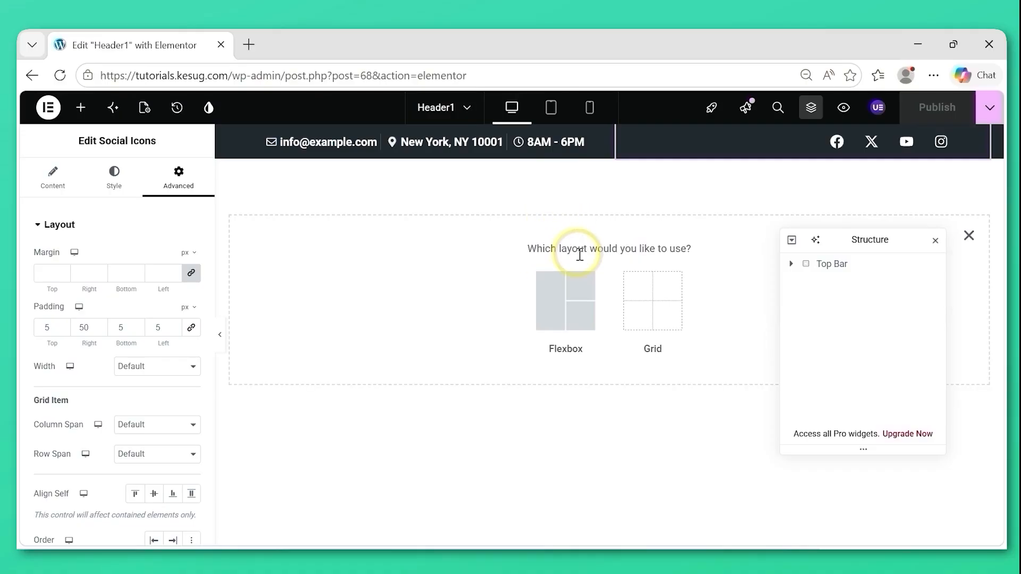
pyautogui.click(554, 292)
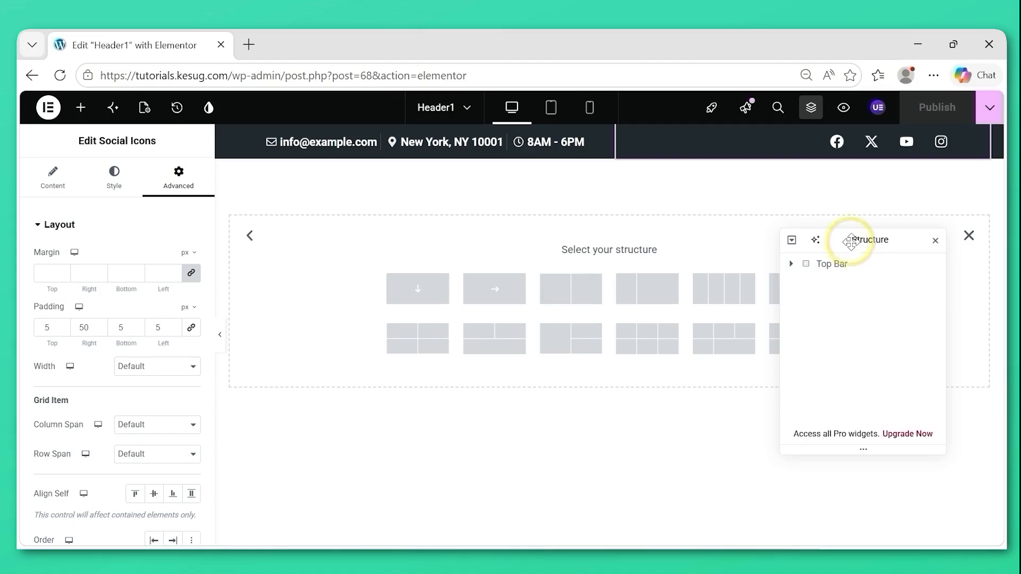
pyautogui.moveTo(857, 241); pyautogui.dragTo(210, 340)
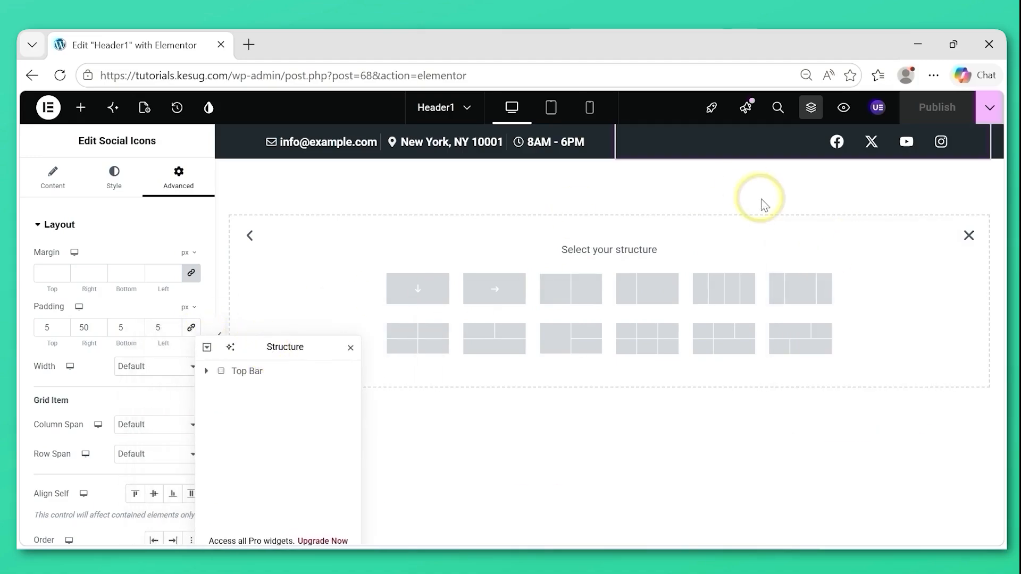
pyautogui.click(798, 289)
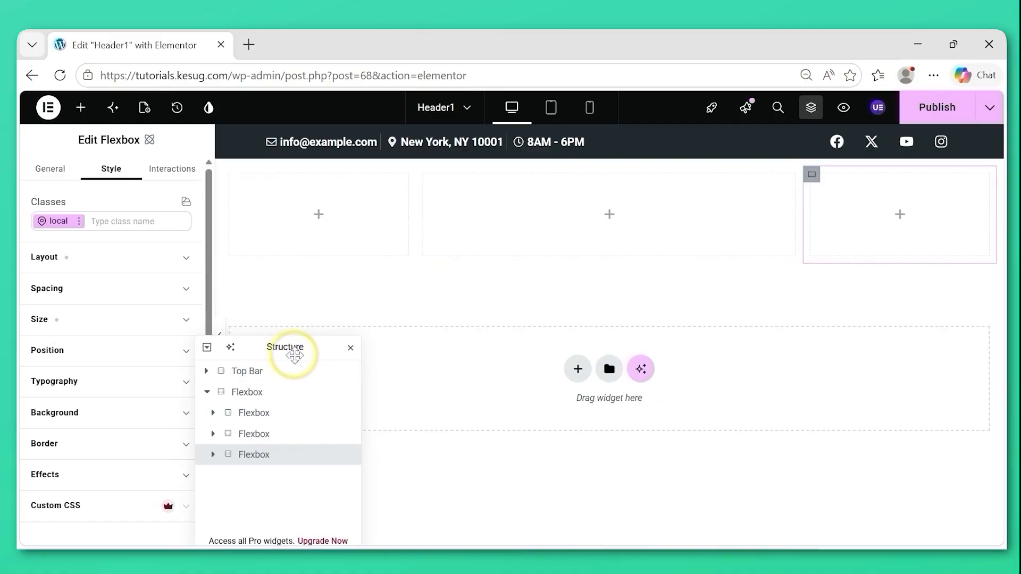
pyautogui.moveTo(295, 355); pyautogui.dragTo(742, 207)
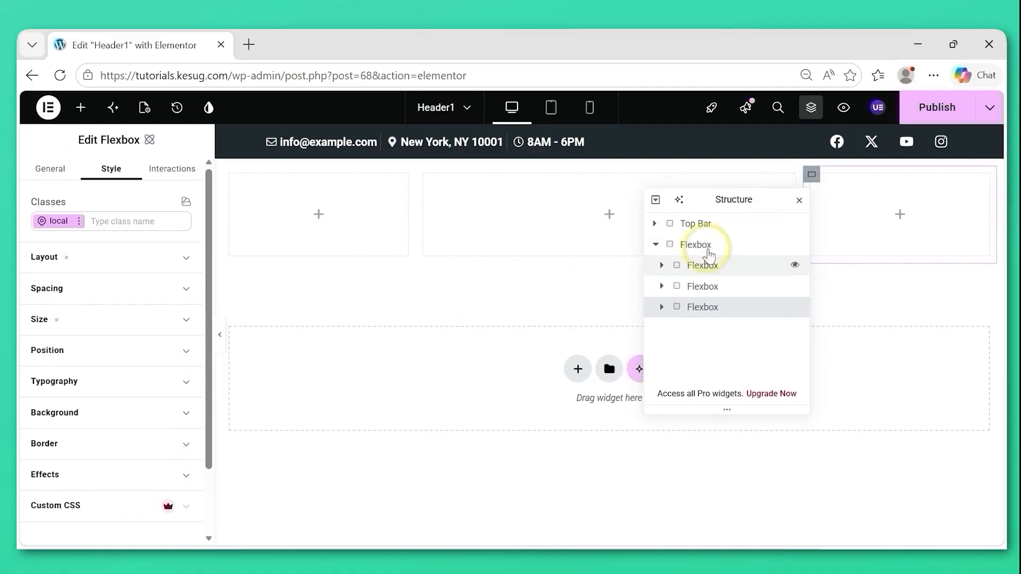
# Rename the new parent flexbox below the Top Bar as Main Header.
pyautogui.click(698, 249)
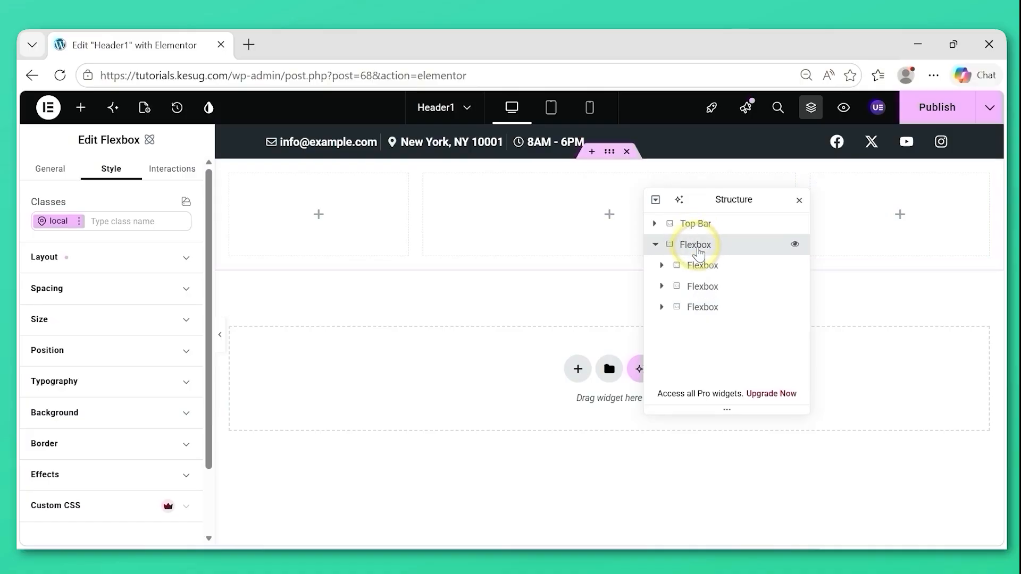
pyautogui.doubleClick(701, 252)
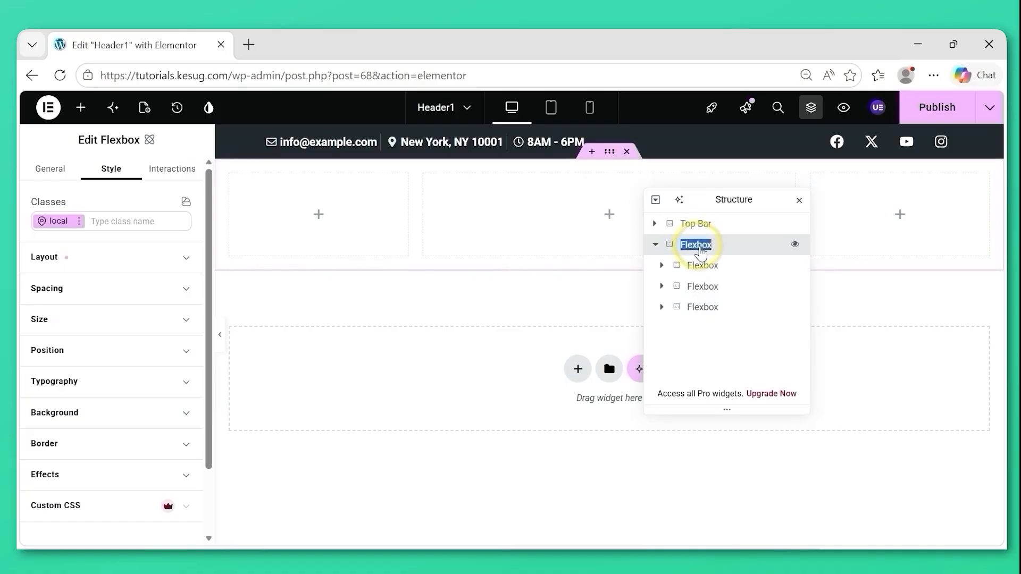
pyautogui.write('Main Header')
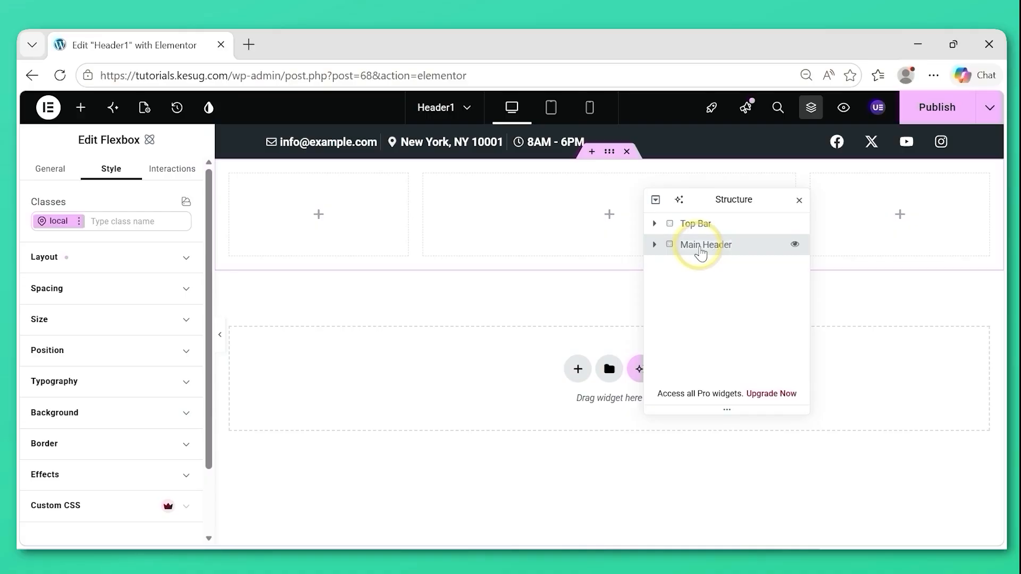
# Rename the first flexbox inside Main Header as Logo Area.
pyautogui.click(655, 245)
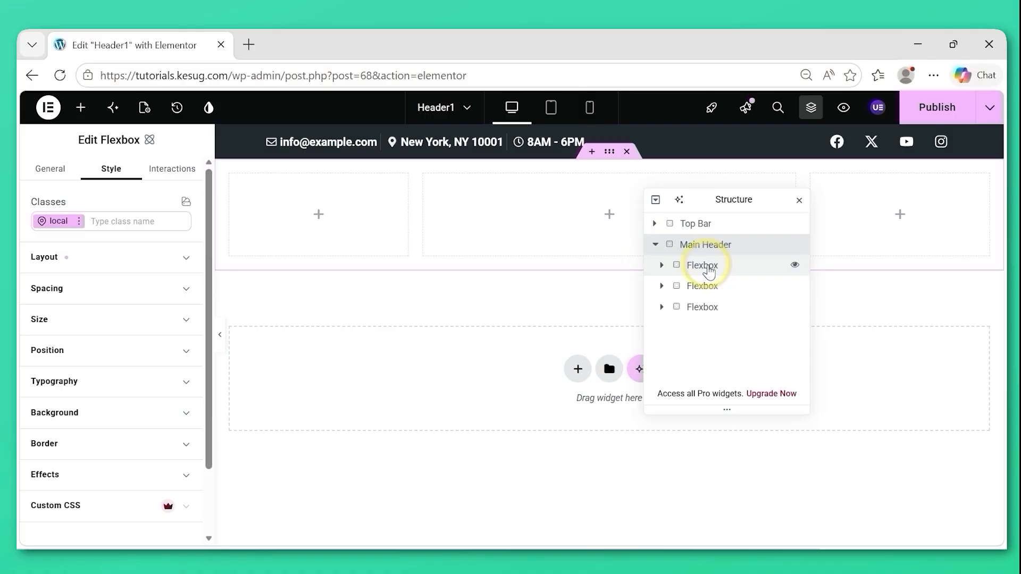
pyautogui.click(709, 272)
pyautogui.doubleClick(710, 272)
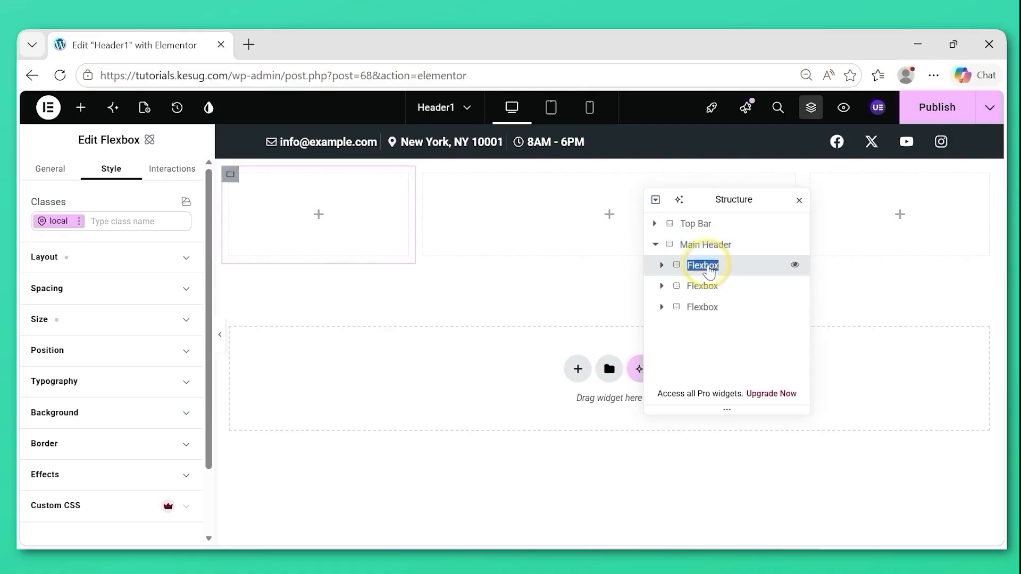
pyautogui.write('Logo Area')
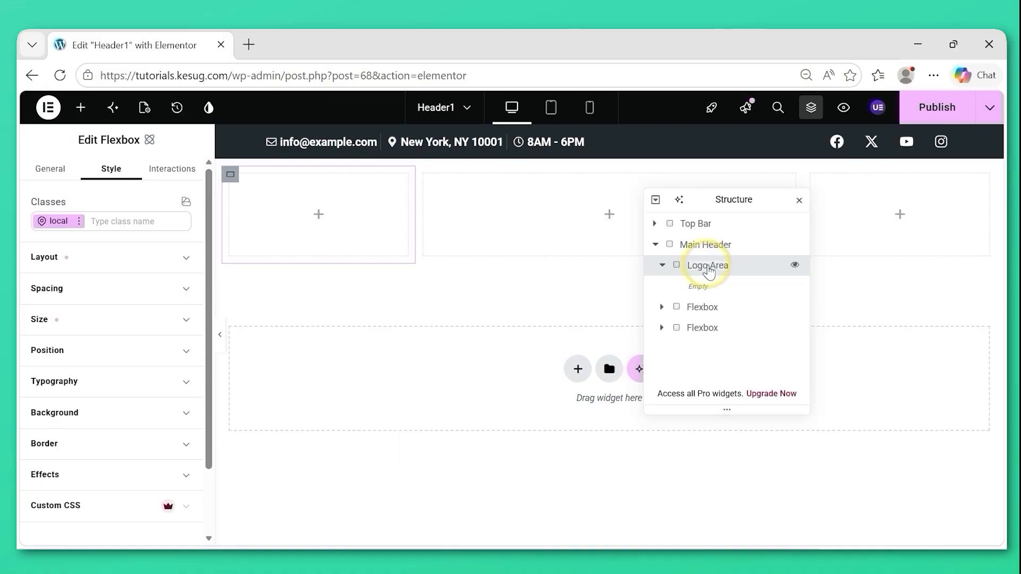
pyautogui.click(663, 265)
# Rename the middle flexbox inside Main Header as Nav Menu.
pyautogui.doubleClick(705, 287)
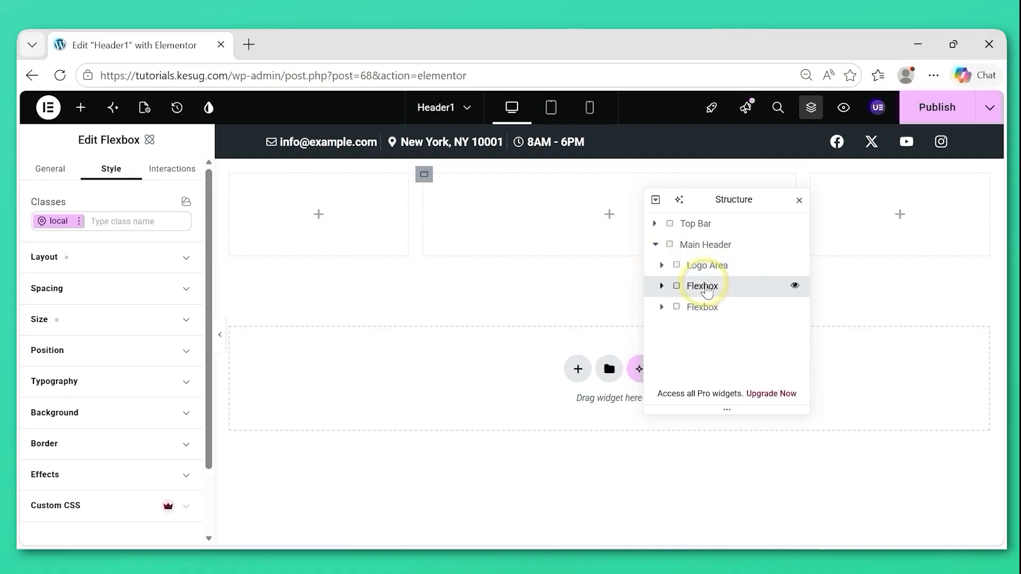
pyautogui.write('Nav')
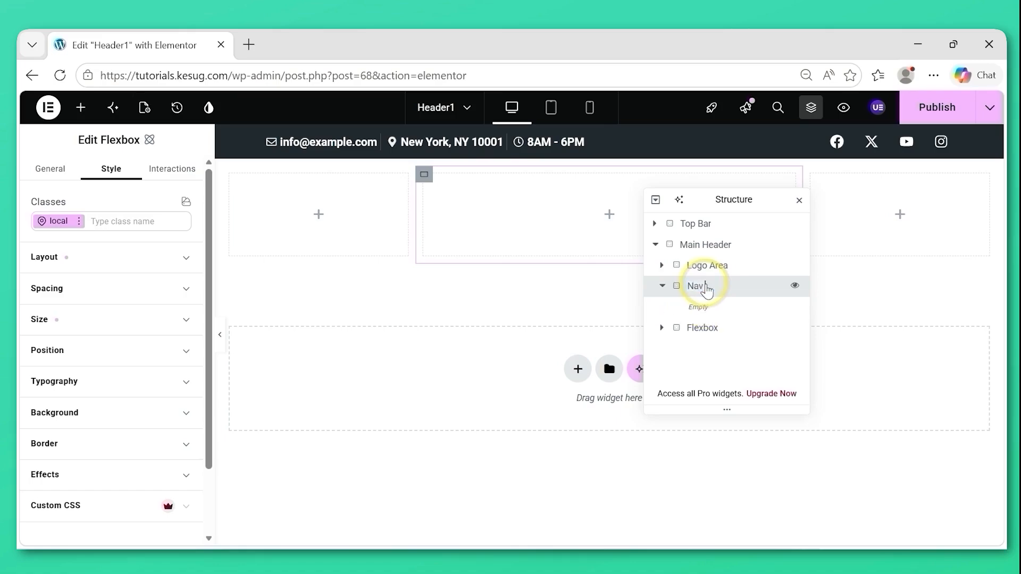
pyautogui.write(' Menu')
pyautogui.click(662, 286)
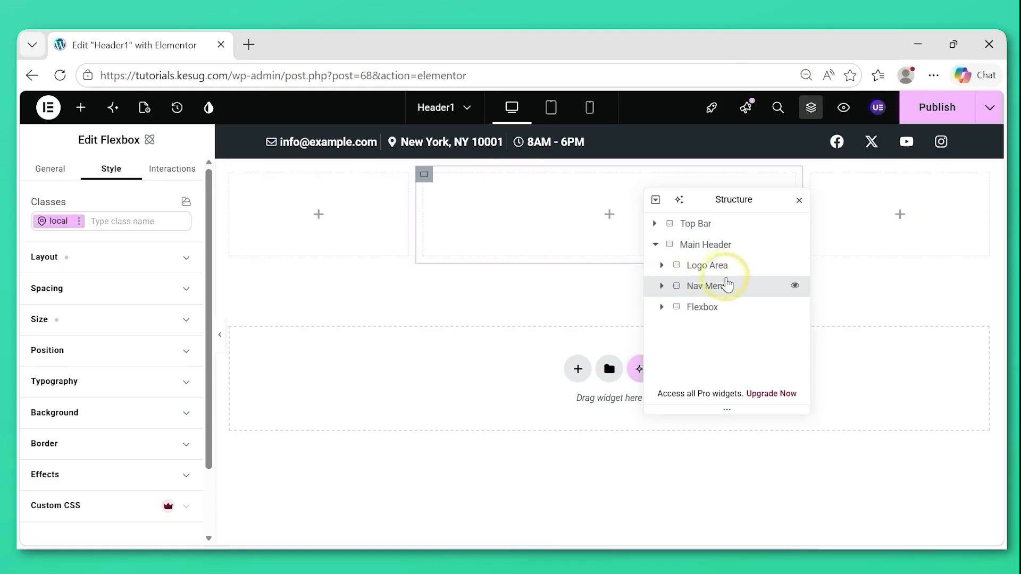
# Rename the last flexbox inside Main Header as Header Actions and publish the header template.
pyautogui.doubleClick(703, 308)
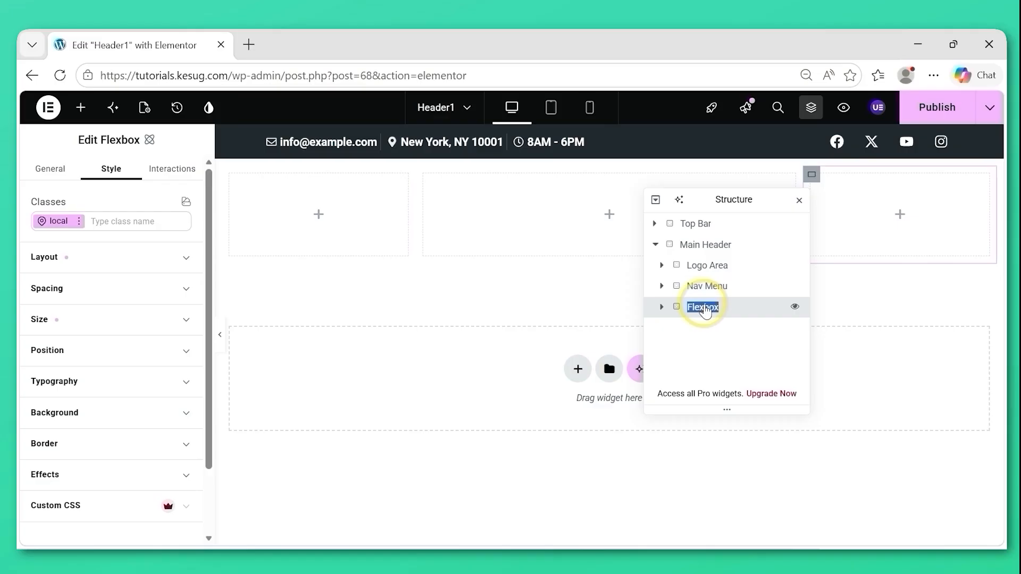
pyautogui.write('Header Actions')
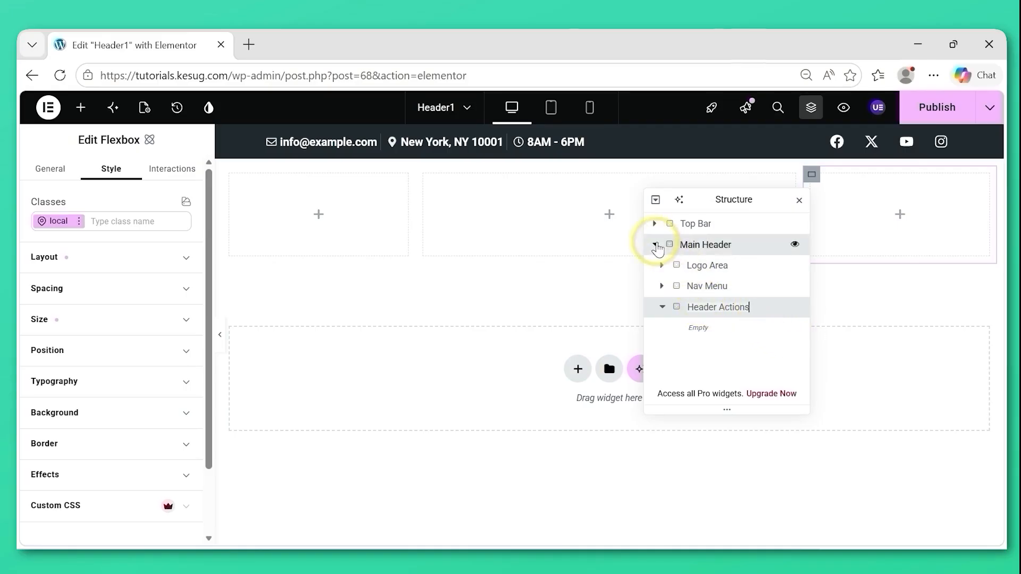
pyautogui.click(656, 245)
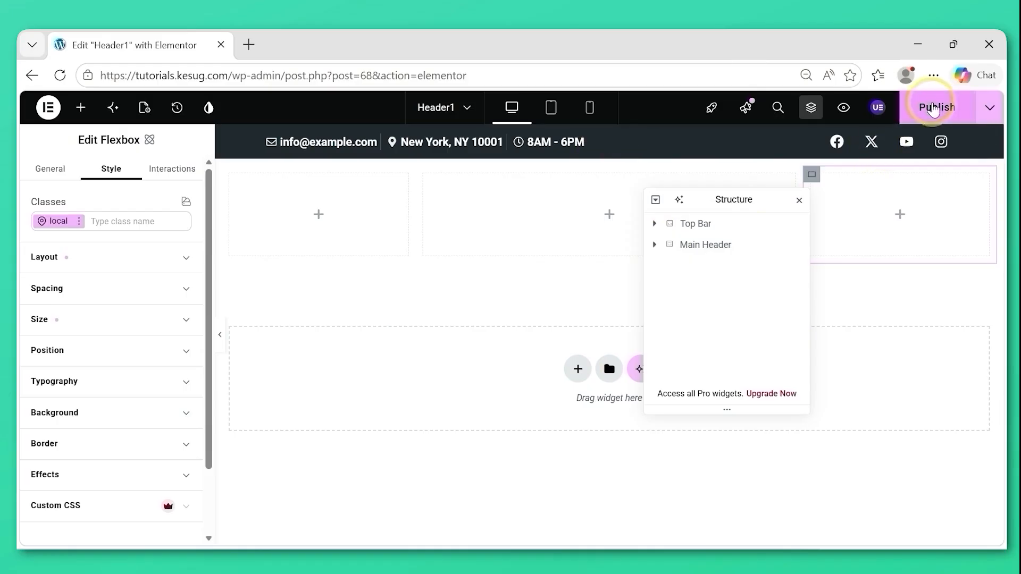
pyautogui.click(934, 108)
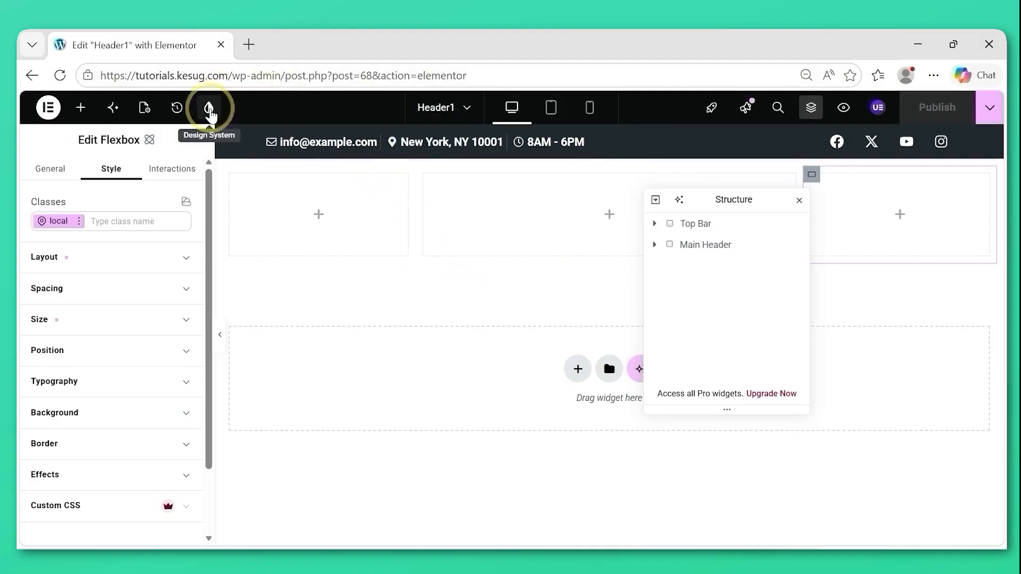
# In the Design System, create a color variable named header-background with the value #1b2027.
pyautogui.click(209, 108)
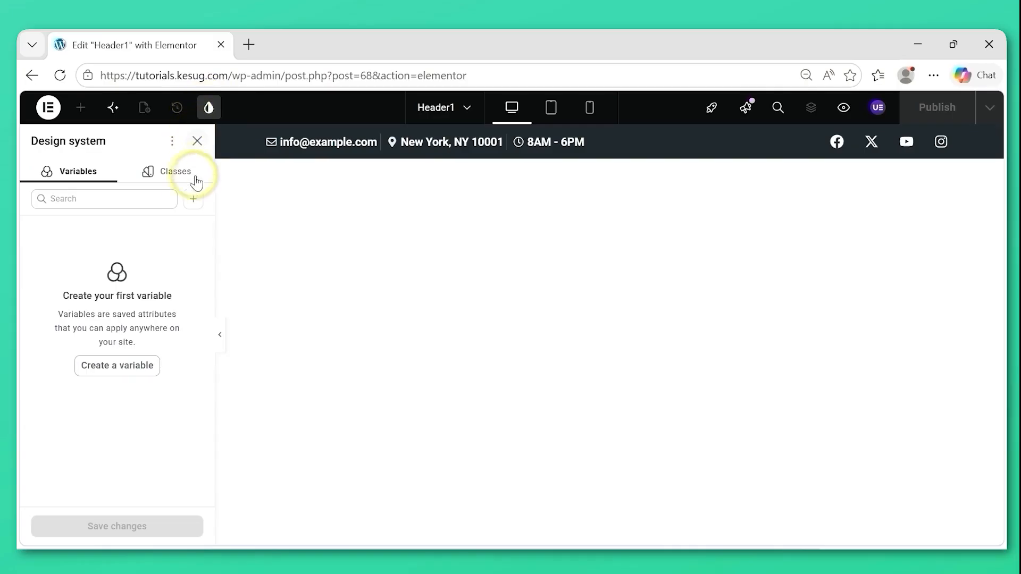
pyautogui.click(193, 200)
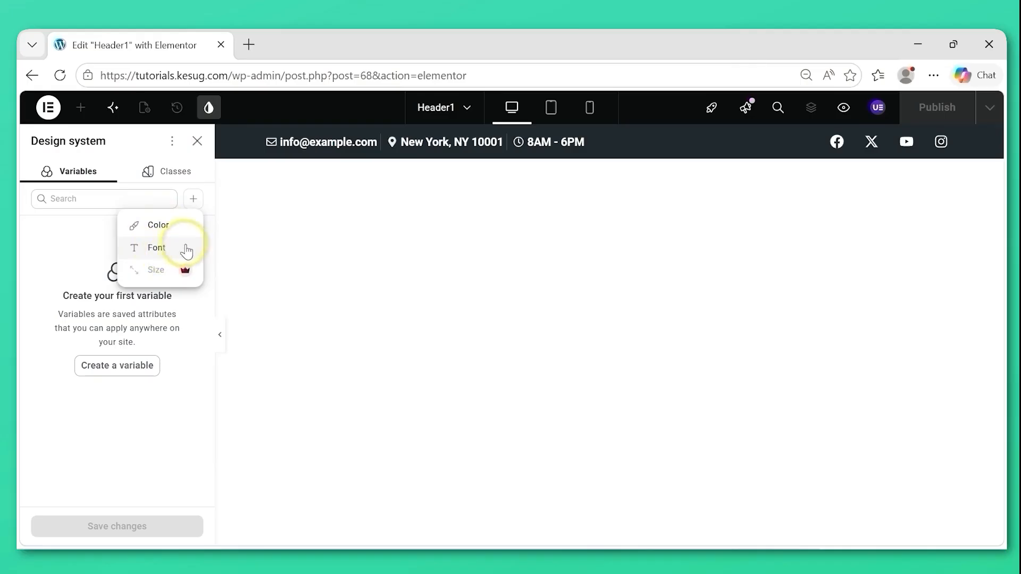
pyautogui.click(158, 225)
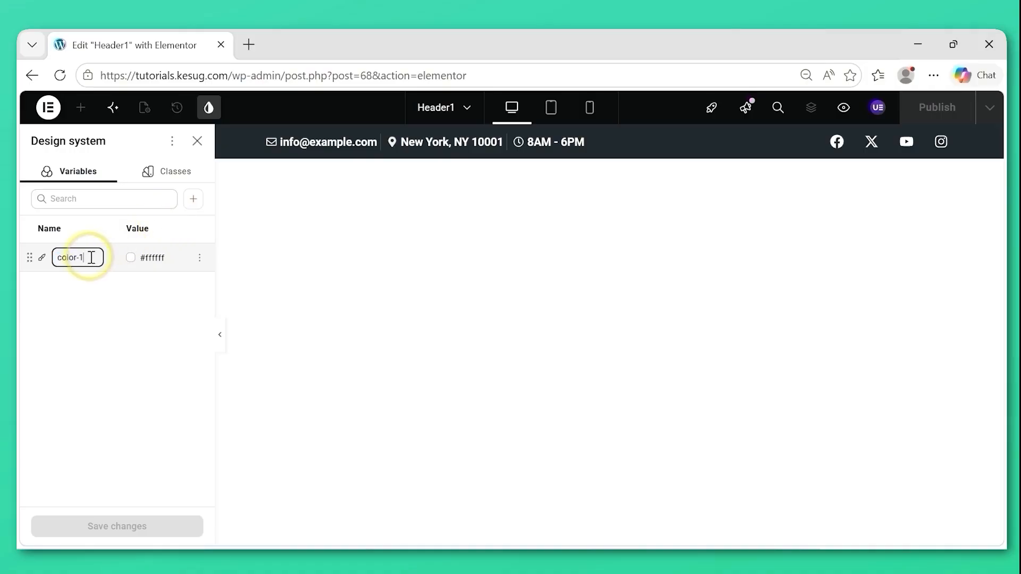
pyautogui.write('hea')
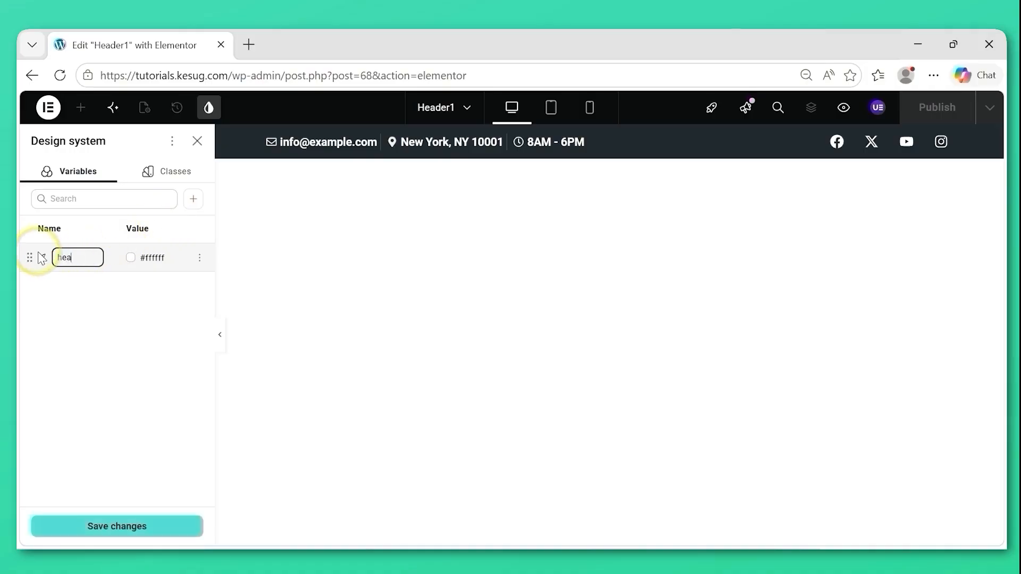
pyautogui.write('der')
pyautogui.write('-backround')
pyautogui.press('Return')
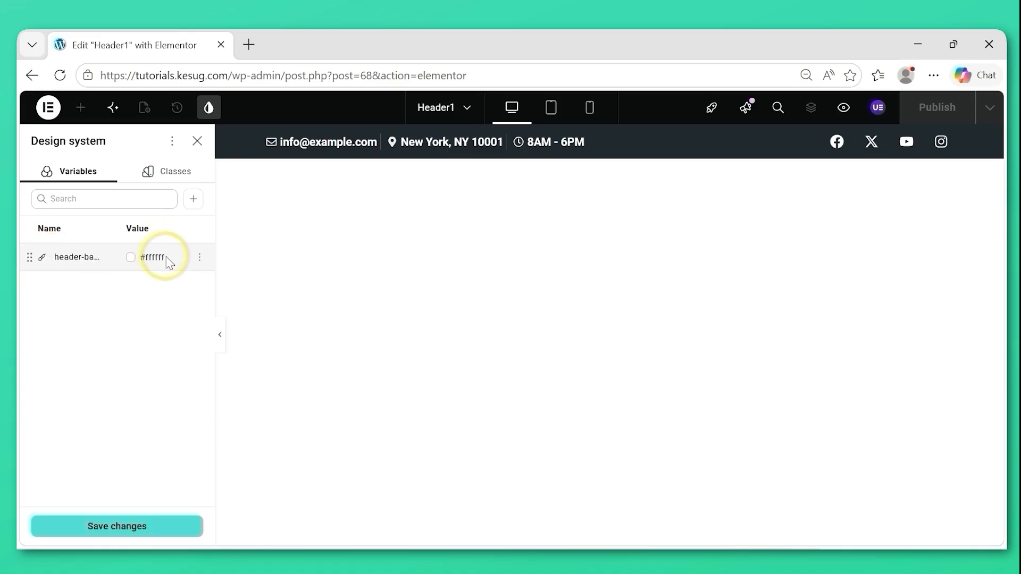
pyautogui.doubleClick(152, 258)
pyautogui.write('#1b2027')
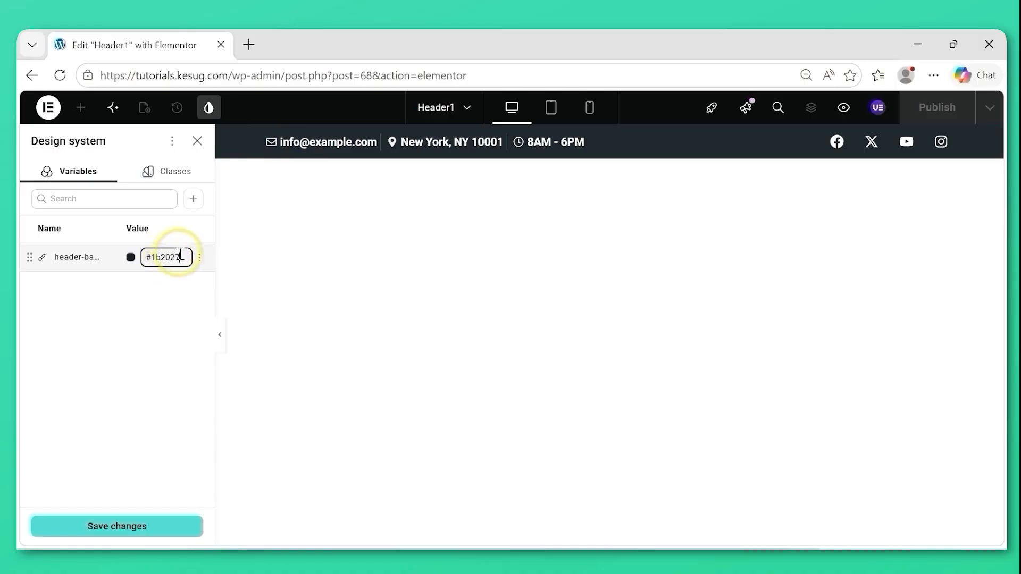
# Create a second color variable named dropdown-background with the value #232930.
pyautogui.click(194, 201)
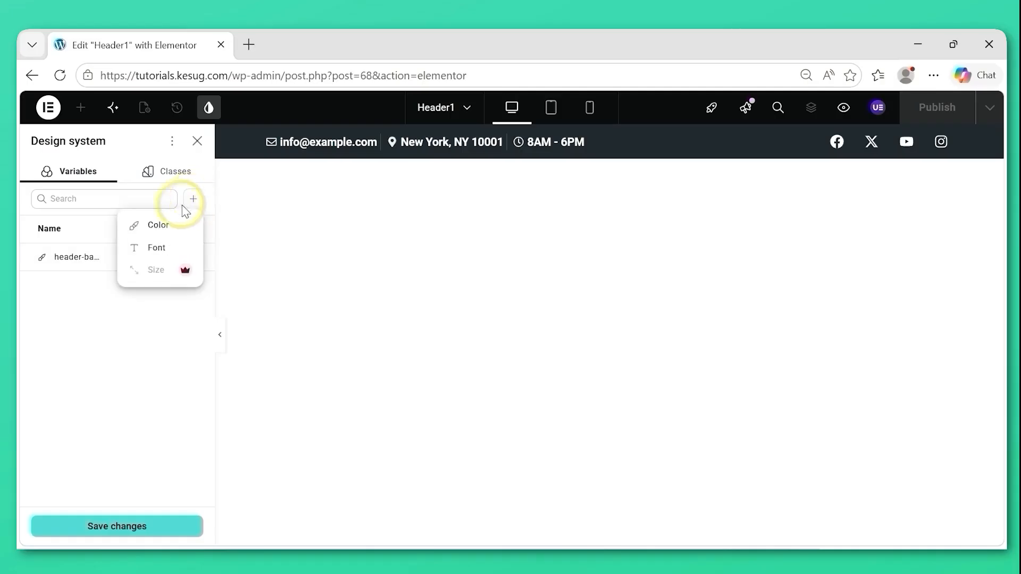
pyautogui.click(159, 226)
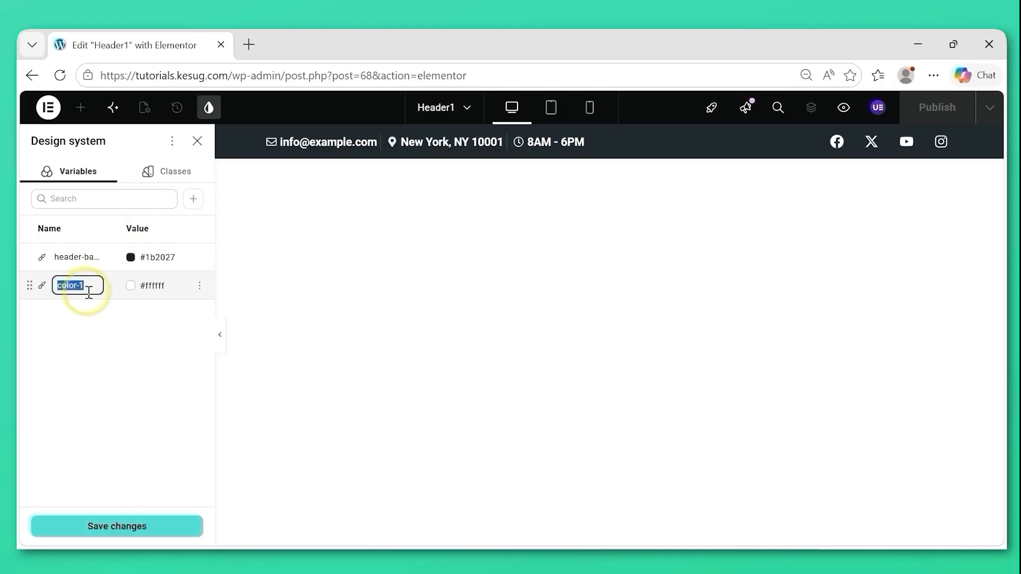
pyautogui.write('d')
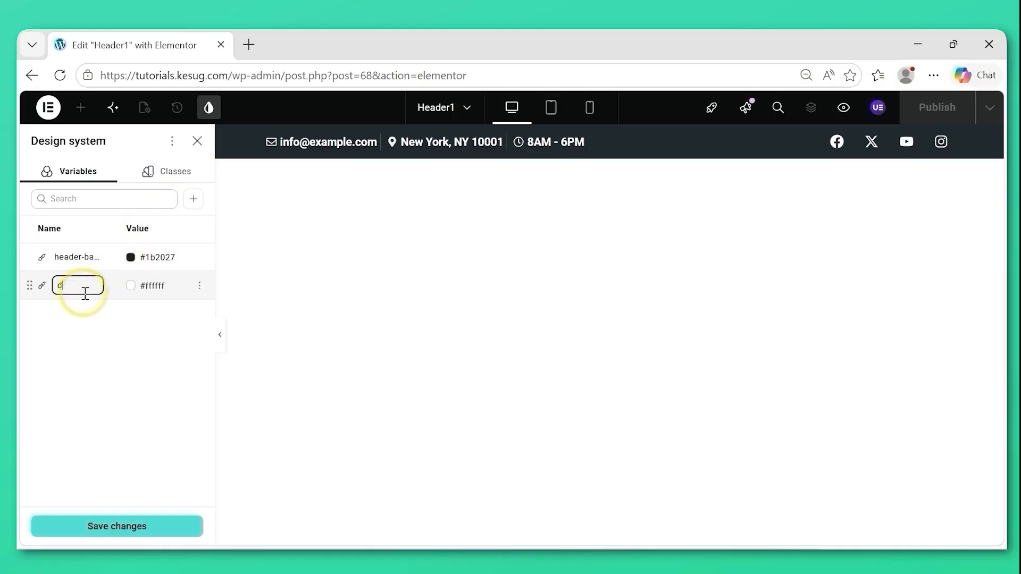
pyautogui.write('ropdown')
pyautogui.write('-had')
pyautogui.write('kground')
pyautogui.click(154, 287)
pyautogui.moveTo(150, 286); pyautogui.dragTo(183, 284)
pyautogui.write('23')
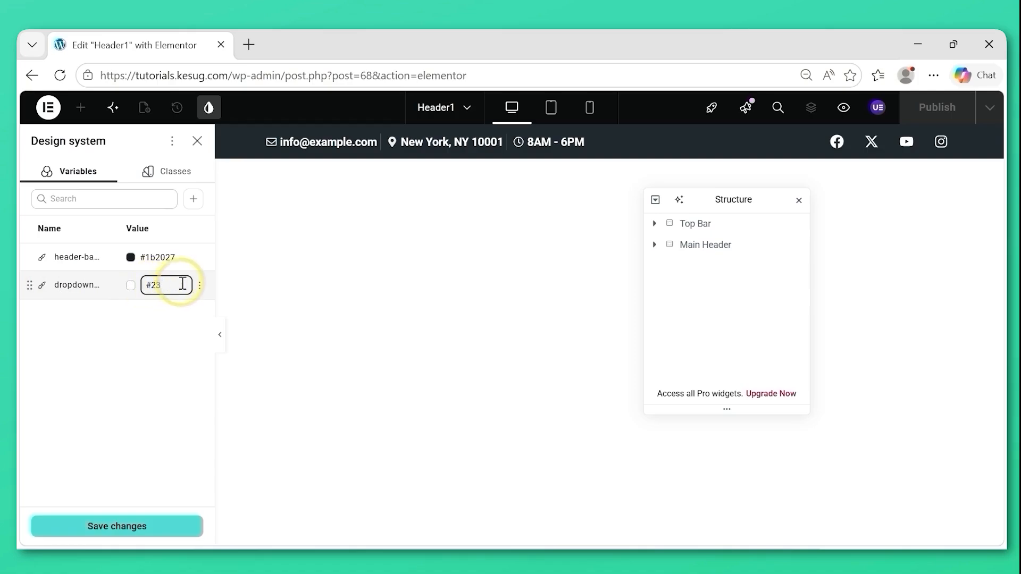
pyautogui.write('2930')
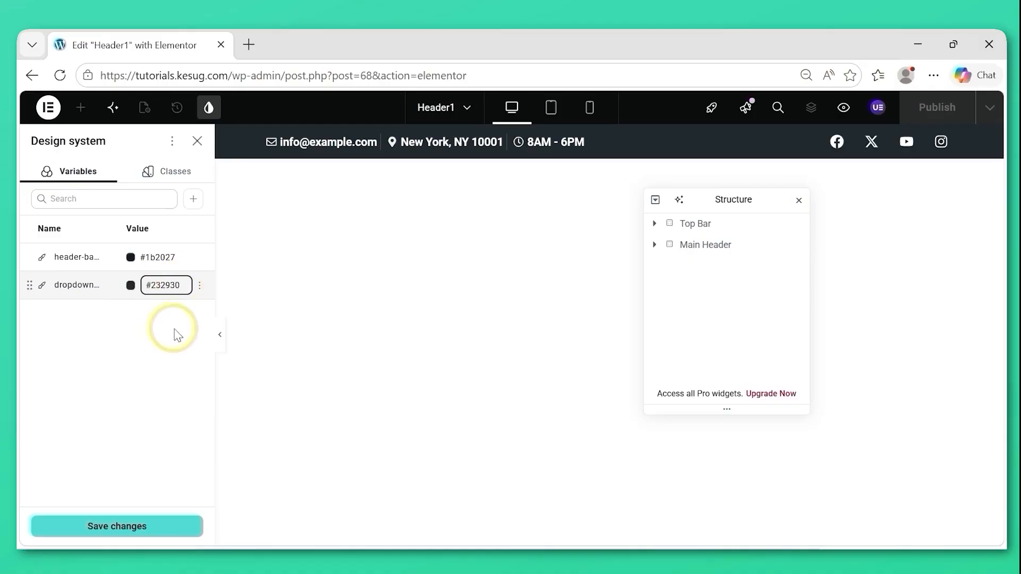
# Create a font variable with its default name and set its font family to Inter.
pyautogui.click(194, 201)
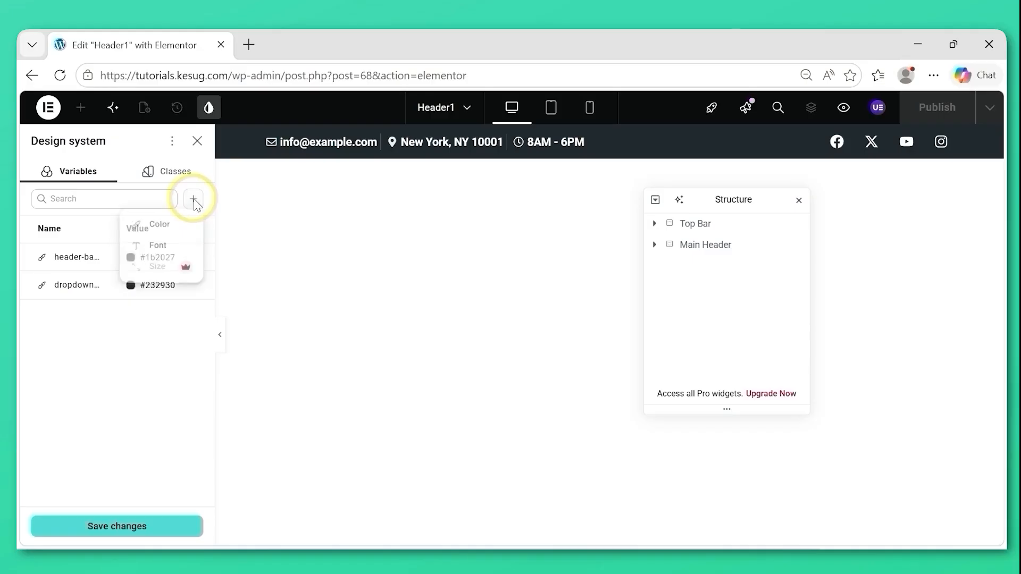
pyautogui.click(158, 248)
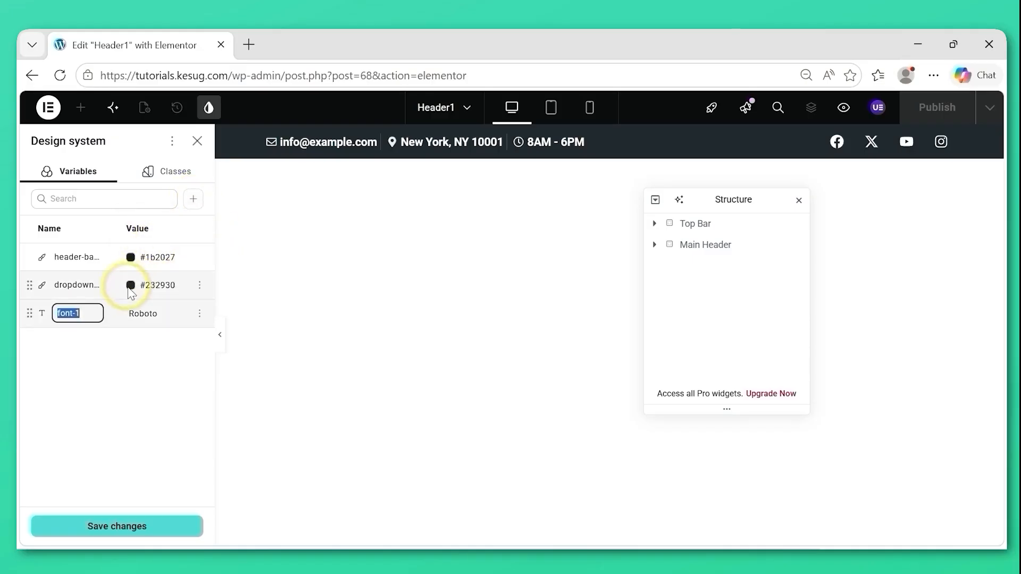
pyautogui.click(88, 315)
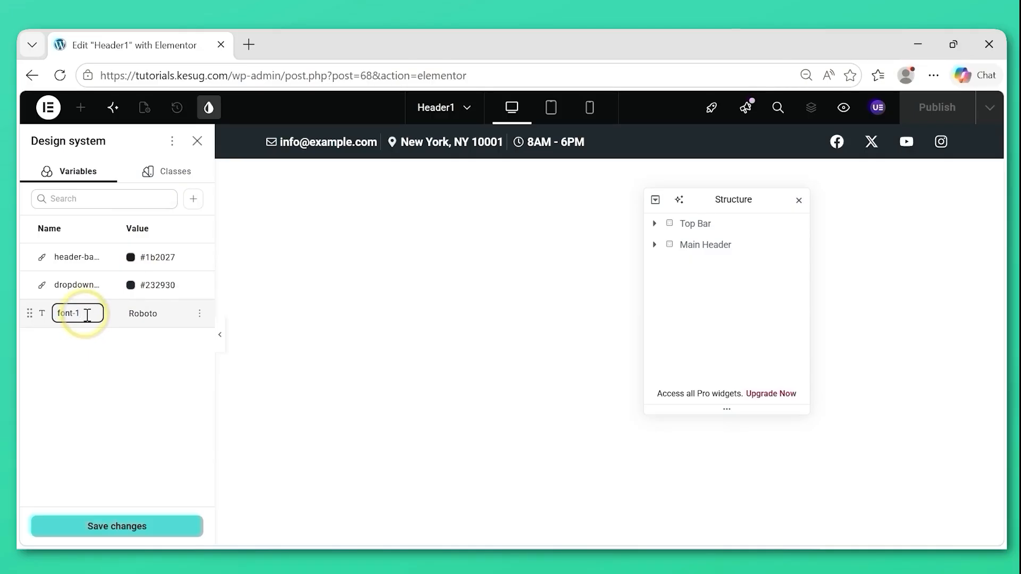
pyautogui.press('Return')
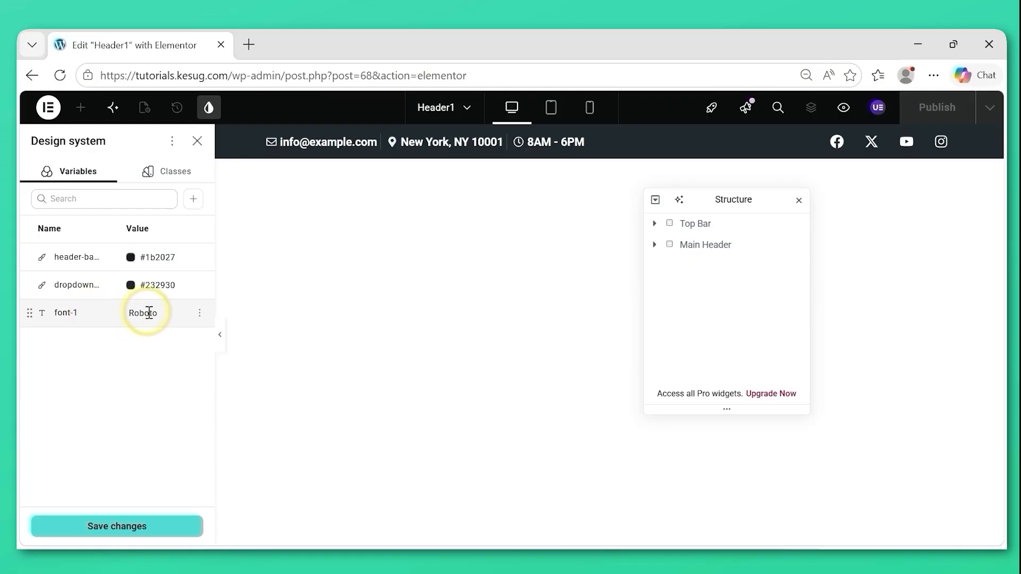
pyautogui.doubleClick(149, 313)
pyautogui.click(149, 314)
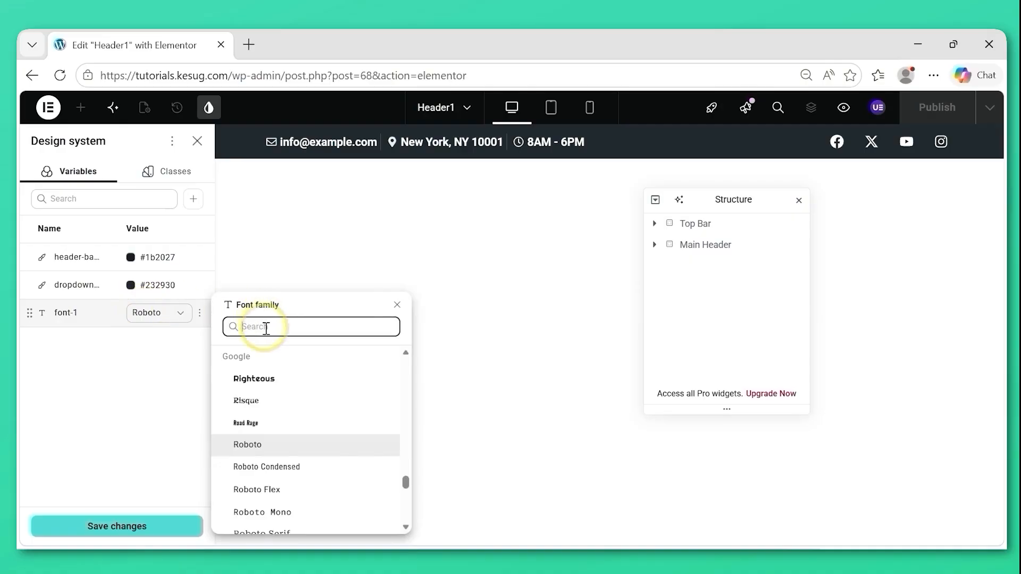
pyautogui.write('inter')
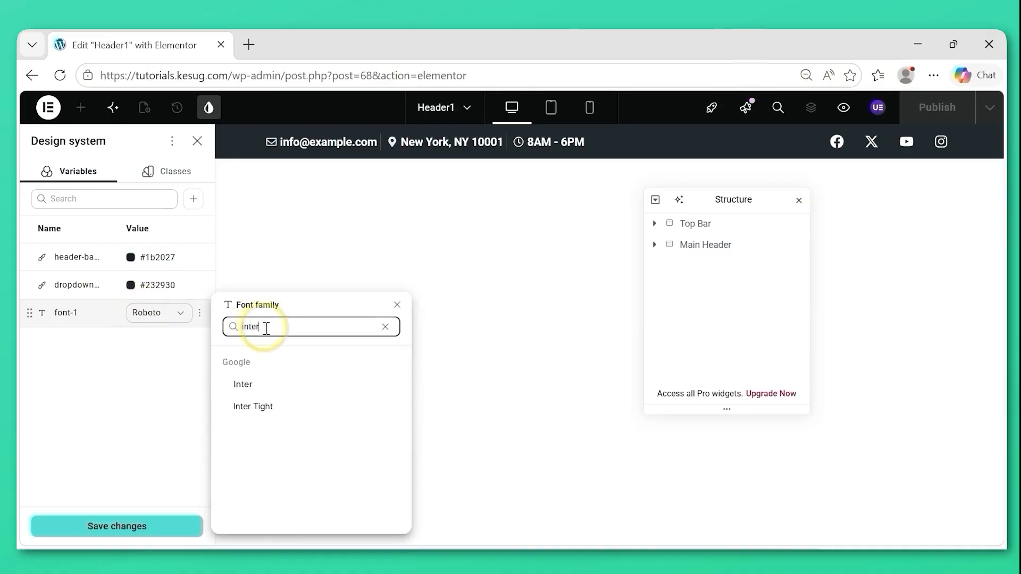
pyautogui.click(249, 384)
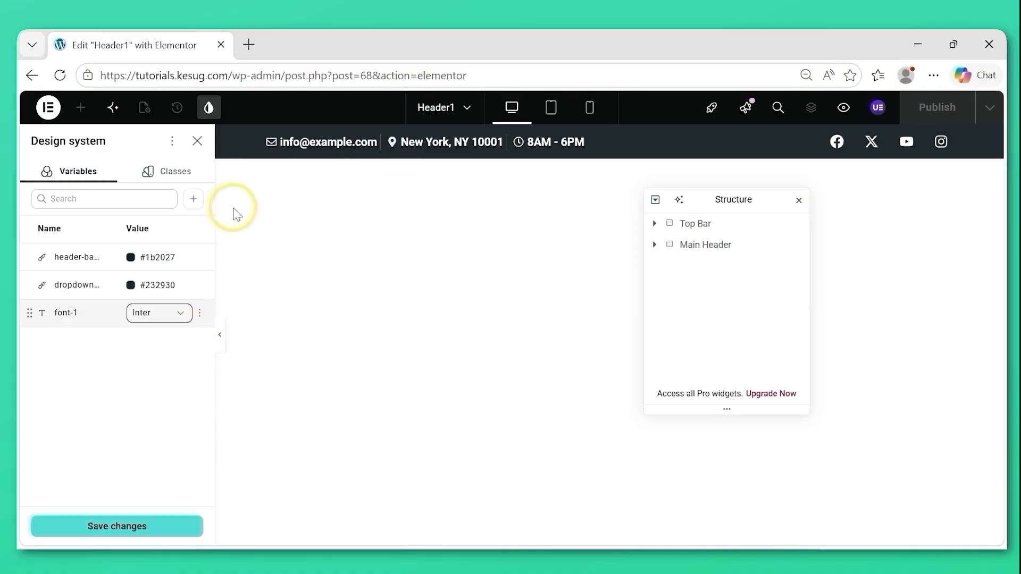
# Add a second font variable, keeping its default name and the Roboto font family.
pyautogui.click(194, 200)
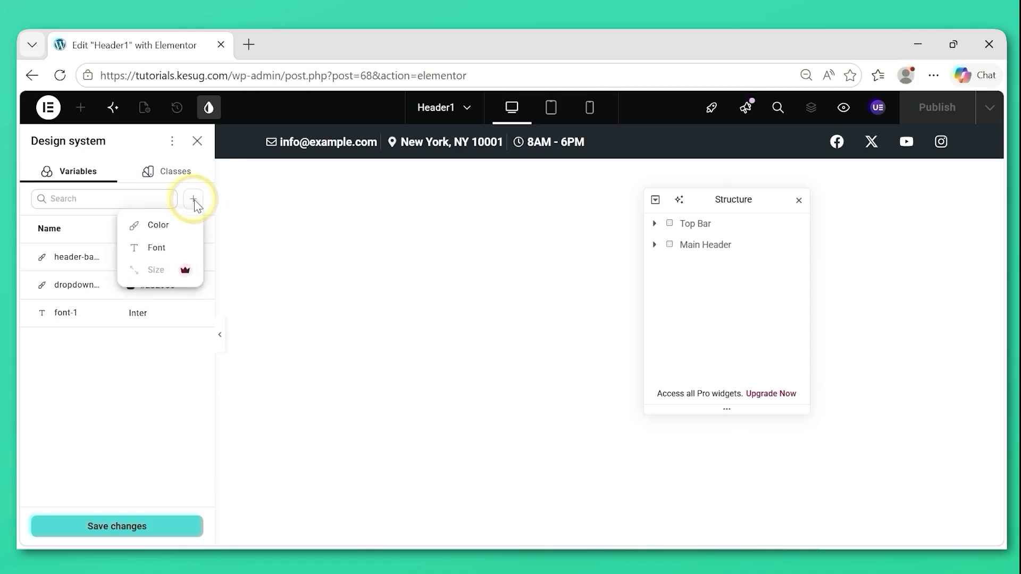
pyautogui.click(159, 248)
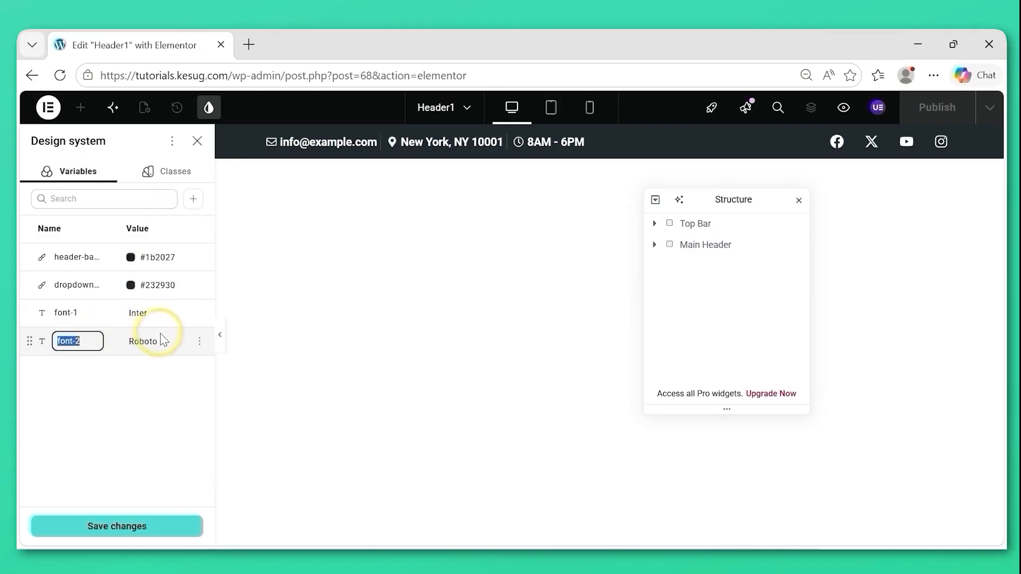
pyautogui.click(122, 402)
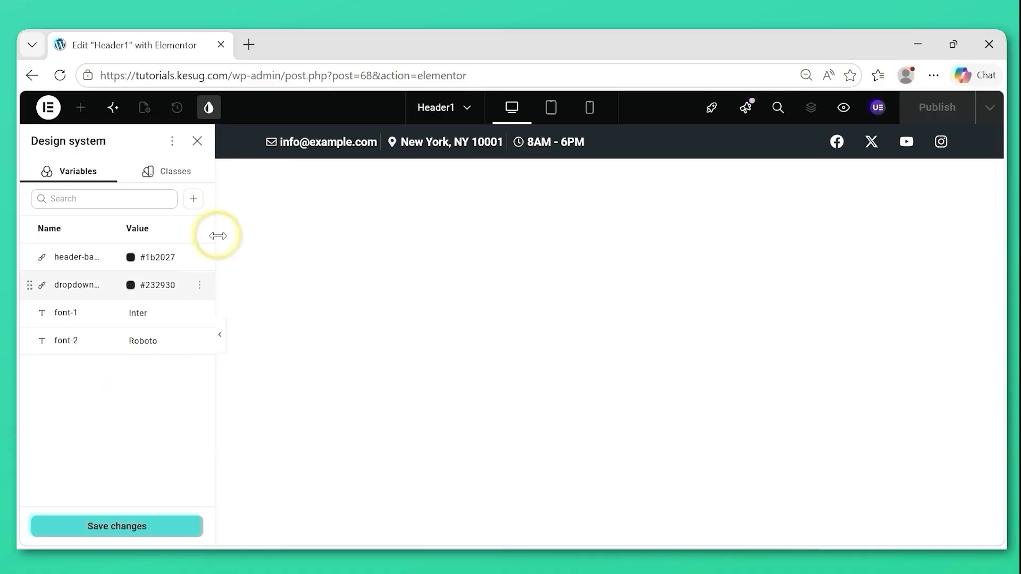
# Create a color variable named cta-button with the value #2cd5b0 and save the variable changes.
pyautogui.click(193, 201)
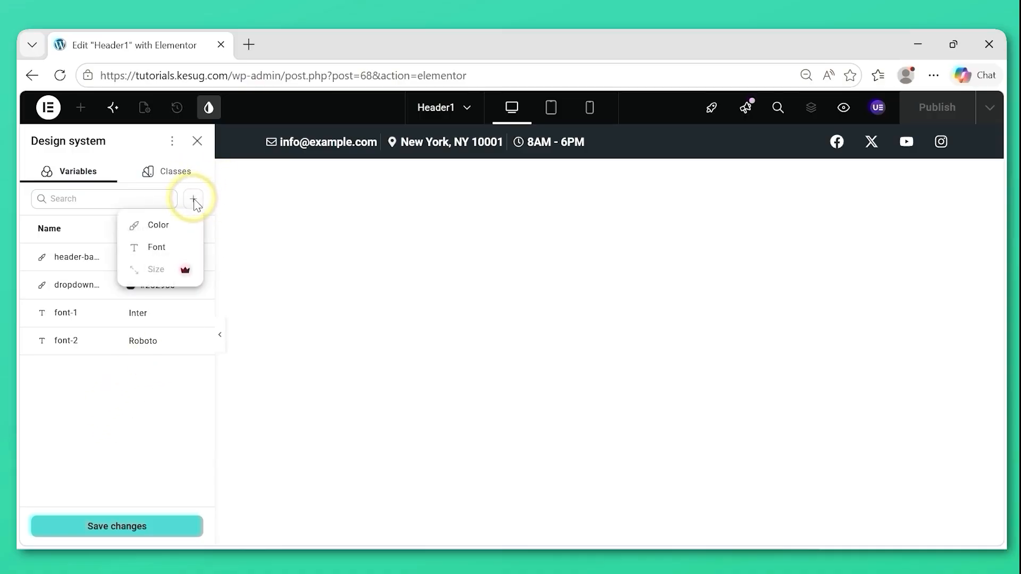
pyautogui.click(158, 226)
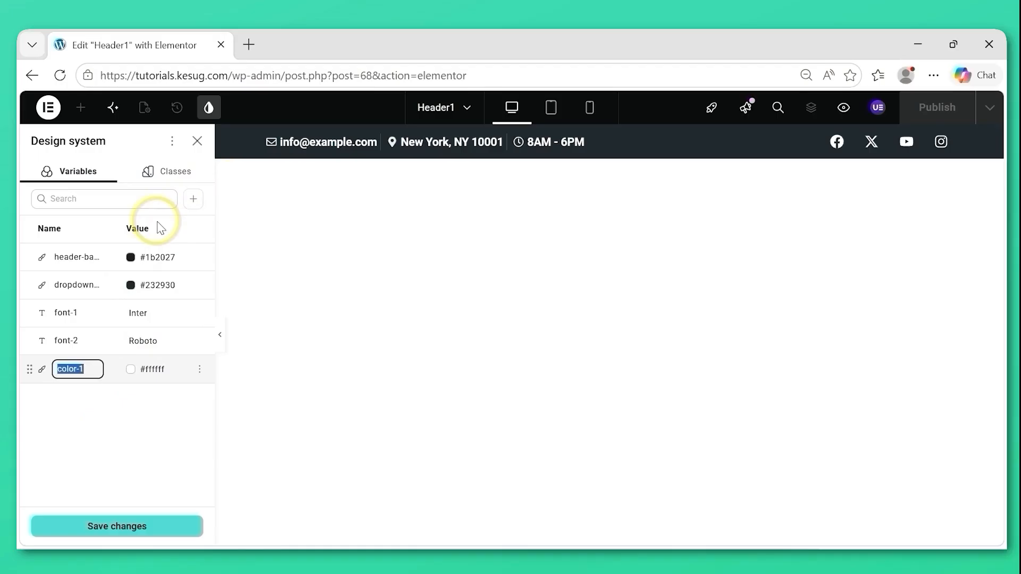
pyautogui.write('cta-button')
pyautogui.doubleClick(161, 368)
pyautogui.moveTo(172, 368); pyautogui.dragTo(152, 369)
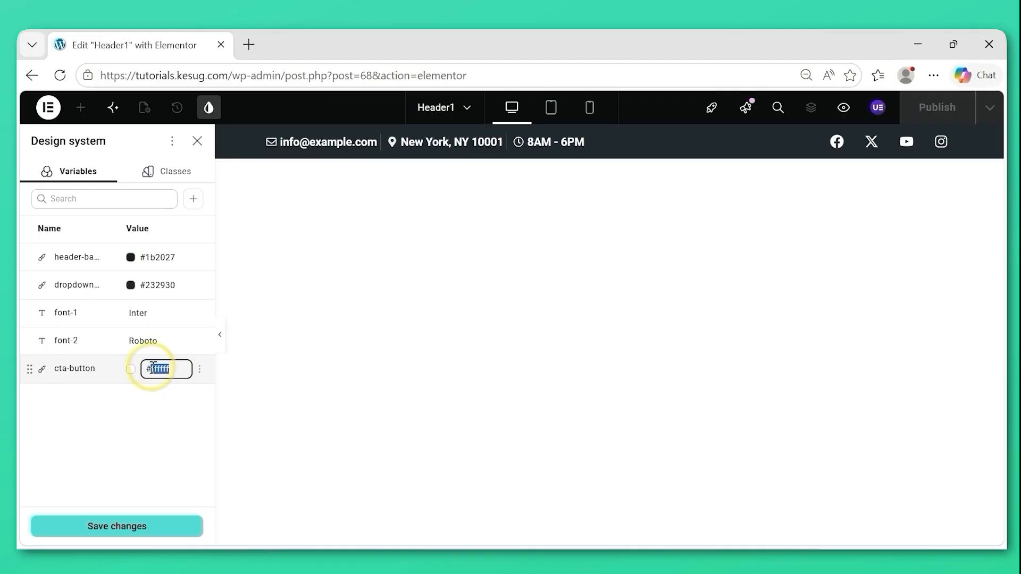
pyautogui.press('BackSpace')
pyautogui.write('2cd5b0')
pyautogui.click(127, 527)
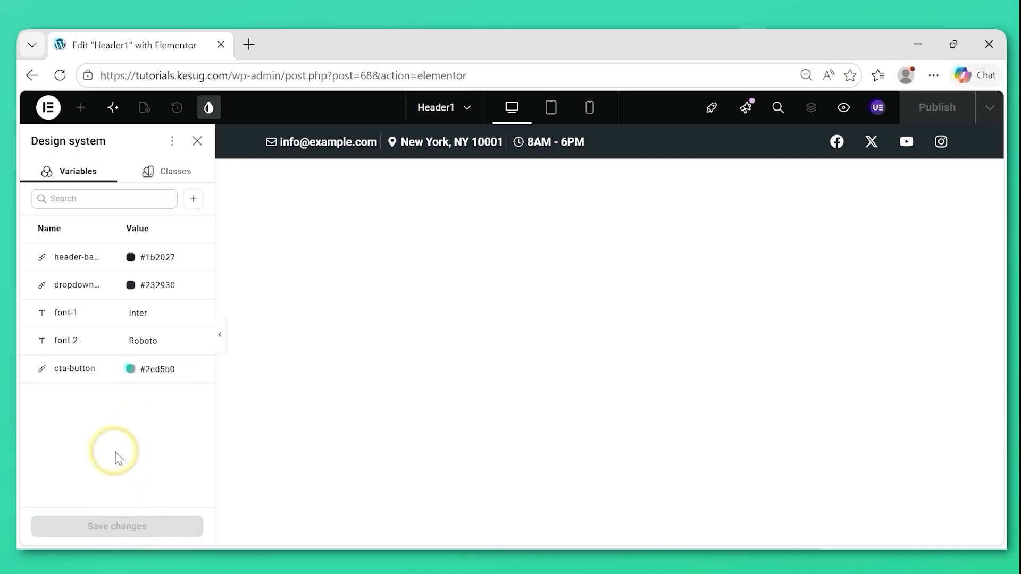
# Leave the Design System and set the HTML tag of the Main Header flexbox to Header.
pyautogui.click(198, 142)
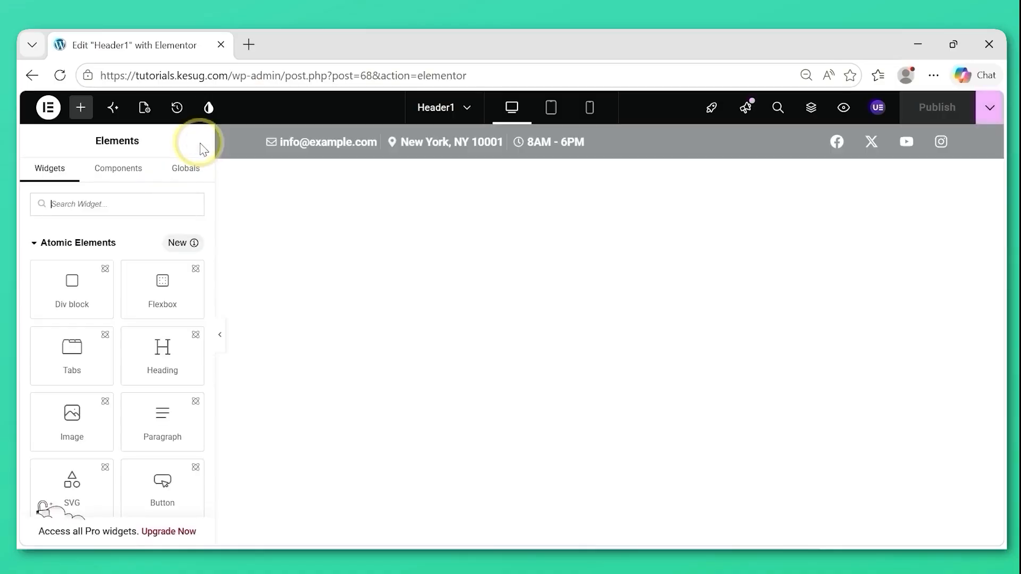
pyautogui.click(811, 109)
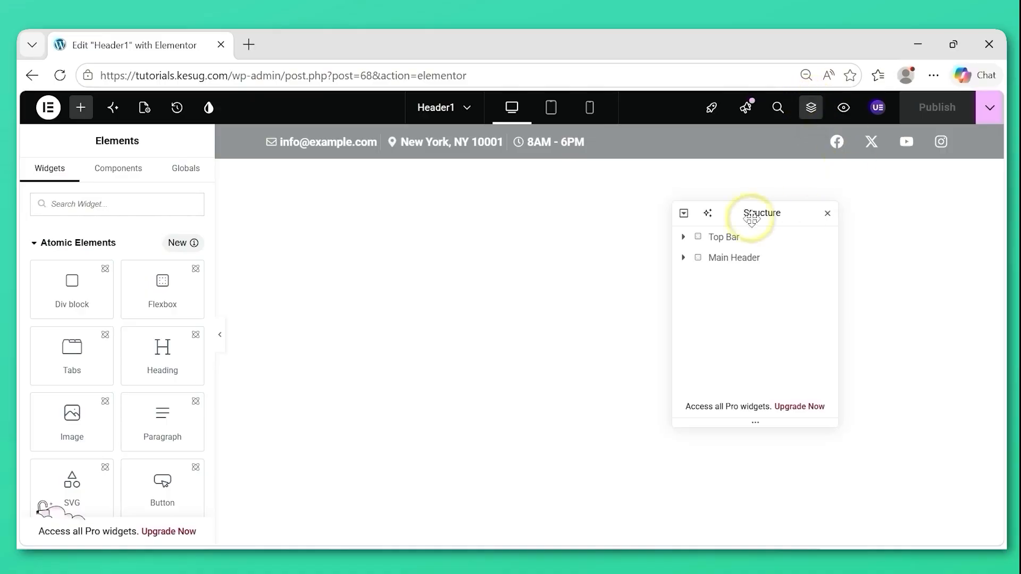
pyautogui.click(732, 261)
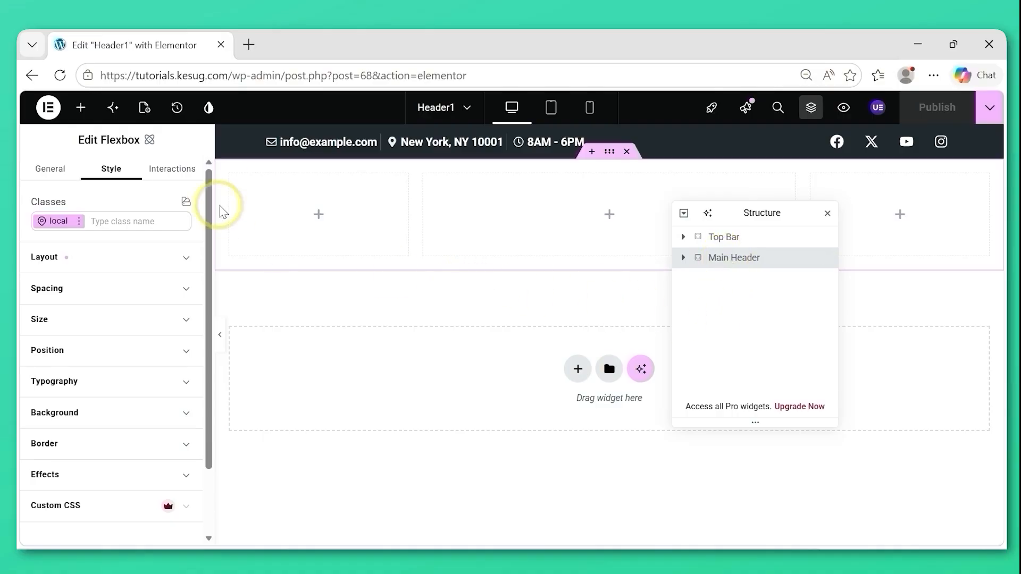
pyautogui.click(50, 173)
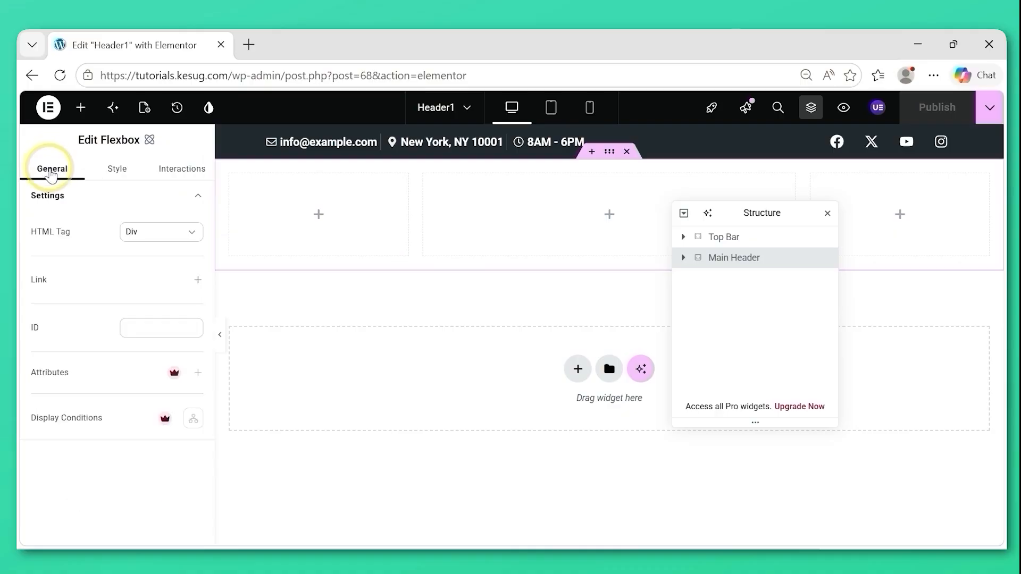
pyautogui.click(154, 242)
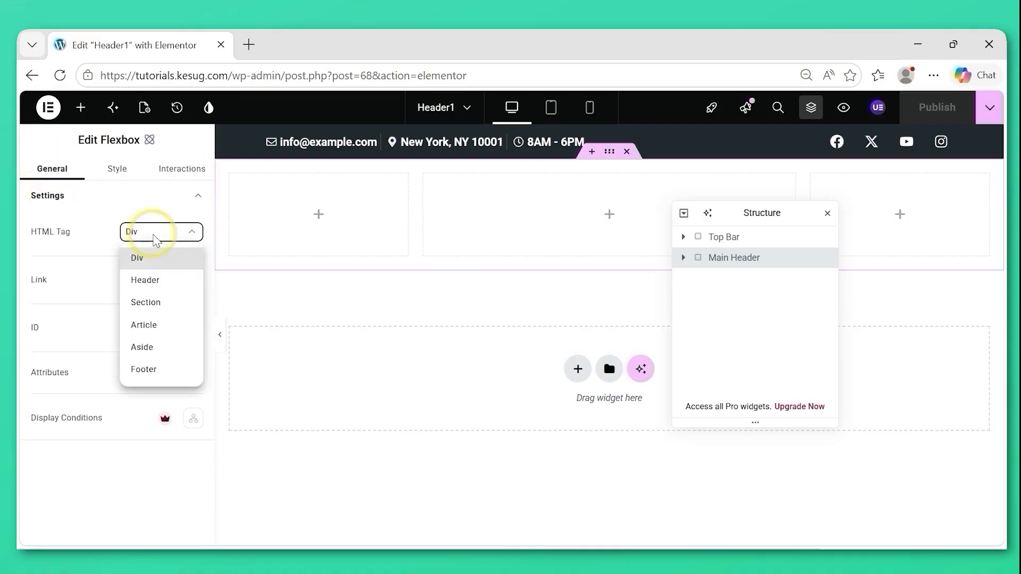
pyautogui.click(153, 281)
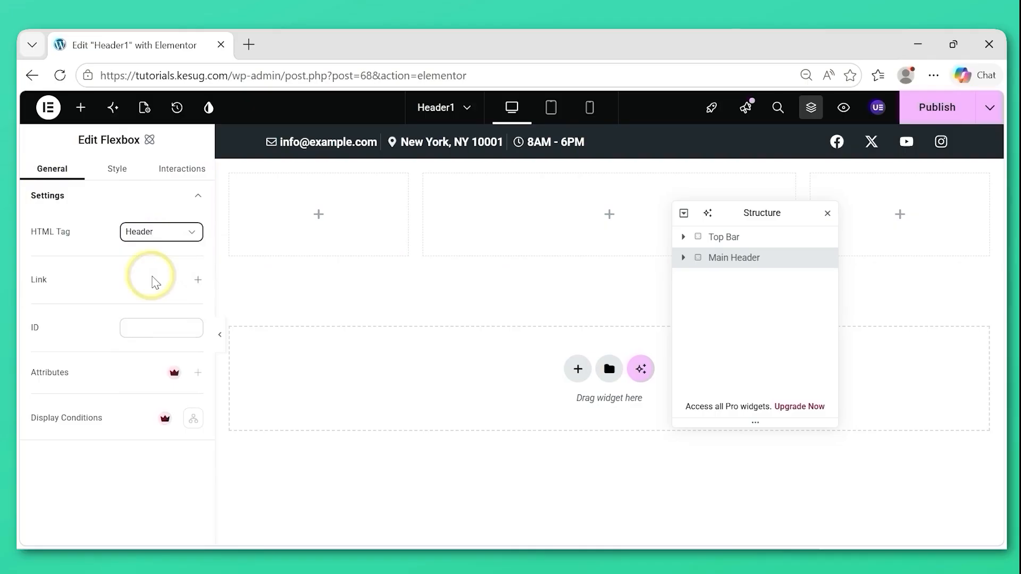
# Set the Main Header's layout to Flex display with justify content and align items both set to Center.
pyautogui.click(118, 171)
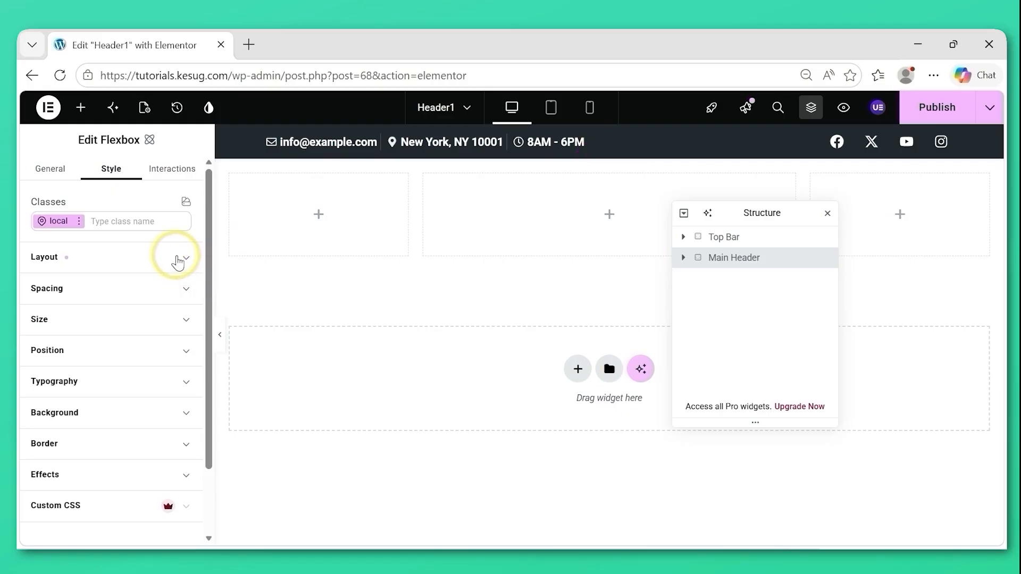
pyautogui.click(178, 260)
pyautogui.moveTo(207, 274); pyautogui.dragTo(210, 301)
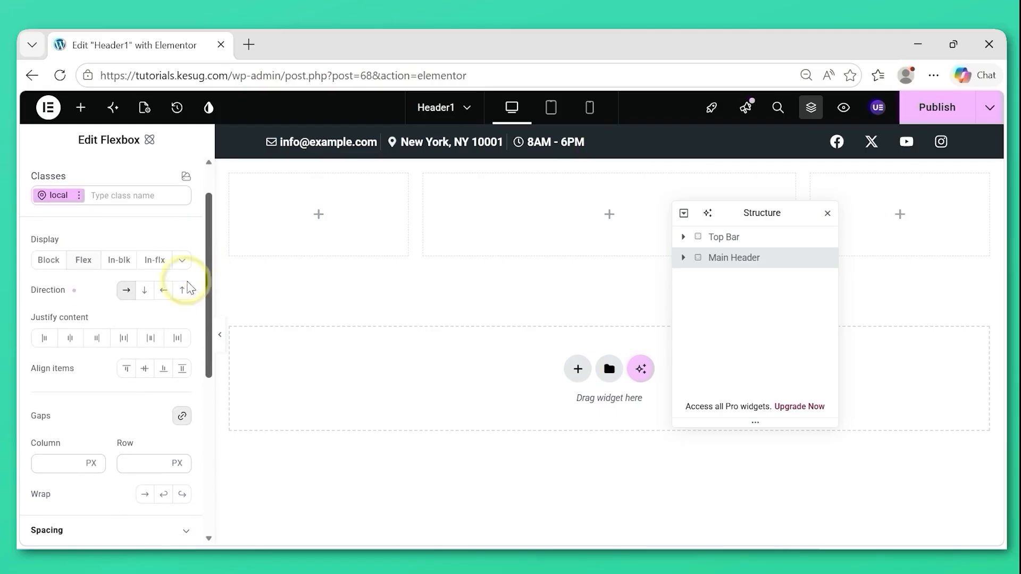
pyautogui.click(85, 269)
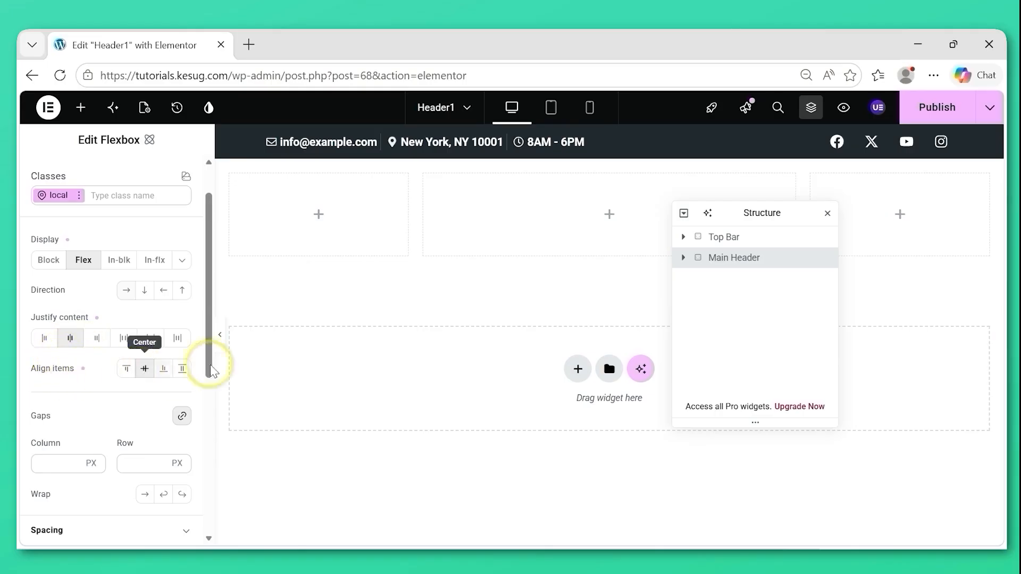
pyautogui.moveTo(211, 322); pyautogui.dragTo(212, 283)
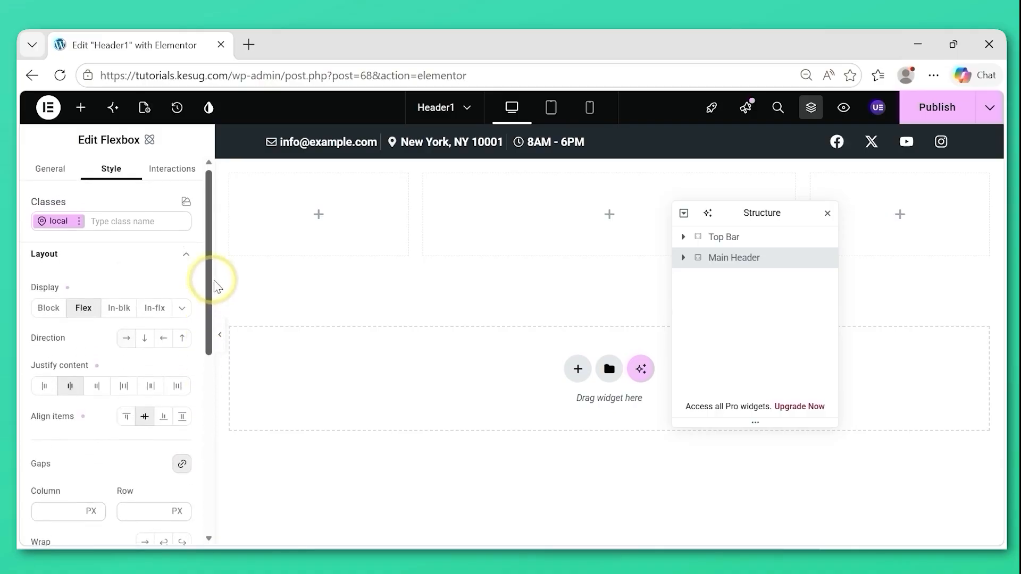
pyautogui.click(156, 261)
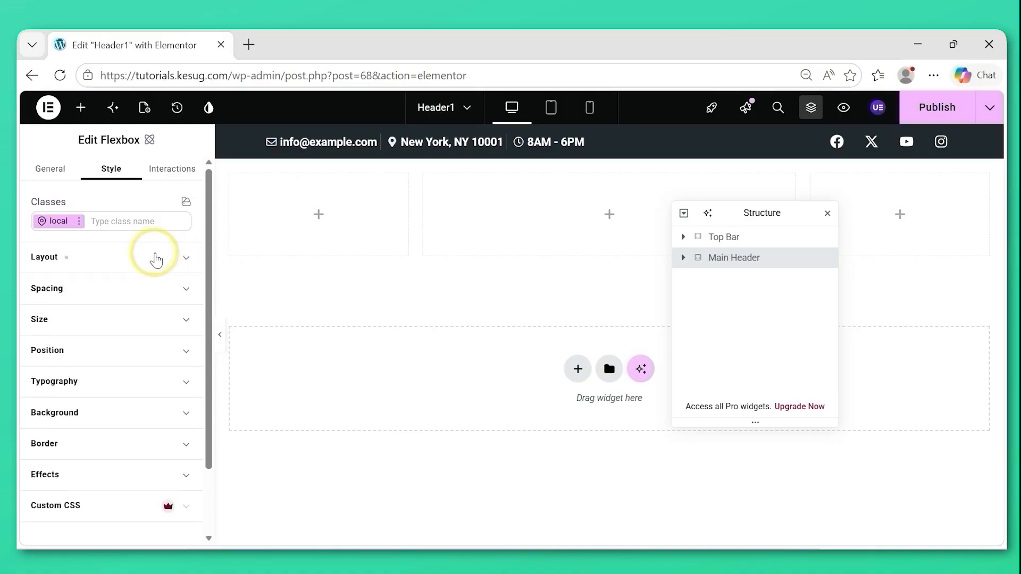
# Set the Main Header's margin and padding to 0 px on all sides.
pyautogui.click(71, 289)
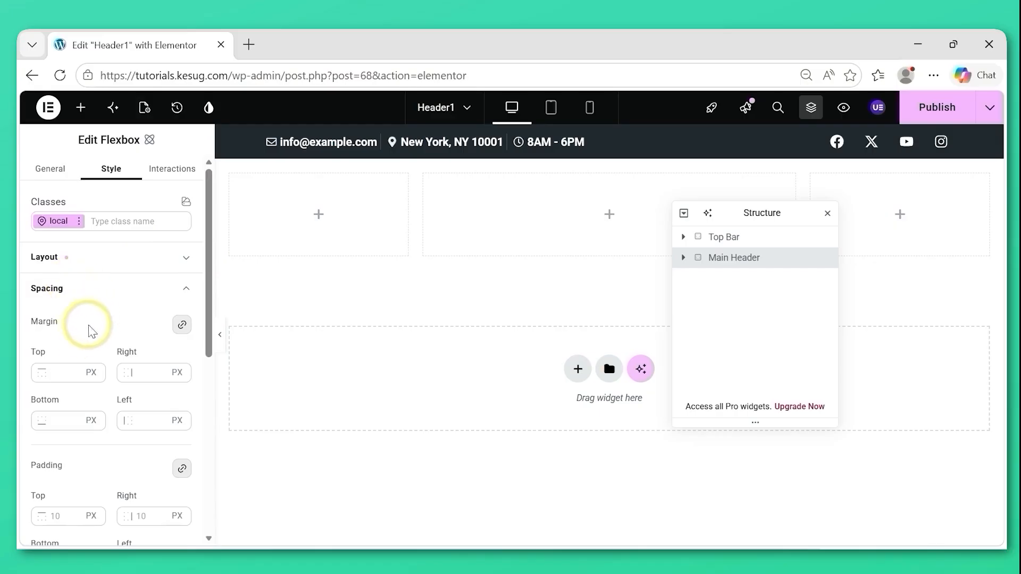
pyautogui.click(64, 371)
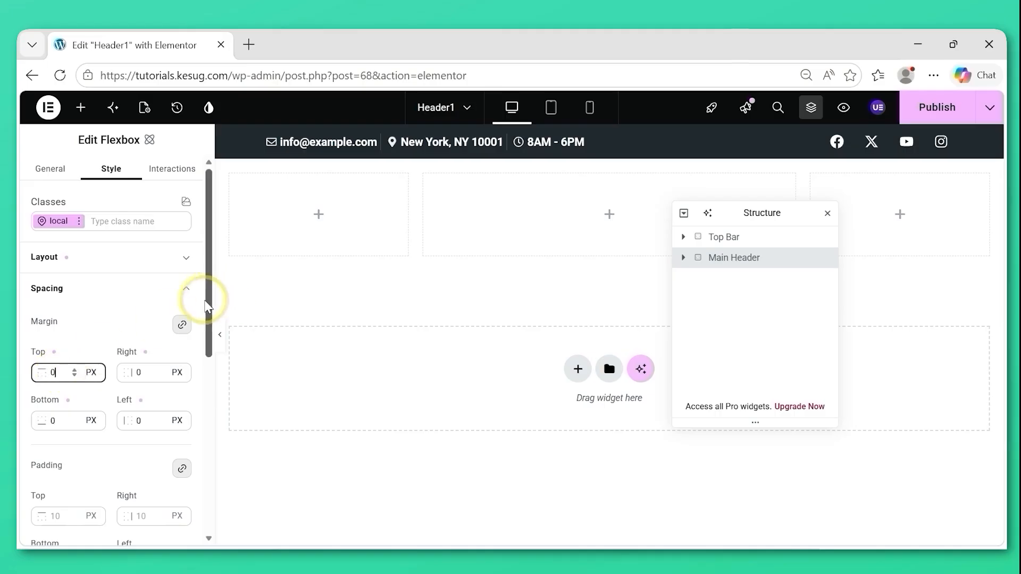
pyautogui.moveTo(212, 318); pyautogui.dragTo(210, 391)
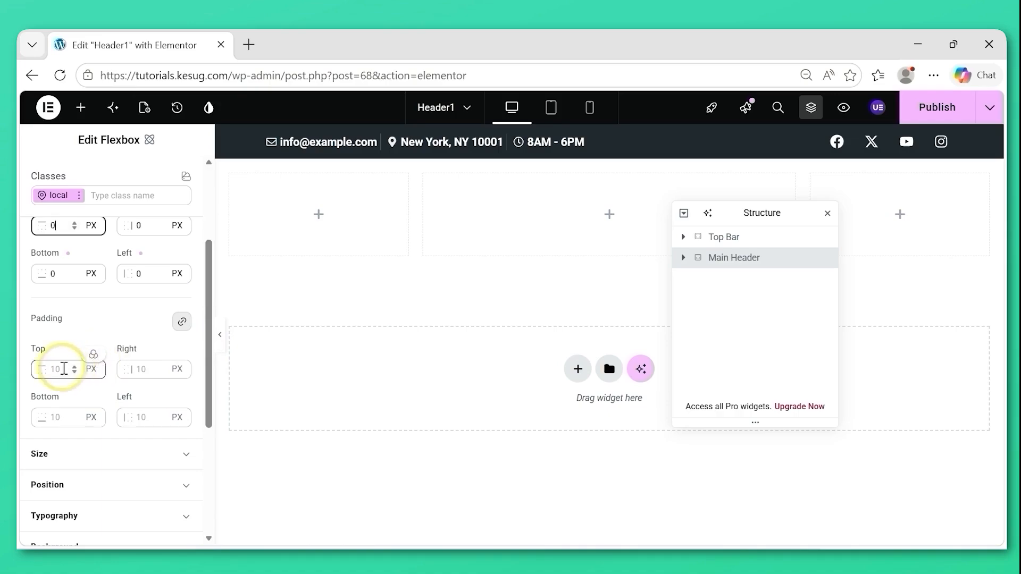
pyautogui.click(64, 369)
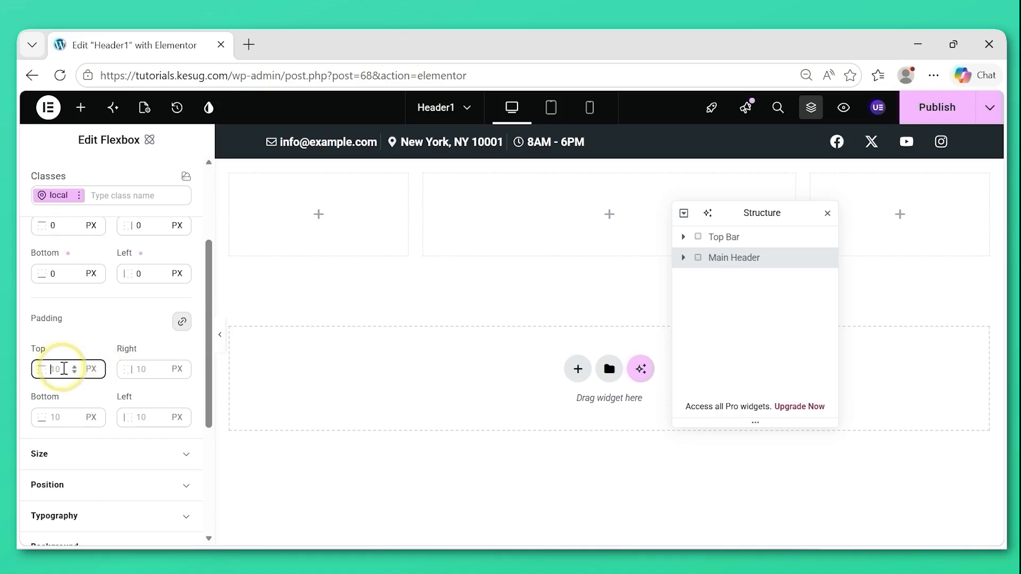
pyautogui.write('0')
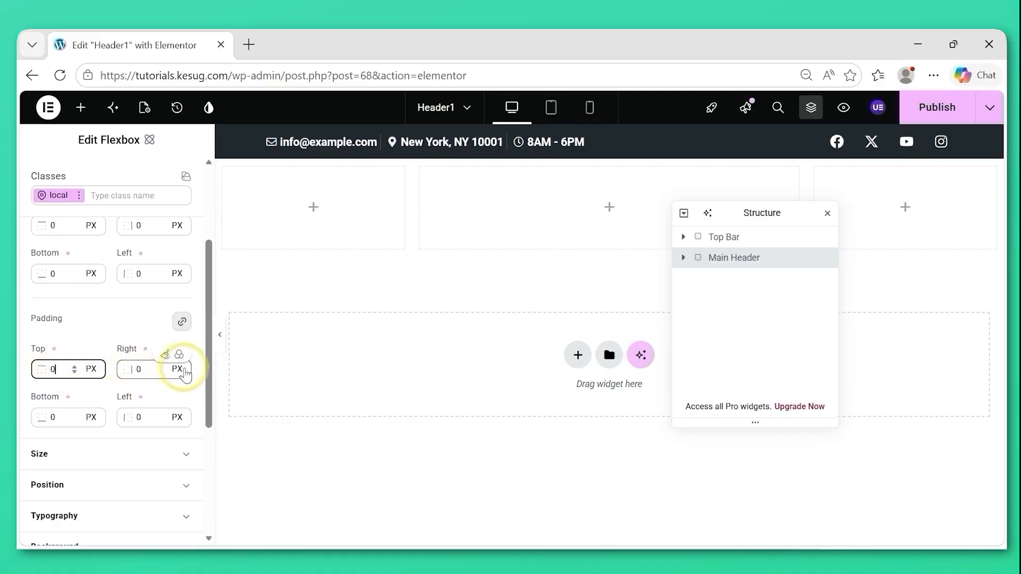
# Unlink the Main Header's padding values and set the right padding to 20 px and the left padding to 50 px.
pyautogui.click(183, 323)
pyautogui.click(154, 370)
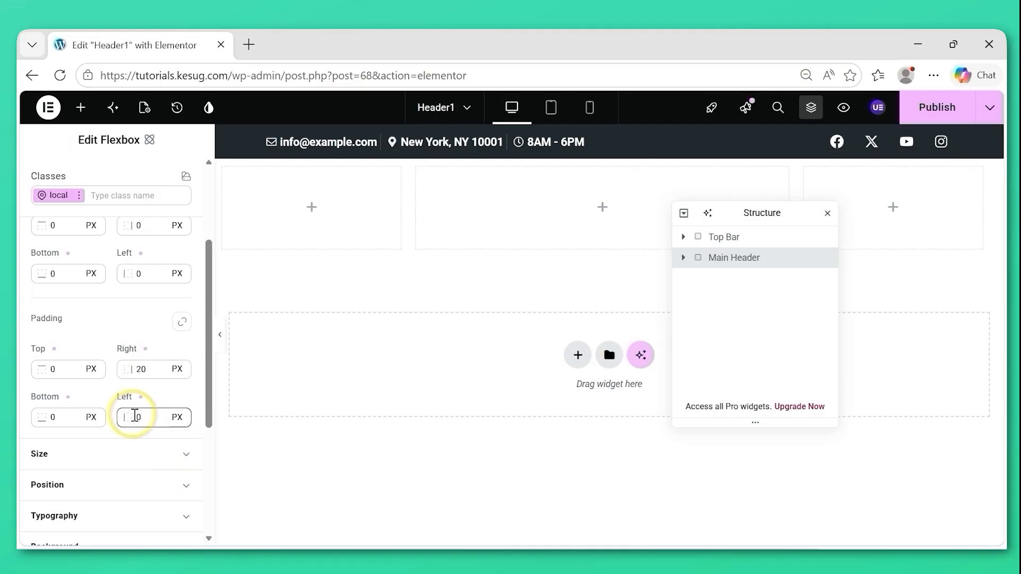
pyautogui.click(134, 417)
pyautogui.write('5')
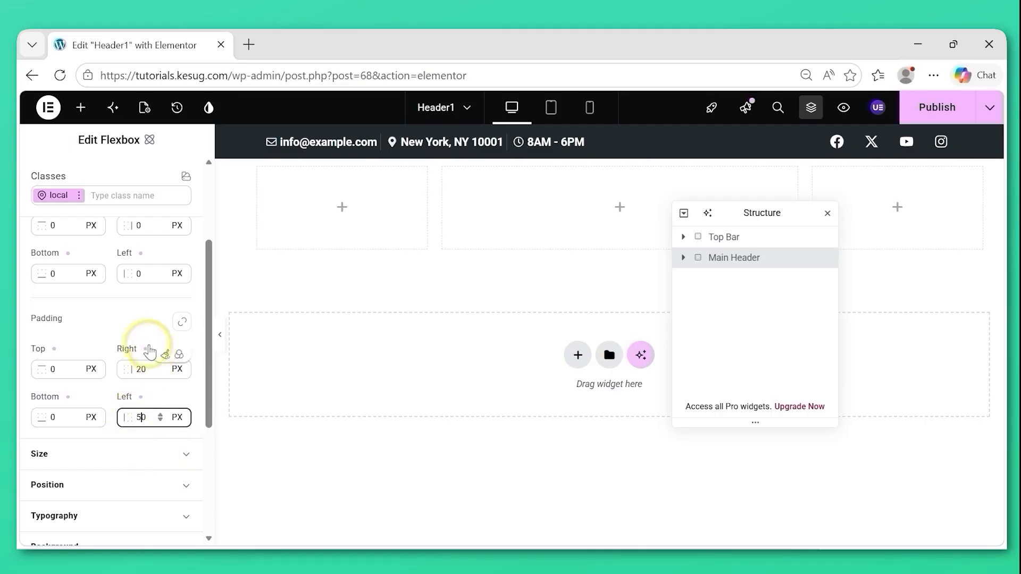
pyautogui.moveTo(209, 345); pyautogui.dragTo(207, 267)
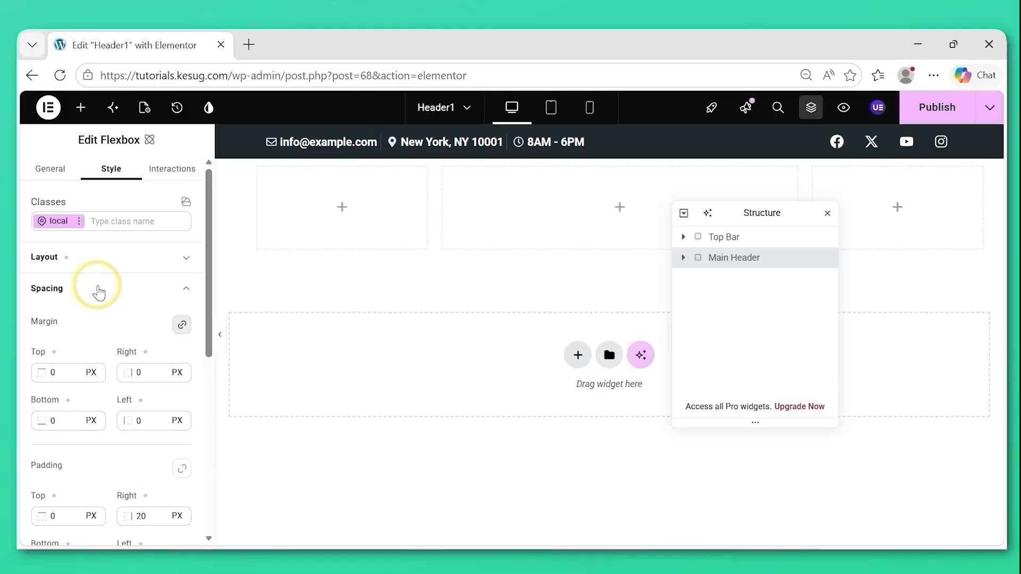
pyautogui.click(98, 292)
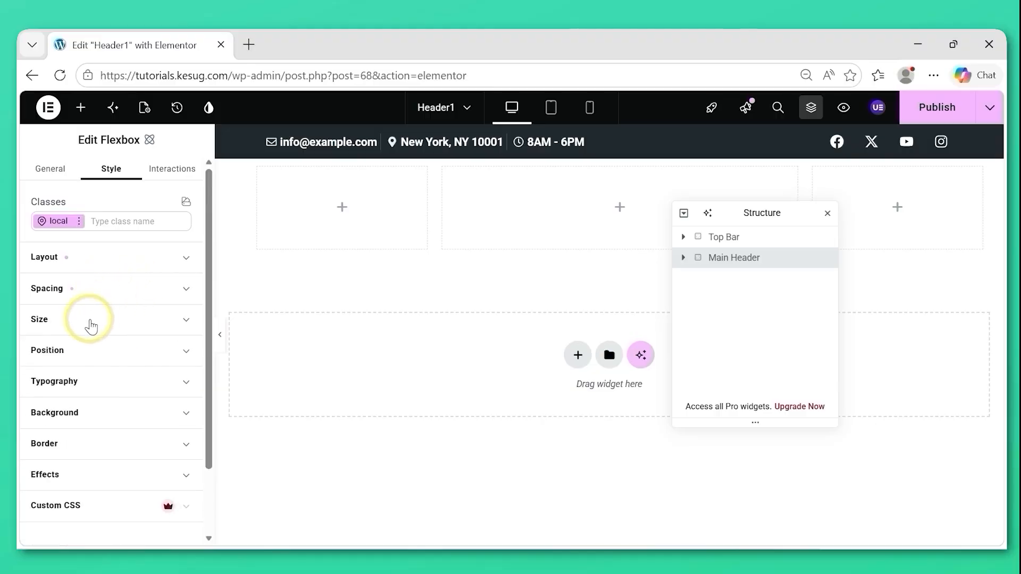
# Set the Main Header's width to 100%, height to 100 px and minimum height to 80 px.
pyautogui.click(92, 325)
pyautogui.click(55, 374)
pyautogui.write('100')
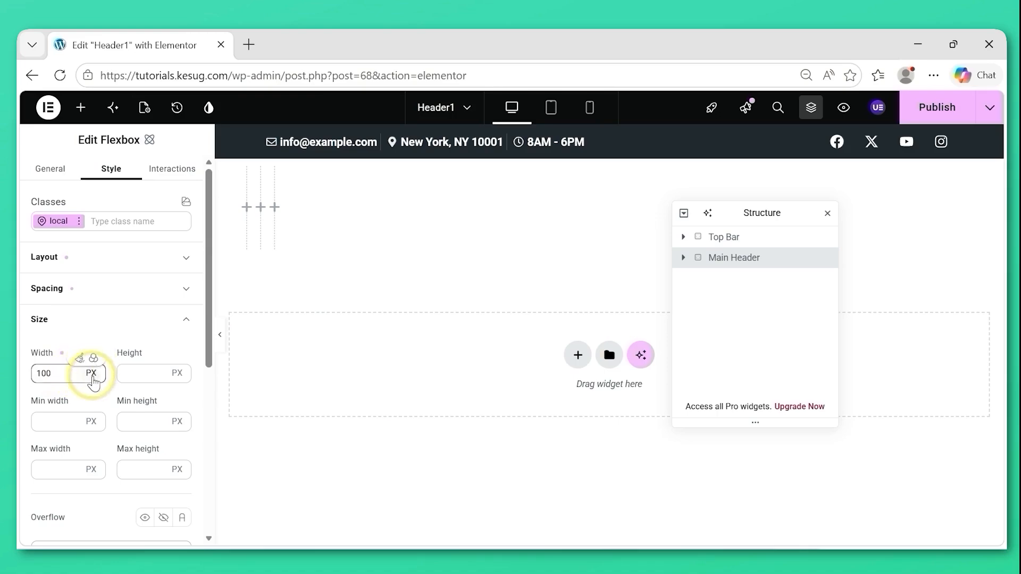
pyautogui.click(92, 375)
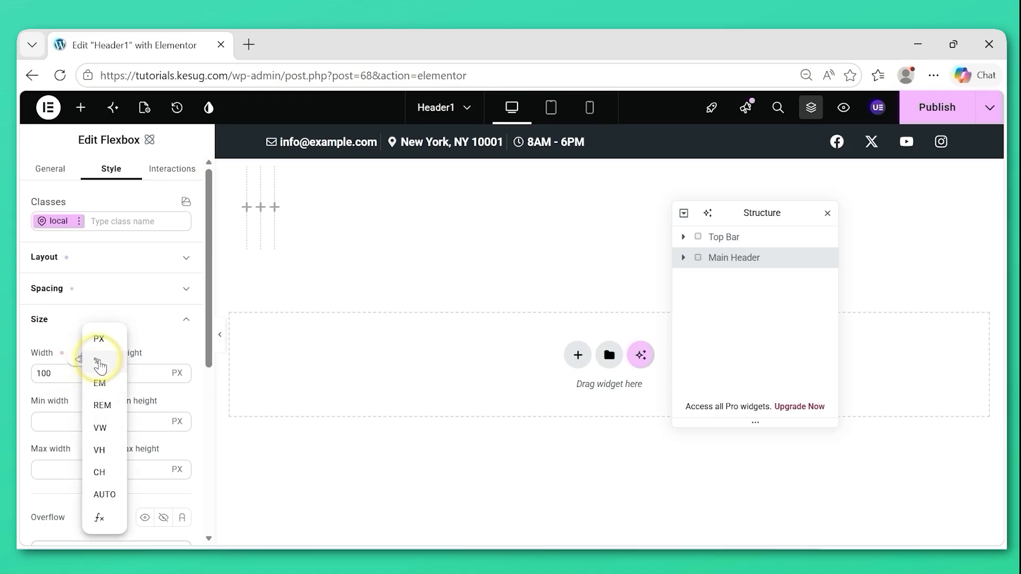
pyautogui.click(99, 364)
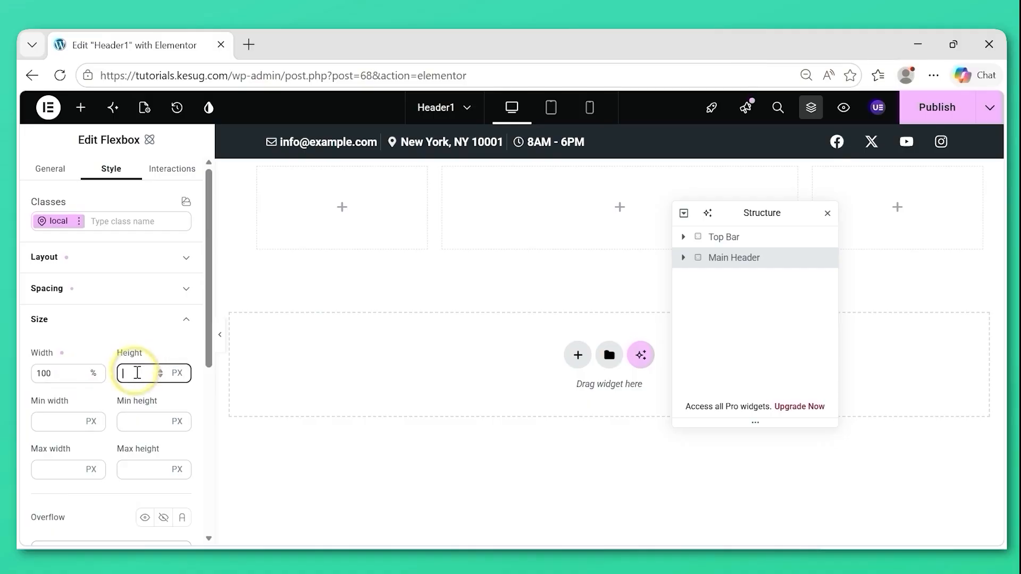
pyautogui.write('100')
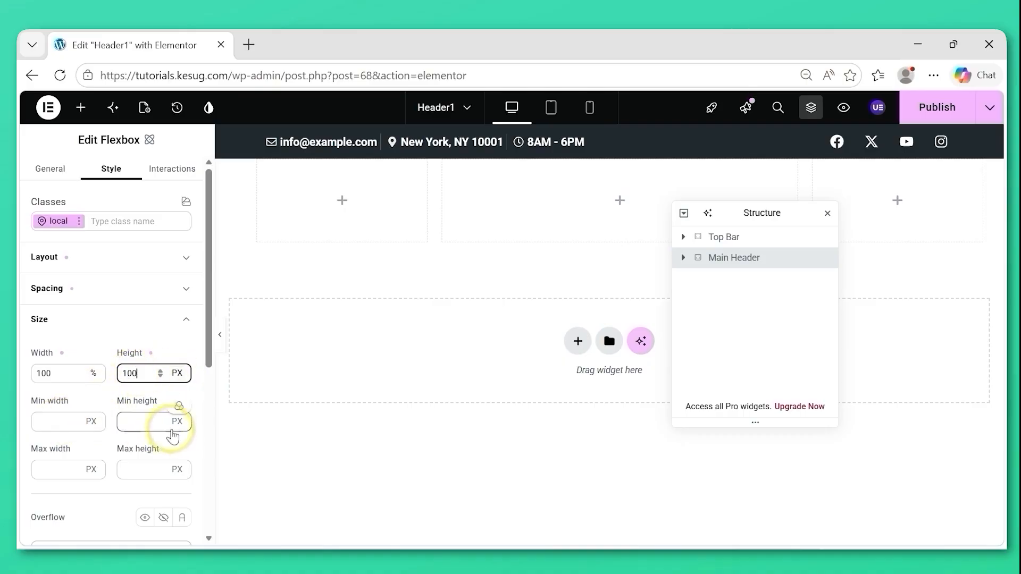
pyautogui.click(139, 421)
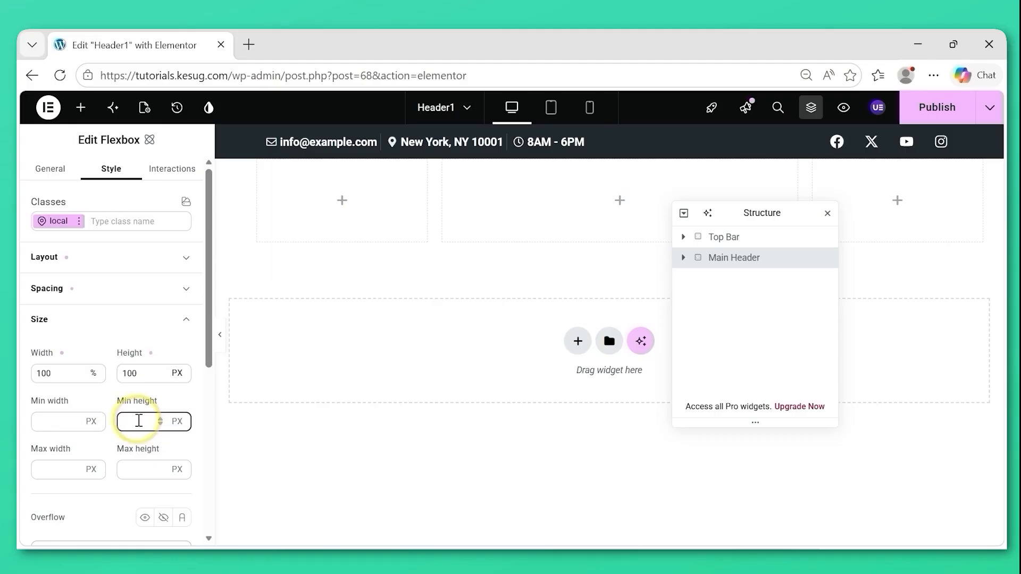
pyautogui.write('80')
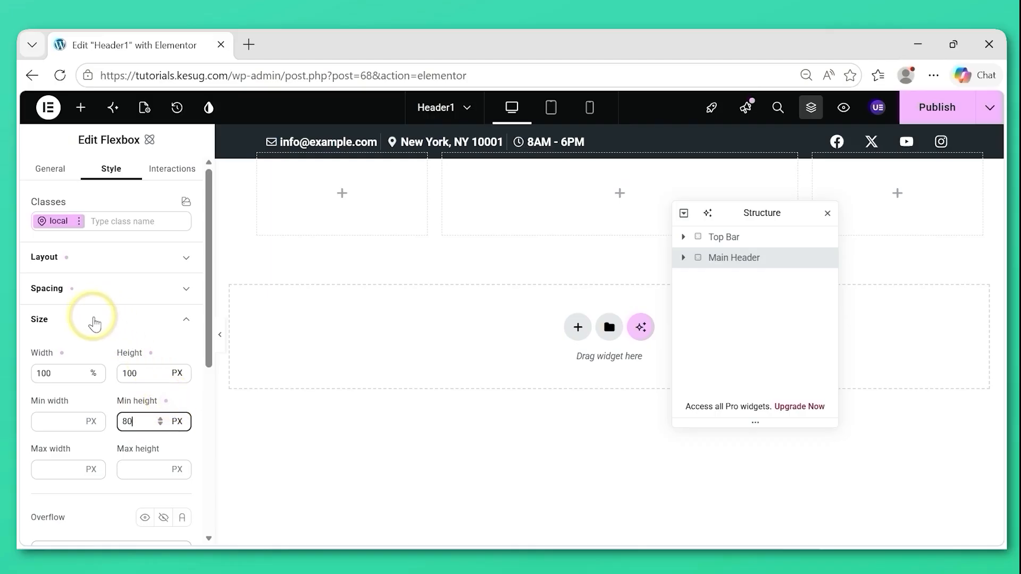
pyautogui.click(94, 323)
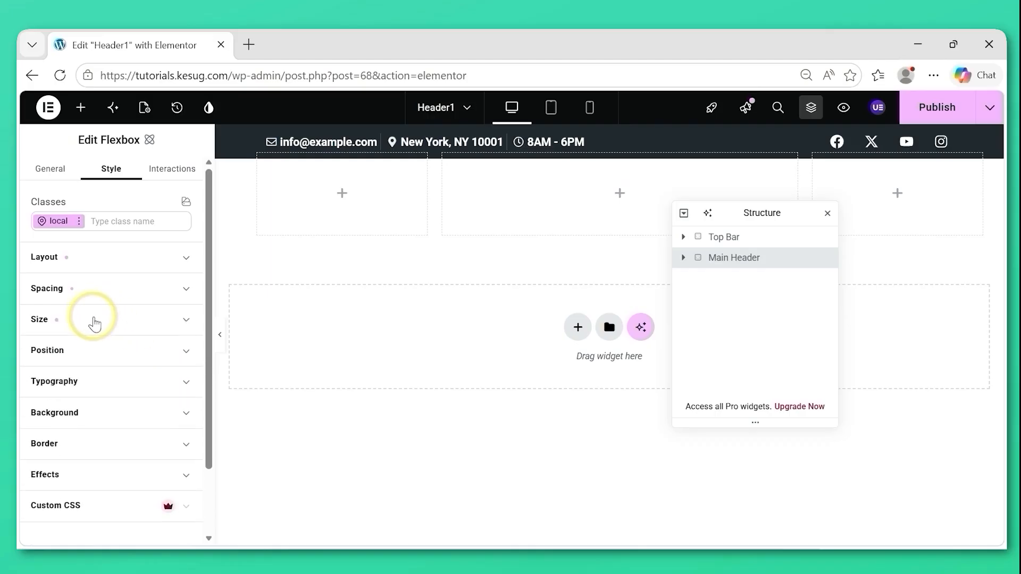
# Check the font variables in the Design System and return to the Header1 template, saving the changes when leaving.
pyautogui.scroll(-1, 192, 318)
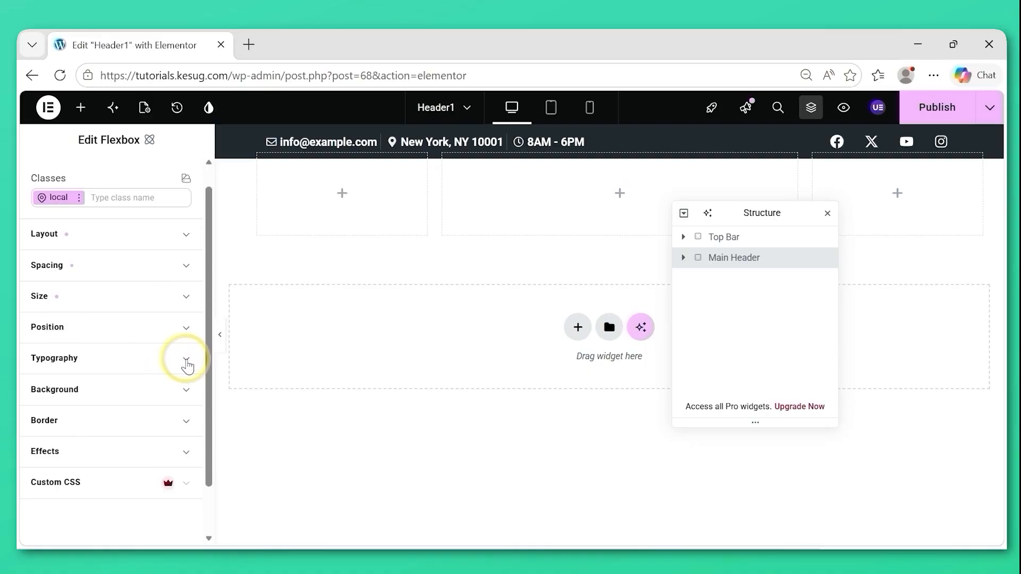
pyautogui.click(187, 362)
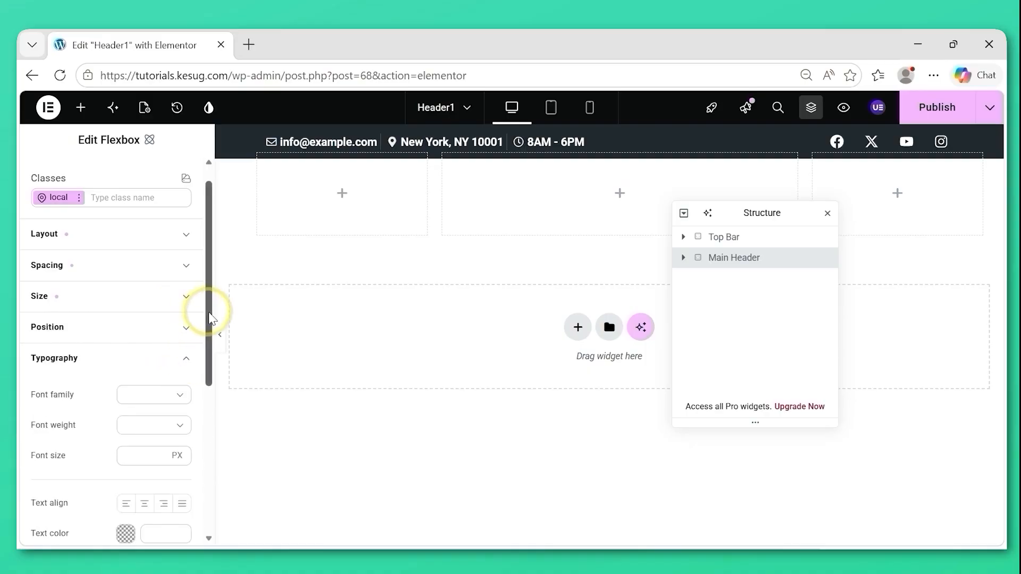
pyautogui.moveTo(210, 321); pyautogui.dragTo(207, 350)
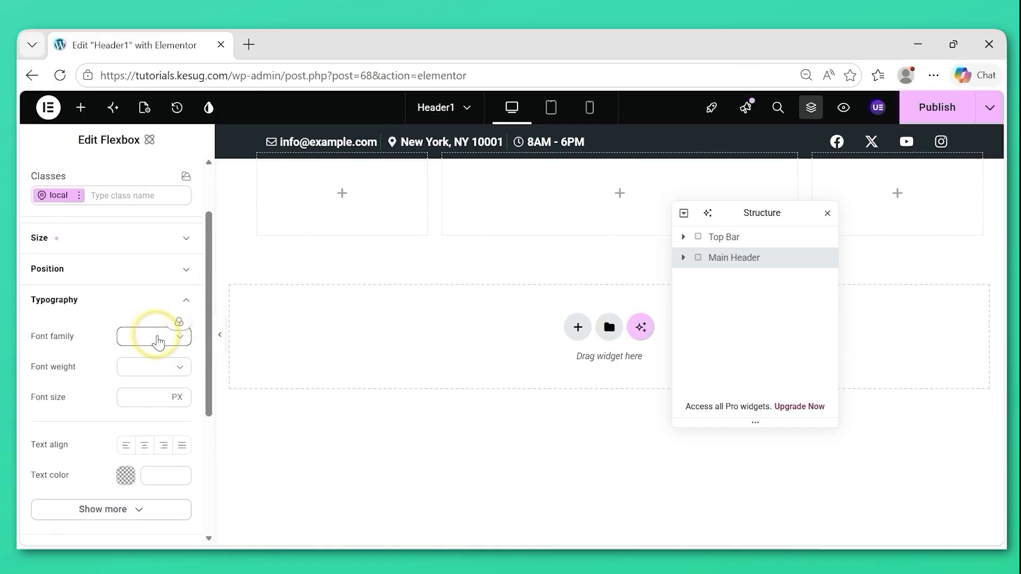
pyautogui.click(208, 109)
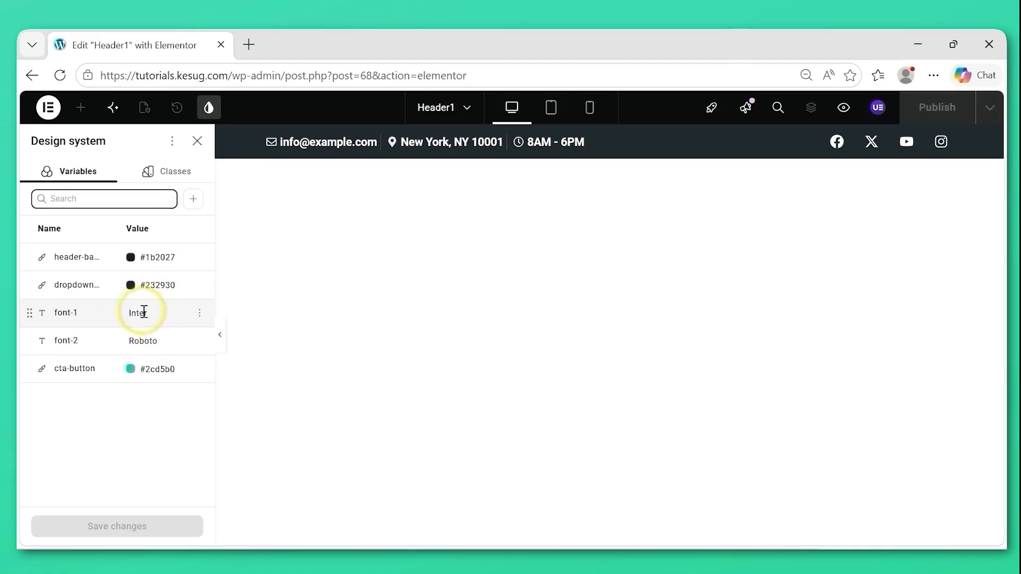
pyautogui.click(196, 141)
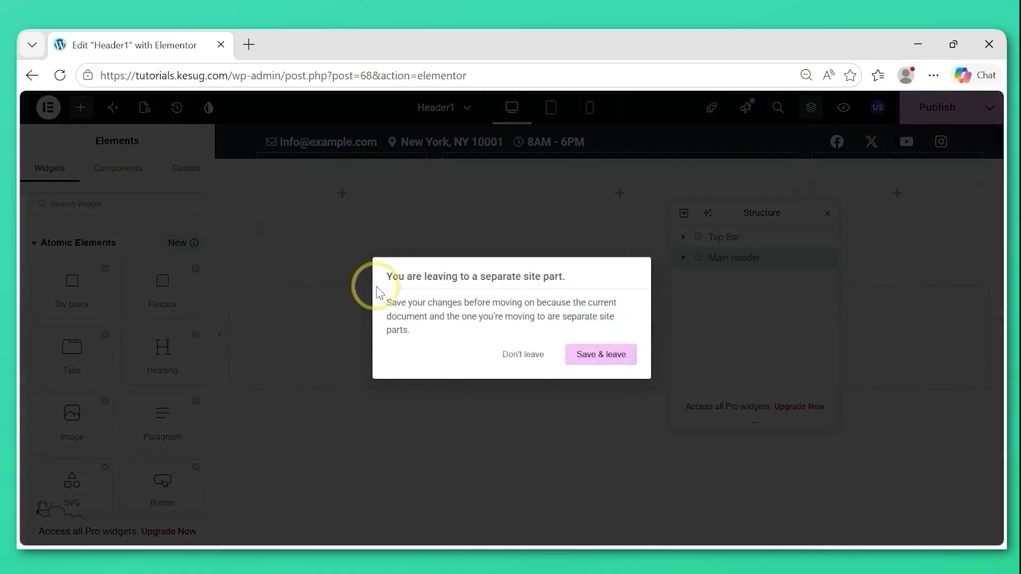
pyautogui.click(599, 366)
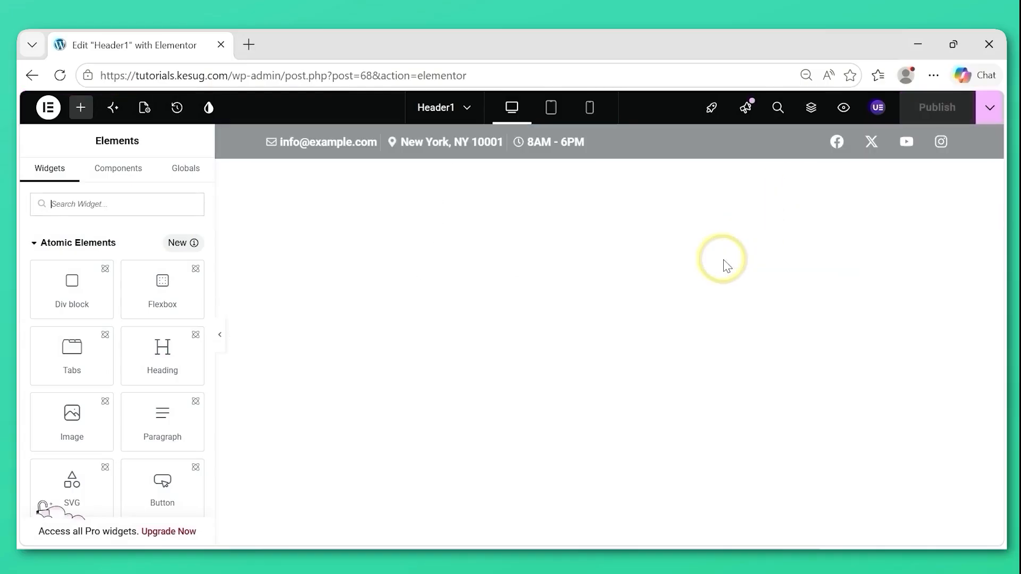
# Reselect the Main Header in the Structure and assign the font-1 variable to its font family.
pyautogui.click(812, 107)
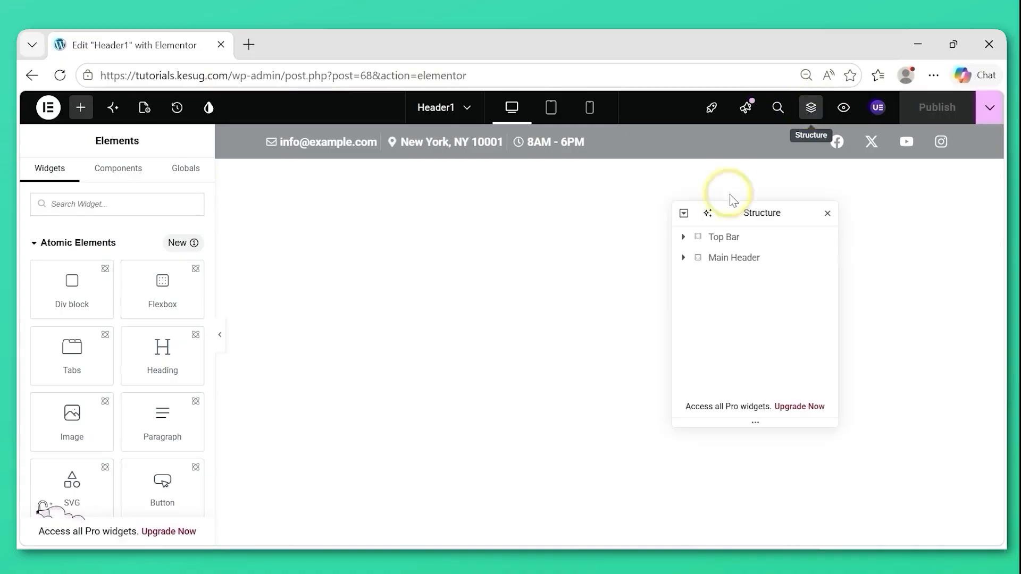
pyautogui.click(740, 258)
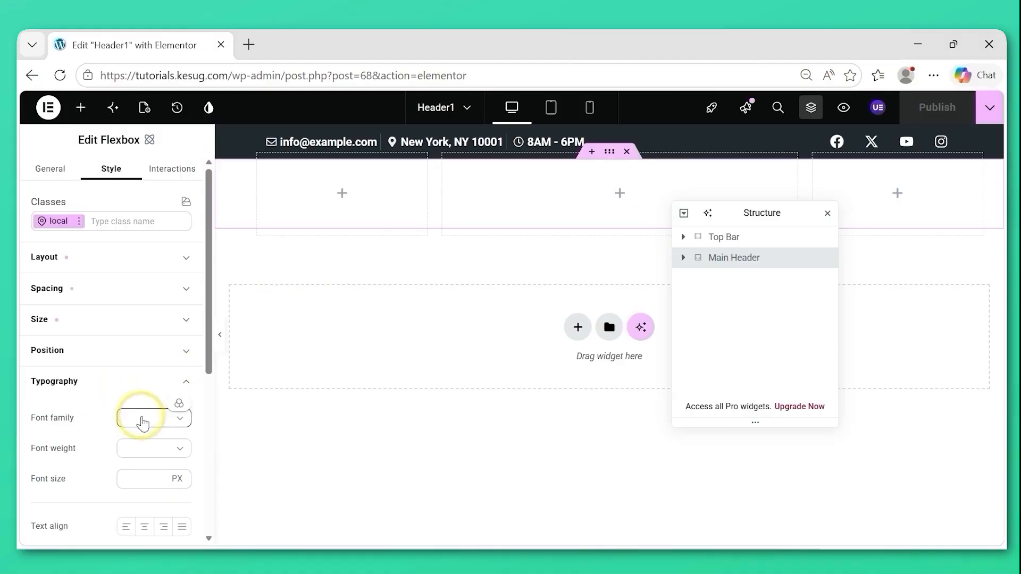
pyautogui.click(179, 405)
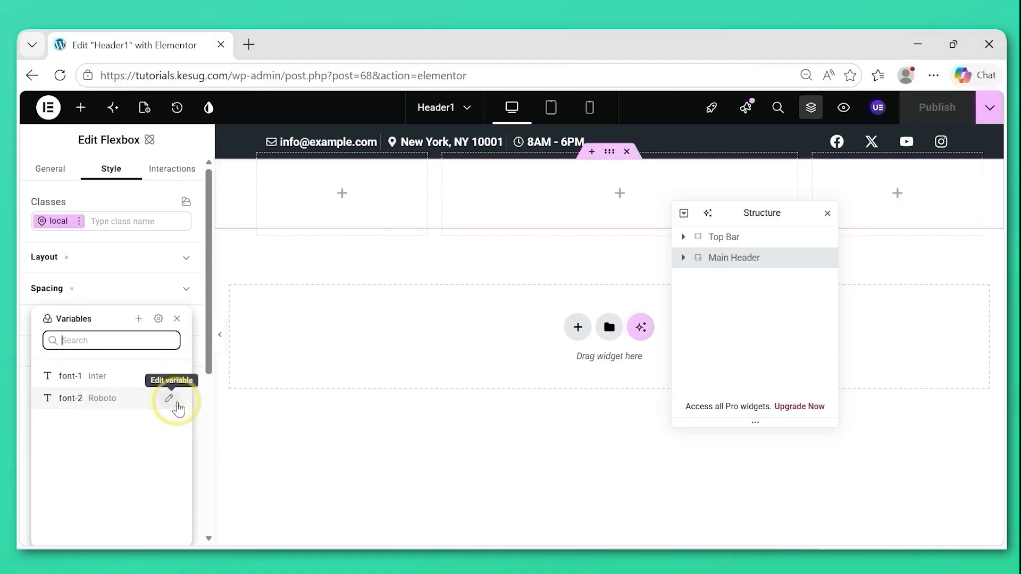
pyautogui.click(112, 379)
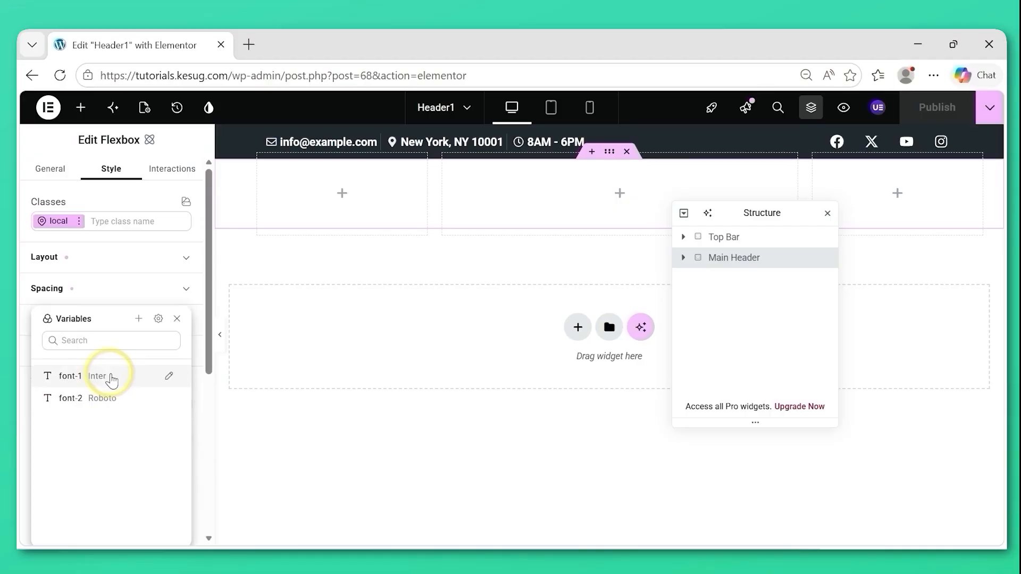
pyautogui.moveTo(210, 326); pyautogui.dragTo(207, 357)
pyautogui.scroll(-1, 207, 357)
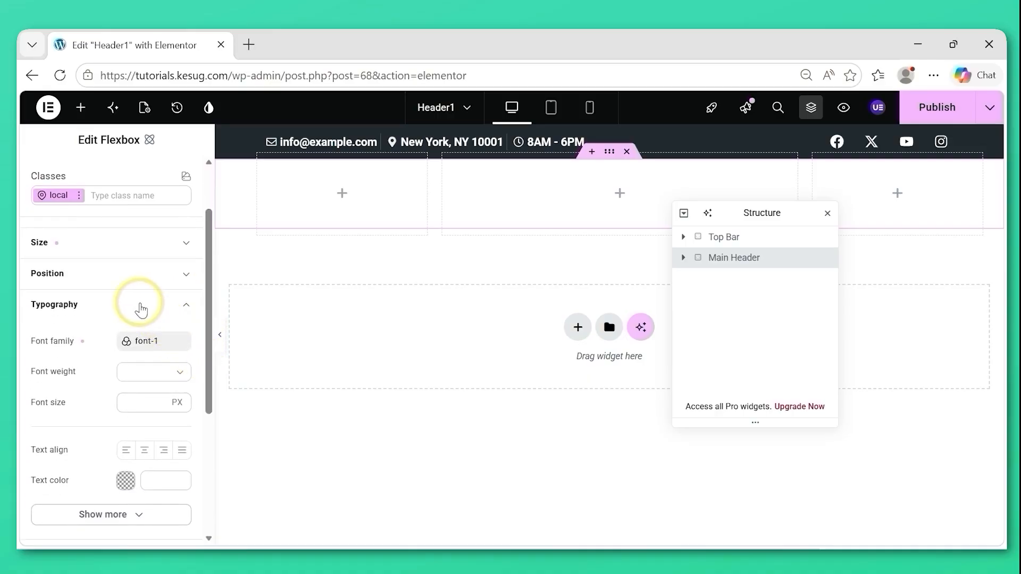
pyautogui.click(139, 306)
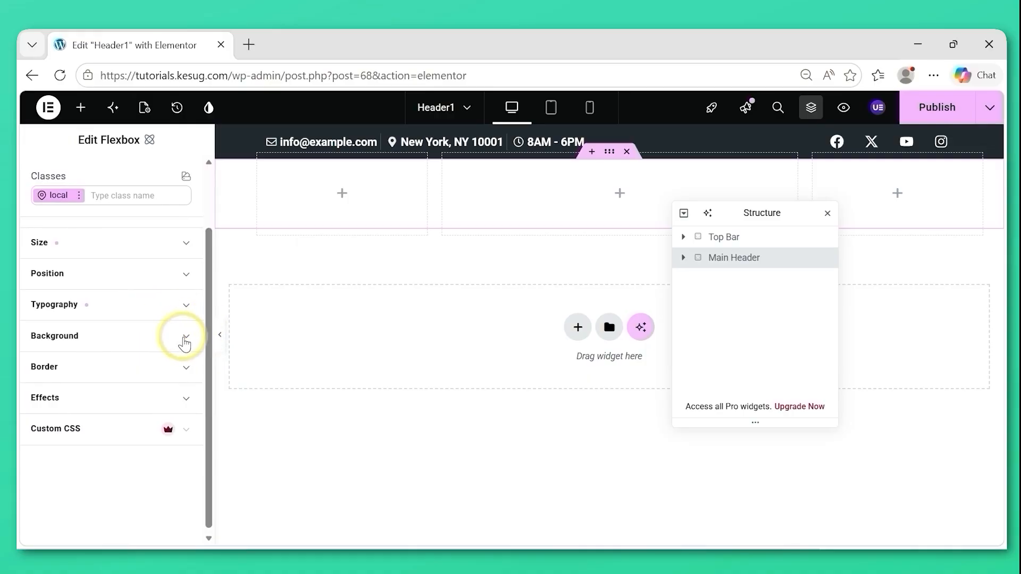
# Assign the header background color variable (#1b2027) to the Main Header's background color.
pyautogui.click(185, 340)
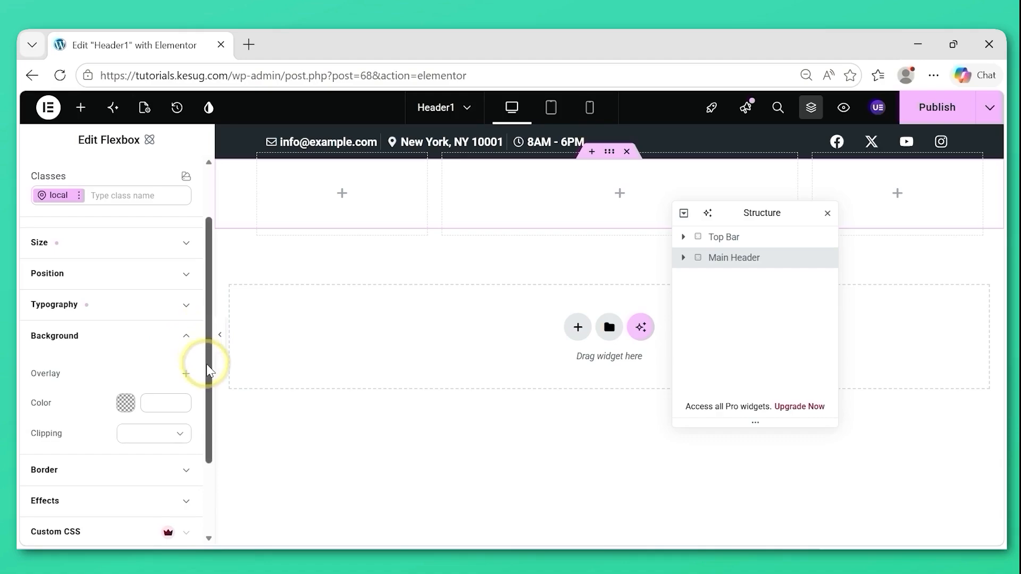
pyautogui.scroll(-1, 210, 371)
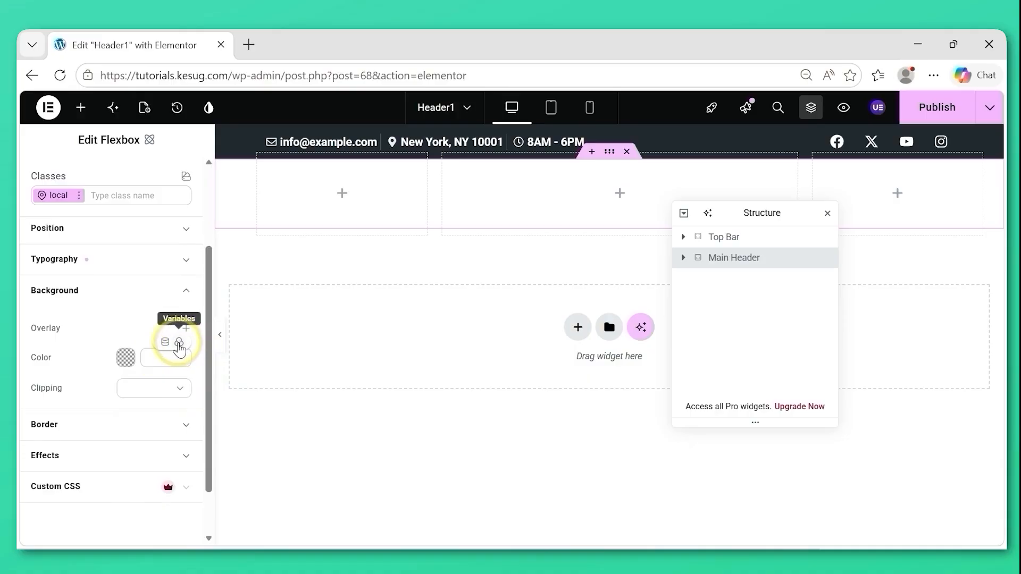
pyautogui.click(179, 343)
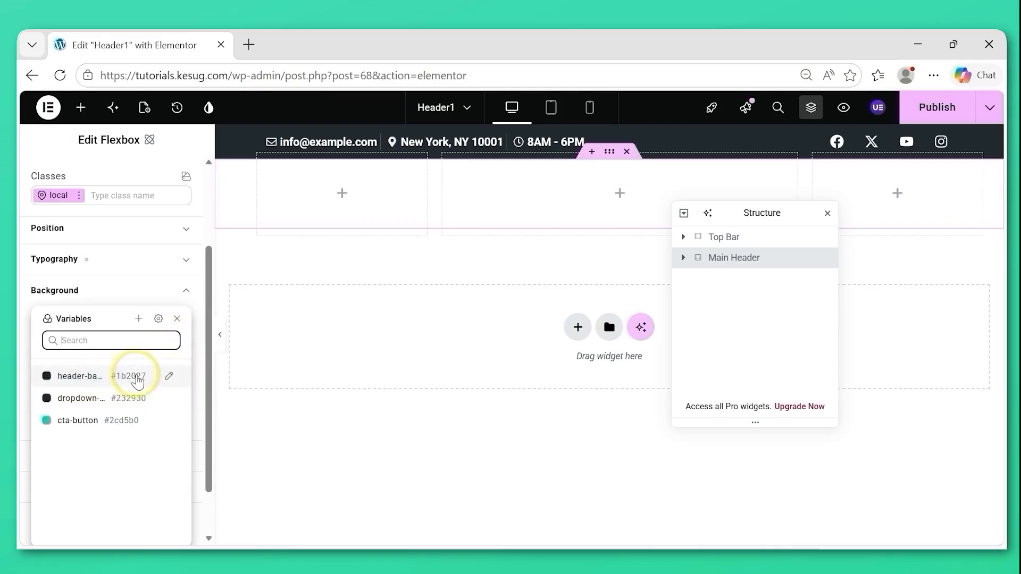
pyautogui.click(121, 379)
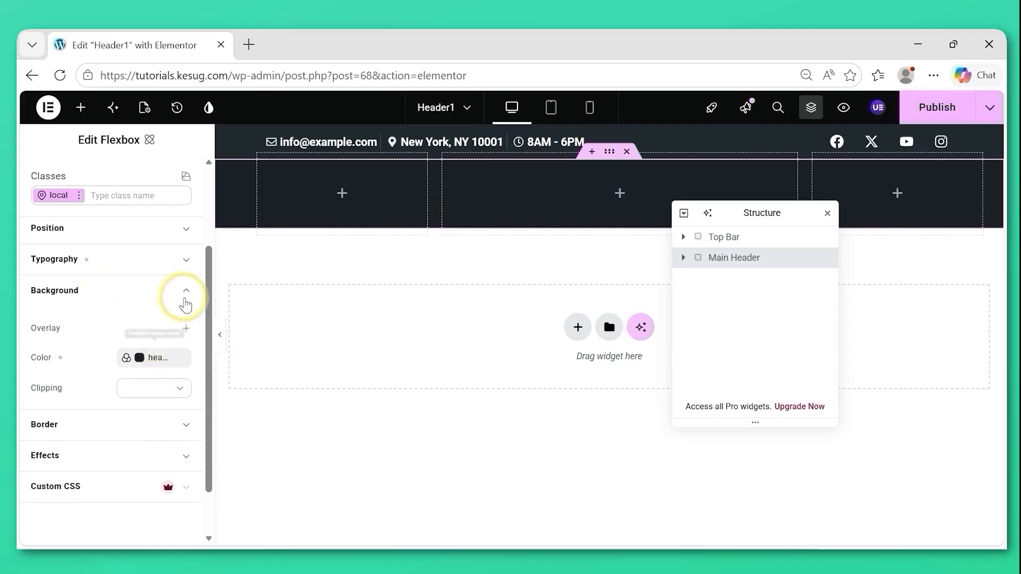
pyautogui.click(186, 294)
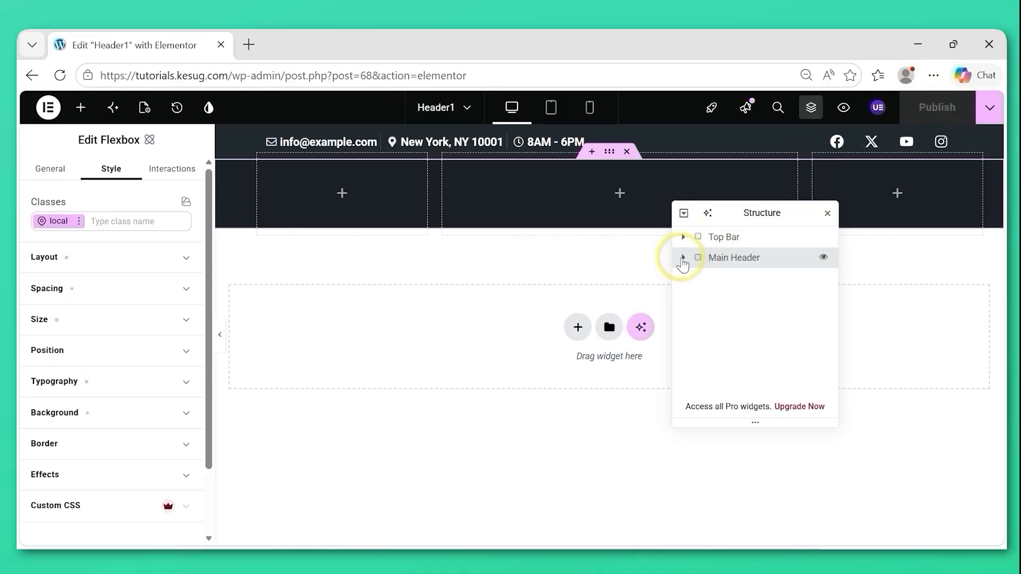
# Select the Logo Area inside the Main Header and review its general, layout and size settings.
pyautogui.click(684, 258)
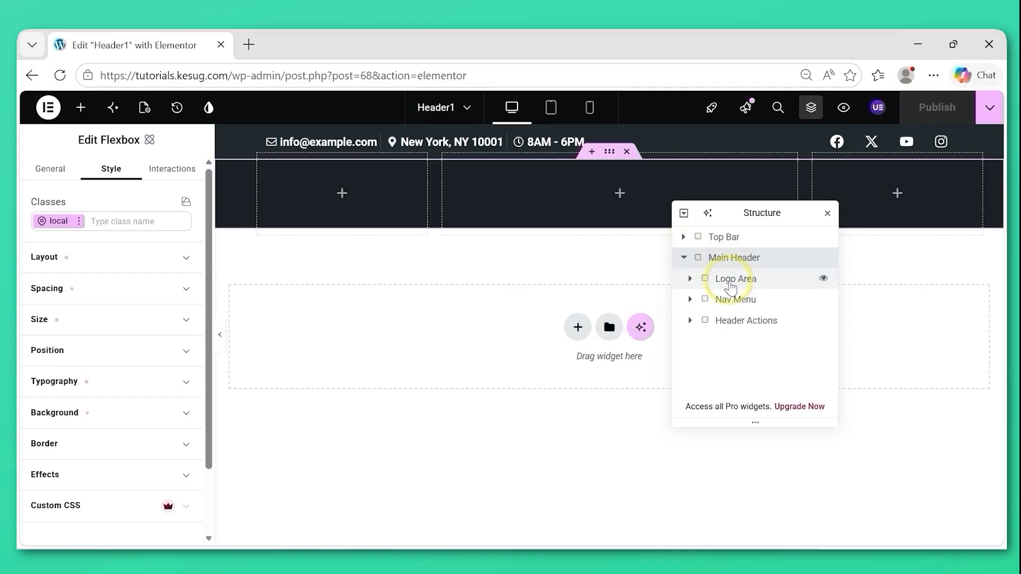
pyautogui.click(730, 282)
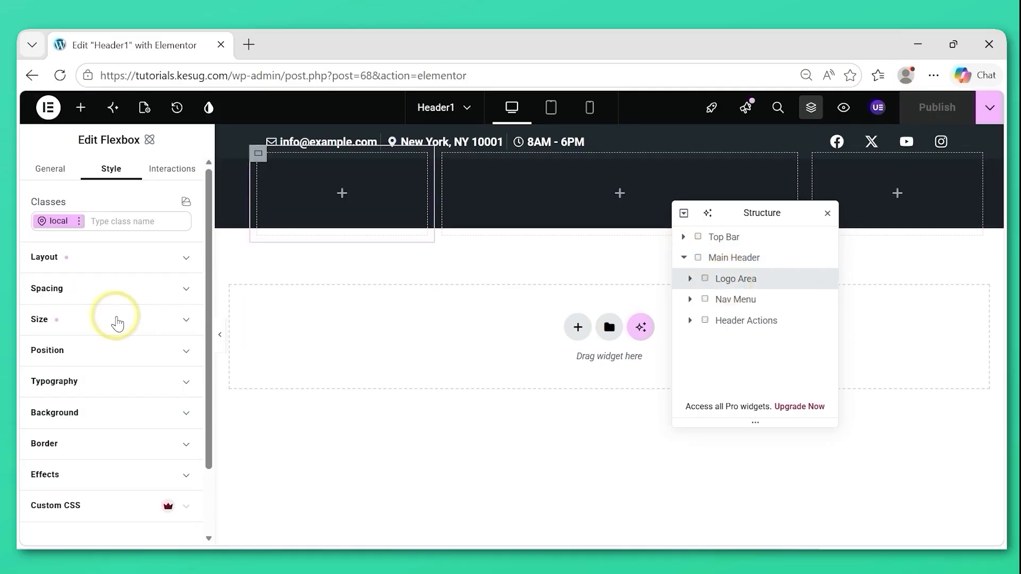
pyautogui.click(50, 176)
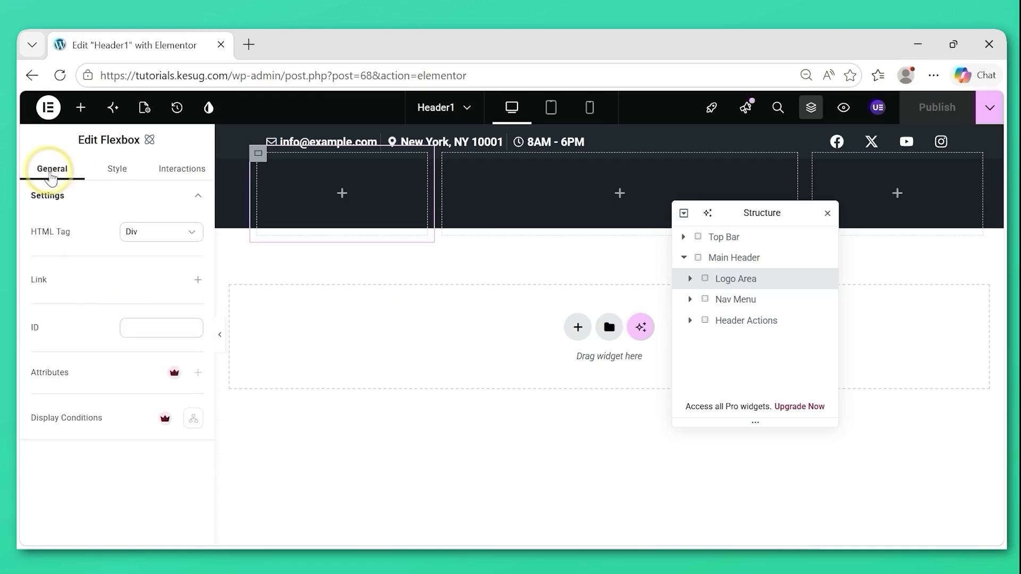
pyautogui.click(118, 173)
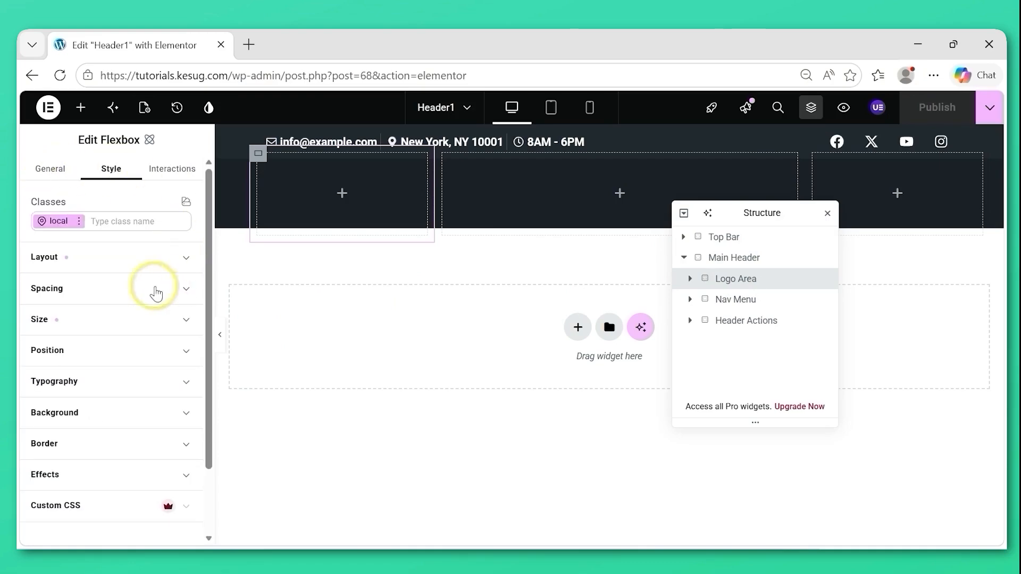
pyautogui.click(105, 264)
pyautogui.click(105, 263)
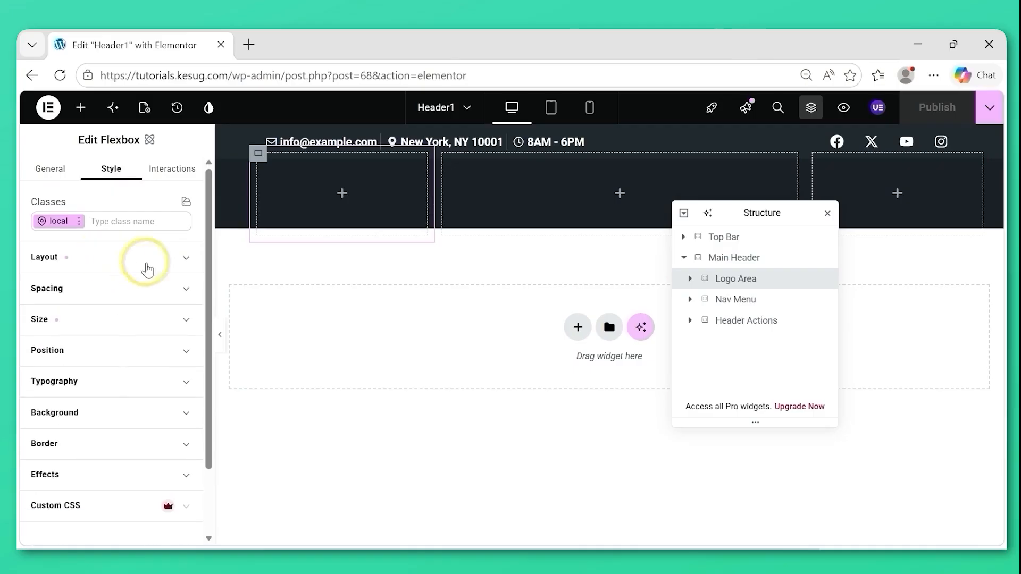
pyautogui.click(110, 324)
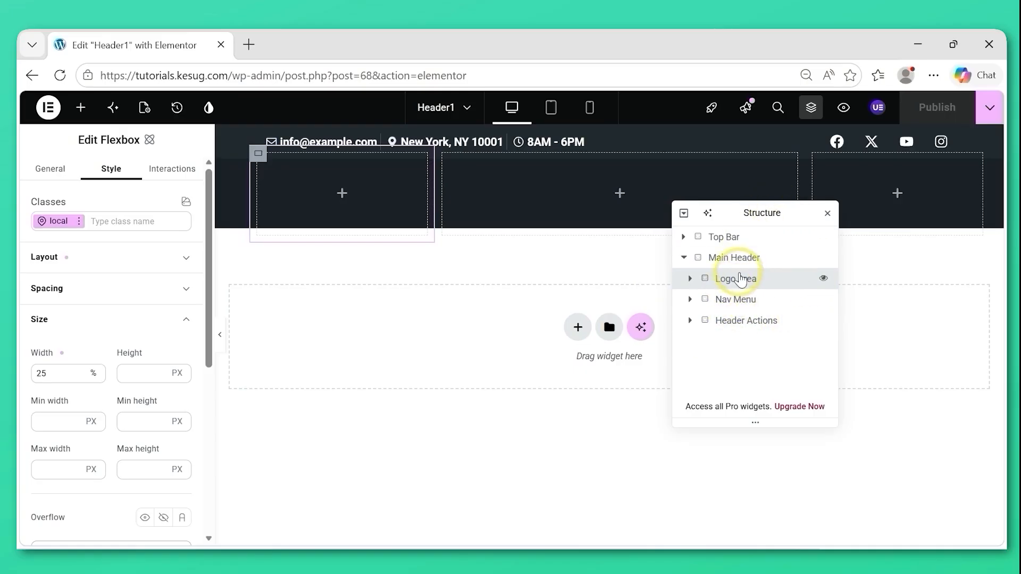
# Search the widgets for "logo" and add the UAE Site Logo widget to the Logo Area.
pyautogui.click(342, 196)
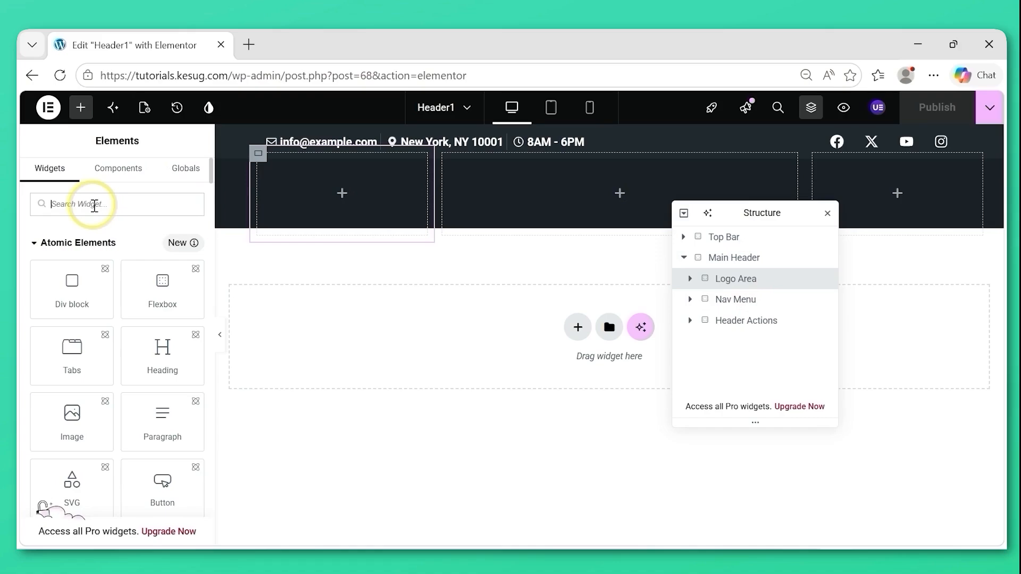
pyautogui.write('logo')
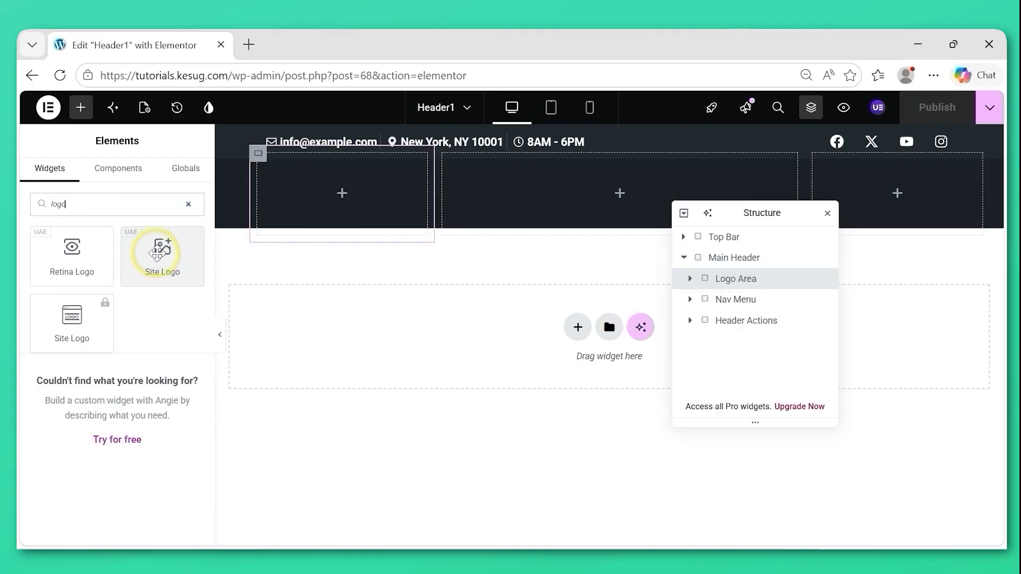
pyautogui.moveTo(157, 250); pyautogui.dragTo(316, 202)
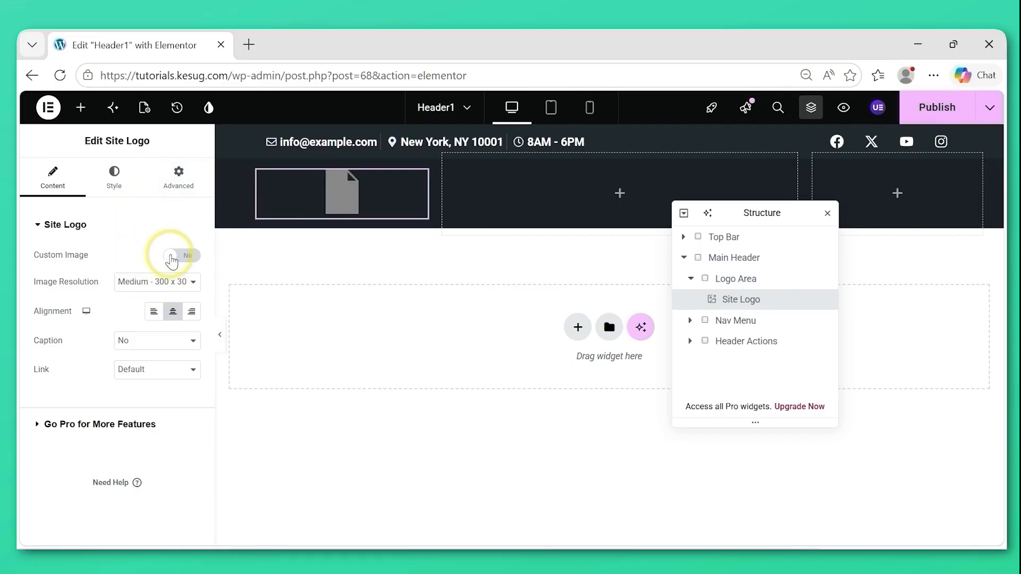
# Enable a left-aligned custom image for the Site Logo and upload the logo file from the Desktop's Images folder as its image.
pyautogui.click(171, 259)
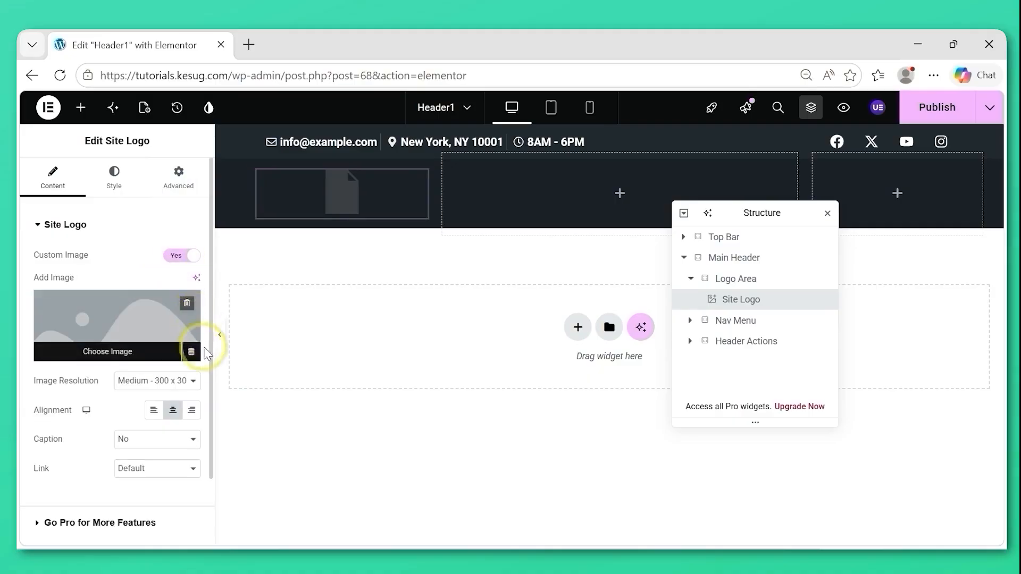
pyautogui.click(158, 414)
pyautogui.moveTo(116, 333)
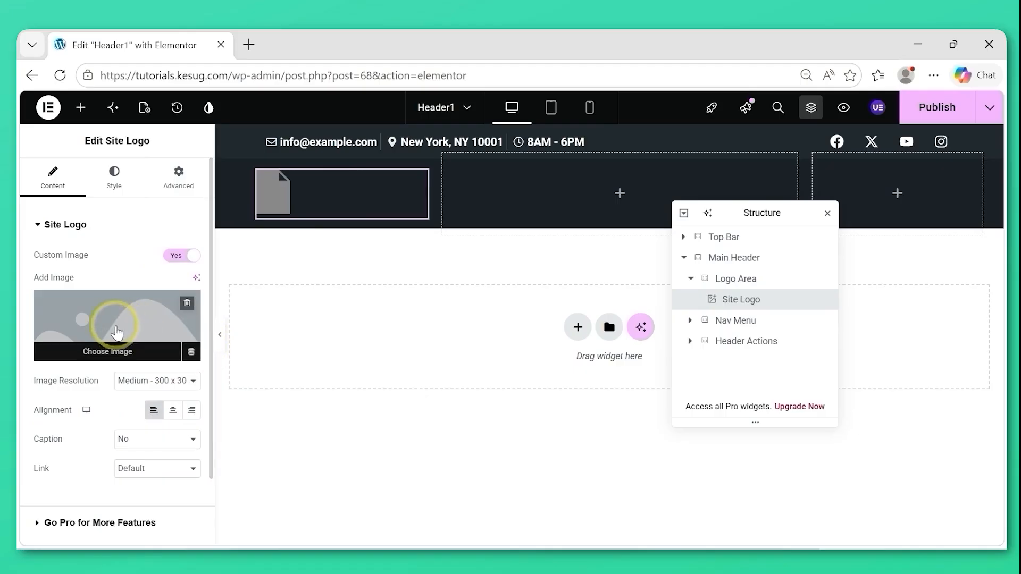
pyautogui.click(110, 321)
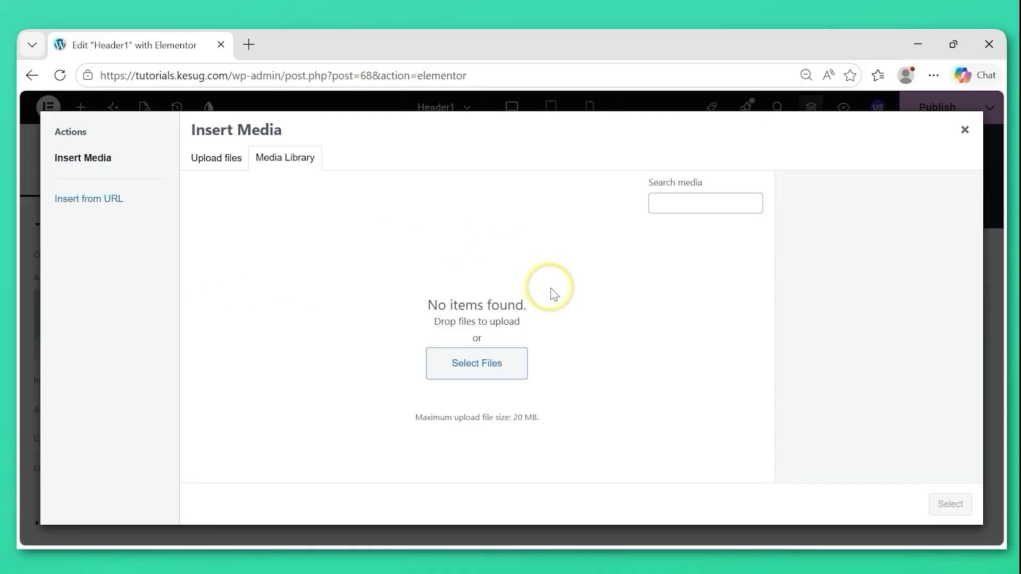
pyautogui.click(471, 363)
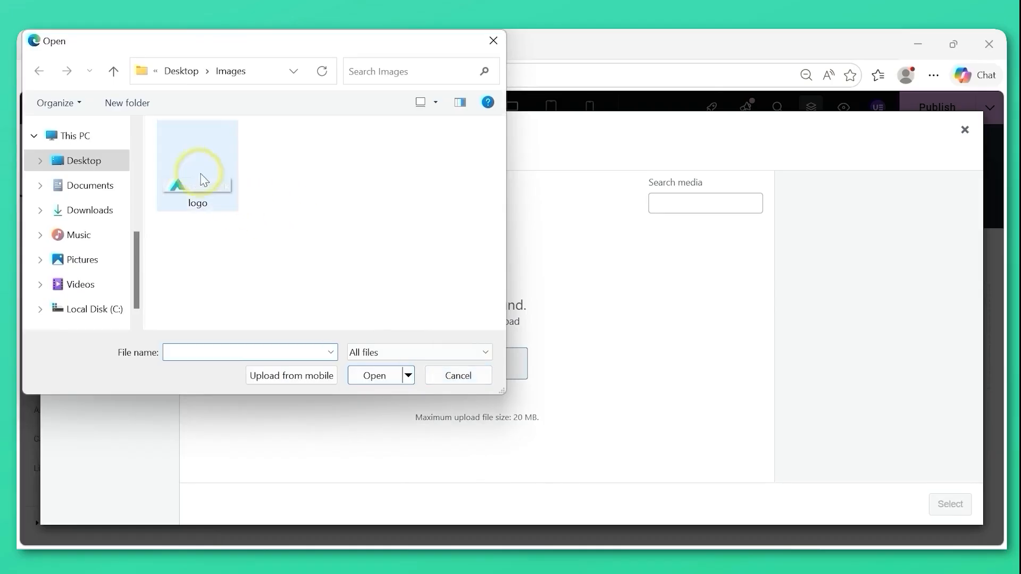
pyautogui.click(204, 195)
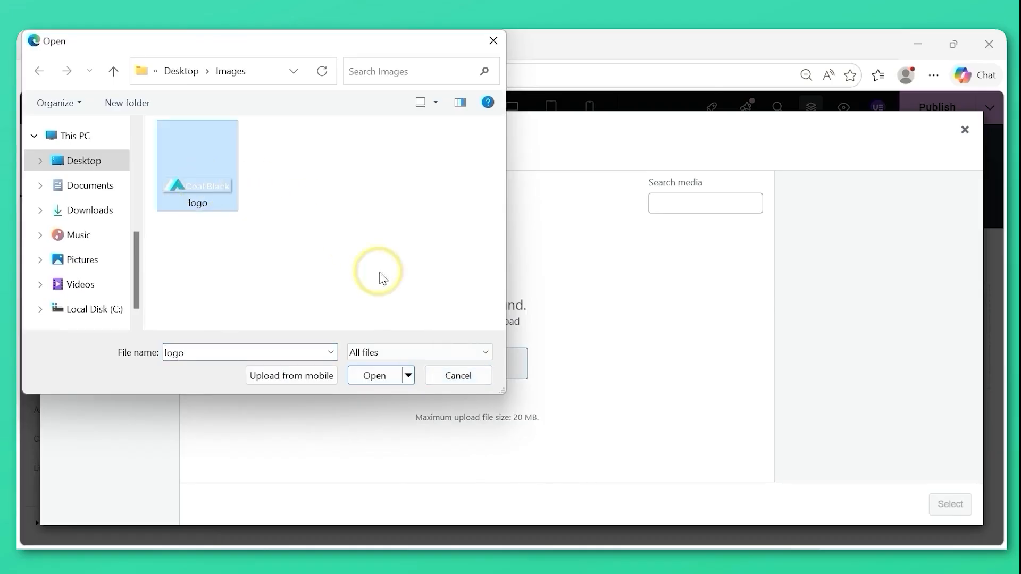
pyautogui.click(374, 376)
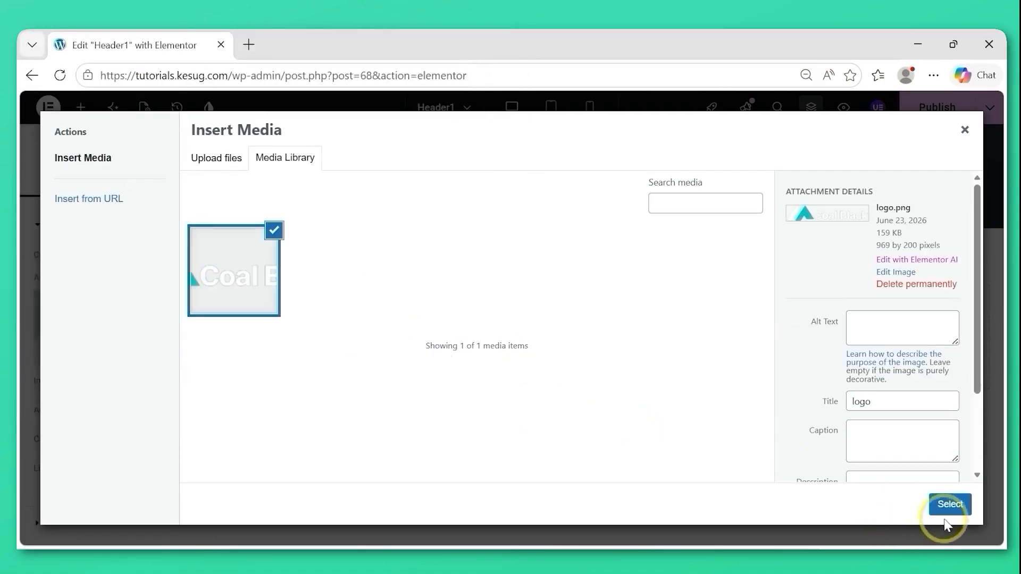
pyautogui.click(949, 505)
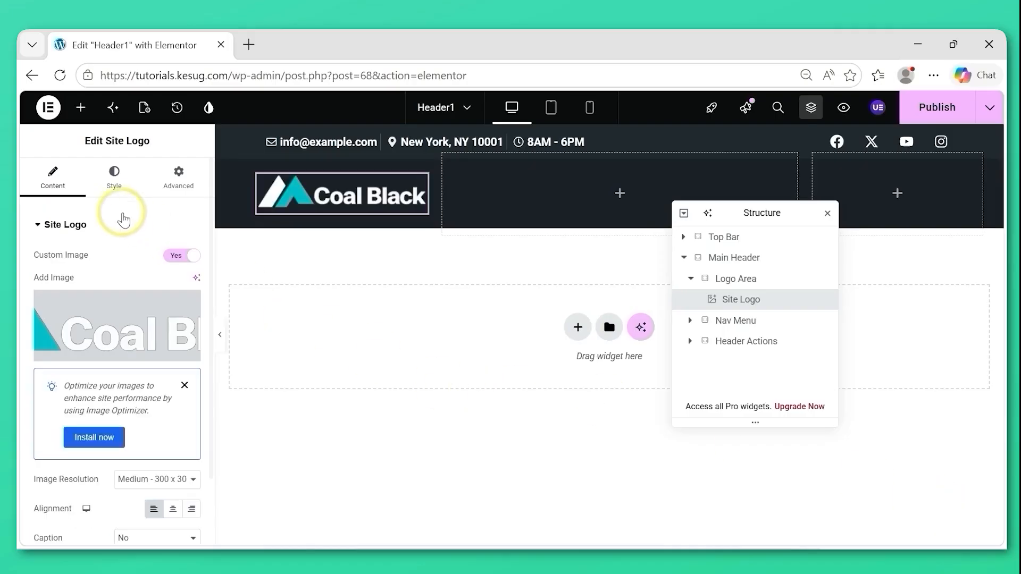
# Set the Site Logo's width to 200 px and its maximum width to 100%.
pyautogui.click(115, 191)
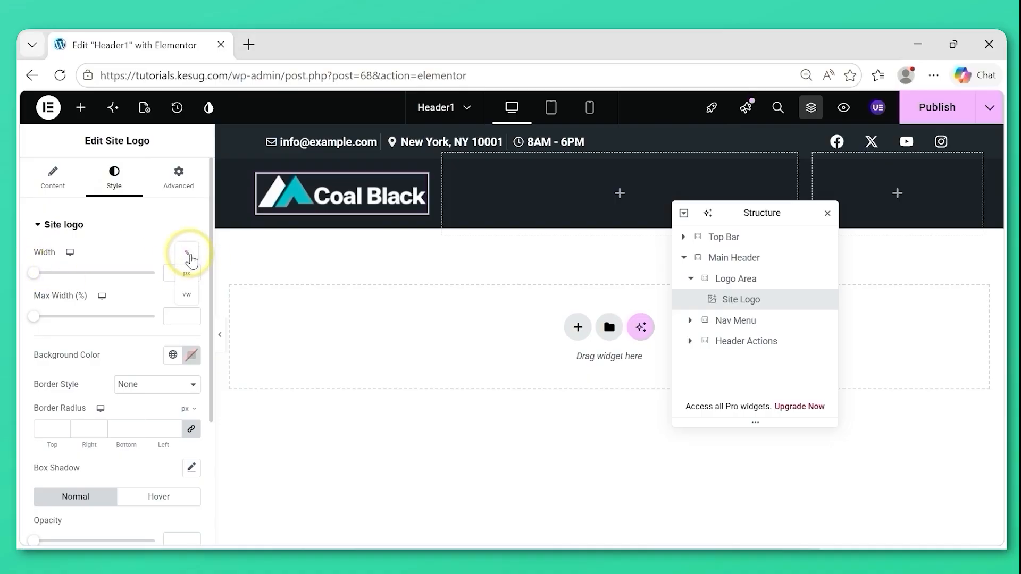
pyautogui.click(186, 276)
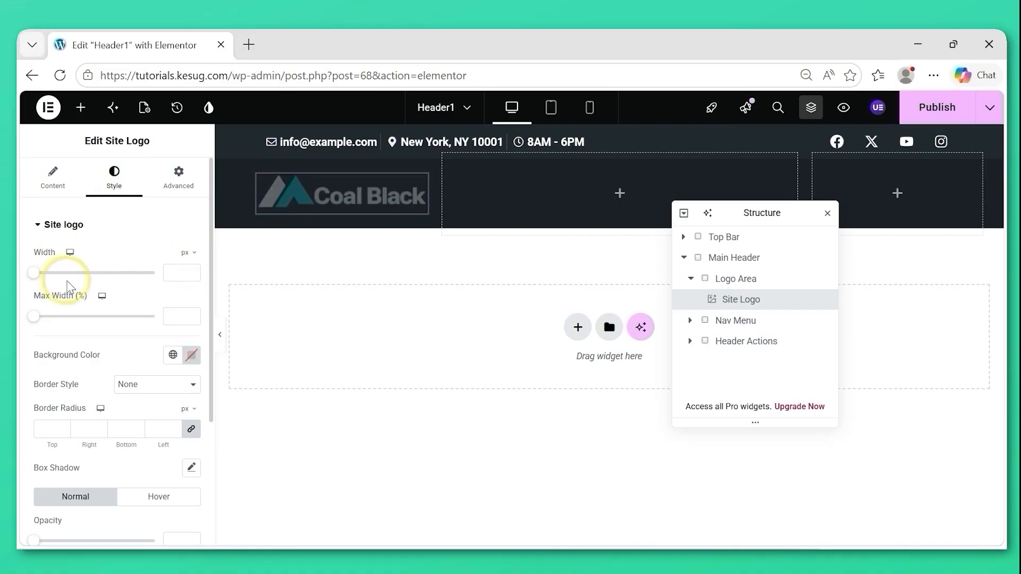
pyautogui.moveTo(32, 276); pyautogui.dragTo(57, 273)
pyautogui.moveTo(182, 272); pyautogui.dragTo(158, 270)
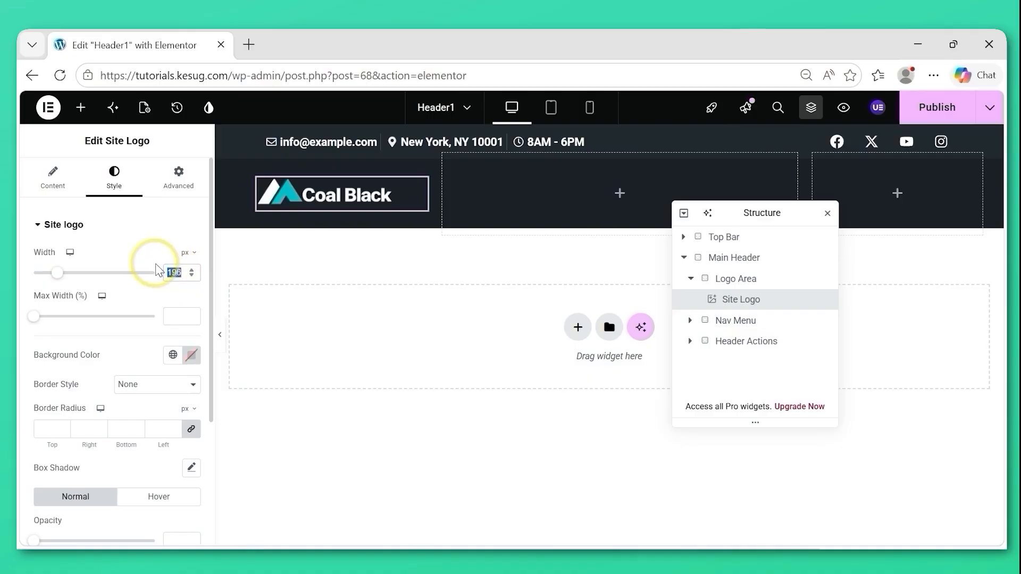
pyautogui.write('200')
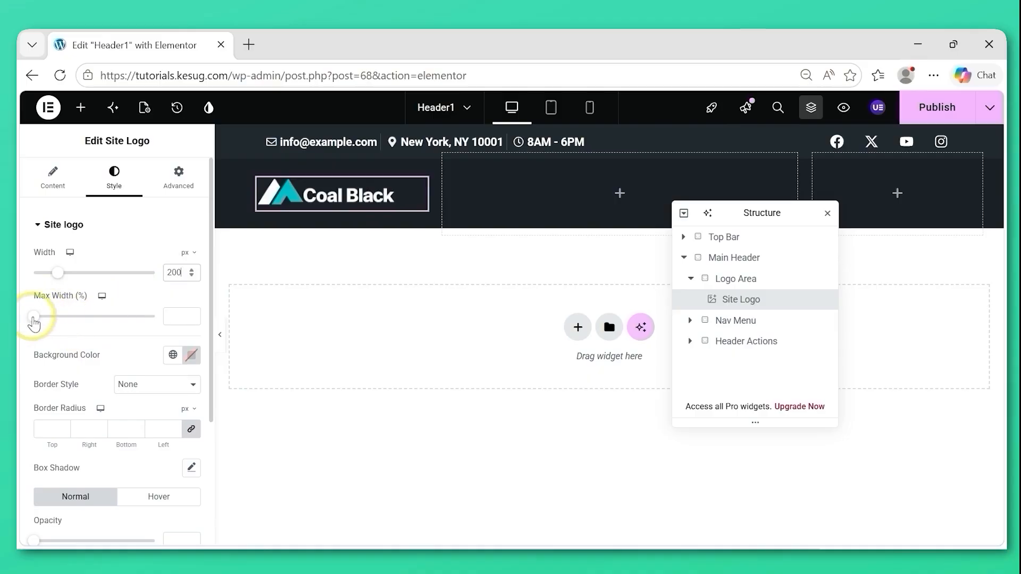
pyautogui.moveTo(33, 319); pyautogui.dragTo(165, 316)
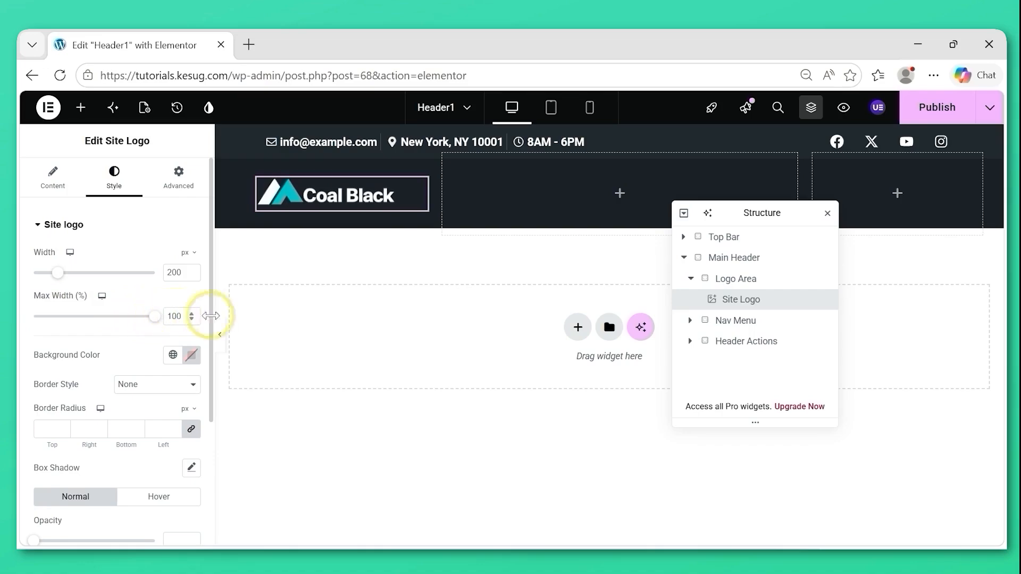
# Set the Site Logo's normal-state opacity to 1.
pyautogui.scroll(-2, 210, 319)
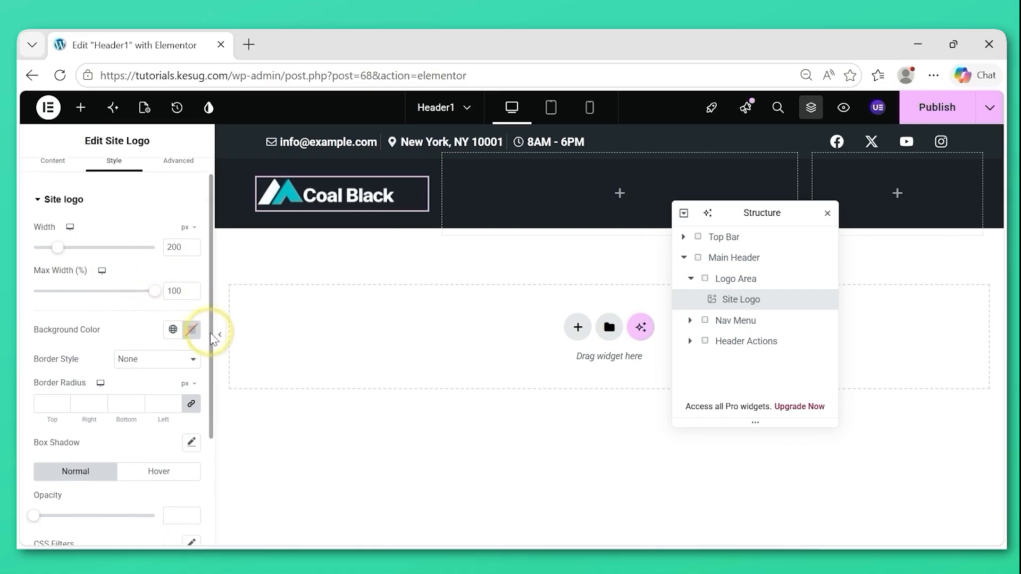
pyautogui.moveTo(211, 345); pyautogui.dragTo(209, 416)
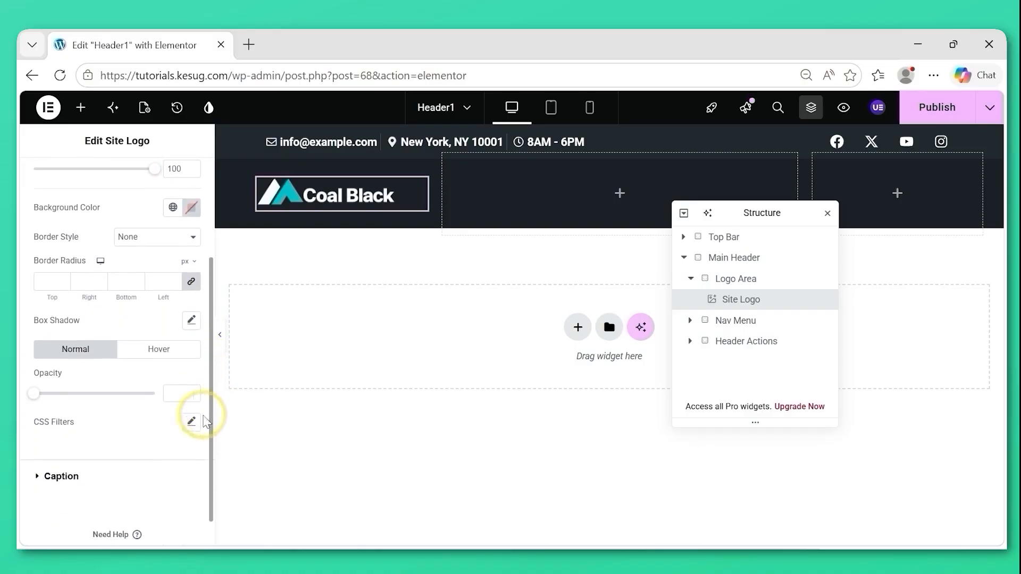
pyautogui.moveTo(28, 394); pyautogui.dragTo(171, 394)
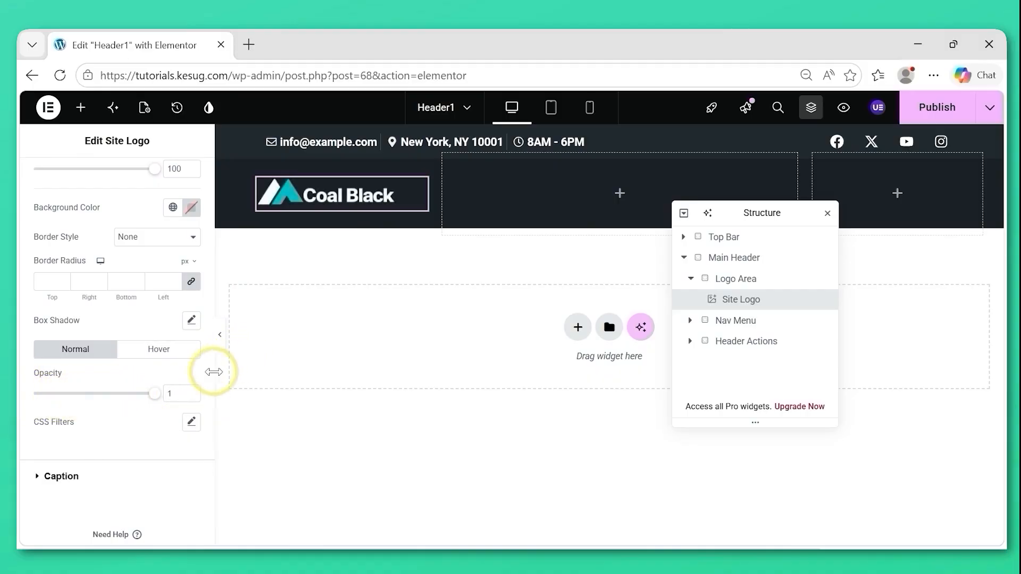
# Set the Site Logo's hover state to opacity 0.9, transition duration 0.2 and the Grow animation, and collapse the Logo Area in the Structure.
pyautogui.click(158, 352)
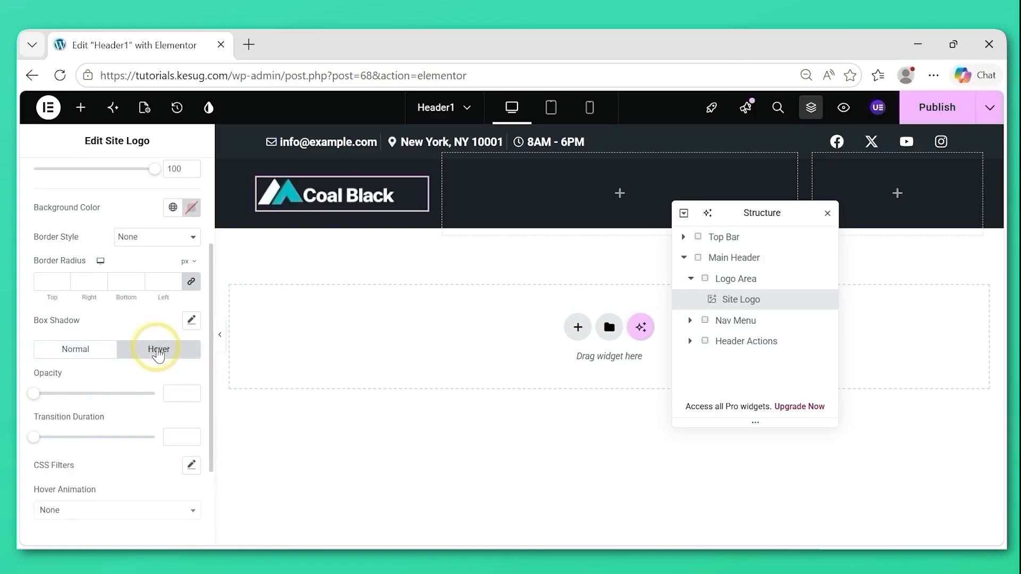
pyautogui.moveTo(35, 397); pyautogui.dragTo(139, 397)
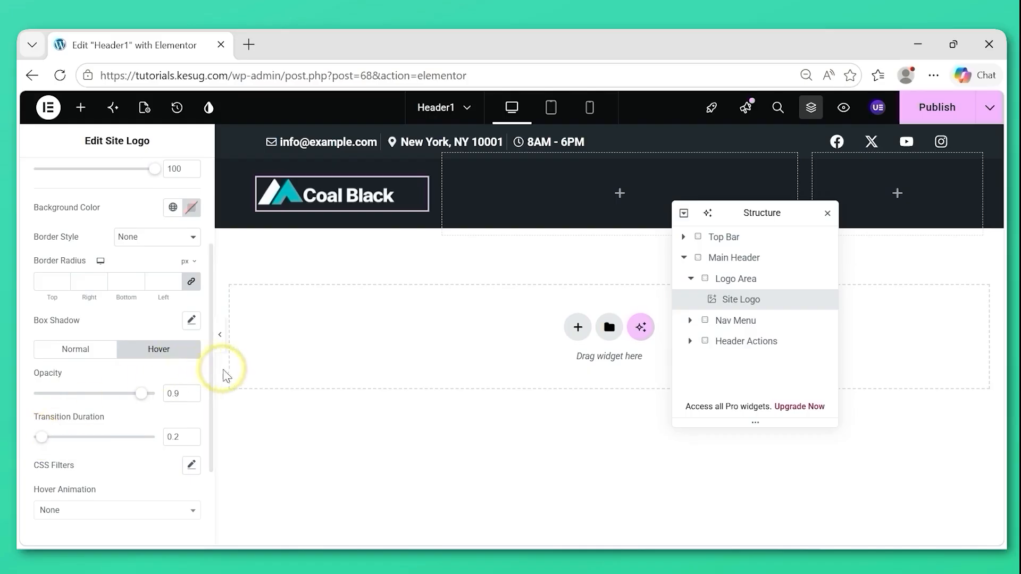
pyautogui.moveTo(209, 397); pyautogui.dragTo(209, 450)
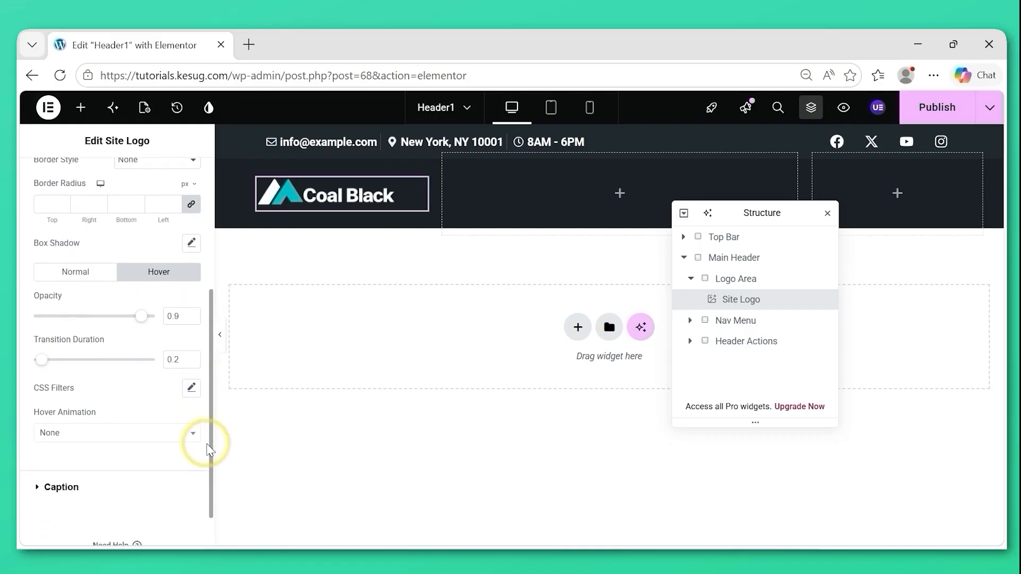
pyautogui.click(97, 436)
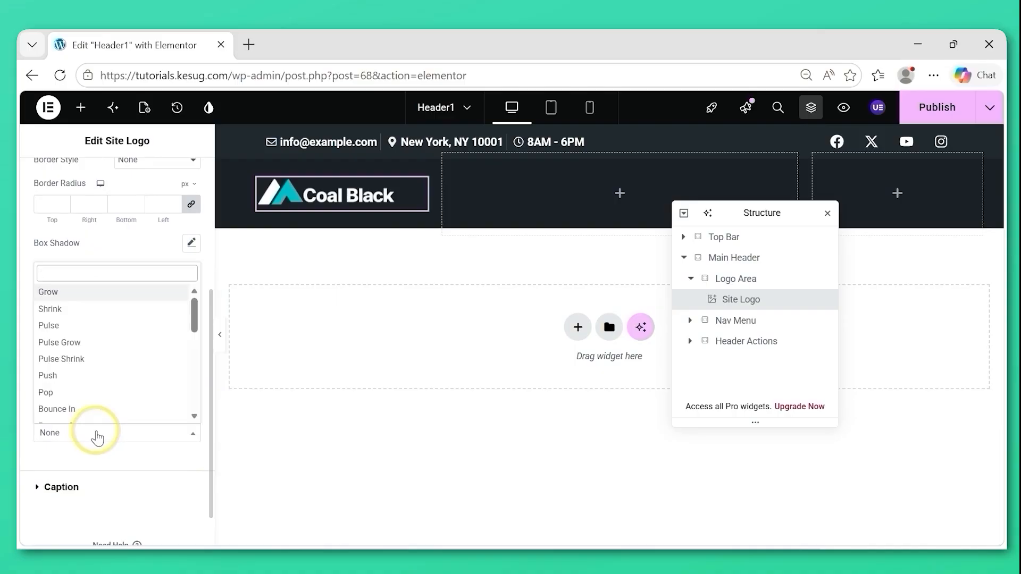
pyautogui.click(66, 294)
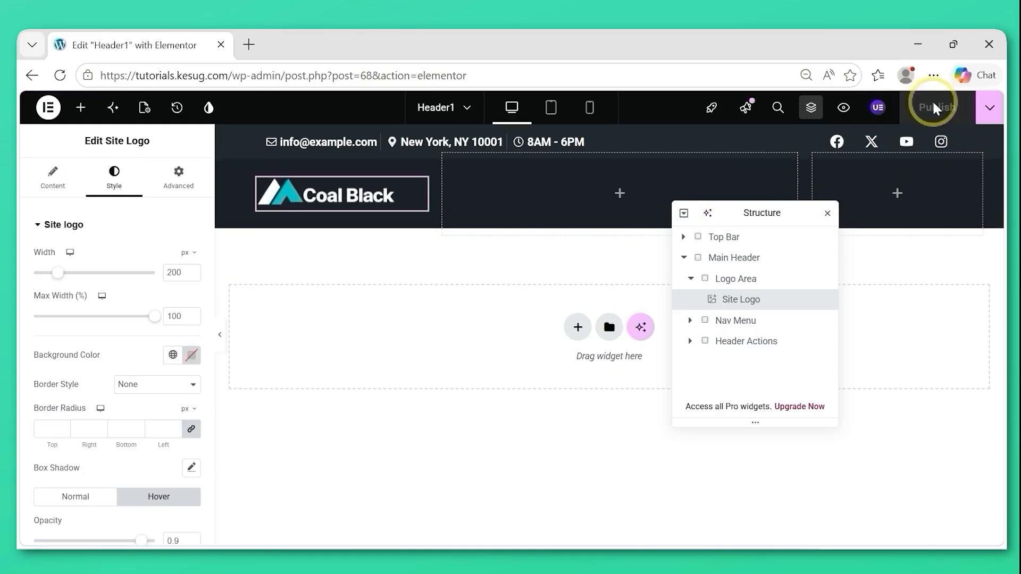
pyautogui.click(693, 279)
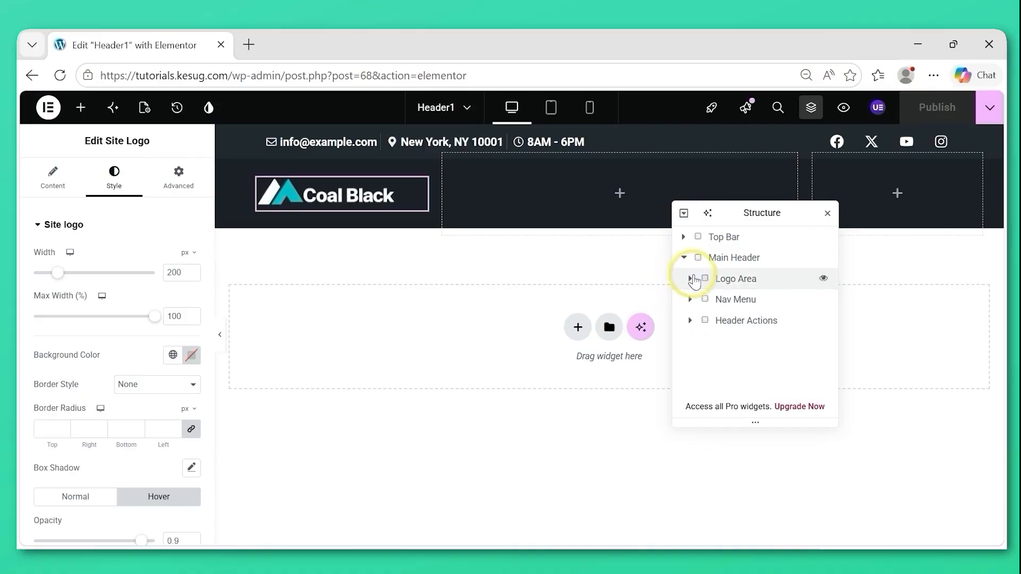
# Select the Nav Menu container, and open the site's wp-admin dashboard in a new browser tab.
pyautogui.click(735, 301)
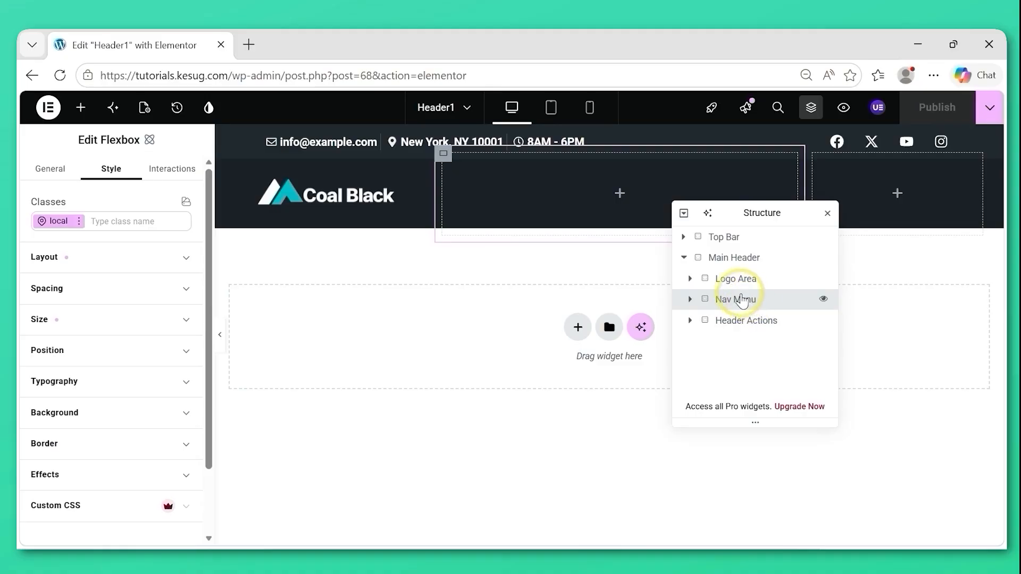
pyautogui.moveTo(288, 75); pyautogui.dragTo(81, 70)
pyautogui.hotkey('ctrl', 'c')
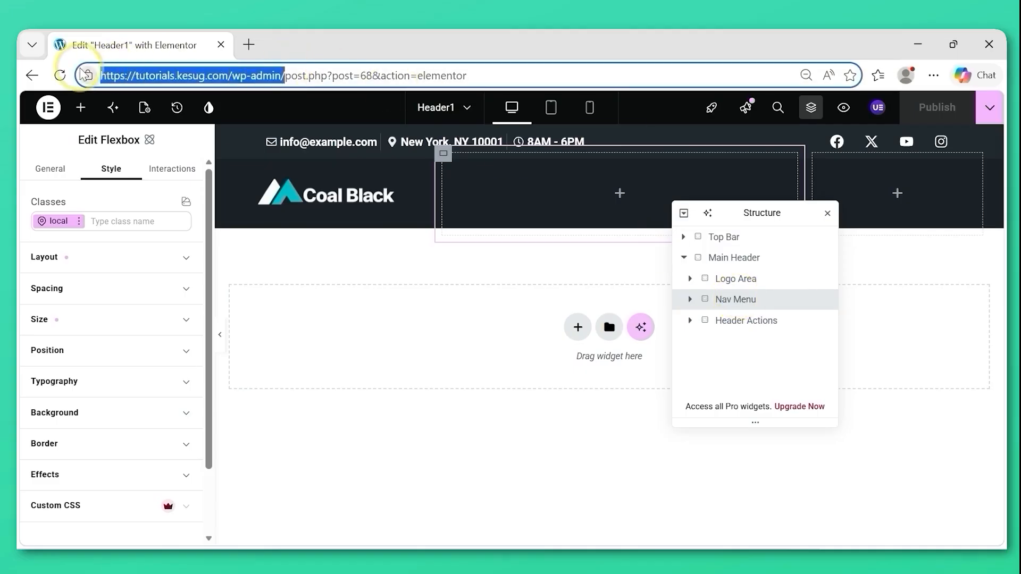
pyautogui.click(249, 44)
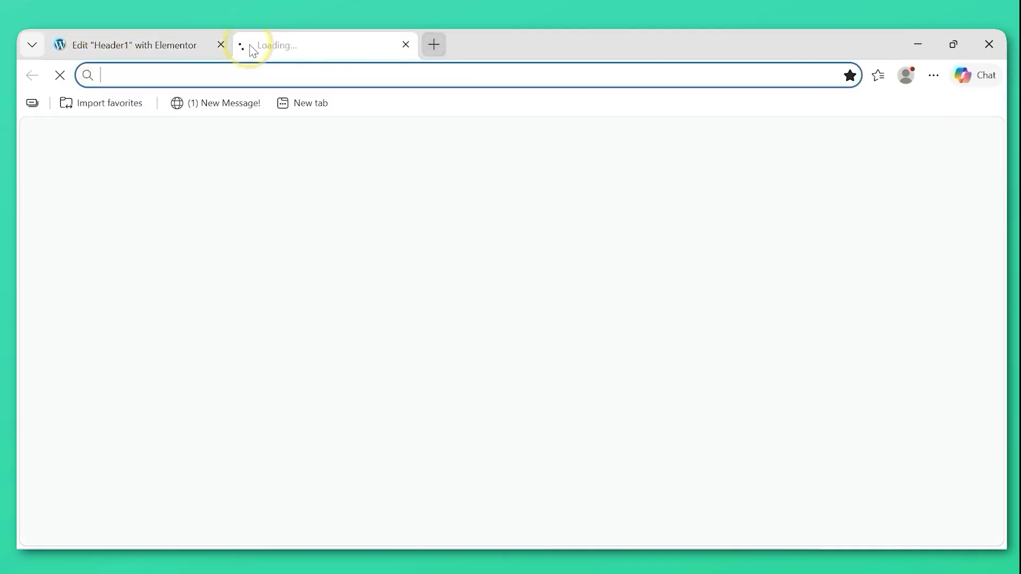
pyautogui.hotkey('ctrl', 'v')
pyautogui.press('Return')
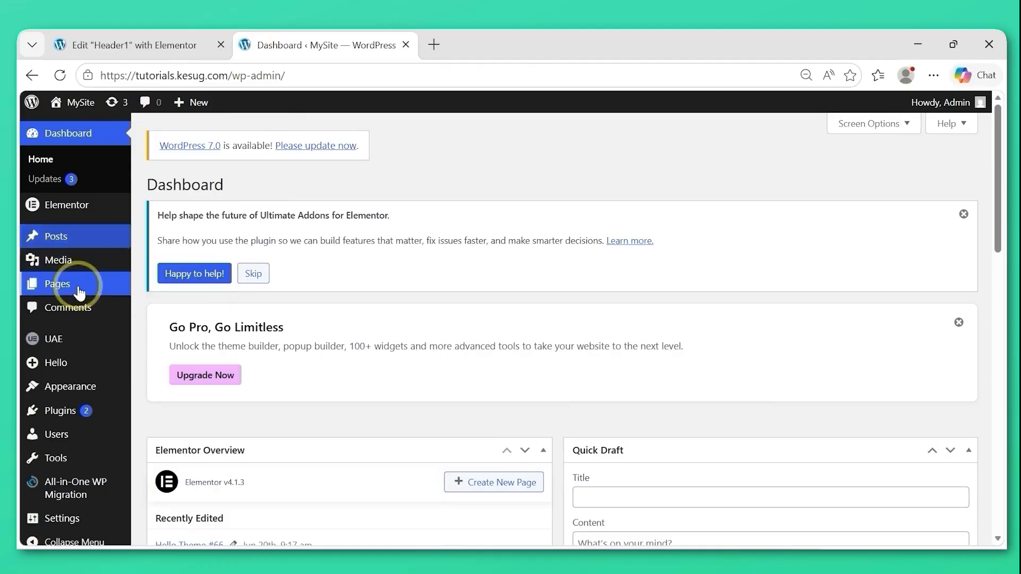
# Add a new page titled "Home", publish it and dismiss the publishing confirmation.
pyautogui.moveTo(63, 286)
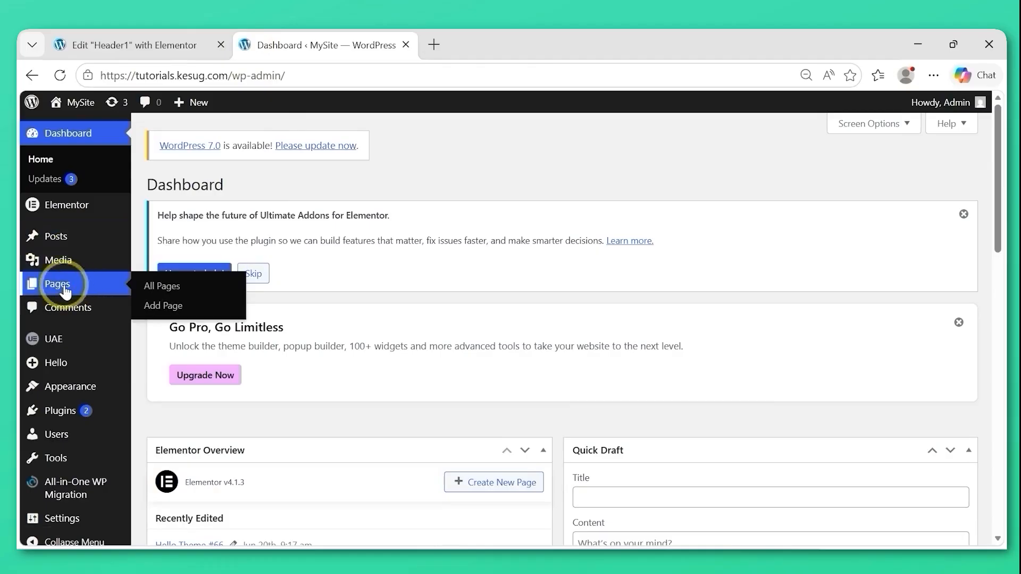
pyautogui.click(169, 313)
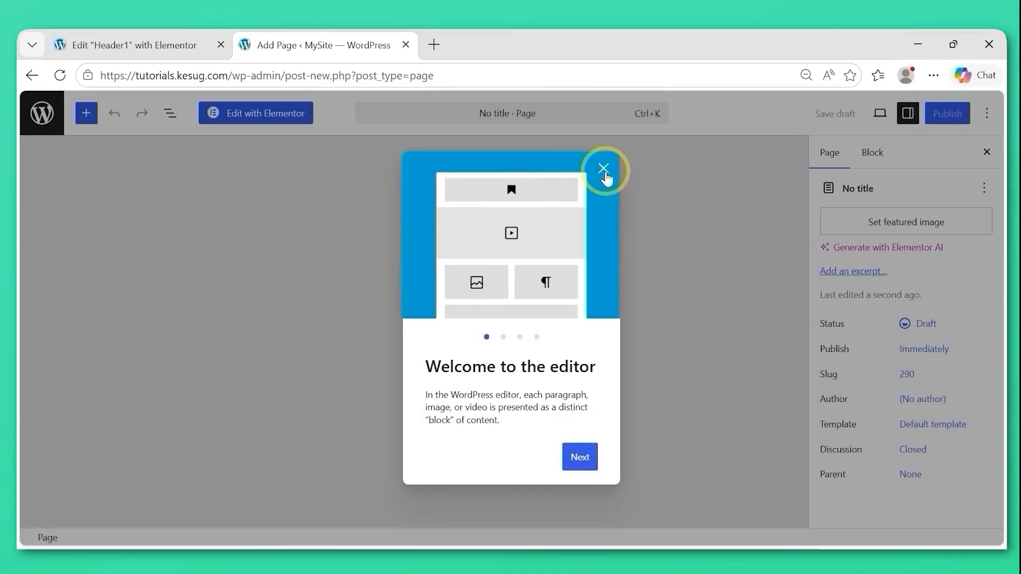
pyautogui.click(604, 172)
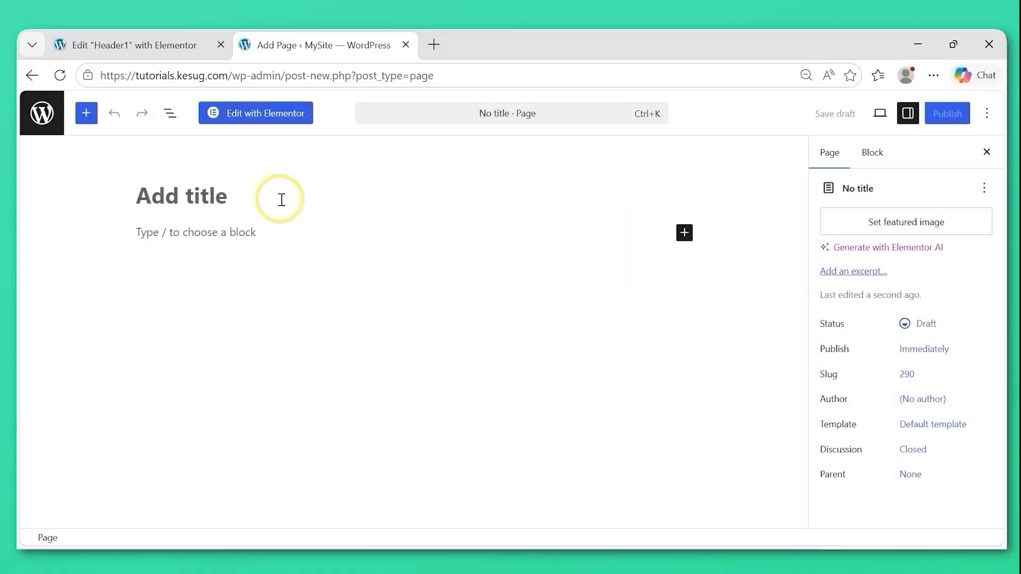
pyautogui.click(282, 200)
pyautogui.write('Home')
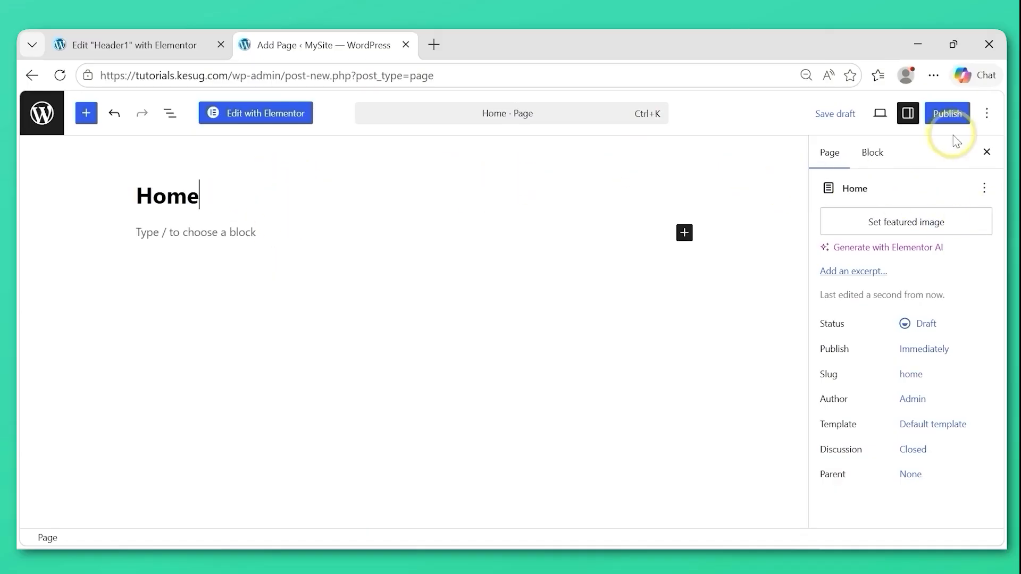
pyautogui.click(948, 114)
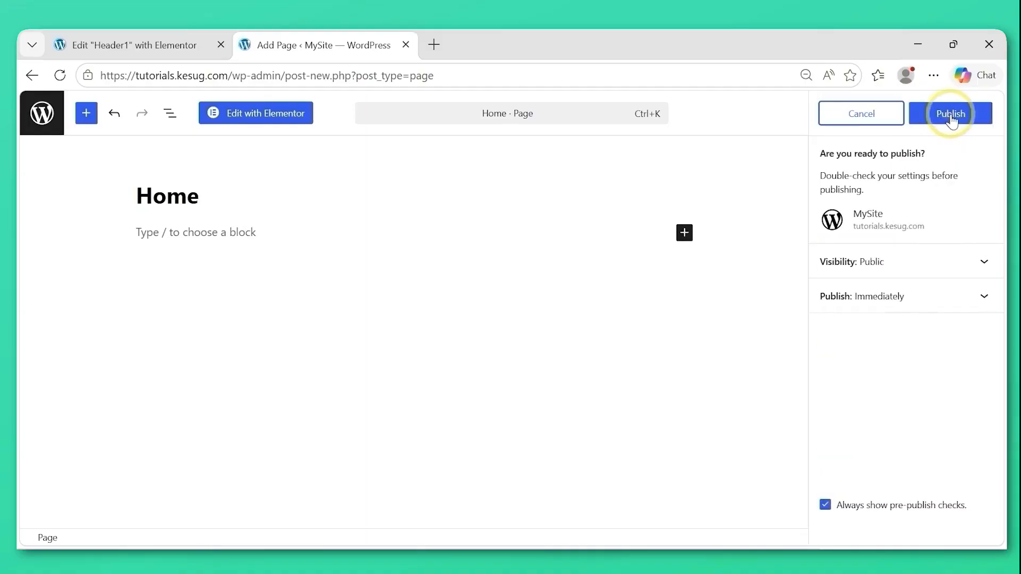
pyautogui.click(951, 115)
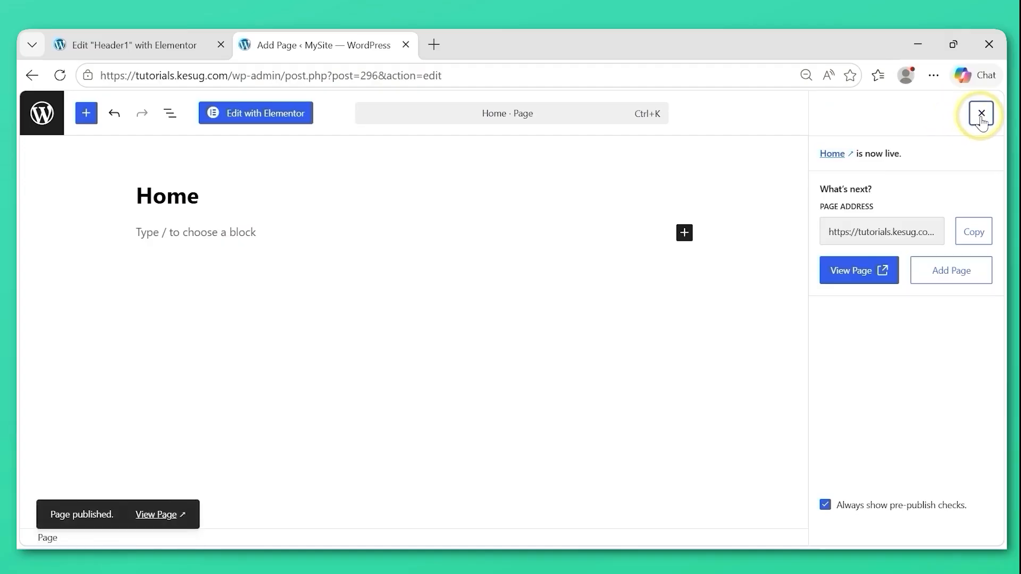
pyautogui.click(982, 113)
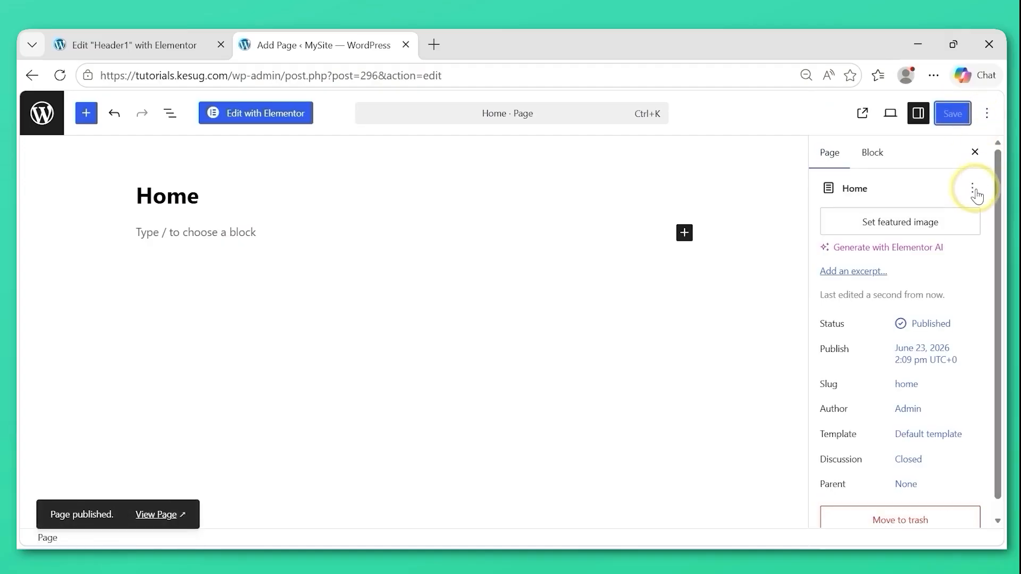
# Set the Home page as the site's homepage.
pyautogui.click(974, 193)
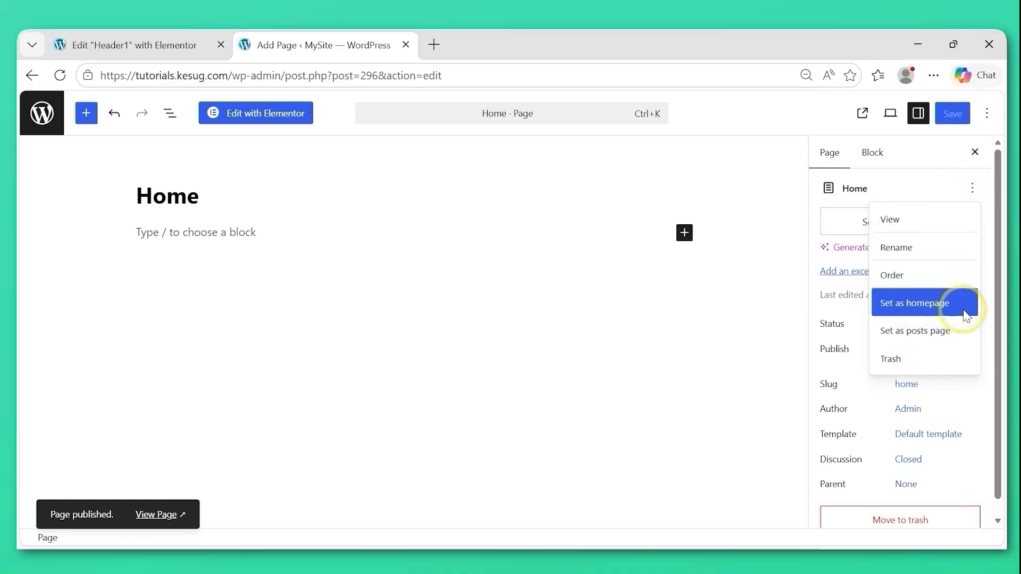
pyautogui.click(916, 305)
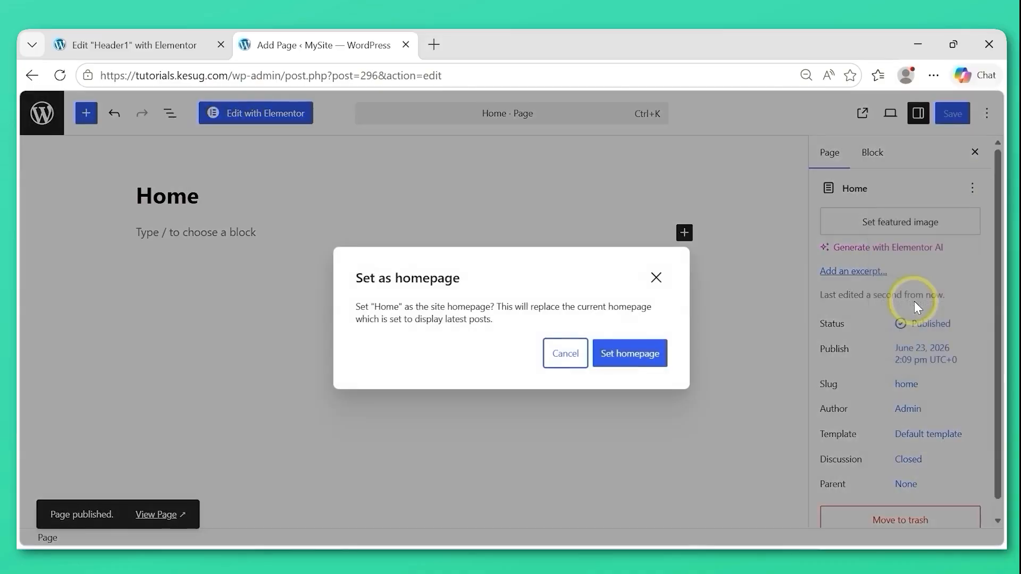
pyautogui.click(630, 364)
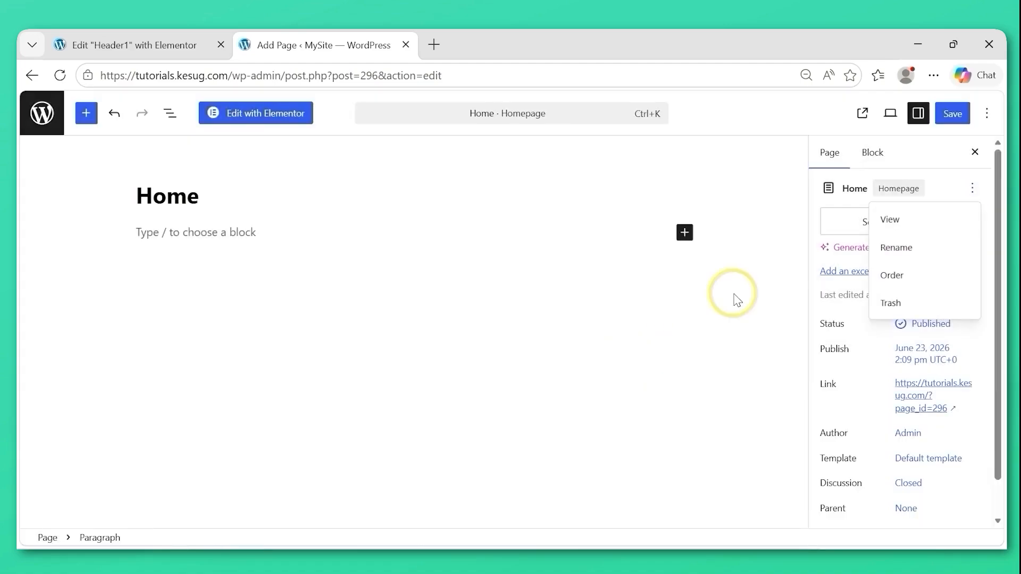
pyautogui.click(733, 298)
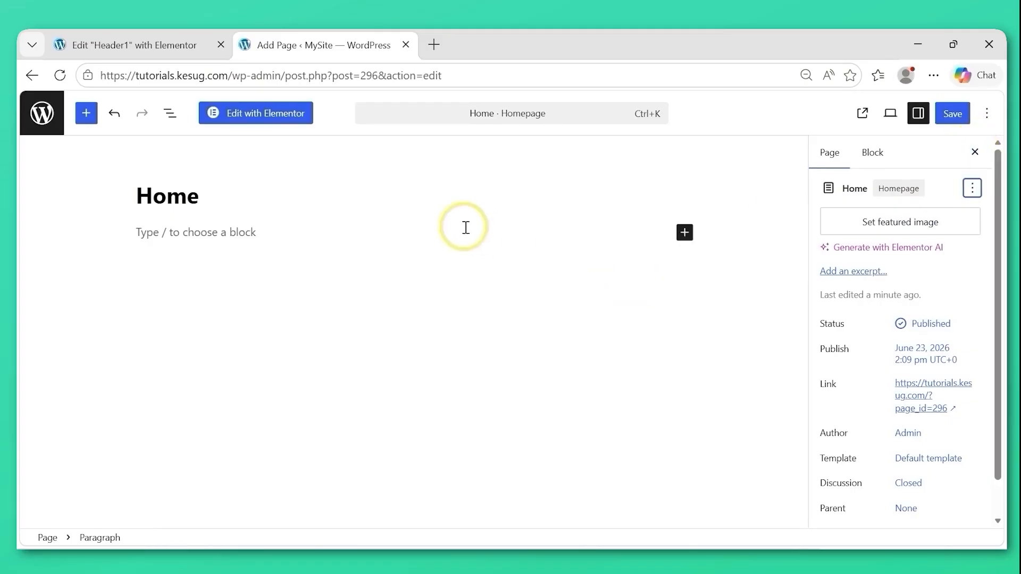
# Return to the wp-admin dashboard, leaving the Home page editor without saving further changes.
pyautogui.moveTo(286, 75); pyautogui.dragTo(509, 68)
pyautogui.press('BackSpace')
pyautogui.press('Return')
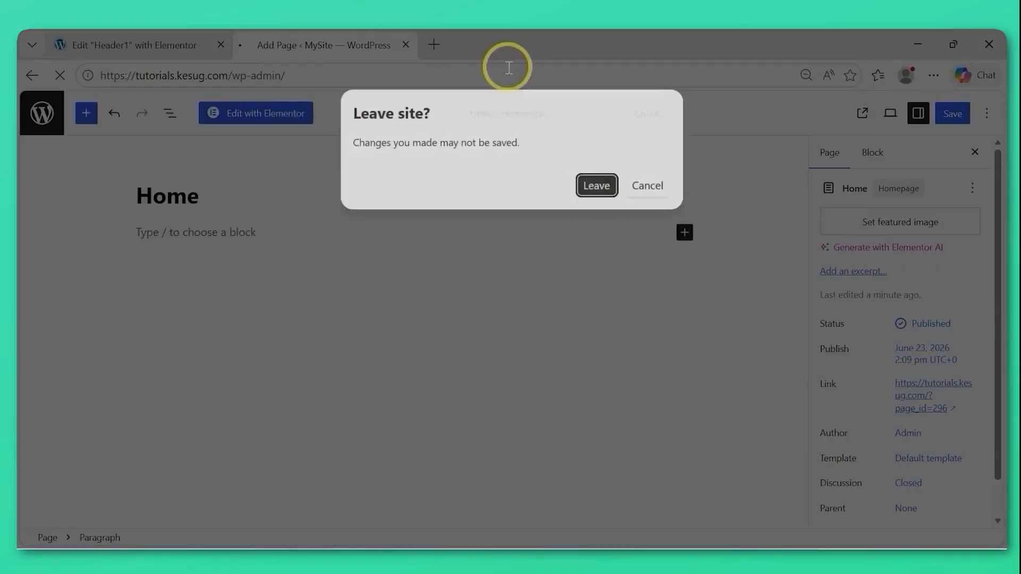
pyautogui.click(598, 186)
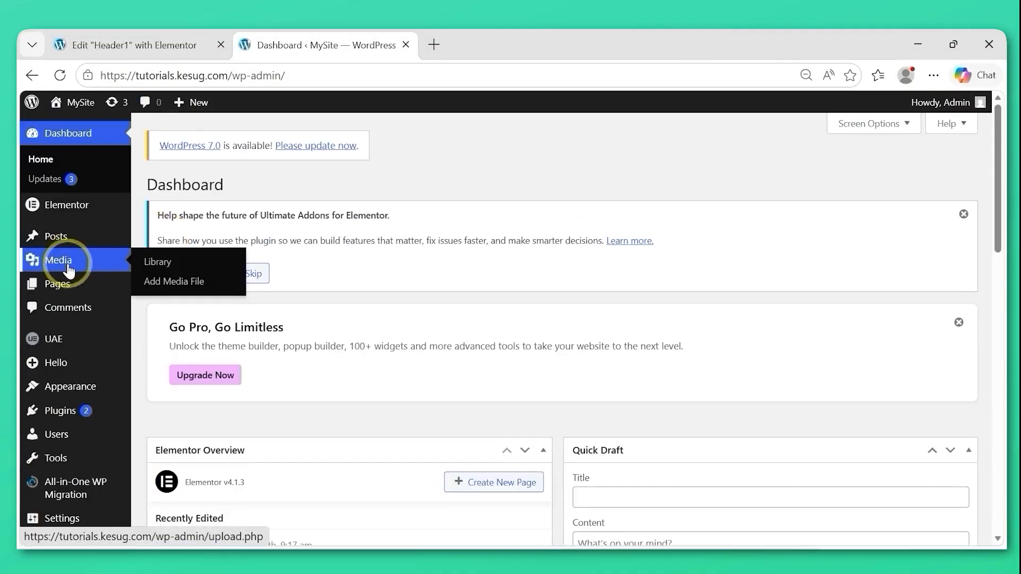
# Add a new page titled "About Us" and publish it.
pyautogui.moveTo(59, 288)
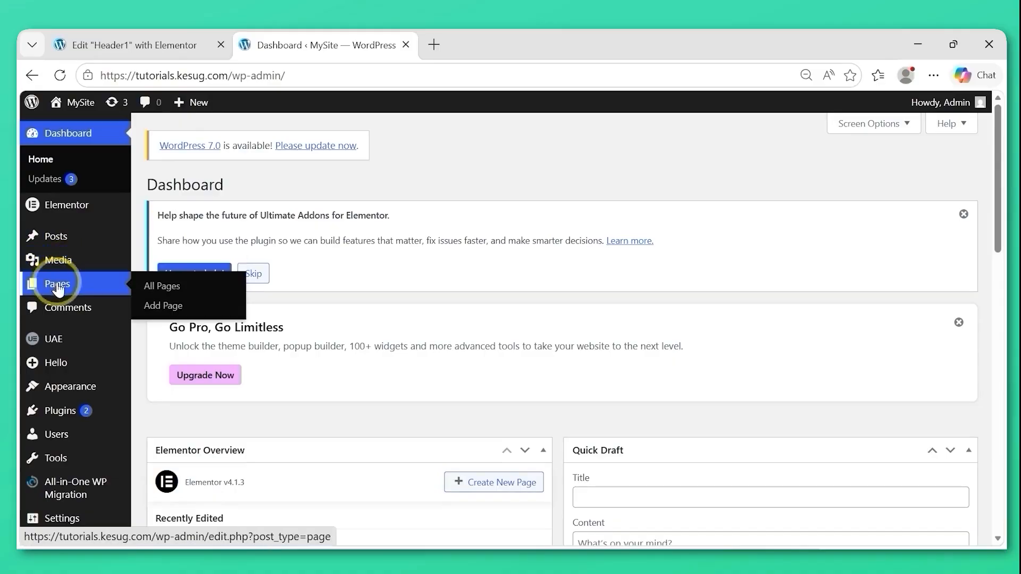
pyautogui.click(166, 312)
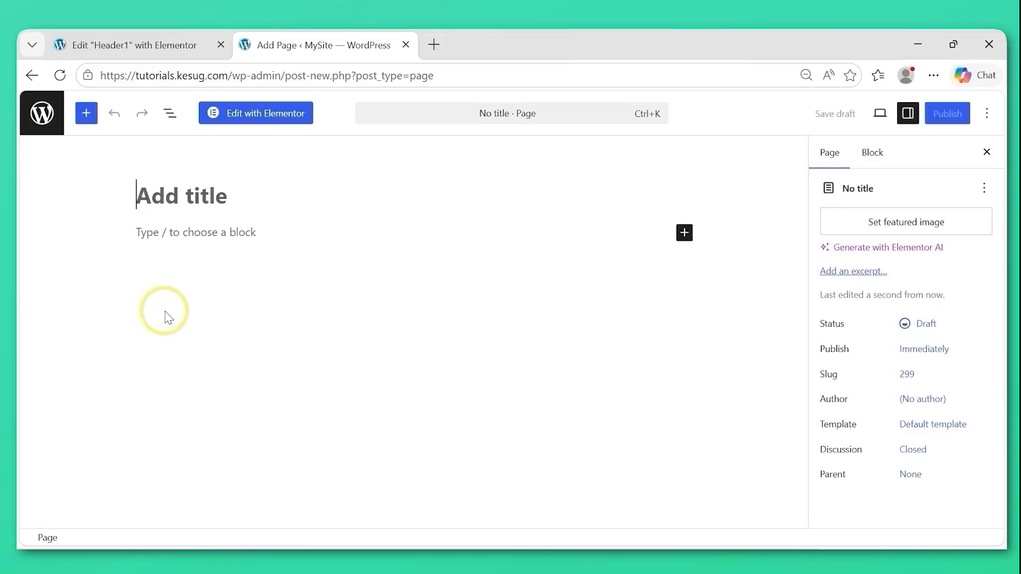
pyautogui.write('A')
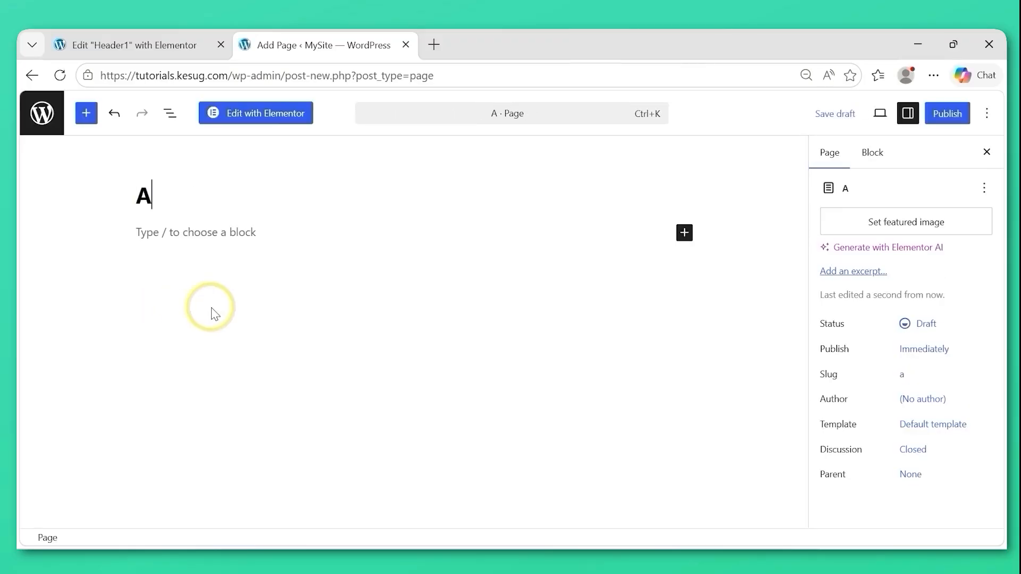
pyautogui.write('bout Us')
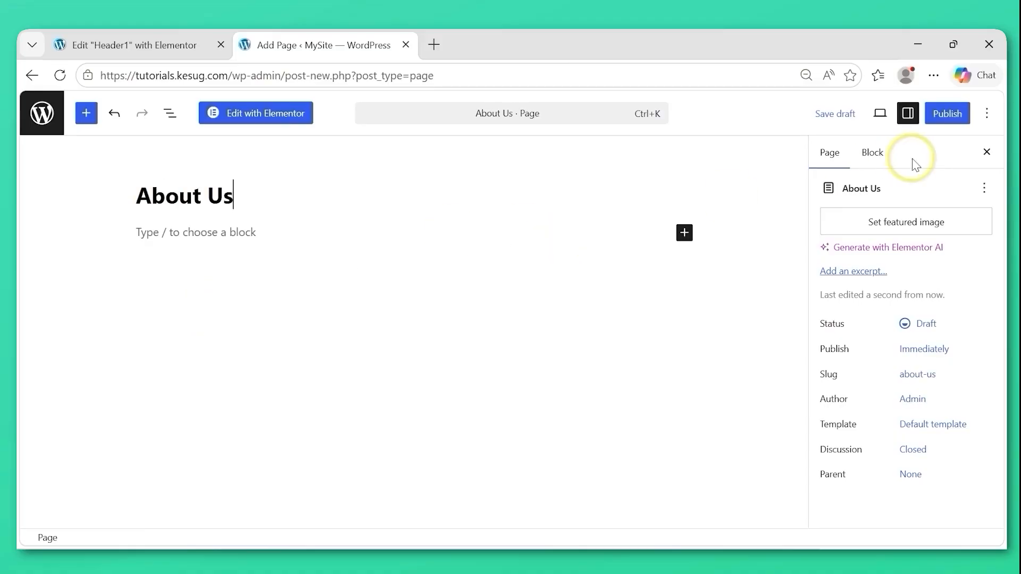
pyautogui.click(946, 115)
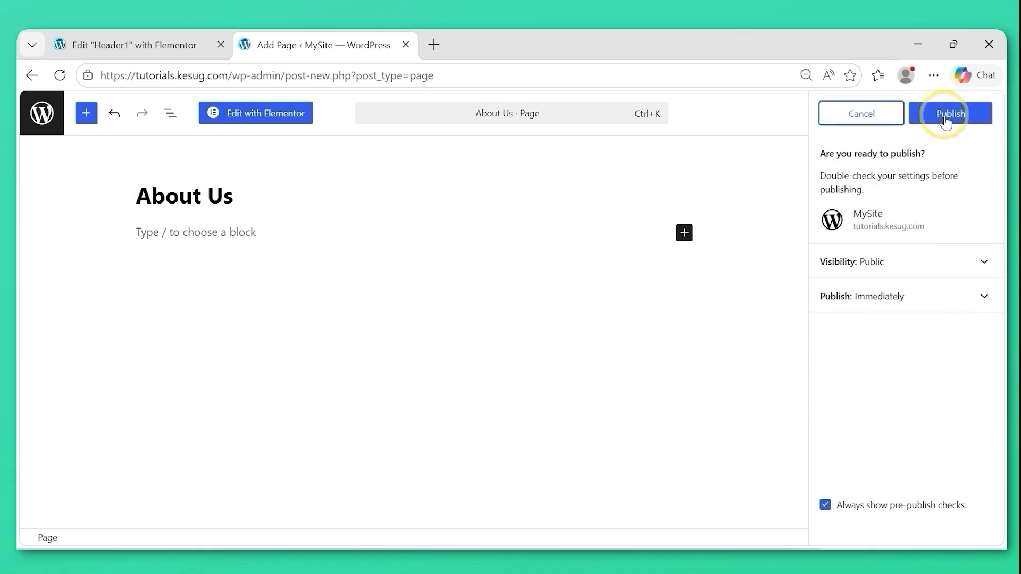
pyautogui.click(946, 119)
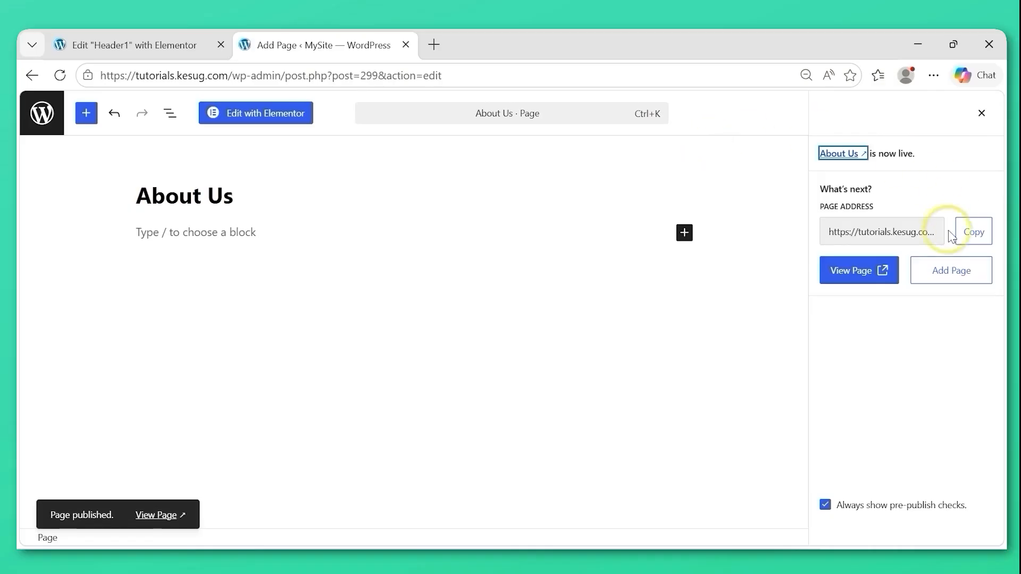
# Add another page titled "Services" and publish it.
pyautogui.click(946, 273)
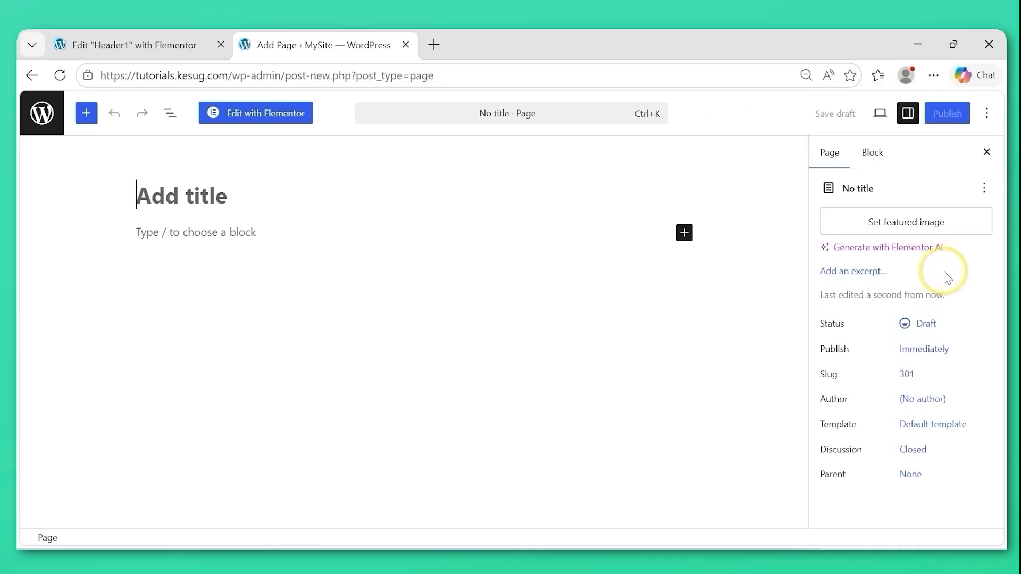
pyautogui.write('Services')
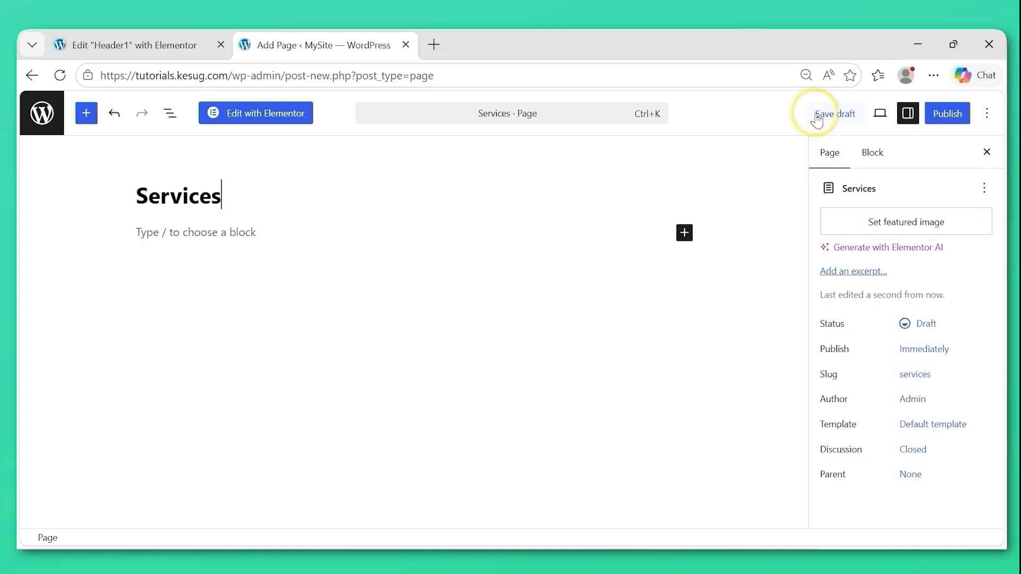
pyautogui.click(948, 115)
pyautogui.click(950, 118)
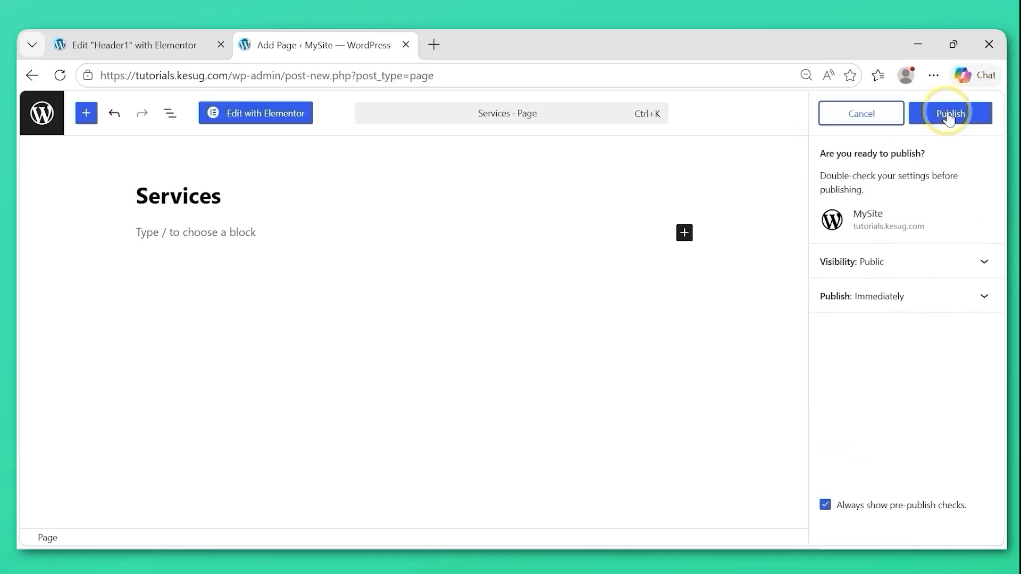
# Add another page titled "What We Do" and publish it.
pyautogui.click(949, 270)
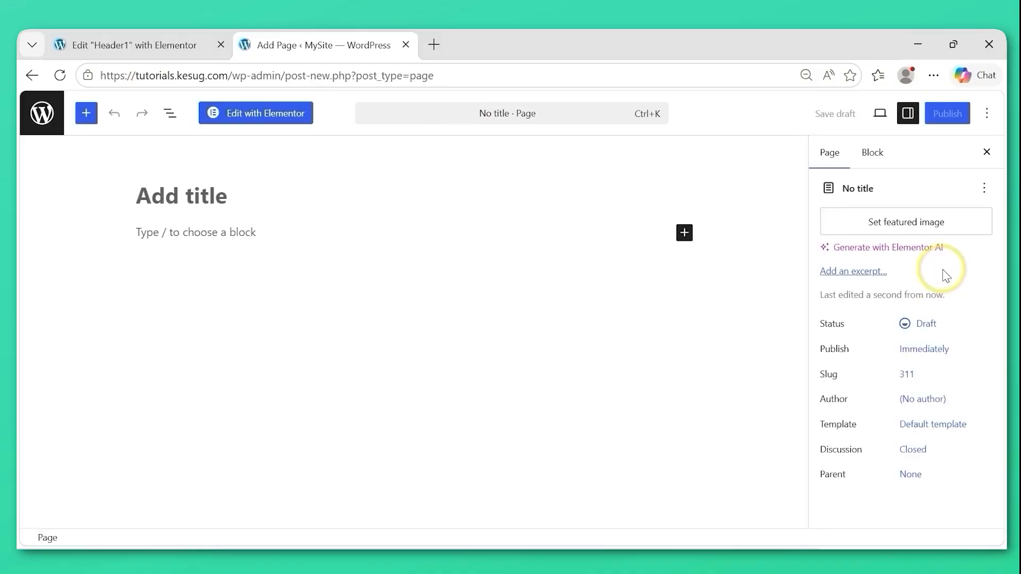
pyautogui.write('W')
pyautogui.press('BackSpace')
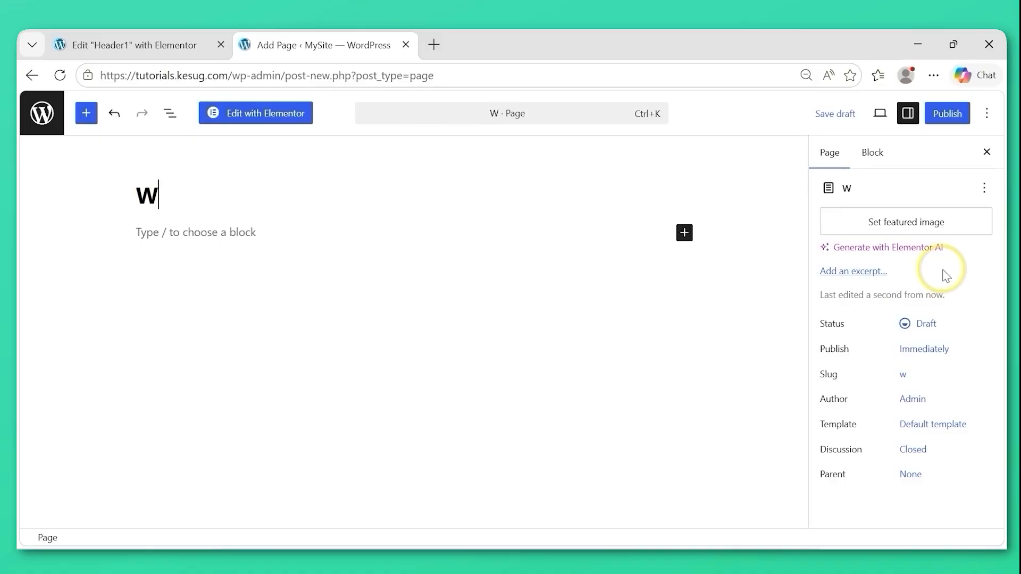
pyautogui.write('hat We Do')
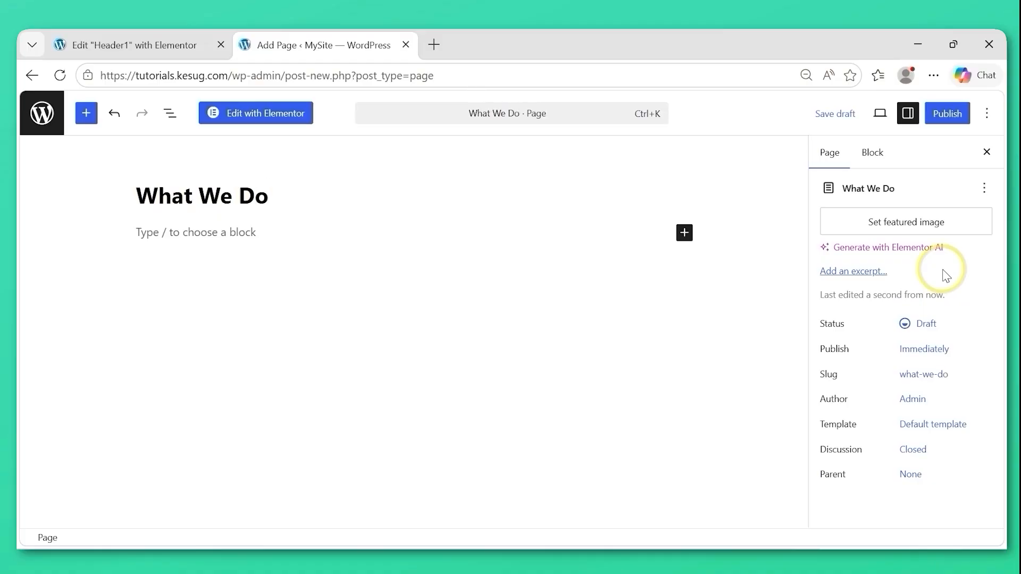
pyautogui.click(950, 115)
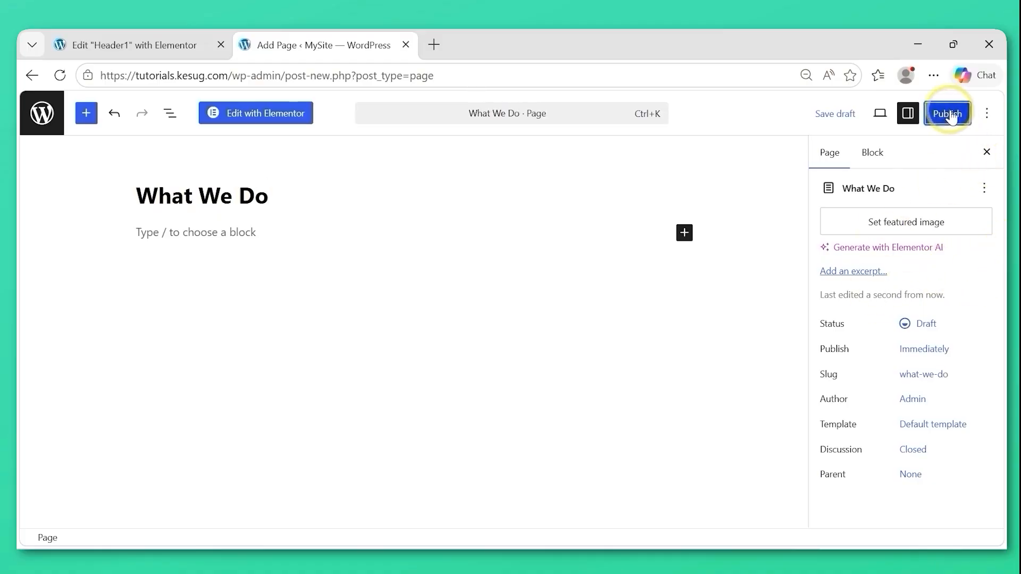
pyautogui.click(951, 114)
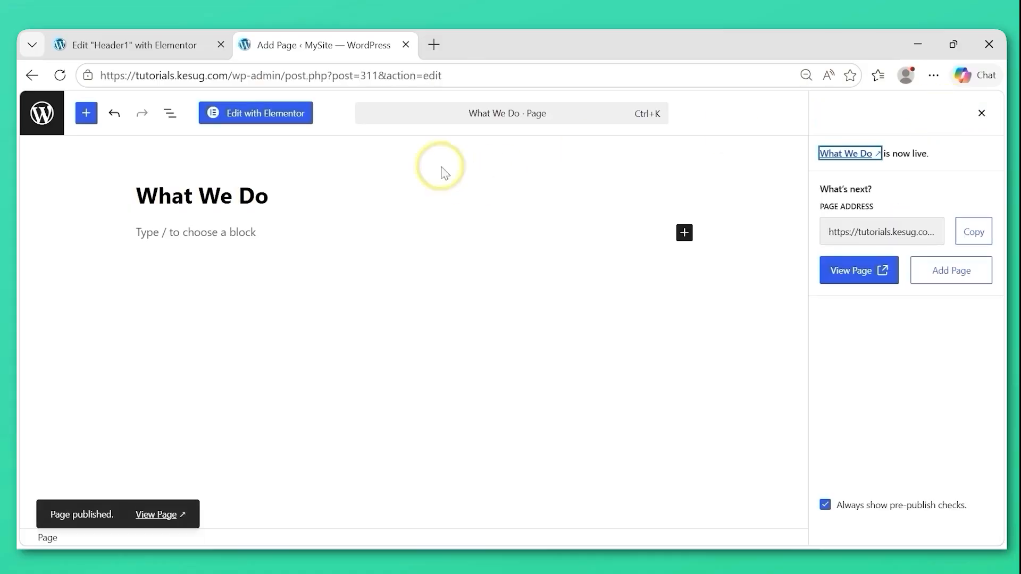
# Return to the wp-admin dashboard, open the list of all pages and review the site's pages.
pyautogui.moveTo(285, 71); pyautogui.dragTo(457, 71)
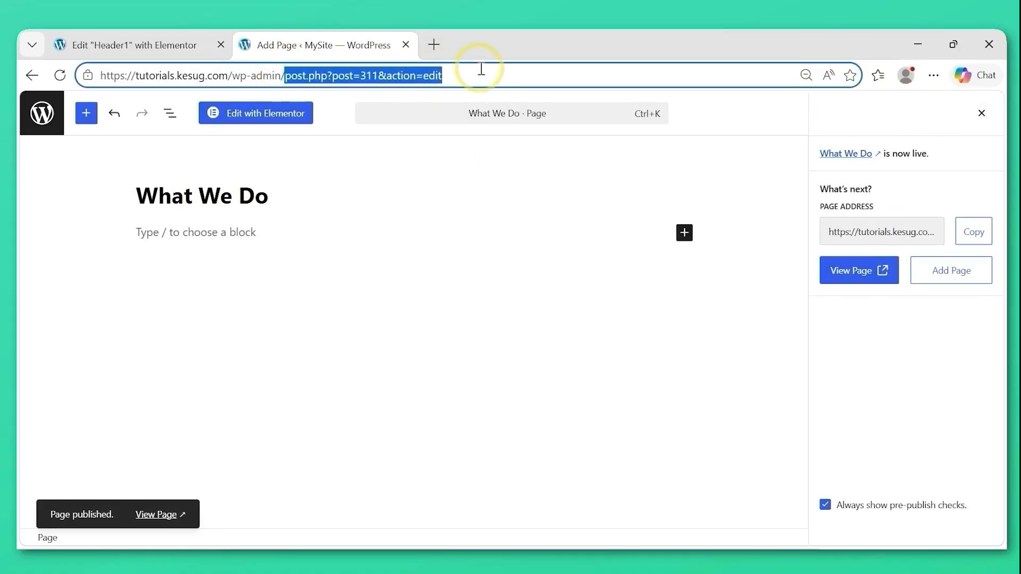
pyautogui.press('BackSpace')
pyautogui.press('Return')
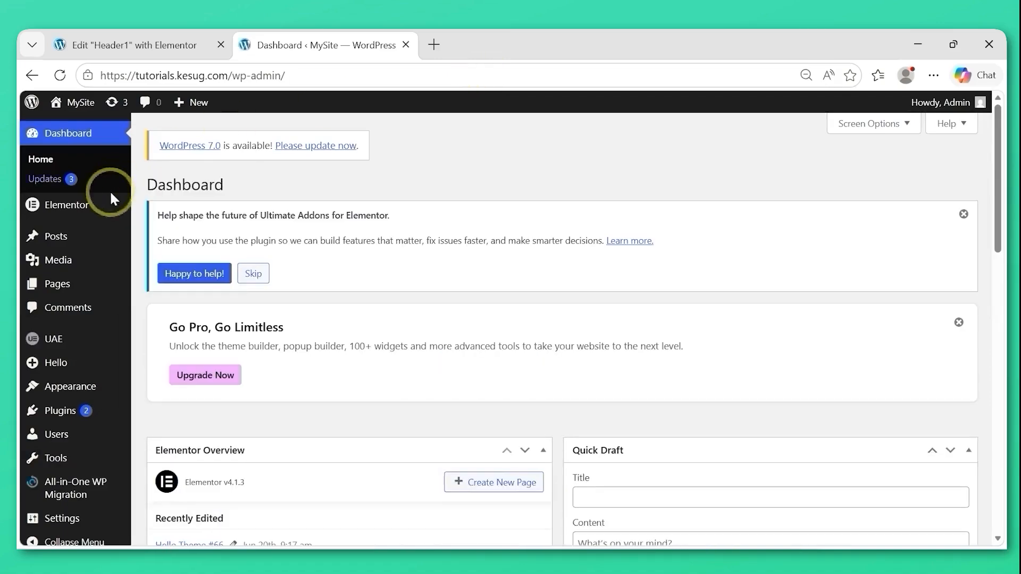
pyautogui.moveTo(58, 286)
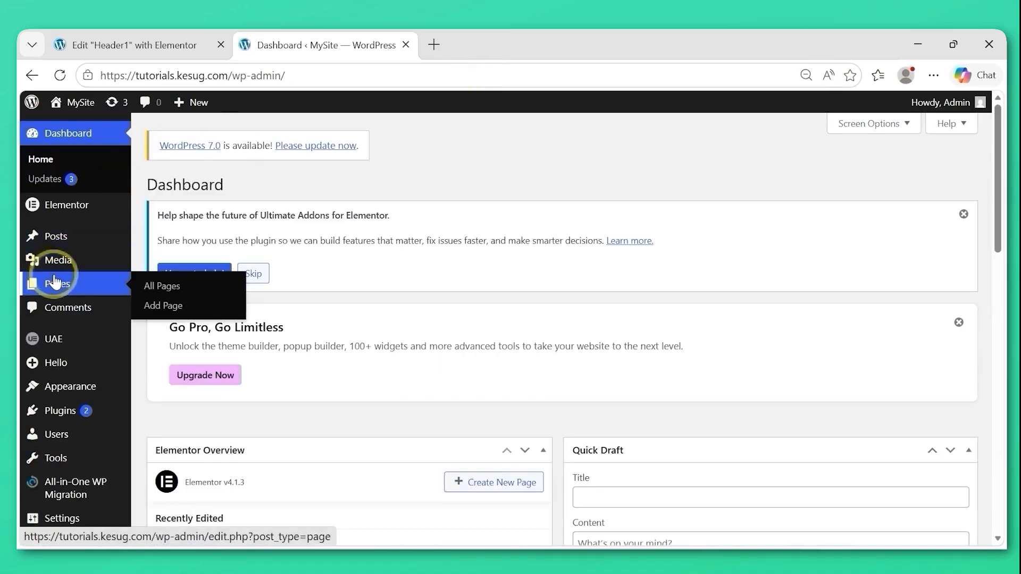
pyautogui.click(168, 288)
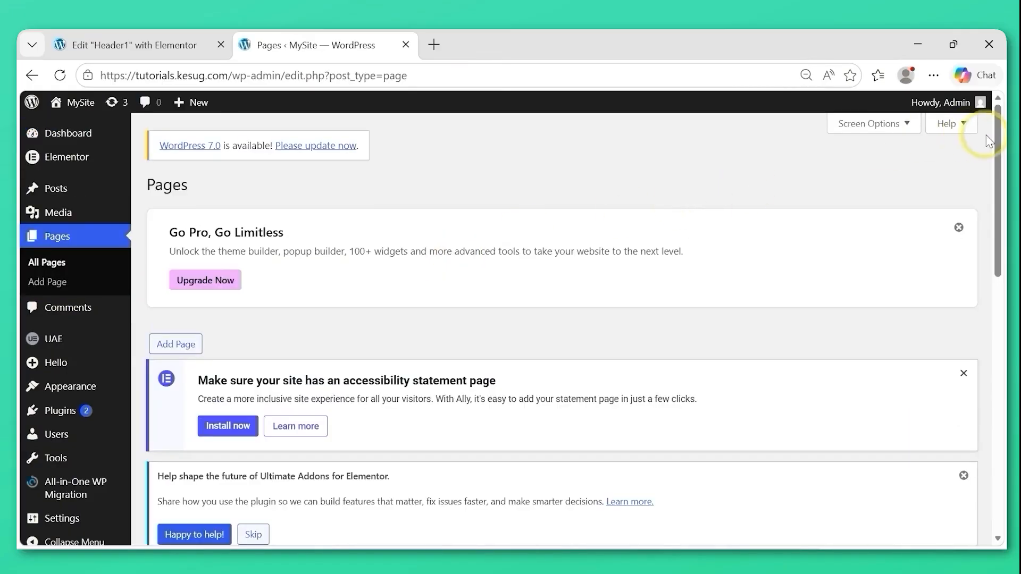
pyautogui.moveTo(998, 149); pyautogui.dragTo(1000, 347)
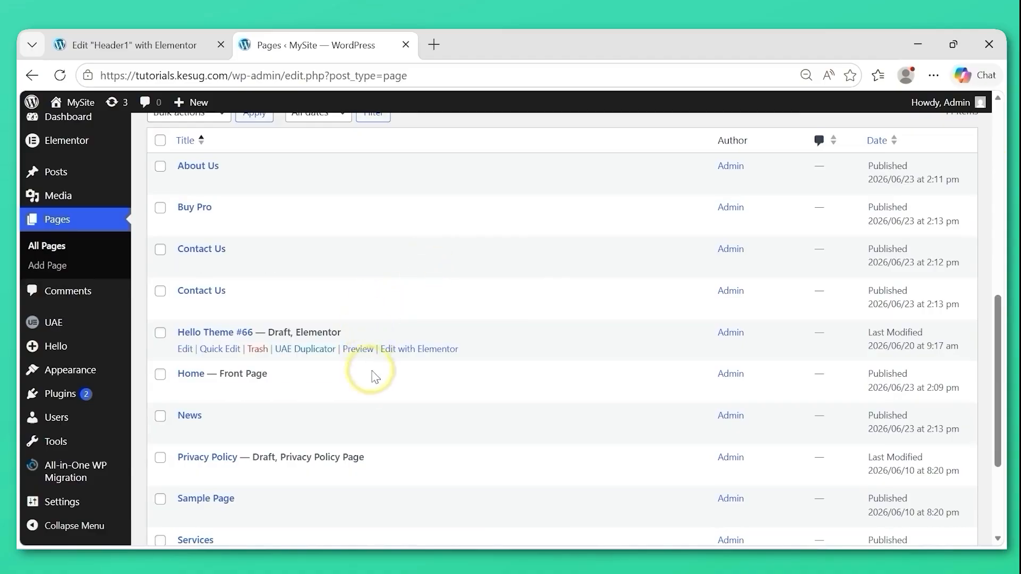
pyautogui.scroll(-3, 495, 426)
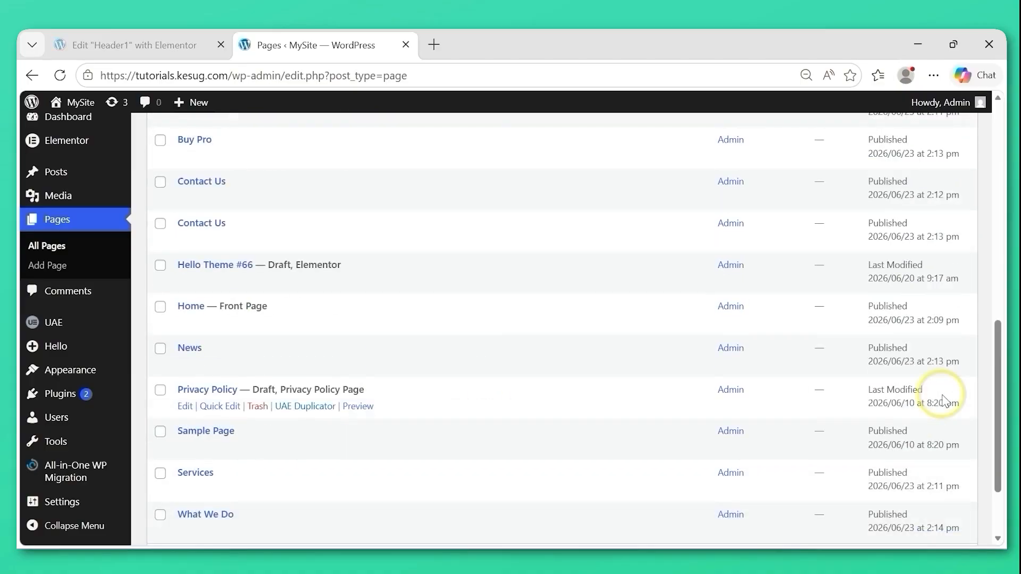
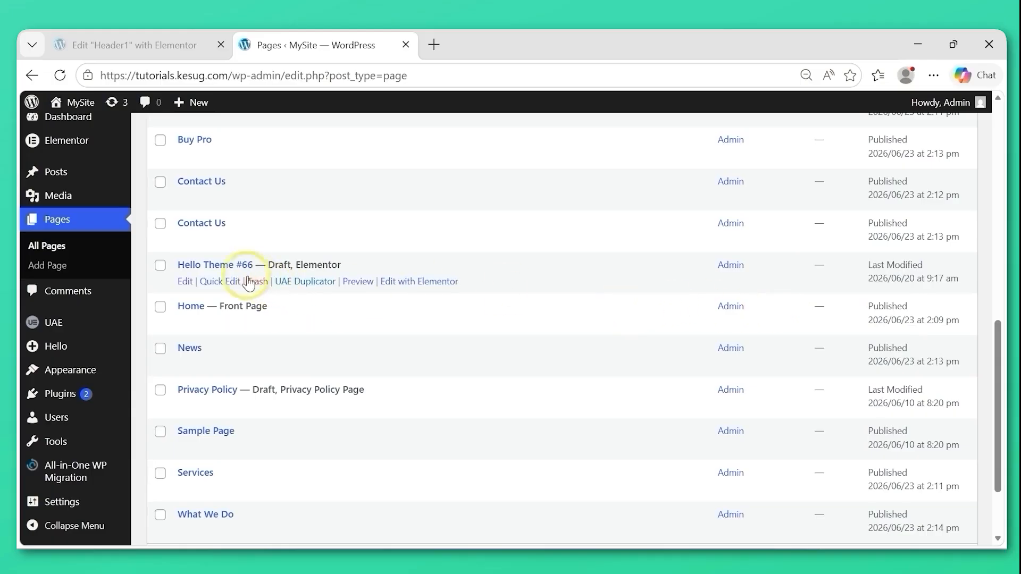
# Open the Home page in the Elementor editor and add a single column-direction flexbox container.
pyautogui.click(190, 307)
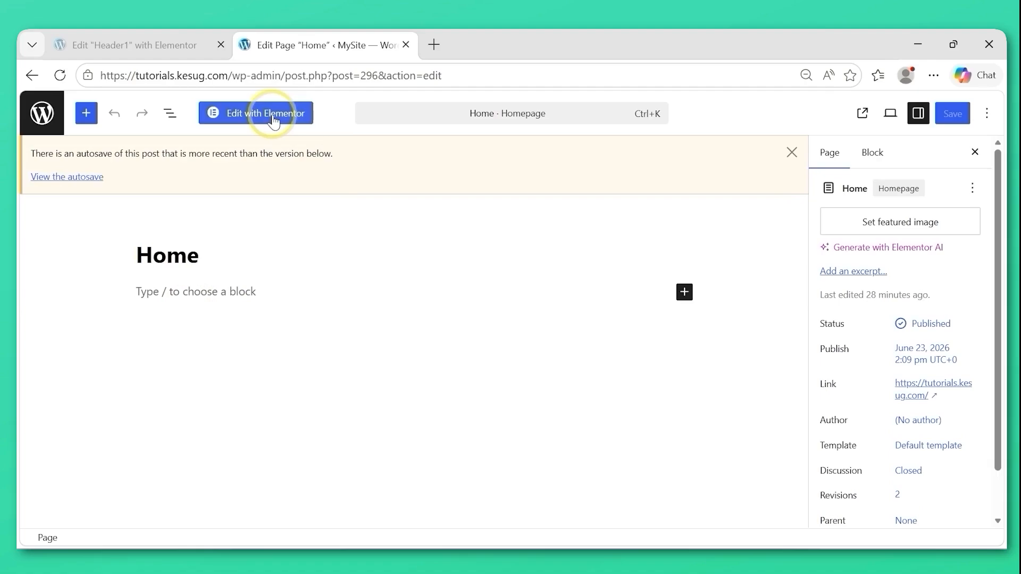
pyautogui.click(273, 122)
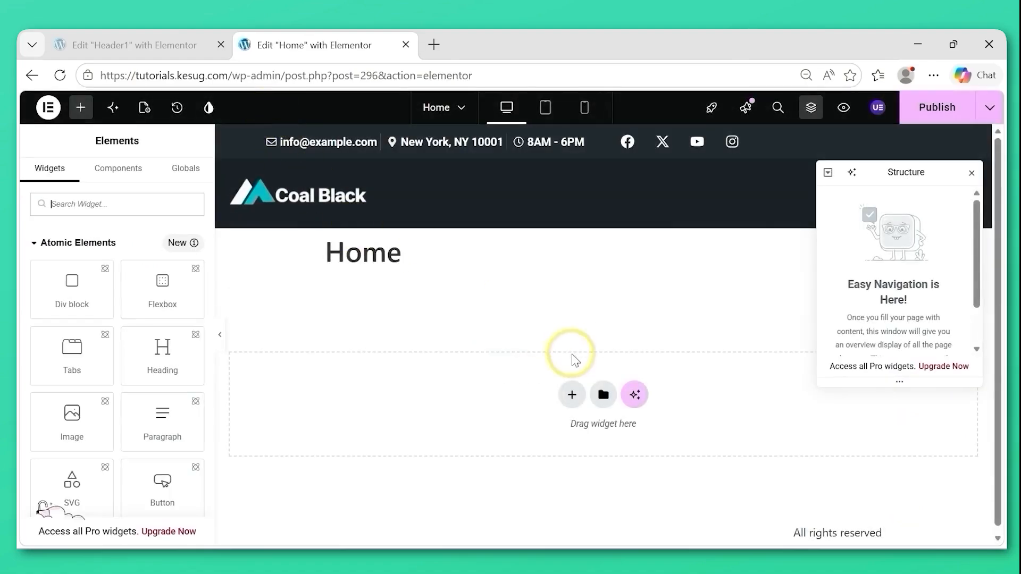
pyautogui.click(571, 396)
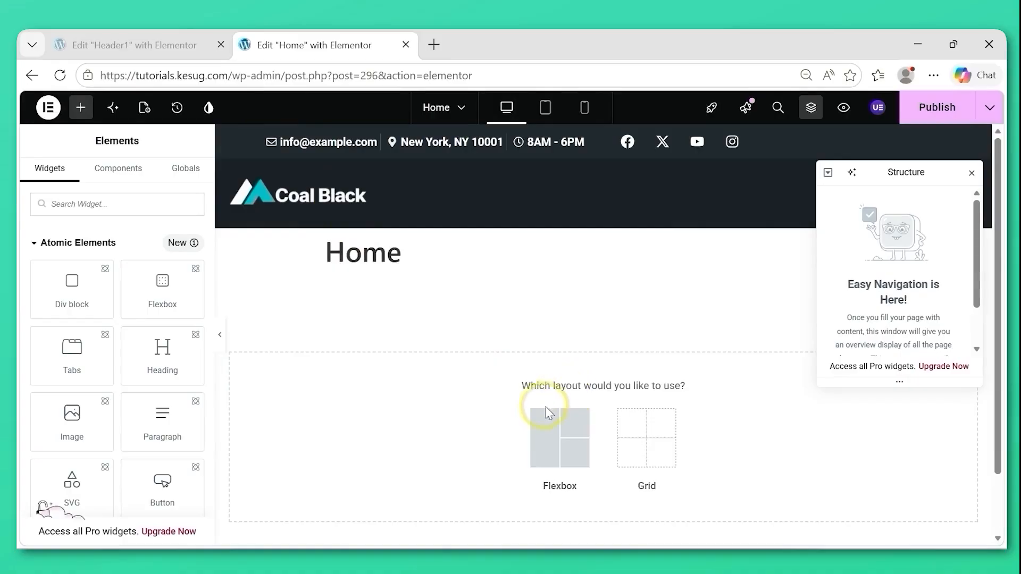
pyautogui.click(546, 440)
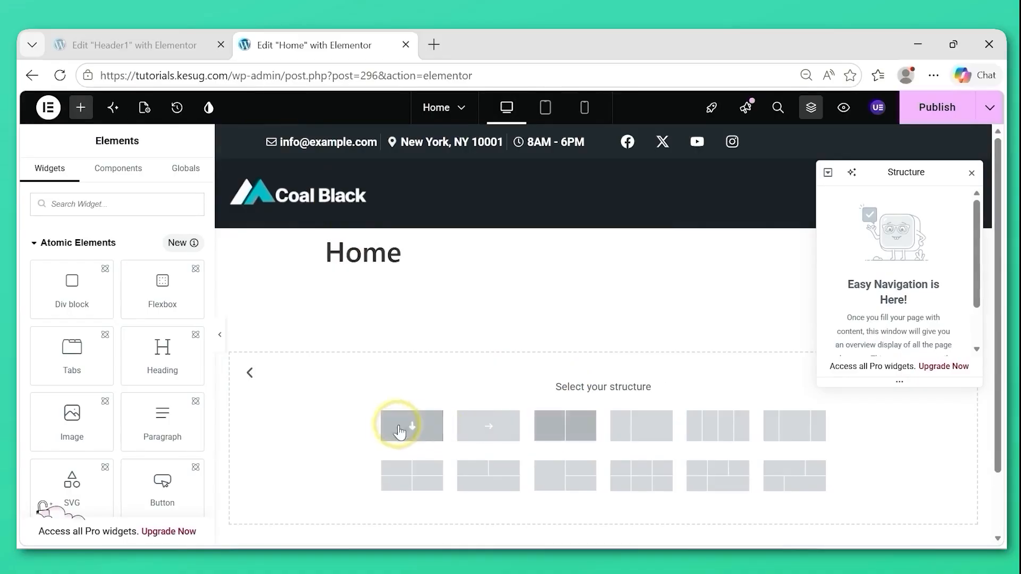
pyautogui.click(418, 426)
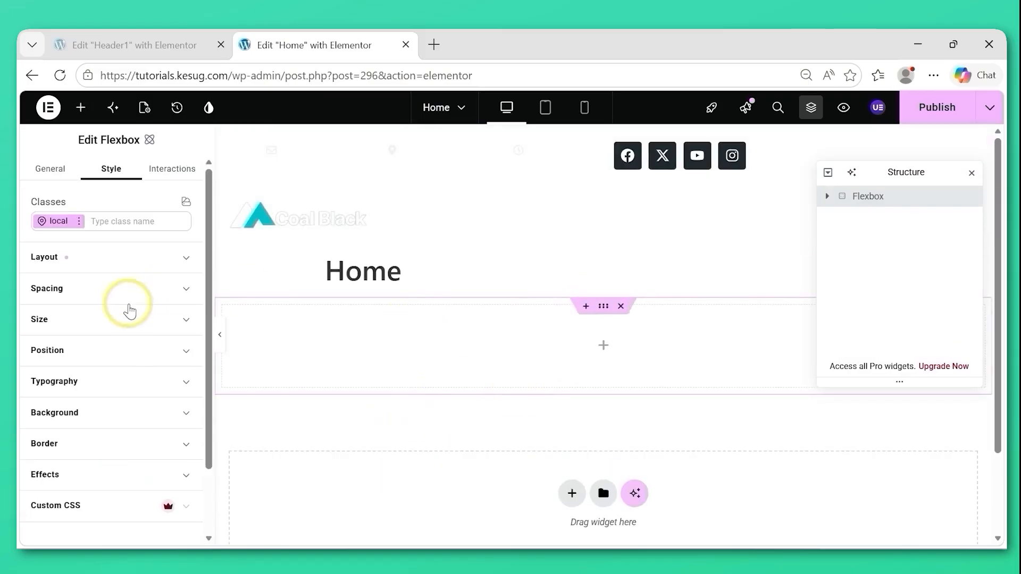
# Set the flexbox's width to 100% and its height to 100 VW.
pyautogui.click(89, 320)
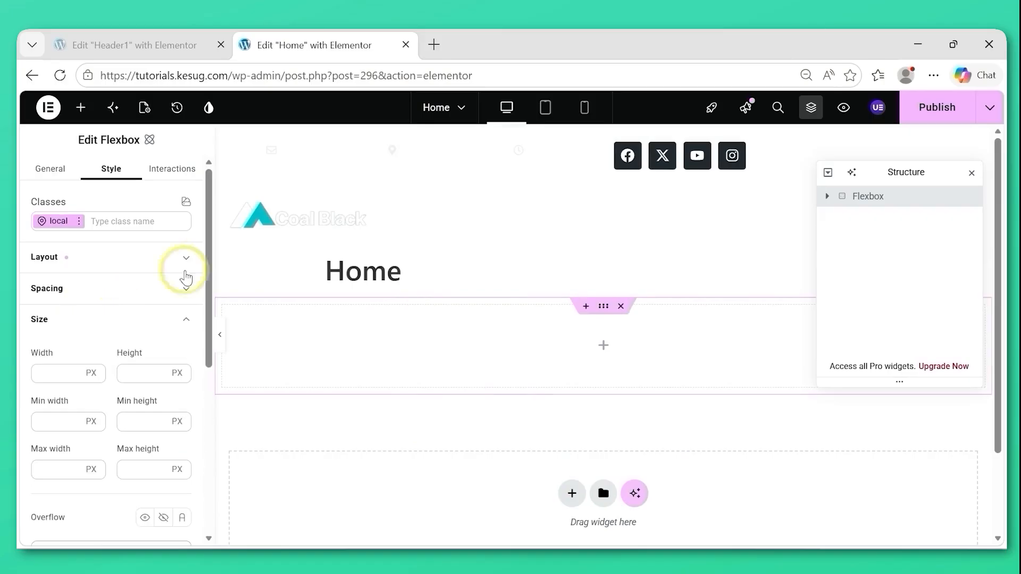
pyautogui.scroll(-2, 209, 282)
pyautogui.click(47, 312)
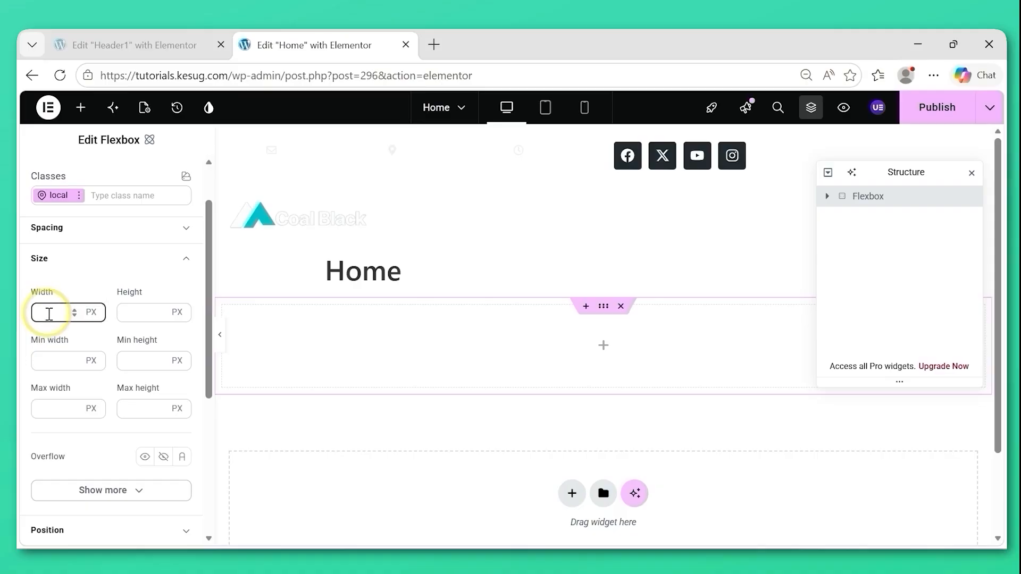
pyautogui.write('100')
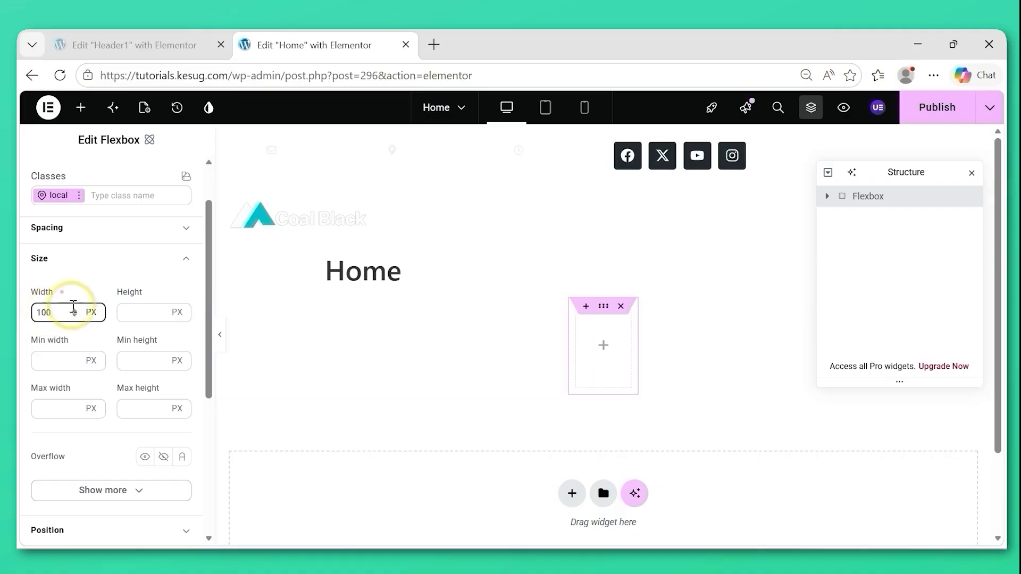
pyautogui.click(91, 317)
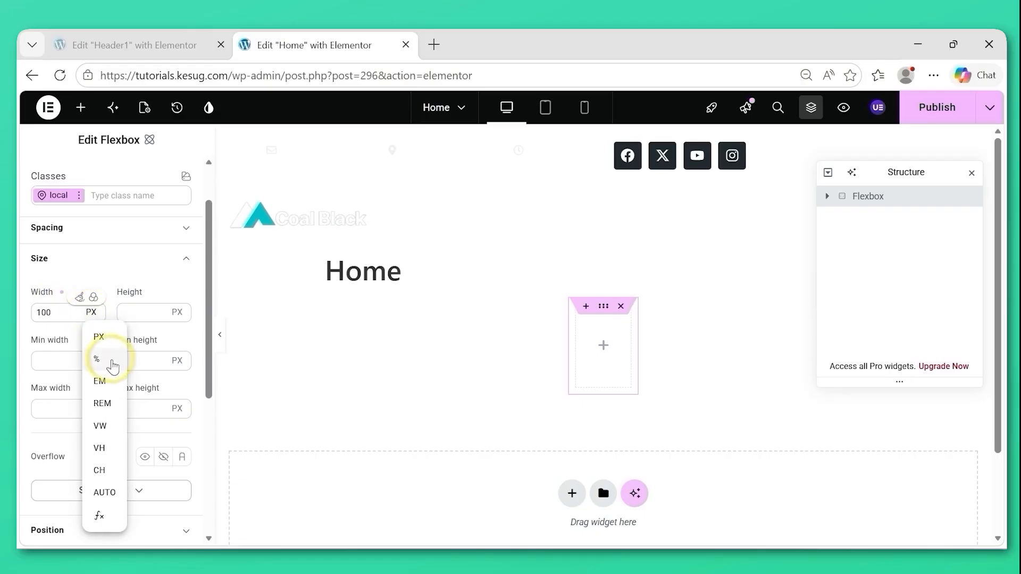
pyautogui.click(101, 361)
pyautogui.click(141, 312)
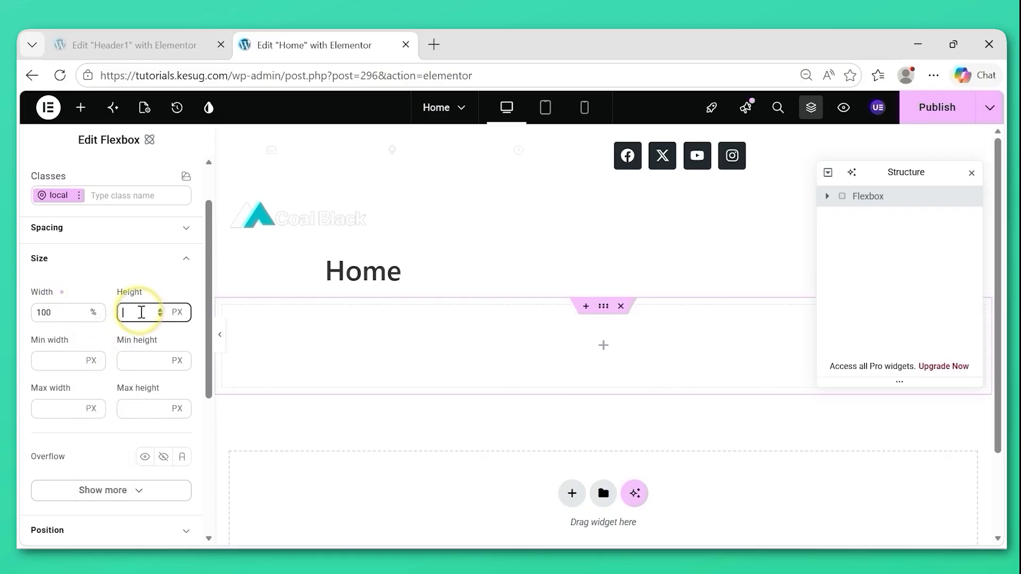
pyautogui.write('100')
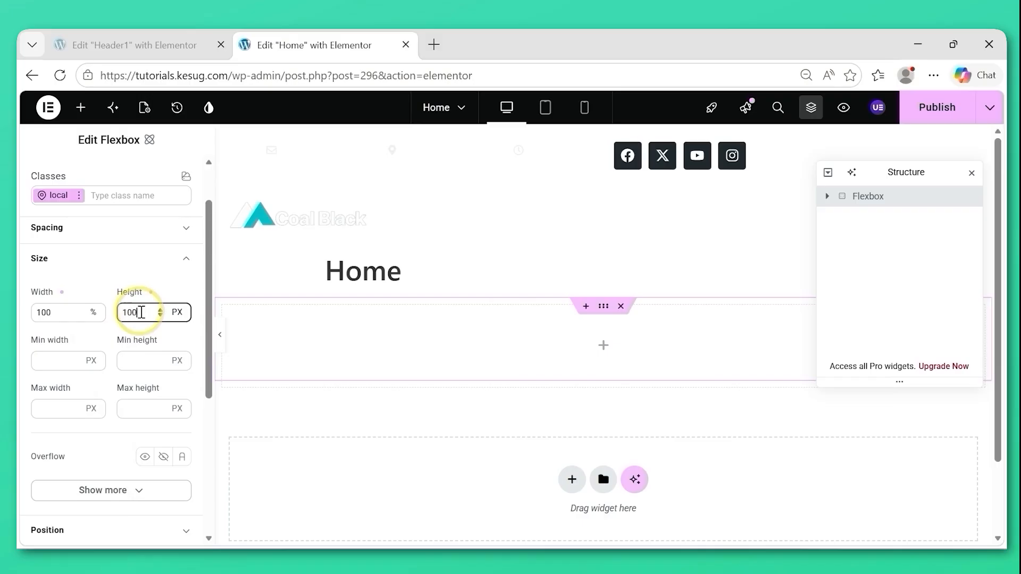
pyautogui.click(178, 312)
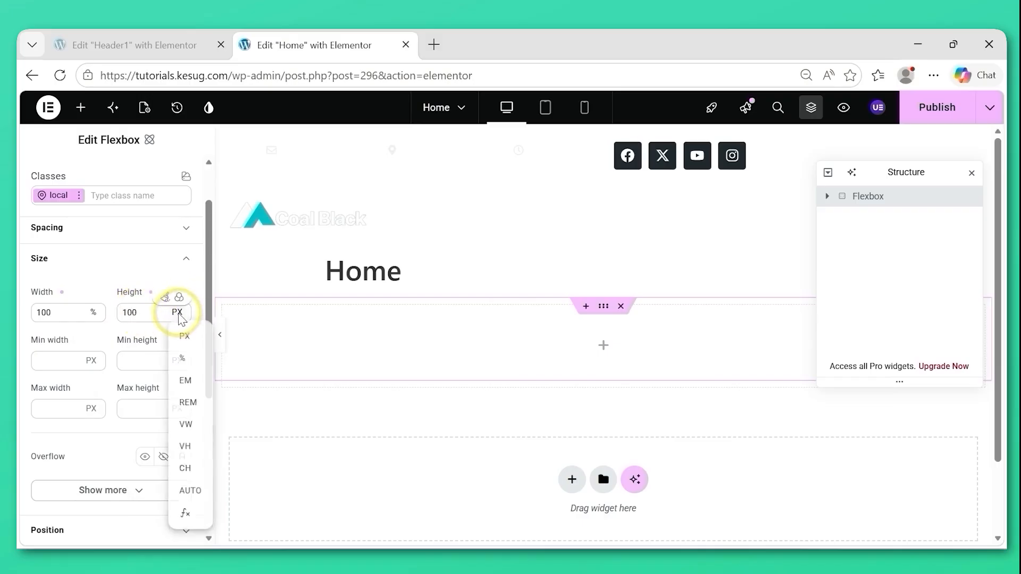
pyautogui.click(189, 432)
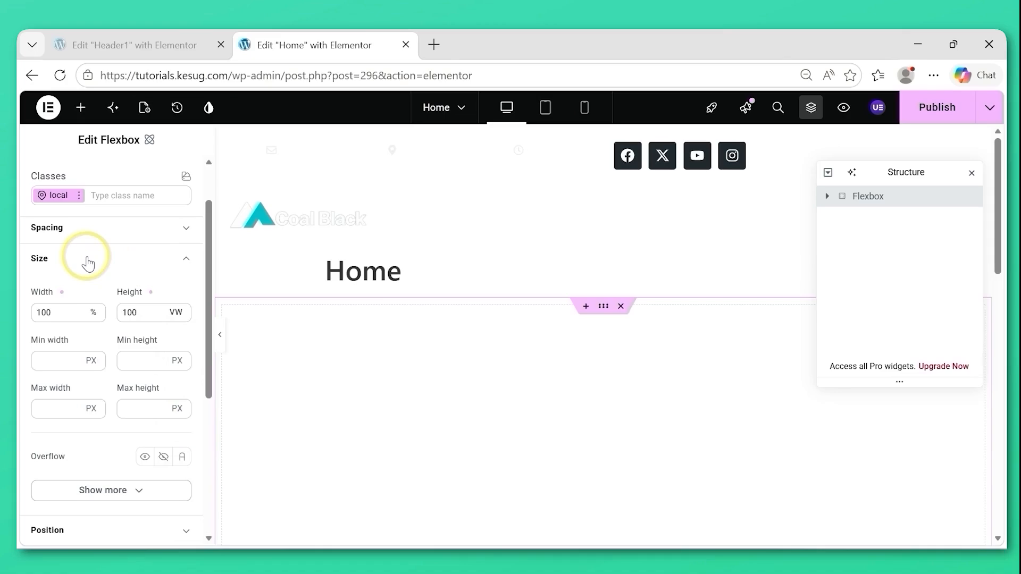
pyautogui.click(88, 264)
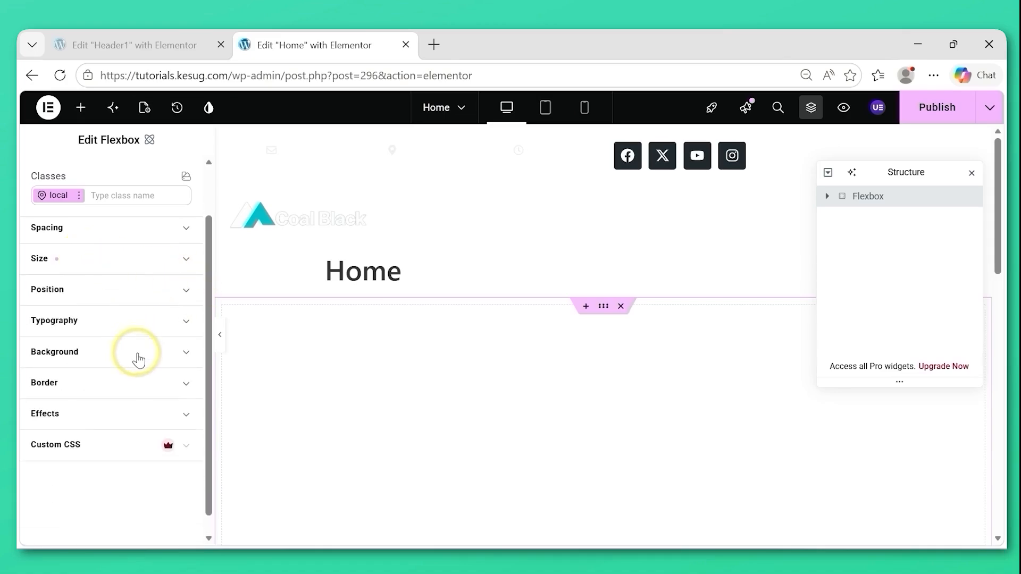
# Add a background image overlay to the flexbox, uploading and inserting hero-image.png.
pyautogui.click(181, 355)
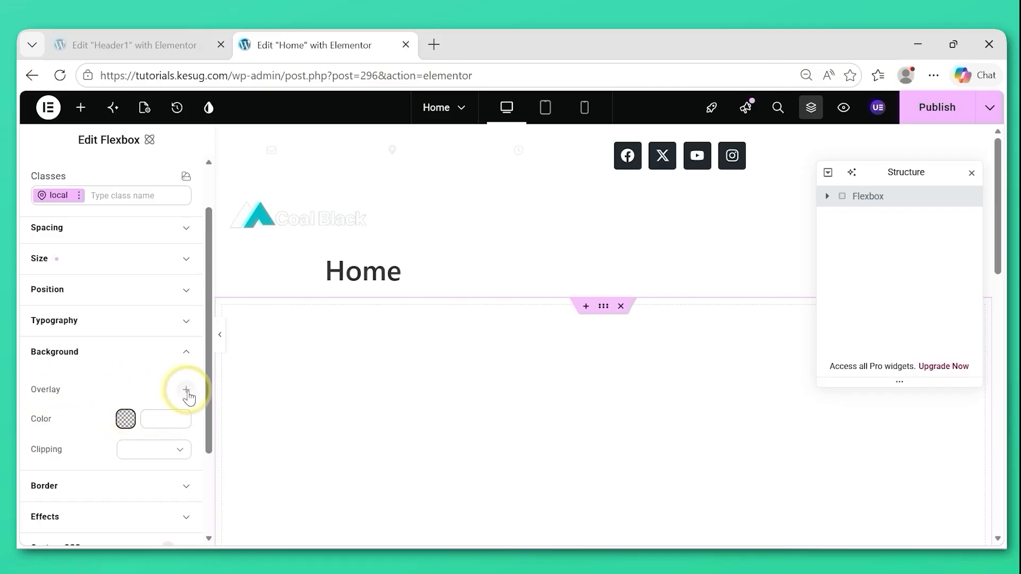
pyautogui.click(187, 392)
pyautogui.moveTo(137, 324)
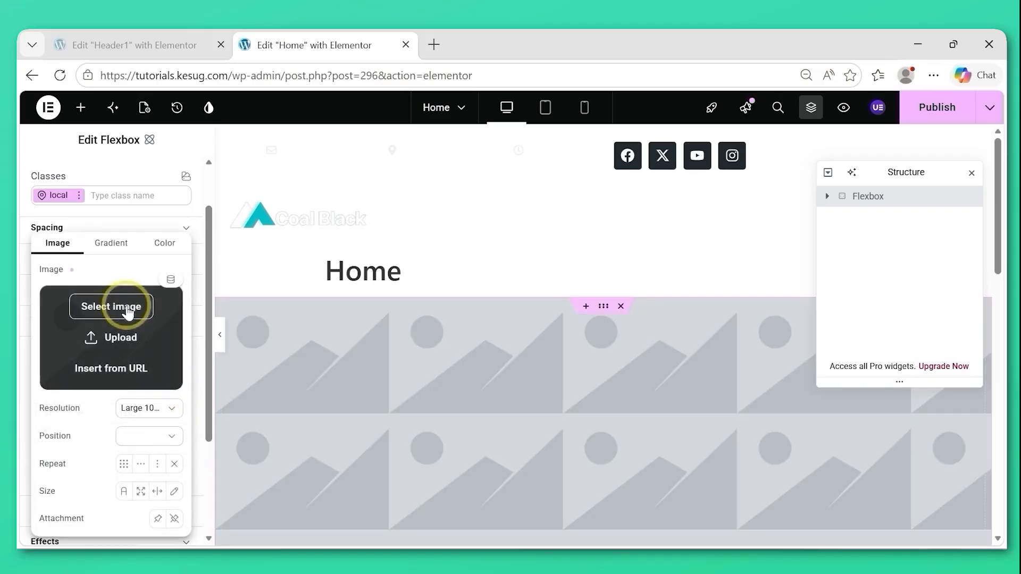
pyautogui.click(118, 314)
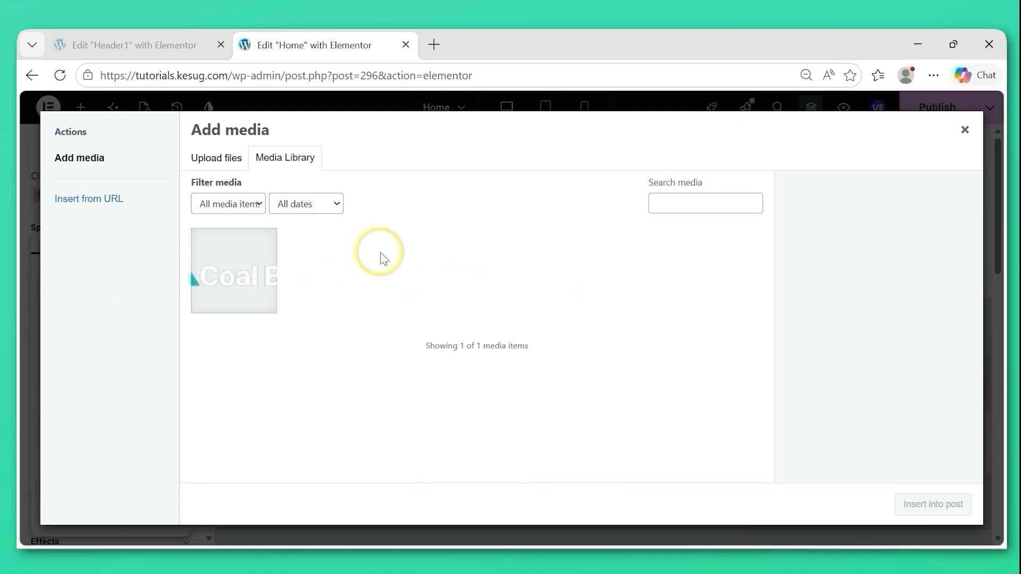
pyautogui.click(221, 169)
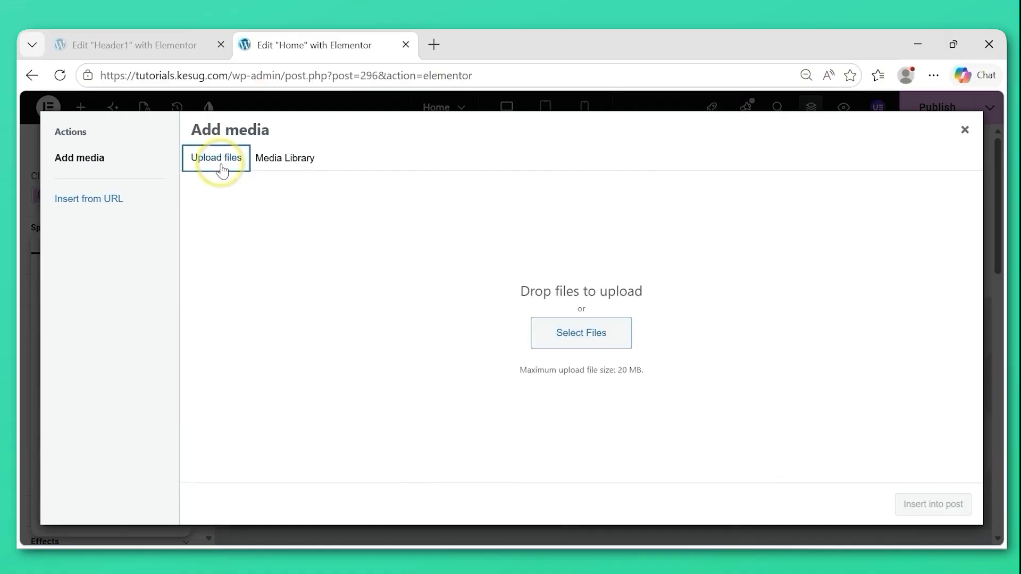
pyautogui.click(563, 337)
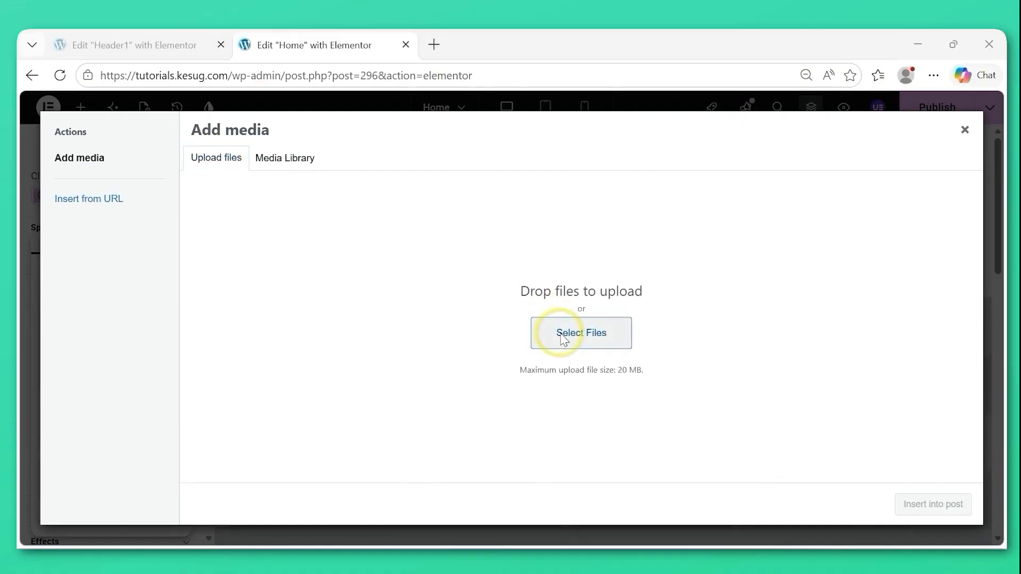
pyautogui.click(209, 190)
pyautogui.click(368, 375)
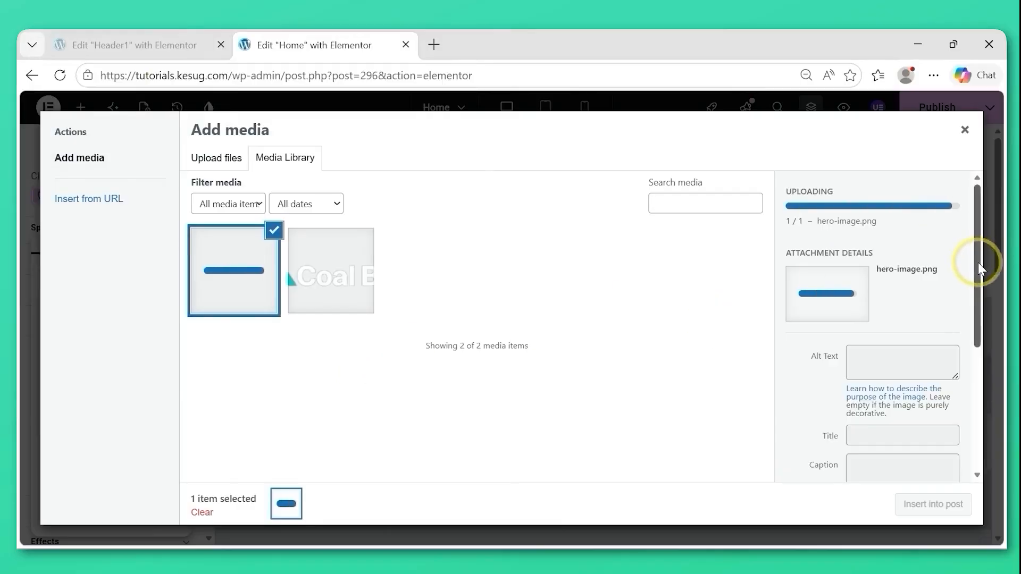
pyautogui.moveTo(977, 247); pyautogui.dragTo(979, 317)
pyautogui.click(932, 512)
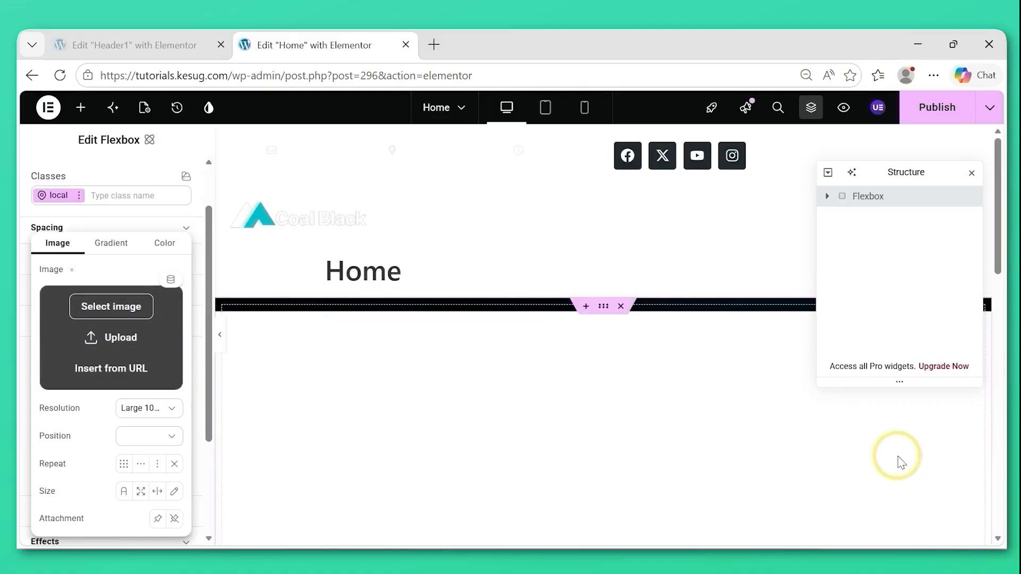
pyautogui.click(841, 201)
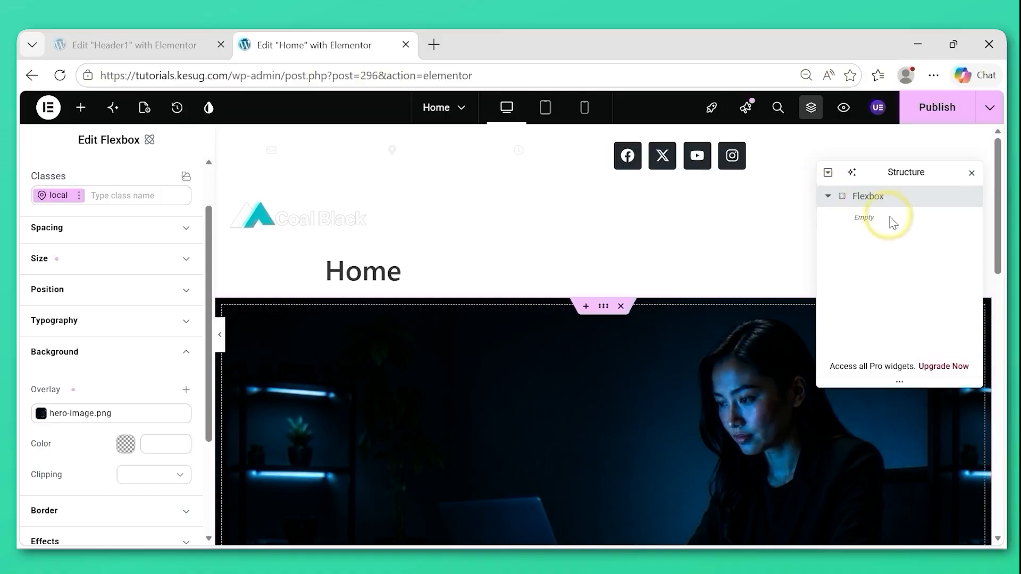
# Set the hero-image.png overlay to Full resolution, Center center position, No-repeat and Cover size.
pyautogui.moveTo(1002, 210); pyautogui.dragTo(996, 341)
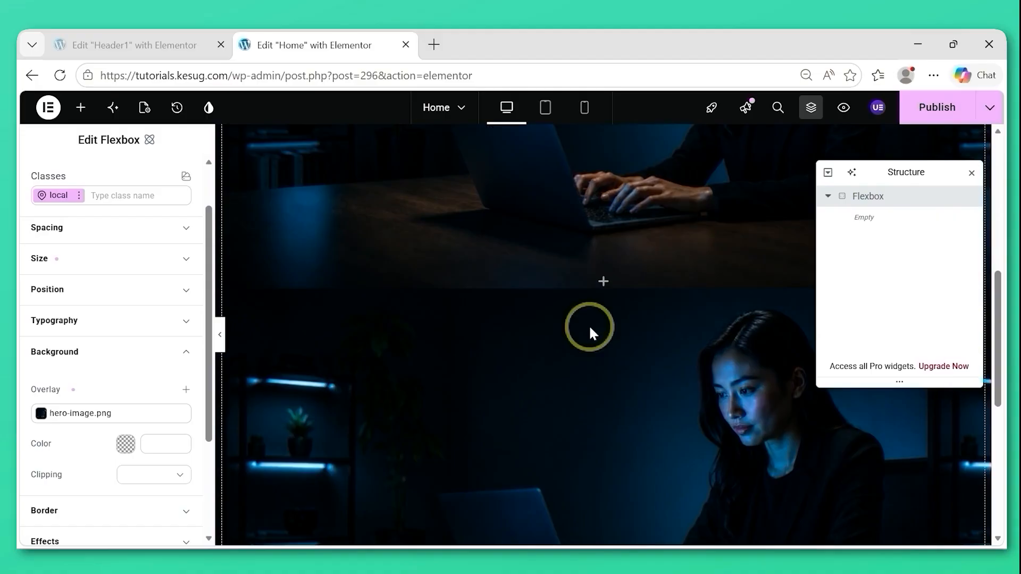
pyautogui.click(74, 415)
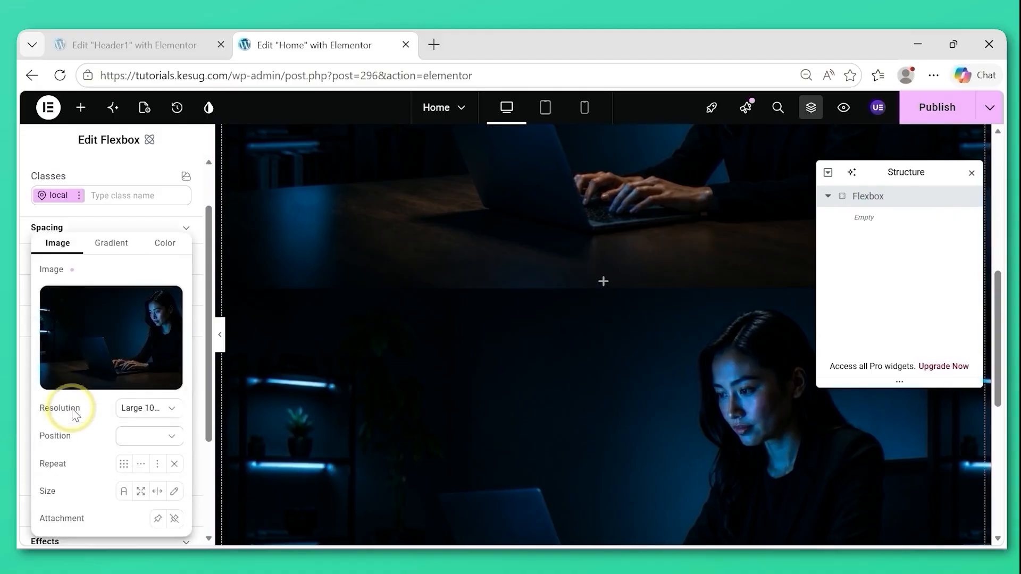
pyautogui.click(139, 419)
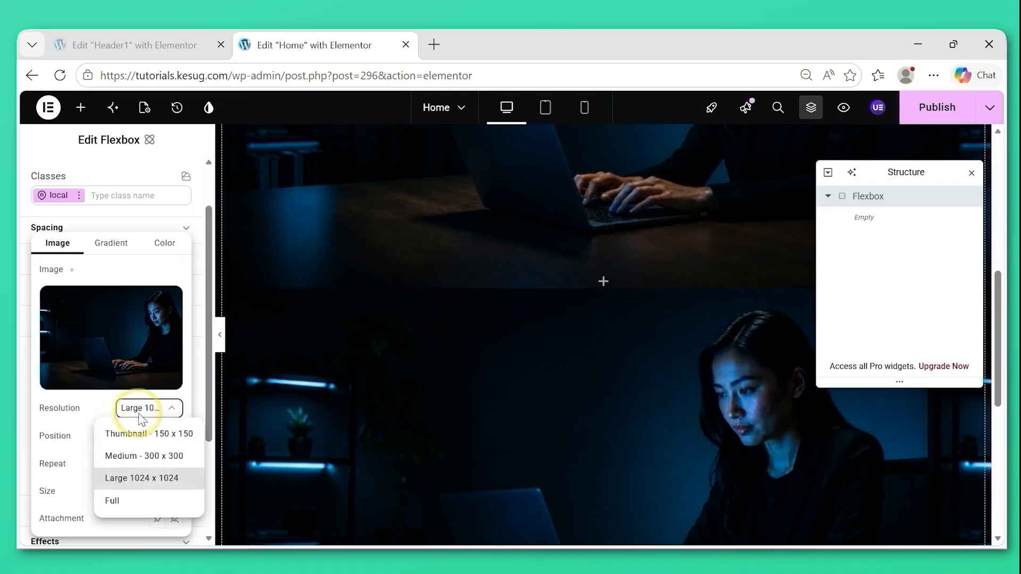
pyautogui.click(126, 504)
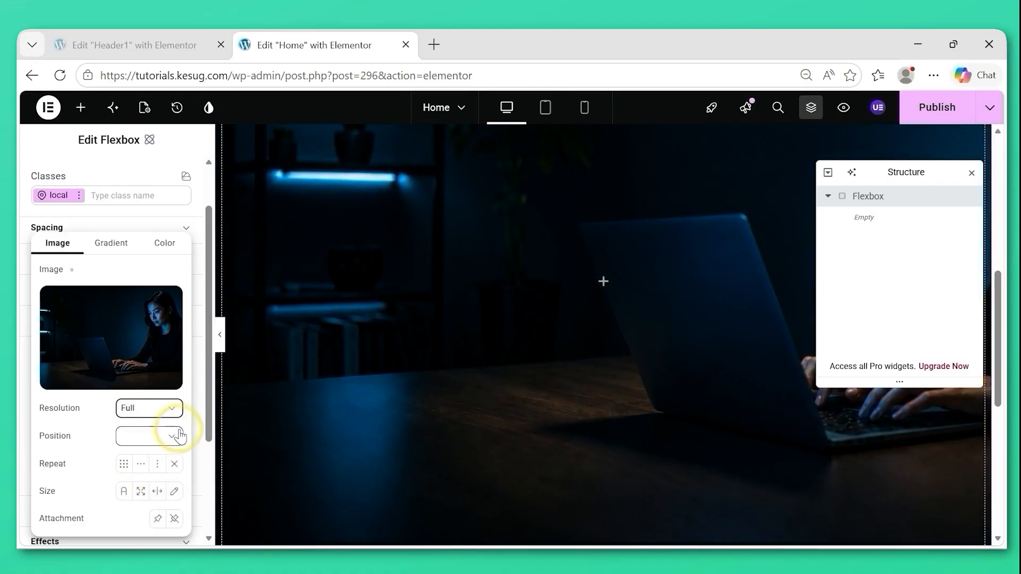
pyautogui.click(167, 438)
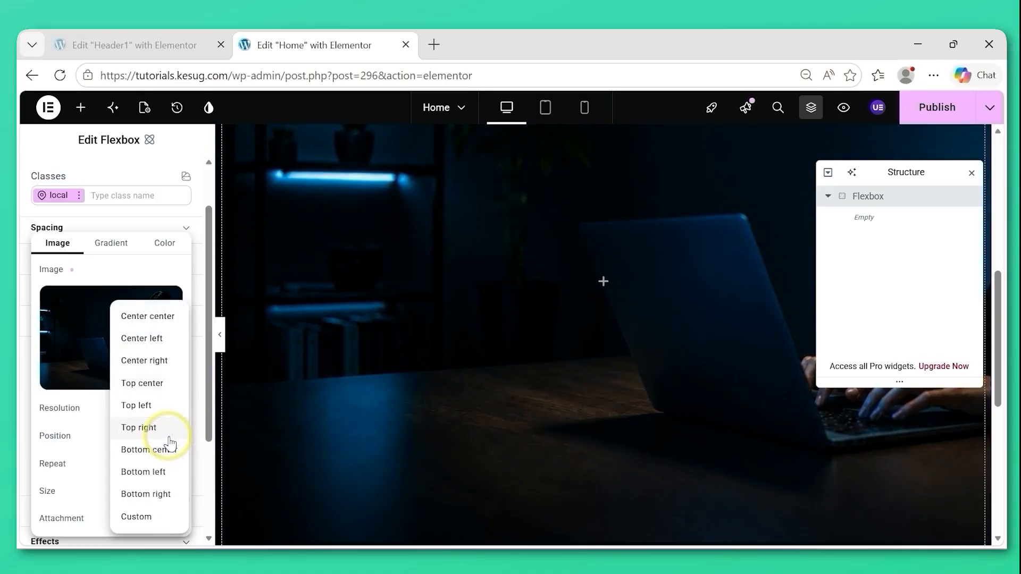
pyautogui.click(148, 319)
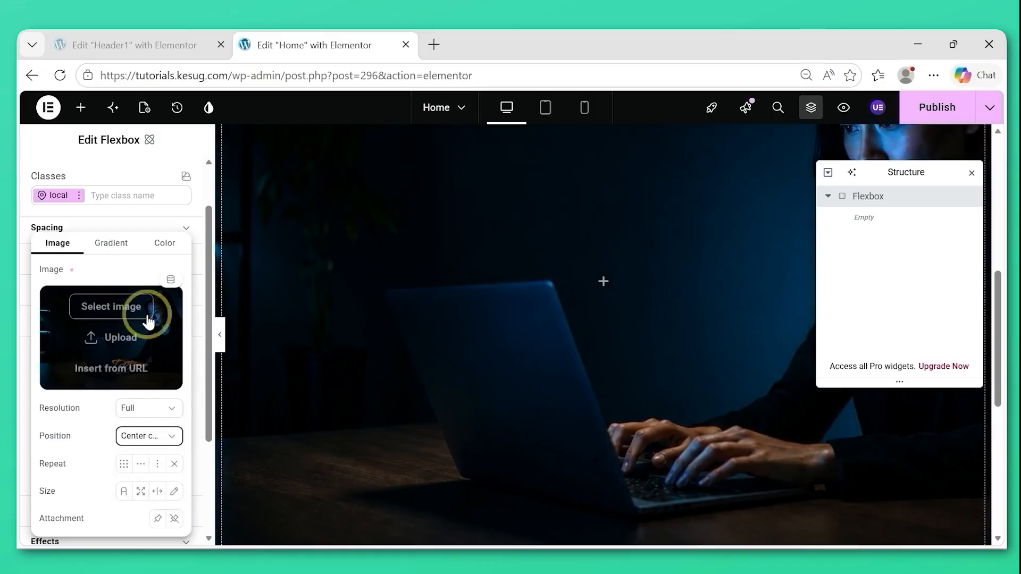
pyautogui.click(175, 466)
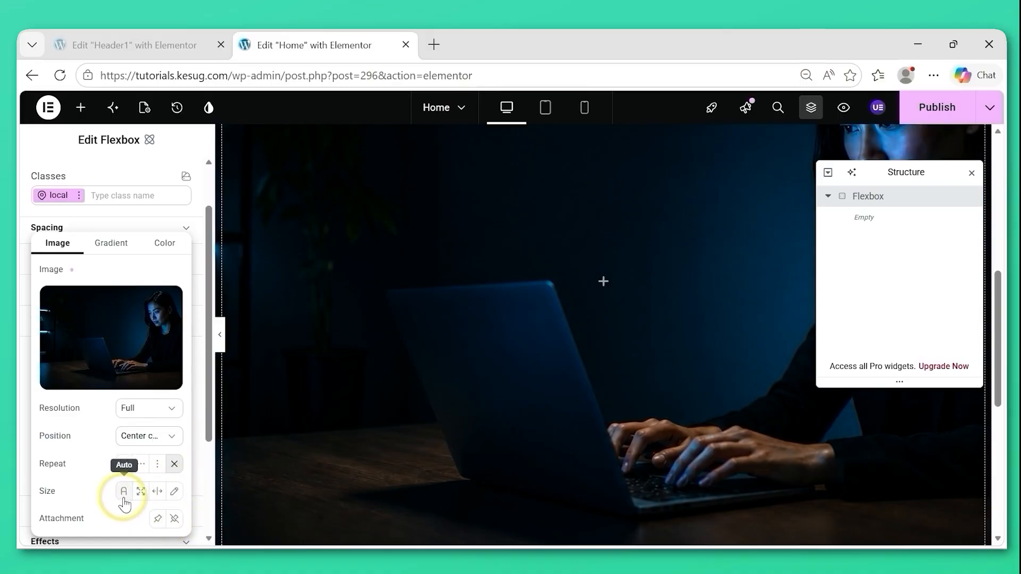
pyautogui.click(140, 495)
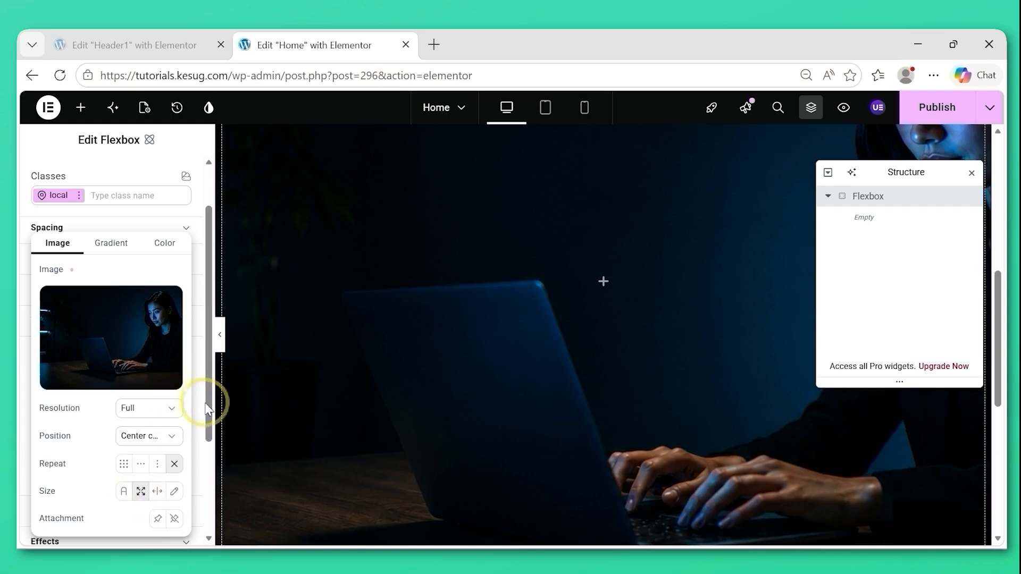
# Publish the Home page and review its hero background and page title on the canvas.
pyautogui.moveTo(209, 407); pyautogui.dragTo(209, 439)
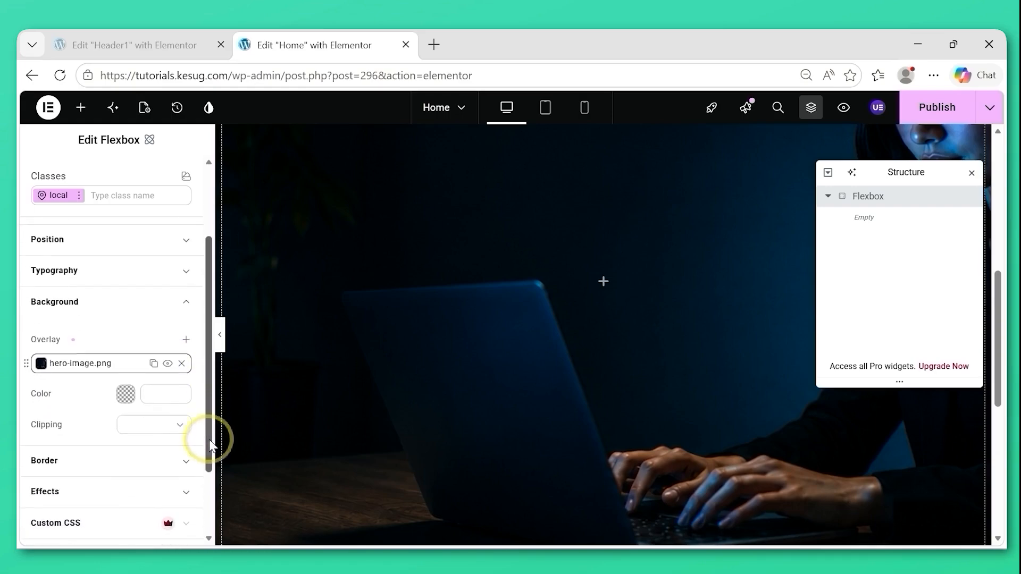
pyautogui.click(85, 368)
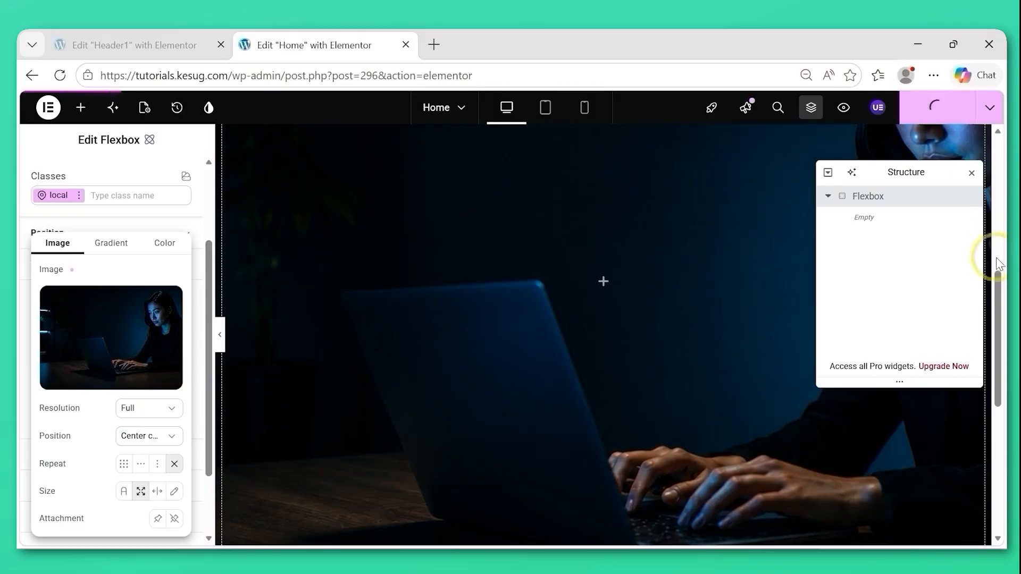
pyautogui.click(972, 172)
pyautogui.moveTo(993, 367); pyautogui.dragTo(1006, 255)
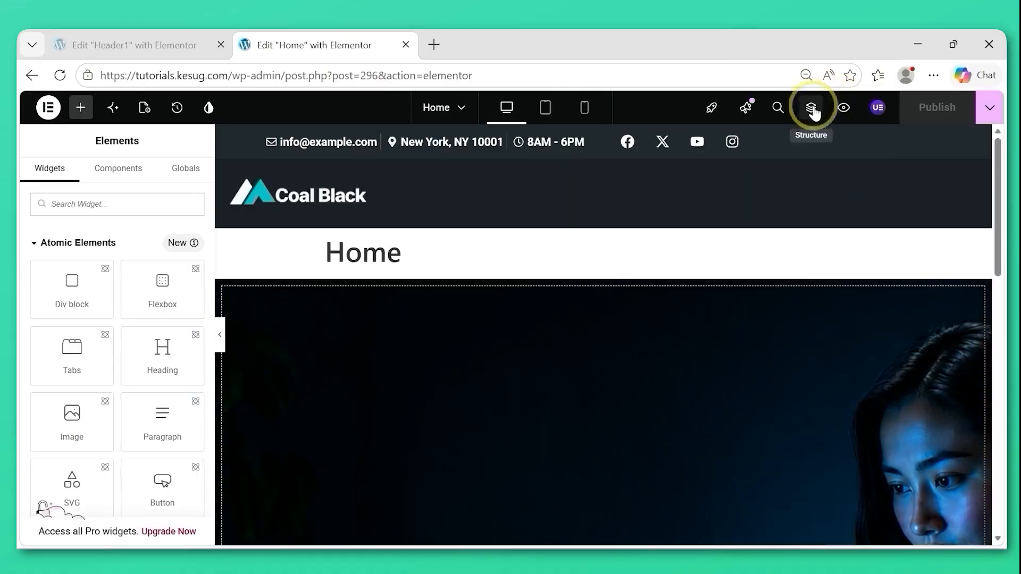
pyautogui.click(812, 108)
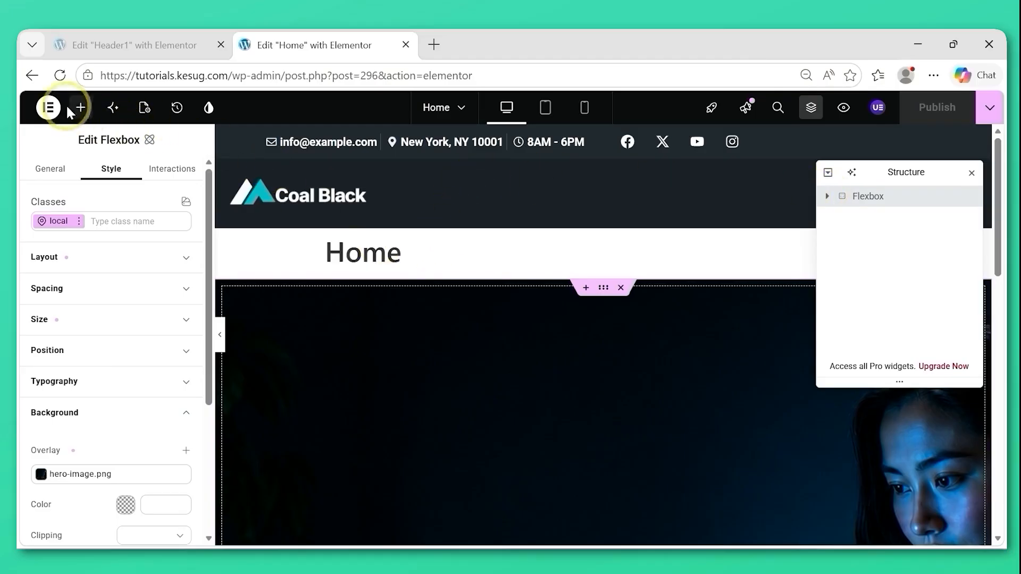
pyautogui.moveTo(404, 259); pyautogui.dragTo(315, 237)
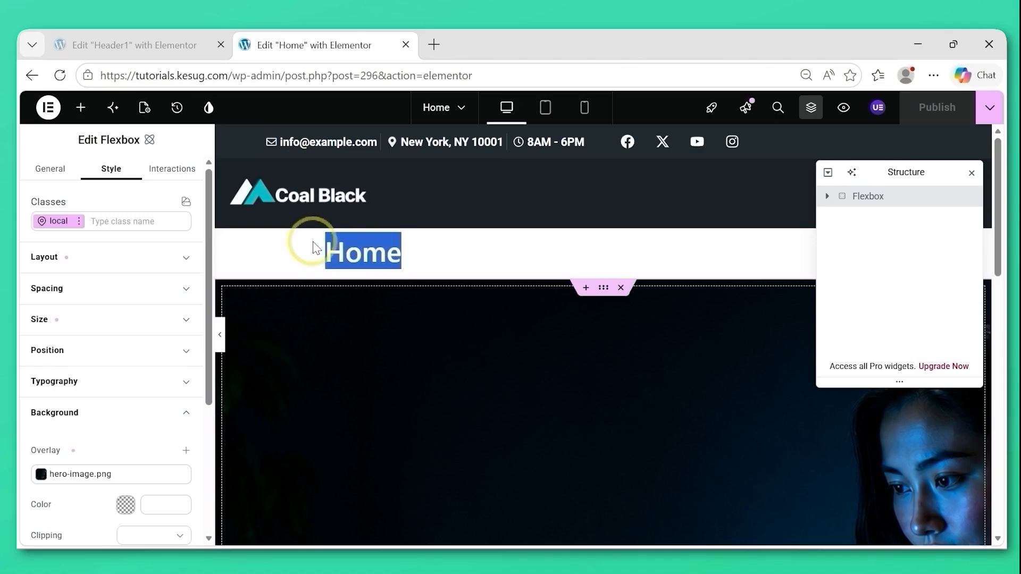
# Hide the page title in the Home page's settings.
pyautogui.click(145, 109)
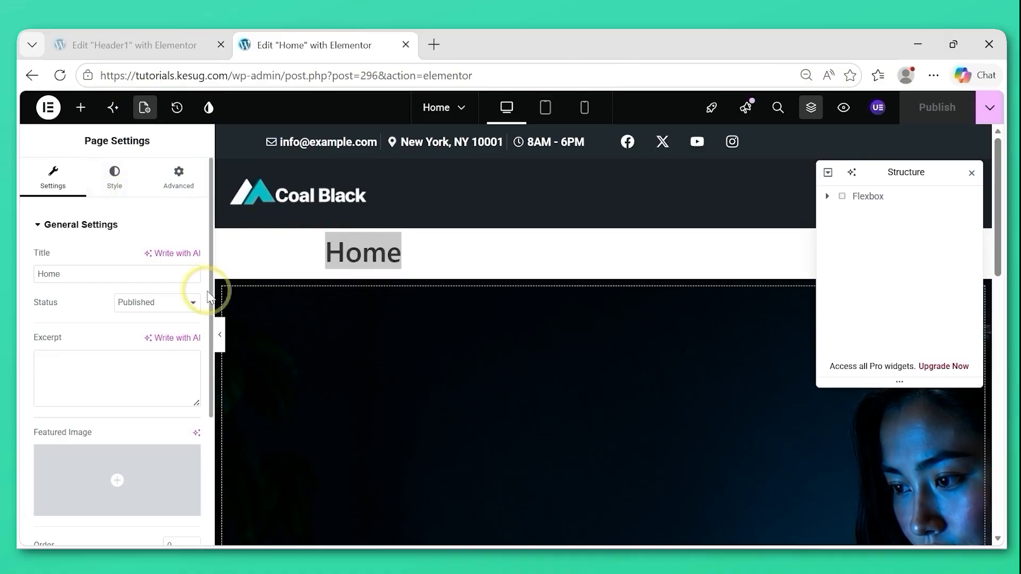
pyautogui.moveTo(212, 302); pyautogui.dragTo(207, 437)
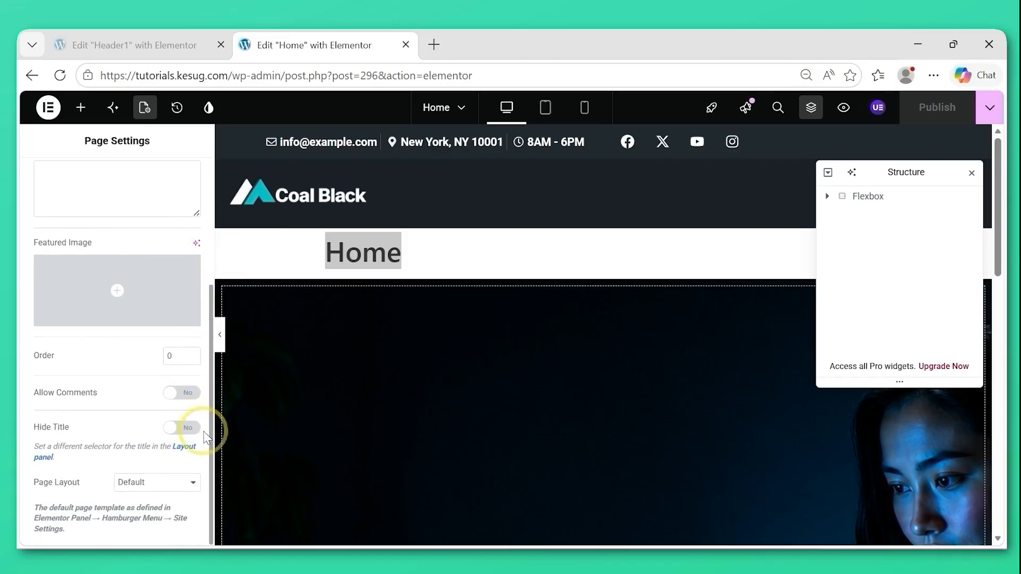
pyautogui.click(169, 437)
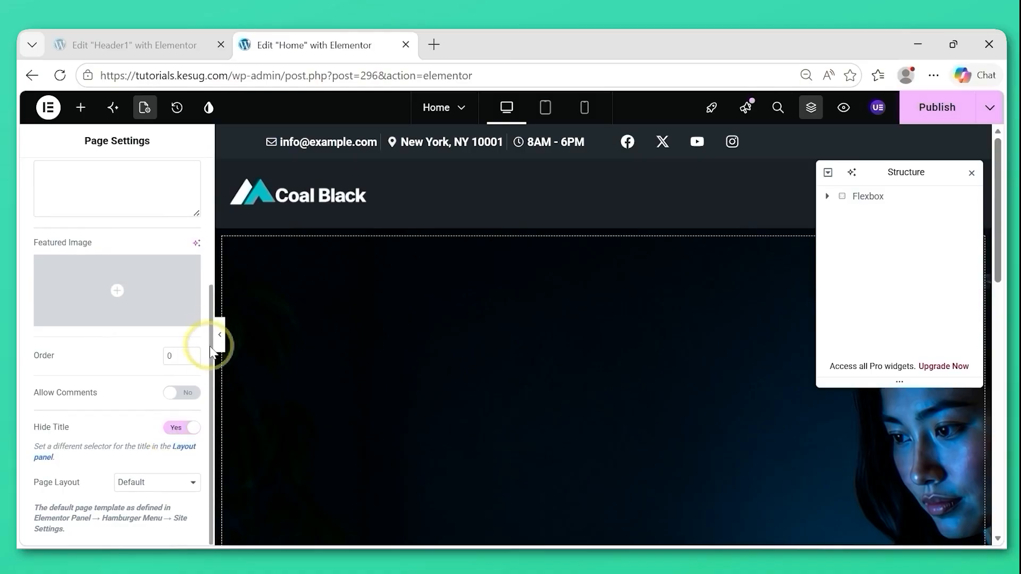
# Set the Home page's layout to Elementor Full Width and publish the page.
pyautogui.click(144, 483)
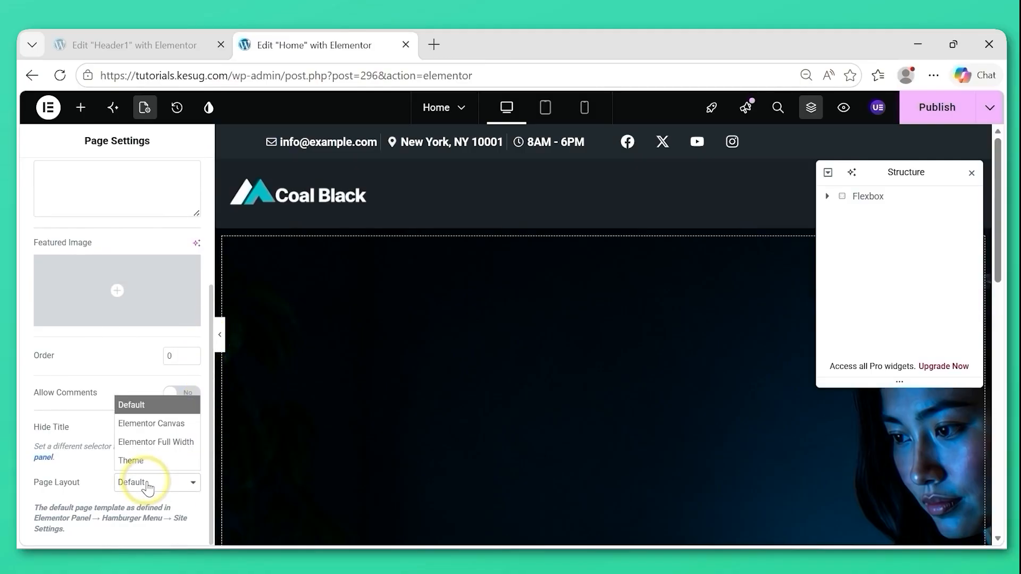
pyautogui.click(160, 442)
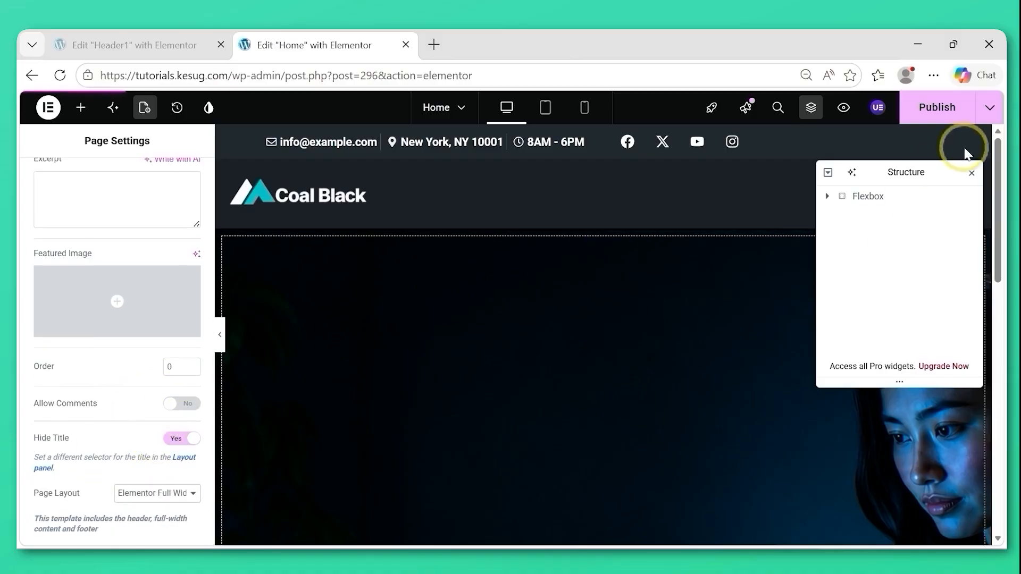
pyautogui.click(941, 120)
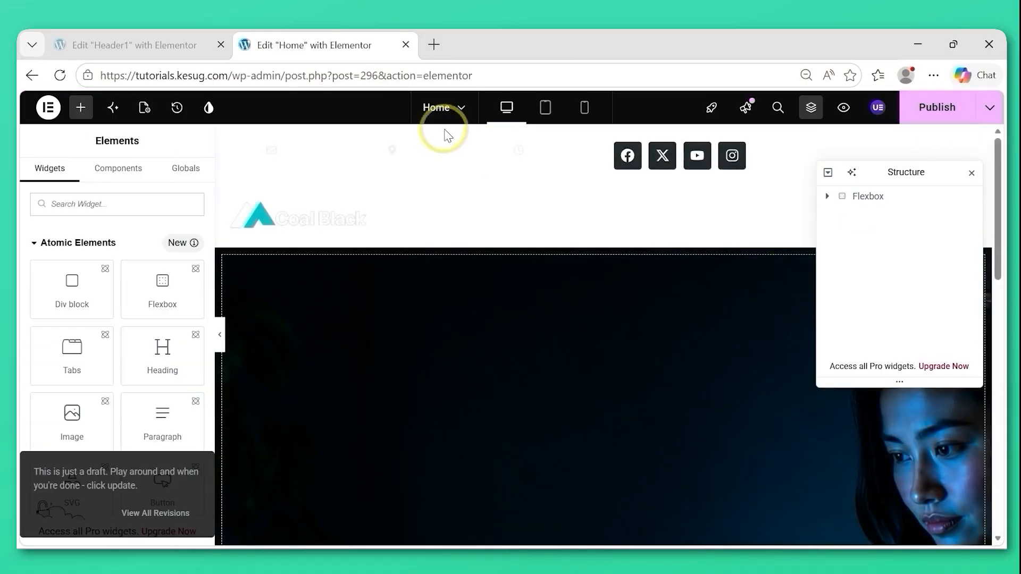
# Leave the Home page editor for the WordPress admin dashboard and open the Menus screen under Appearance.
pyautogui.moveTo(285, 76); pyautogui.dragTo(533, 78)
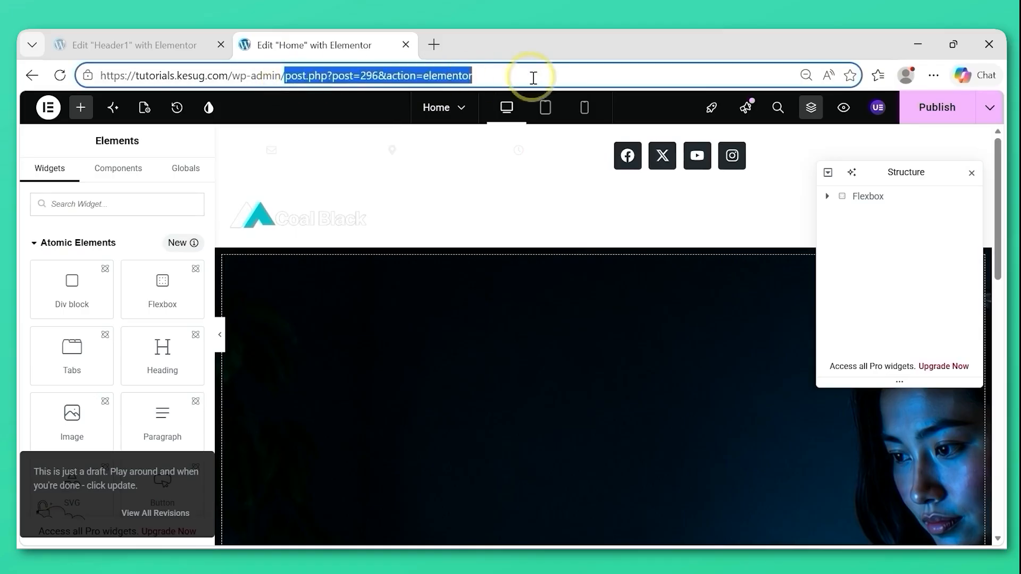
pyautogui.press('BackSpace')
pyautogui.press('Return')
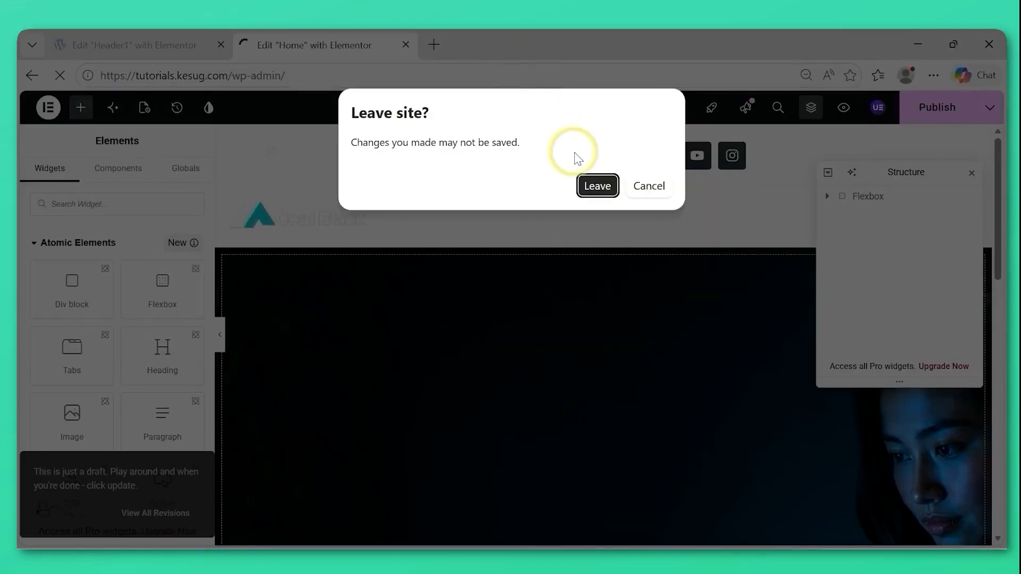
pyautogui.click(598, 187)
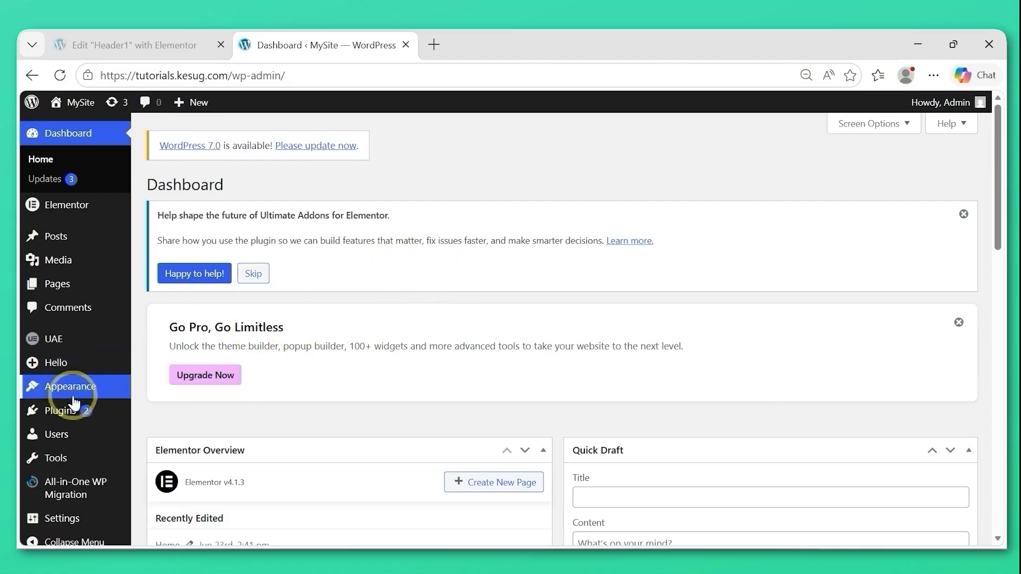
pyautogui.moveTo(61, 393)
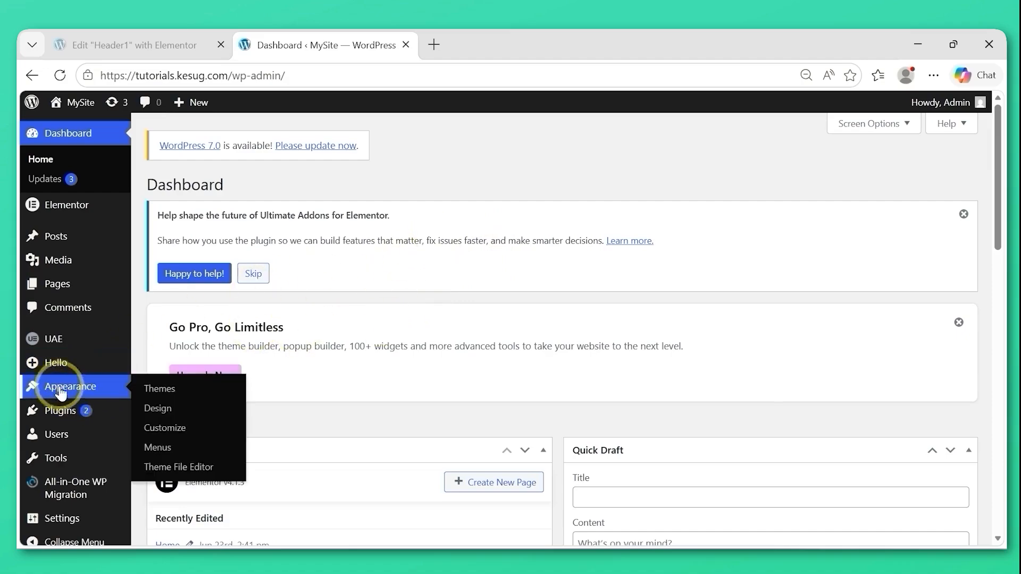
pyautogui.click(158, 450)
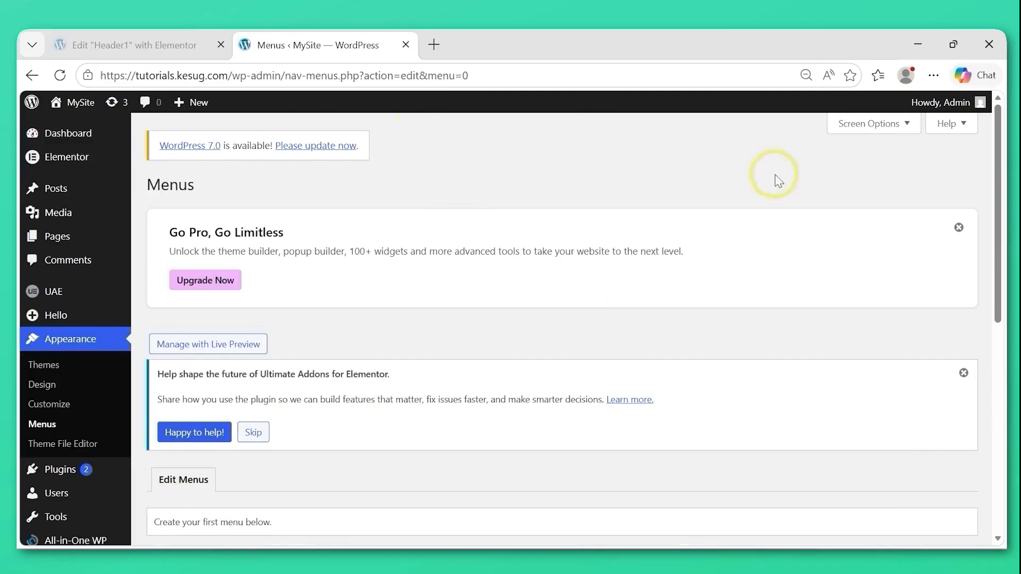
# Create a new navigation menu named Site Menu.
pyautogui.moveTo(1002, 190); pyautogui.dragTo(995, 388)
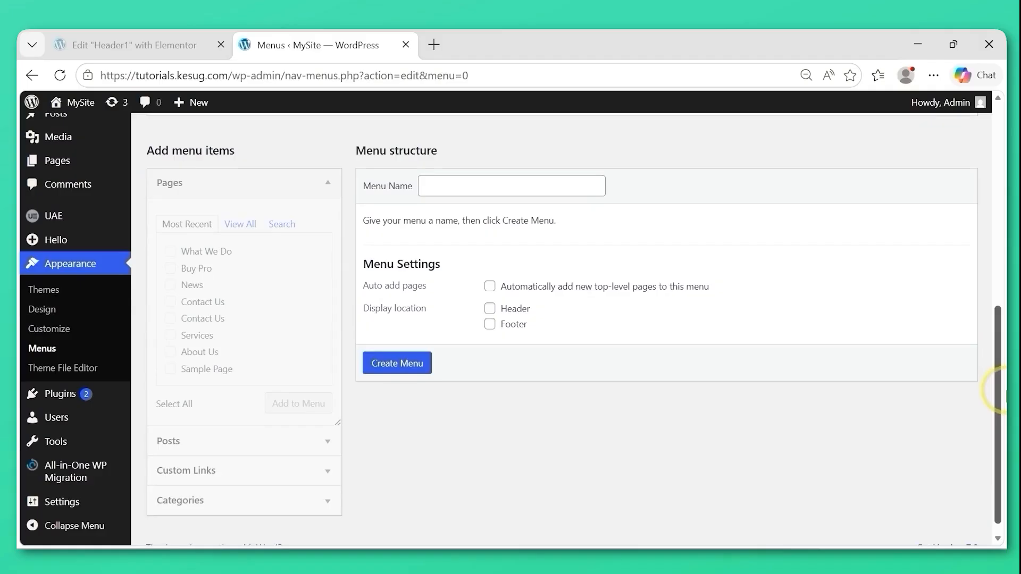
pyautogui.moveTo(604, 262); pyautogui.dragTo(529, 226)
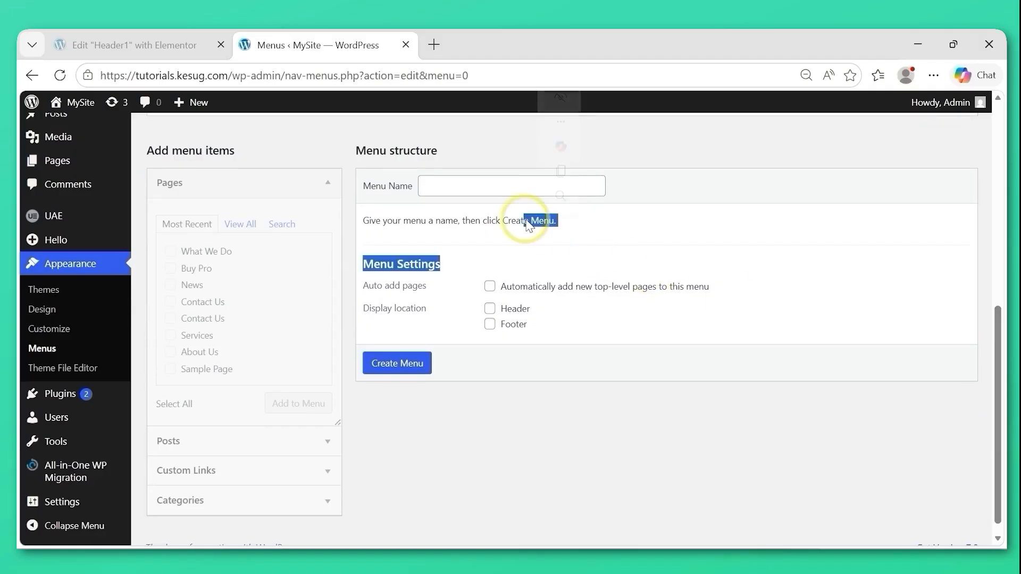
pyautogui.click(462, 222)
pyautogui.click(440, 186)
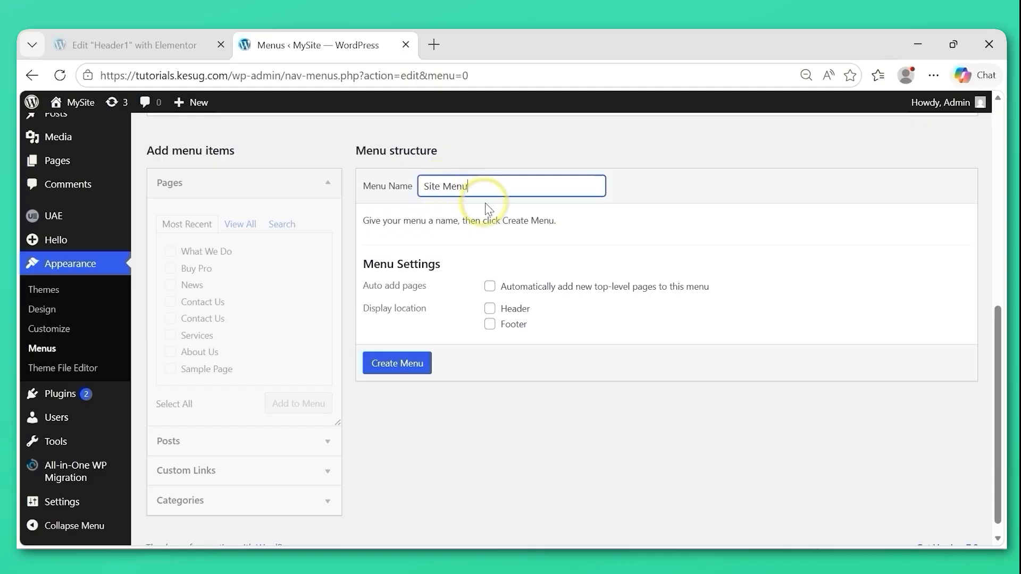
pyautogui.write('Site Menu')
pyautogui.click(400, 365)
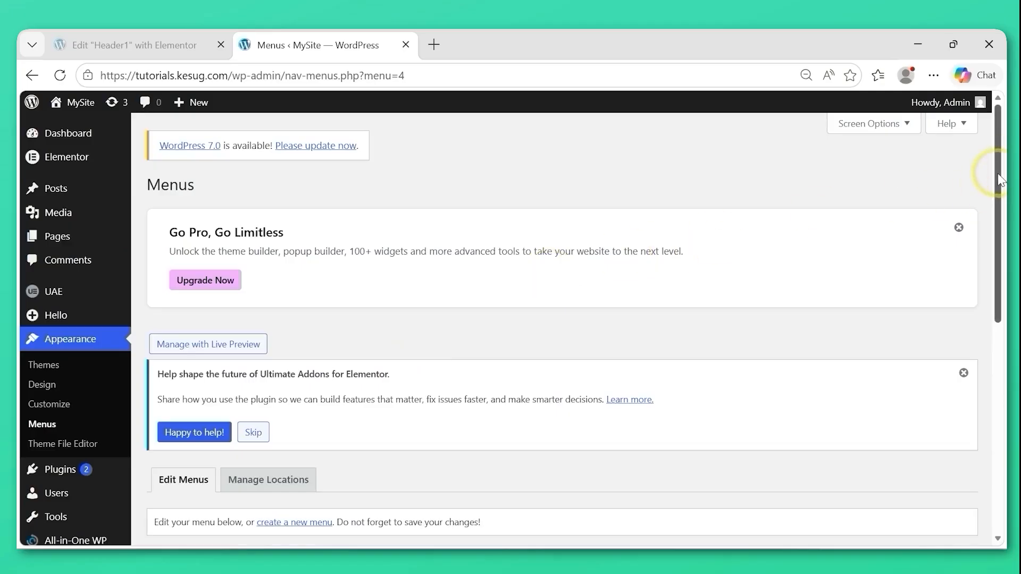
# Add the Home page and every other listed page except Buy Pro to Site Menu, with Home first.
pyautogui.moveTo(1002, 202); pyautogui.dragTo(1005, 375)
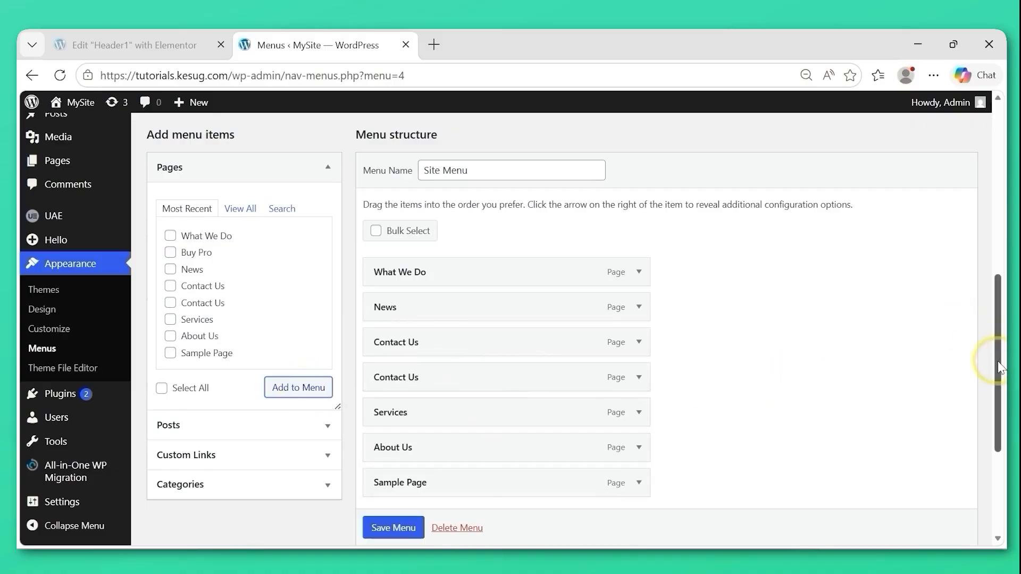
pyautogui.moveTo(999, 366); pyautogui.dragTo(999, 385)
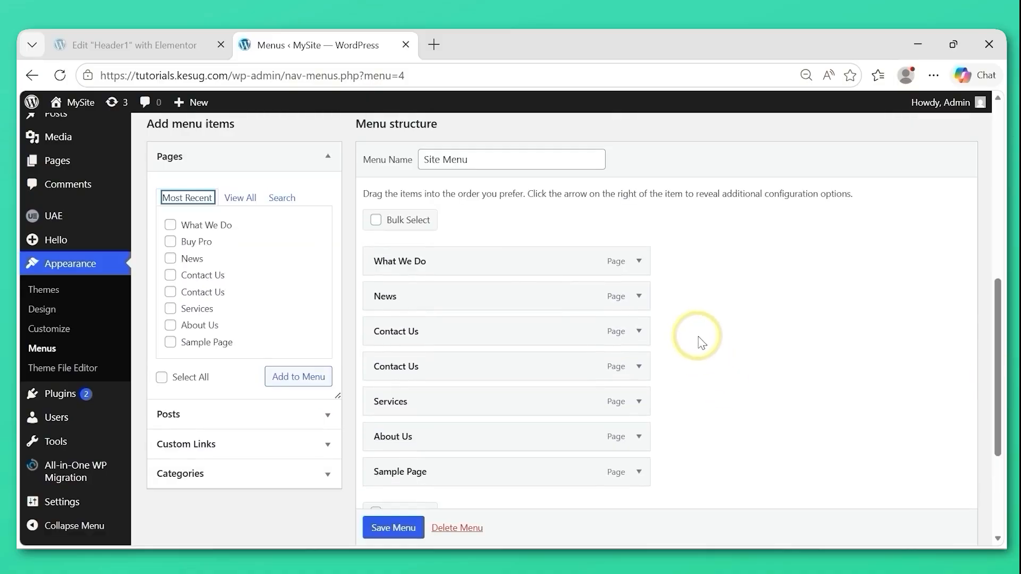
pyautogui.click(237, 198)
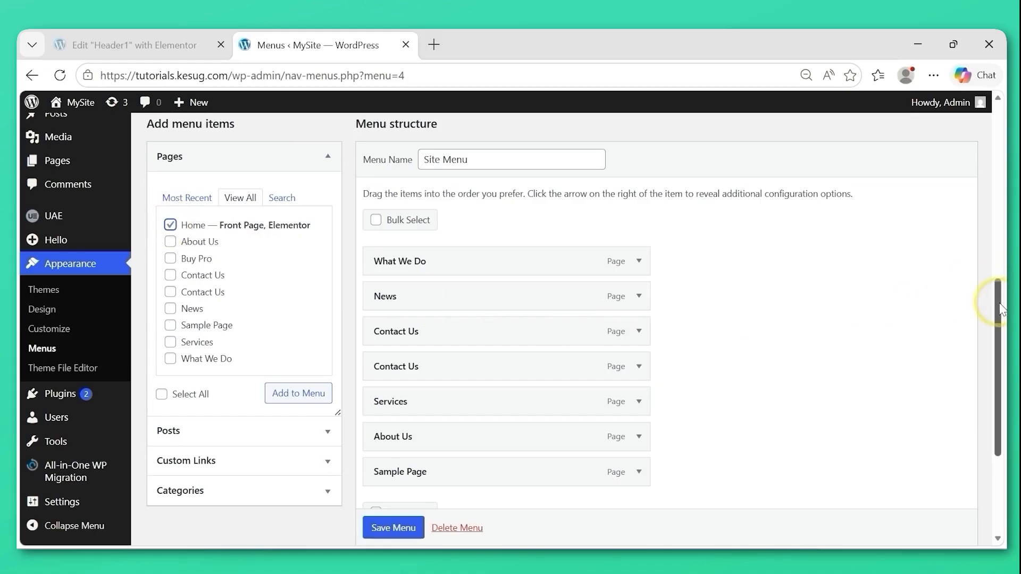
pyautogui.moveTo(993, 313)
pyautogui.mouseDown()
pyautogui.moveTo(1003, 330)
pyautogui.moveTo(994, 312)
pyautogui.mouseUp()
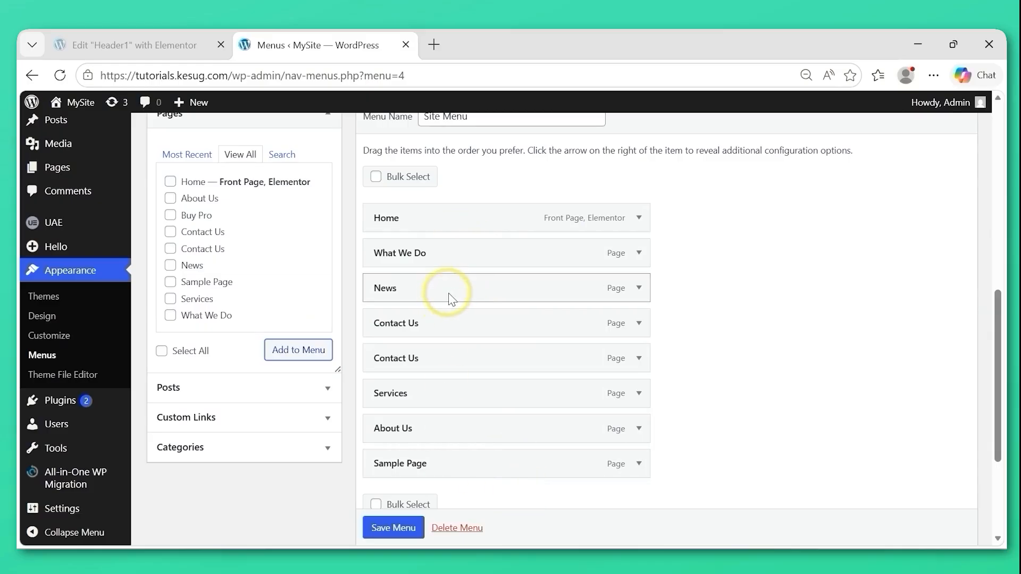
# Reorder the menu with About Us and Services after Home, Sample Page and What We Do nested under Services, and News last.
pyautogui.moveTo(456, 289); pyautogui.dragTo(451, 470)
pyautogui.moveTo(440, 392); pyautogui.dragTo(433, 258)
pyautogui.moveTo(415, 392); pyautogui.dragTo(388, 290)
pyautogui.moveTo(410, 429); pyautogui.dragTo(432, 324)
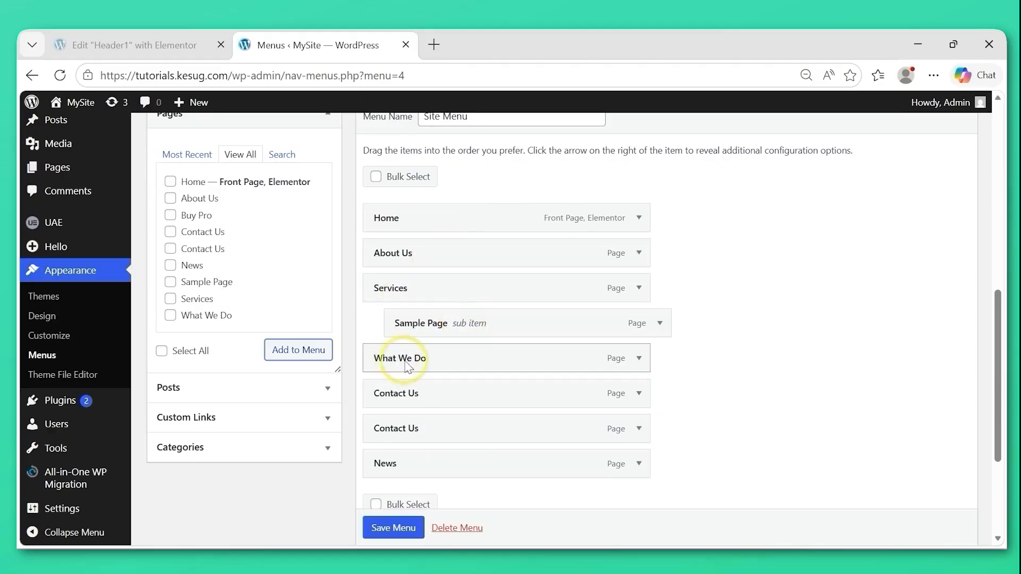
pyautogui.moveTo(387, 361); pyautogui.dragTo(423, 364)
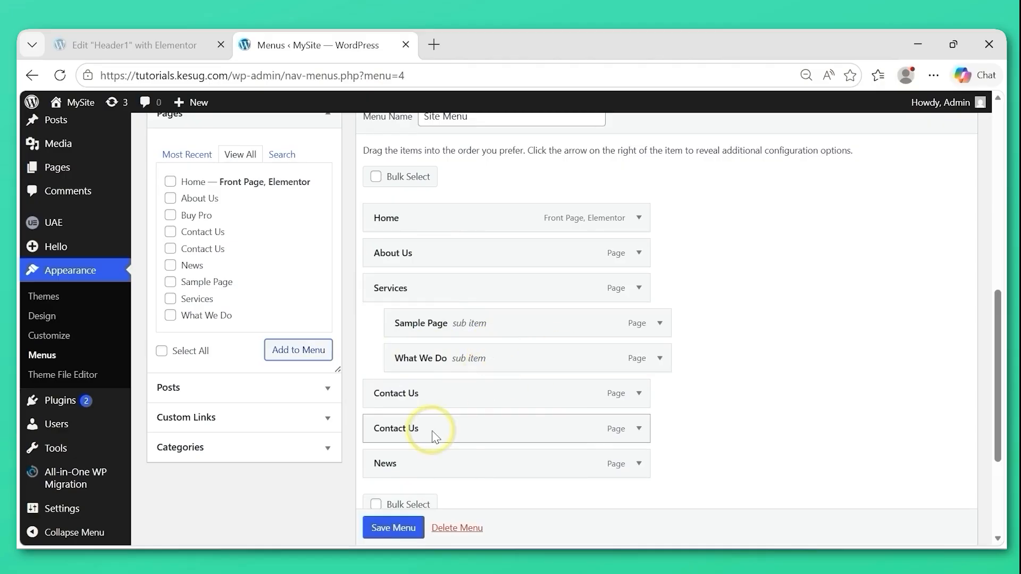
# Remove the duplicate Contact Us item from Site Menu and save the menu.
pyautogui.click(639, 429)
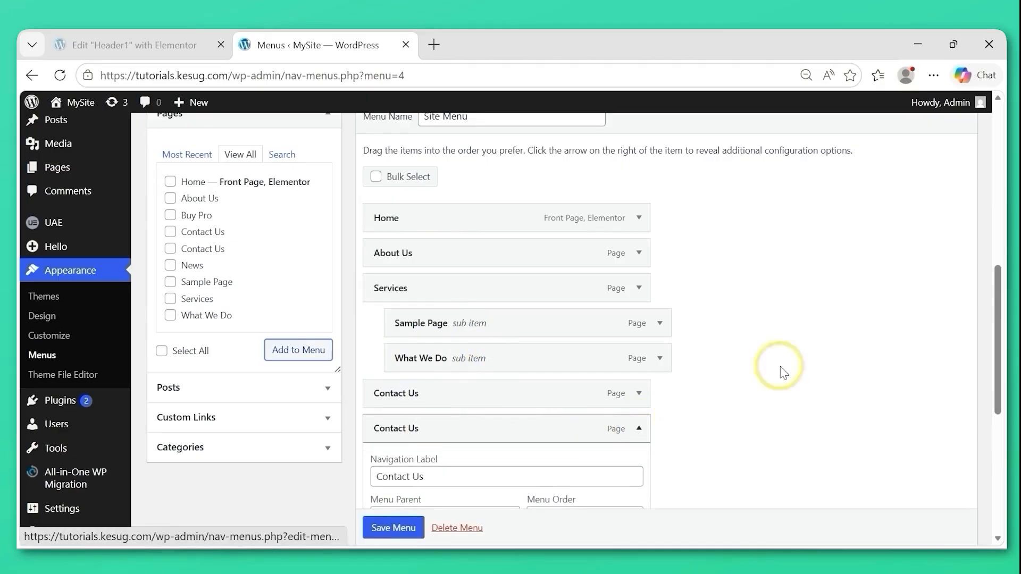
pyautogui.moveTo(998, 363); pyautogui.dragTo(998, 420)
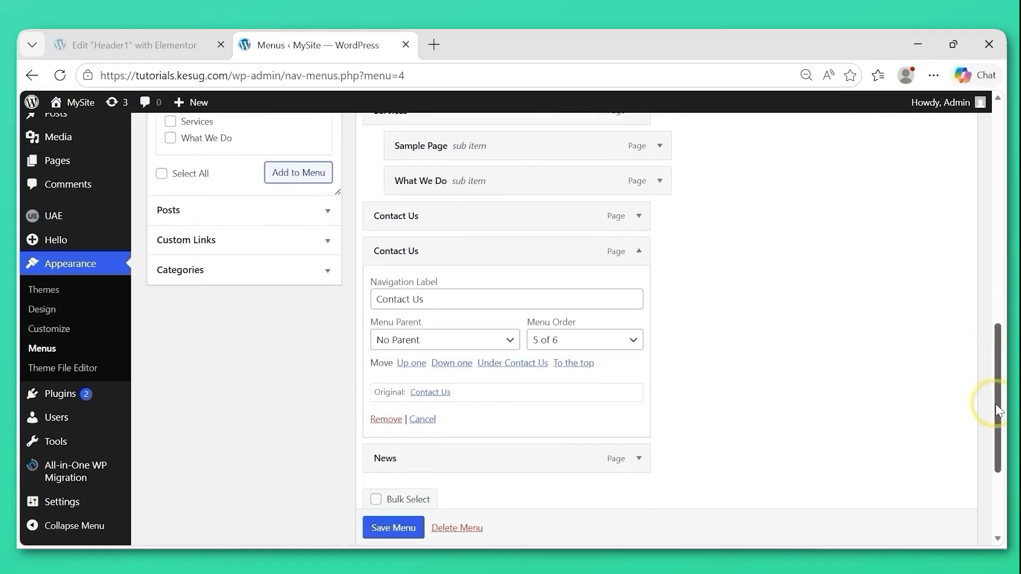
pyautogui.click(394, 423)
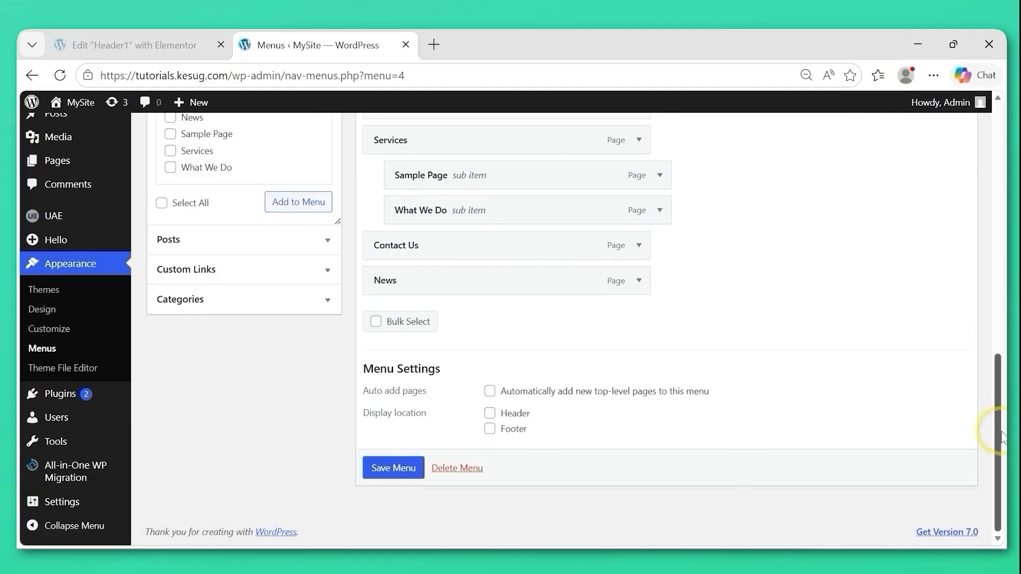
pyautogui.moveTo(1002, 437); pyautogui.dragTo(1005, 382)
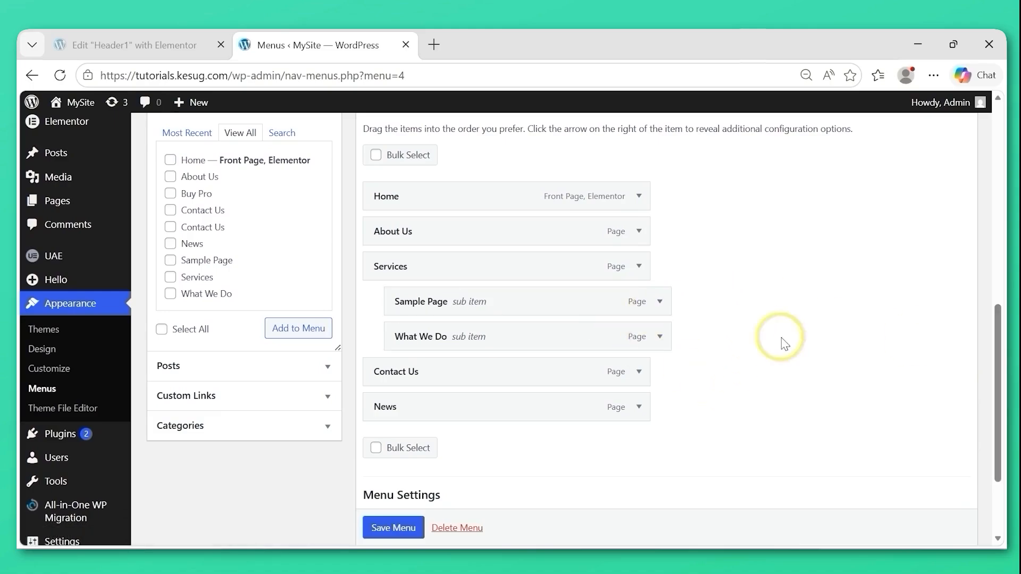
pyautogui.scroll(-1, 394, 533)
pyautogui.click(394, 530)
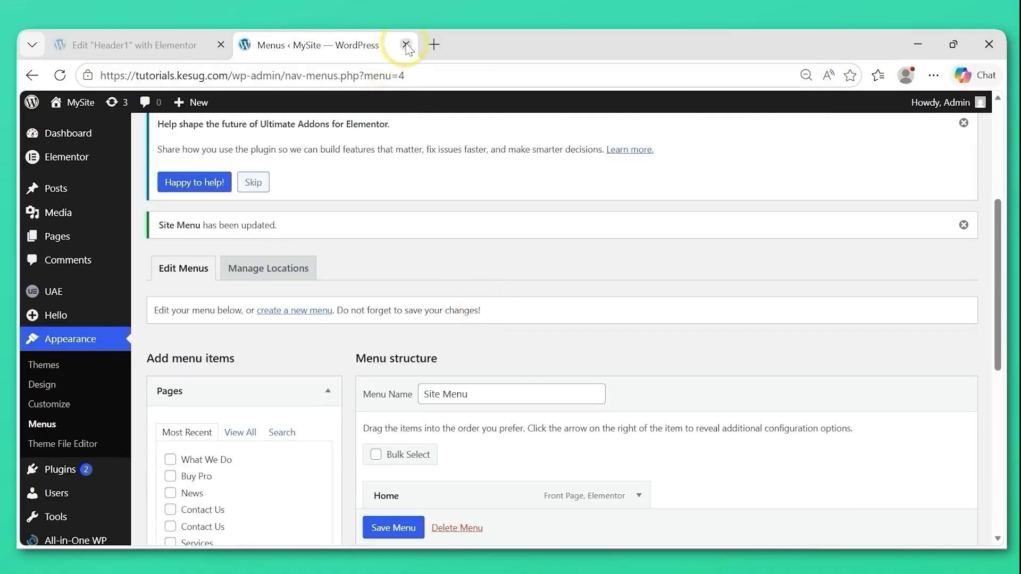
# Close the Menus page and return to the Header1 template in the Elementor editor.
pyautogui.click(406, 45)
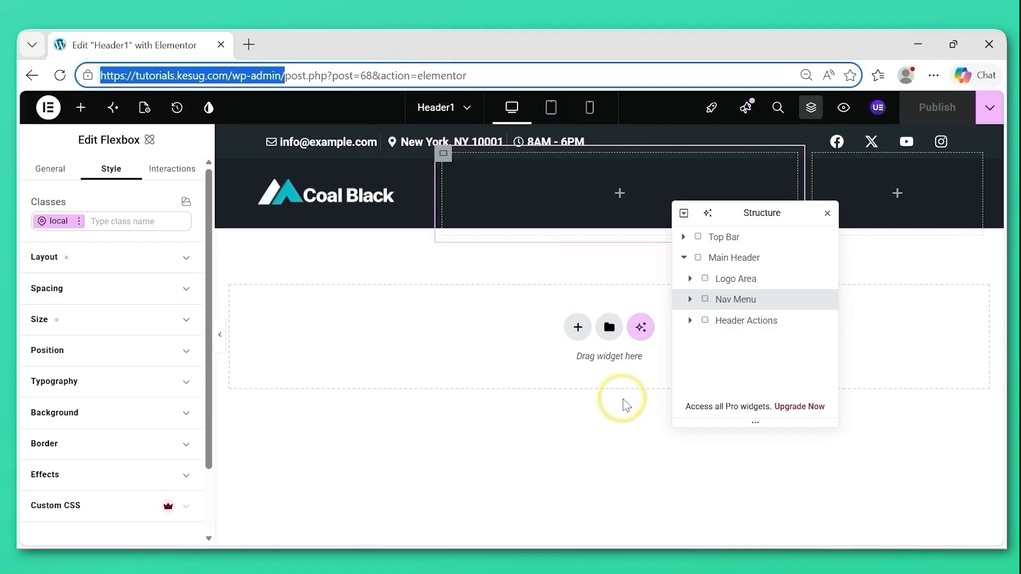
pyautogui.hotkey('ctrl', 'shift', 'Left')
pyautogui.hotkey('ctrl', 'shift', 'Left')
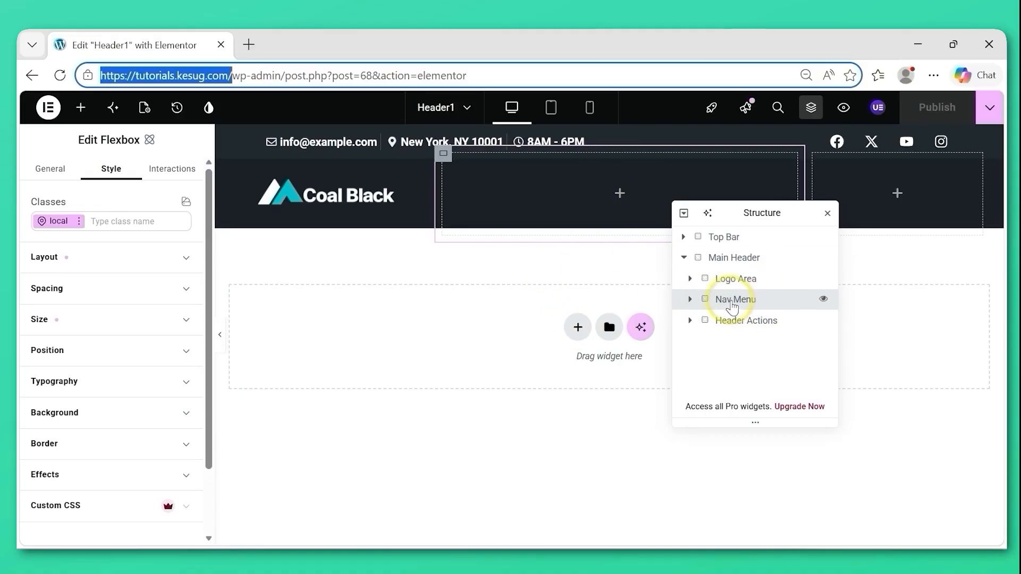
# Set the width of the Nav Menu flexbox in the main header to 55%.
pyautogui.click(731, 307)
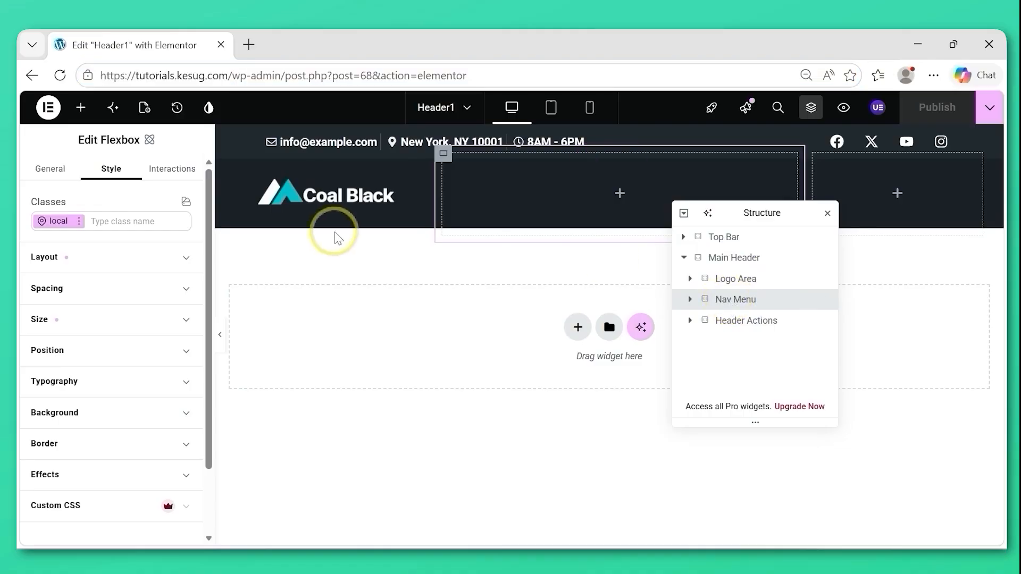
pyautogui.click(186, 322)
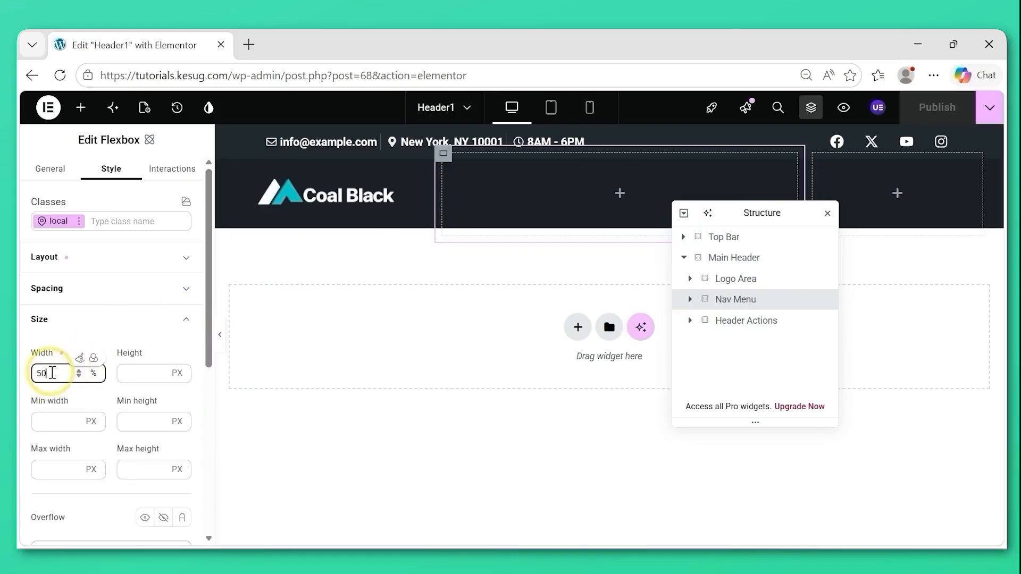
pyautogui.click(53, 373)
pyautogui.press('BackSpace')
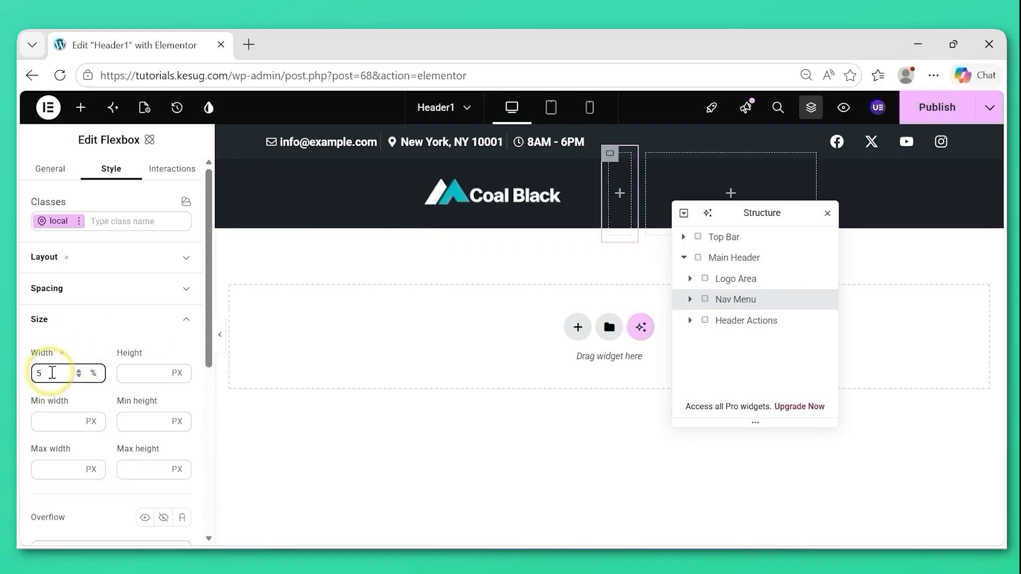
pyautogui.write('5')
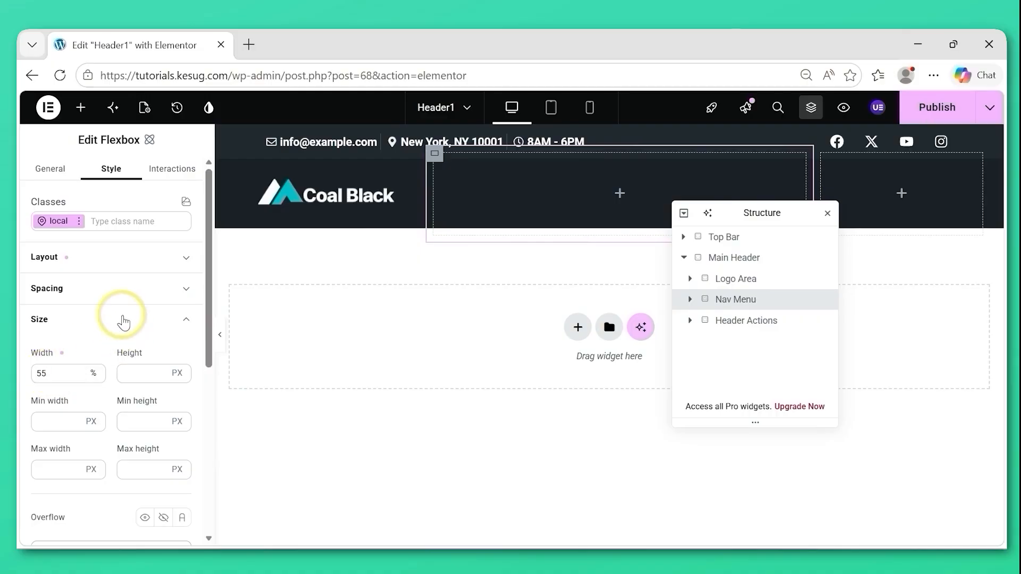
pyautogui.click(123, 320)
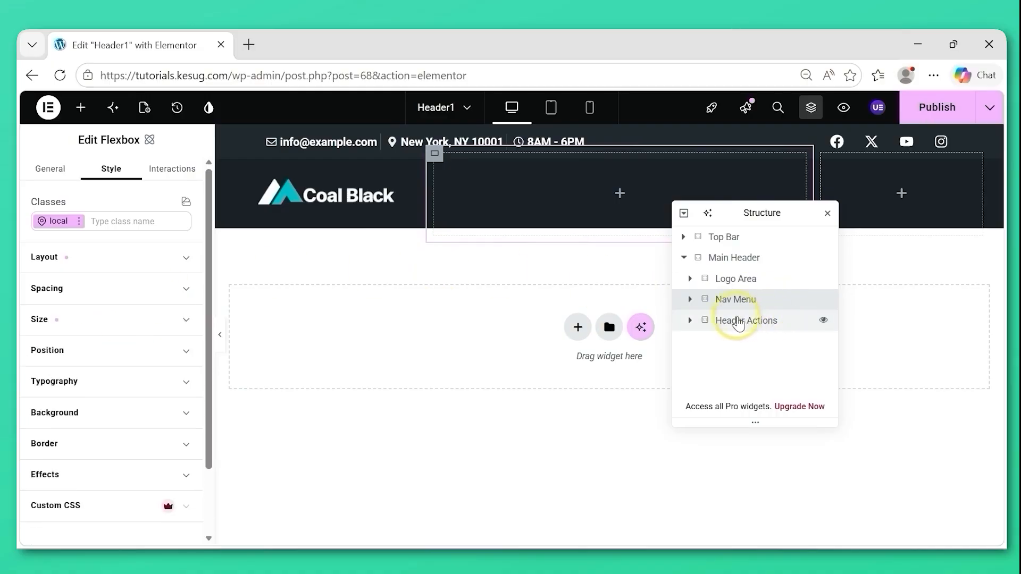
# Set the width of the Header Actions flexbox in the main header to 20%.
pyautogui.click(734, 322)
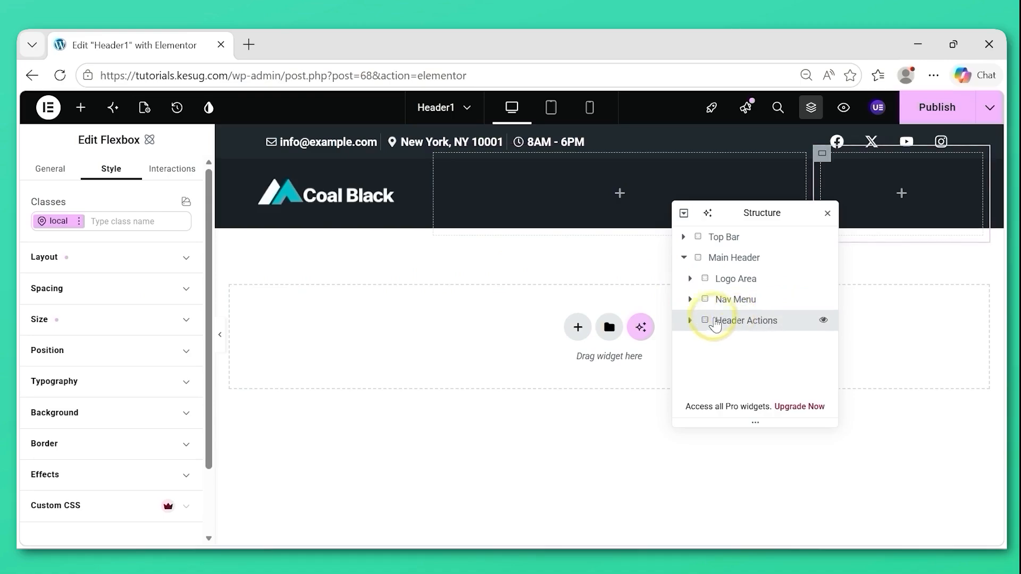
pyautogui.click(111, 322)
pyautogui.click(54, 375)
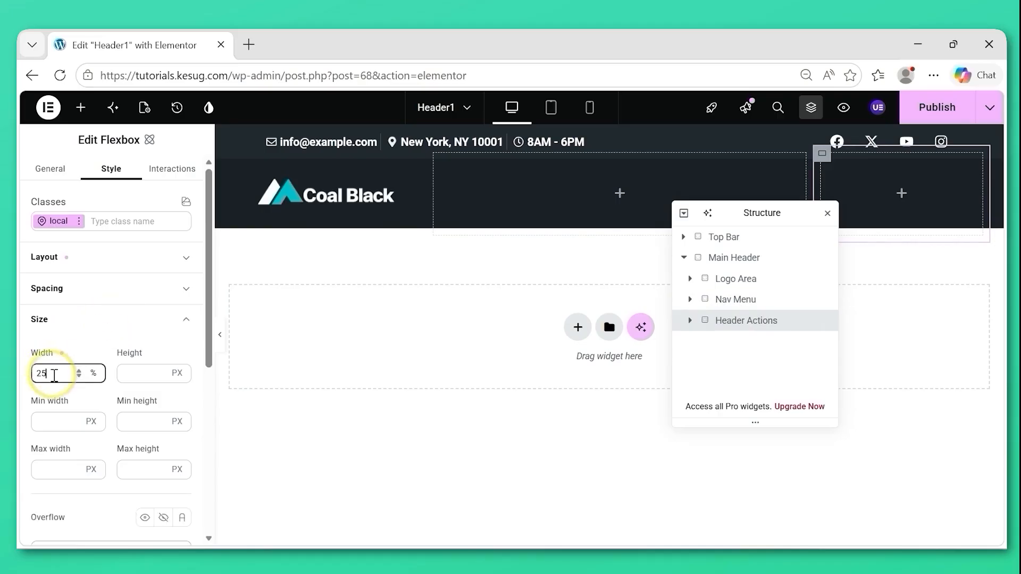
pyautogui.press('BackSpace')
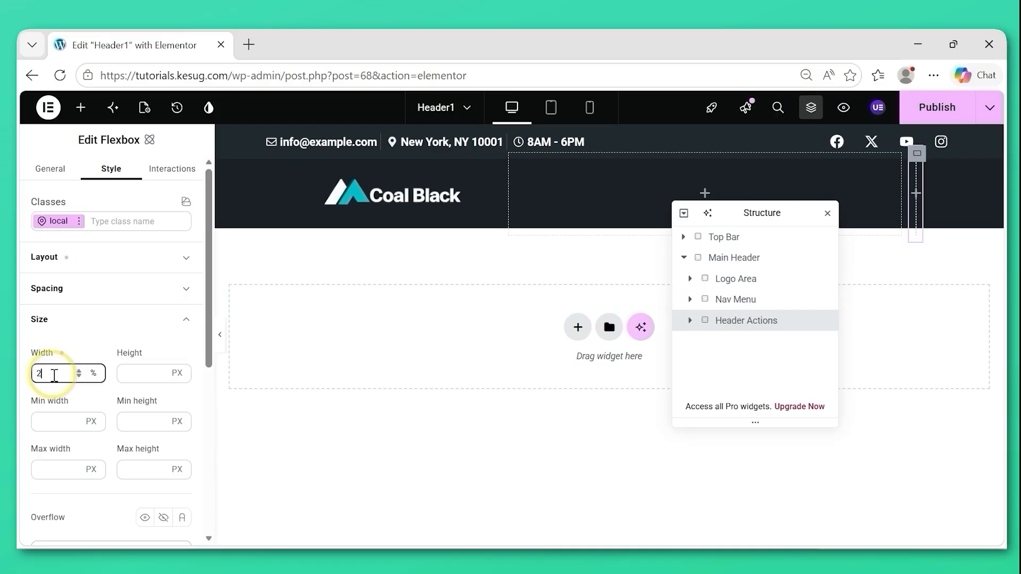
pyautogui.write('0')
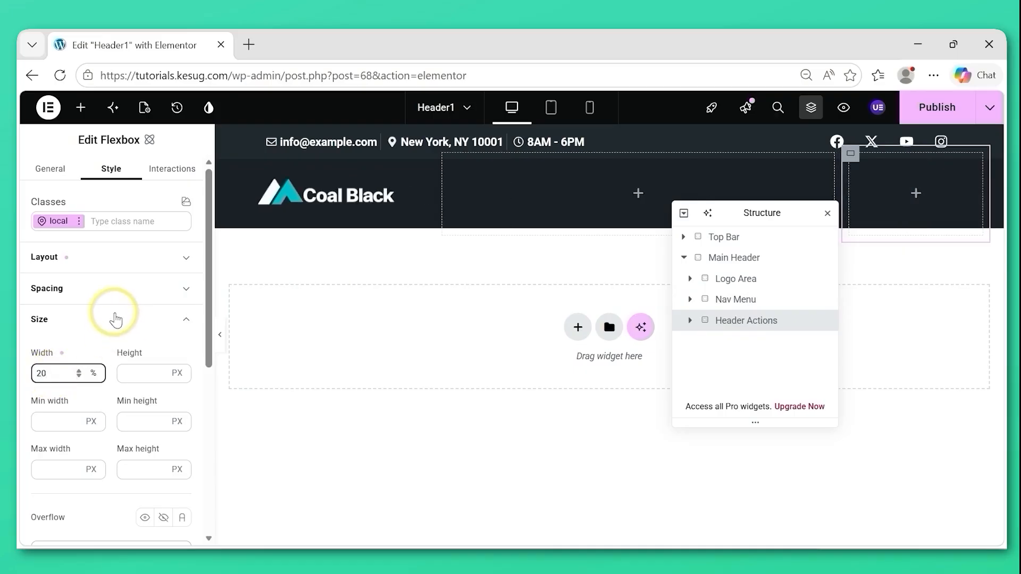
pyautogui.click(115, 320)
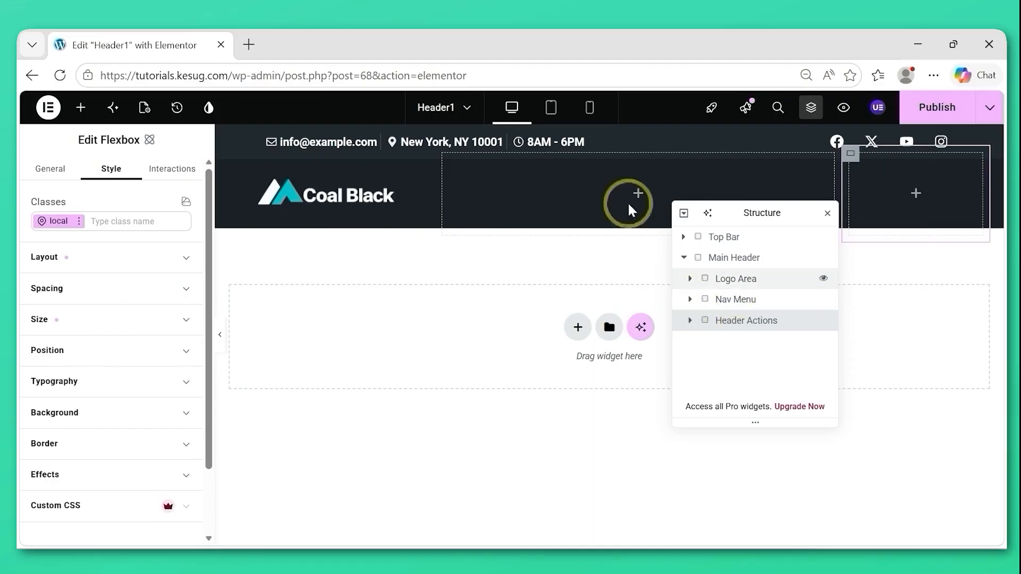
# Search the widgets for "nav" and add the UAE Navigation Menu widget to the Nav Menu flexbox.
pyautogui.click(738, 302)
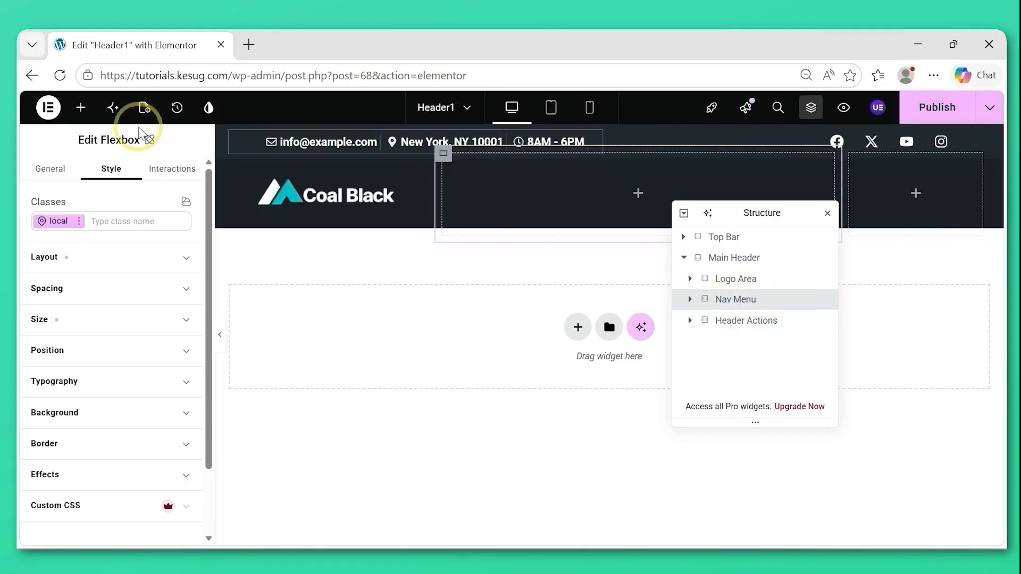
pyautogui.click(81, 110)
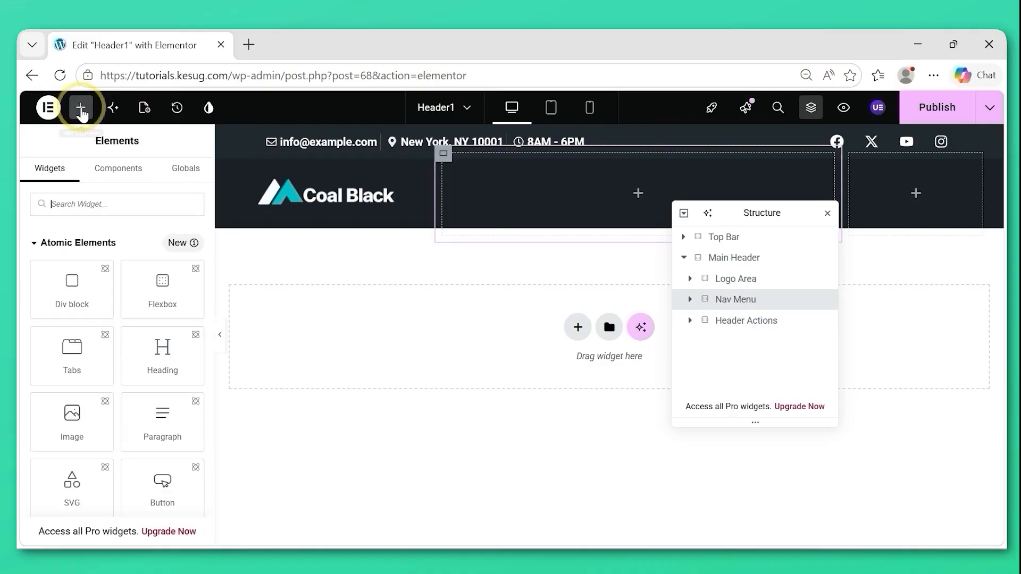
pyautogui.click(72, 204)
pyautogui.write('n')
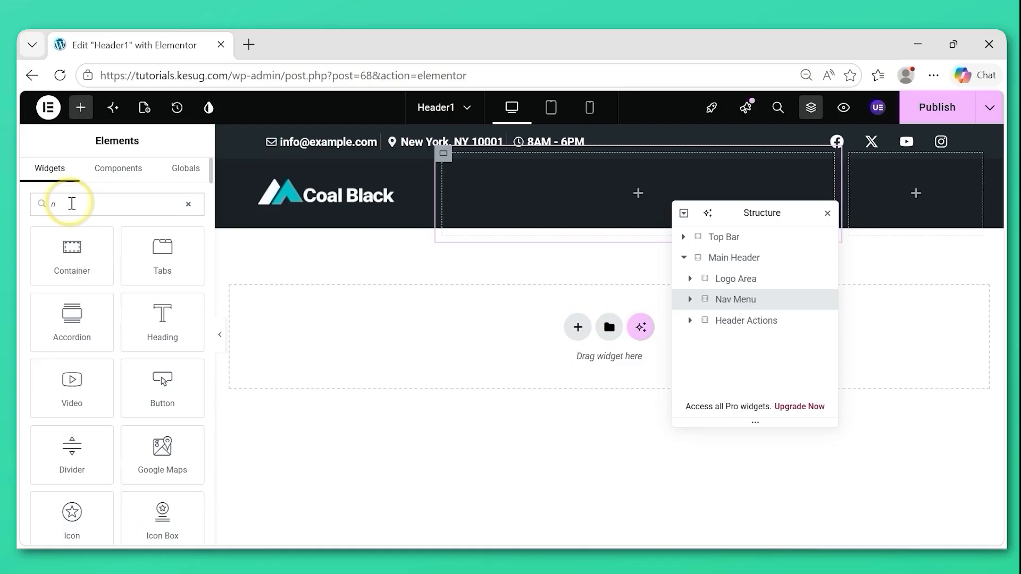
pyautogui.write('av')
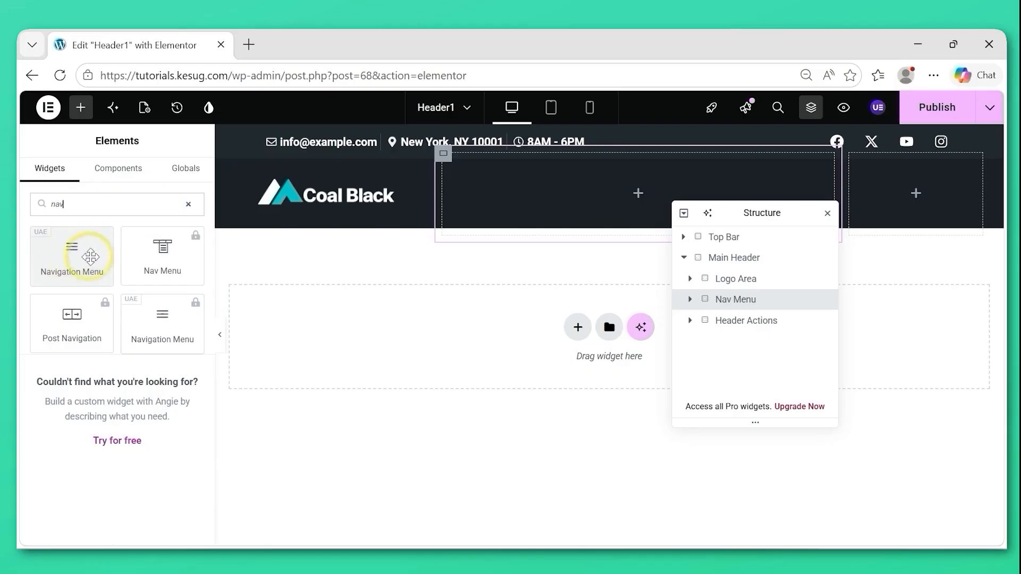
pyautogui.moveTo(72, 252); pyautogui.dragTo(527, 199)
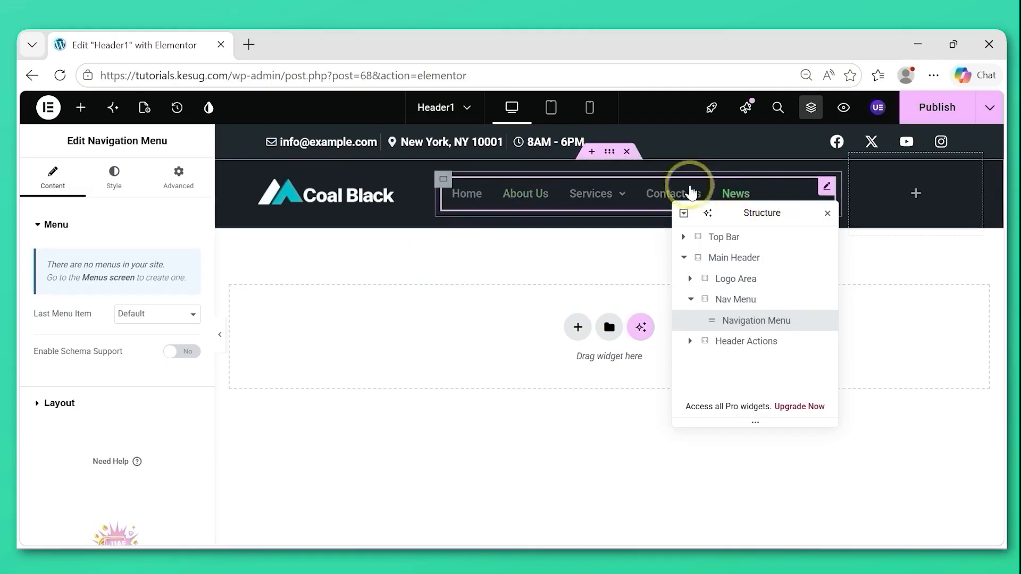
pyautogui.moveTo(568, 196)
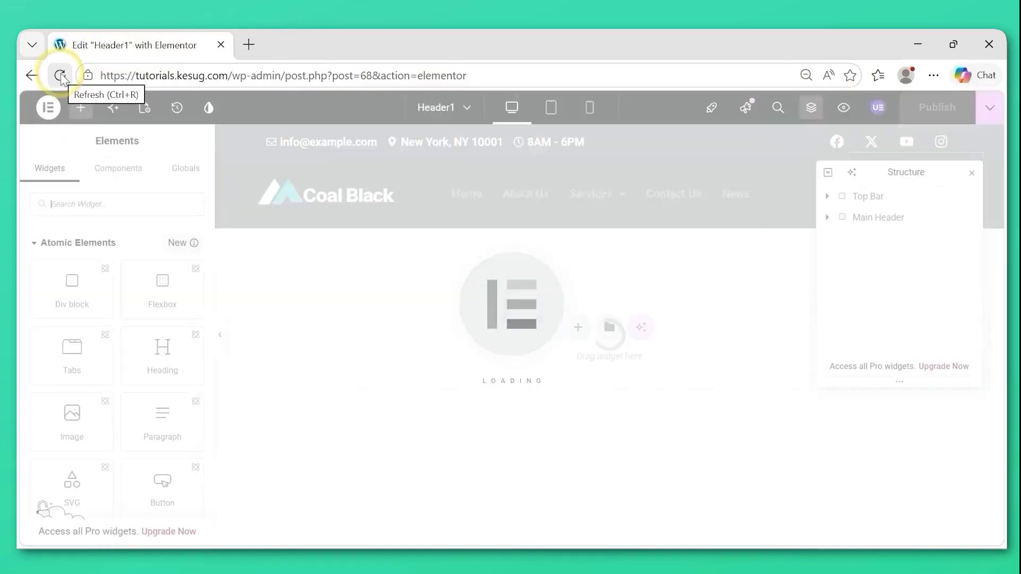
# Select the Navigation Menu widget within the main header's Nav Menu flexbox and keep Site Menu as its menu.
pyautogui.click(873, 219)
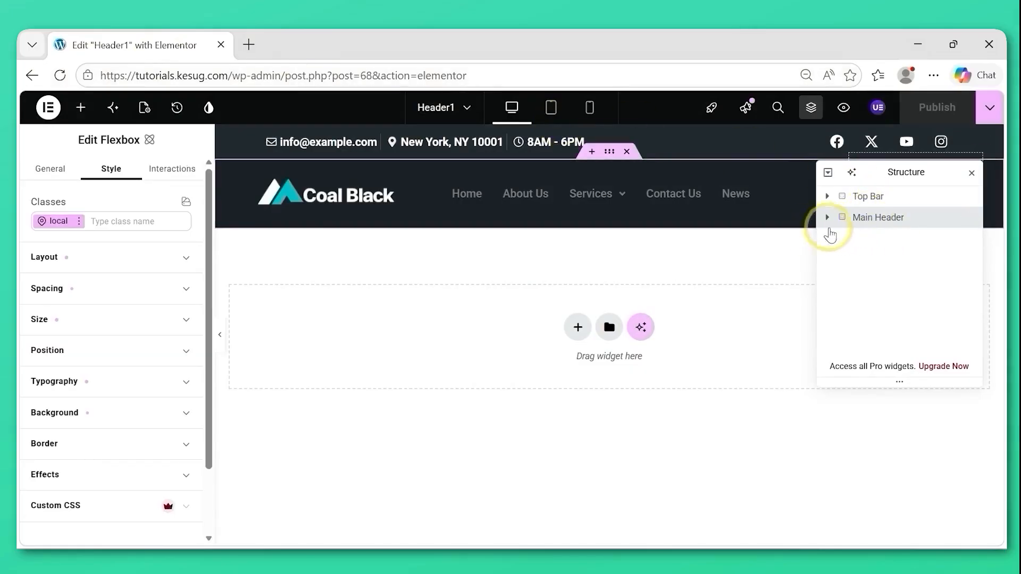
pyautogui.click(828, 218)
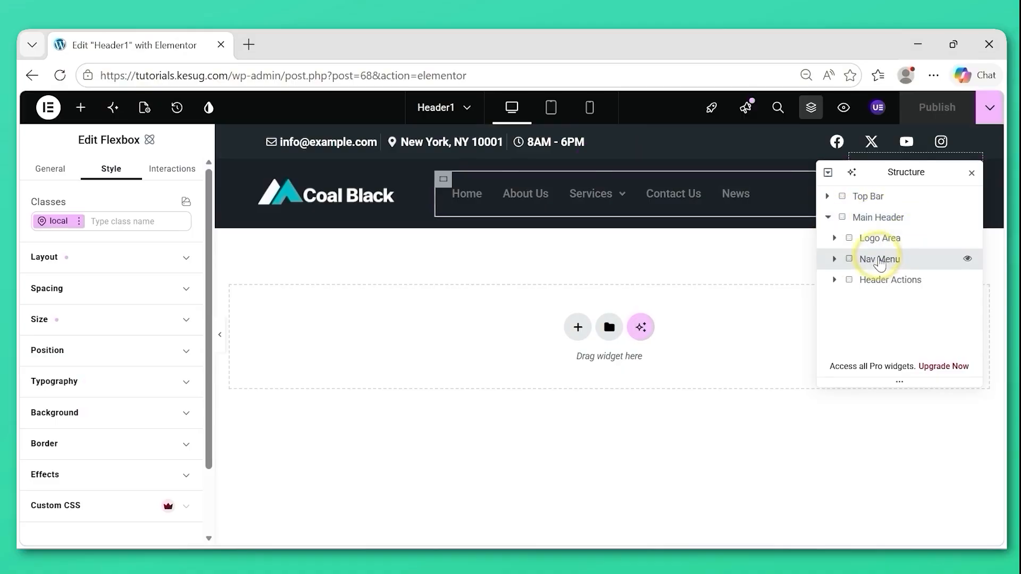
pyautogui.click(835, 259)
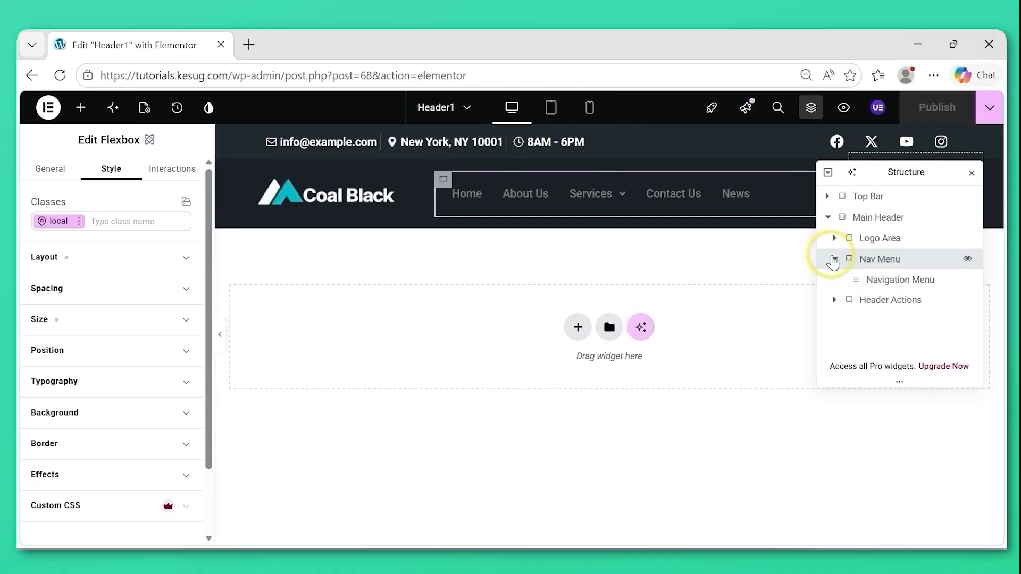
pyautogui.click(892, 286)
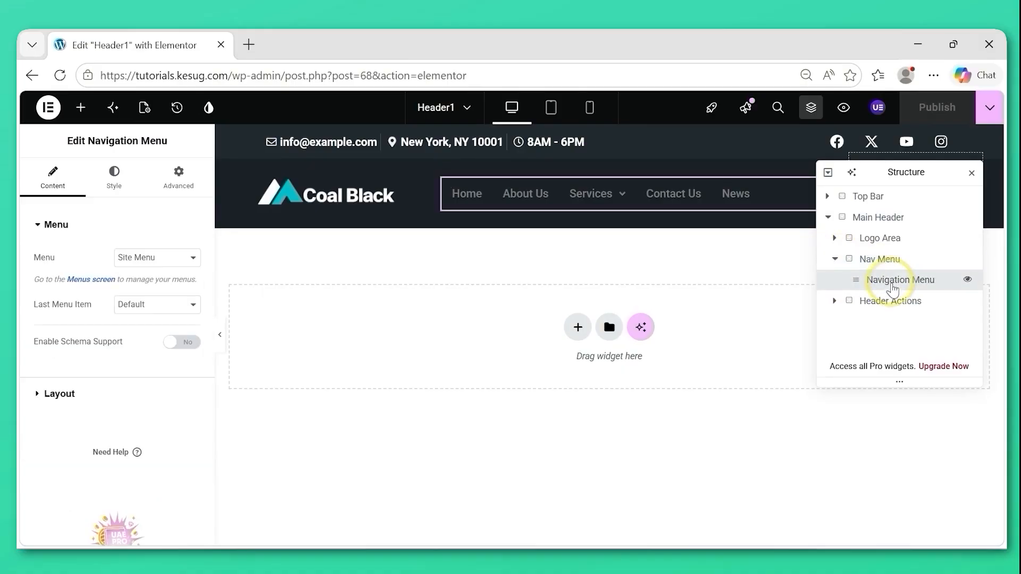
pyautogui.click(149, 259)
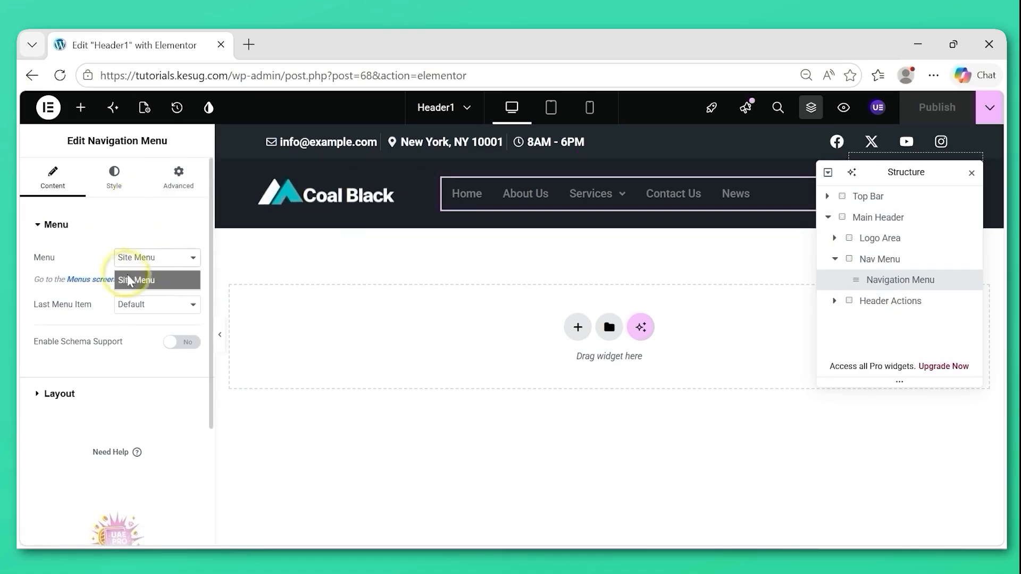
pyautogui.click(145, 263)
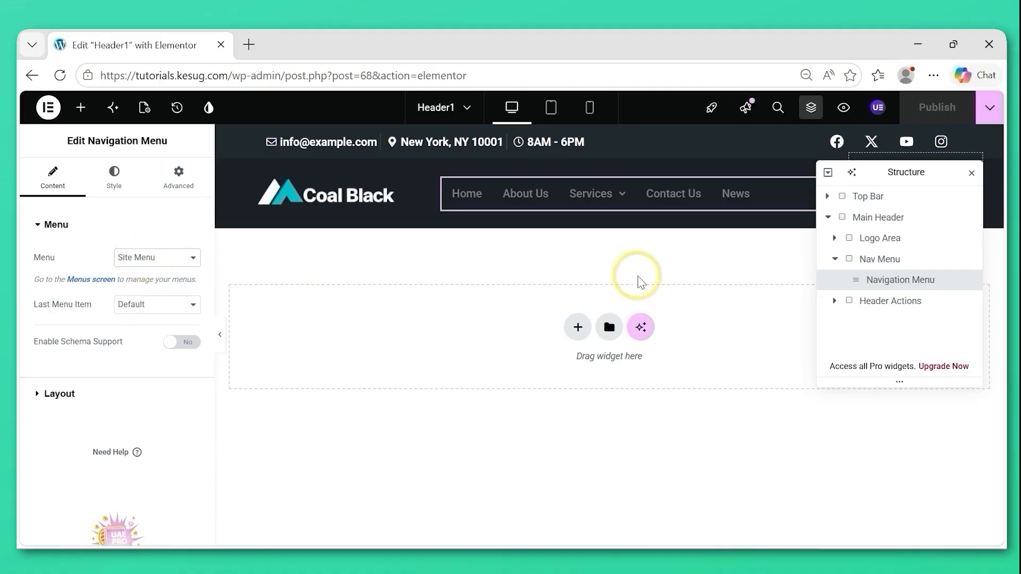
# Keep the Navigation Menu layout horizontal, align it right and set its submenu icon to Plus Sign.
pyautogui.moveTo(905, 177); pyautogui.dragTo(726, 348)
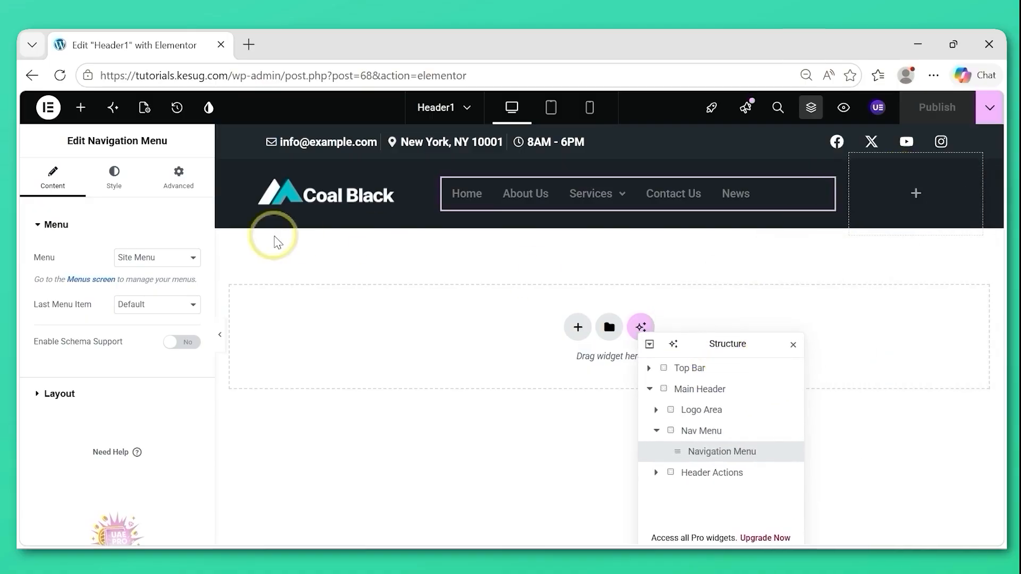
pyautogui.click(35, 229)
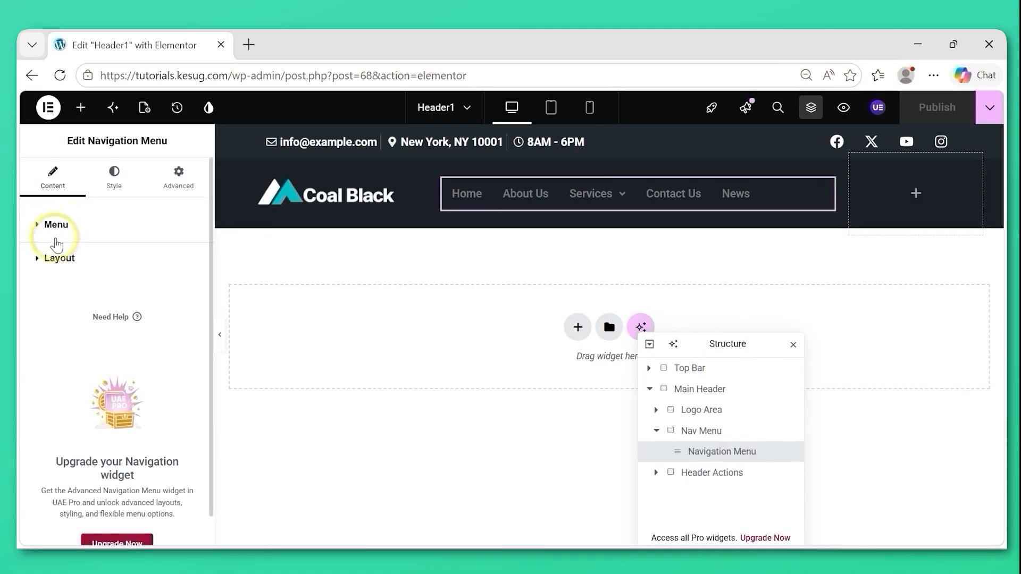
pyautogui.click(36, 261)
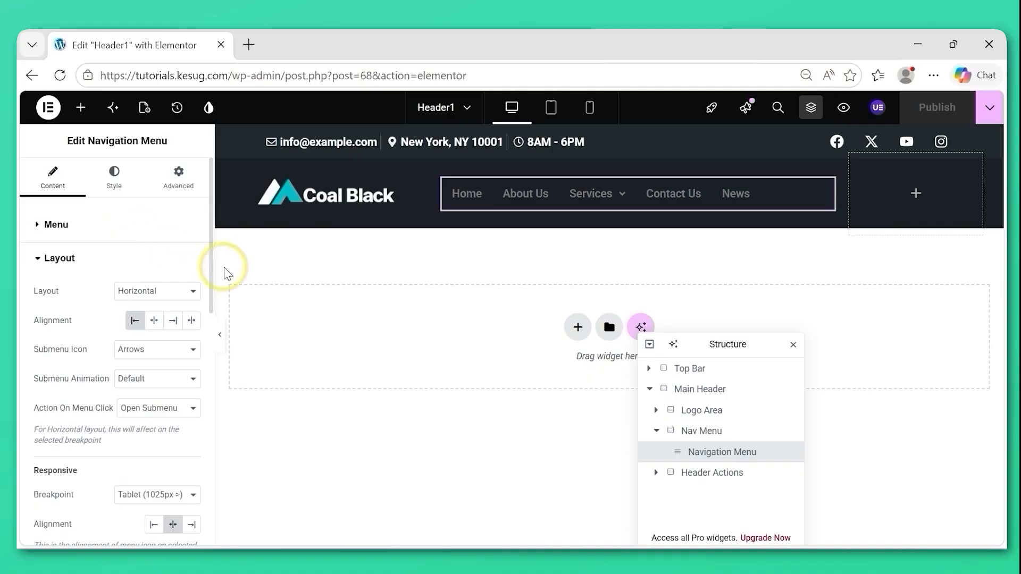
pyautogui.click(153, 291)
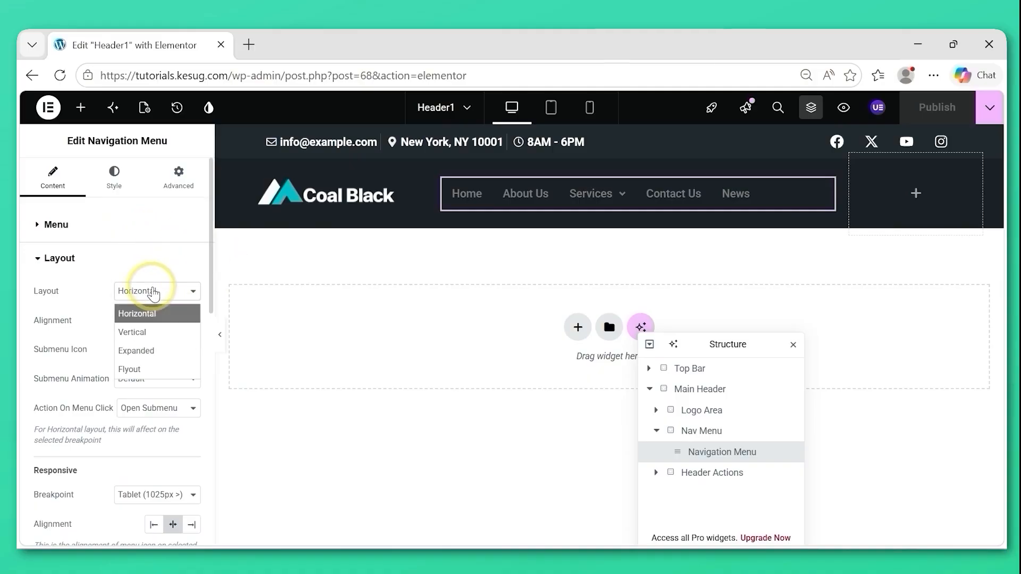
pyautogui.click(152, 291)
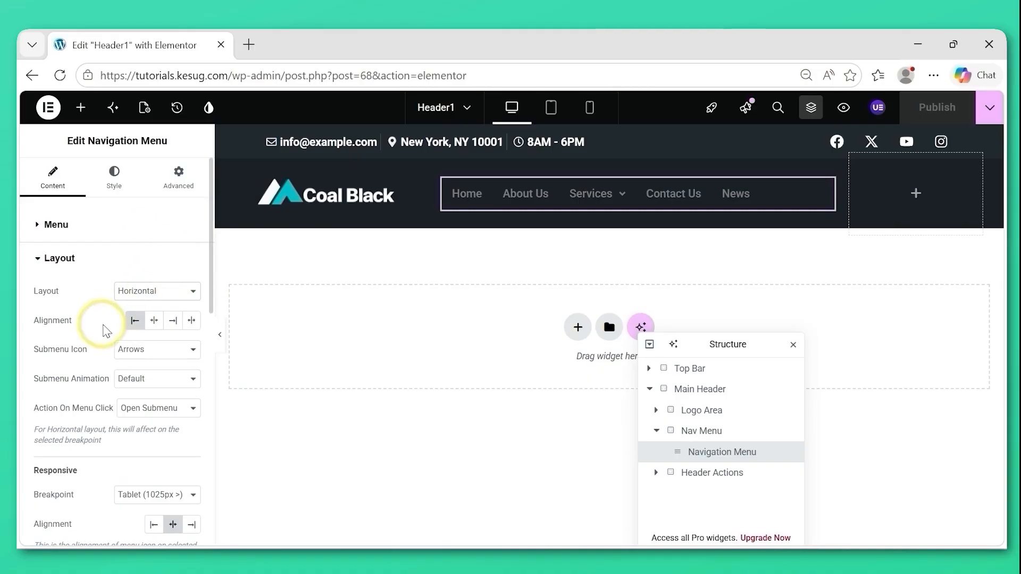
pyautogui.click(171, 322)
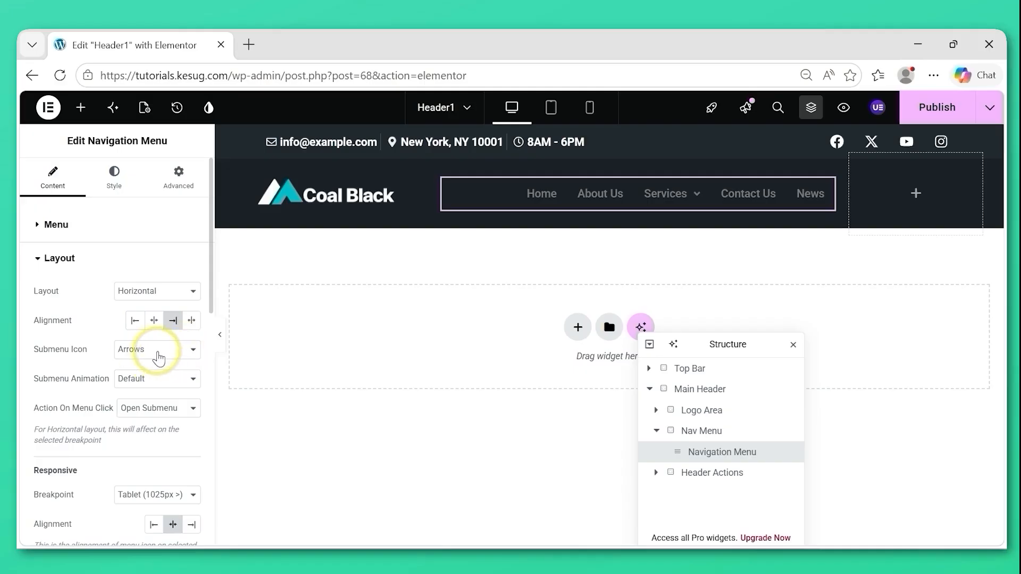
pyautogui.click(158, 351)
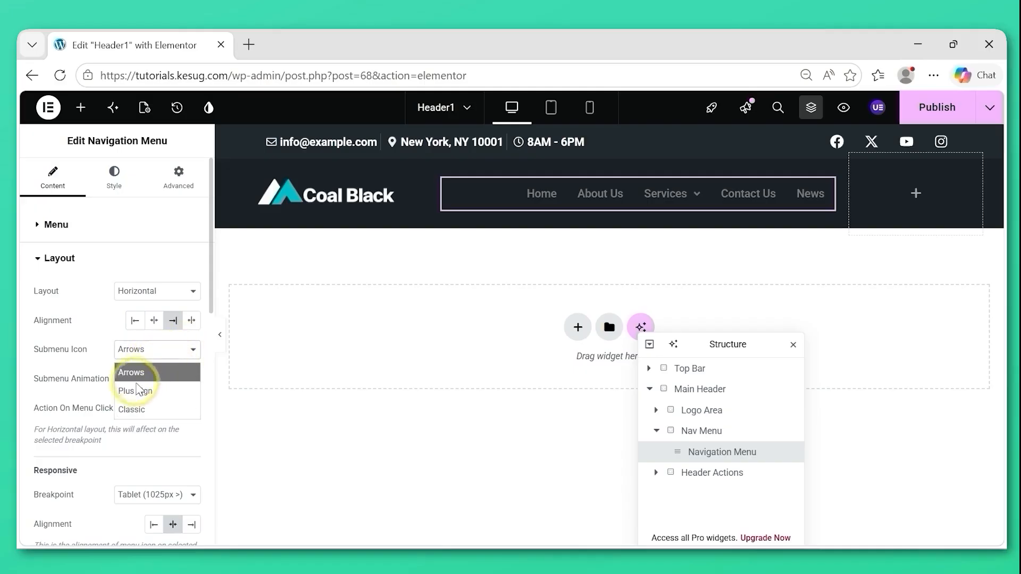
pyautogui.click(137, 392)
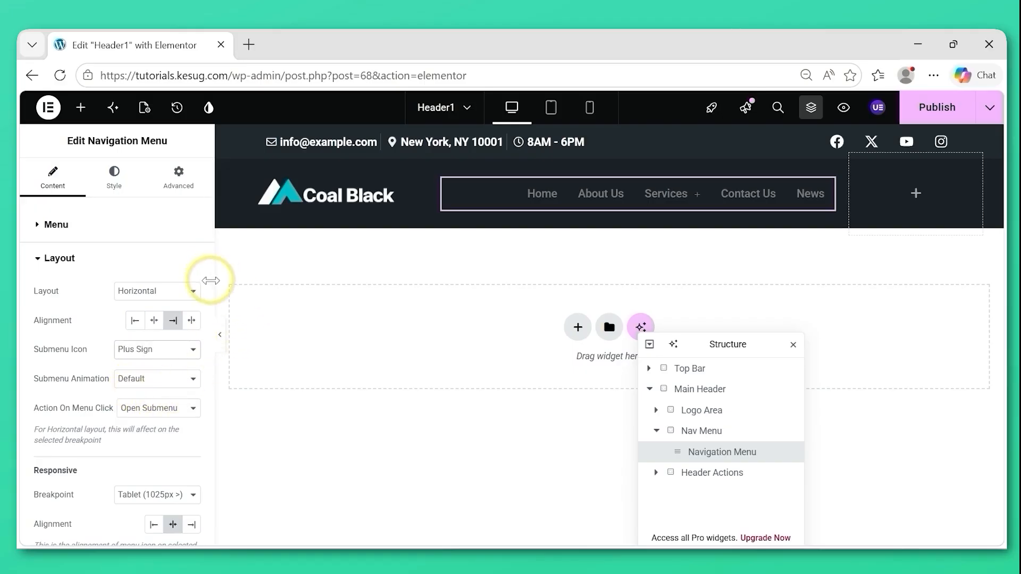
# Set the Navigation Menu's responsive menu icon alignment to right and review the remaining layout options.
pyautogui.moveTo(211, 298); pyautogui.dragTo(205, 373)
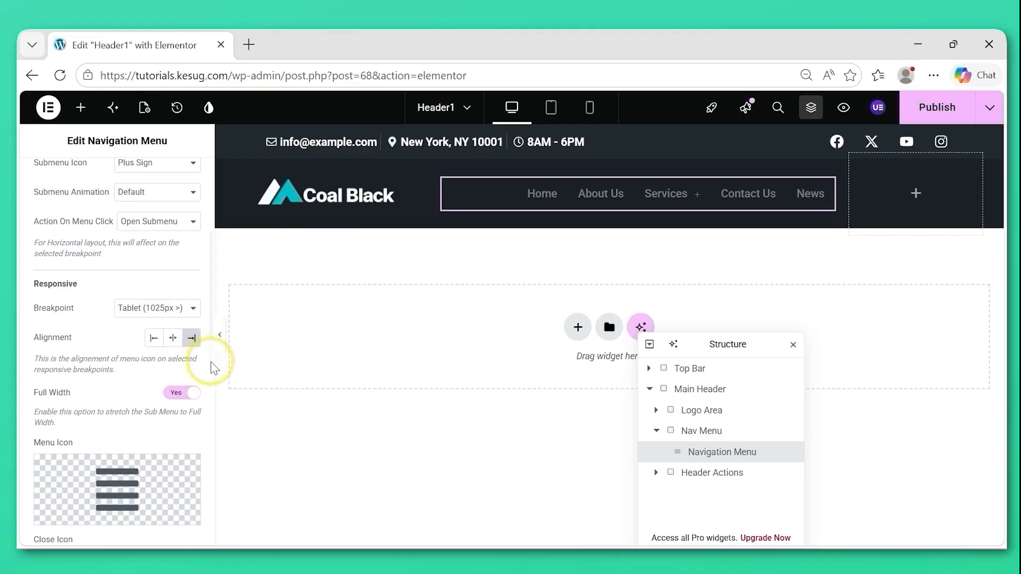
pyautogui.scroll(-5, 202, 362)
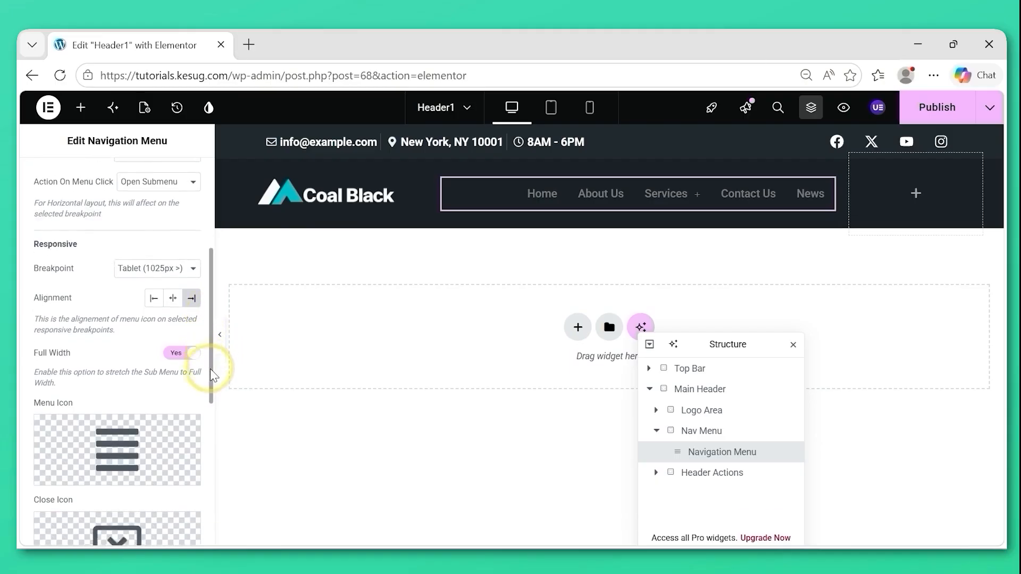
pyautogui.scroll(-2, 200, 489)
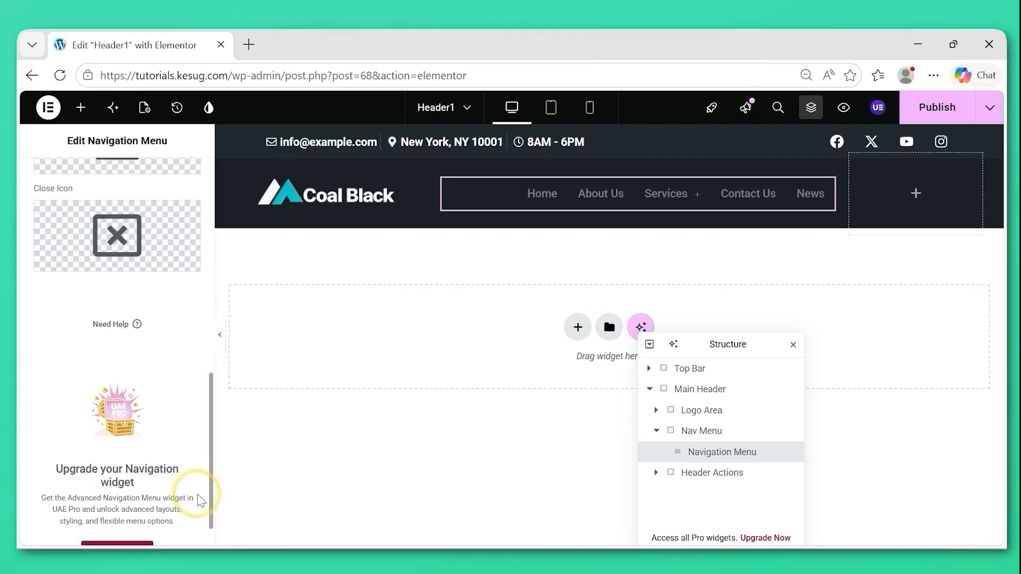
pyautogui.scroll(7, 207, 373)
pyautogui.scroll(4, 208, 355)
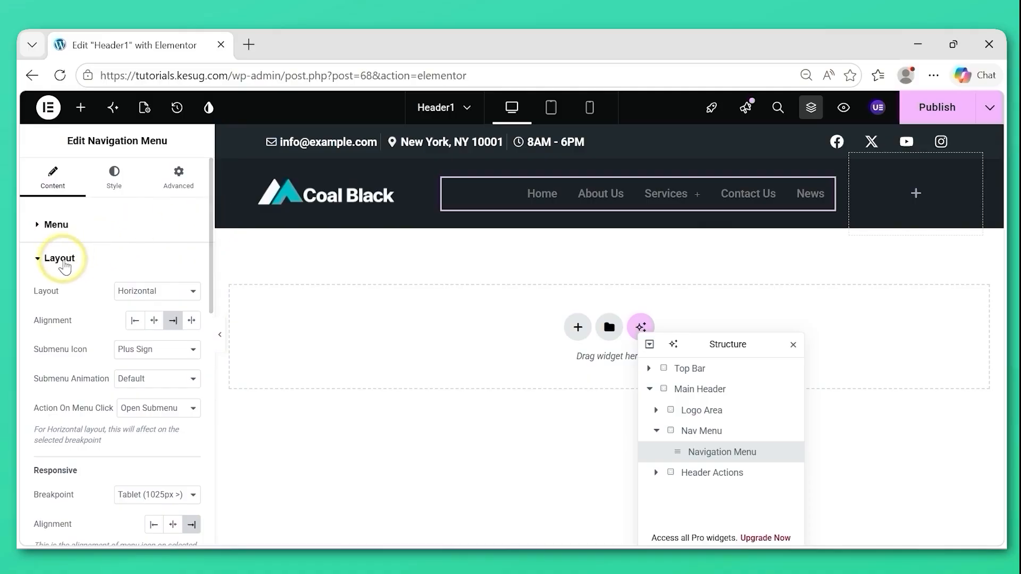
pyautogui.click(63, 261)
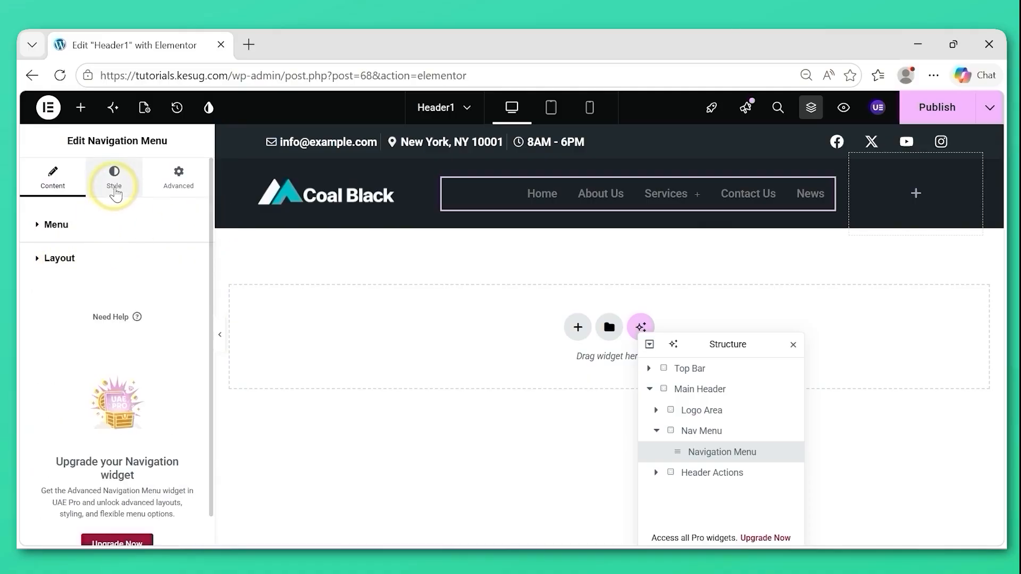
# Set the main menu's horizontal padding to 20 and its link hover effect to Underline.
pyautogui.click(114, 186)
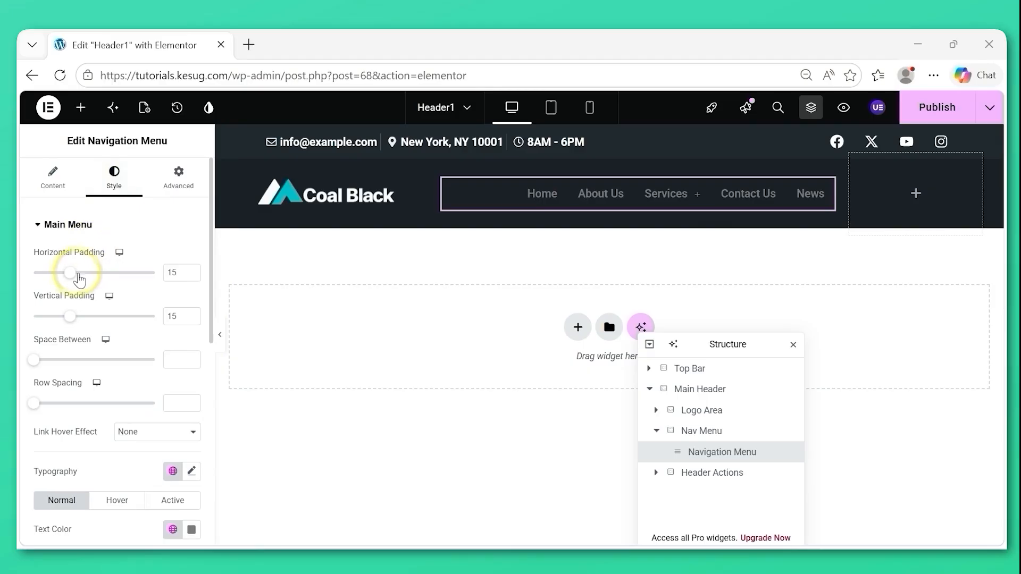
pyautogui.moveTo(73, 275); pyautogui.dragTo(88, 281)
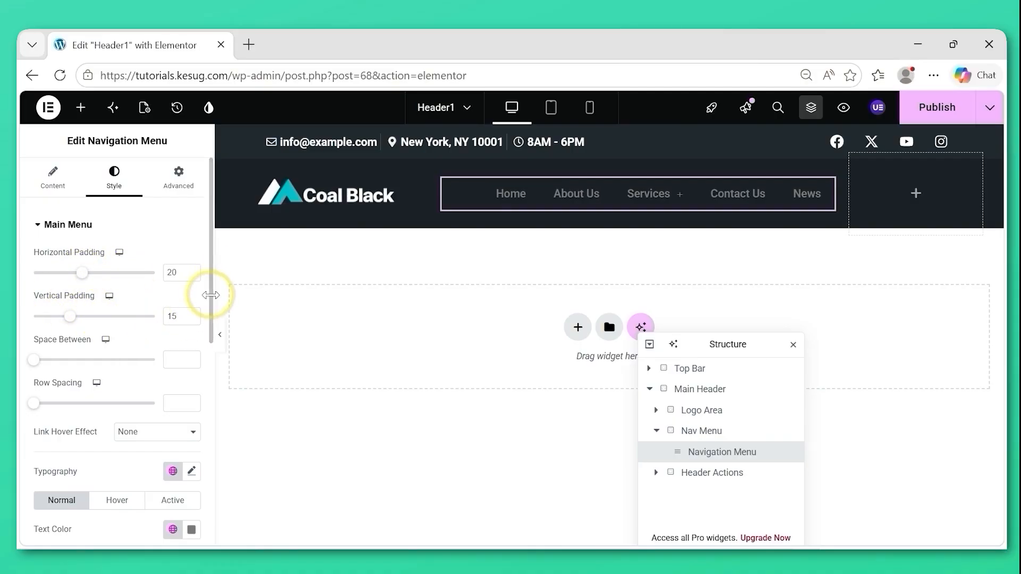
pyautogui.moveTo(211, 303); pyautogui.dragTo(211, 353)
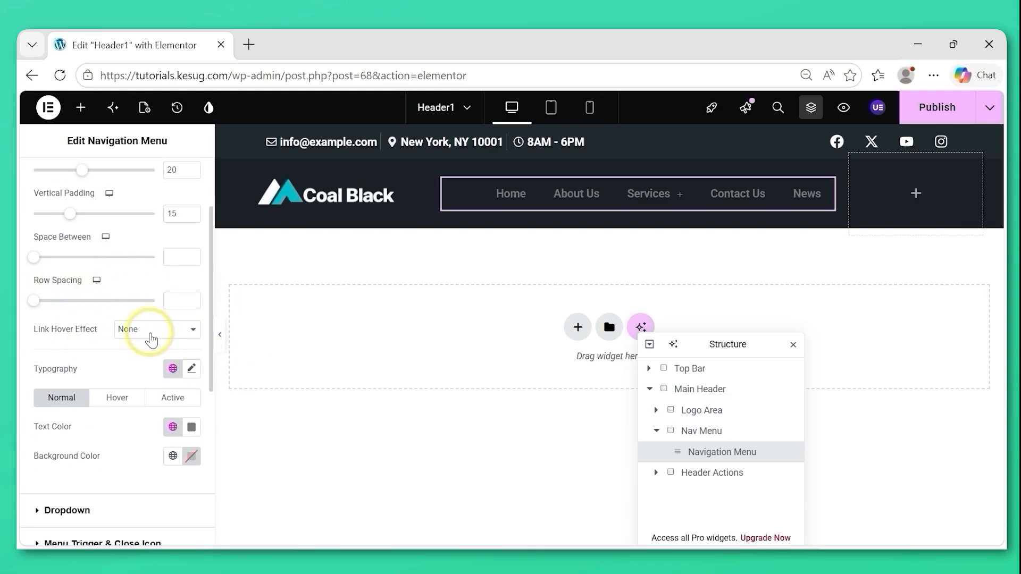
pyautogui.click(151, 335)
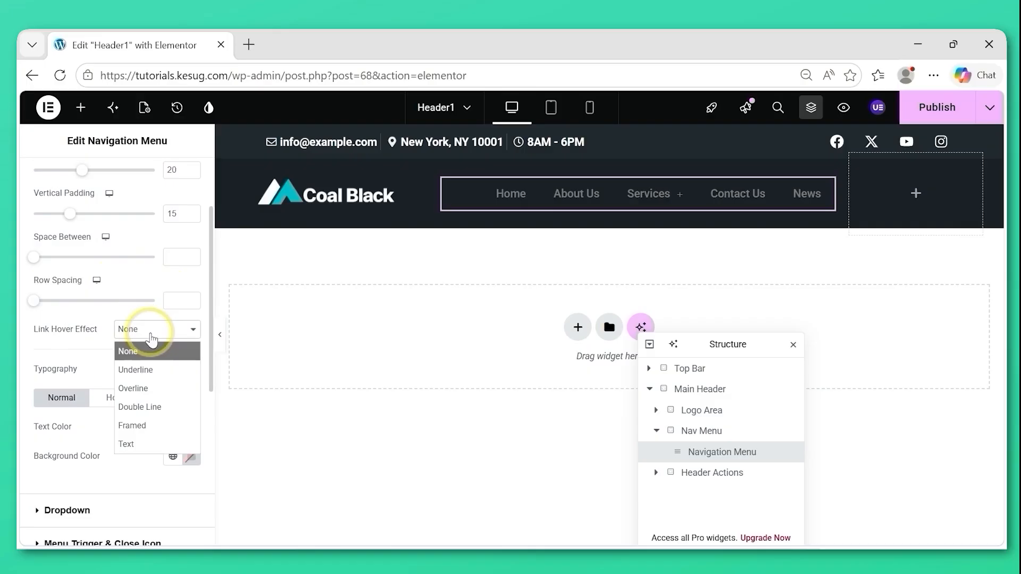
pyautogui.click(137, 373)
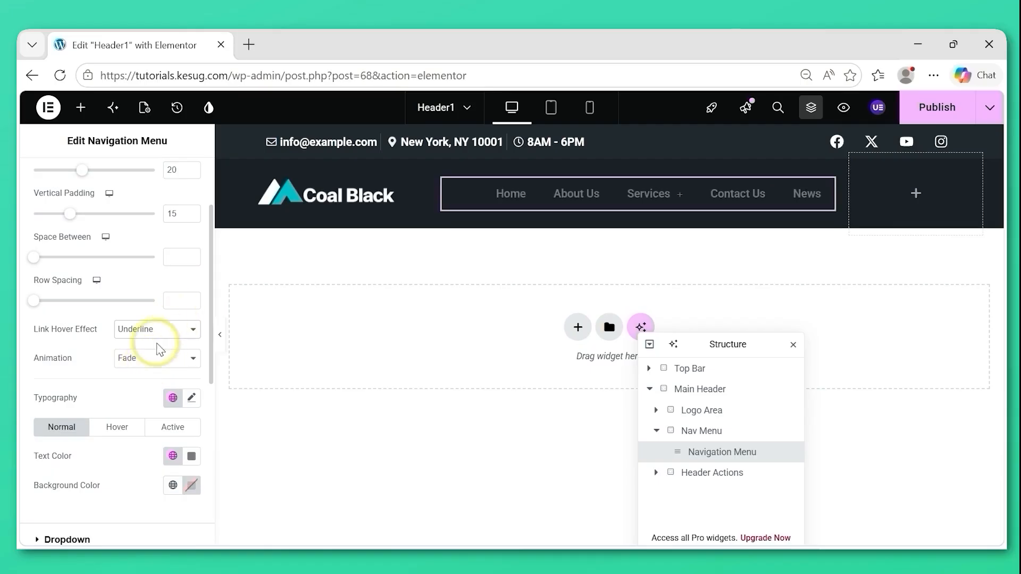
# Customize the main menu's typography with a weight of 600 (Semi Bold).
pyautogui.moveTo(211, 343); pyautogui.dragTo(210, 387)
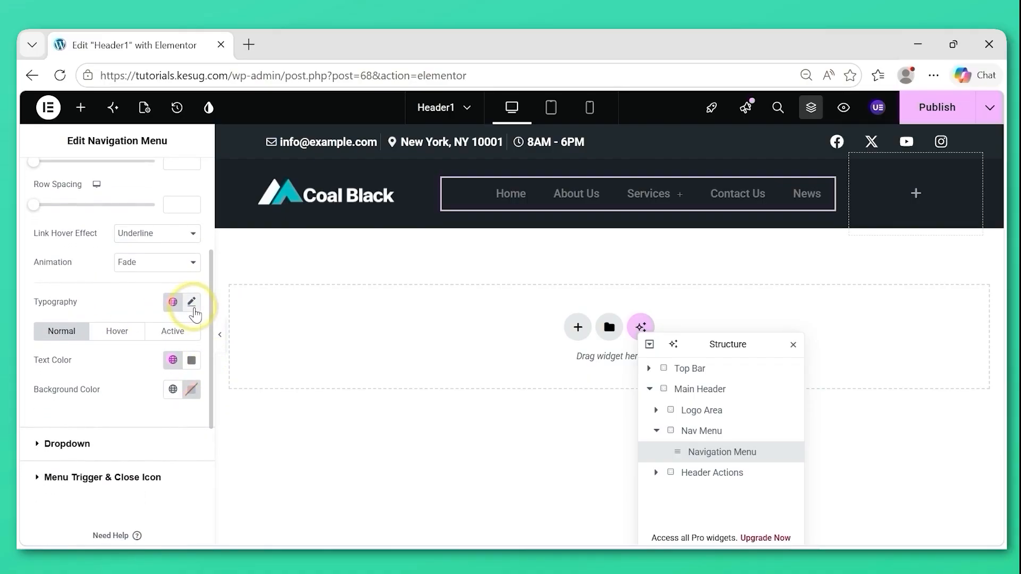
pyautogui.click(192, 303)
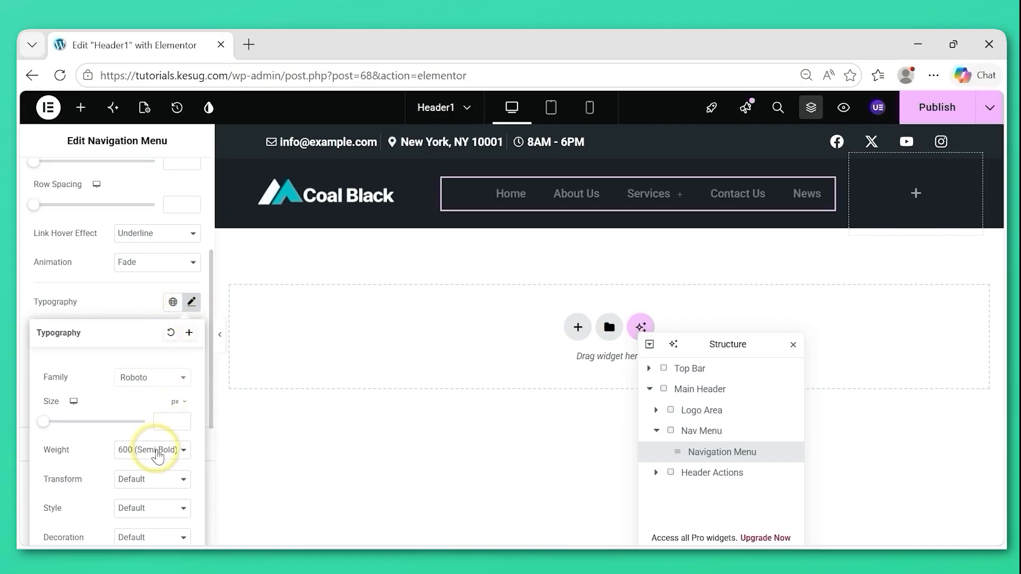
pyautogui.click(158, 455)
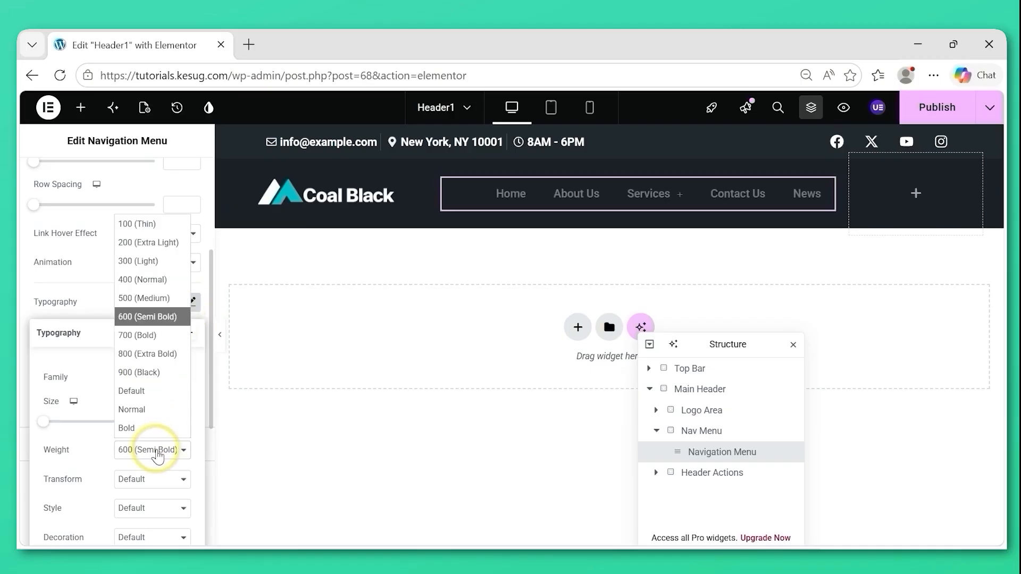
pyautogui.click(148, 318)
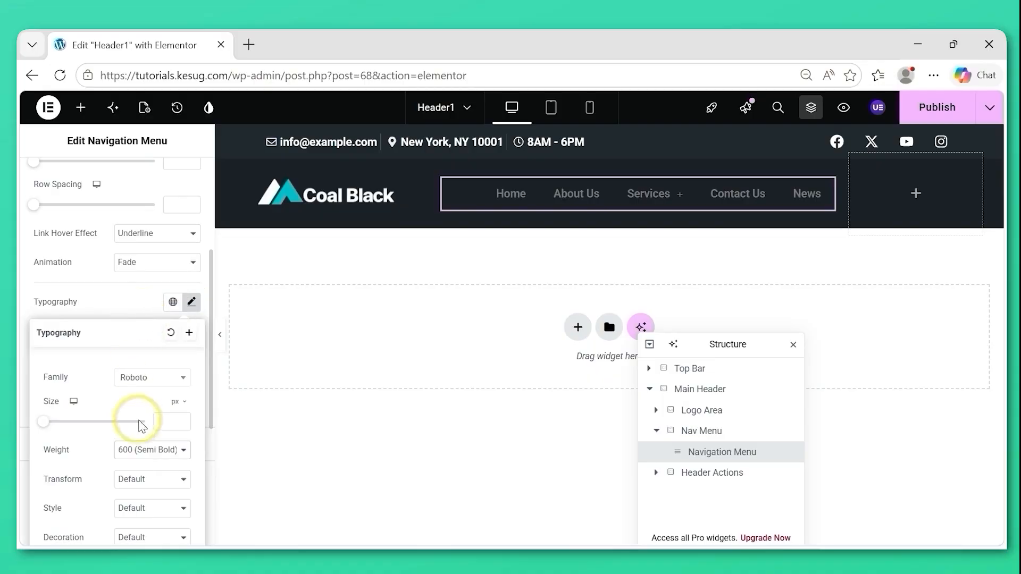
pyautogui.moveTo(209, 350); pyautogui.dragTo(200, 376)
pyautogui.click(33, 242)
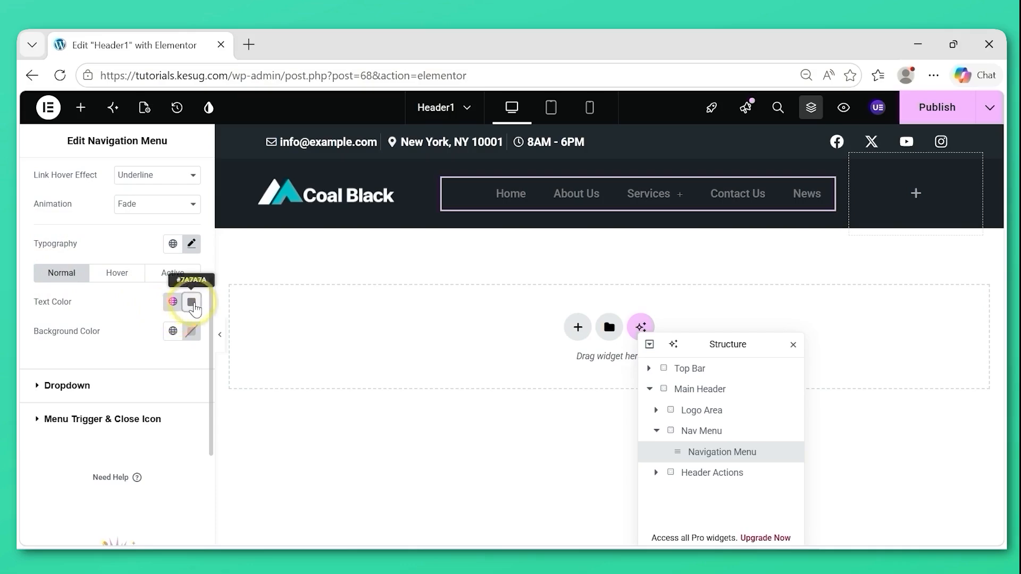
# Set the main menu's normal text color to white (#FFFFFF).
pyautogui.click(191, 302)
pyautogui.click(142, 381)
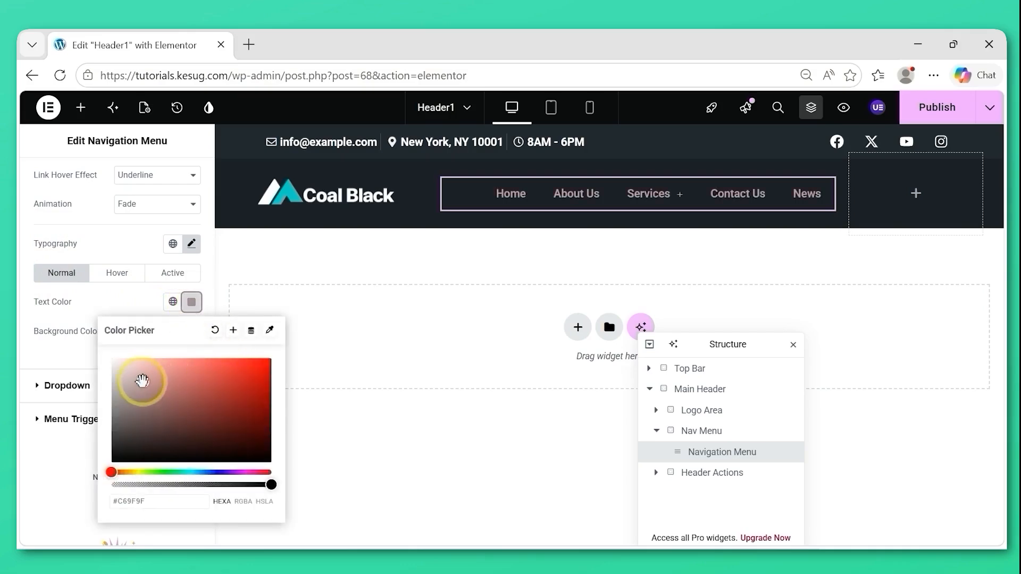
pyautogui.moveTo(141, 382); pyautogui.dragTo(80, 343)
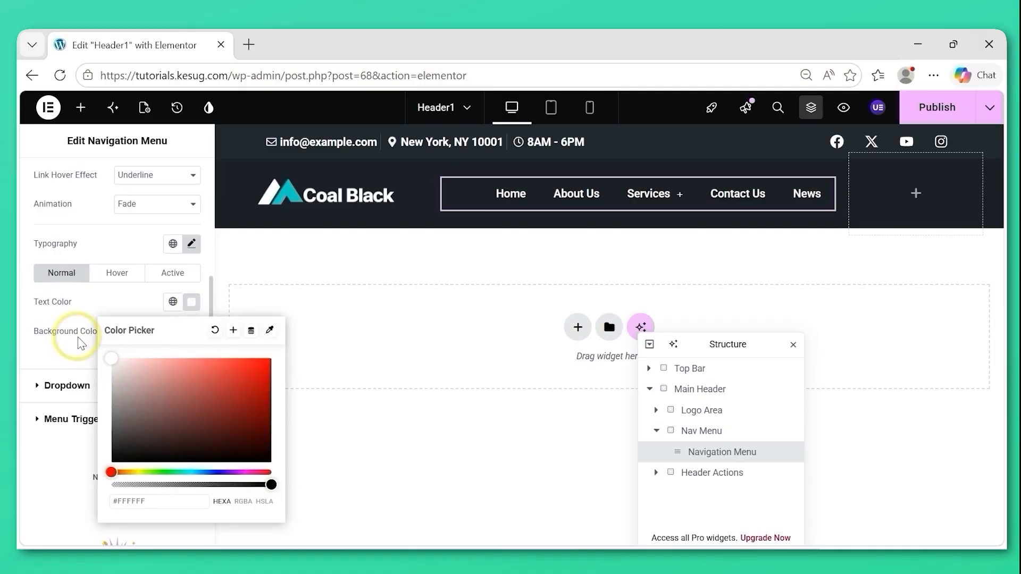
pyautogui.click(31, 344)
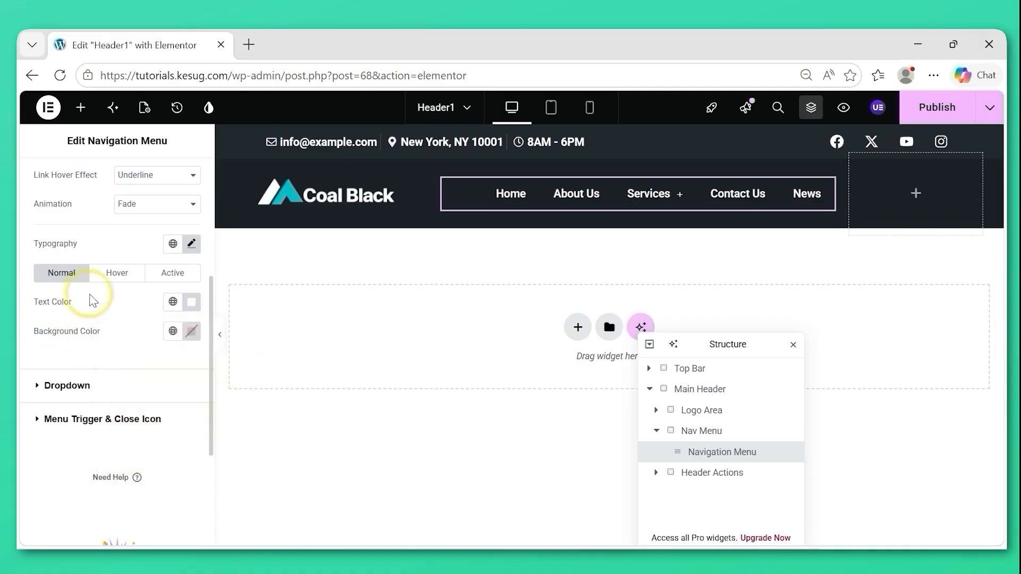
# Set the main menu's hover text color to #5CE9CB and copy the color code.
pyautogui.click(118, 274)
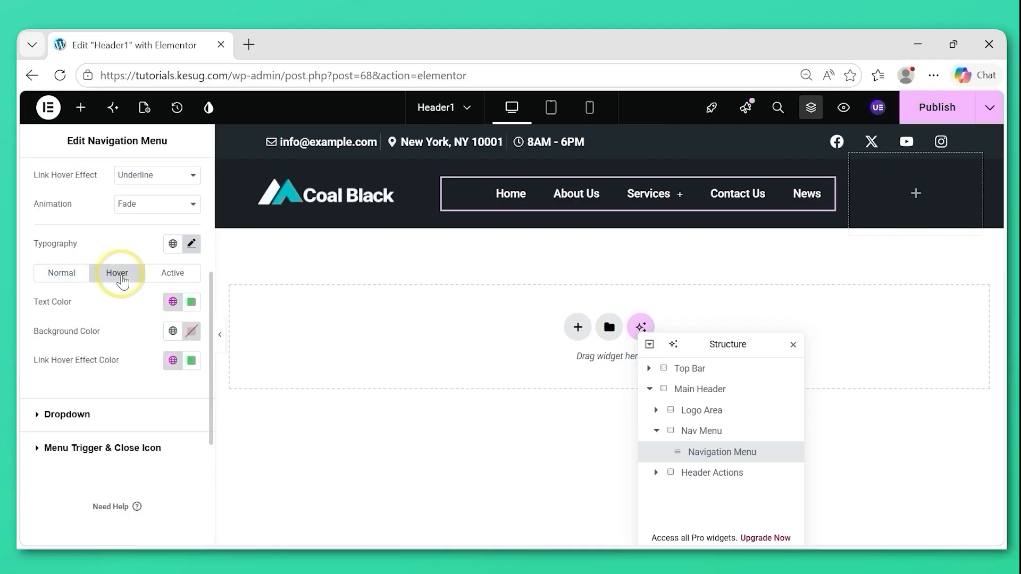
pyautogui.click(193, 306)
pyautogui.write('#5CE9C')
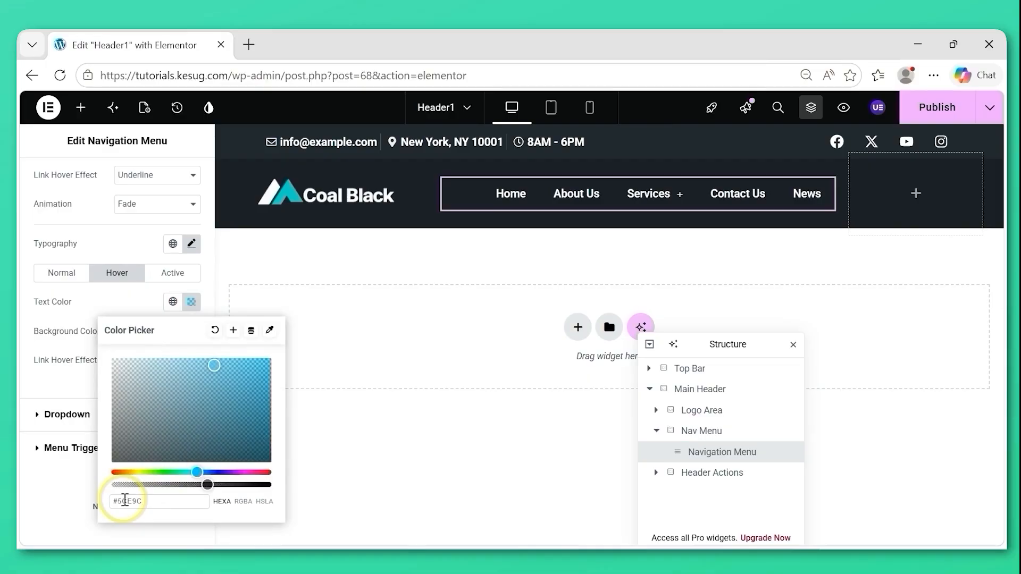
pyautogui.write('B')
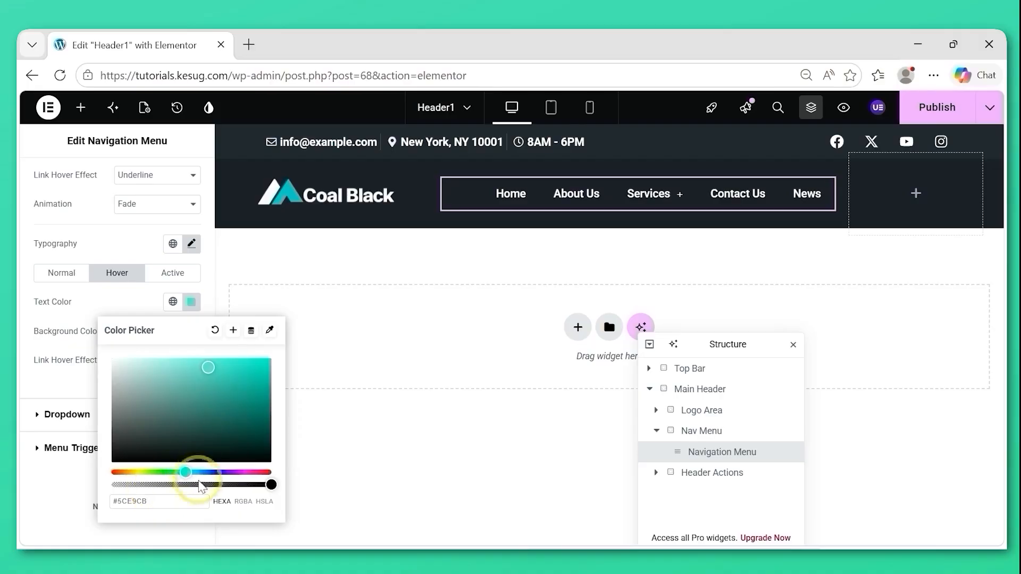
pyautogui.moveTo(163, 501); pyautogui.dragTo(103, 509)
pyautogui.hotkey('ctrl', 'c')
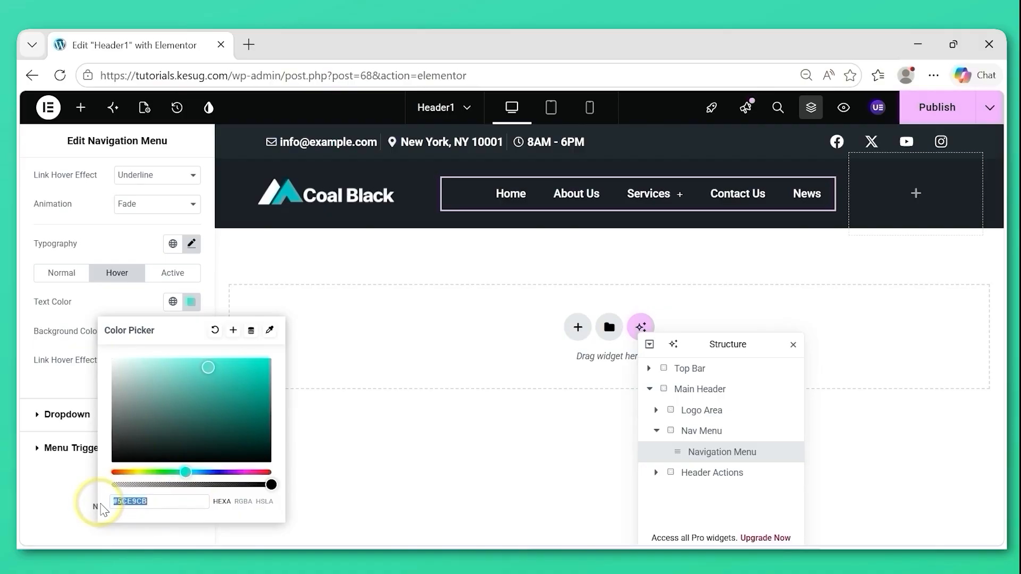
pyautogui.click(40, 384)
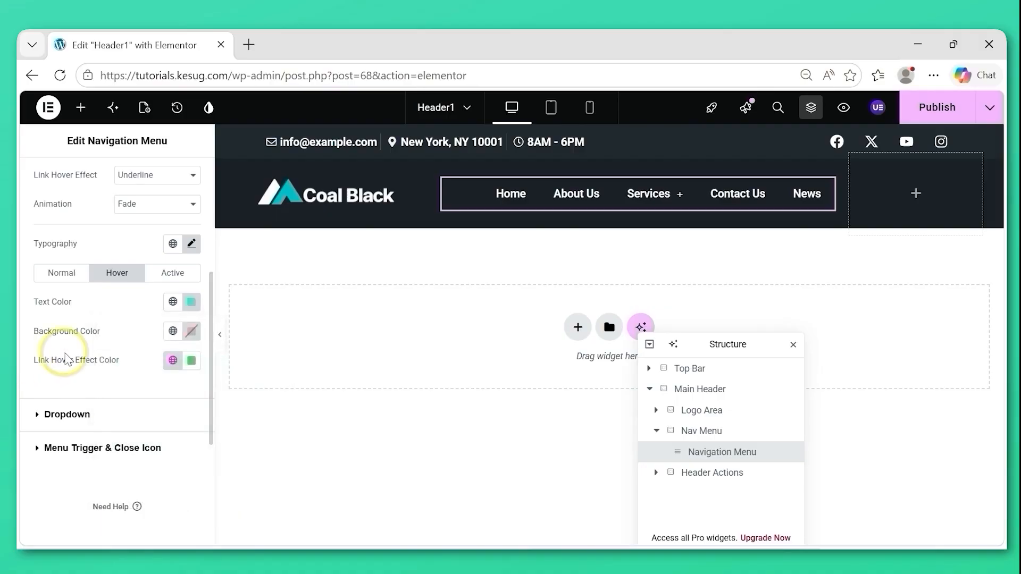
# Set the main menu's link hover effect color to the copied #5CE9CB.
pyautogui.click(191, 362)
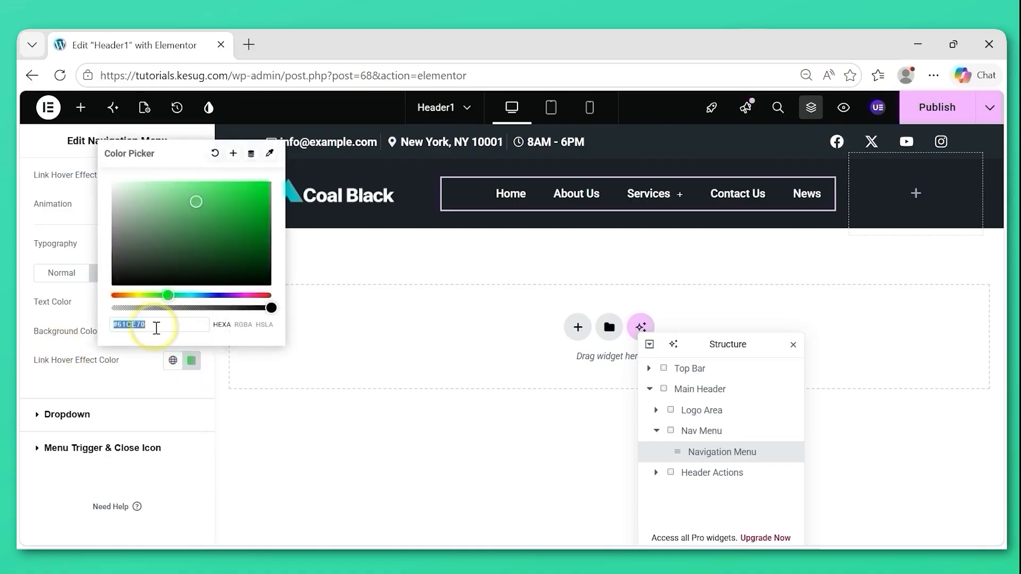
pyautogui.moveTo(157, 328); pyautogui.dragTo(101, 326)
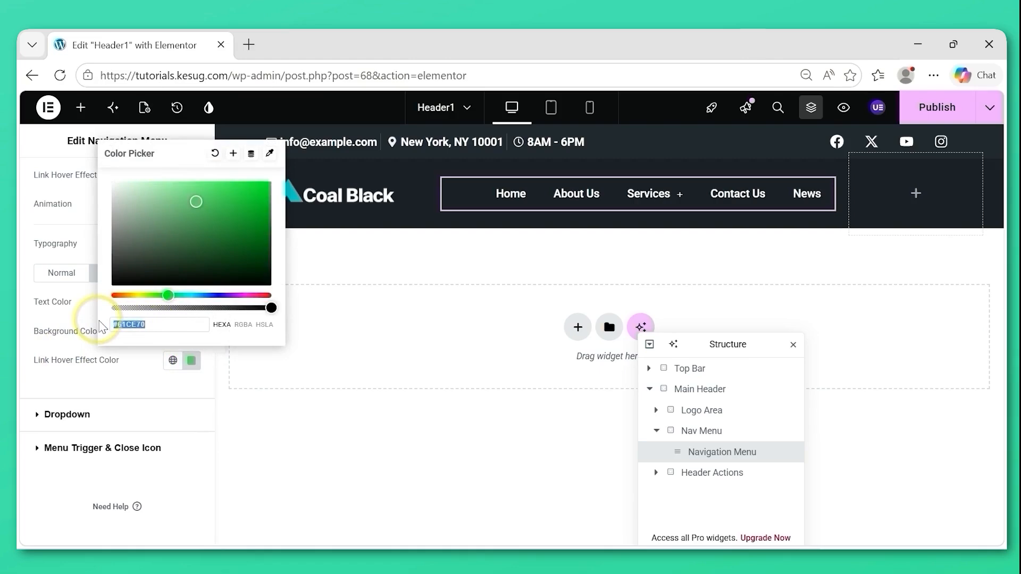
pyautogui.hotkey('ctrl', 'v')
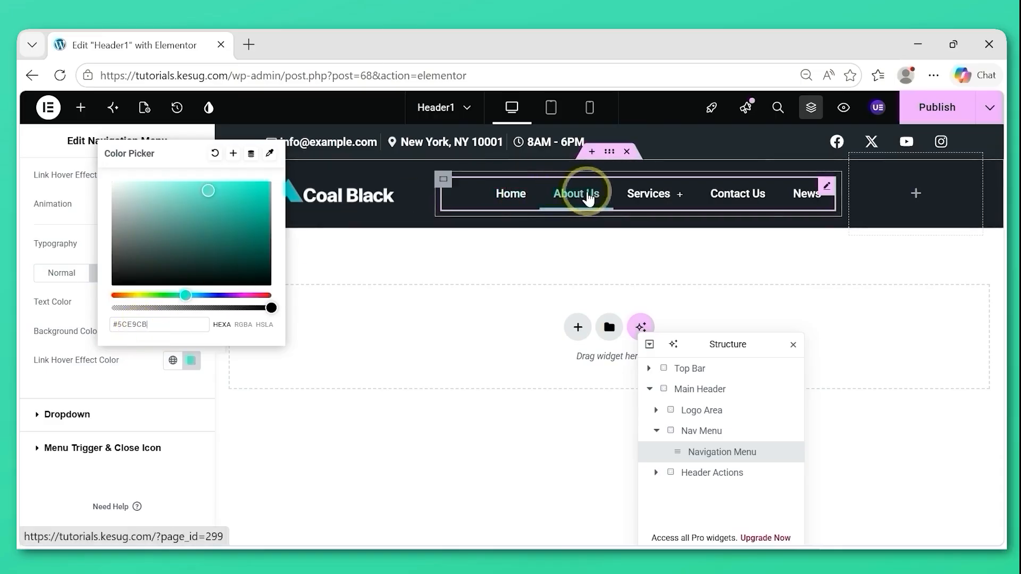
pyautogui.click(31, 393)
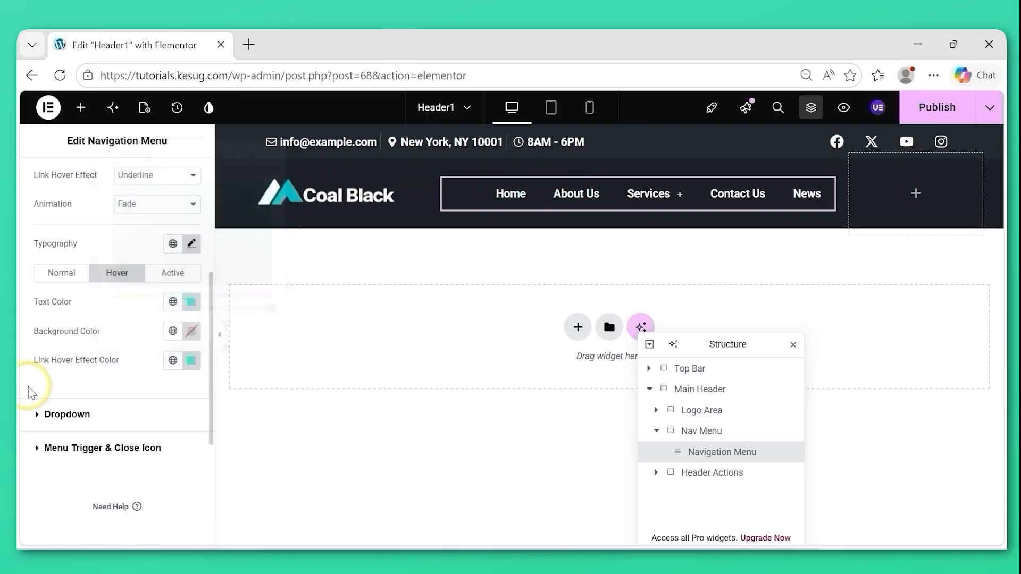
# Set the main menu's active-state text color to the copied #5CE9CB.
pyautogui.click(168, 274)
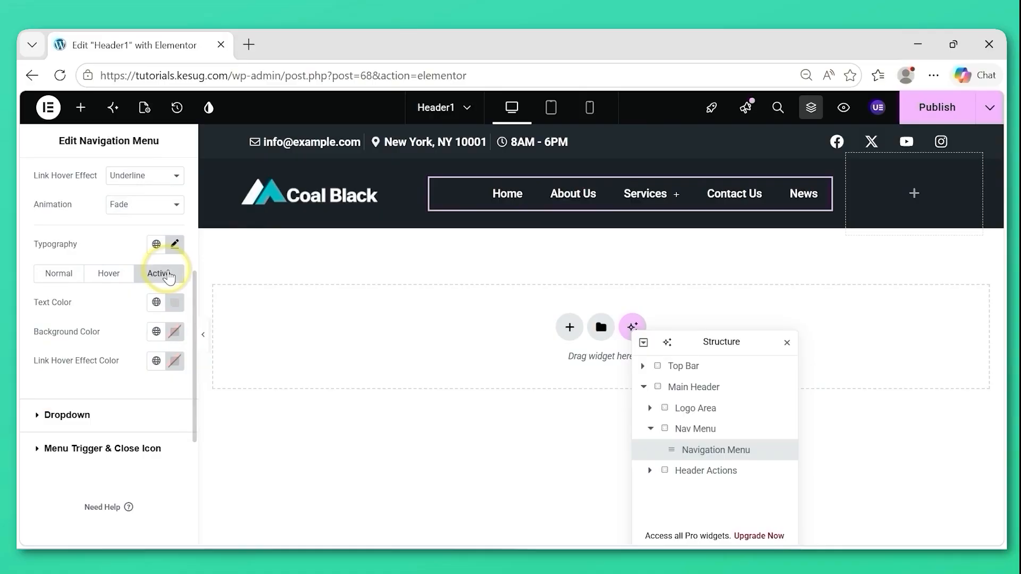
pyautogui.click(176, 305)
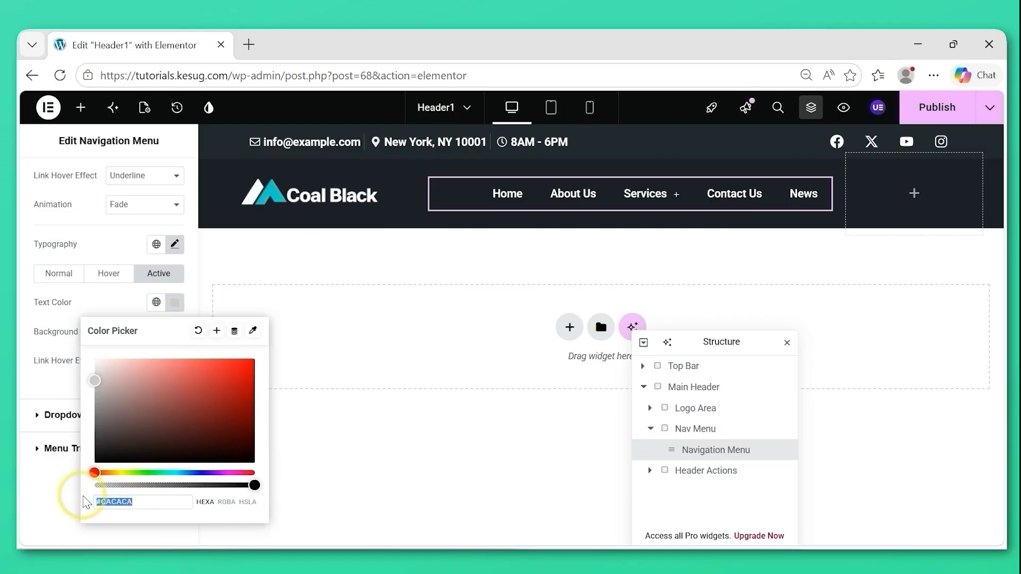
pyautogui.hotkey('ctrl', 'v')
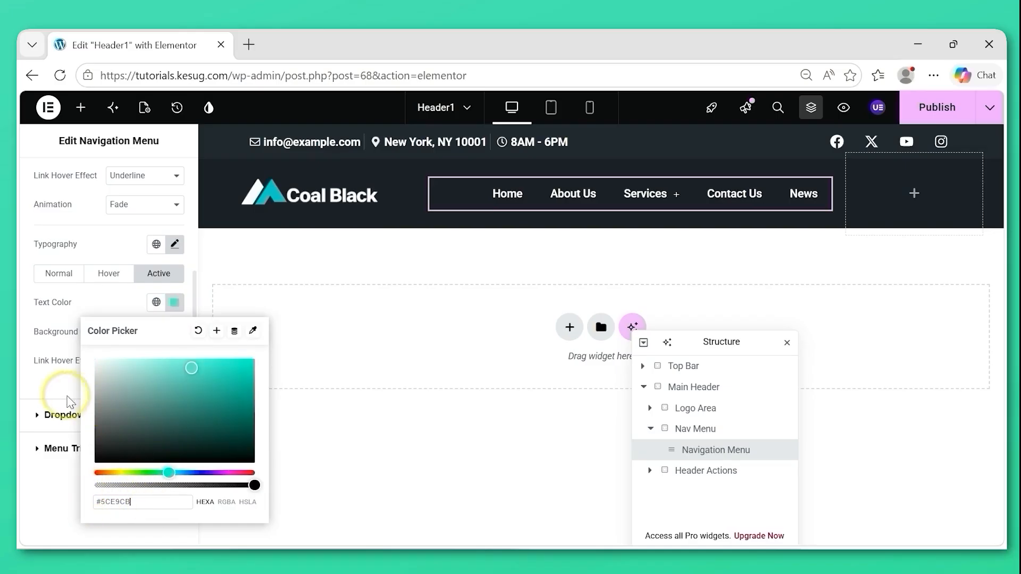
pyautogui.click(44, 390)
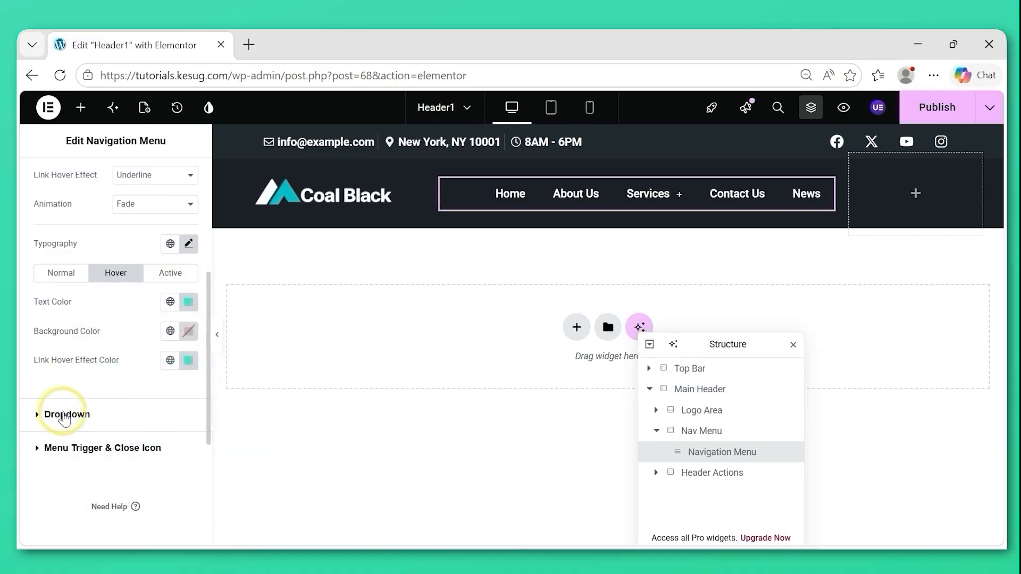
# Set the Navigation Menu dropdown's normal text color to white (#FFFFFF).
pyautogui.click(41, 416)
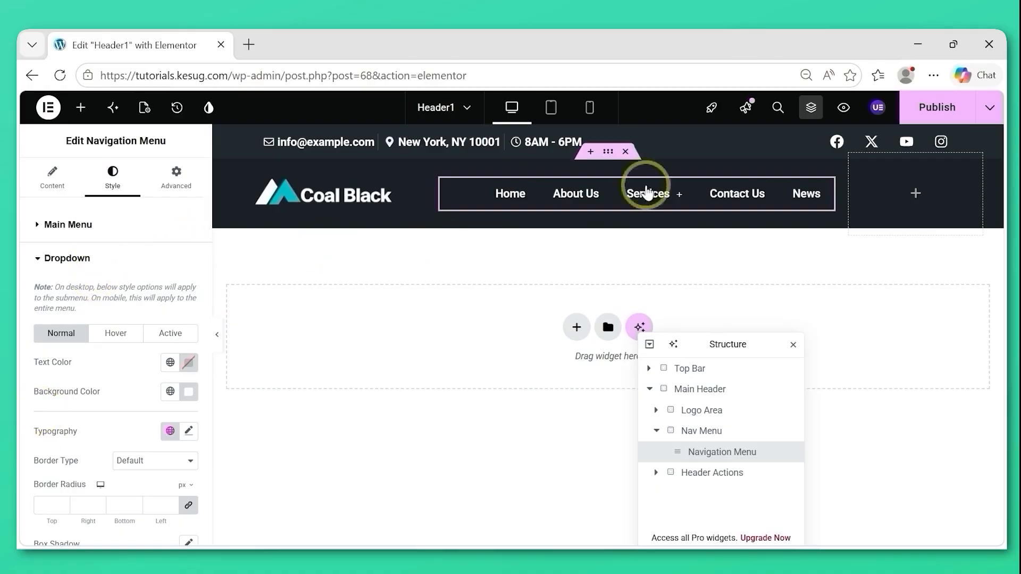
pyautogui.moveTo(649, 194)
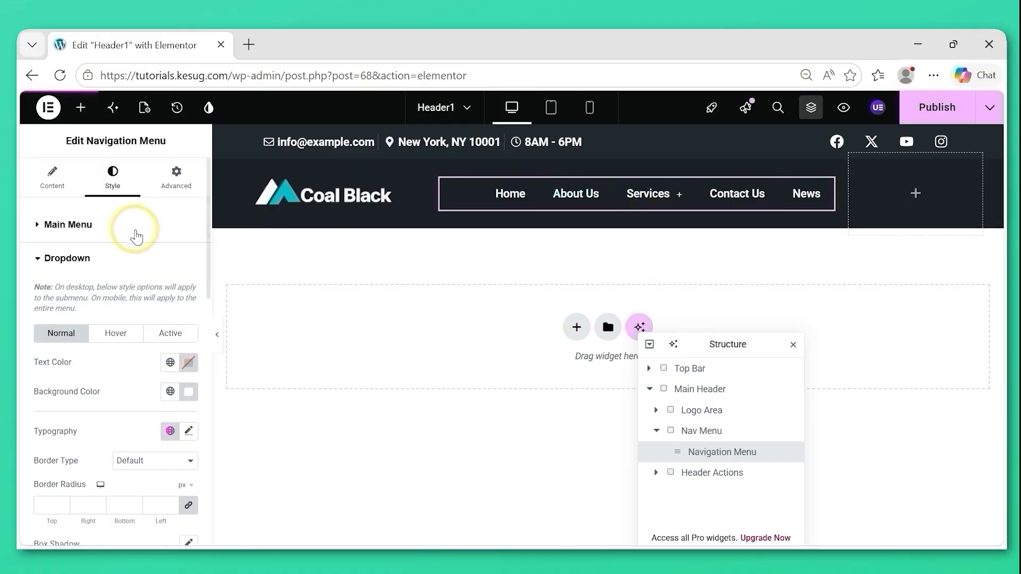
pyautogui.click(189, 367)
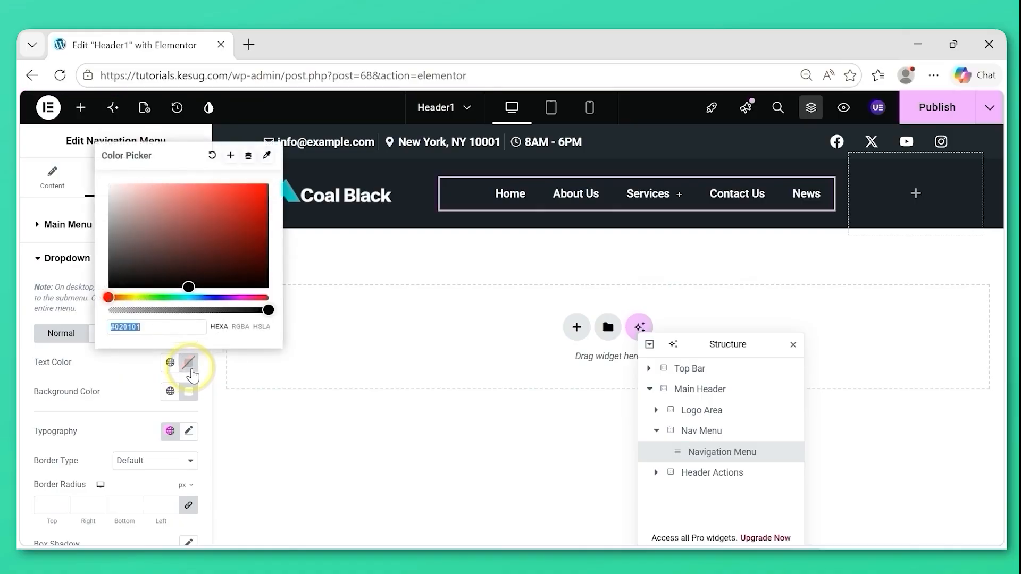
pyautogui.moveTo(149, 210); pyautogui.dragTo(48, 149)
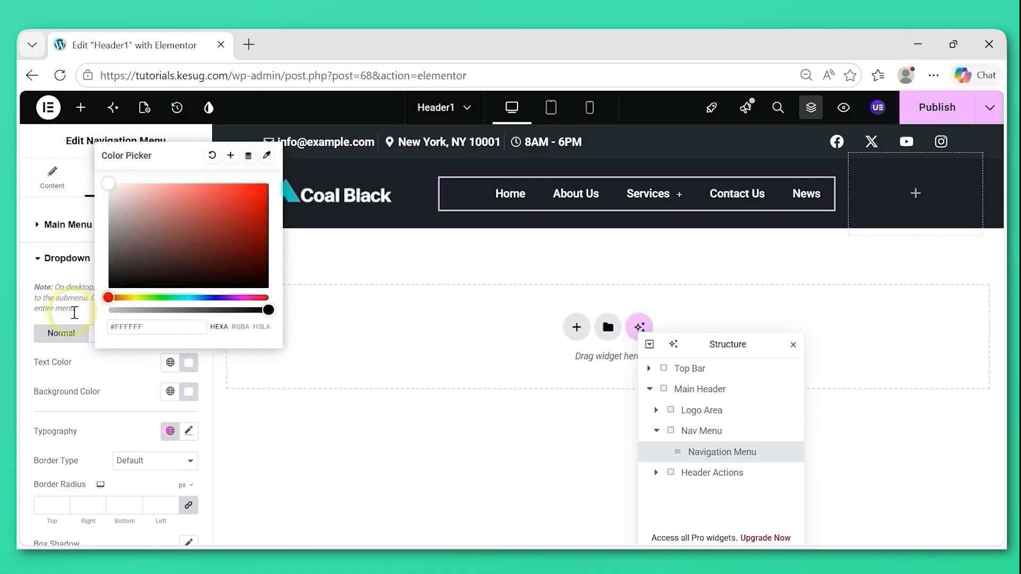
# Set the dropdown's normal background color to #232930 and its width to 200 px.
pyautogui.click(188, 392)
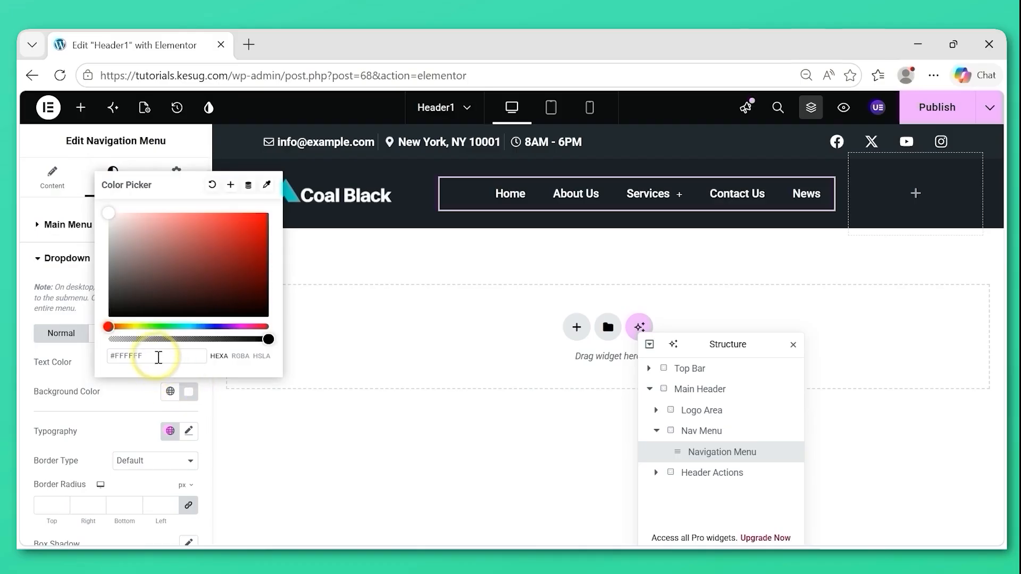
pyautogui.write('23293')
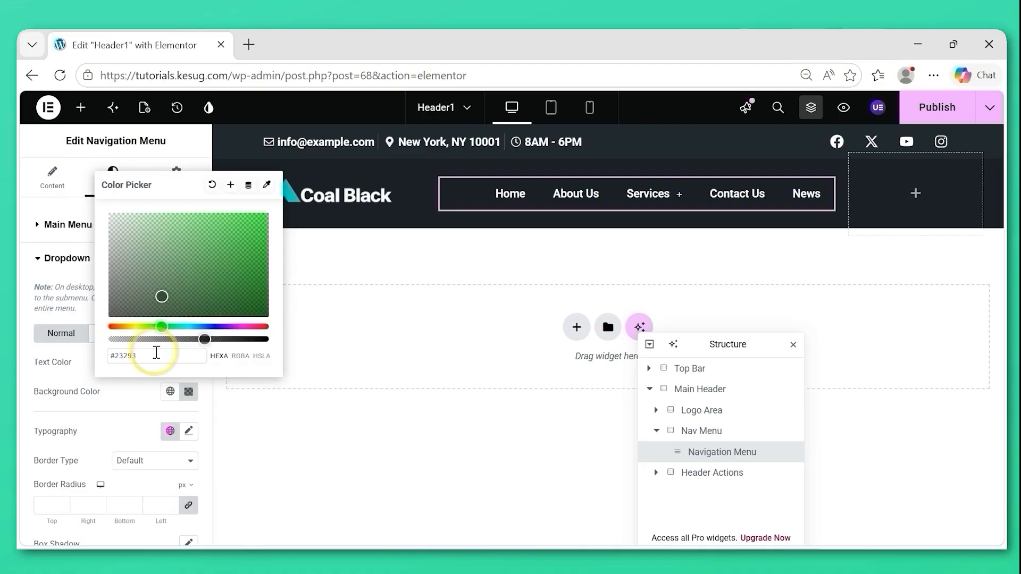
pyautogui.write('0')
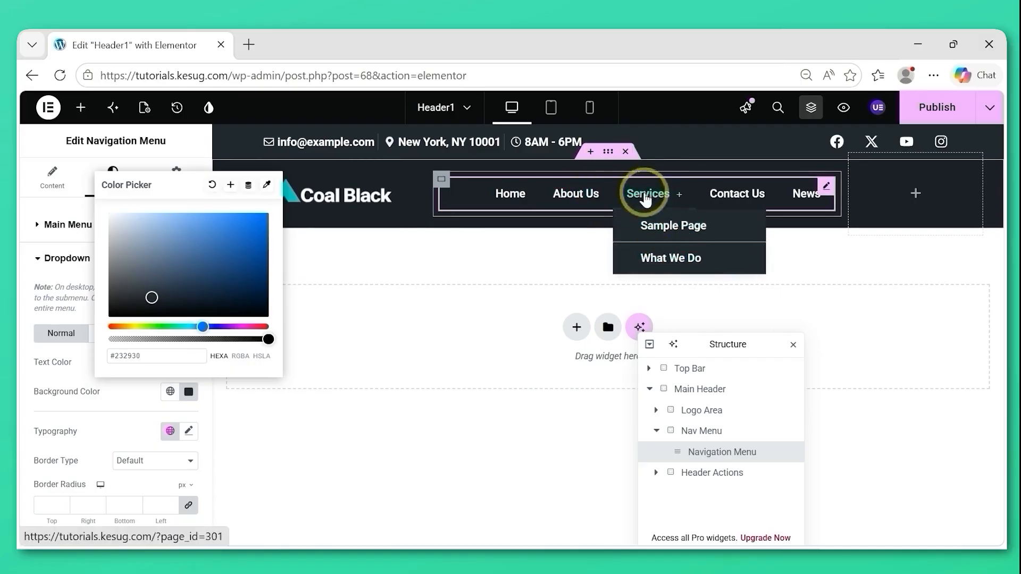
pyautogui.click(26, 351)
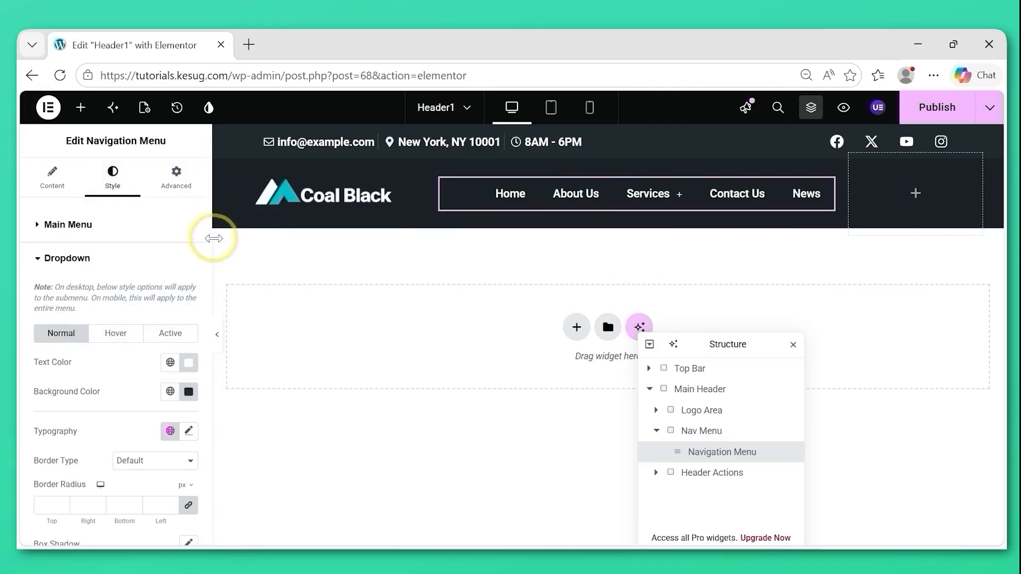
pyautogui.moveTo(209, 276); pyautogui.dragTo(206, 353)
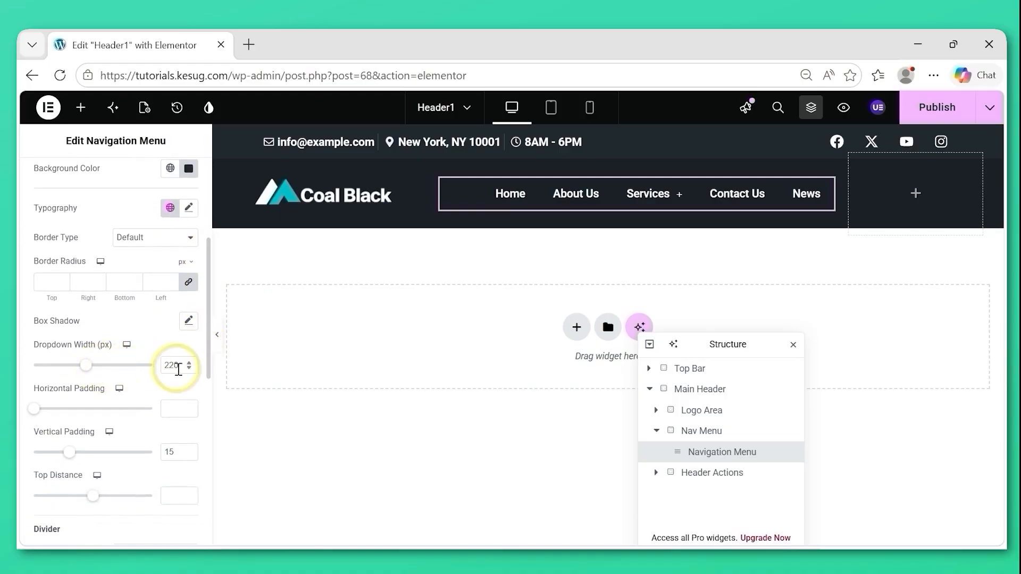
pyautogui.moveTo(182, 368); pyautogui.dragTo(142, 369)
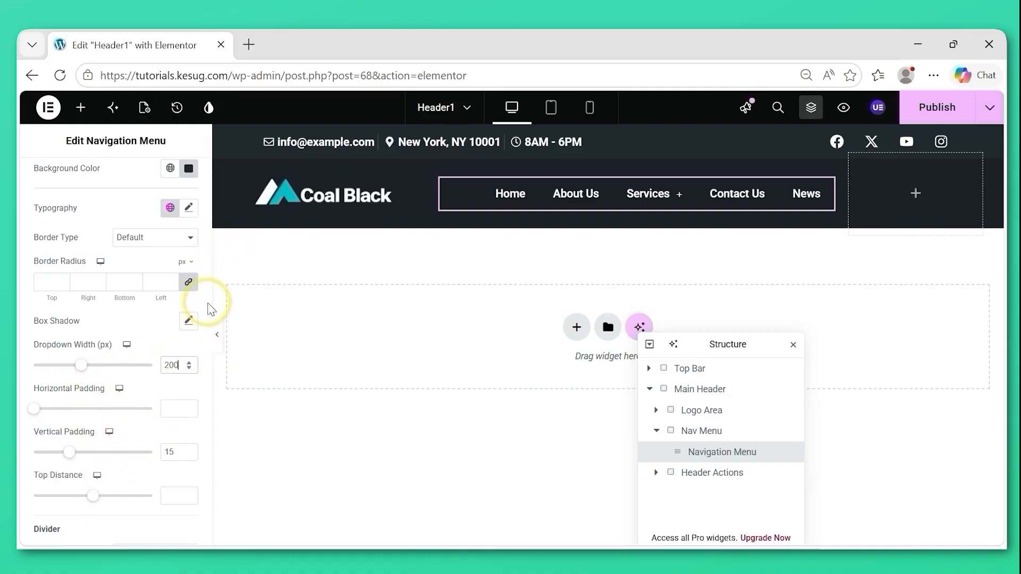
# Set the Navigation Menu's trigger icon normal color to white (#FFFFFF), checking it in the mobile preview before returning to desktop.
pyautogui.scroll(-6, 199, 319)
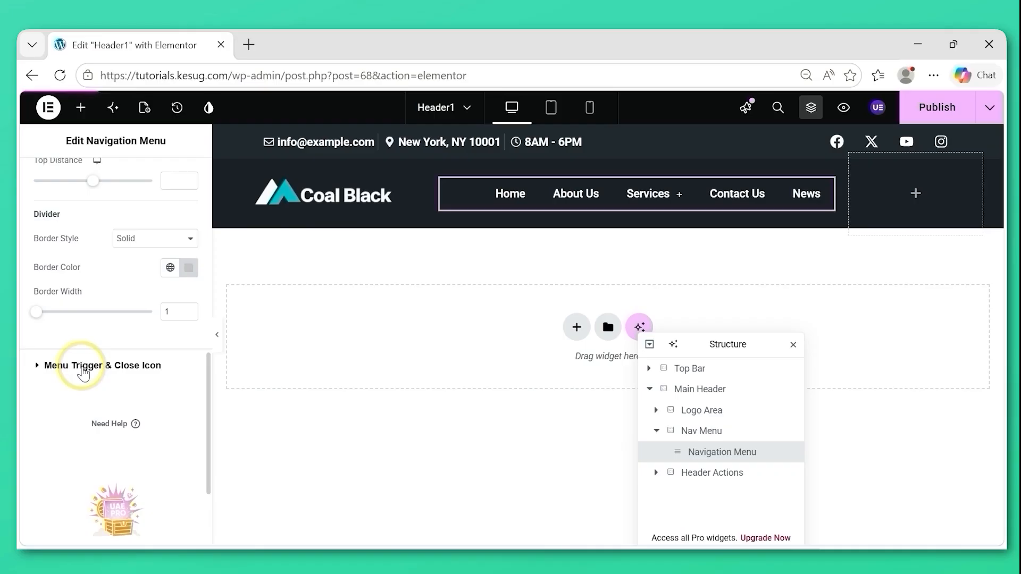
pyautogui.click(83, 367)
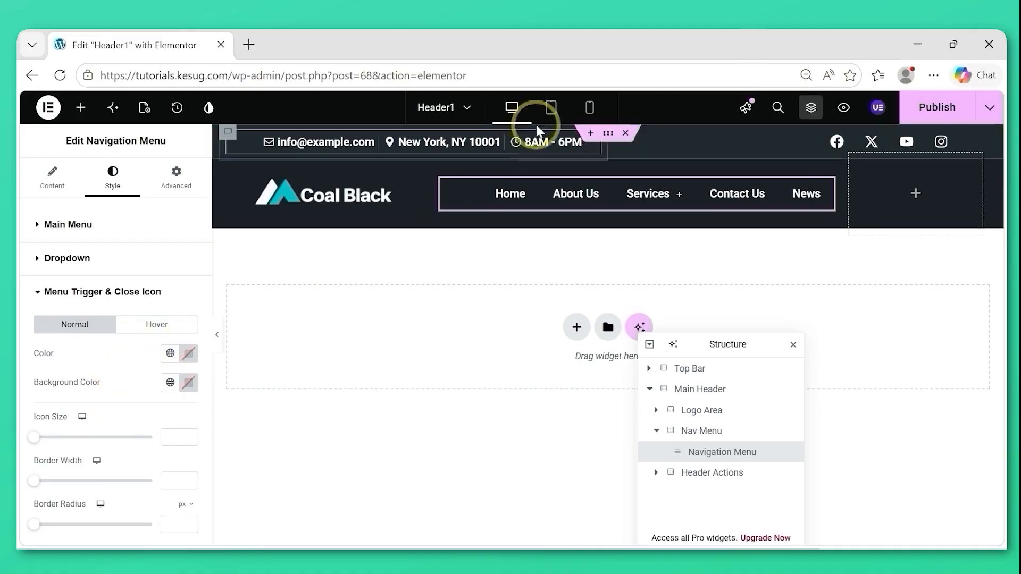
pyautogui.click(590, 114)
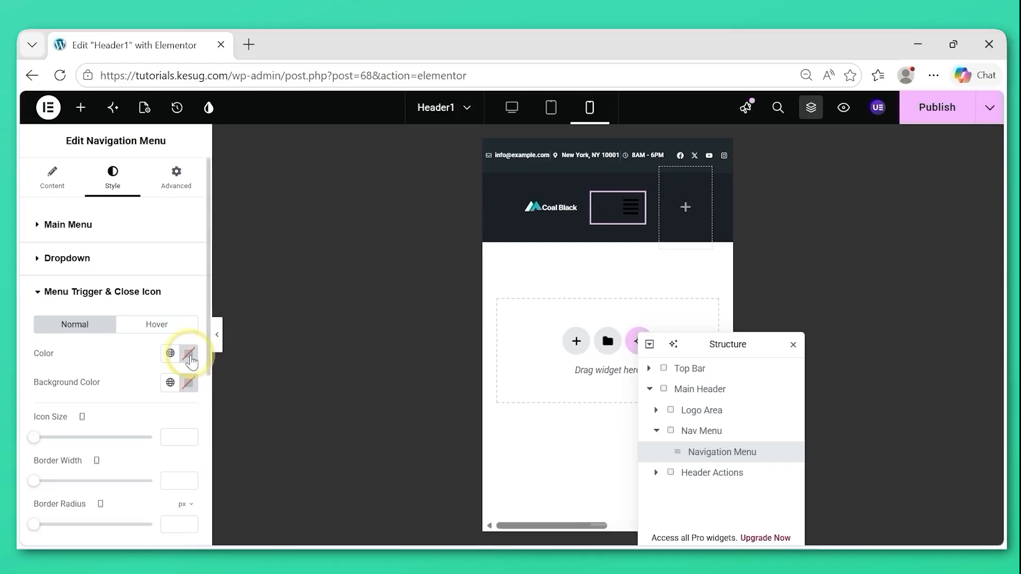
pyautogui.click(189, 356)
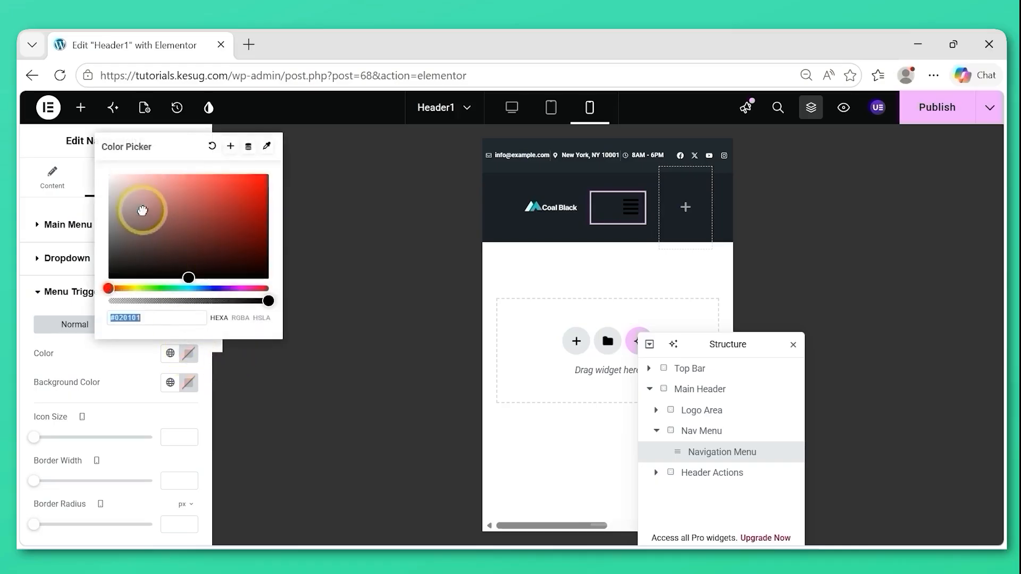
pyautogui.write('#FFFFFF')
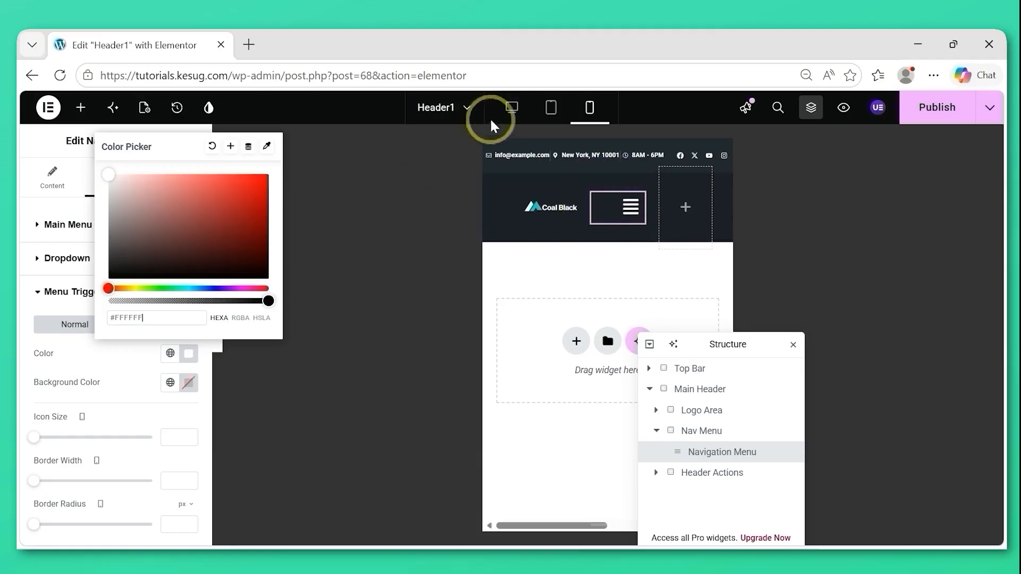
pyautogui.click(512, 108)
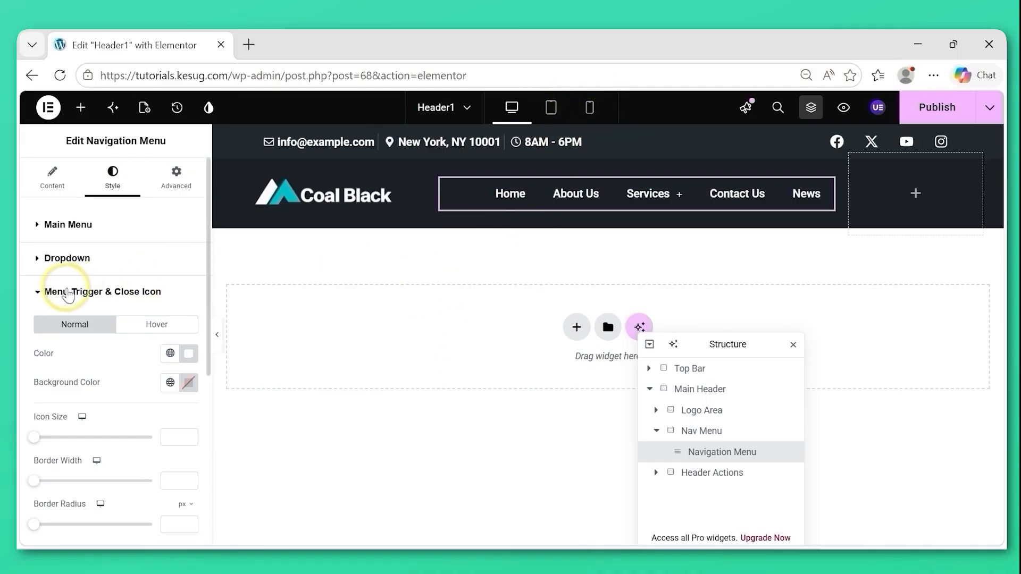
pyautogui.click(68, 294)
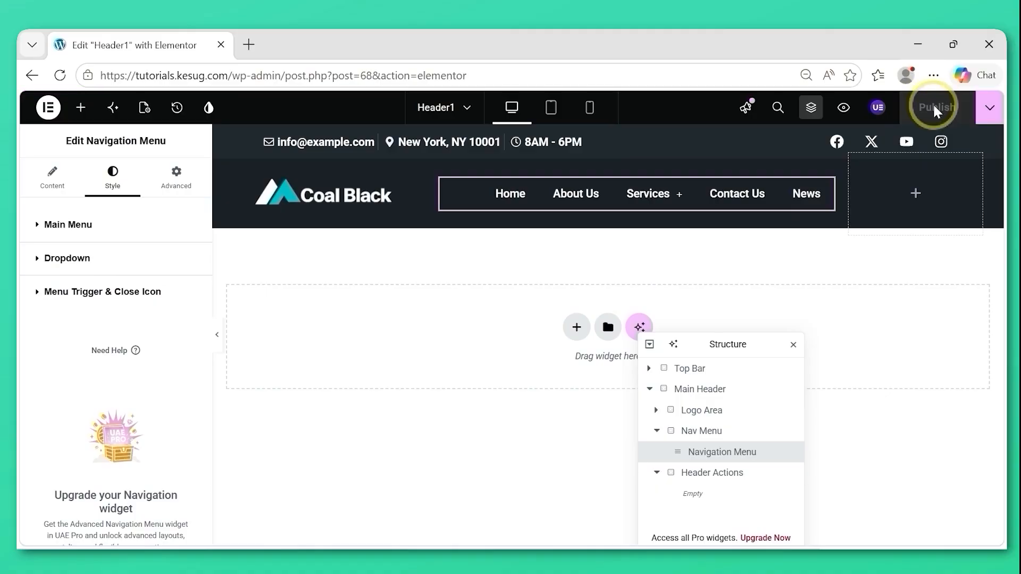
# Add the UAE Search widget to the empty Header Actions container and set its layout to Icon.
pyautogui.click(657, 432)
pyautogui.click(704, 457)
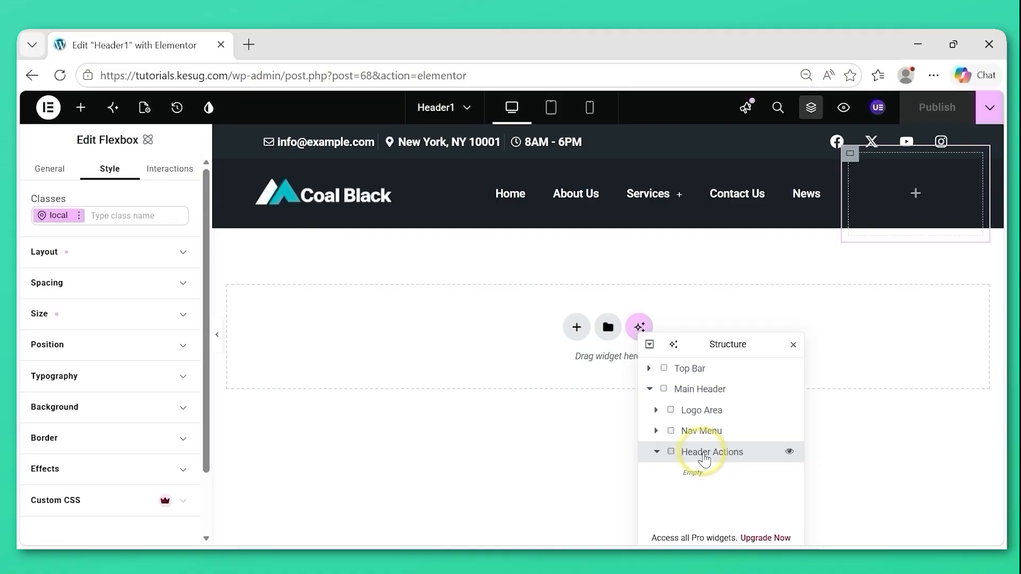
pyautogui.click(81, 109)
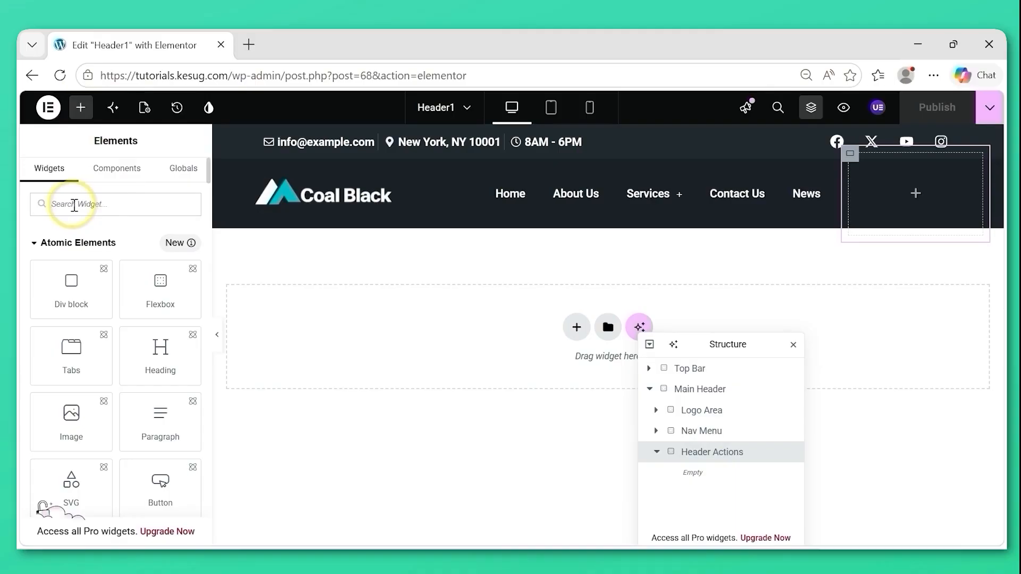
pyautogui.write('se')
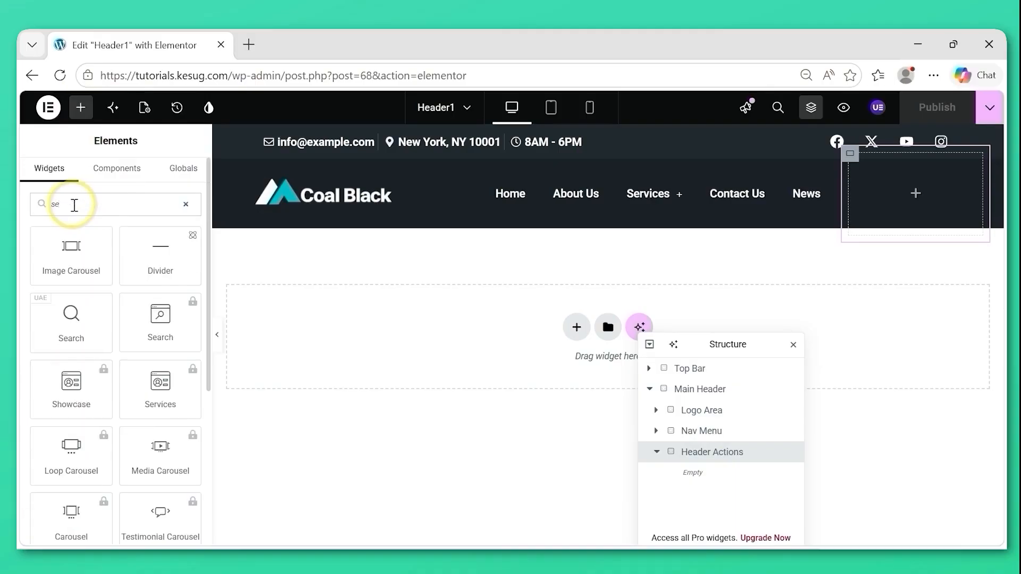
pyautogui.write('arch')
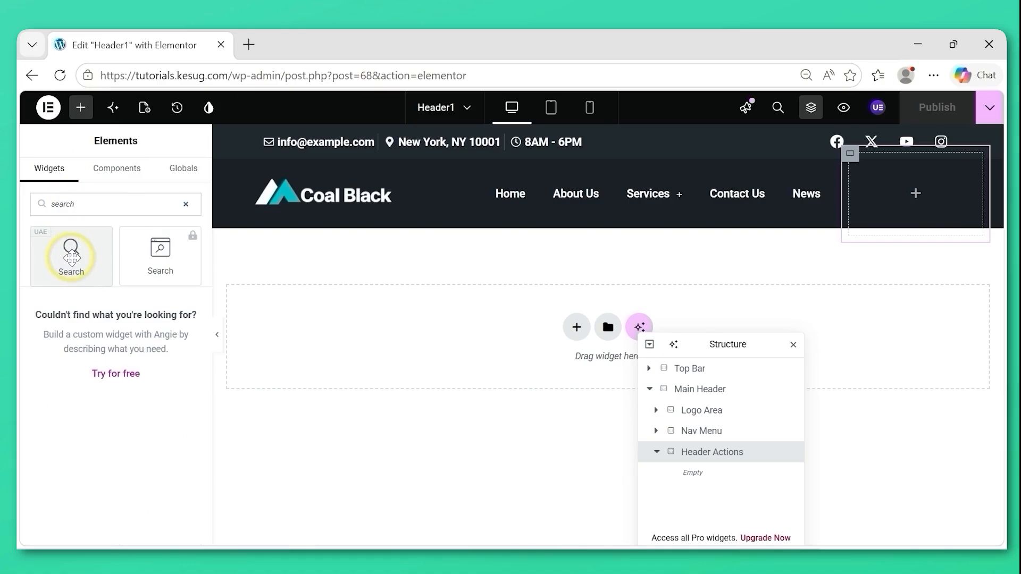
pyautogui.moveTo(71, 257); pyautogui.dragTo(900, 193)
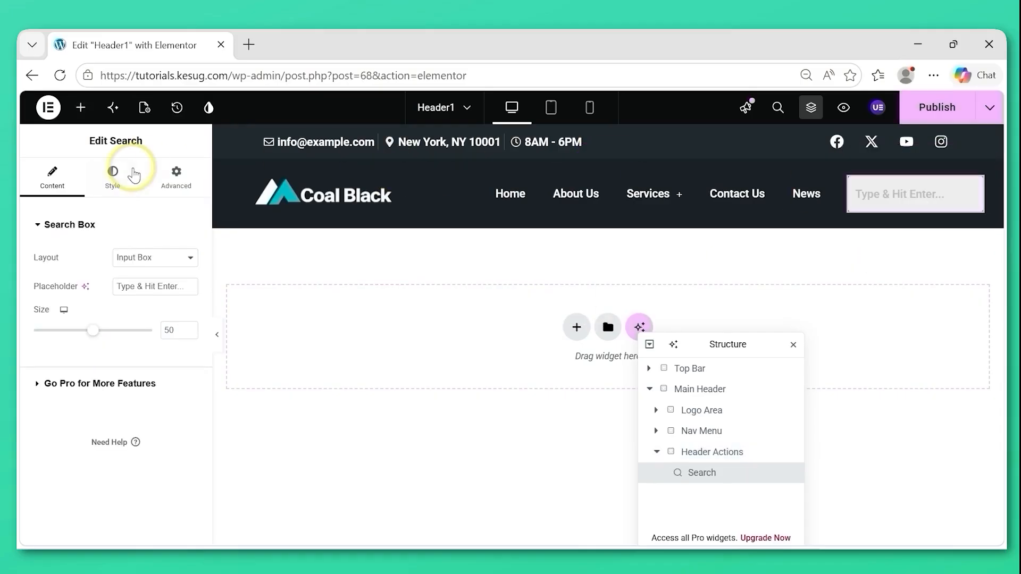
pyautogui.click(152, 260)
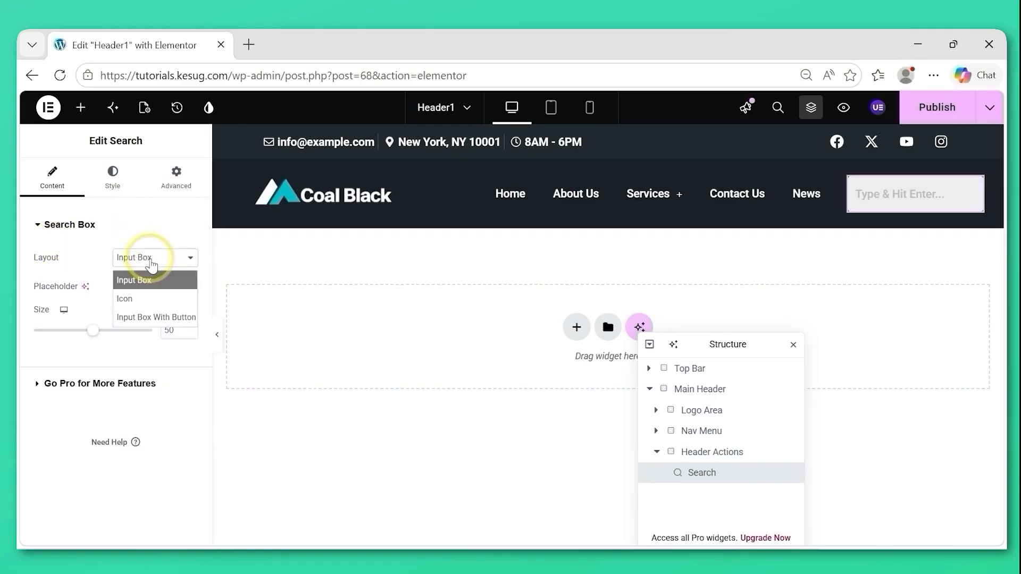
pyautogui.click(134, 297)
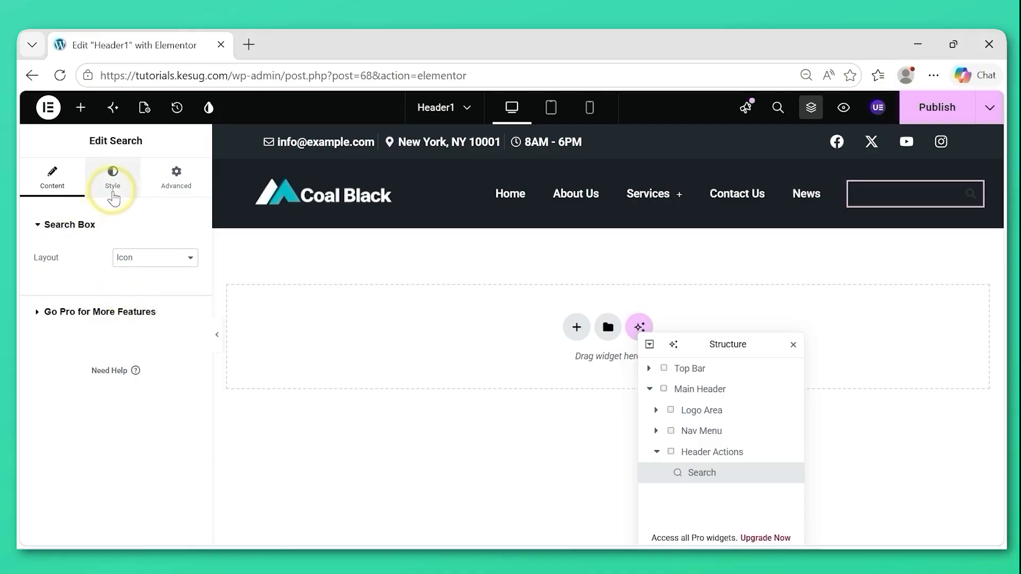
# Set the Search widget's normal icon color to white (#FFFFFF).
pyautogui.click(114, 193)
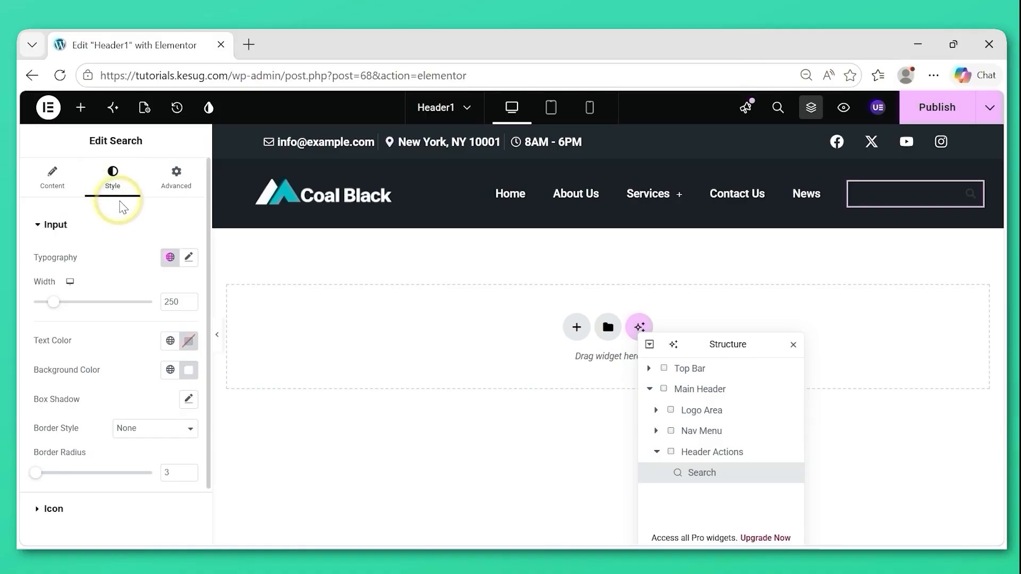
pyautogui.click(42, 228)
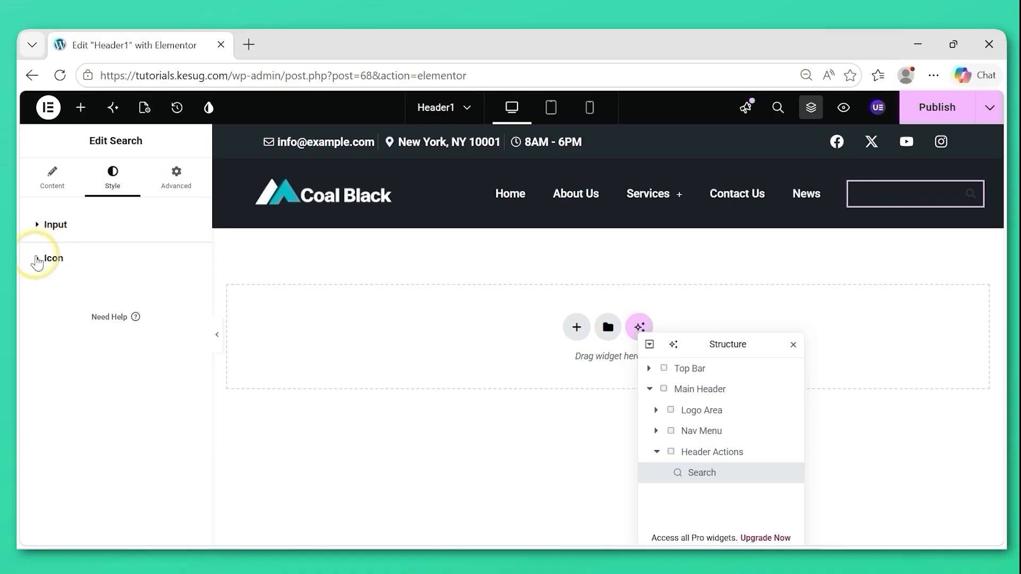
pyautogui.click(37, 260)
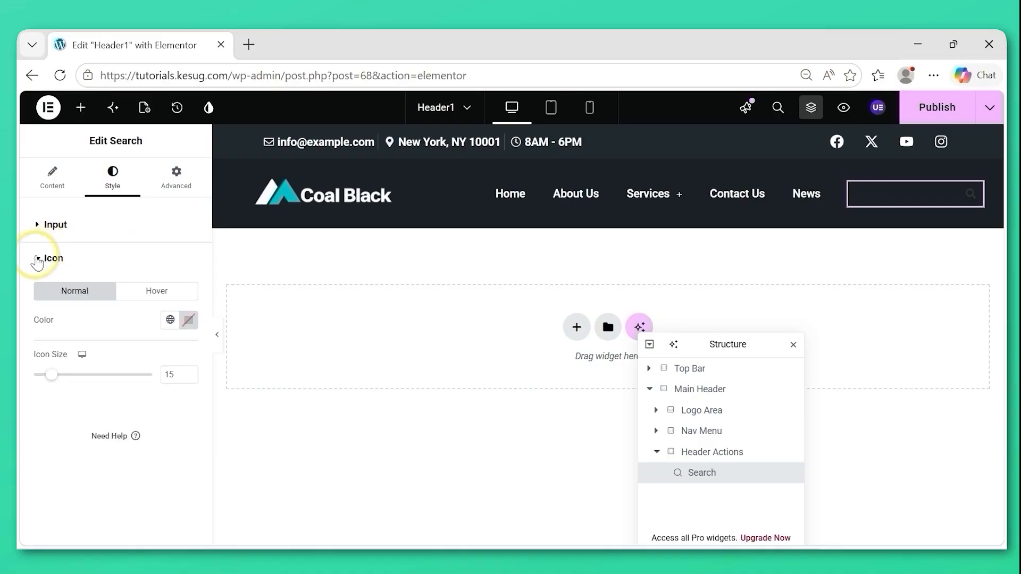
pyautogui.click(190, 321)
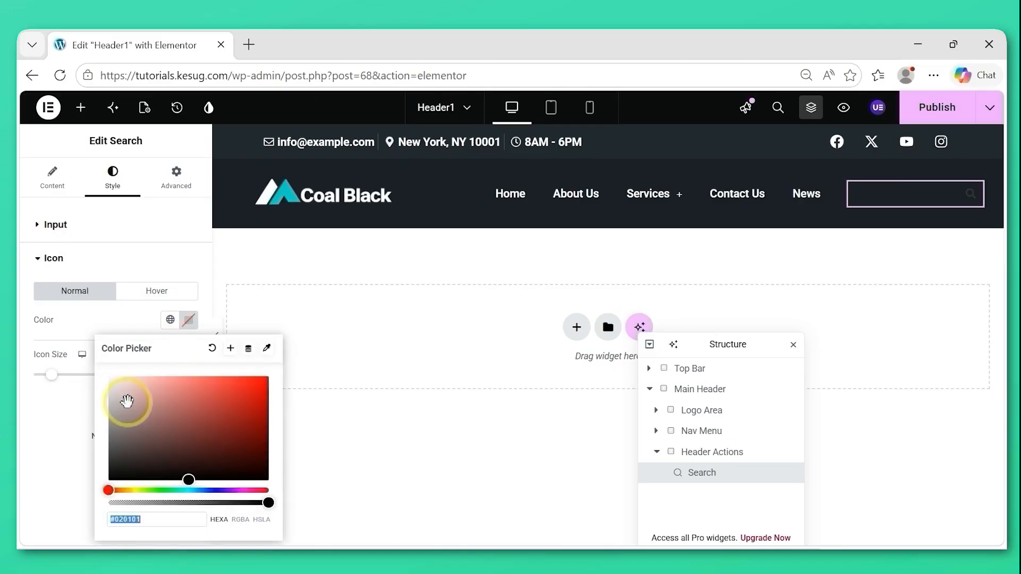
pyautogui.moveTo(128, 403); pyautogui.dragTo(103, 353)
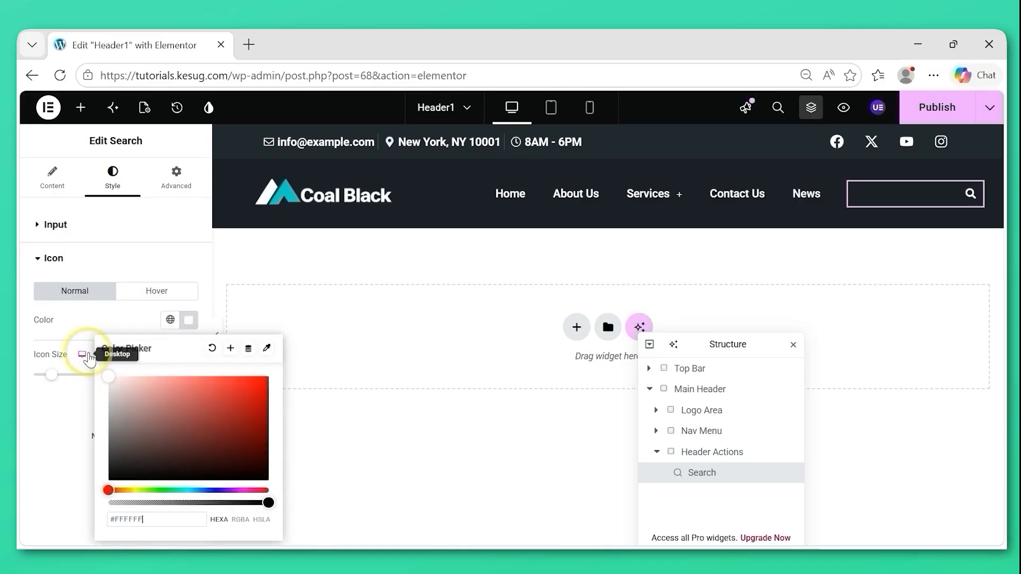
pyautogui.click(36, 398)
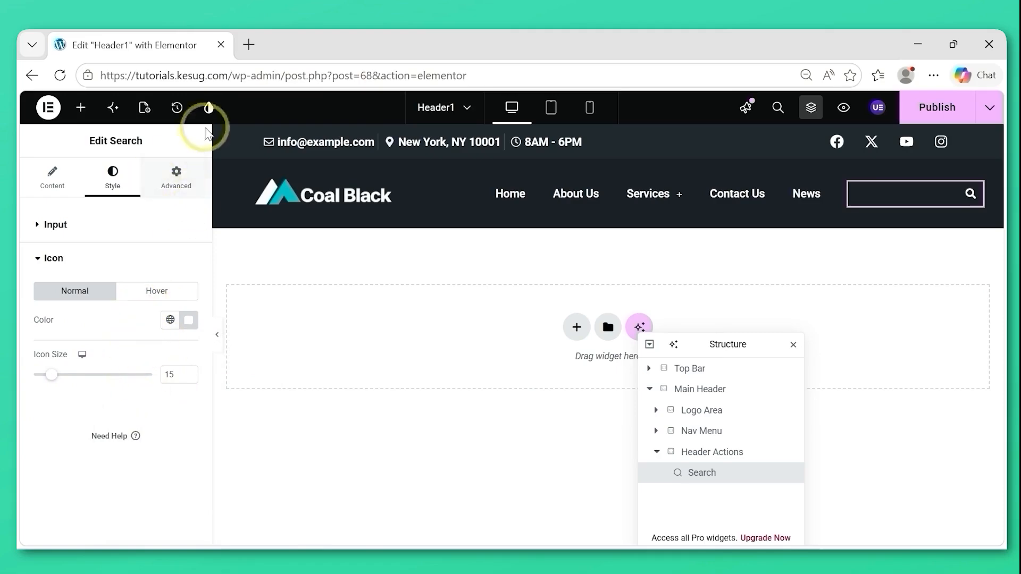
pyautogui.click(179, 179)
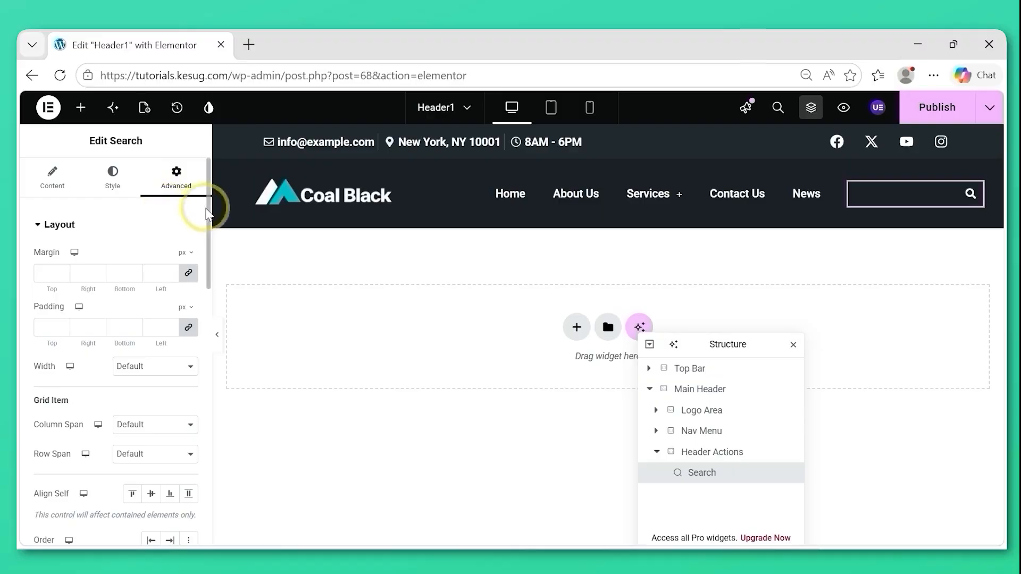
pyautogui.moveTo(209, 243)
pyautogui.mouseDown()
pyautogui.moveTo(194, 536)
pyautogui.moveTo(207, 224)
pyautogui.mouseUp()
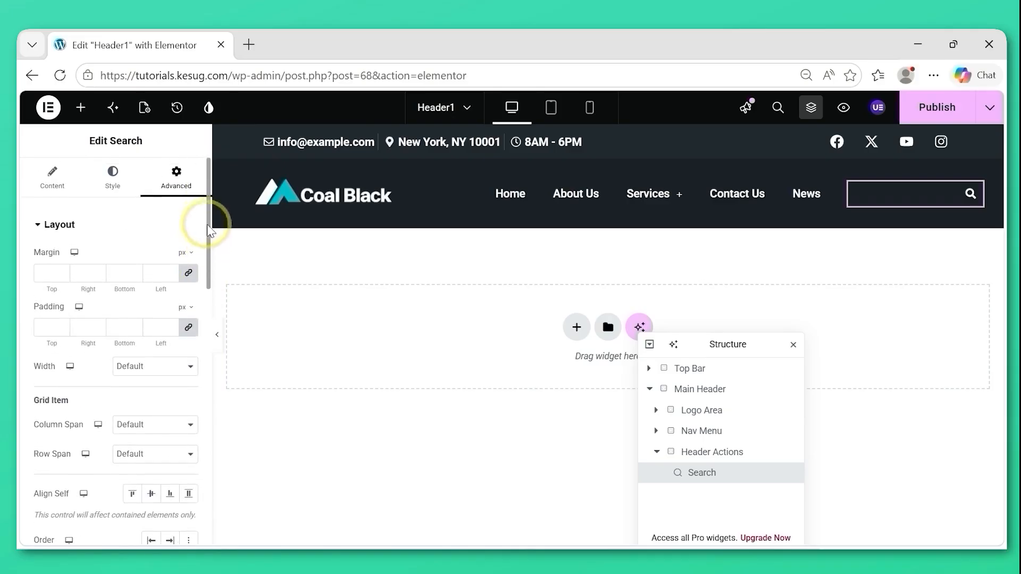
pyautogui.click(87, 227)
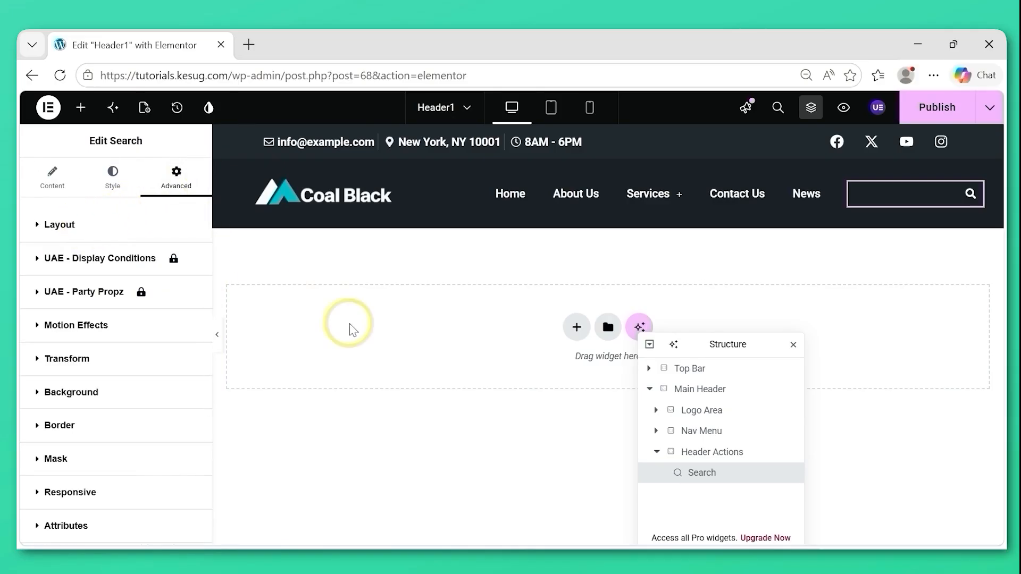
# Add an atomic Button element to the Header Actions container, below the Search widget.
pyautogui.click(721, 458)
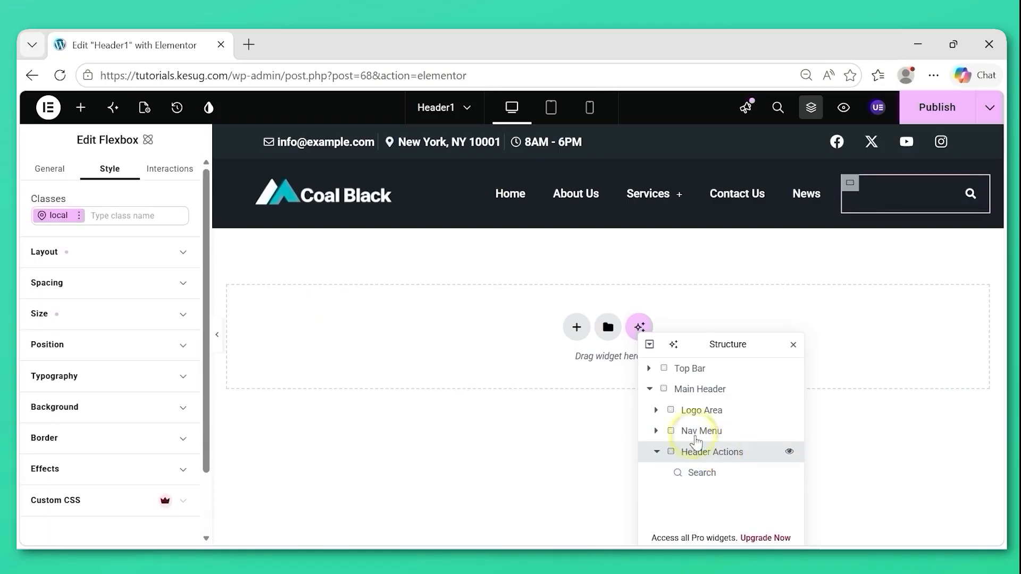
pyautogui.click(81, 109)
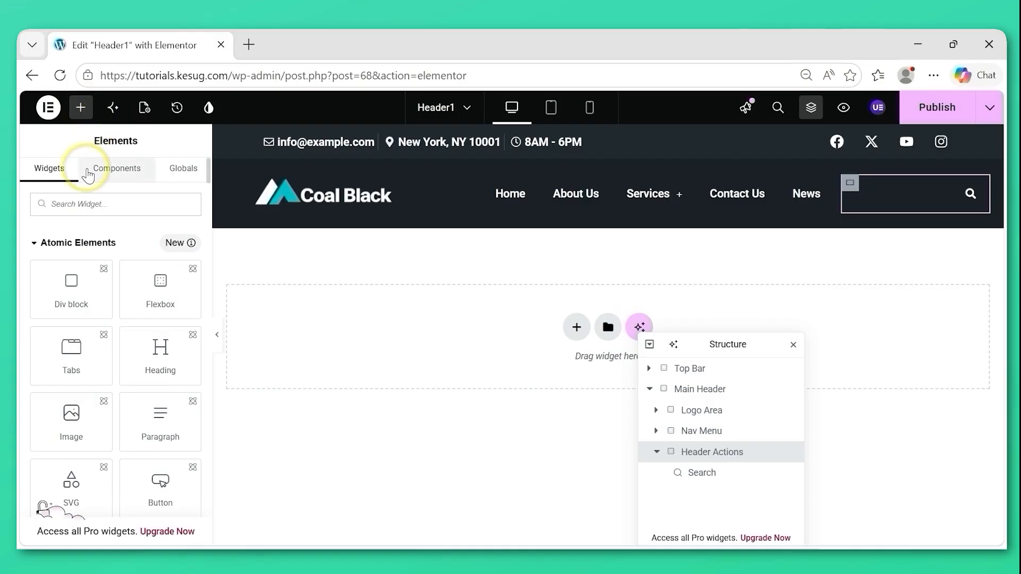
pyautogui.write('button')
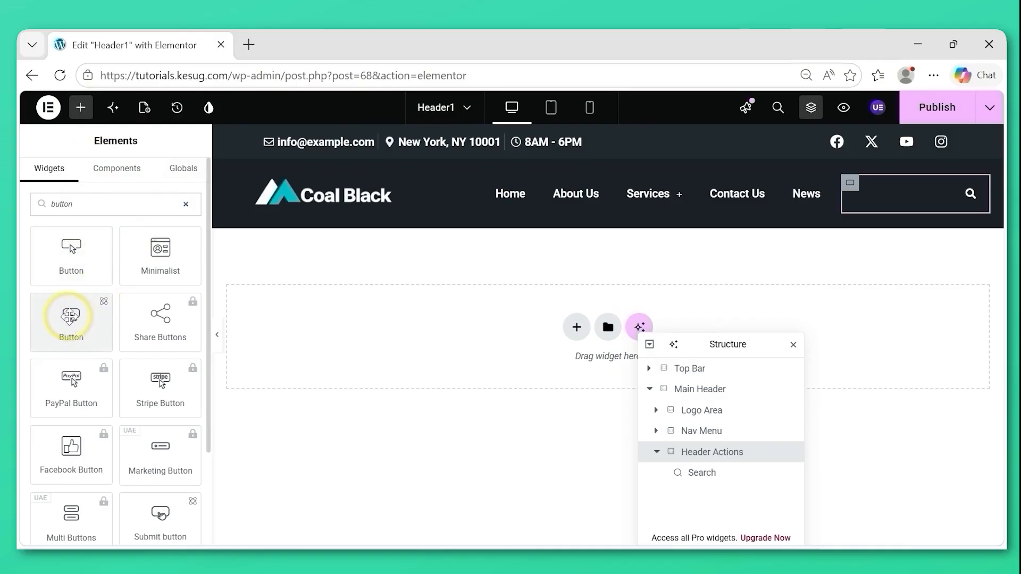
pyautogui.moveTo(70, 316)
pyautogui.mouseDown()
pyautogui.moveTo(103, 326)
pyautogui.moveTo(73, 308)
pyautogui.moveTo(62, 317)
pyautogui.moveTo(52, 307)
pyautogui.moveTo(58, 314)
pyautogui.mouseUp()
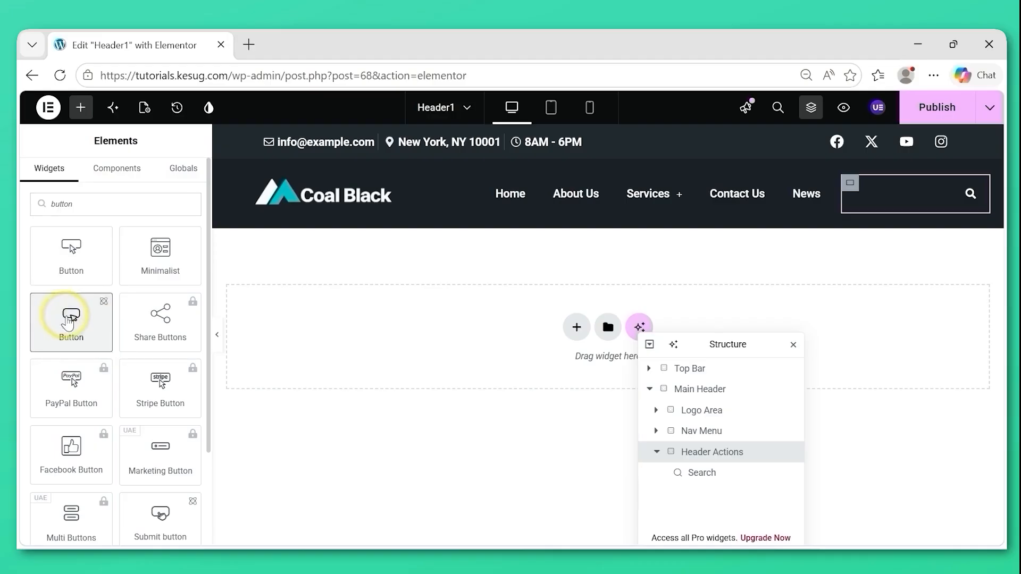
pyautogui.click(68, 322)
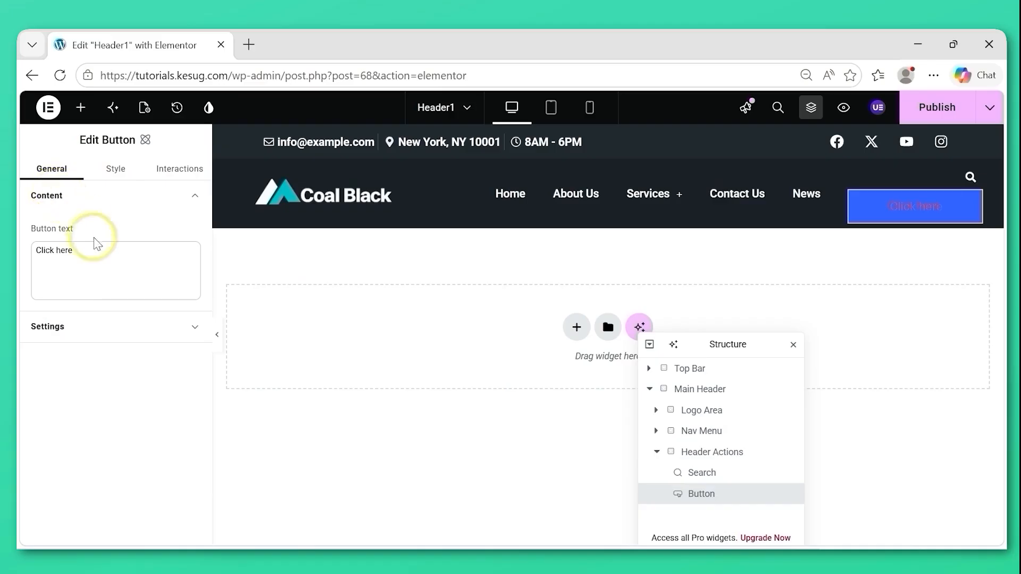
pyautogui.tripleClick(80, 250)
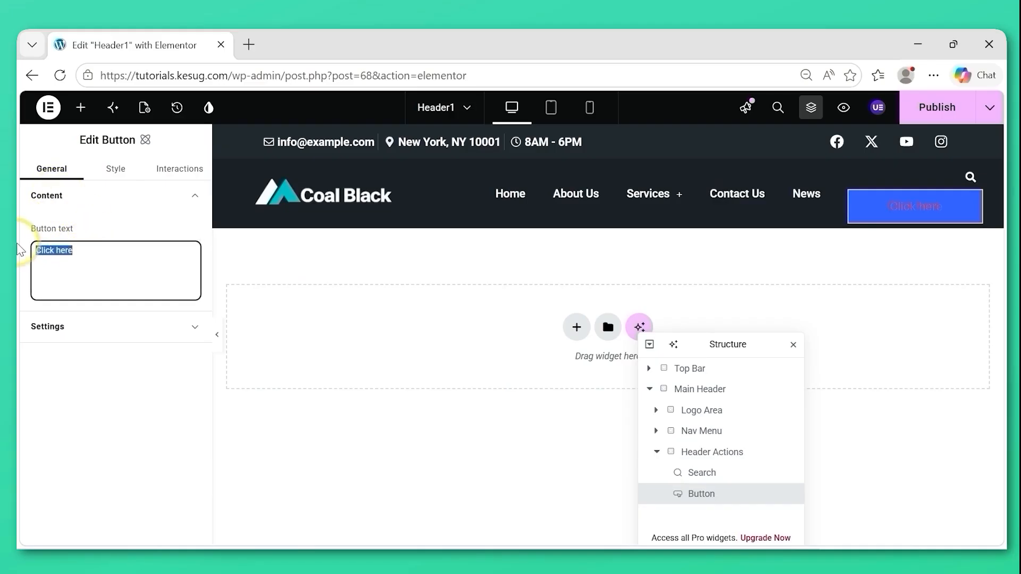
pyautogui.write('Buy Pro')
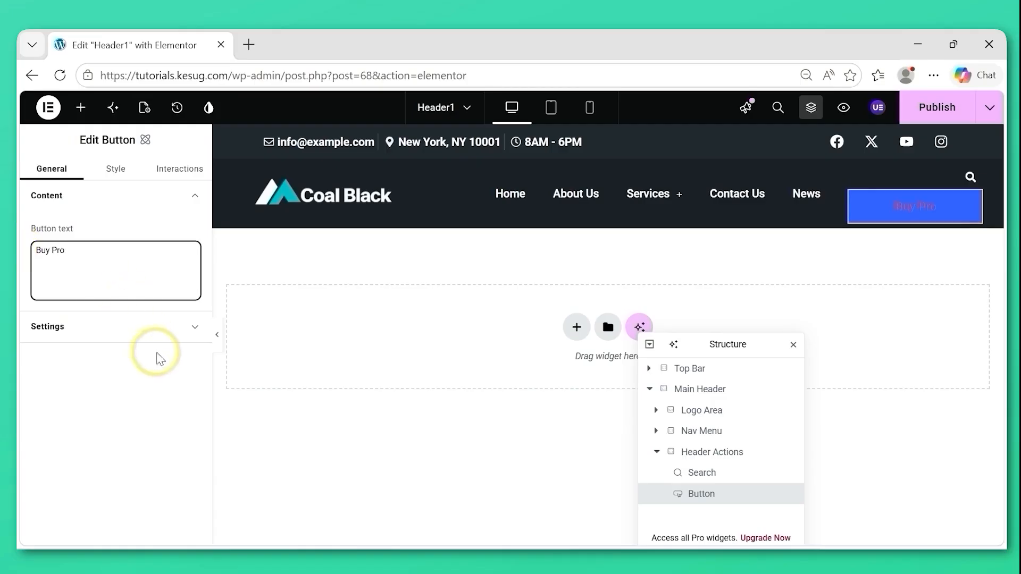
pyautogui.click(165, 329)
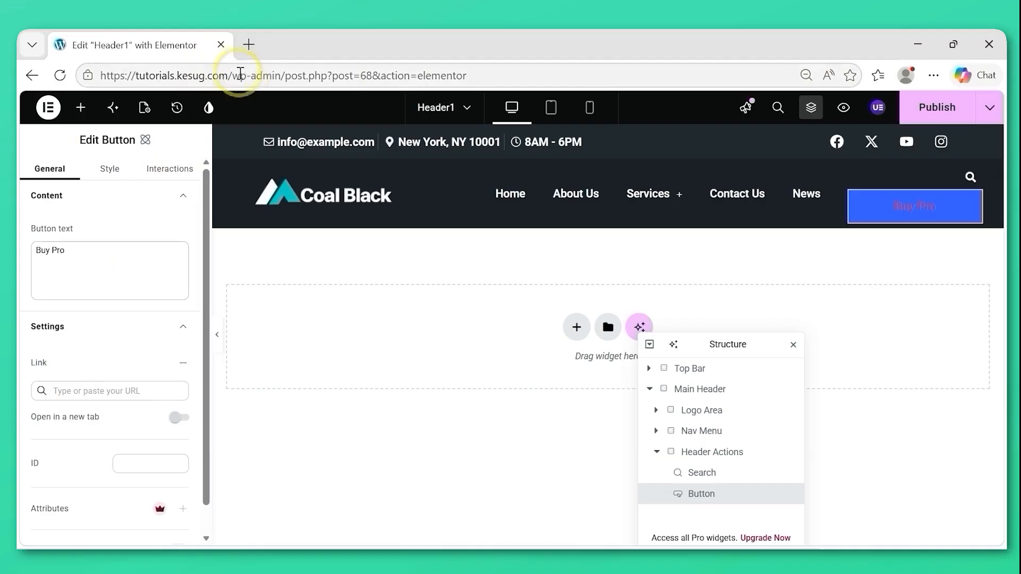
pyautogui.moveTo(232, 71); pyautogui.dragTo(77, 80)
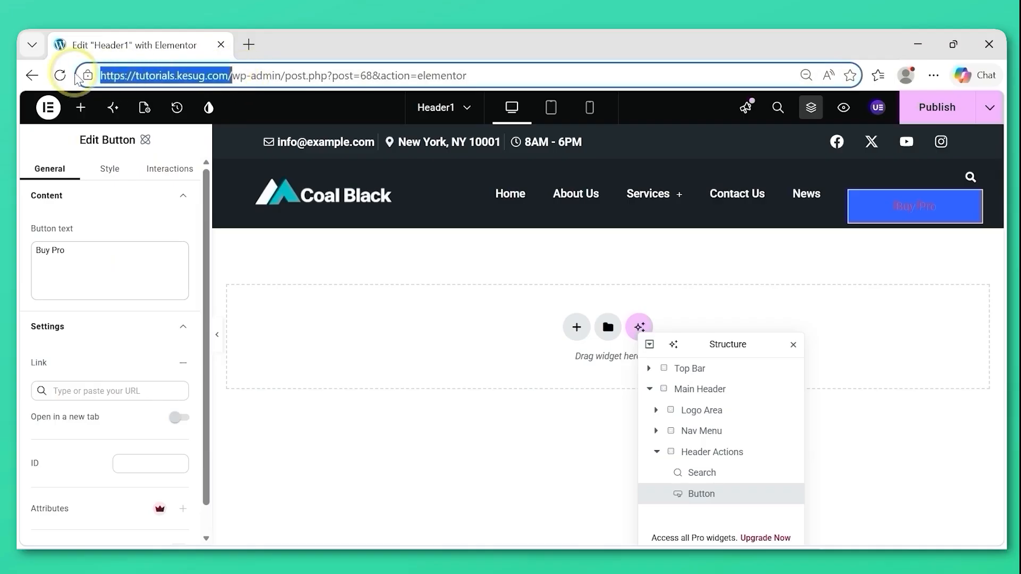
pyautogui.click(95, 391)
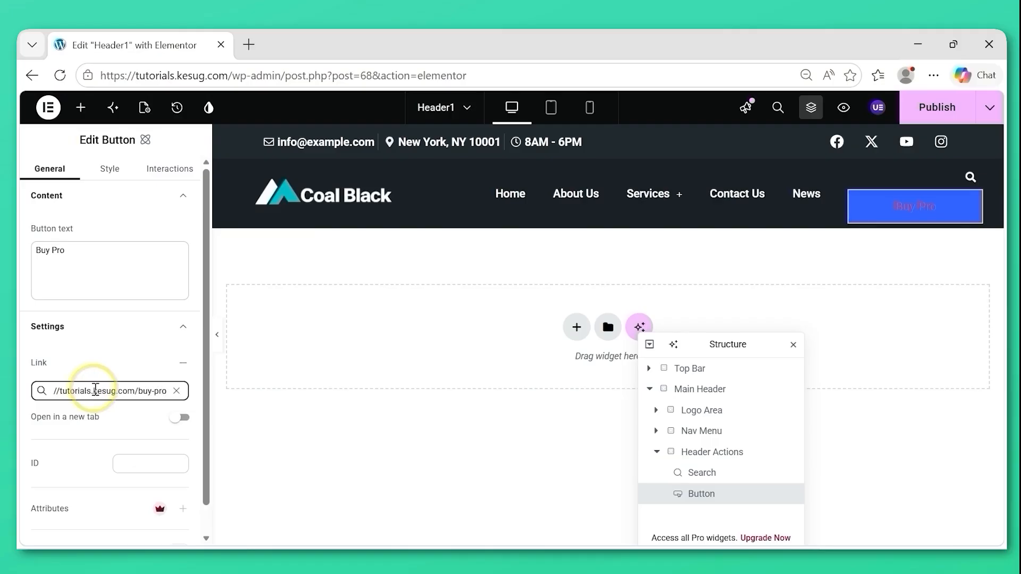
# Set the Buy Pro button's font family to the font-1 variable and its font weight to 500 - Medium.
pyautogui.click(110, 170)
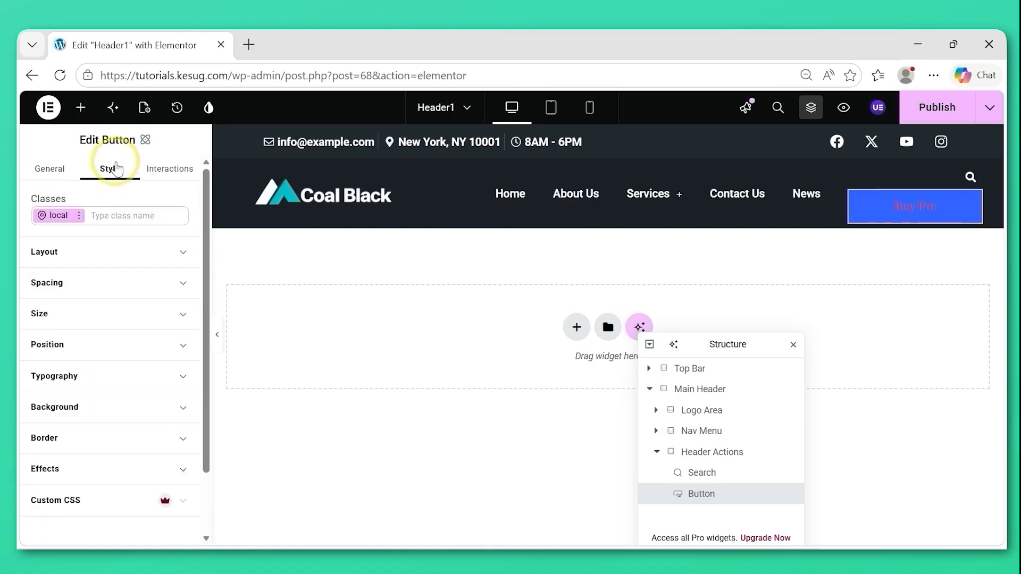
pyautogui.click(175, 377)
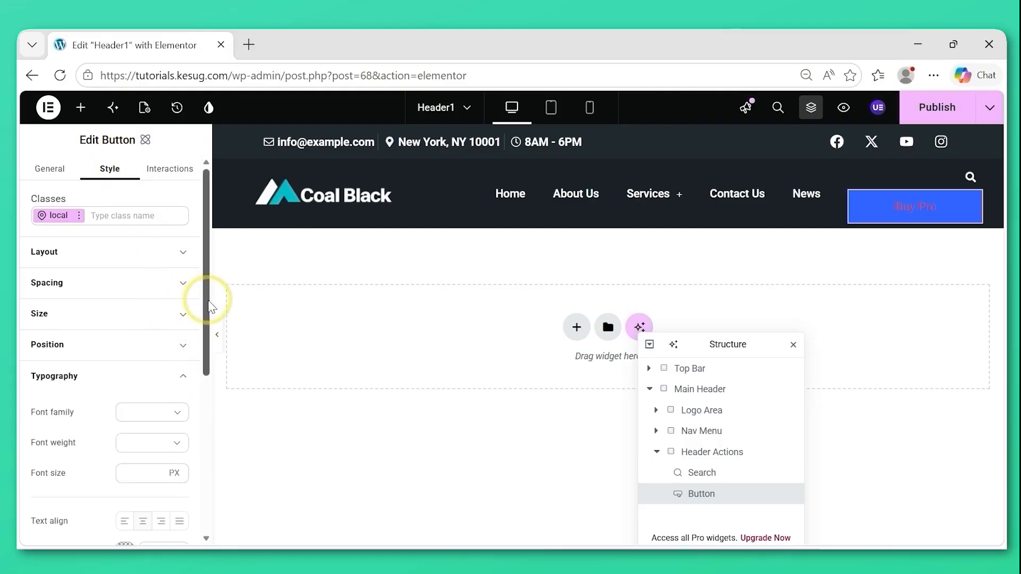
pyautogui.moveTo(206, 302); pyautogui.dragTo(206, 344)
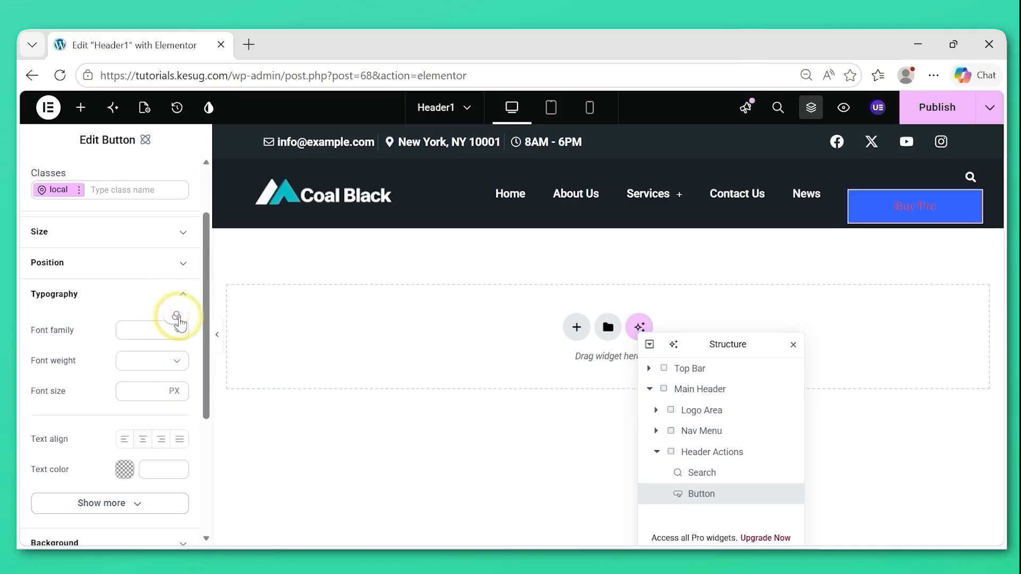
pyautogui.click(176, 317)
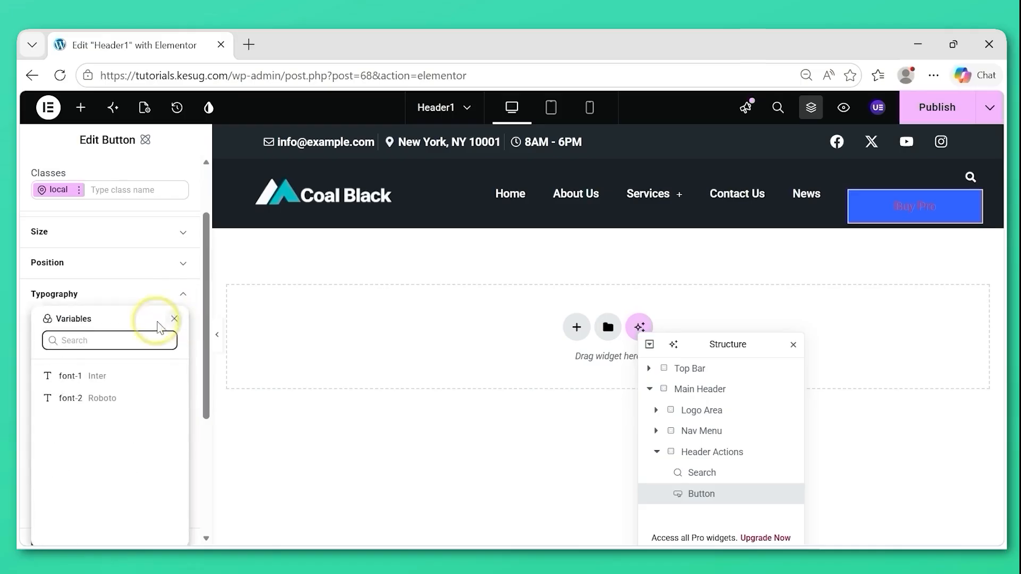
pyautogui.click(100, 378)
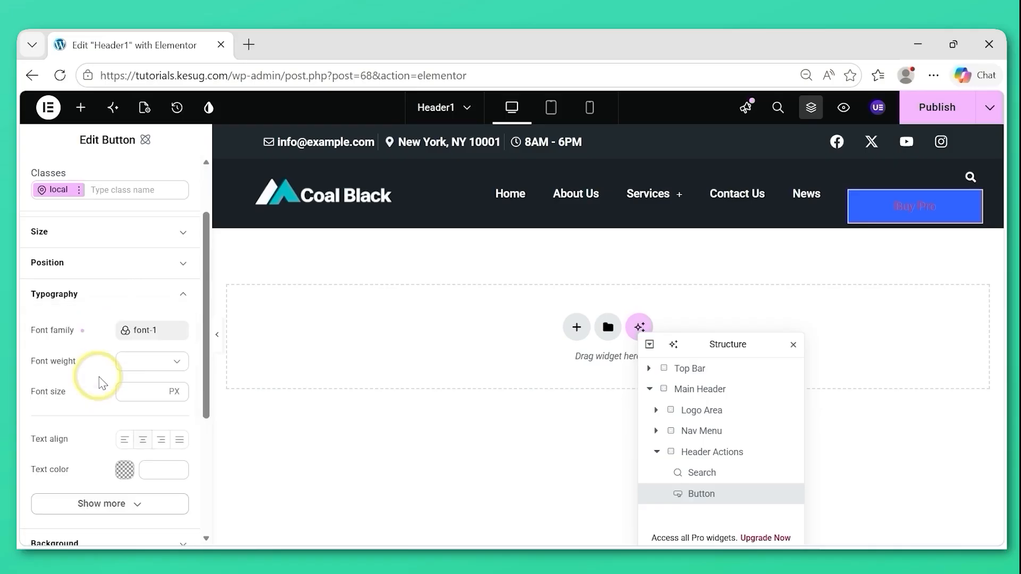
pyautogui.click(172, 364)
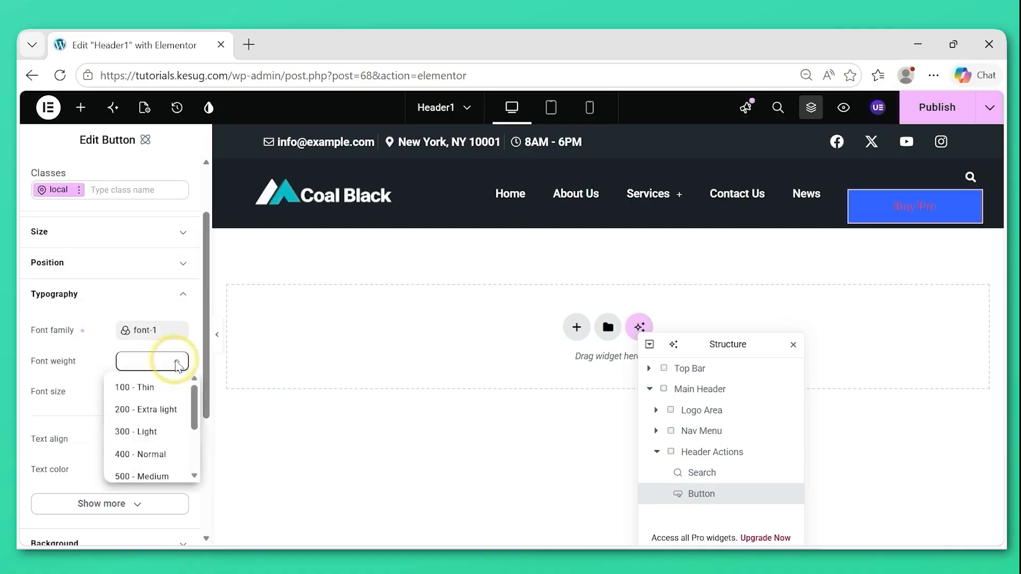
pyautogui.click(149, 477)
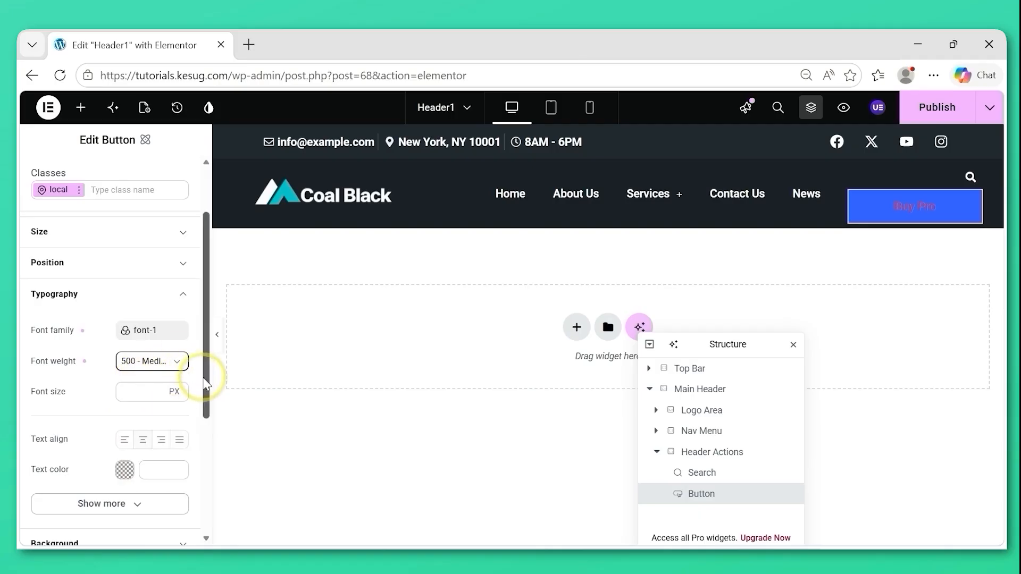
# Set the Buy Pro button's text color to white (#ffffff).
pyautogui.moveTo(207, 389); pyautogui.dragTo(201, 417)
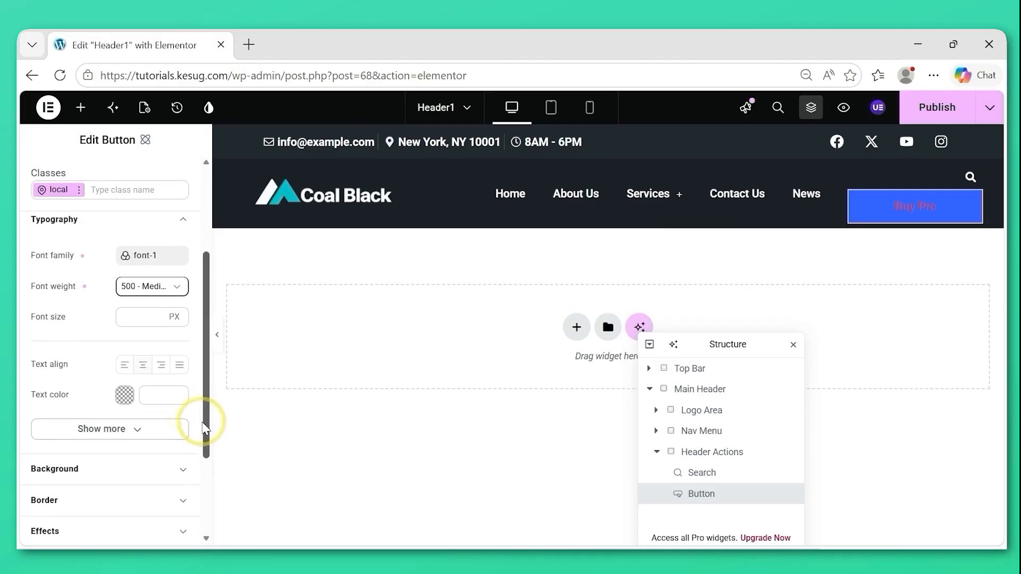
pyautogui.click(126, 397)
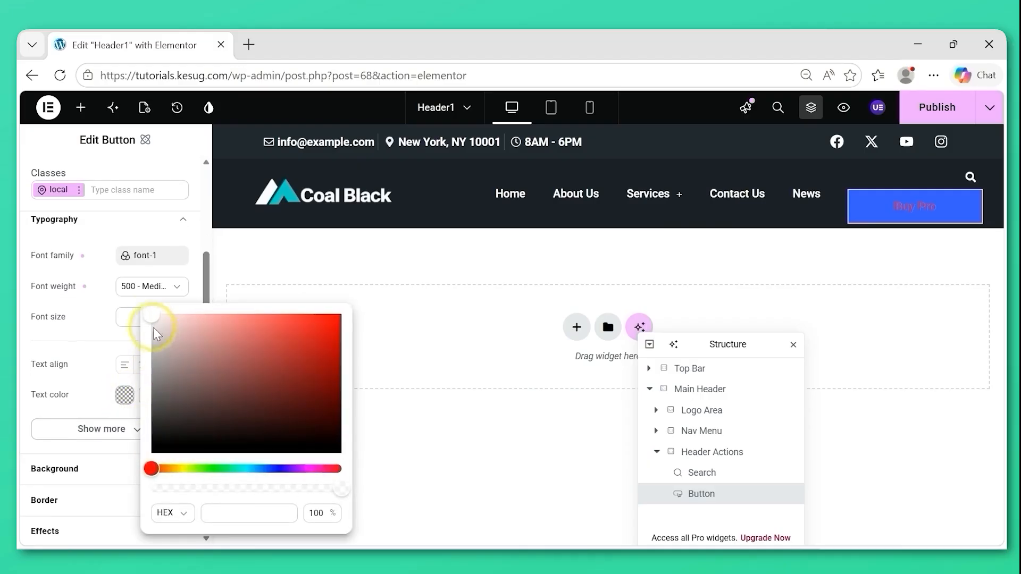
pyautogui.click(152, 316)
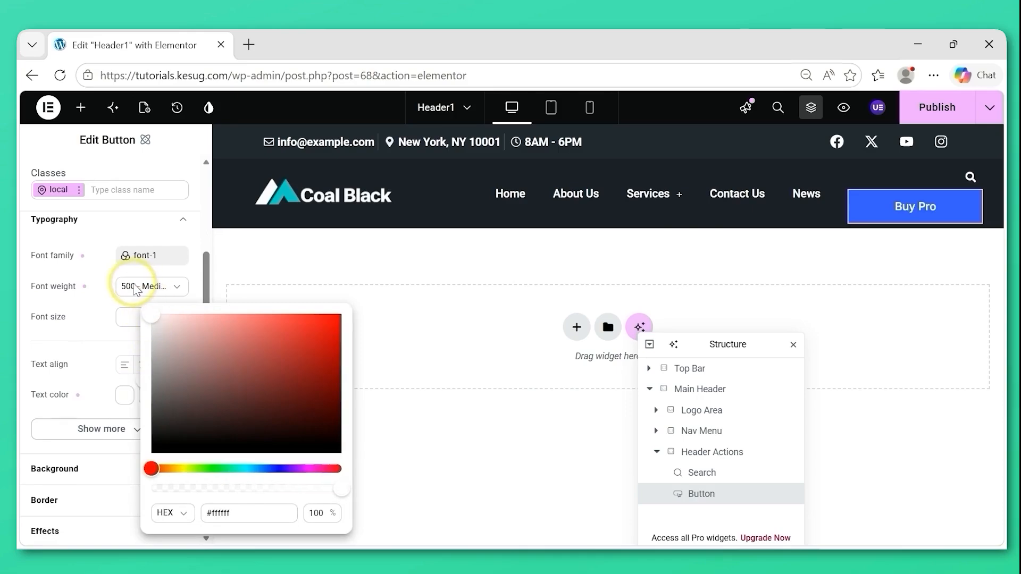
pyautogui.click(30, 413)
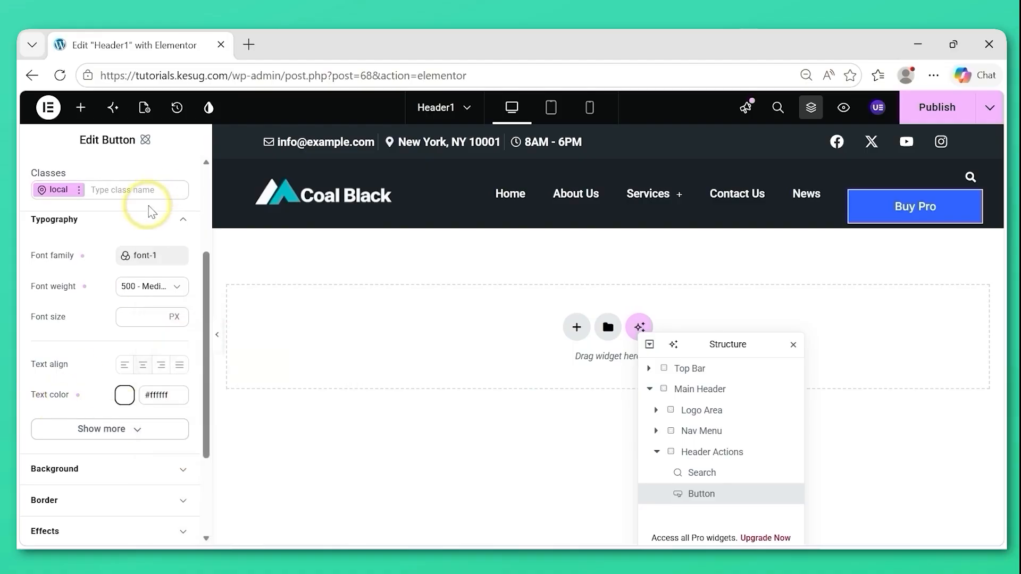
pyautogui.click(134, 220)
# Apply the cta-button color variable as the Buy Pro button's background color.
pyautogui.scroll(1, 142, 214)
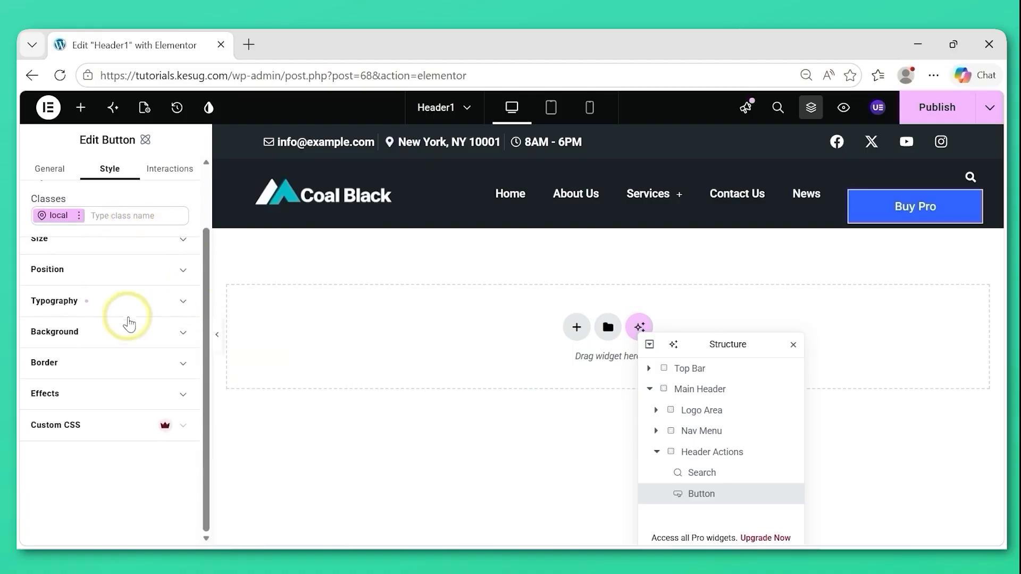
pyautogui.click(130, 334)
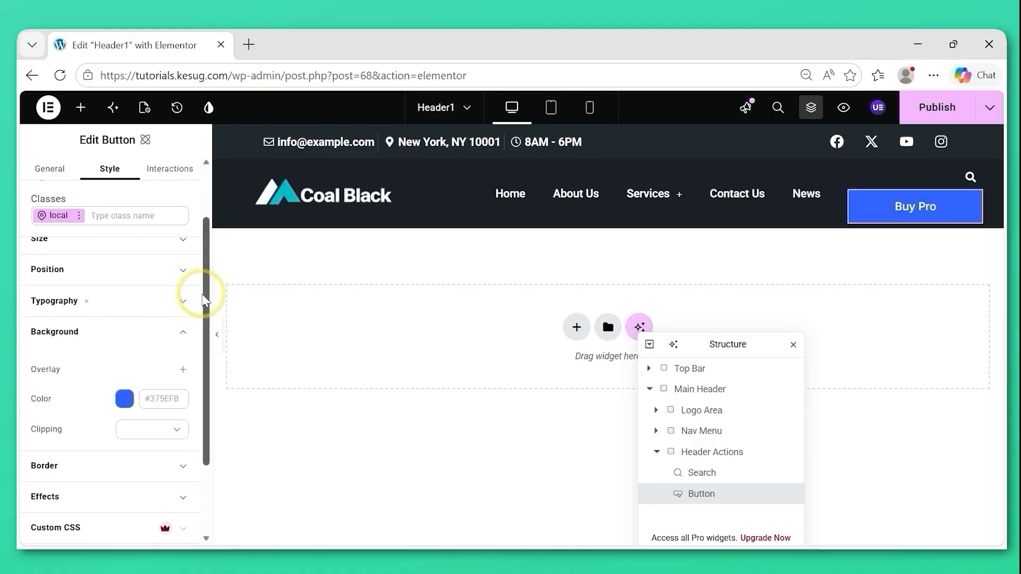
pyautogui.moveTo(204, 305); pyautogui.dragTo(204, 352)
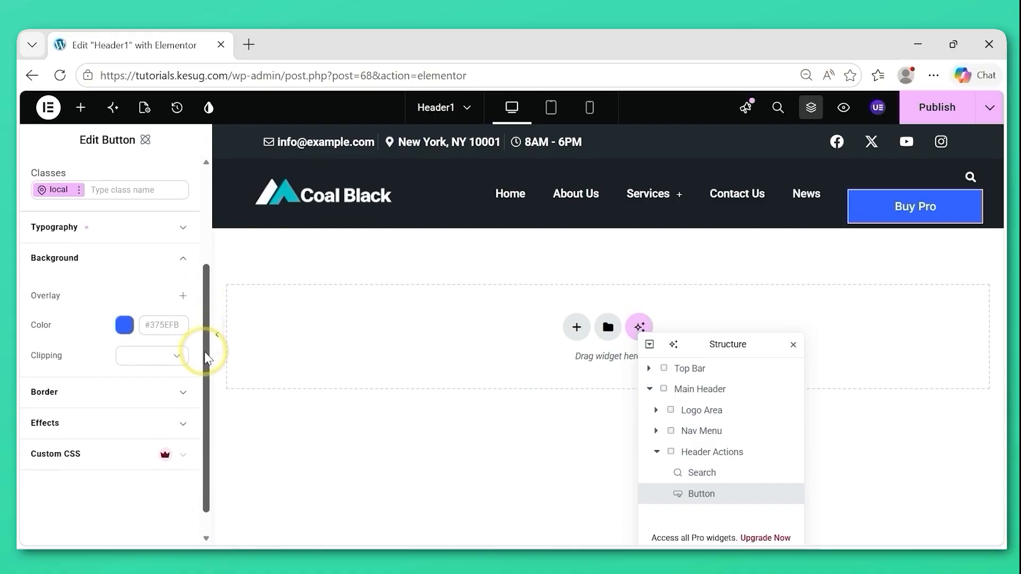
pyautogui.moveTo(150, 326)
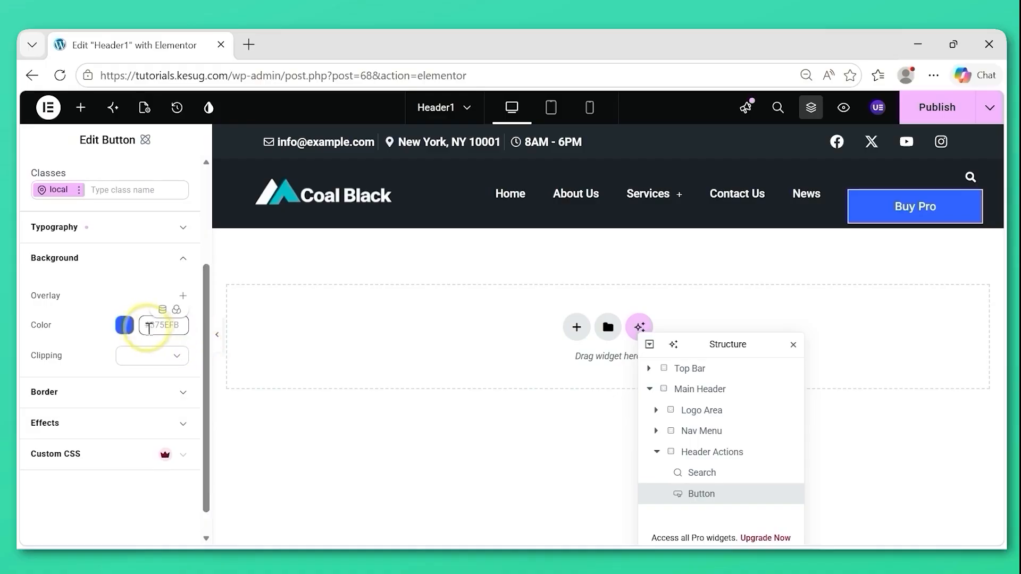
pyautogui.click(176, 311)
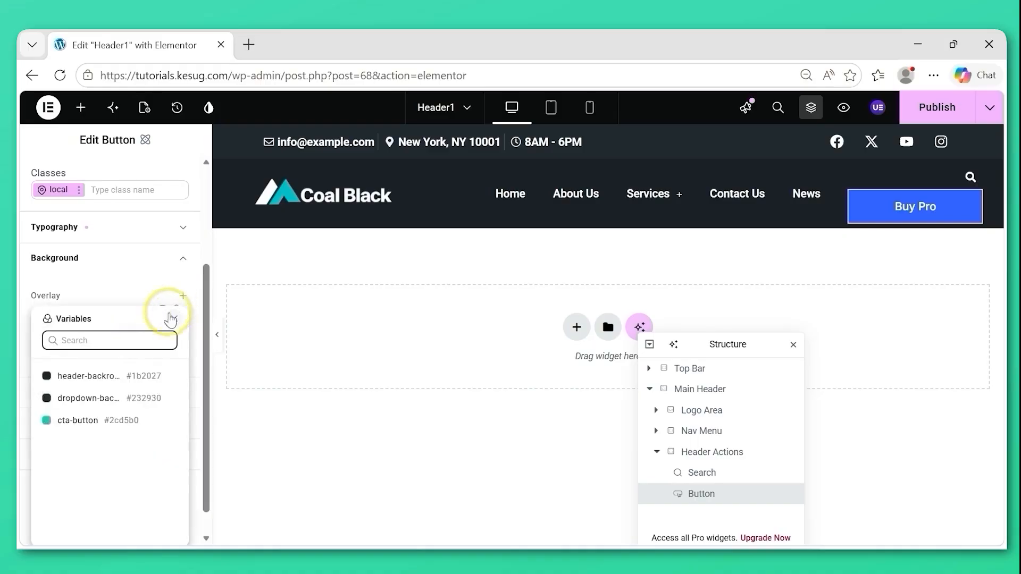
pyautogui.click(78, 420)
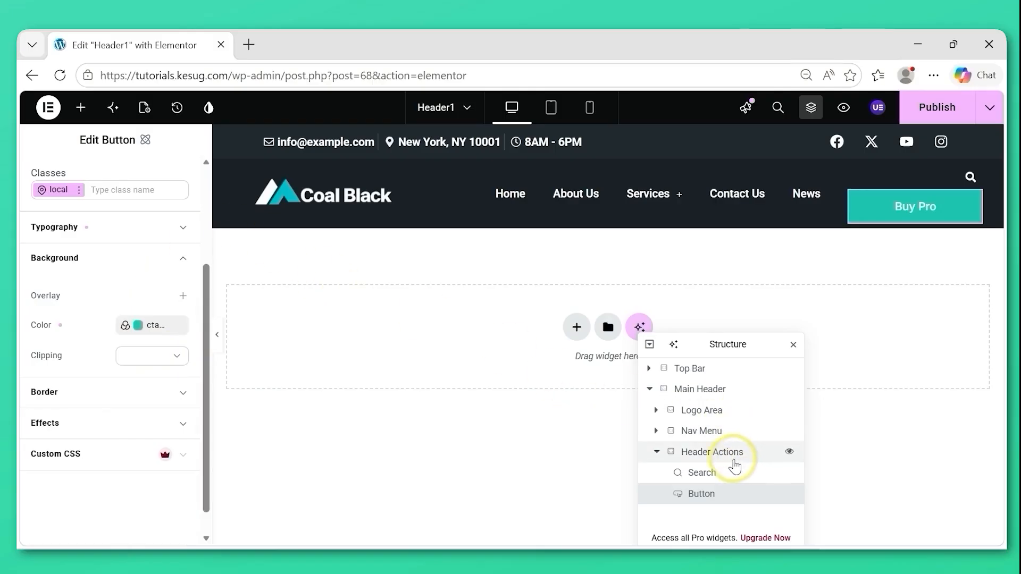
# Set the Header Actions container's direction to row, with justify content and align items both centered.
pyautogui.click(704, 458)
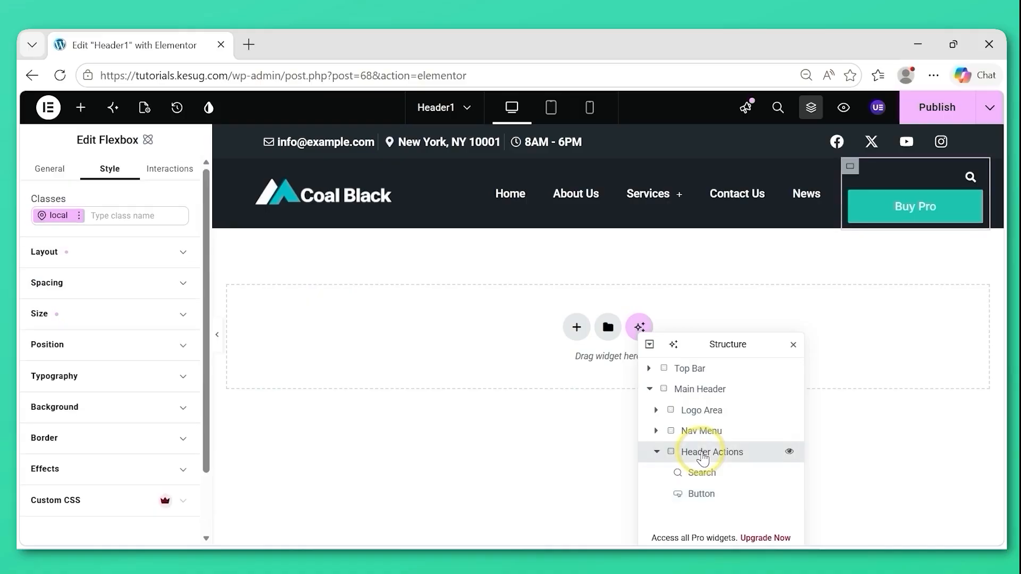
pyautogui.click(182, 257)
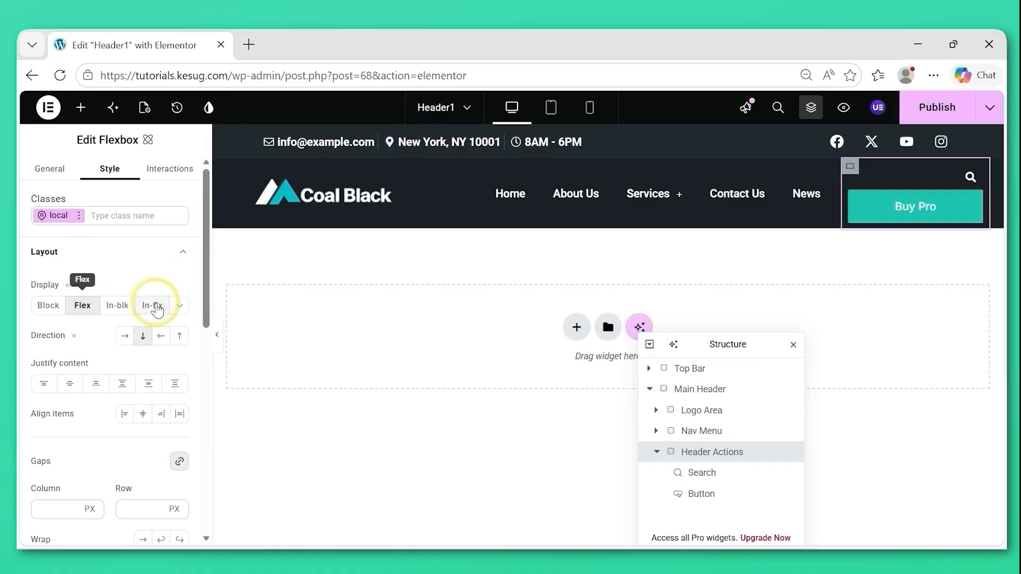
pyautogui.click(125, 337)
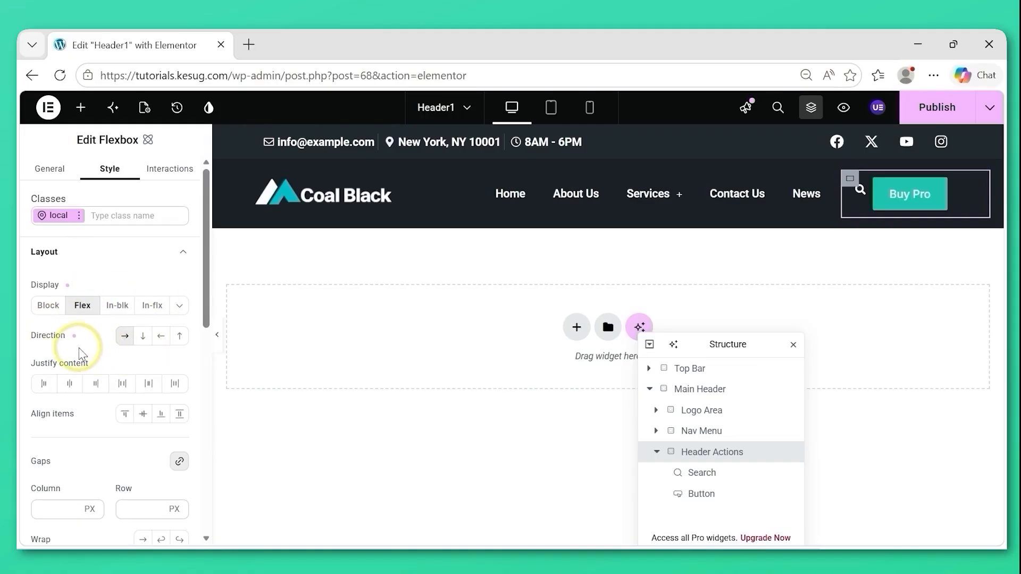
pyautogui.click(71, 384)
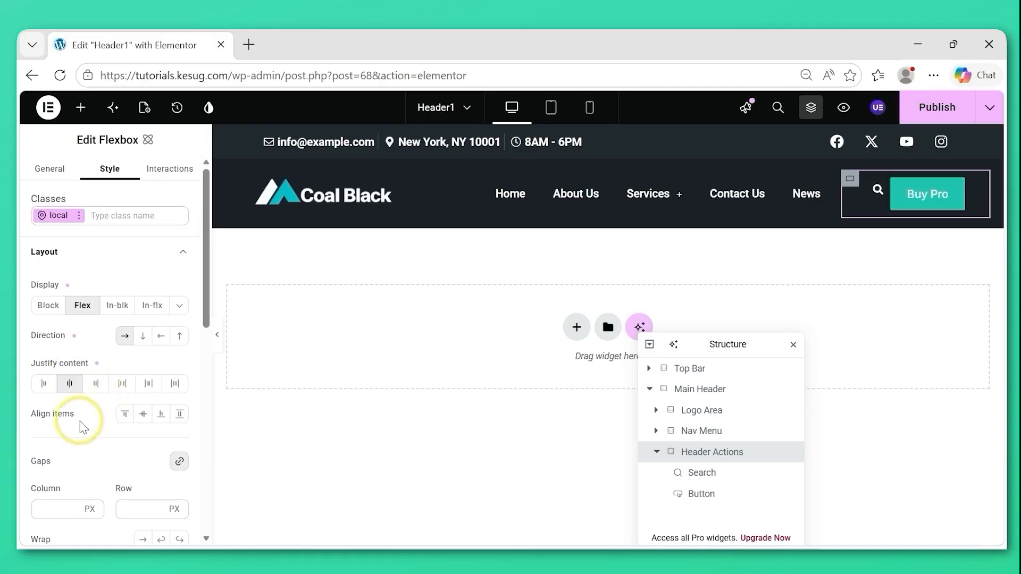
pyautogui.click(143, 416)
# Unlink the Header Actions container's gaps and set the column gap to 20 px.
pyautogui.moveTo(207, 282); pyautogui.dragTo(207, 328)
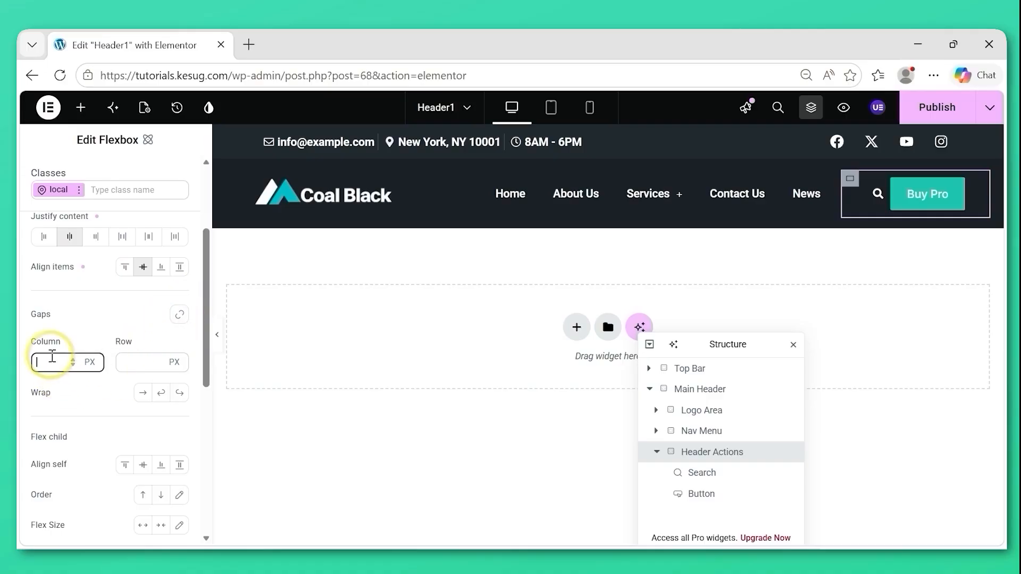
pyautogui.write('20')
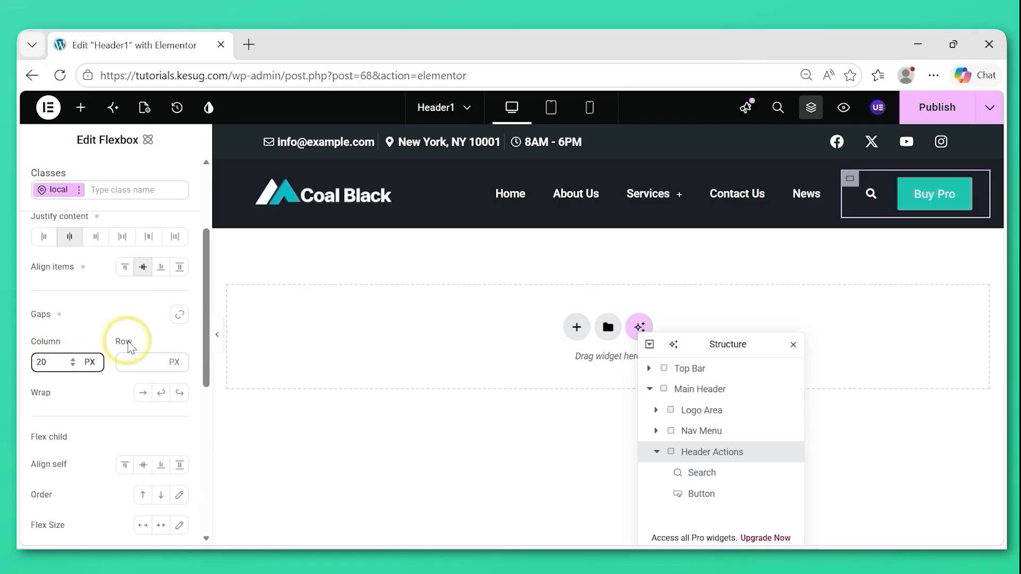
pyautogui.moveTo(205, 344); pyautogui.dragTo(205, 373)
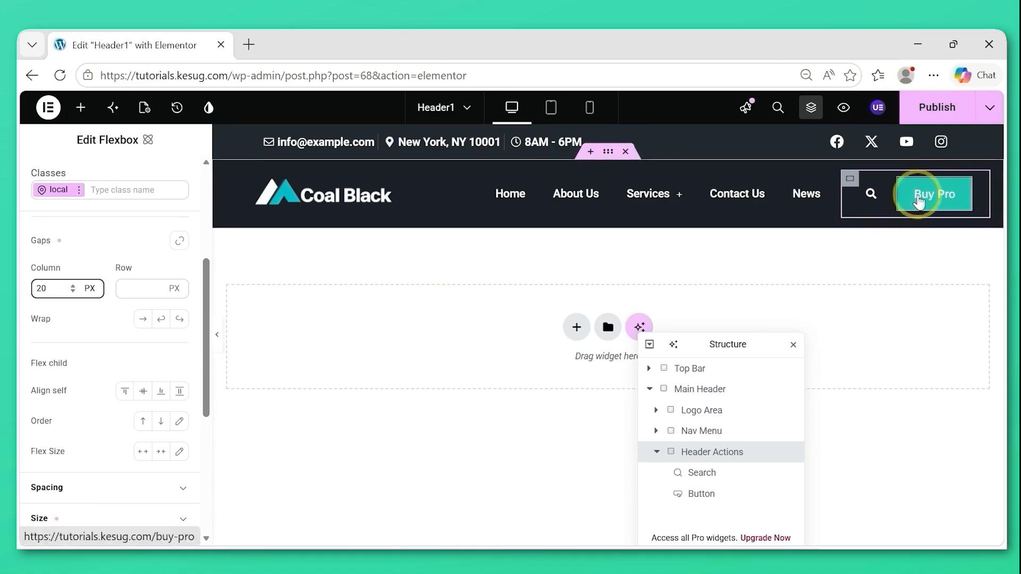
# Create a Fade In interaction triggered on page load for the Buy Pro button.
pyautogui.click(698, 495)
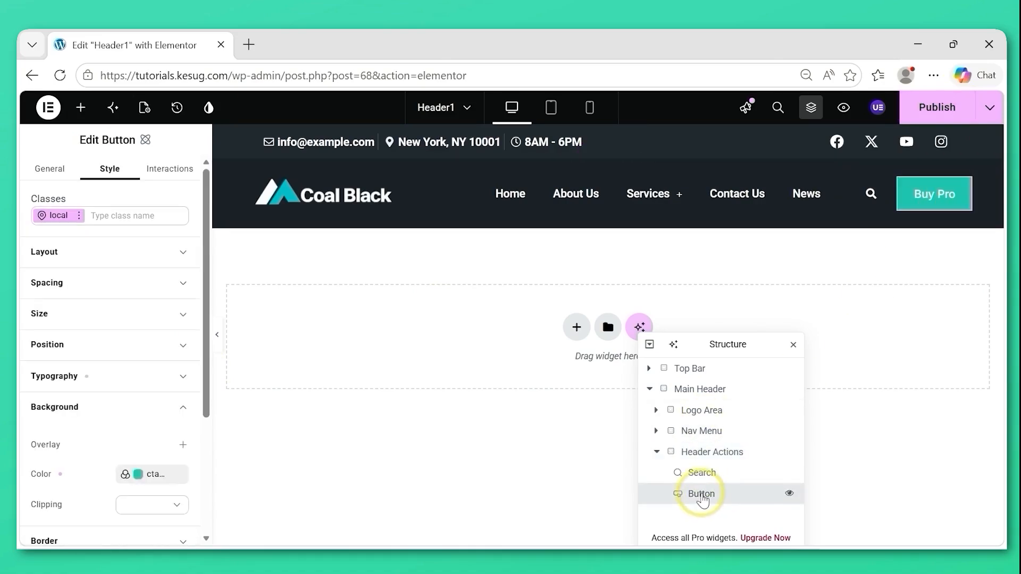
pyautogui.click(90, 409)
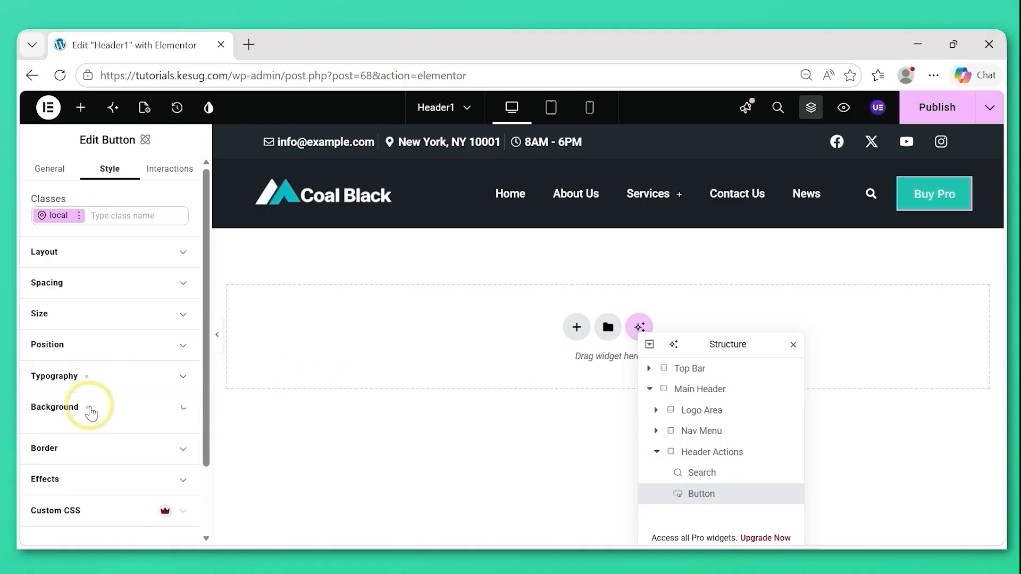
pyautogui.scroll(-2, 101, 293)
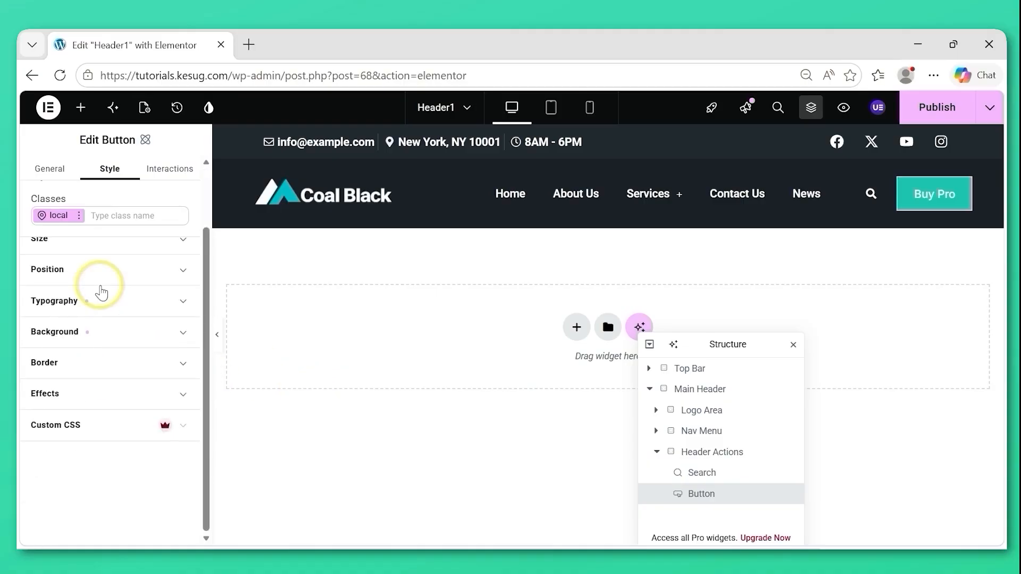
pyautogui.click(170, 175)
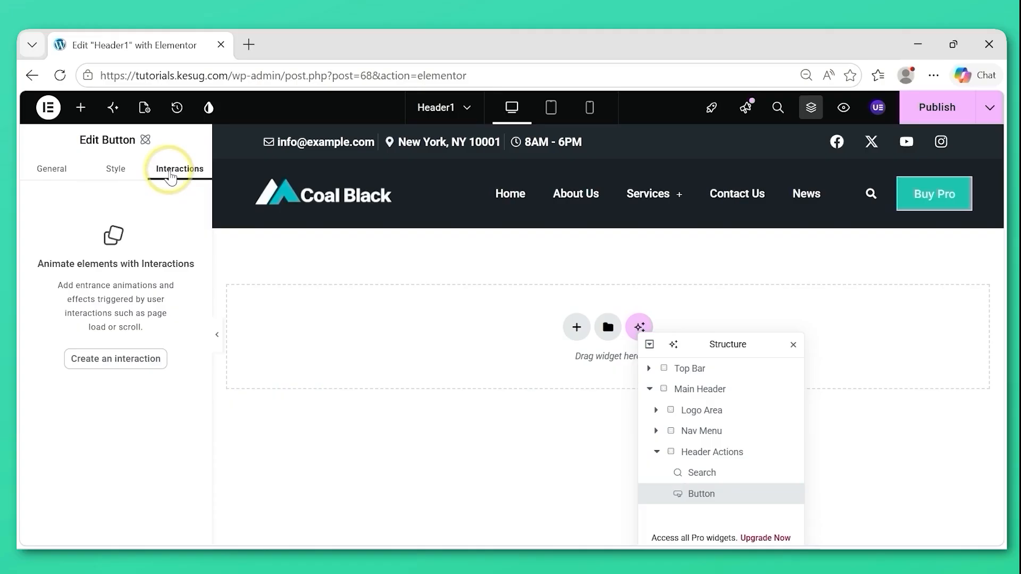
pyautogui.click(122, 363)
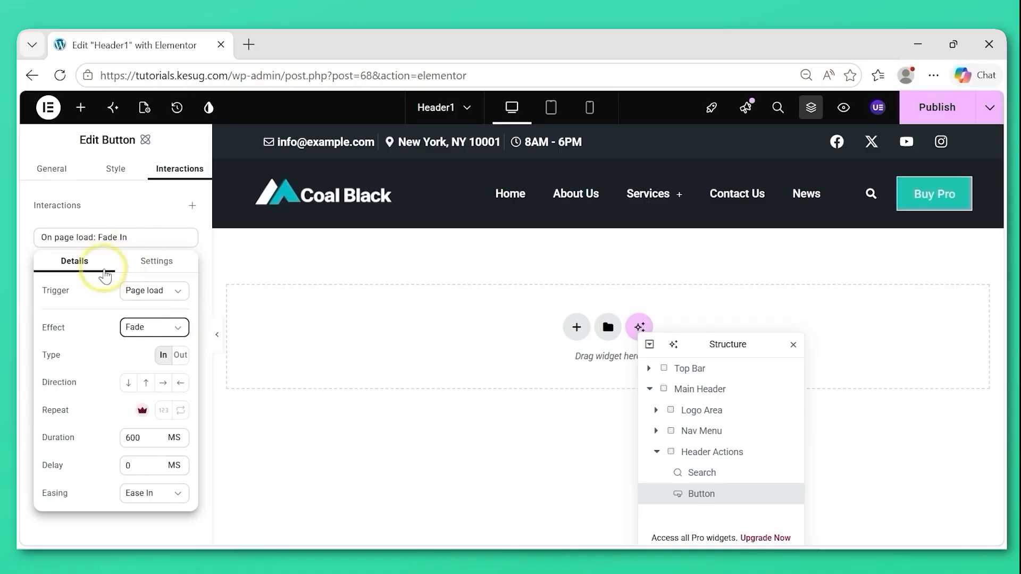
pyautogui.click(179, 291)
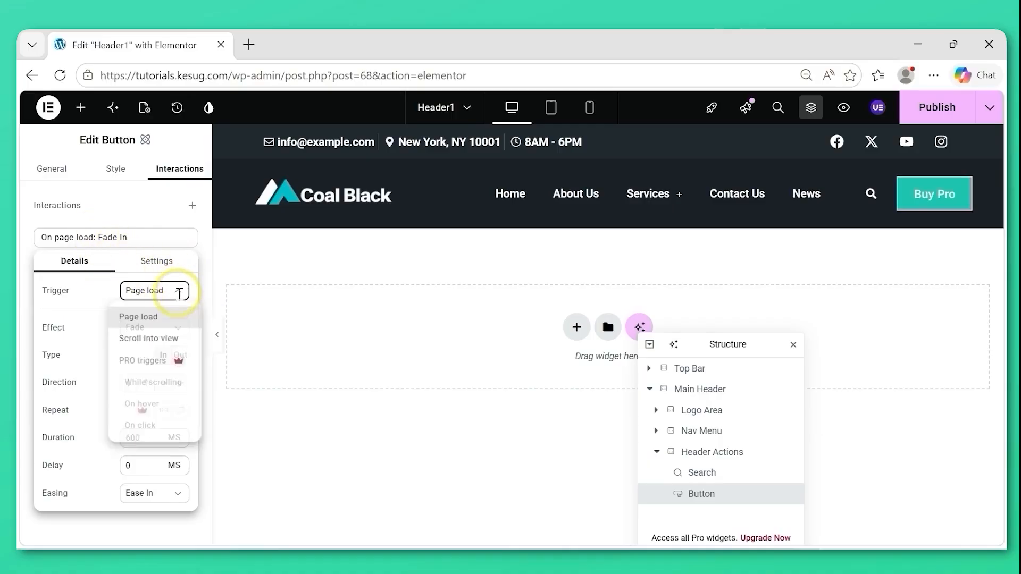
pyautogui.click(142, 317)
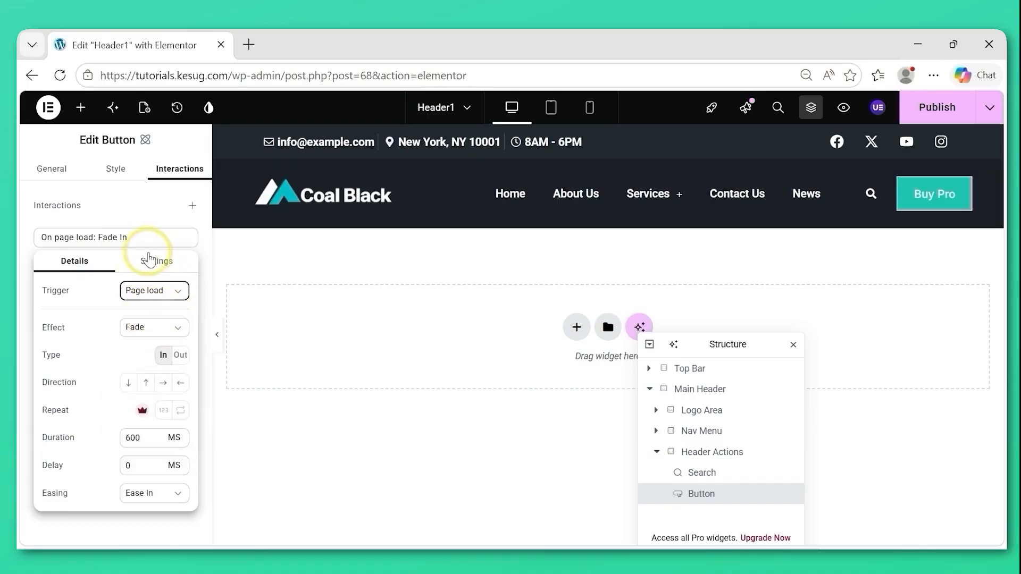
pyautogui.click(28, 252)
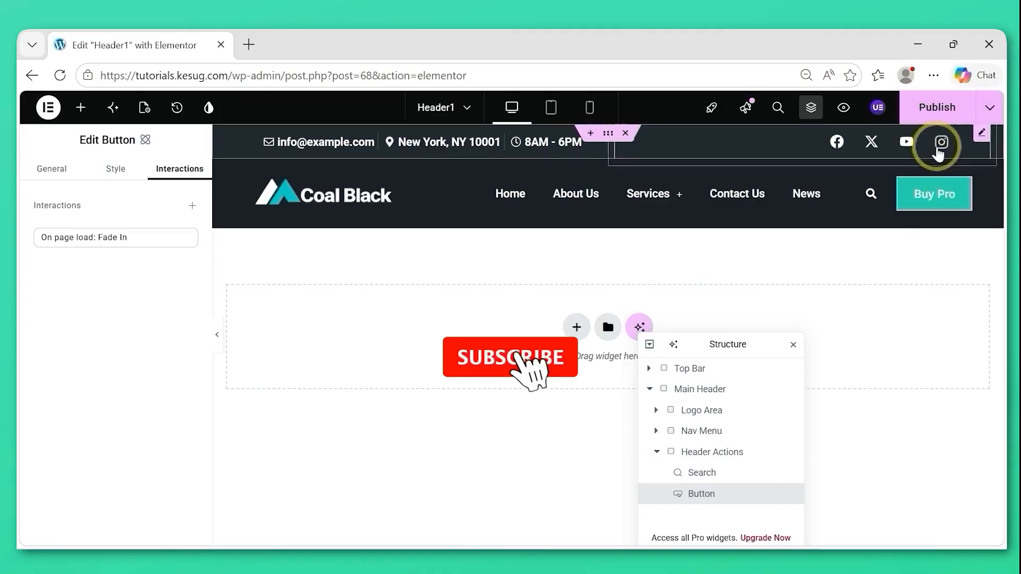
# Publish the Header1 template, preview it in a new browser tab and reload the preview.
pyautogui.click(929, 116)
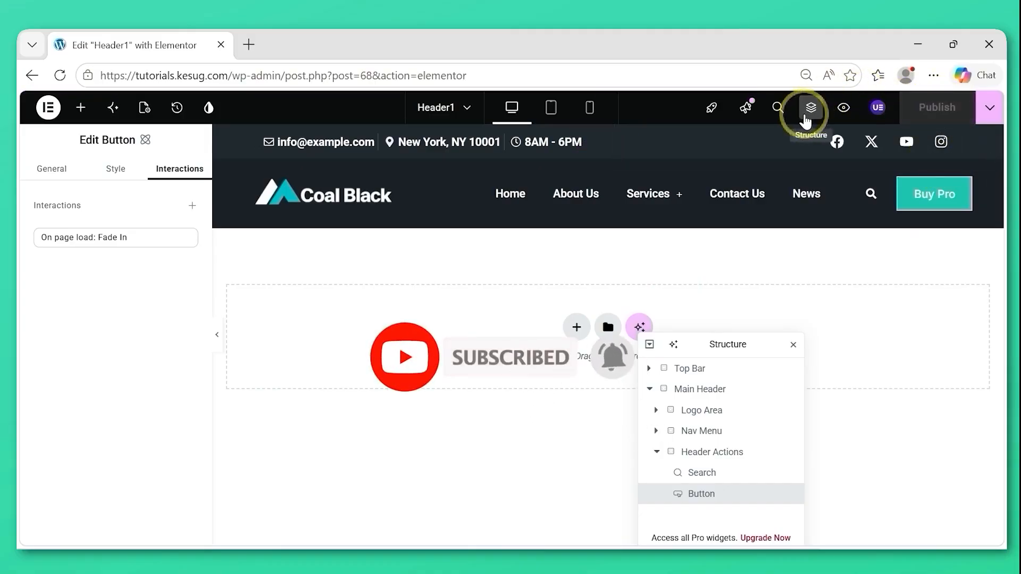
pyautogui.click(844, 109)
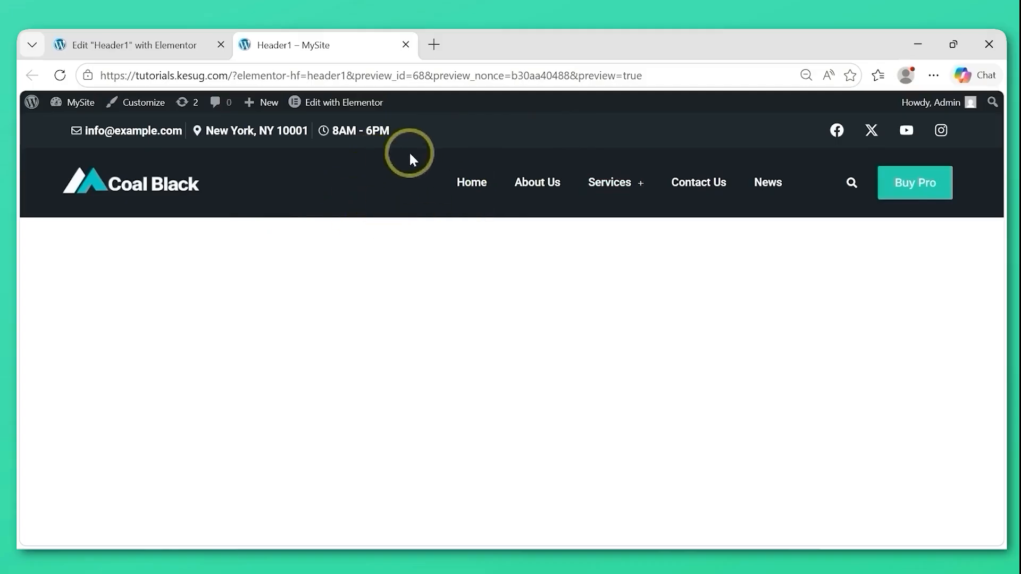
pyautogui.click(59, 75)
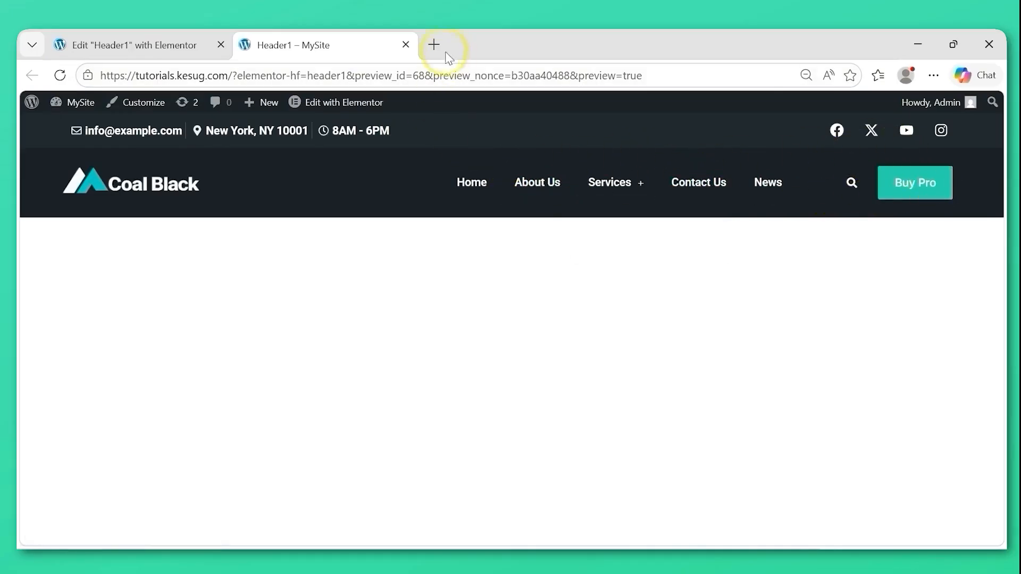
# Close the header preview and duplicate the Main Header container in the Header1 template.
pyautogui.click(406, 44)
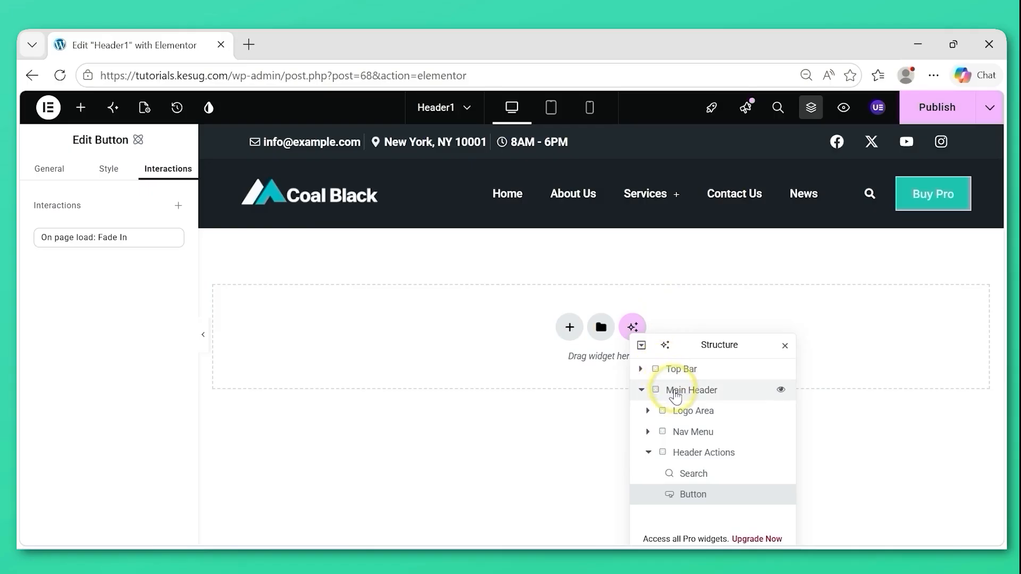
pyautogui.click(695, 393)
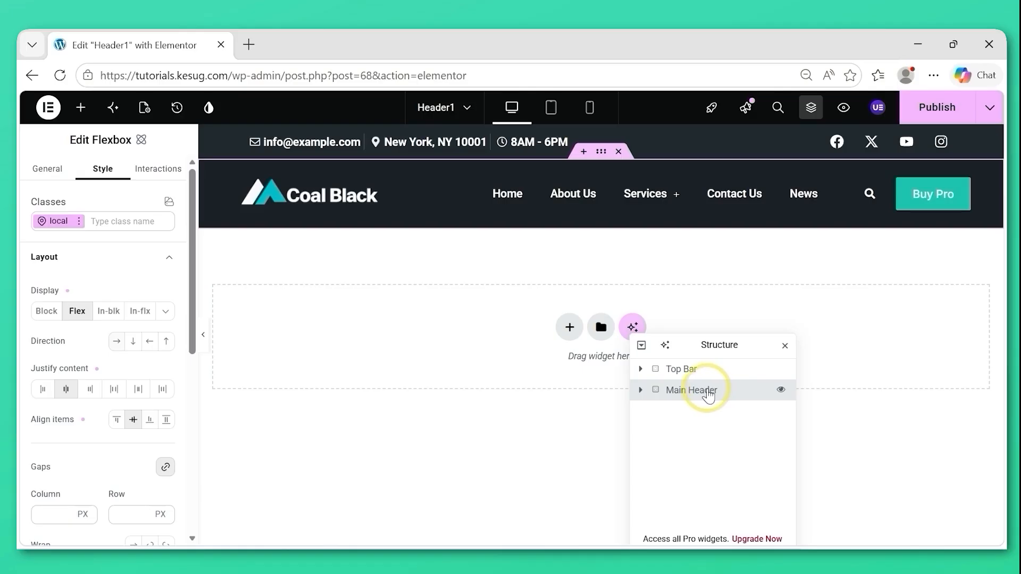
pyautogui.rightClick(708, 393)
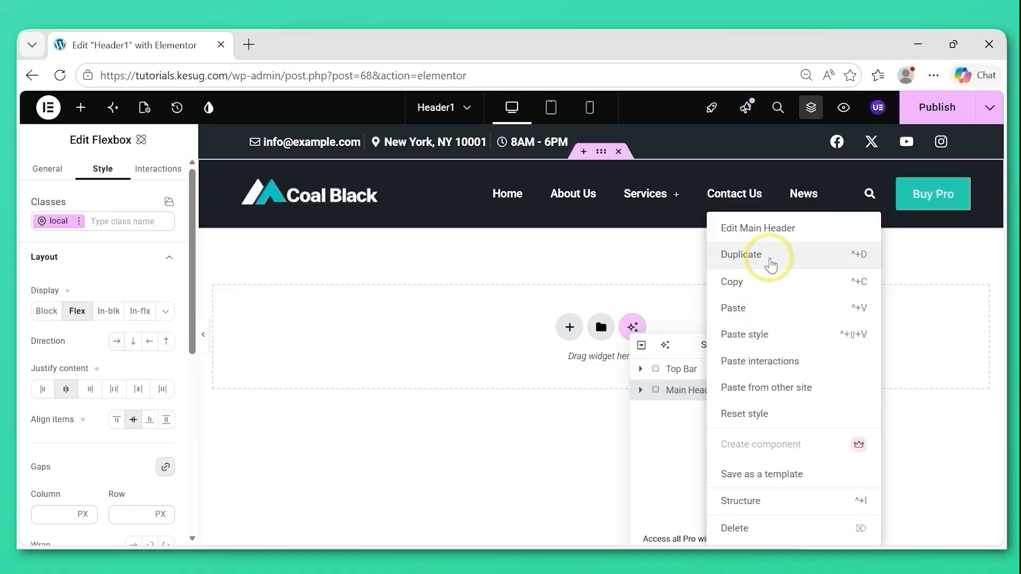
pyautogui.click(773, 264)
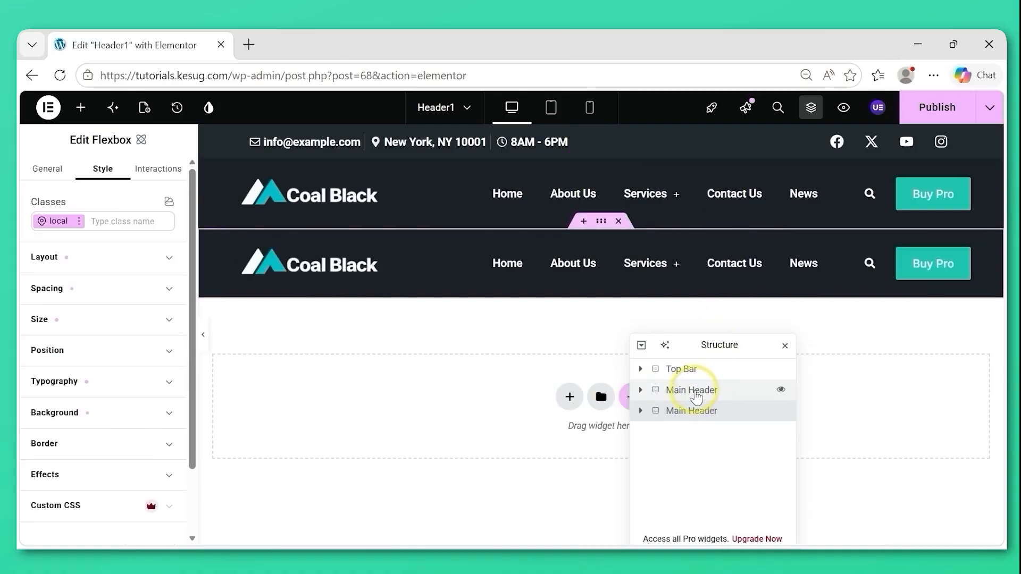
# Rename the original Main Header container as Desktop Header and its duplicate as Mobile Header.
pyautogui.doubleClick(694, 393)
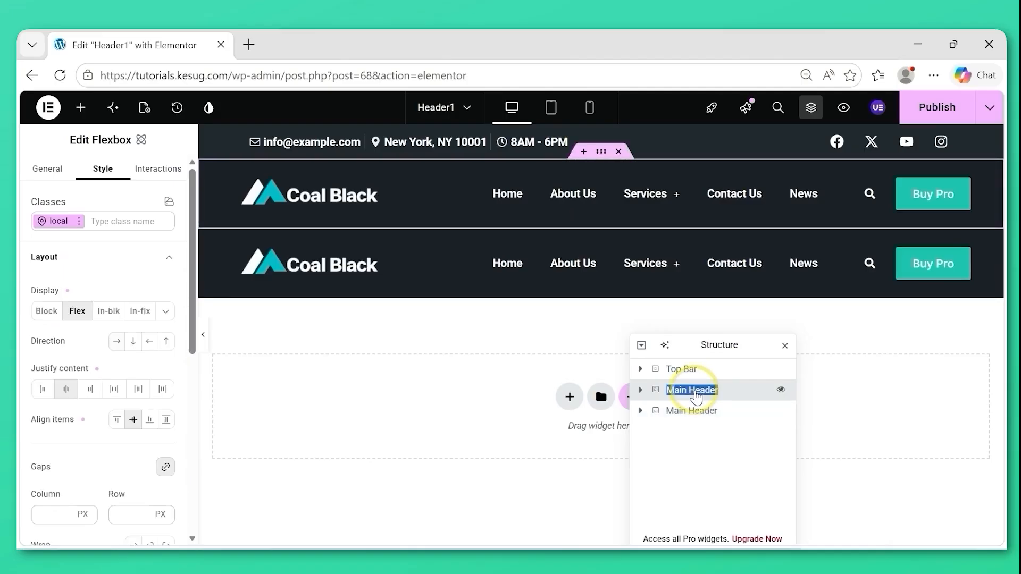
pyautogui.click(690, 393)
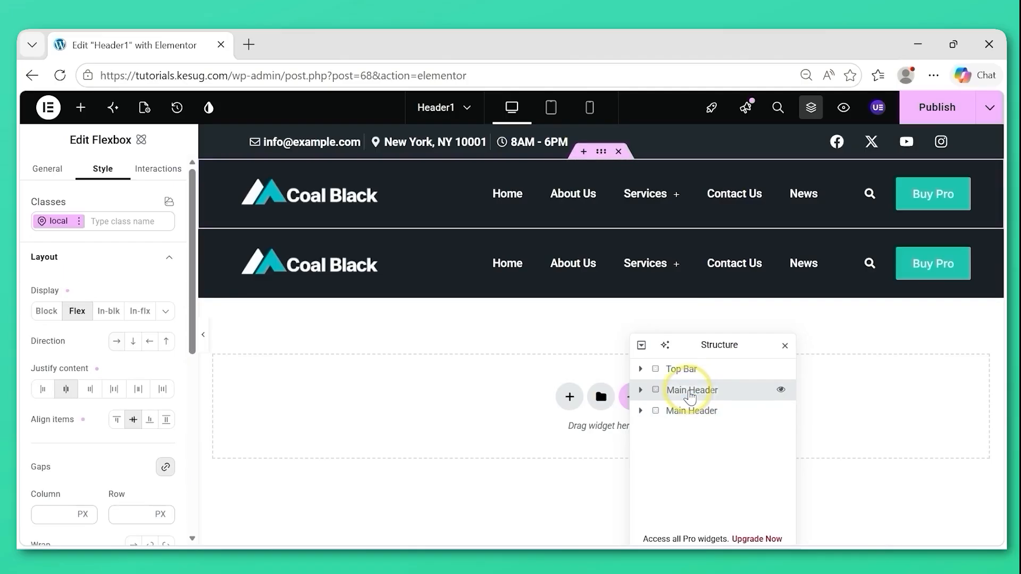
pyautogui.press('BackSpace')
pyautogui.press('BackSpace')
pyautogui.write('D')
pyautogui.doubleClick(693, 412)
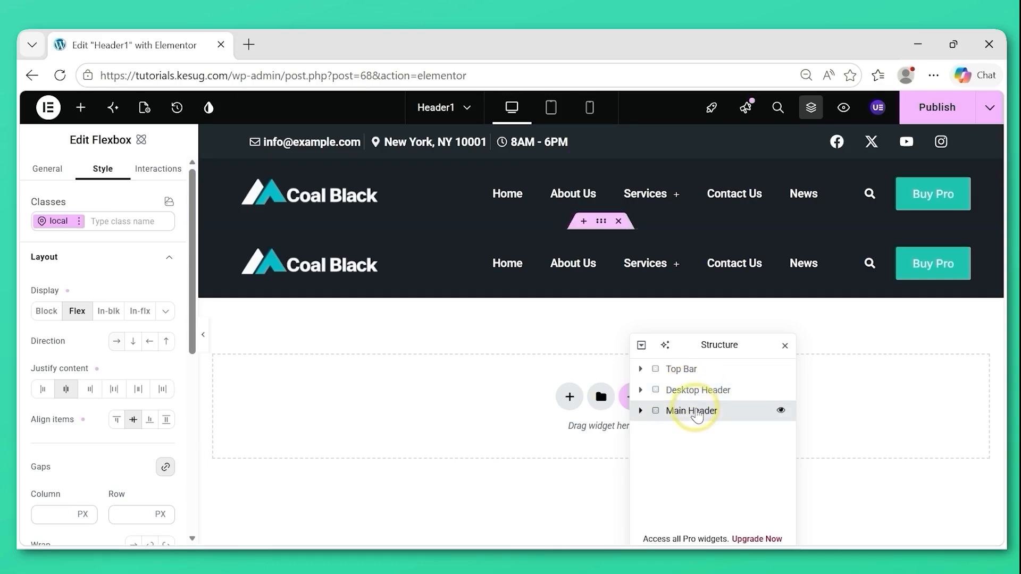
pyautogui.click(690, 415)
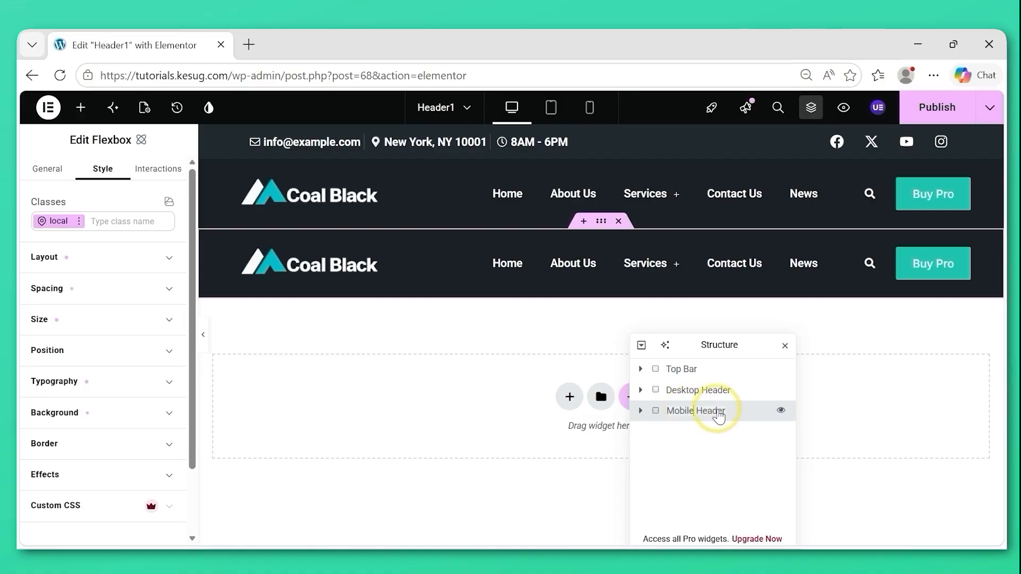
pyautogui.click(725, 432)
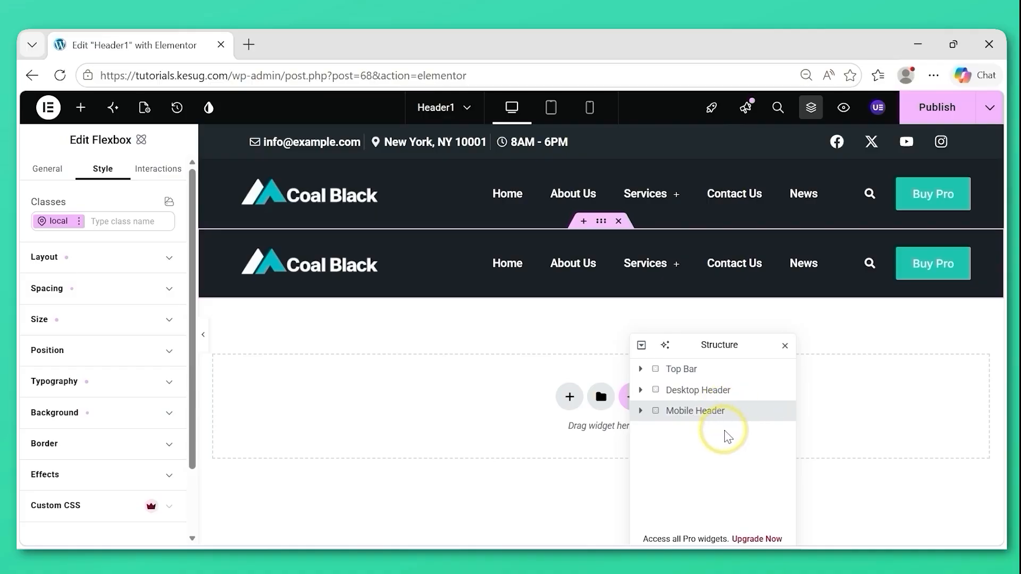
# Hide the Desktop Header container in the tablet portrait view by setting its display to None.
pyautogui.click(711, 396)
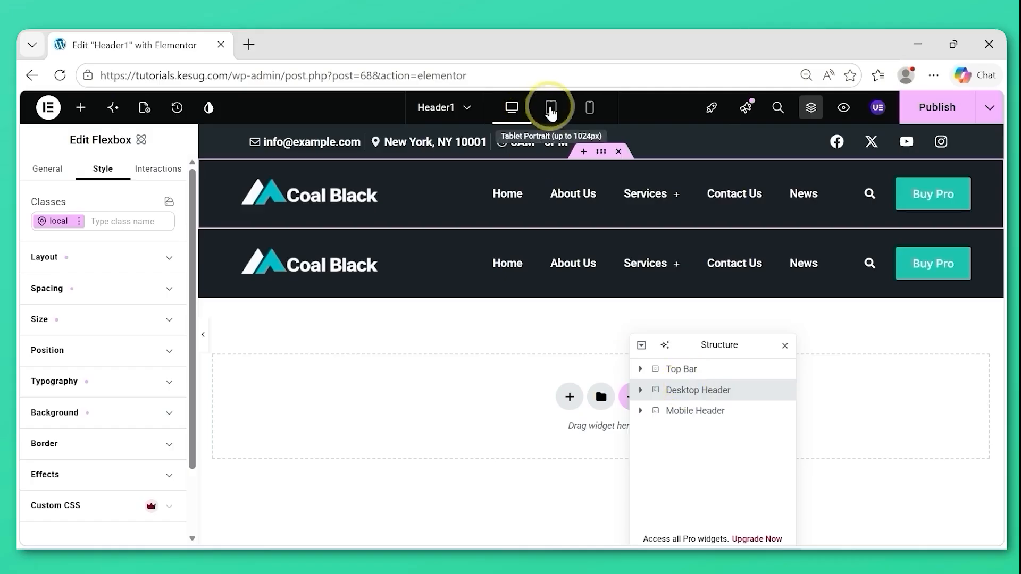
pyautogui.click(551, 109)
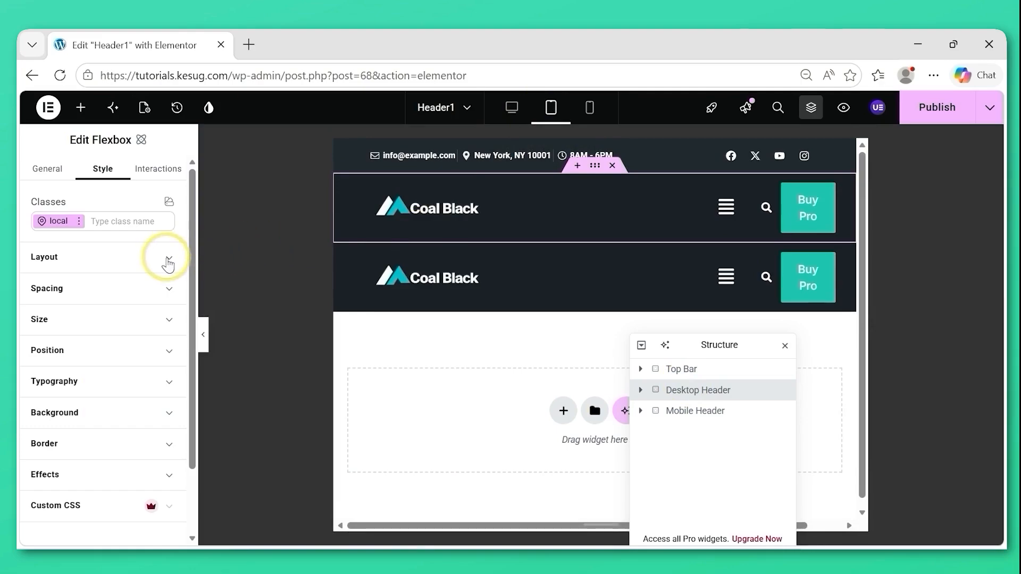
pyautogui.click(169, 261)
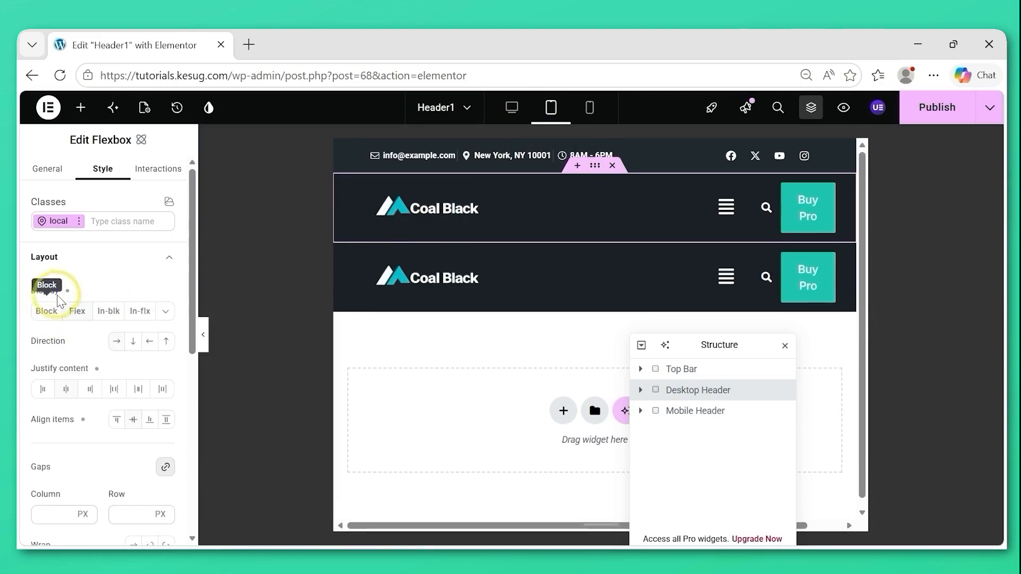
pyautogui.click(168, 315)
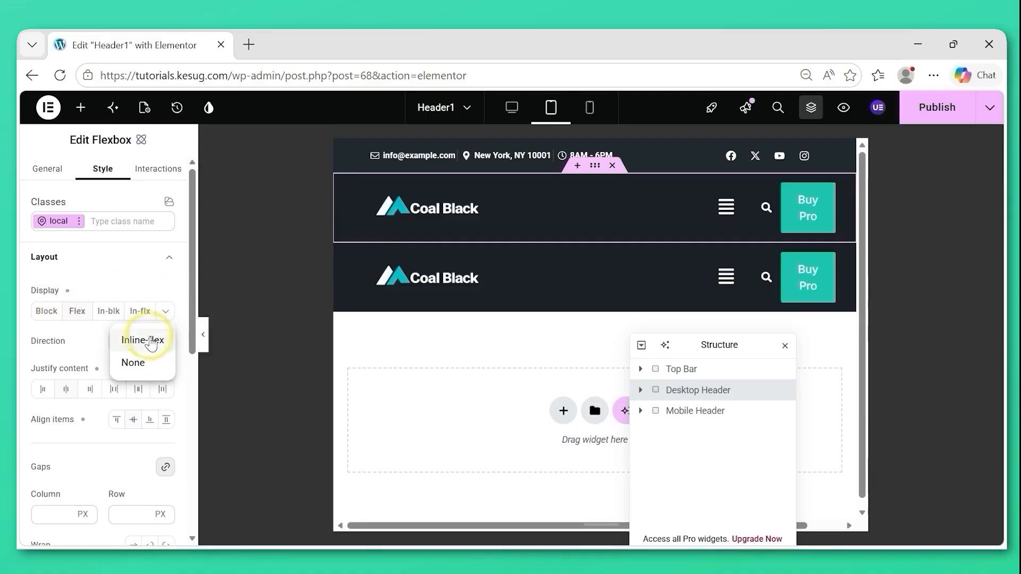
pyautogui.click(133, 363)
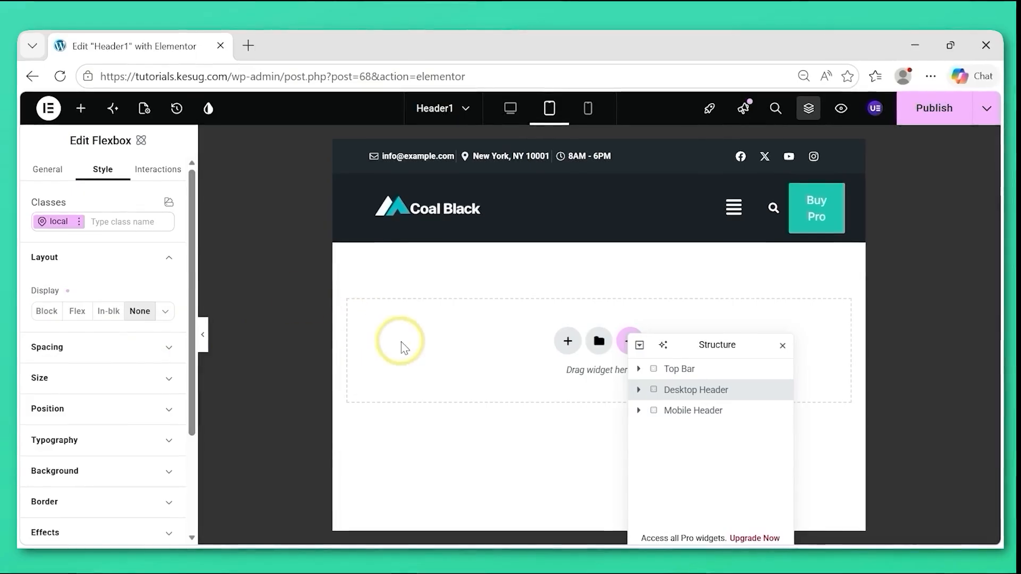
pyautogui.click(169, 258)
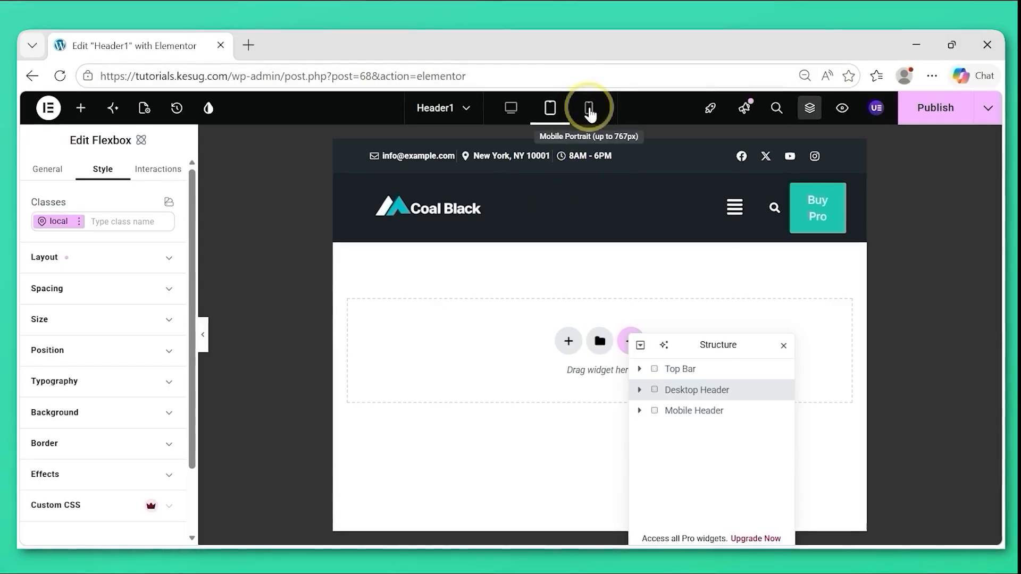
# Set the Desktop Header container's display to None in the mobile portrait view.
pyautogui.click(590, 109)
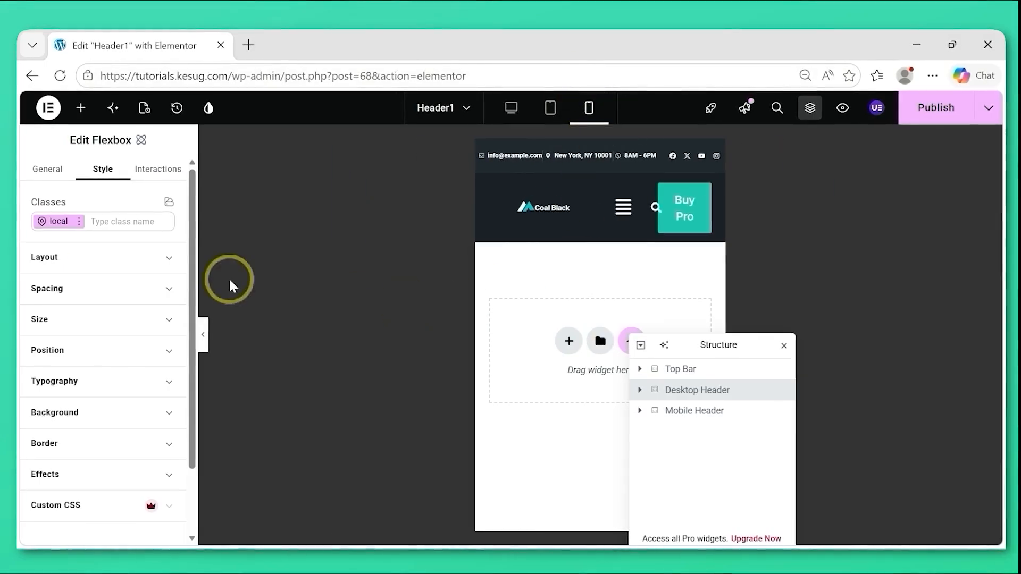
pyautogui.click(168, 259)
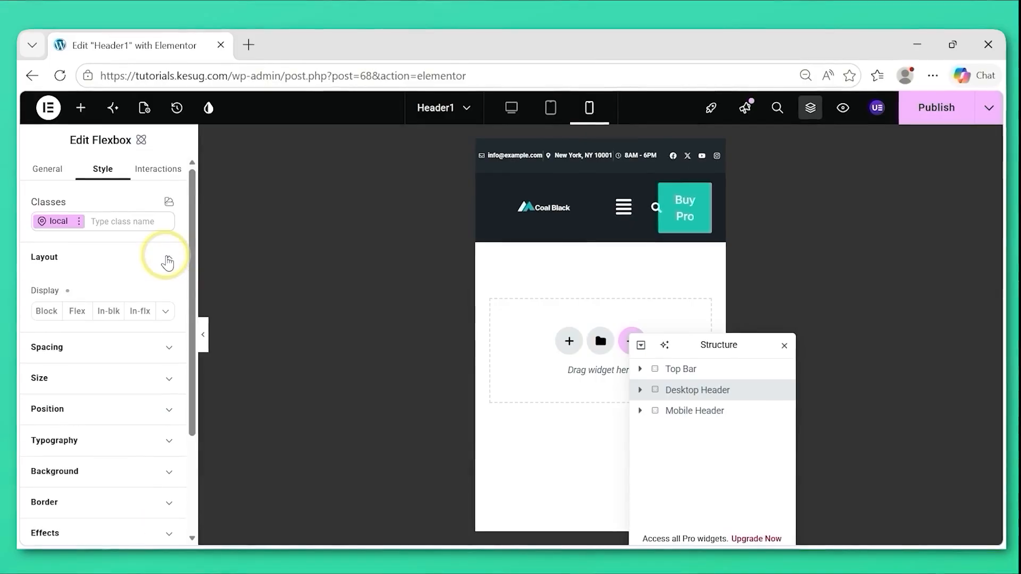
pyautogui.click(166, 312)
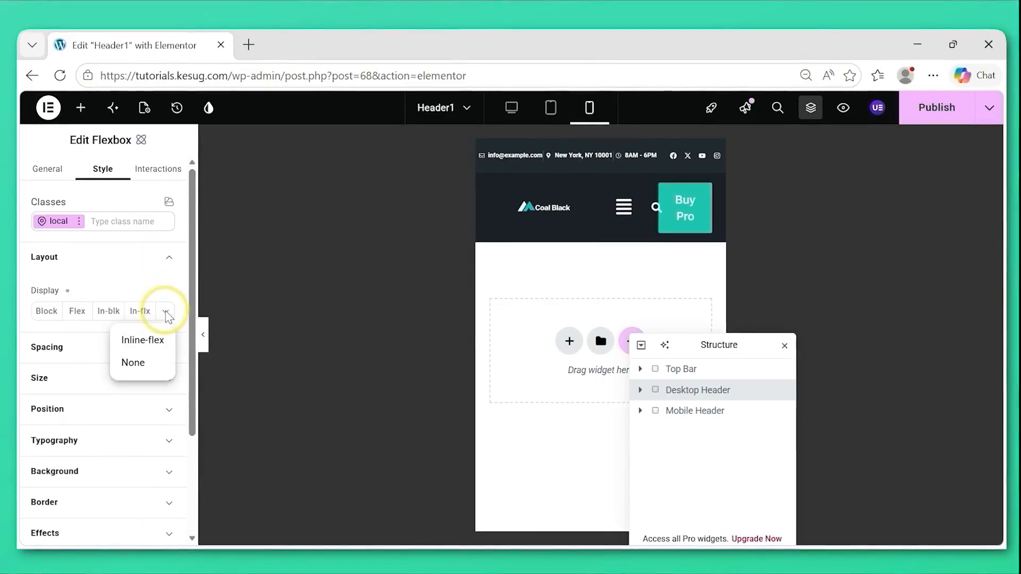
pyautogui.click(137, 374)
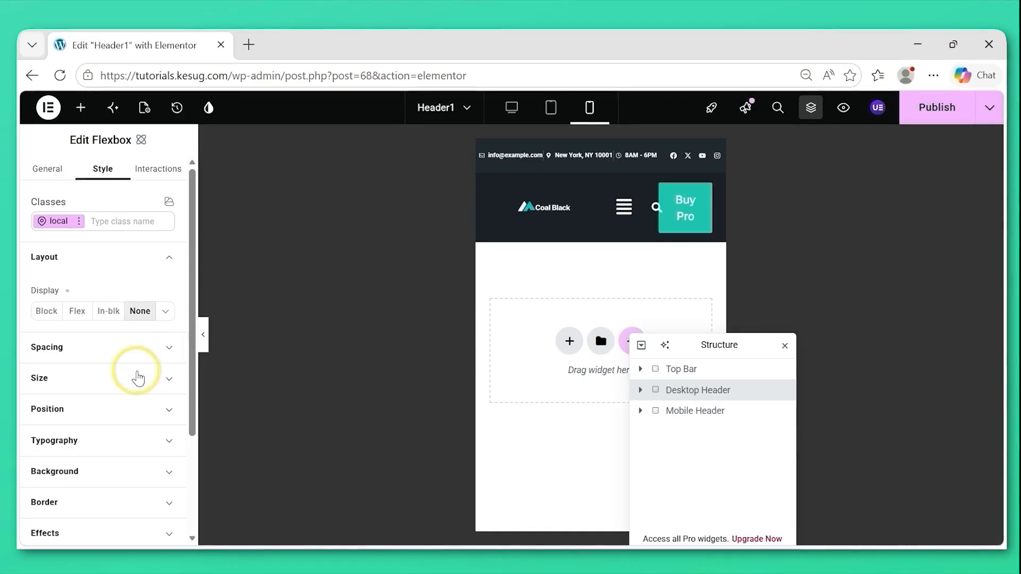
pyautogui.click(104, 262)
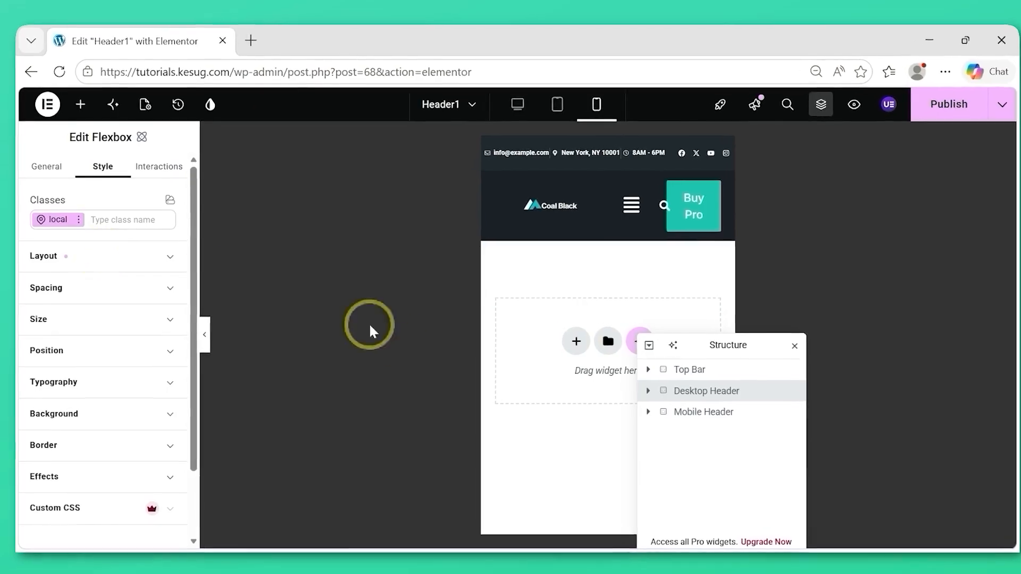
# Set the Mobile Header container's display to None in the desktop view.
pyautogui.click(765, 430)
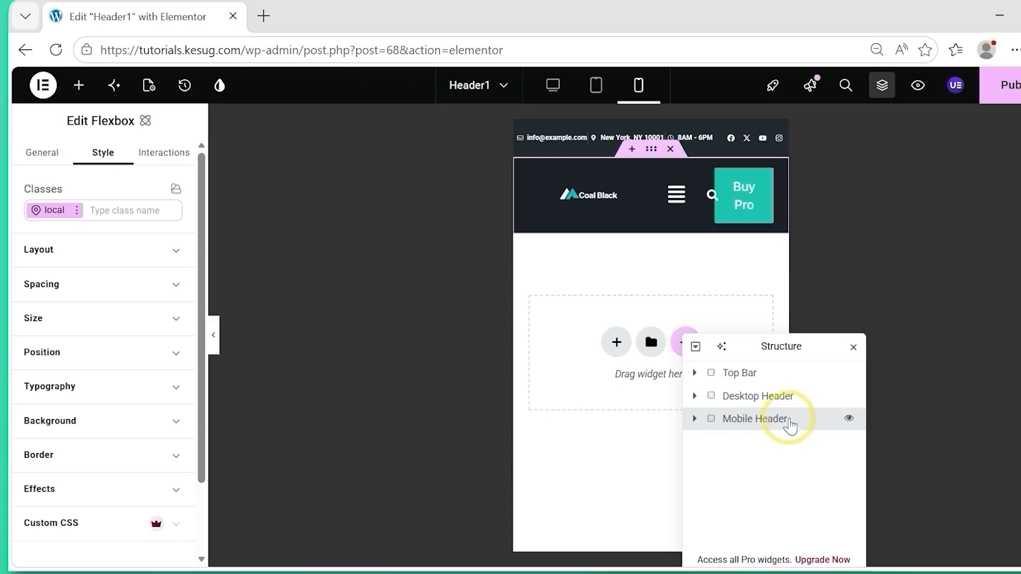
pyautogui.click(553, 86)
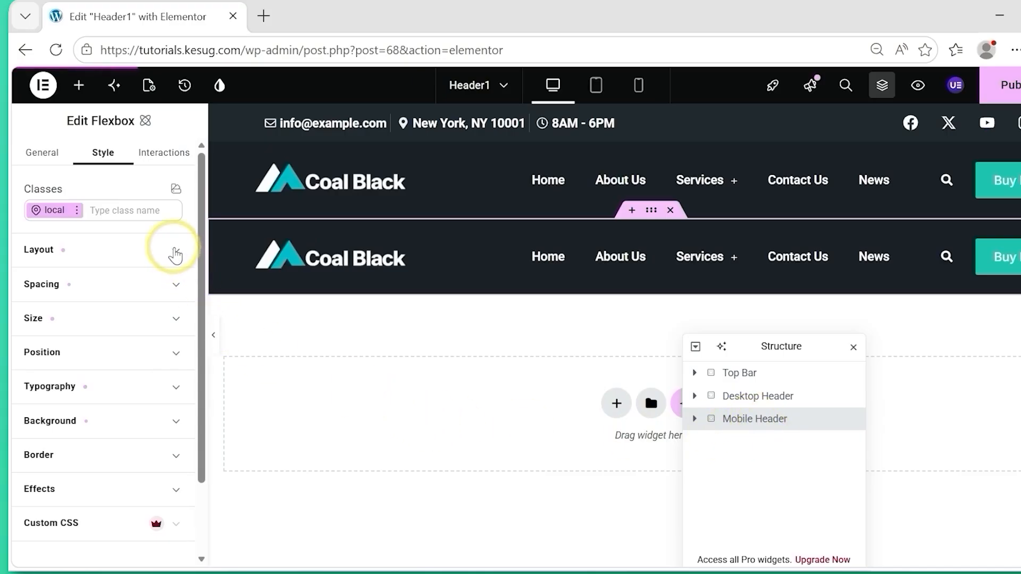
pyautogui.click(176, 255)
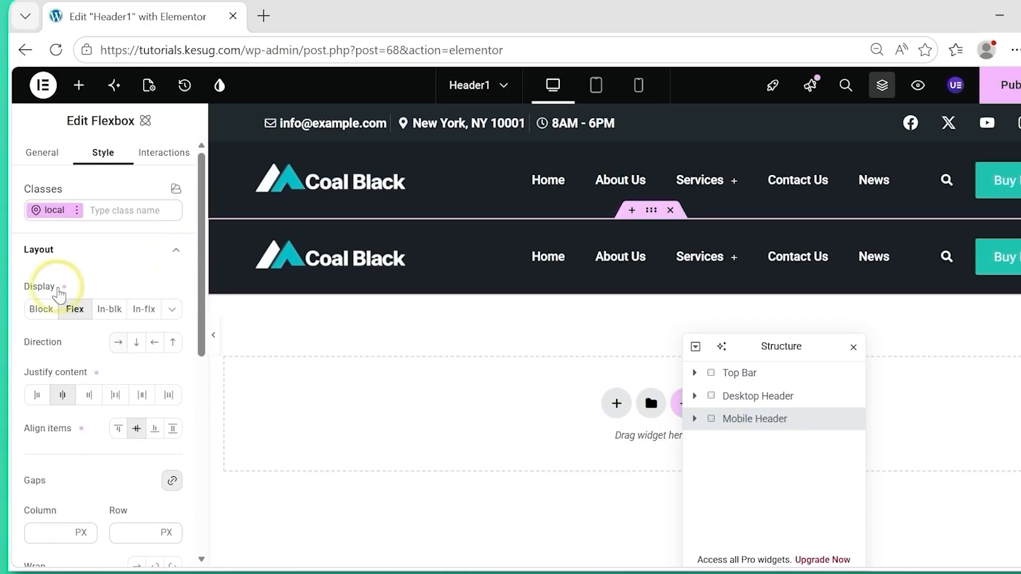
pyautogui.click(172, 315)
pyautogui.click(151, 371)
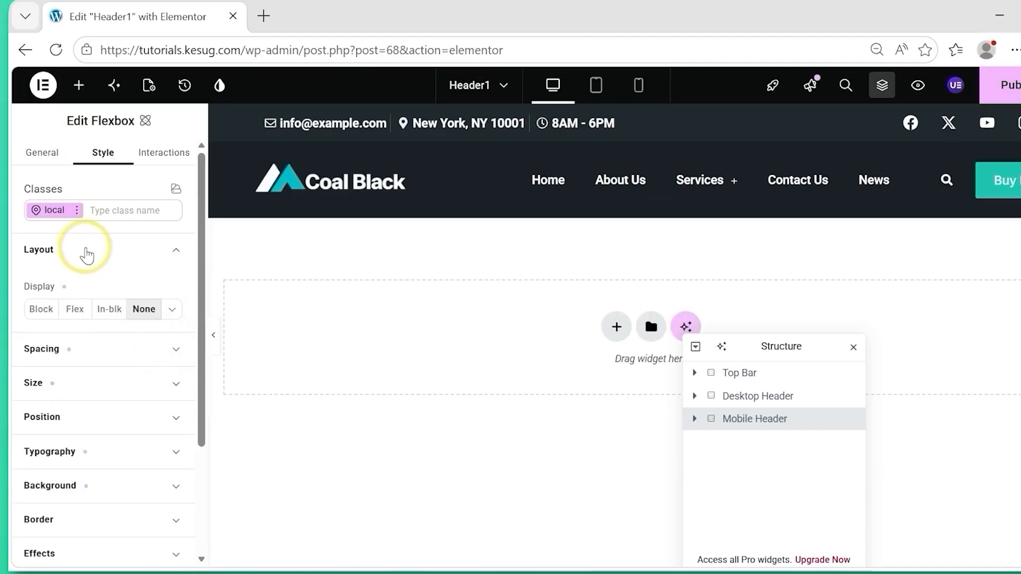
pyautogui.click(87, 256)
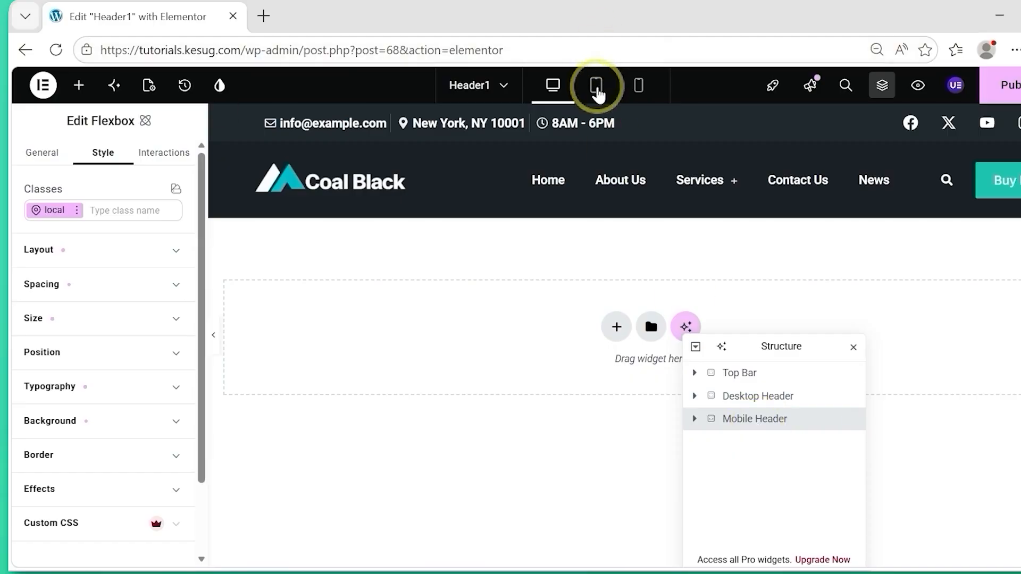
# Set the Mobile Header container's display to Flex in both the tablet and mobile portrait views.
pyautogui.click(597, 90)
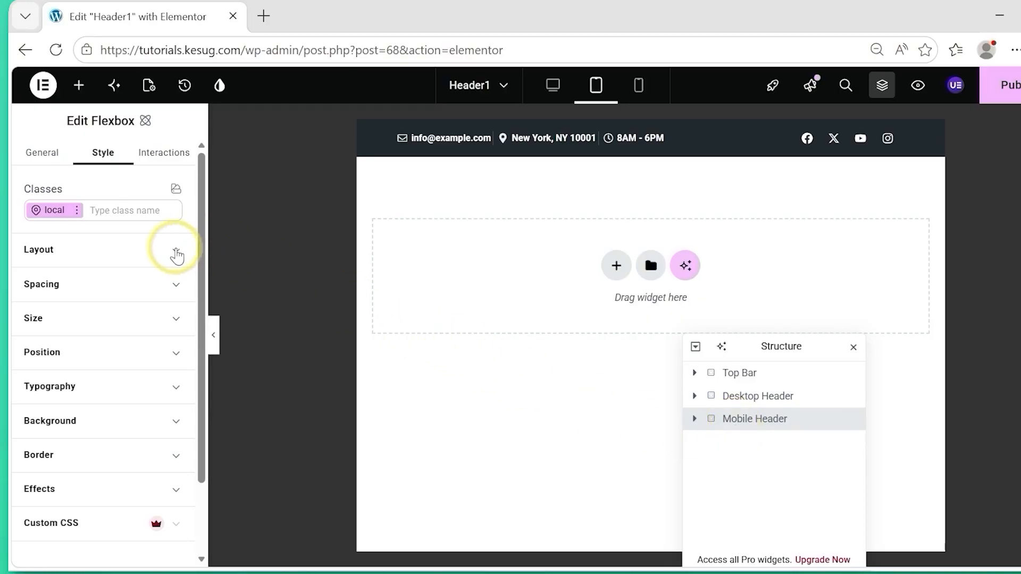
pyautogui.click(176, 251)
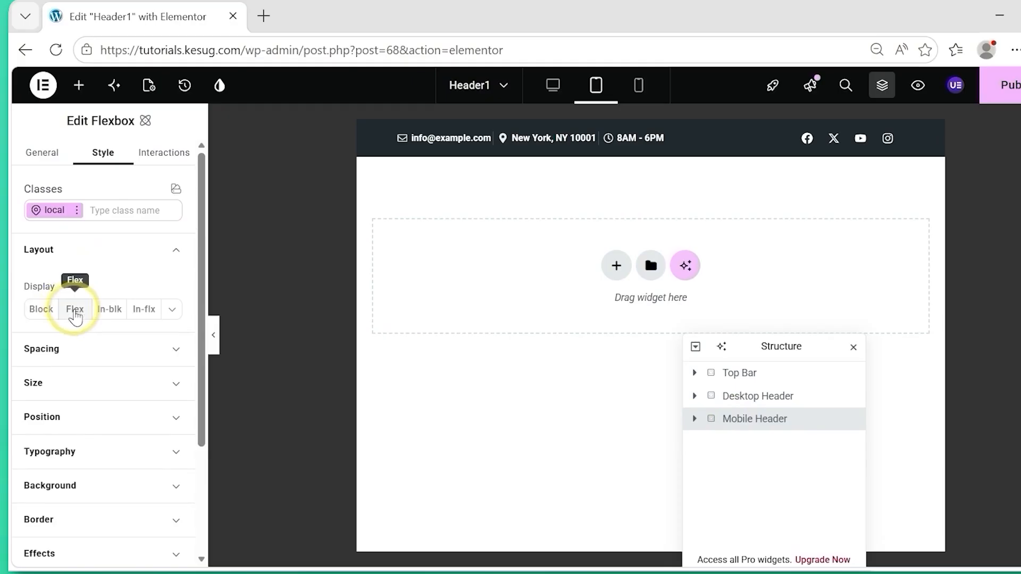
pyautogui.click(75, 311)
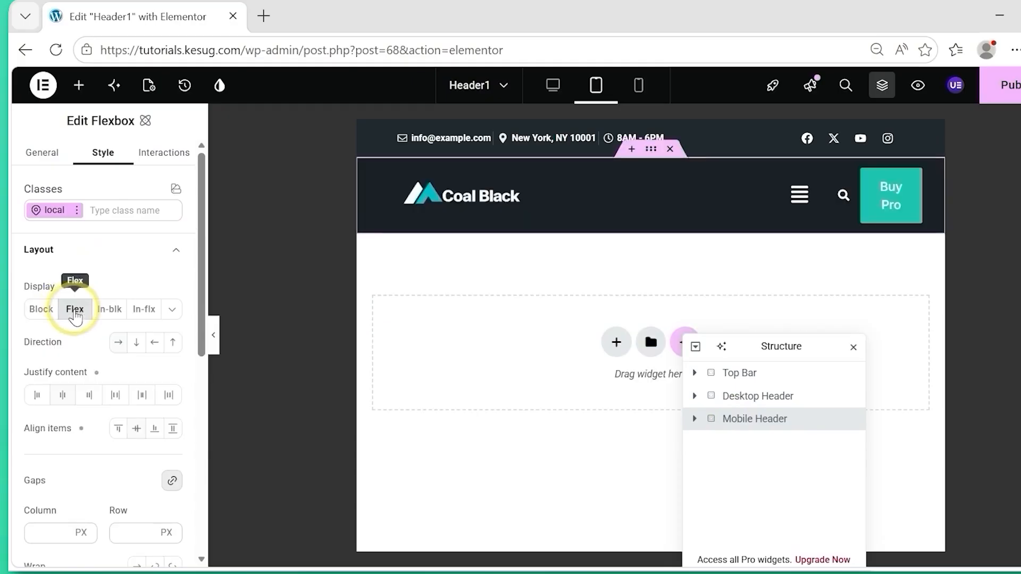
pyautogui.click(639, 95)
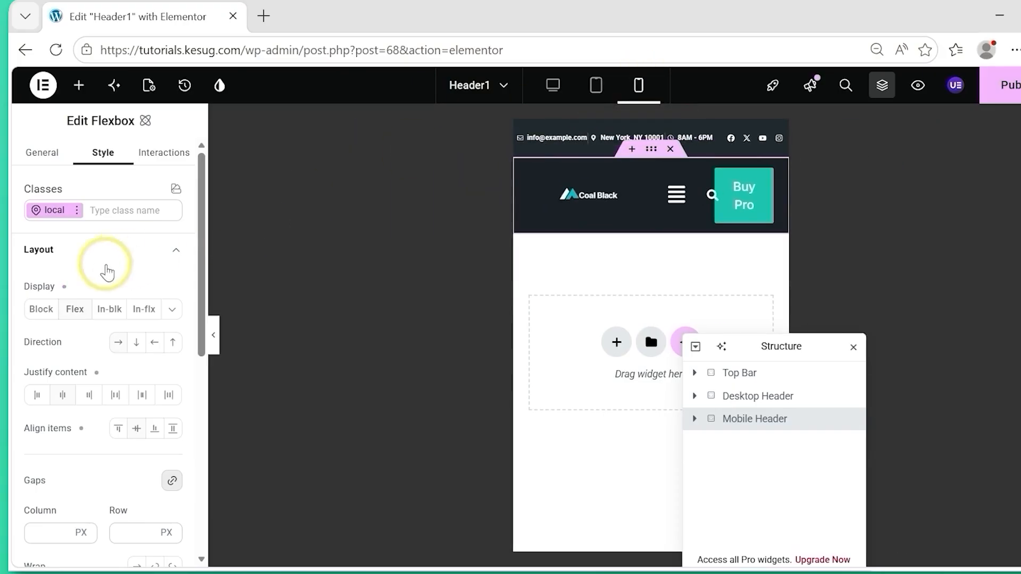
pyautogui.click(78, 312)
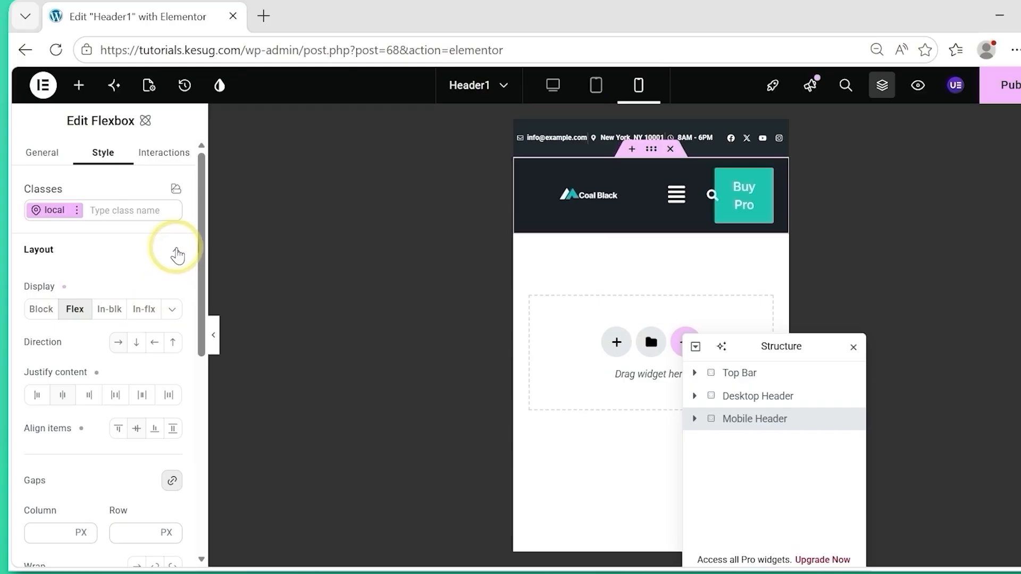
pyautogui.click(177, 254)
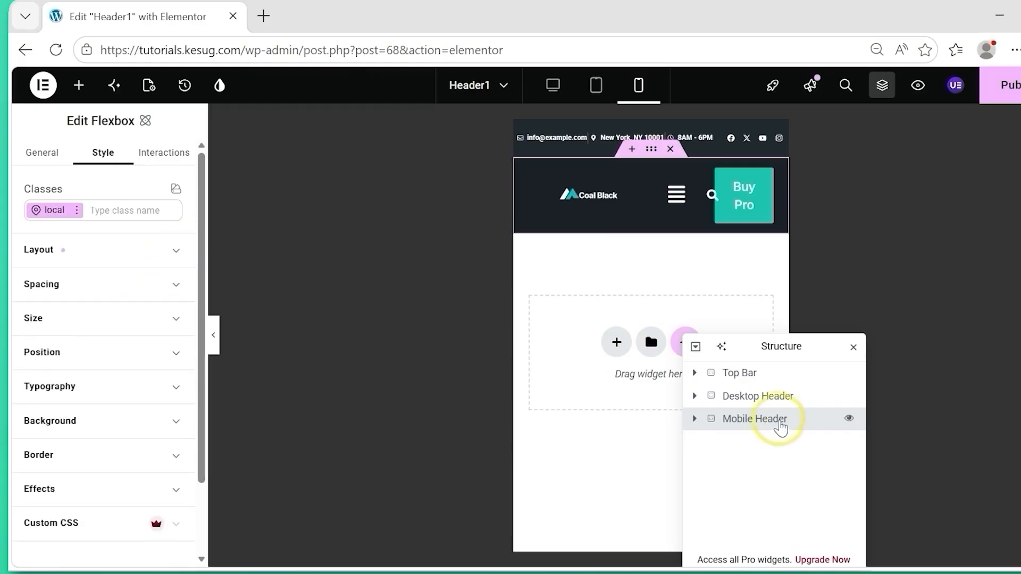
# In the tablet portrait view, delete the Buy Pro button from the Mobile Header's Header Actions container.
pyautogui.click(598, 88)
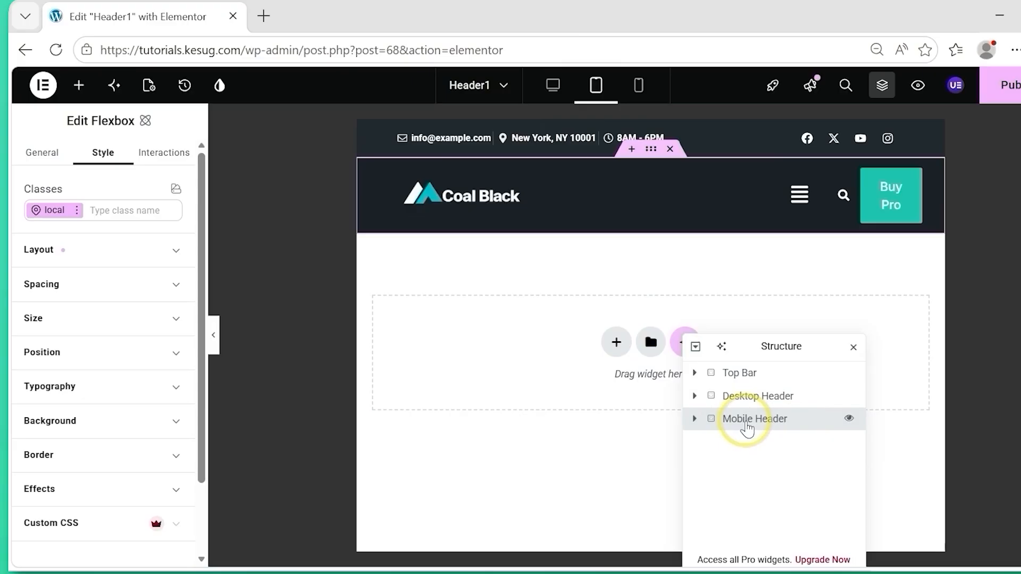
pyautogui.click(695, 420)
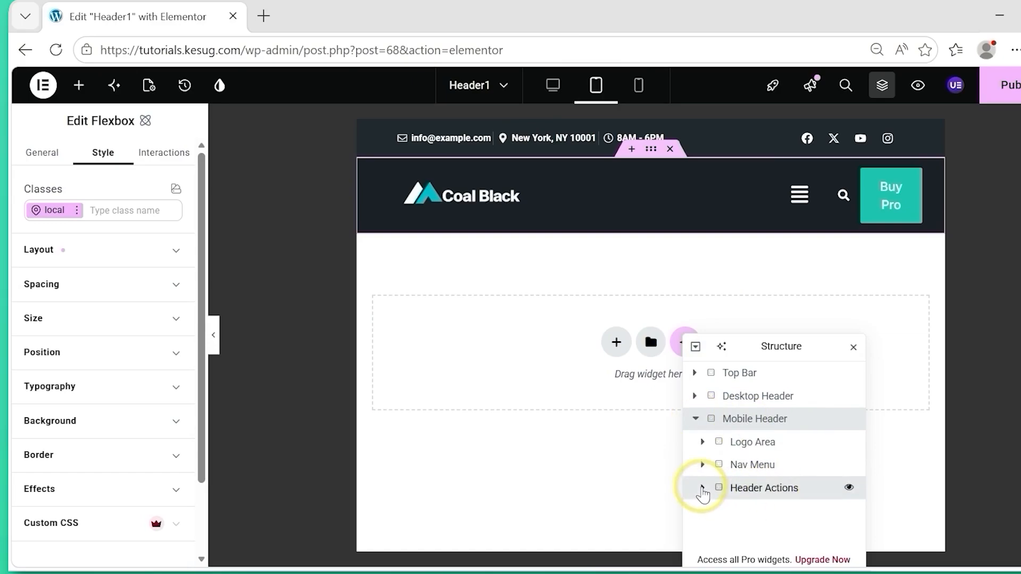
pyautogui.click(702, 489)
pyautogui.click(753, 534)
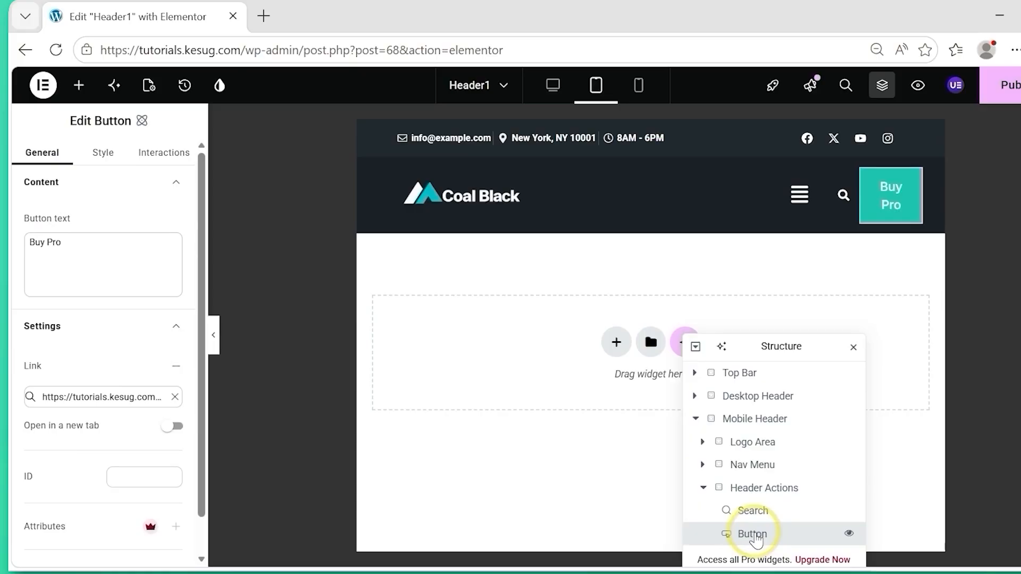
pyautogui.rightClick(756, 540)
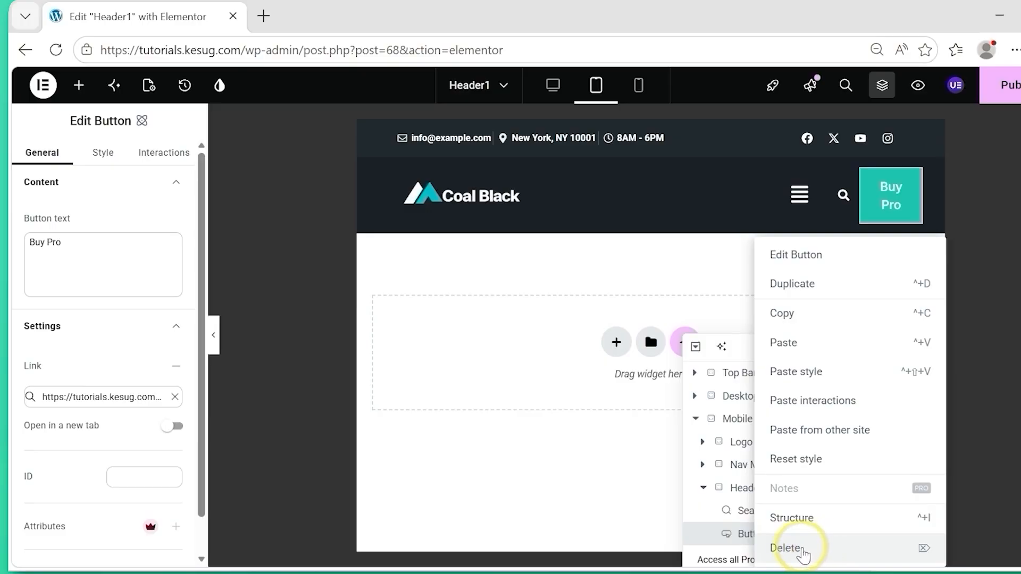
pyautogui.click(803, 553)
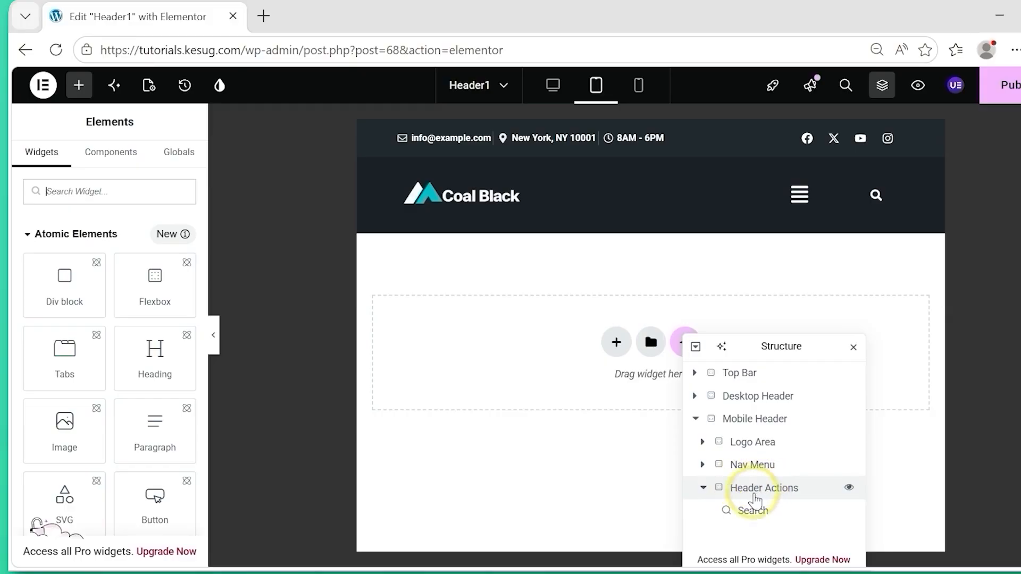
# Move the Header Actions container above Nav Menu within the Mobile Header and widen the tablet preview.
pyautogui.click(705, 488)
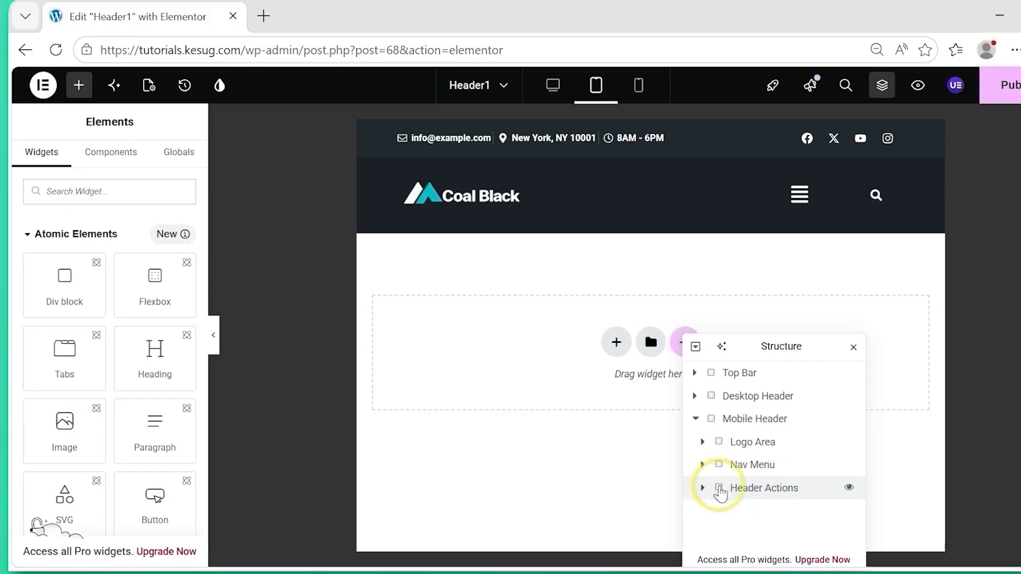
pyautogui.moveTo(761, 495); pyautogui.dragTo(749, 475)
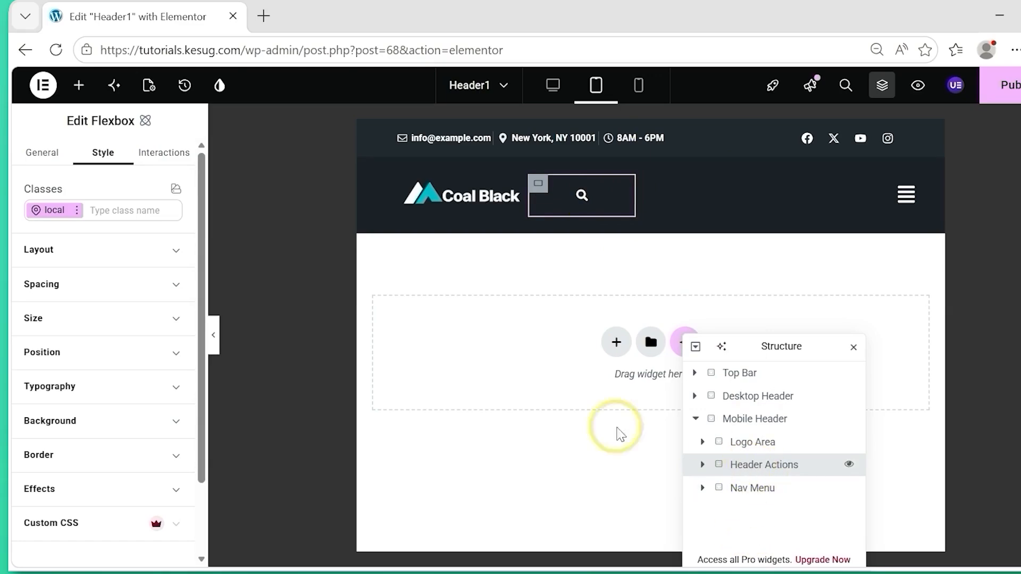
pyautogui.moveTo(357, 421); pyautogui.dragTo(295, 424)
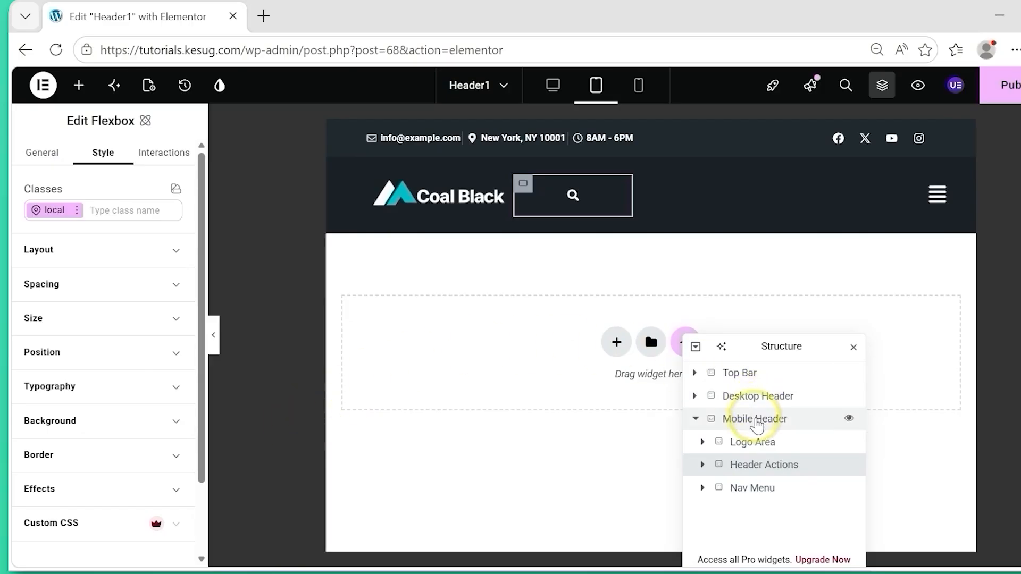
# Set the Mobile Header container's height to 80 px and minimum height to 70 px in the tablet view.
pyautogui.click(755, 420)
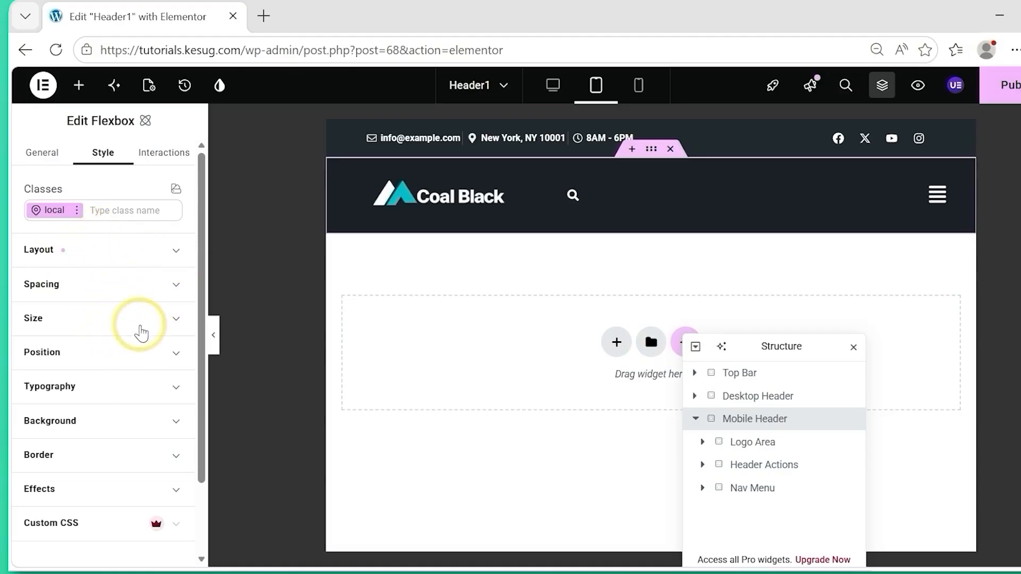
pyautogui.click(141, 332)
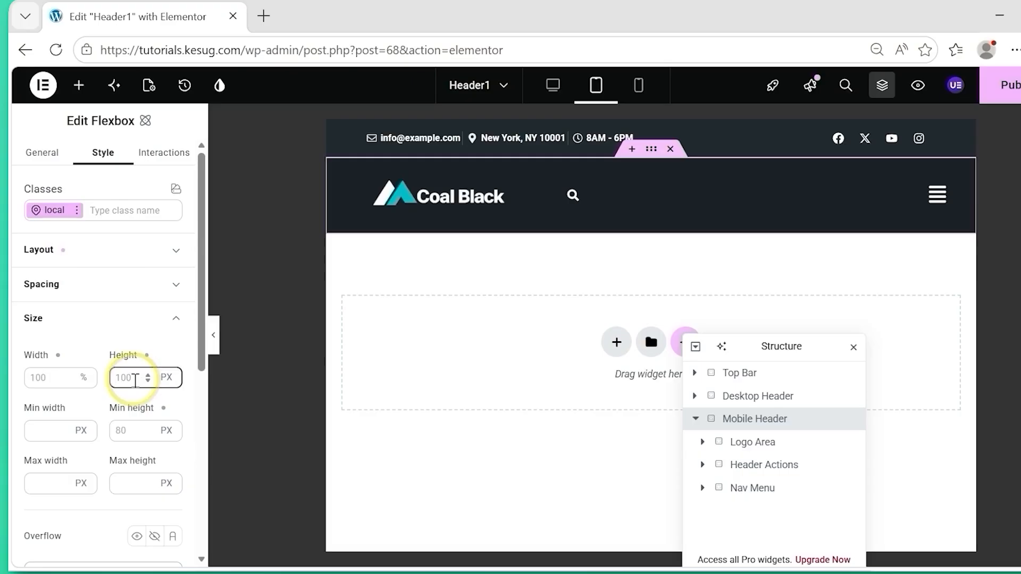
pyautogui.click(135, 380)
pyautogui.write('80')
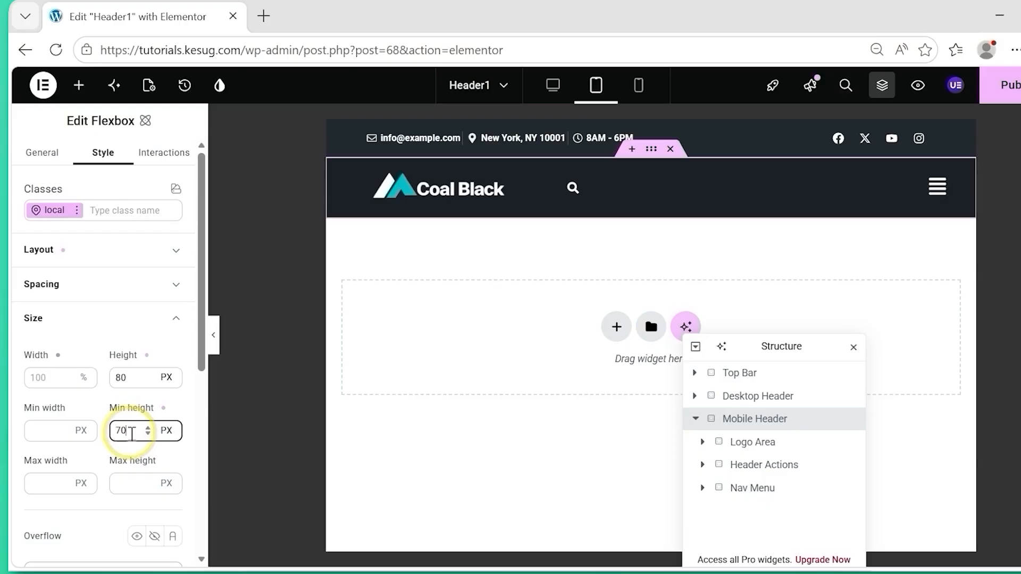
pyautogui.click(96, 322)
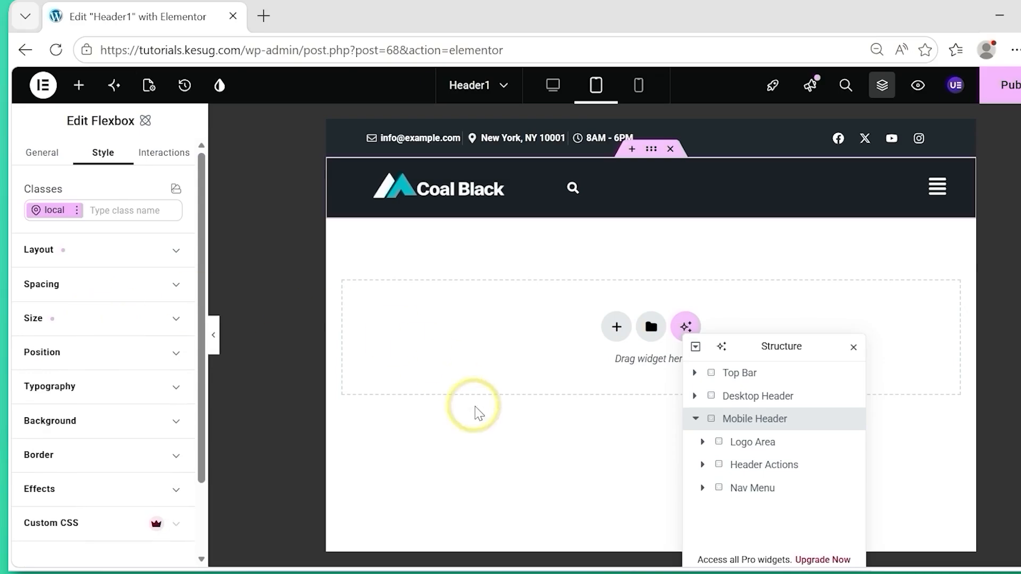
# Set the width of the Mobile Header's Logo Area container to 30% in the tablet view.
pyautogui.click(758, 445)
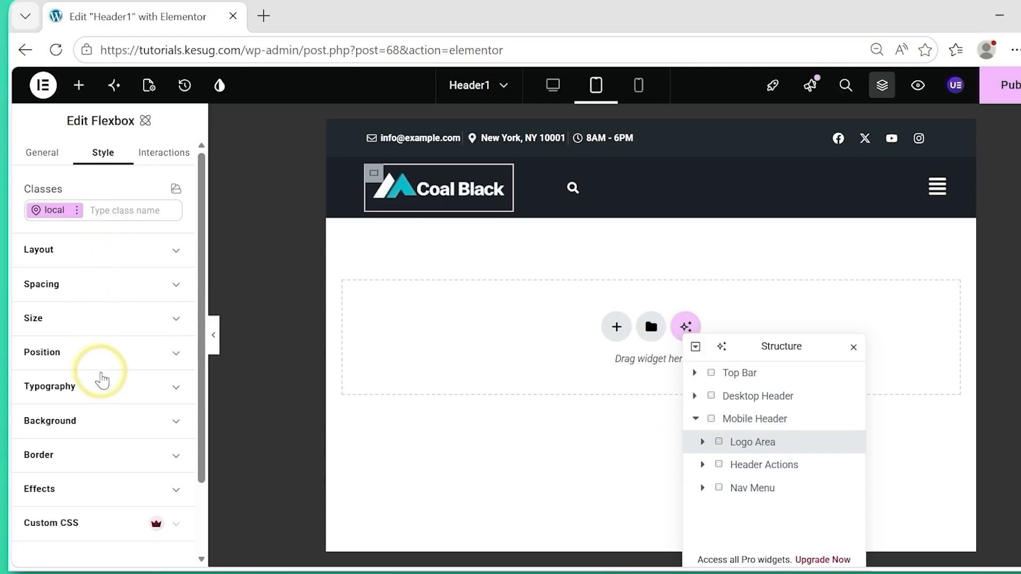
pyautogui.click(100, 319)
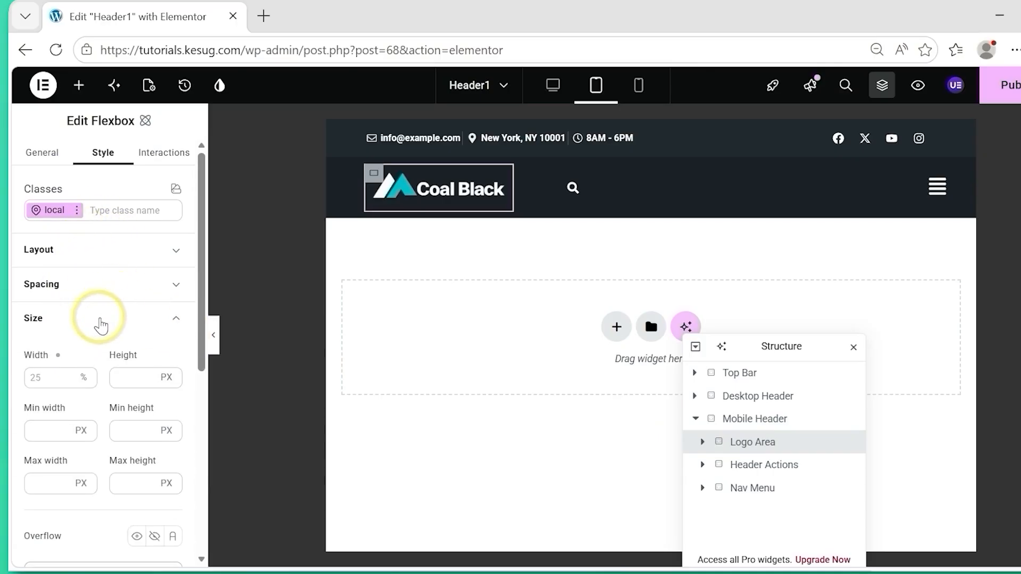
pyautogui.click(43, 381)
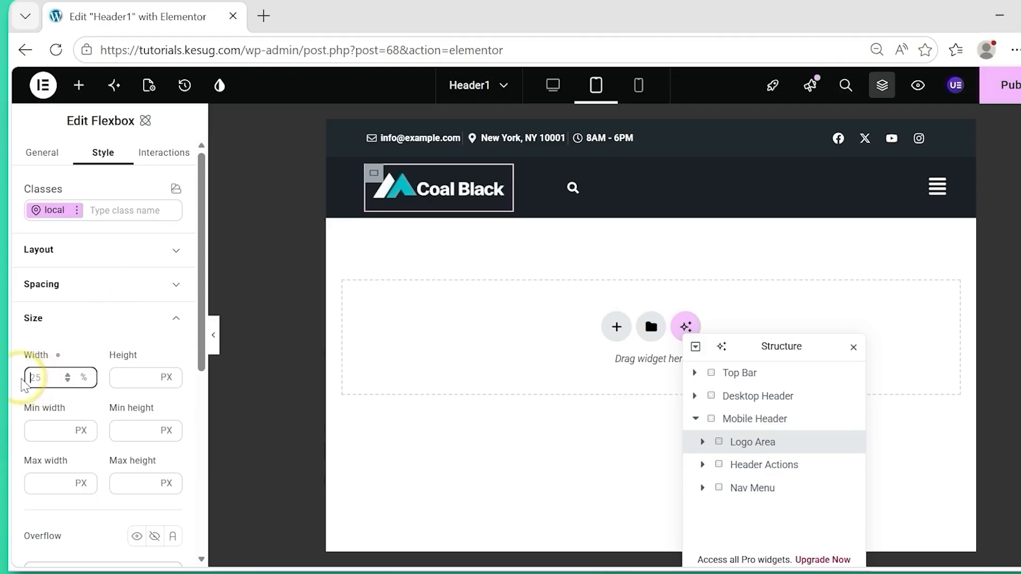
pyautogui.write('30')
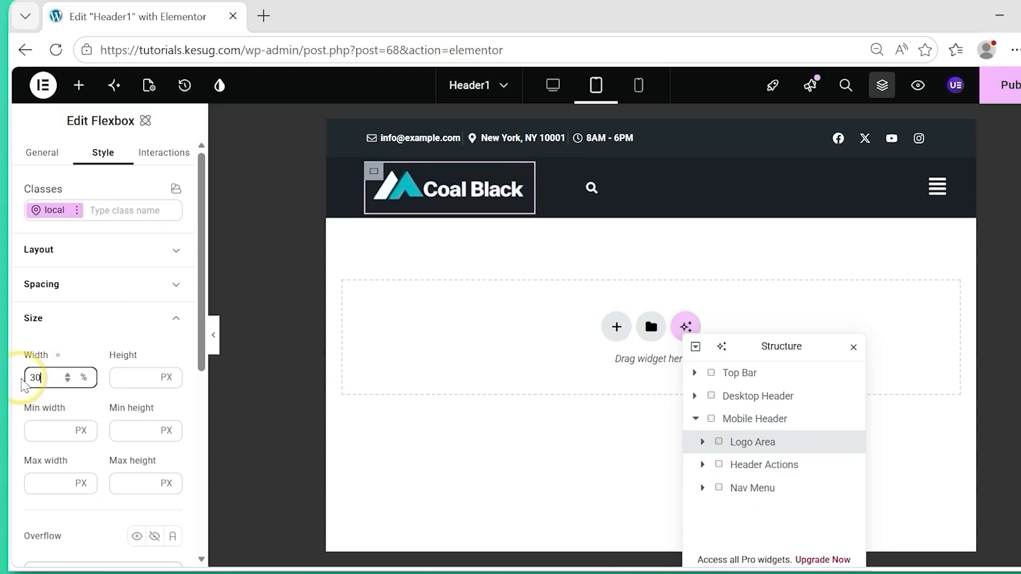
pyautogui.click(127, 322)
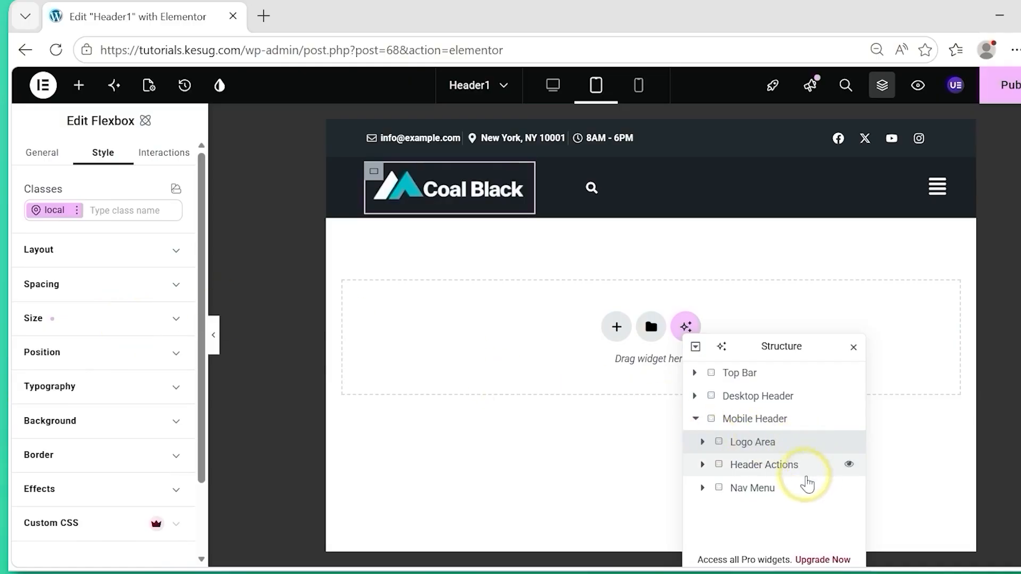
# Set the Mobile Header's Header Actions container to Block display with a 60% width in the tablet view.
pyautogui.click(759, 471)
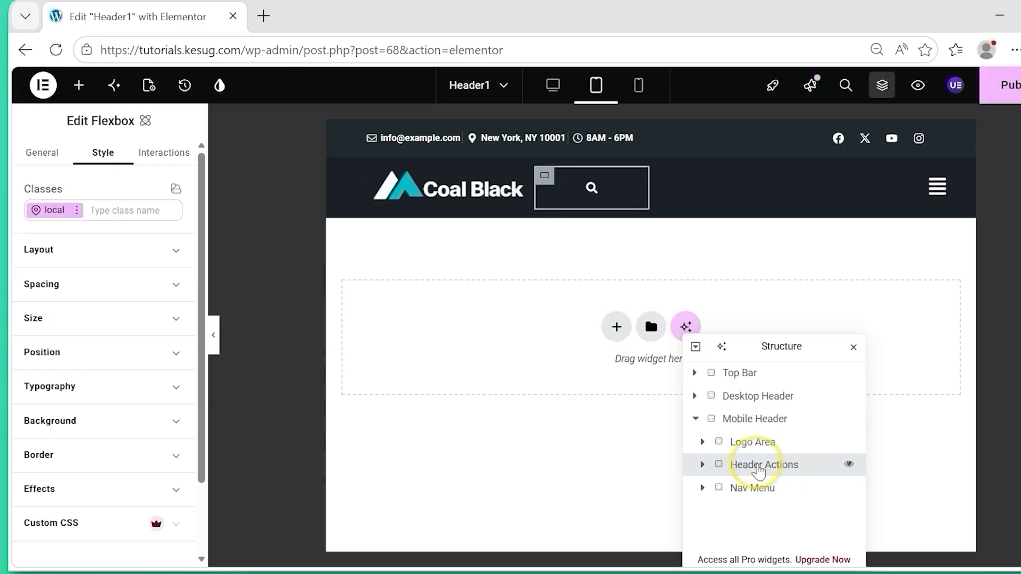
pyautogui.click(176, 251)
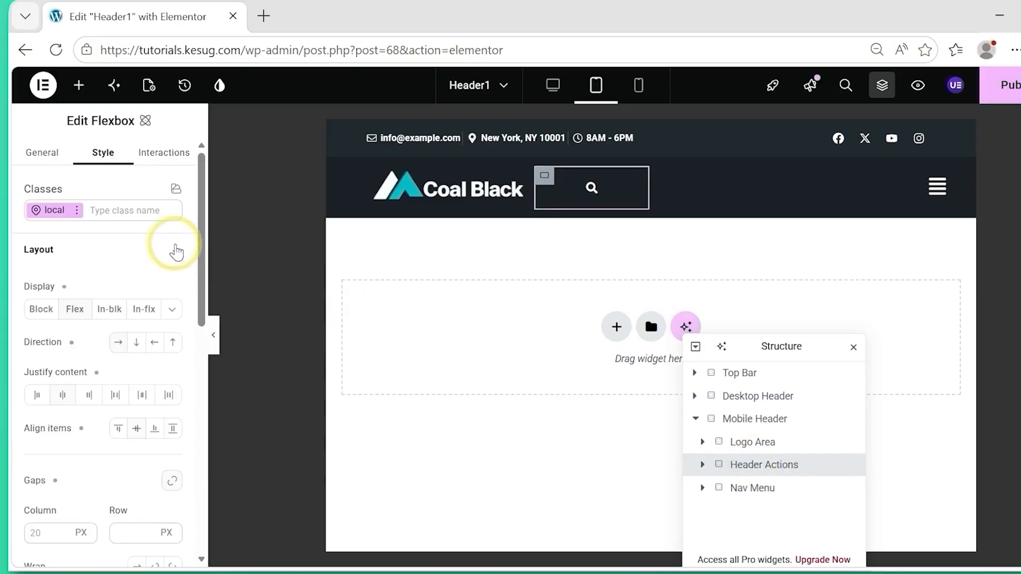
pyautogui.click(38, 313)
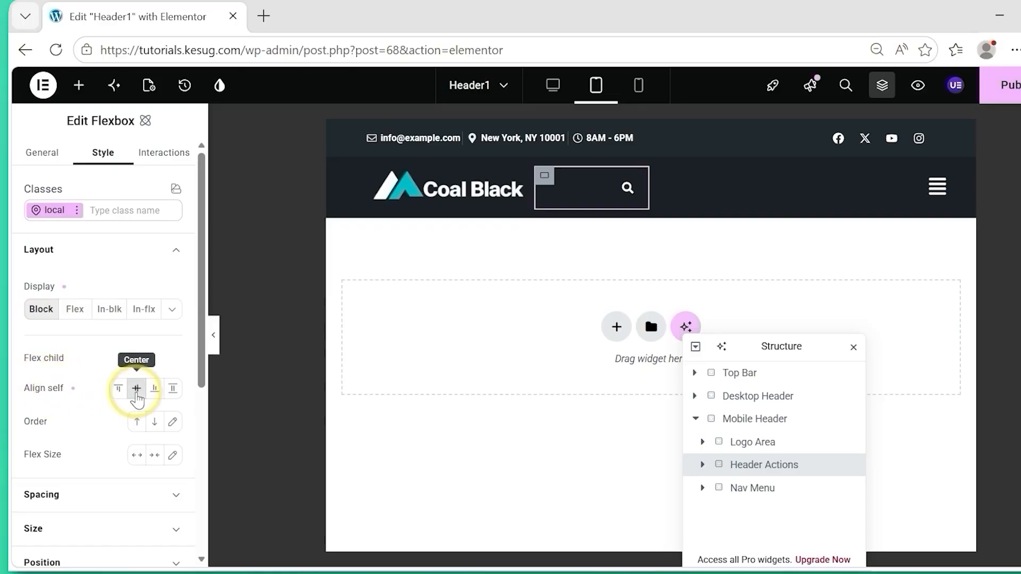
pyautogui.click(80, 254)
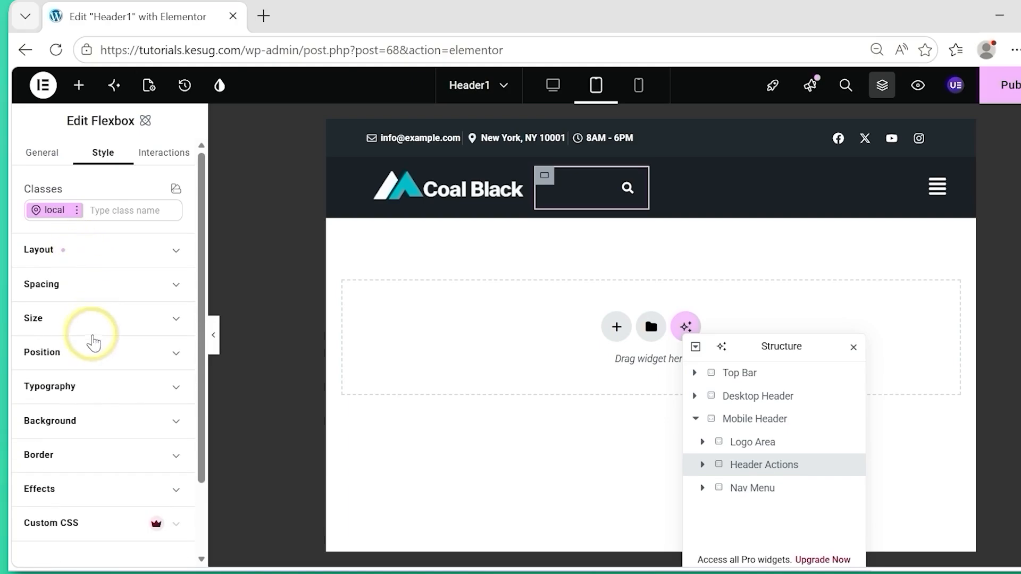
pyautogui.click(76, 326)
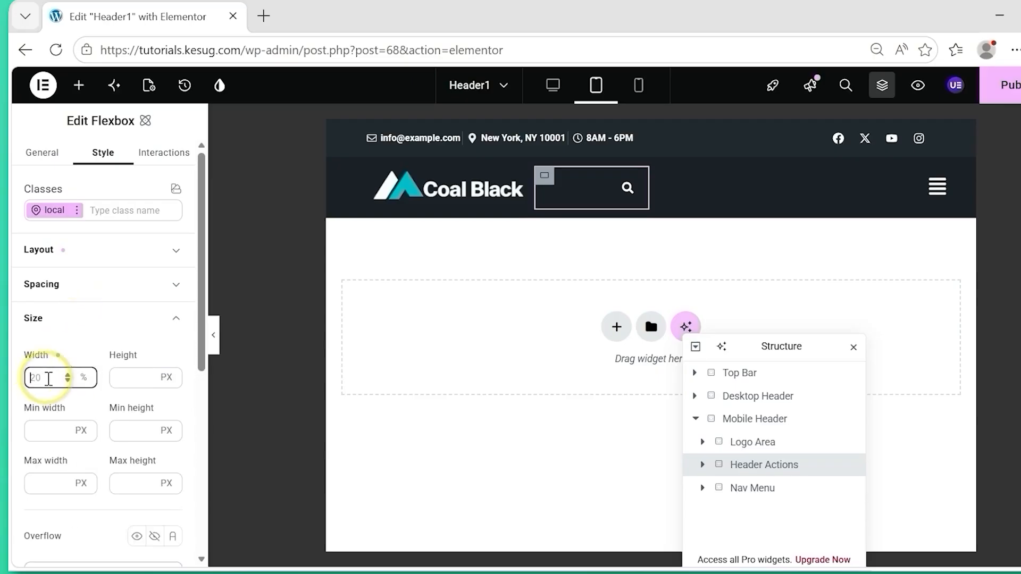
pyautogui.write('60')
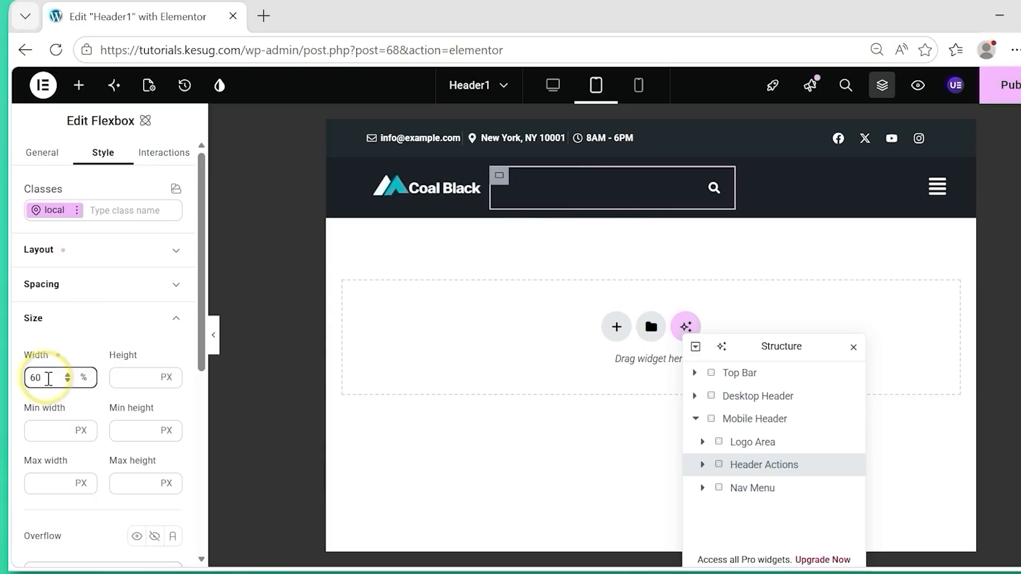
pyautogui.click(138, 319)
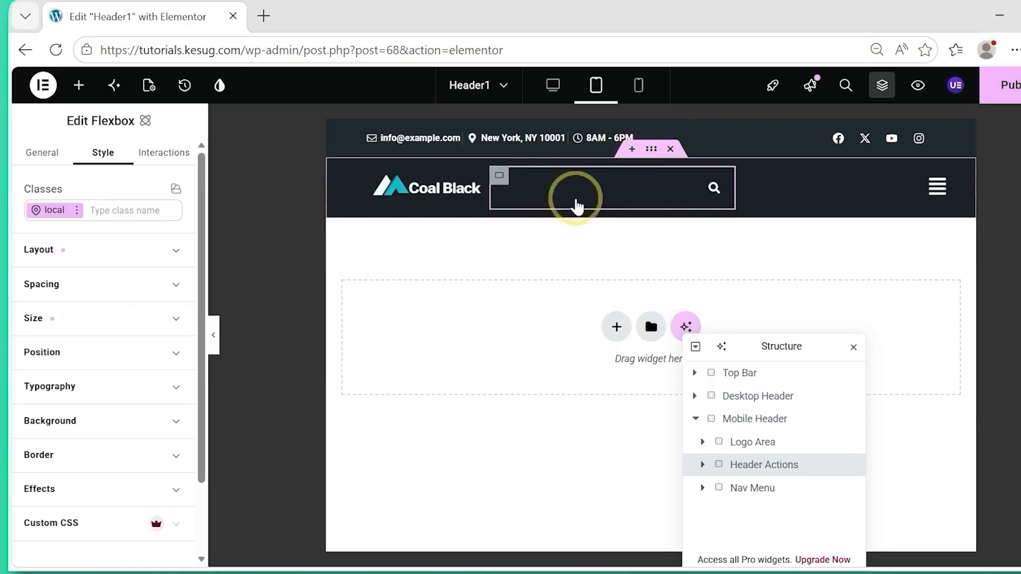
# Set the Mobile Header's Nav Menu container to Block display with a 10% width in the tablet view.
pyautogui.click(752, 489)
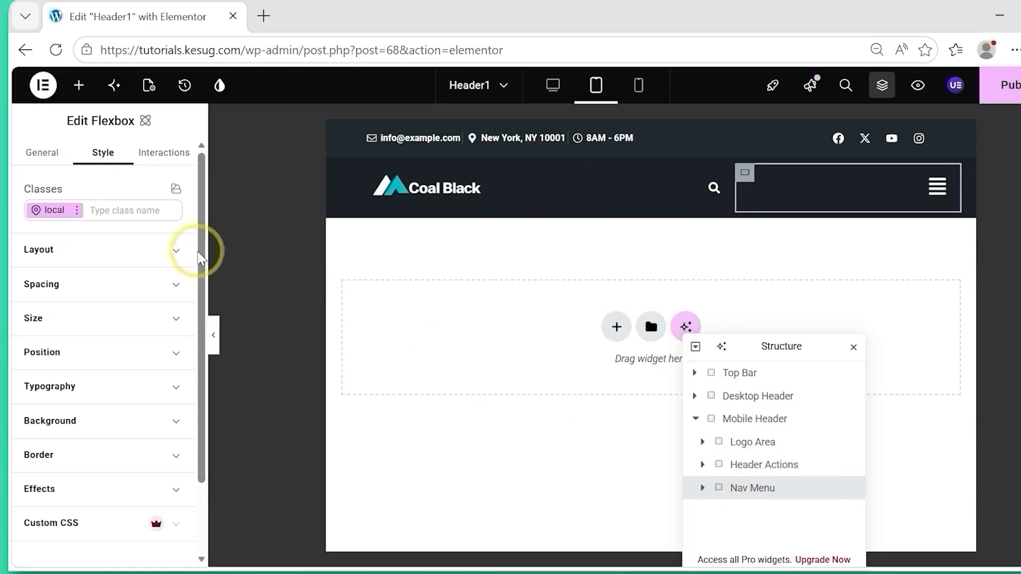
pyautogui.click(171, 253)
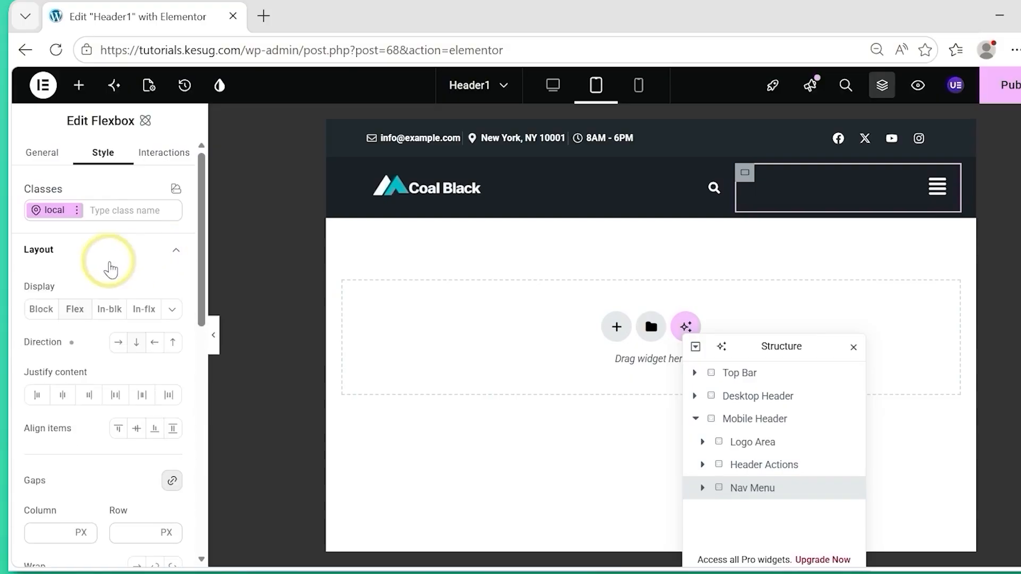
pyautogui.click(41, 310)
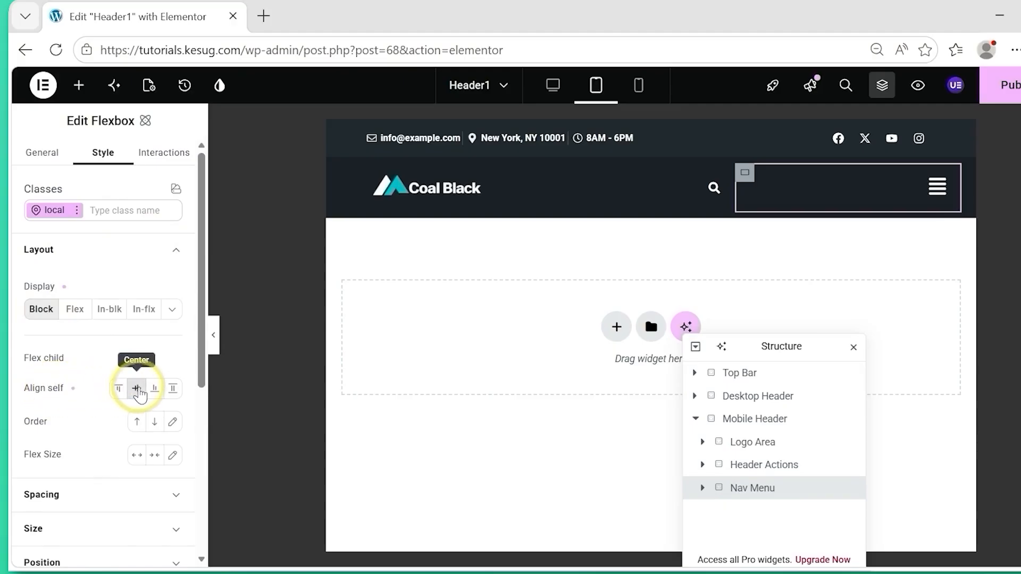
pyautogui.click(86, 255)
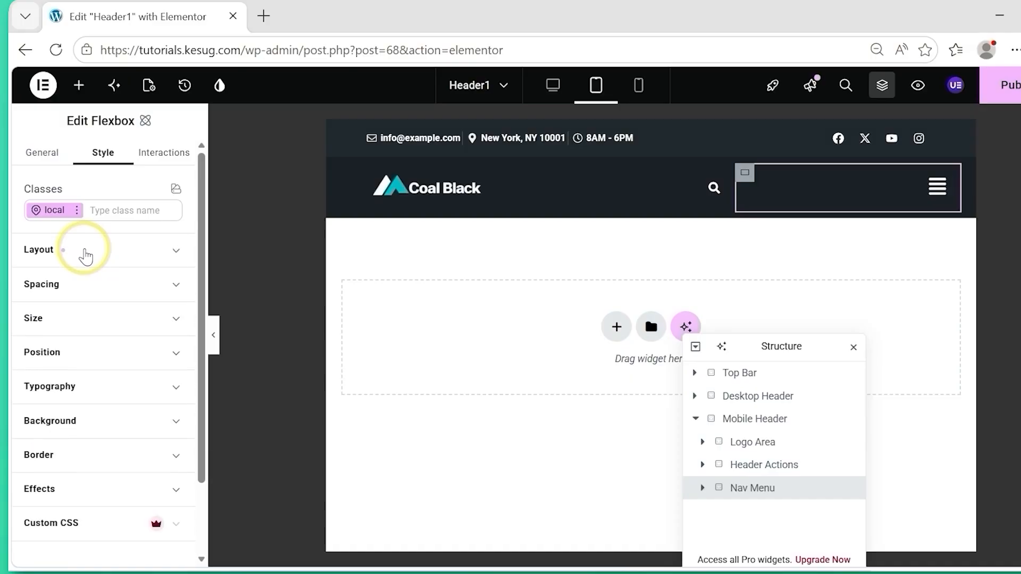
pyautogui.click(80, 330)
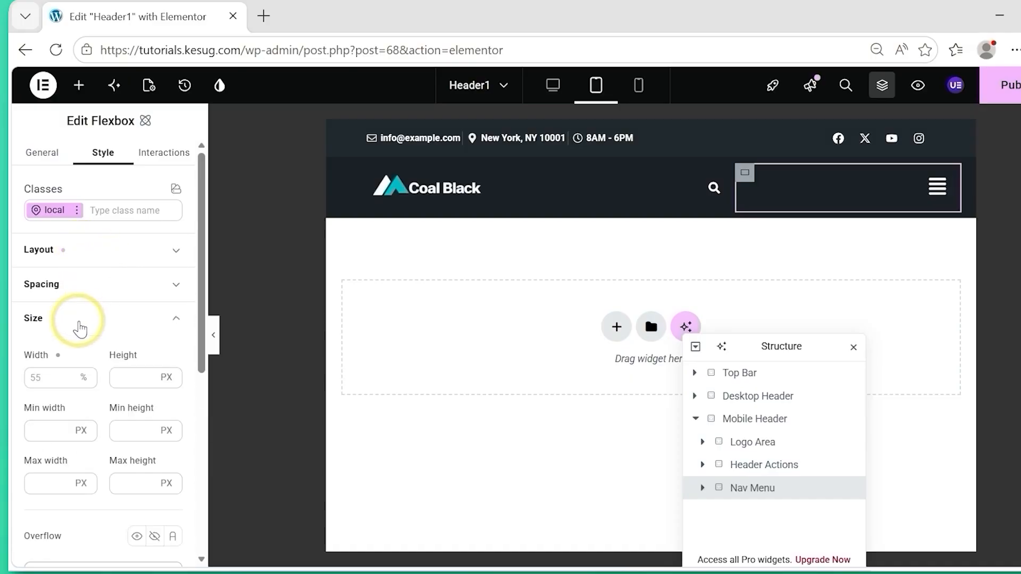
pyautogui.click(42, 379)
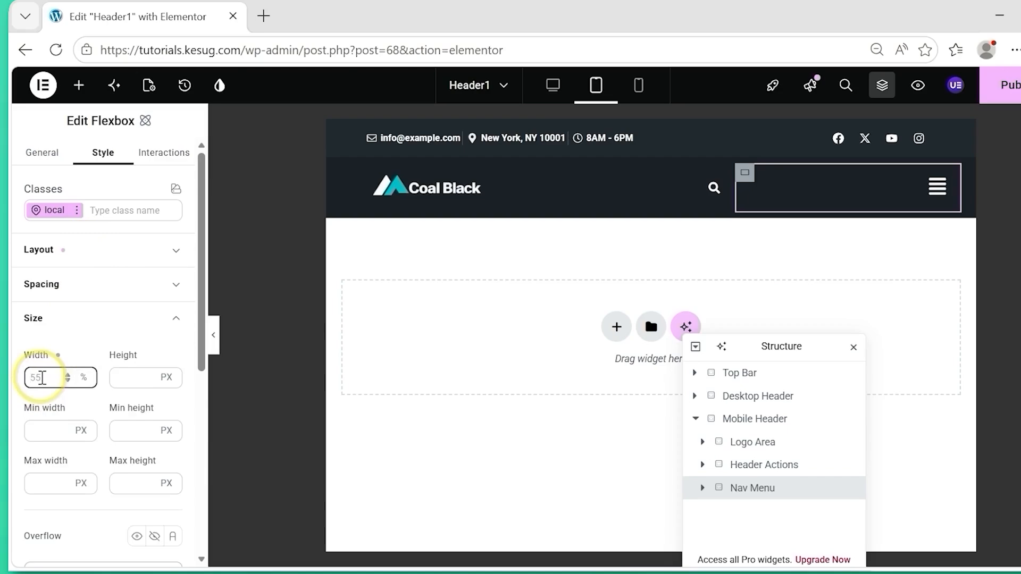
pyautogui.write('10')
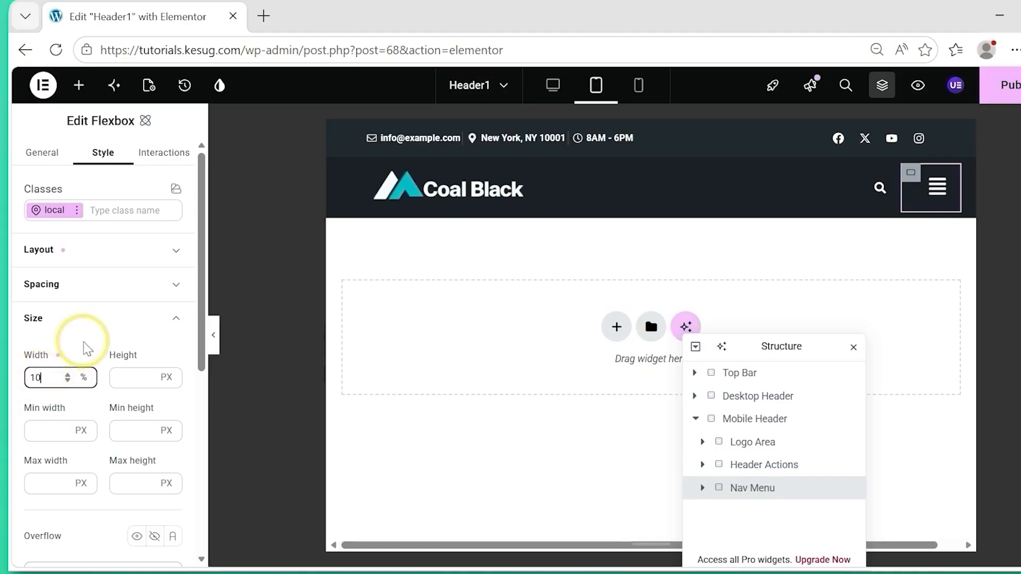
pyautogui.click(105, 319)
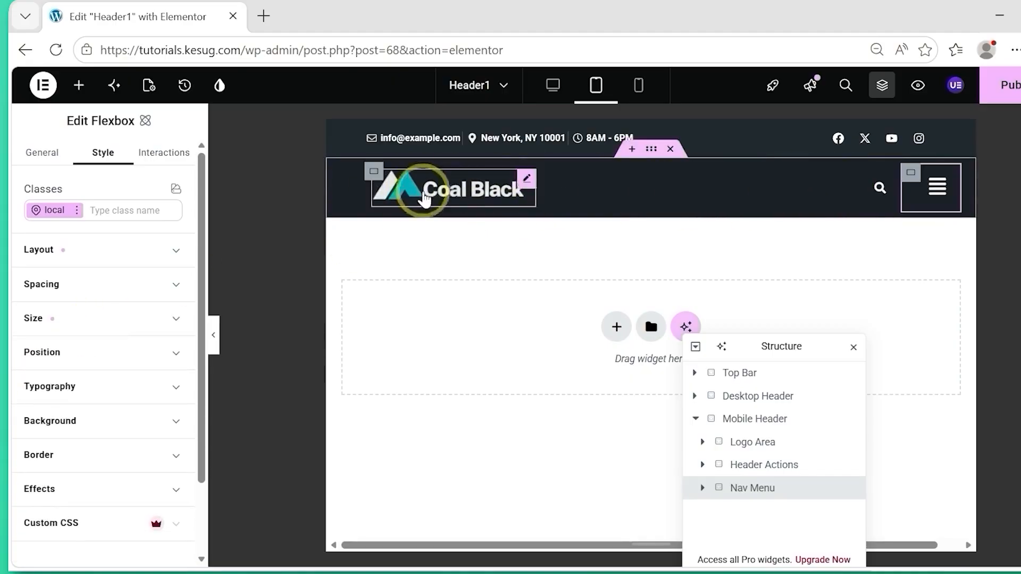
# Select the Navigation Menu widget in the Mobile Header's Nav Menu container and check which menus it offers as source.
pyautogui.click(936, 199)
pyautogui.click(937, 201)
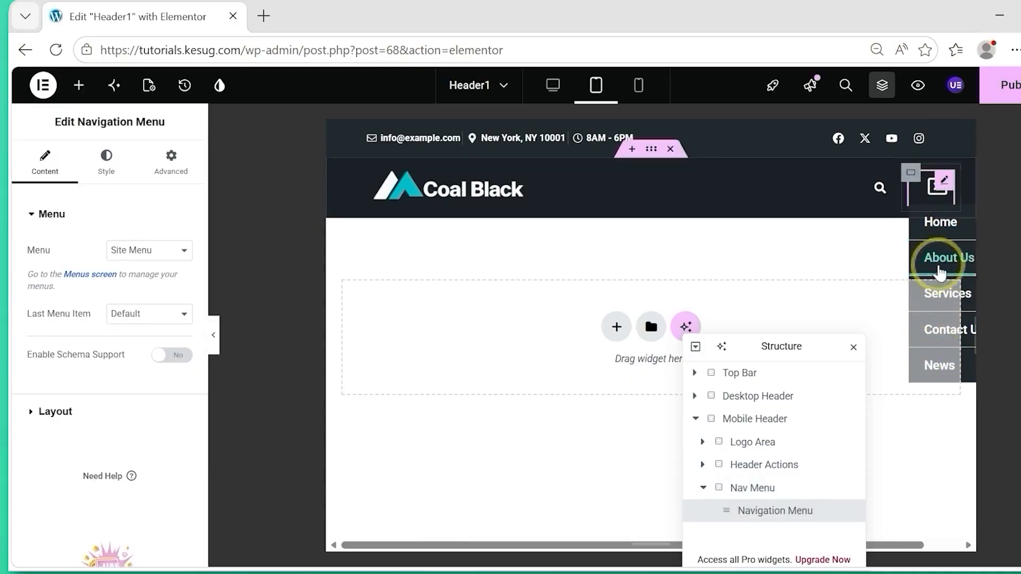
pyautogui.click(931, 183)
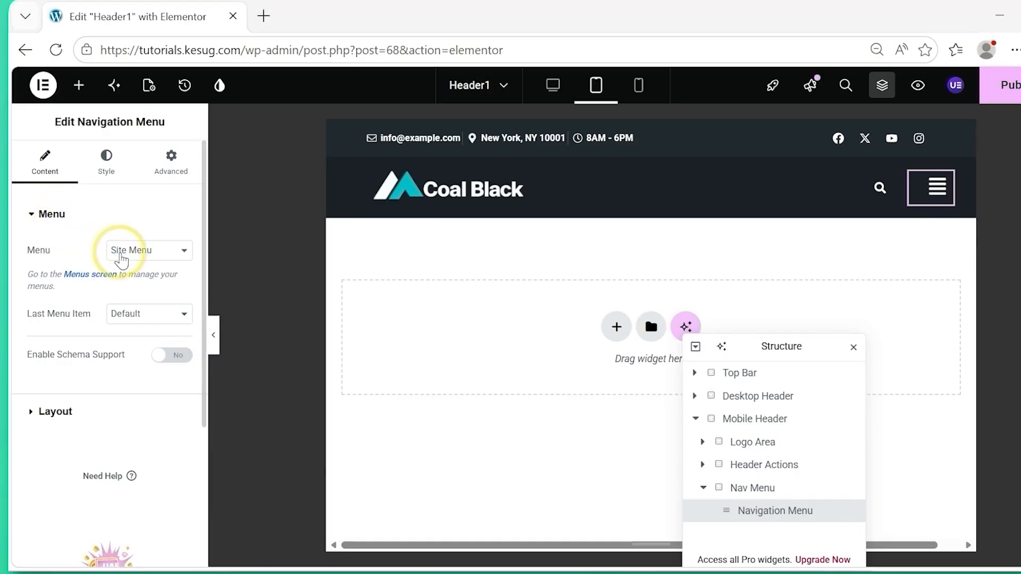
pyautogui.click(136, 261)
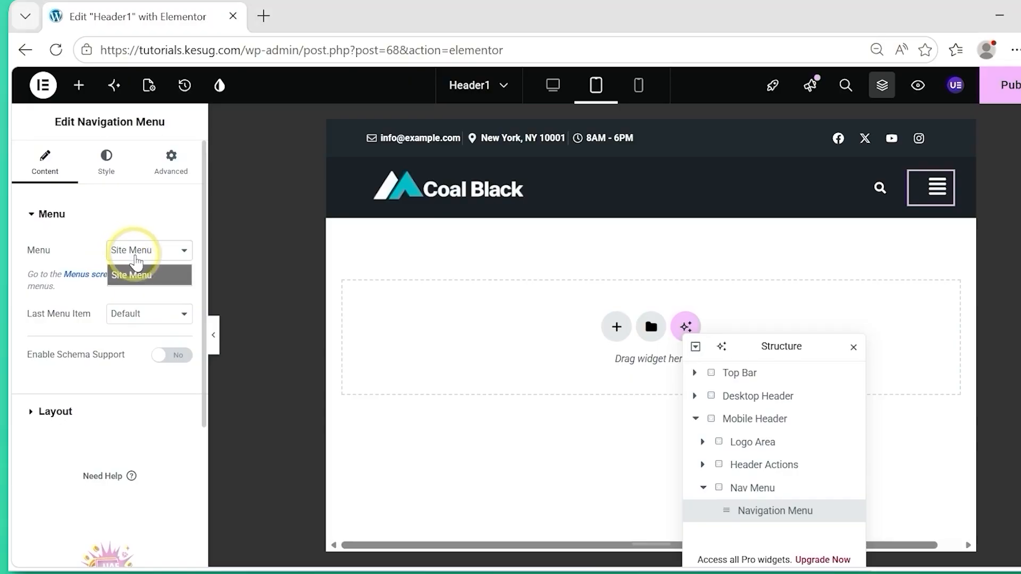
pyautogui.click(140, 222)
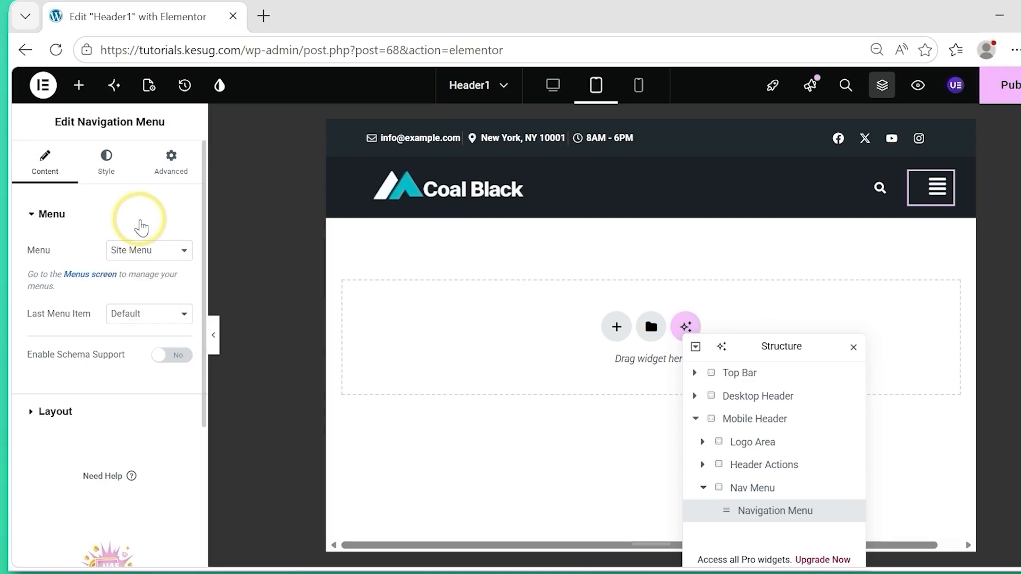
pyautogui.click(140, 222)
pyautogui.click(107, 212)
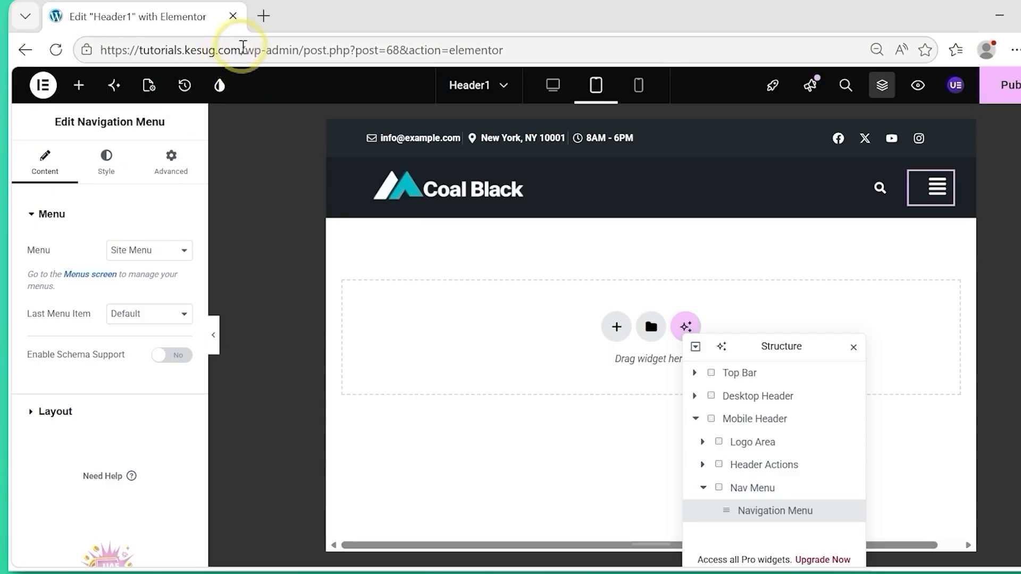
# Open the site's WordPress admin dashboard (tutorials.kesug.com/wp-admin/) in a new browser tab and go to the Menus management page.
pyautogui.moveTo(243, 50); pyautogui.dragTo(70, 50)
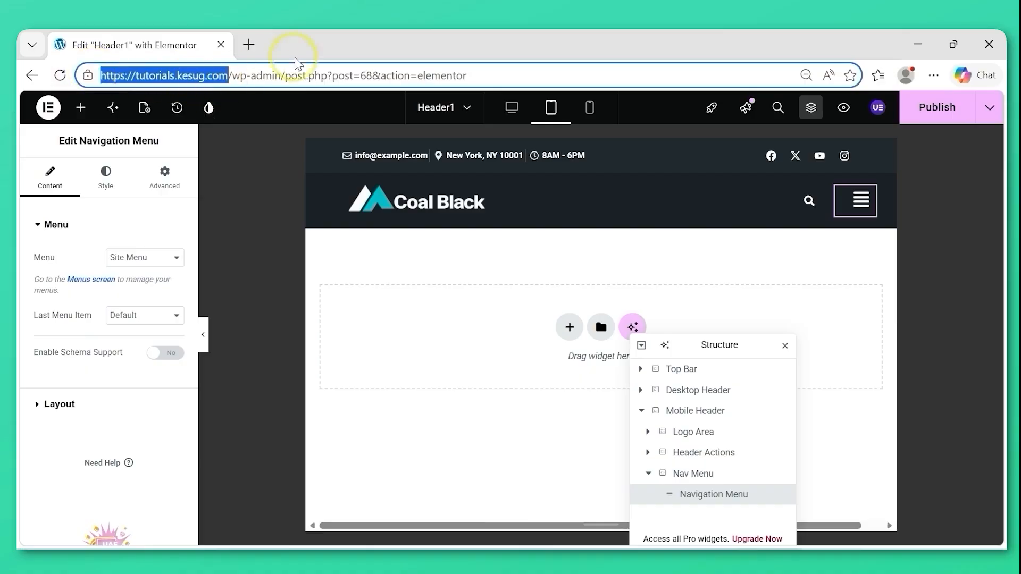
pyautogui.moveTo(286, 75); pyautogui.dragTo(32, 75)
pyautogui.hotkey('ctrl', 'c')
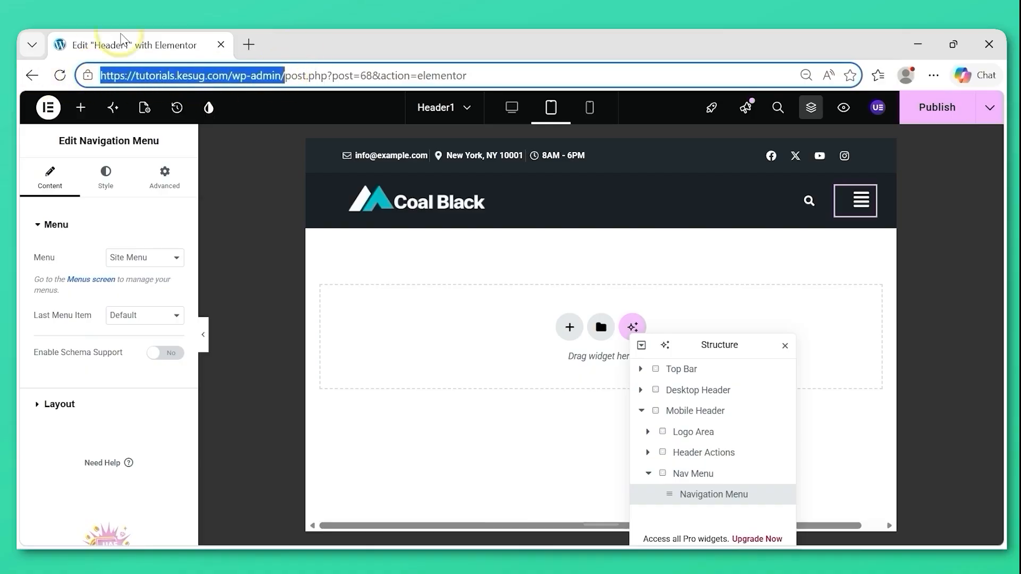
pyautogui.click(248, 44)
pyautogui.hotkey('ctrl', 'v')
pyautogui.press('Return')
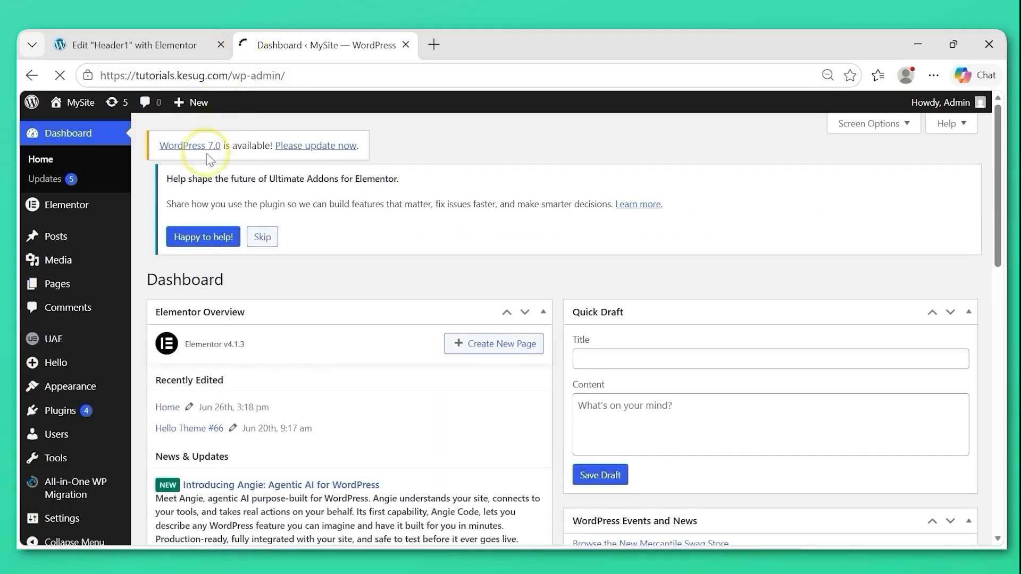
pyautogui.moveTo(75, 392)
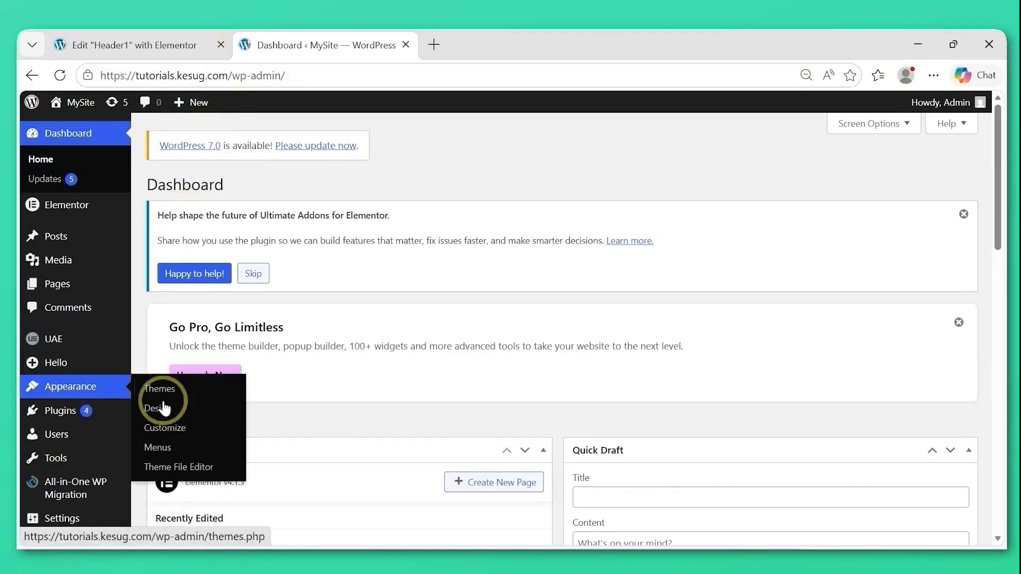
pyautogui.click(160, 453)
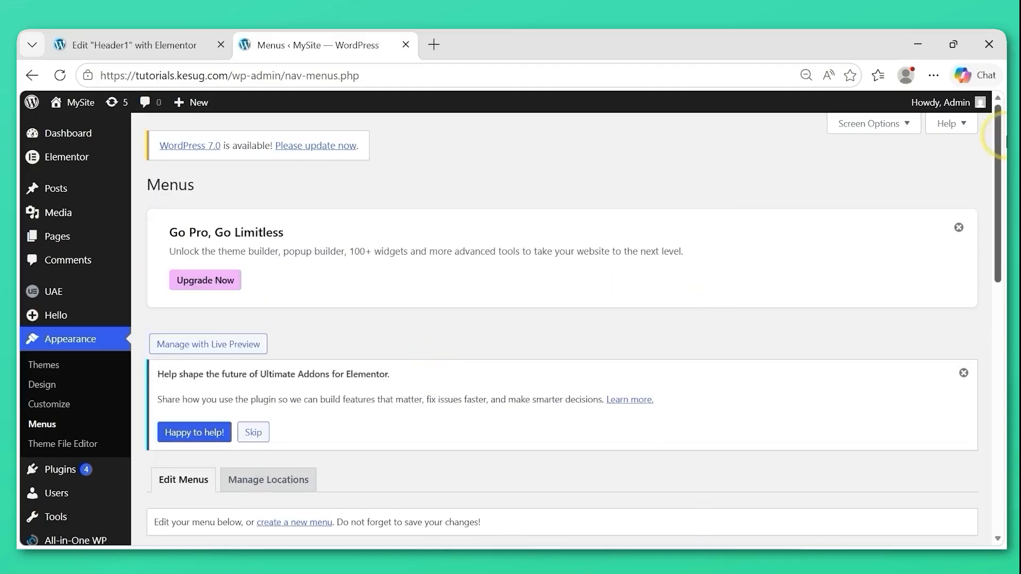
# Create a new WordPress menu named Mobile Menu.
pyautogui.moveTo(1000, 161); pyautogui.dragTo(998, 283)
pyautogui.click(299, 212)
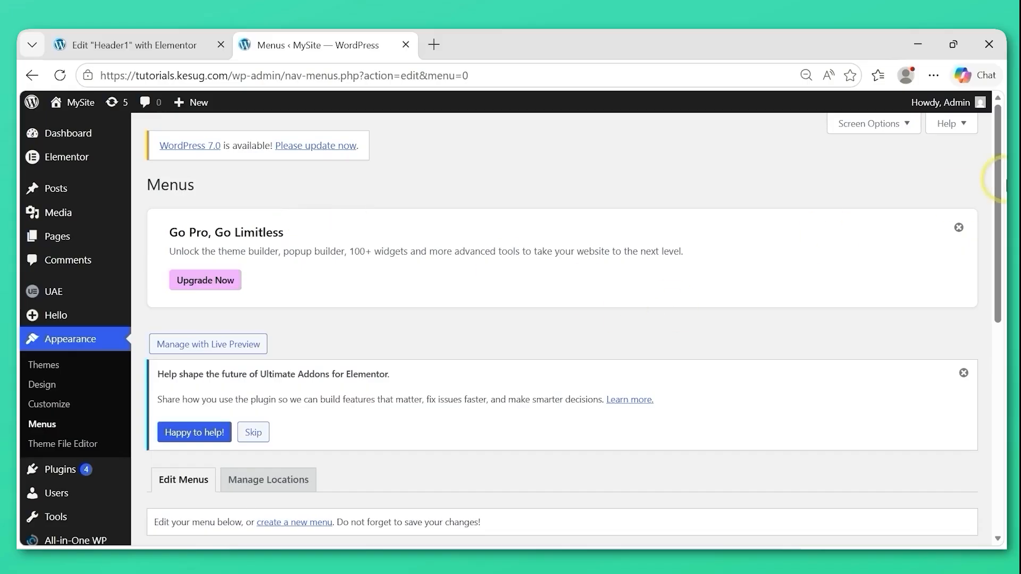
pyautogui.moveTo(1001, 196); pyautogui.dragTo(996, 342)
pyautogui.click(485, 282)
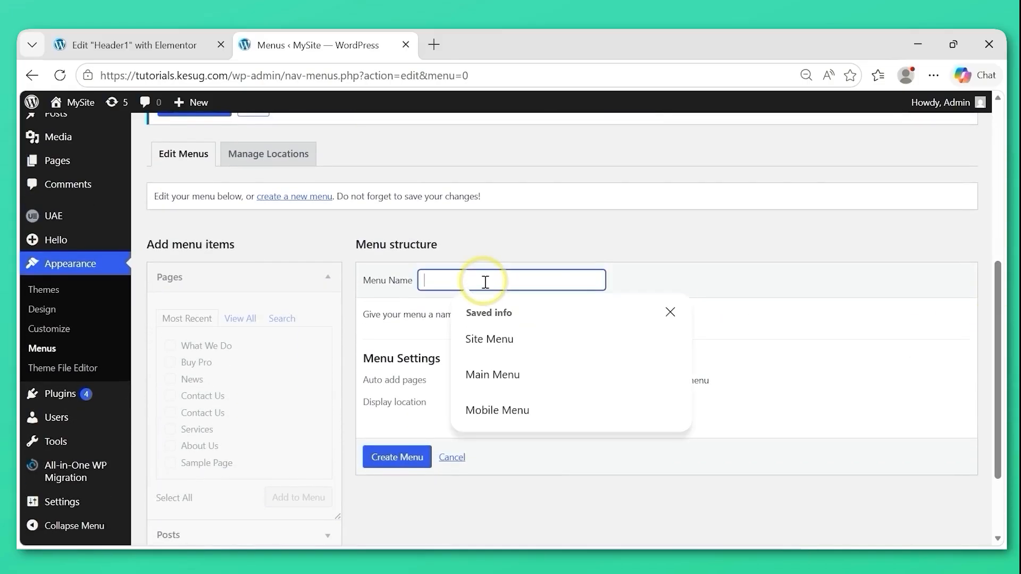
pyautogui.write('M')
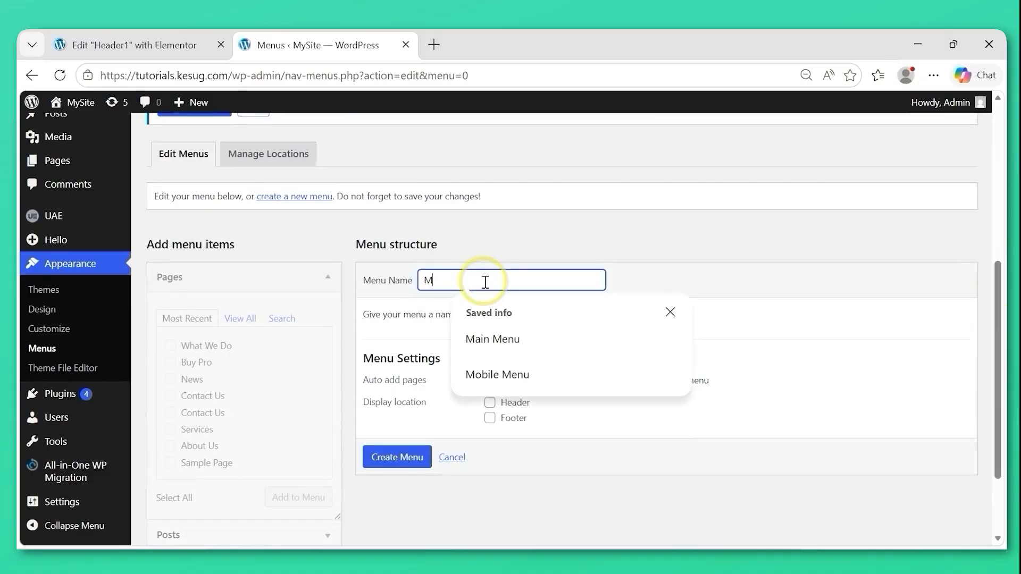
pyautogui.write('obile Menu')
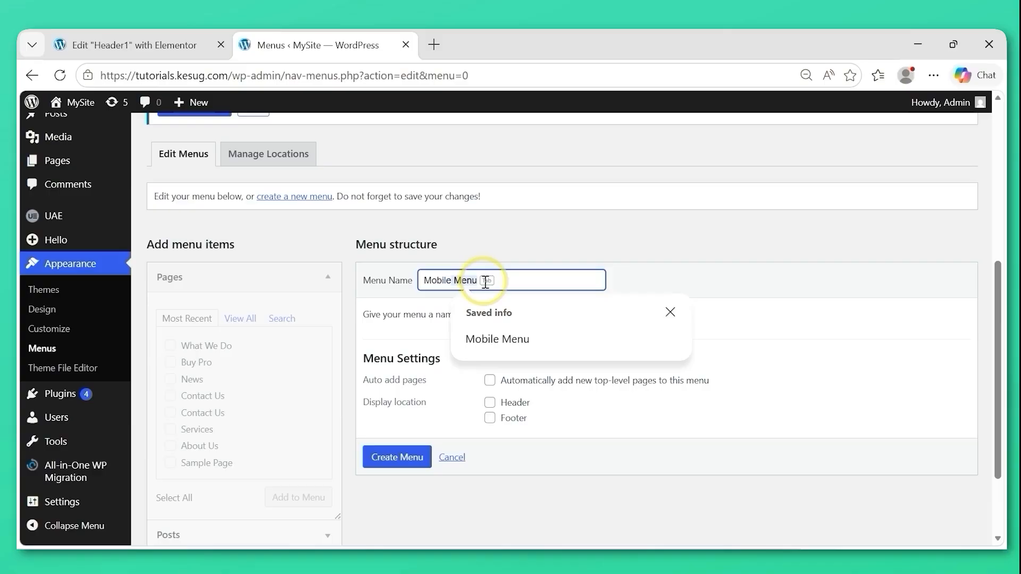
pyautogui.press('Tab')
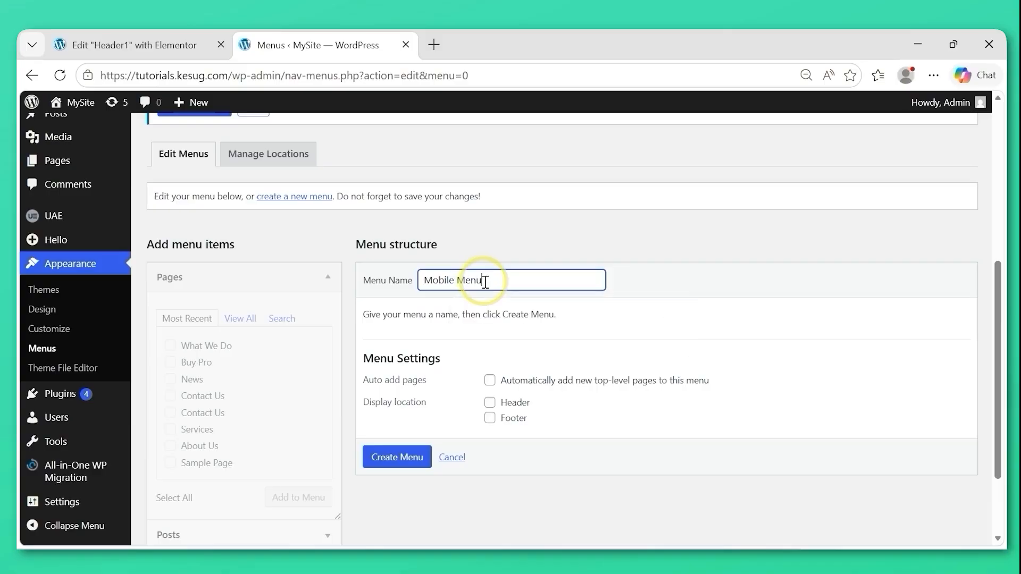
pyautogui.click(394, 464)
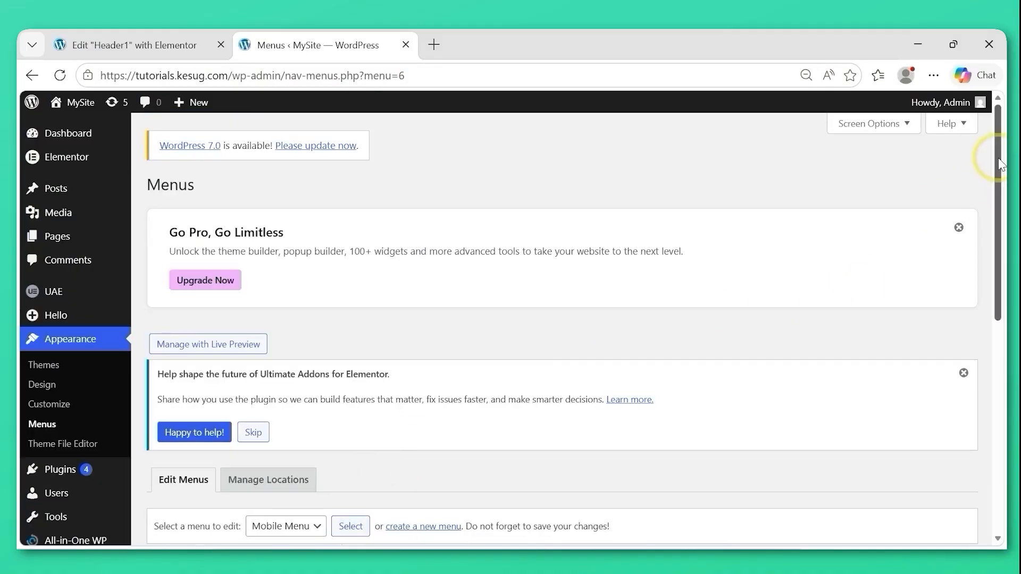
# Add all of the site's pages to the Mobile Menu.
pyautogui.moveTo(998, 160); pyautogui.dragTo(992, 367)
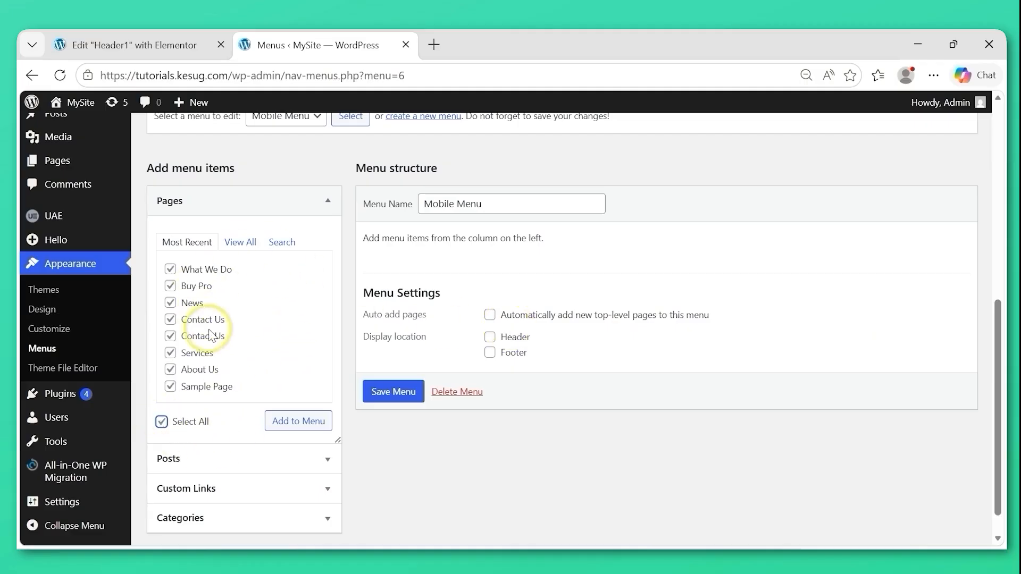
pyautogui.scroll(2, 229, 468)
pyautogui.click(291, 497)
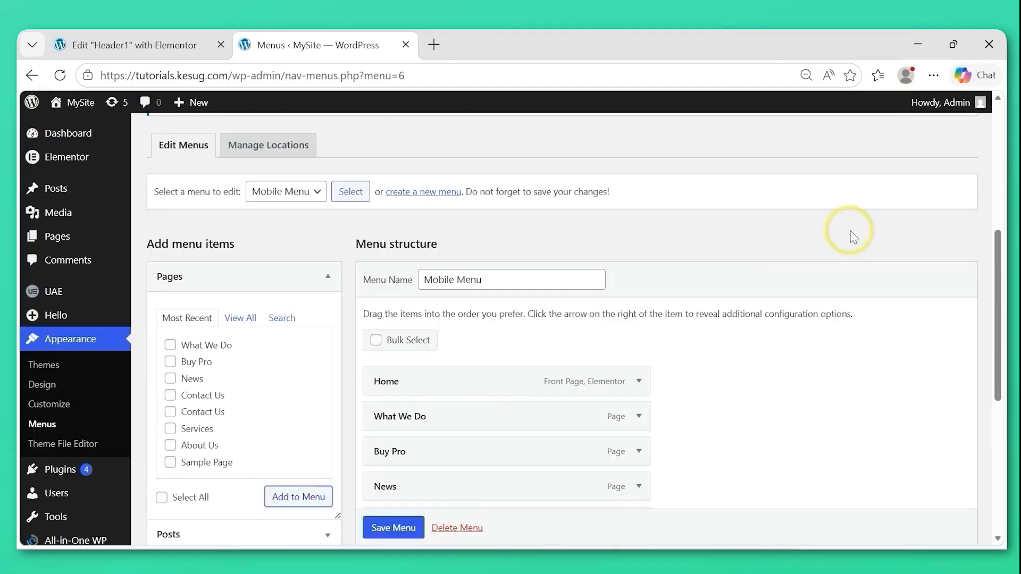
# Reorder the Mobile Menu to Home, About Us, Services, Contact Us, News, Buy Pro, nesting What We Do and Sample Page under Services.
pyautogui.moveTo(1000, 266); pyautogui.dragTo(1003, 327)
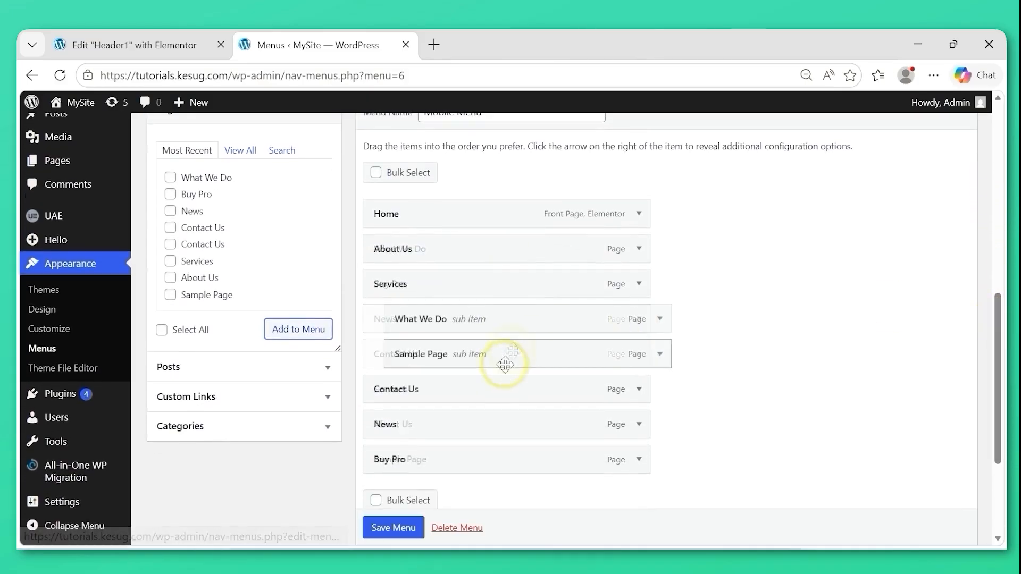
pyautogui.moveTo(506, 358); pyautogui.dragTo(507, 351)
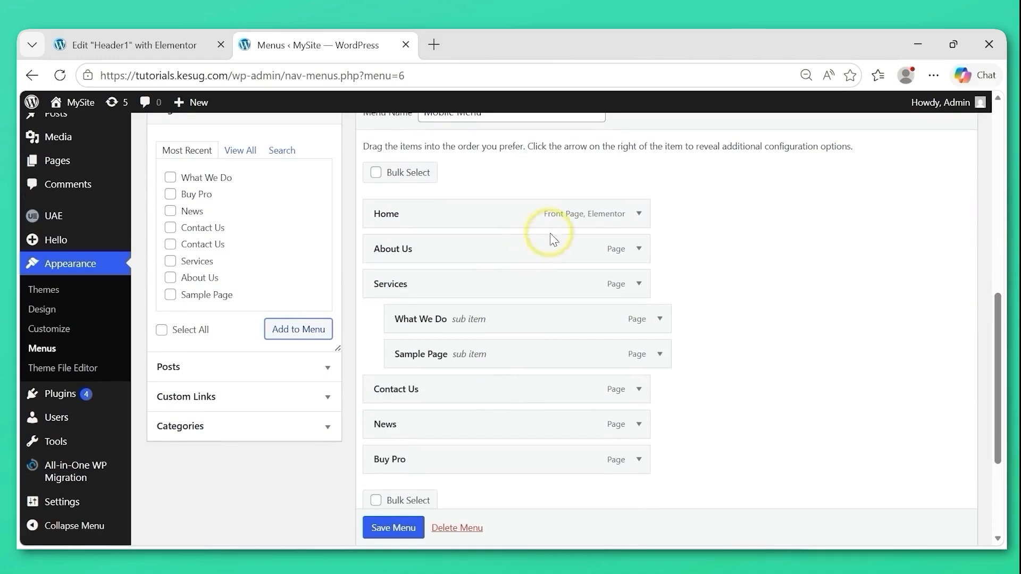
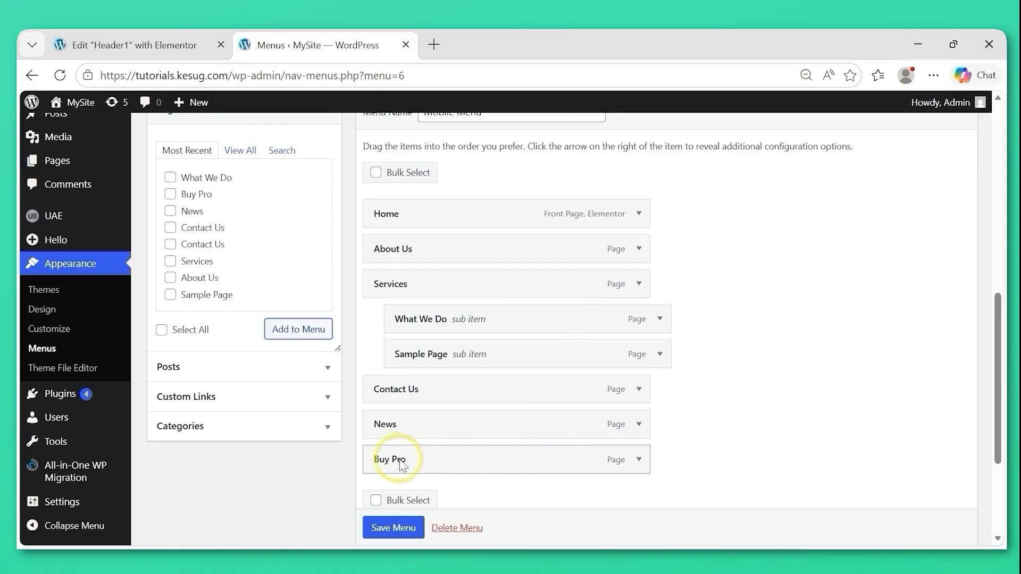
# Save the Mobile Menu with its current page structure and close the browser tab with the Menus page.
pyautogui.scroll(-1, 403, 537)
pyautogui.click(393, 527)
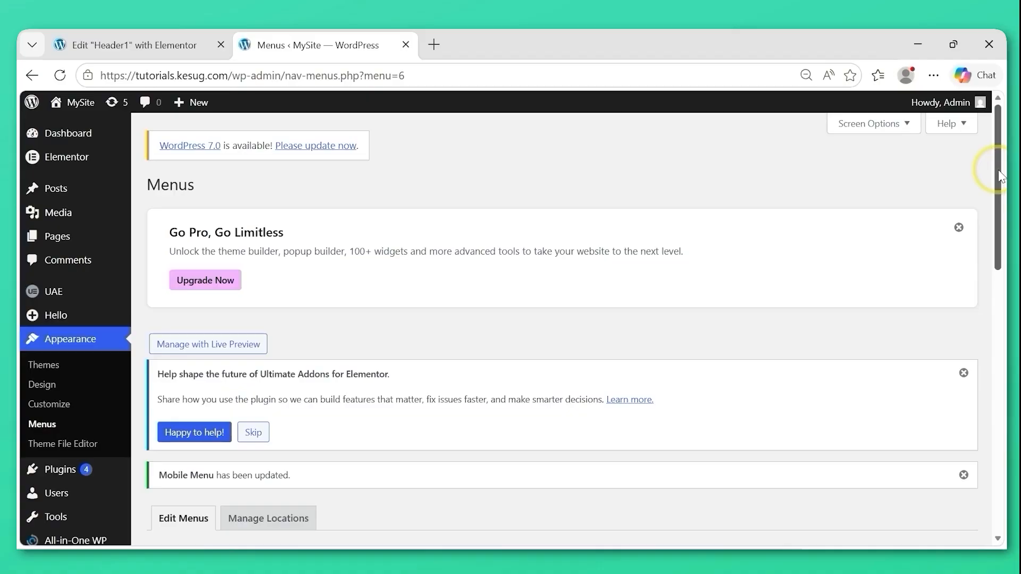
pyautogui.moveTo(998, 165); pyautogui.dragTo(1004, 464)
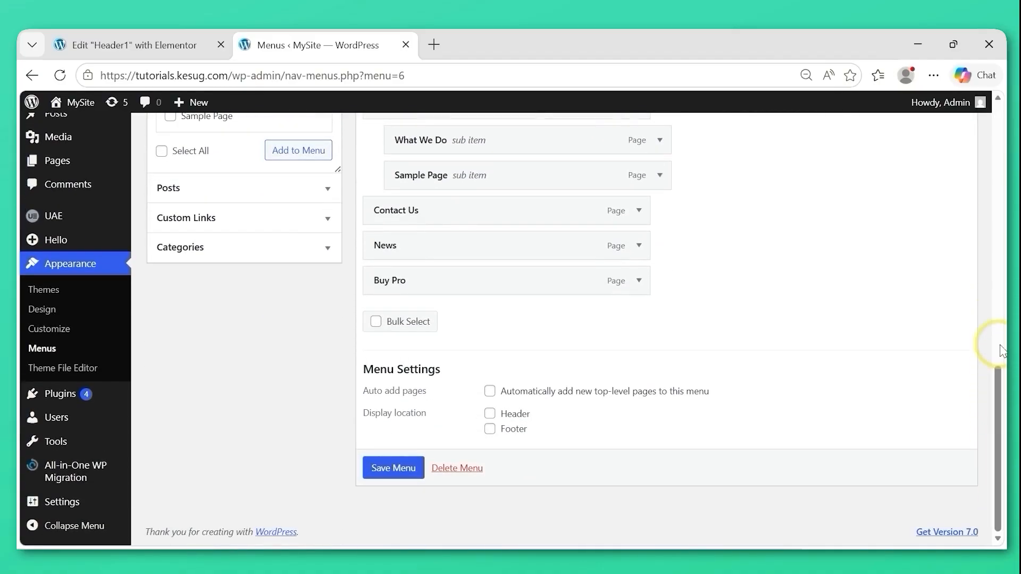
pyautogui.moveTo(998, 408); pyautogui.dragTo(996, 362)
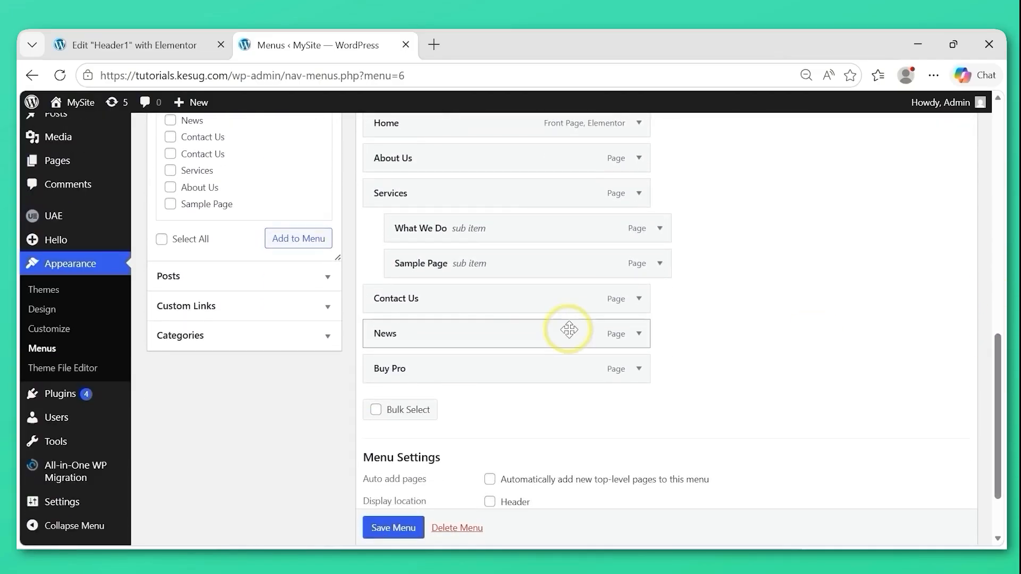
pyautogui.click(406, 45)
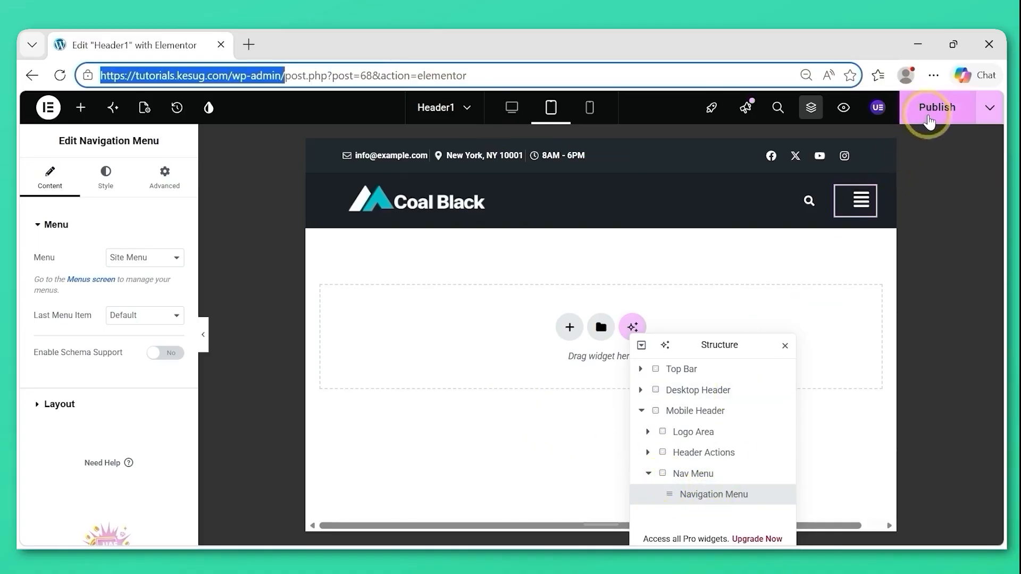
# Publish the Header1 template and reload the Elementor editor.
pyautogui.click(930, 123)
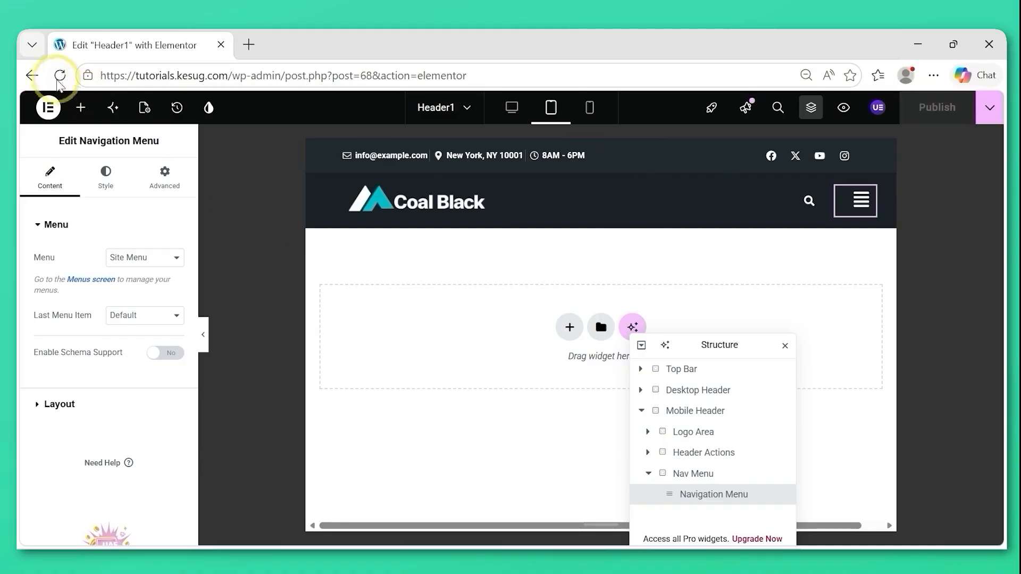
pyautogui.click(61, 79)
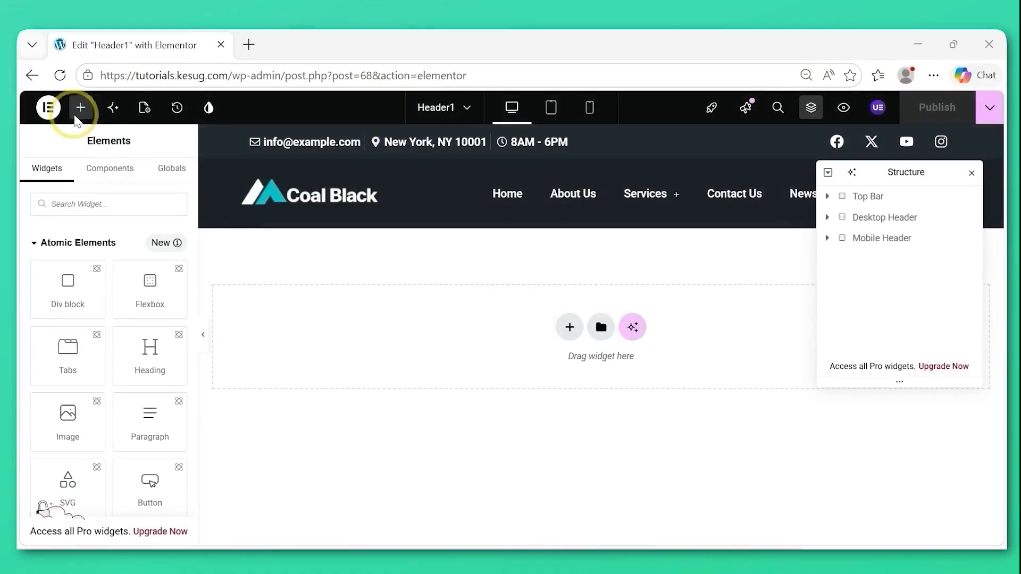
# In tablet view, set the Mobile Header's Navigation Menu widget to use Mobile Menu, with the last menu item as Button.
pyautogui.click(886, 249)
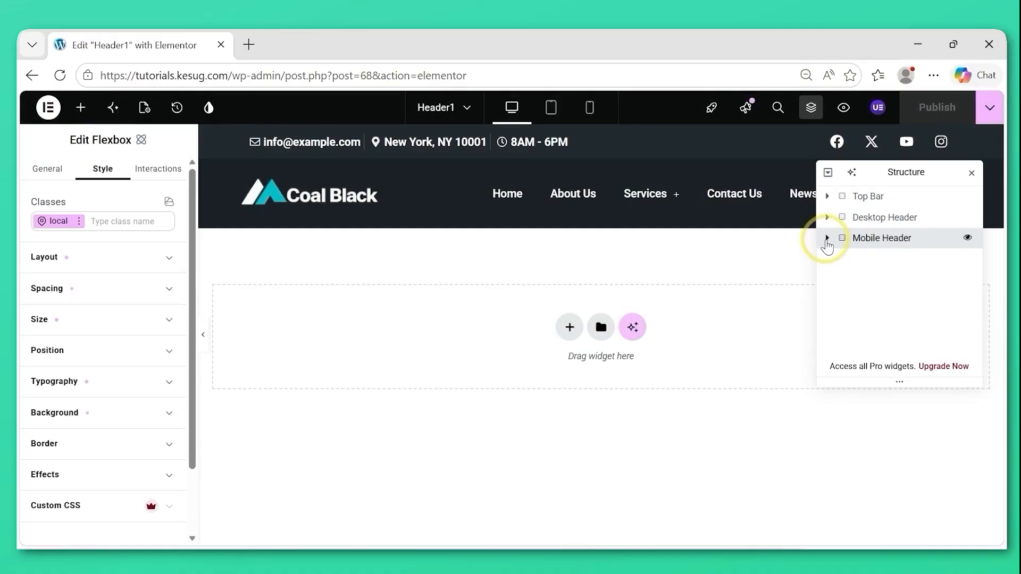
pyautogui.click(553, 110)
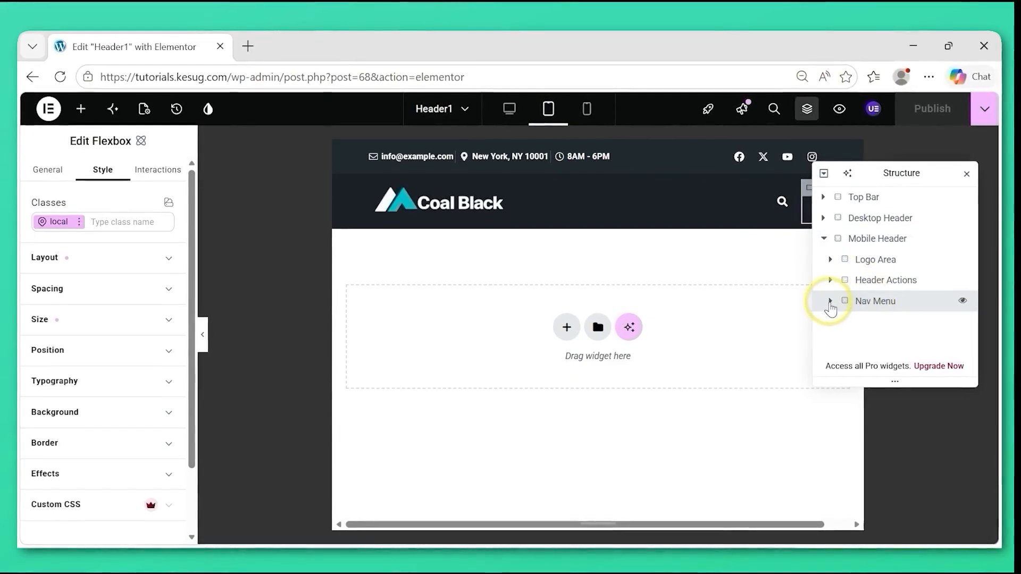
pyautogui.click(830, 301)
pyautogui.click(854, 321)
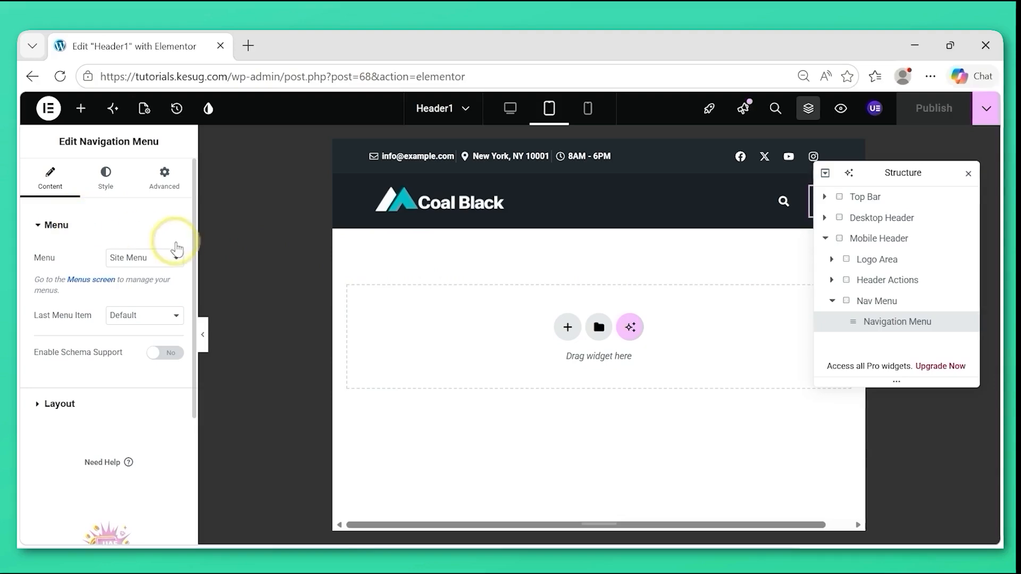
pyautogui.click(141, 259)
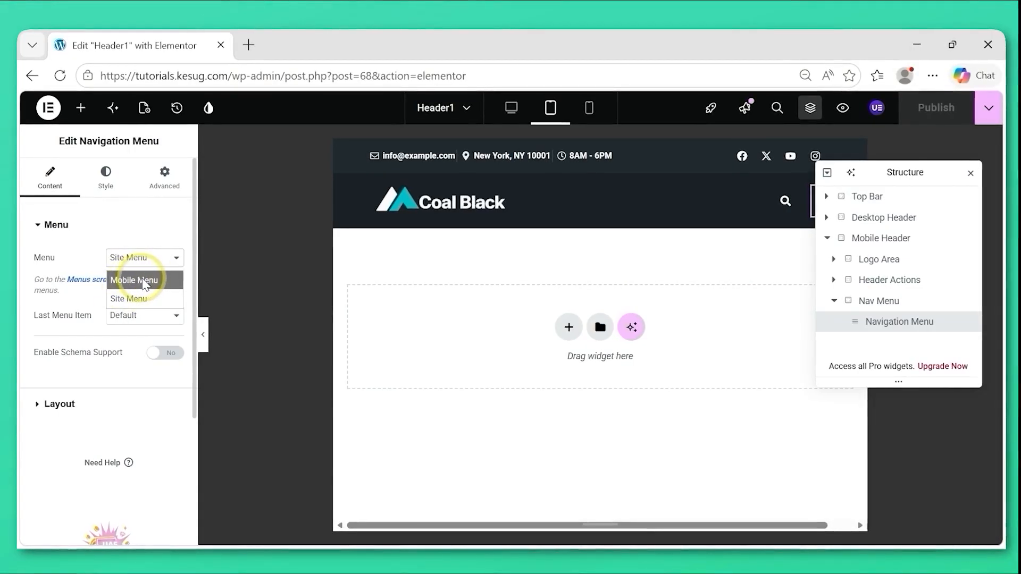
pyautogui.click(145, 284)
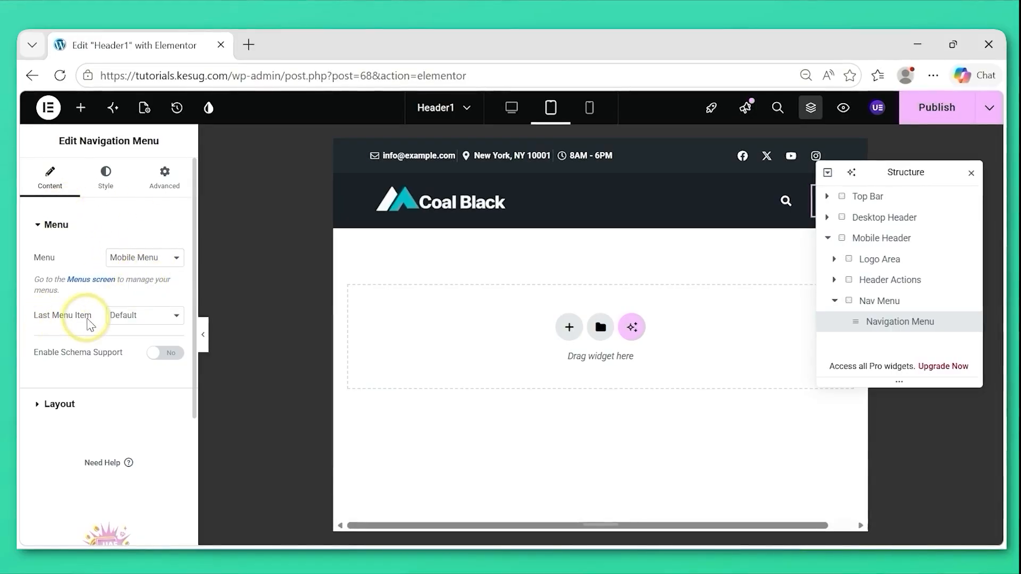
pyautogui.click(153, 323)
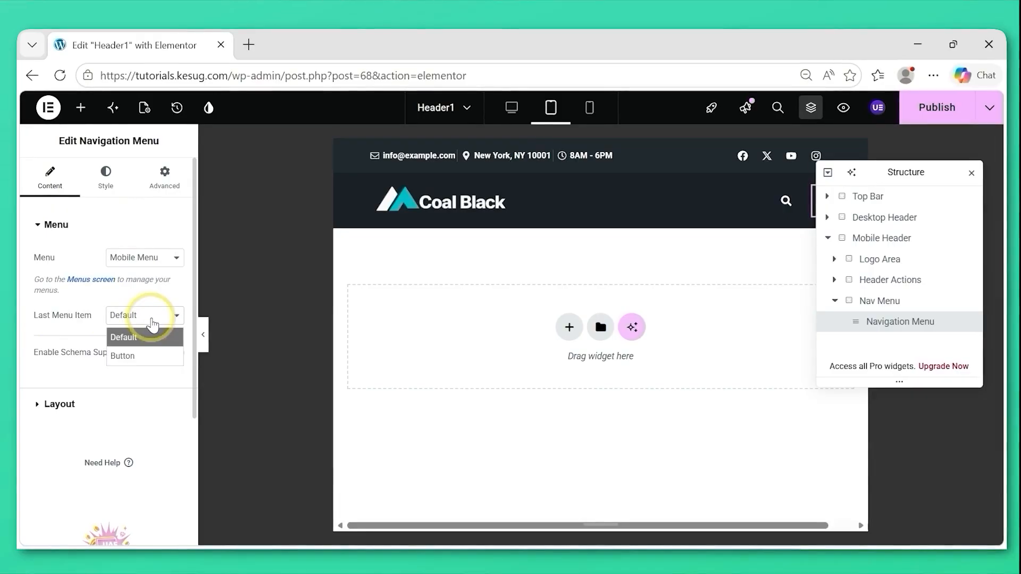
pyautogui.click(144, 356)
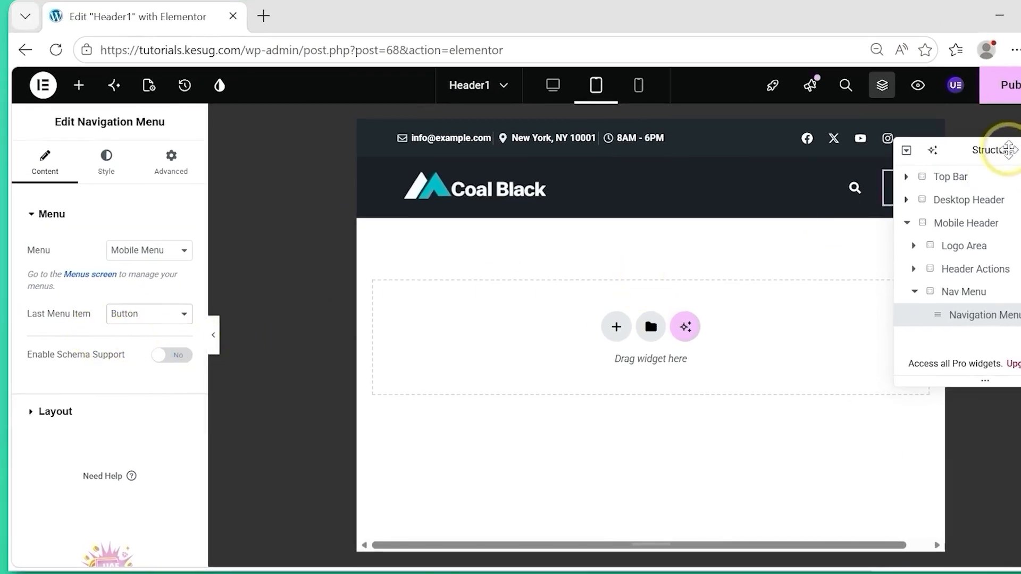
# Open the hamburger menu in the tablet preview and check its items, keeping the Structure list clear of them.
pyautogui.moveTo(999, 153); pyautogui.dragTo(824, 320)
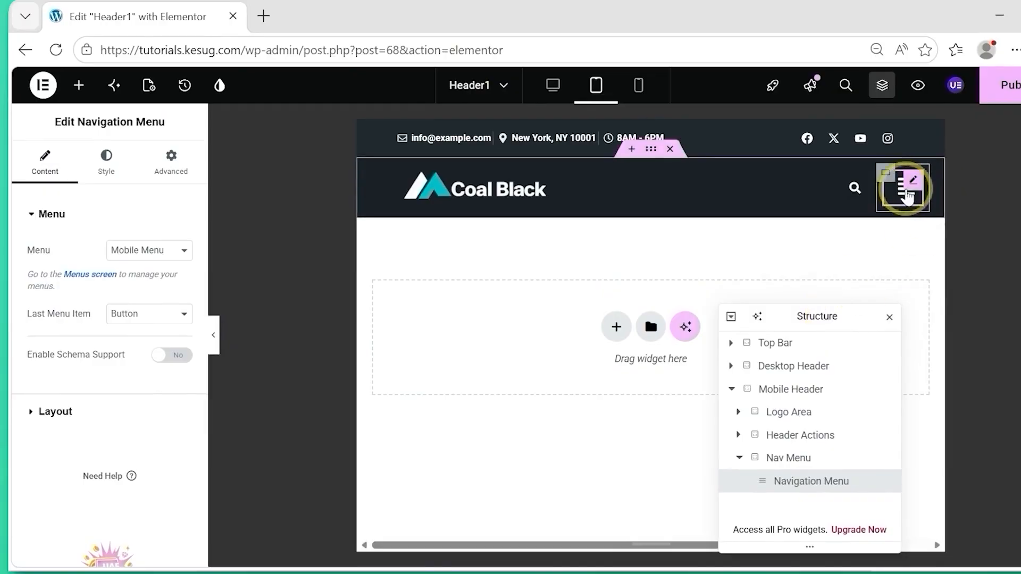
pyautogui.click(907, 195)
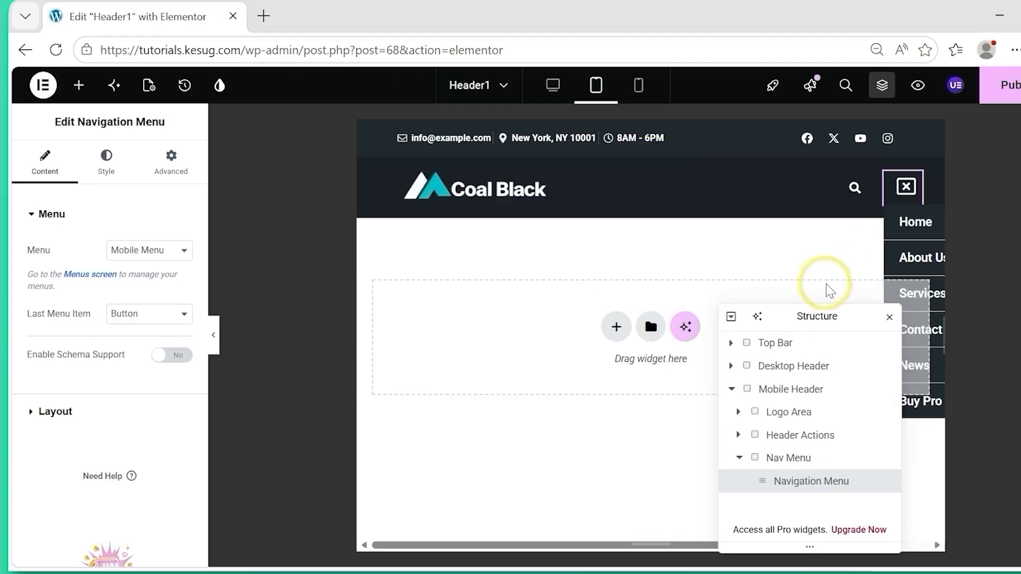
pyautogui.moveTo(803, 319); pyautogui.dragTo(682, 339)
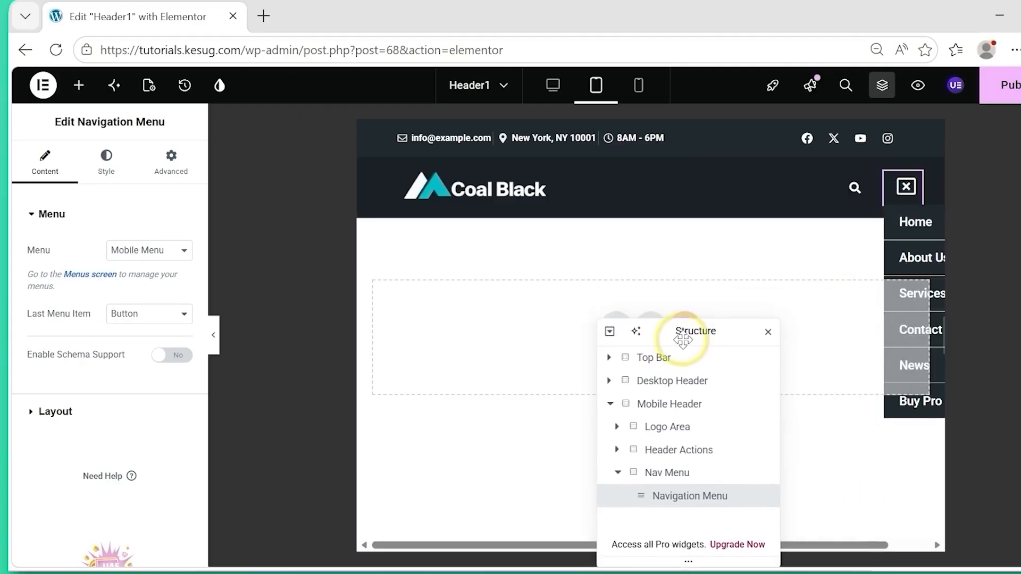
# Set the Navigation Menu layout to Flyout with Right orientation, a centered hamburger and left-aligned menu items.
pyautogui.click(35, 412)
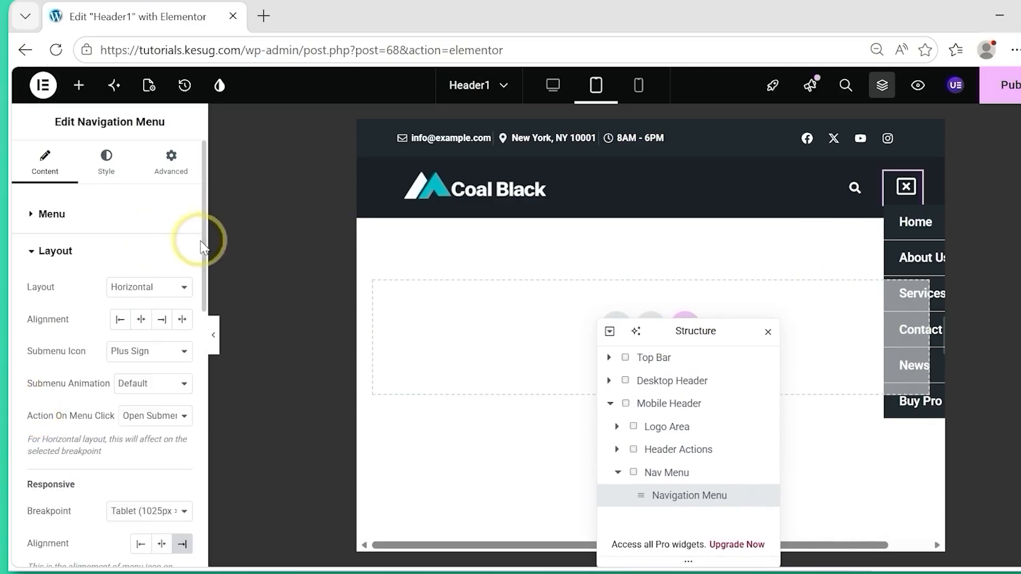
pyautogui.moveTo(204, 254); pyautogui.dragTo(202, 278)
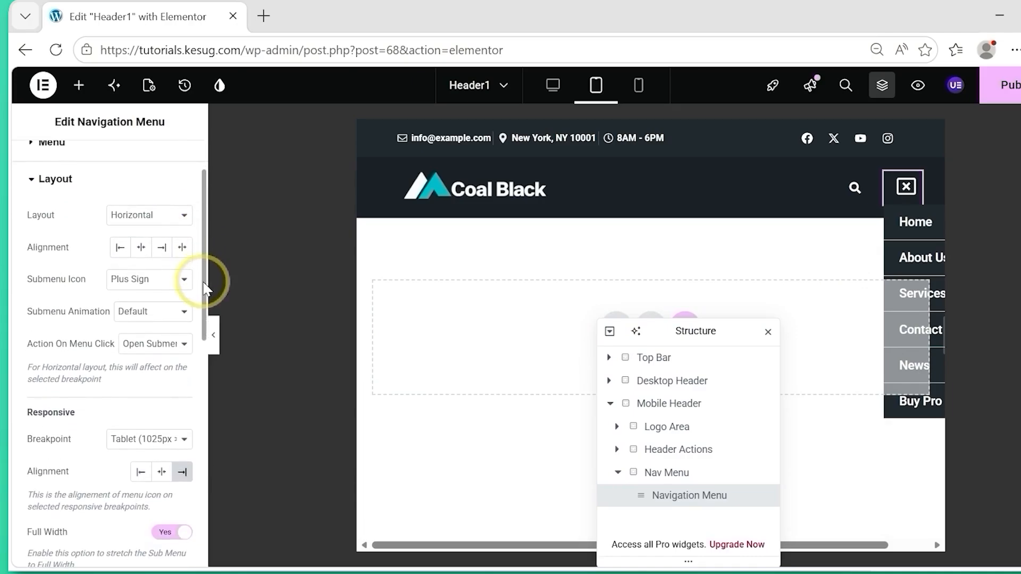
pyautogui.click(159, 219)
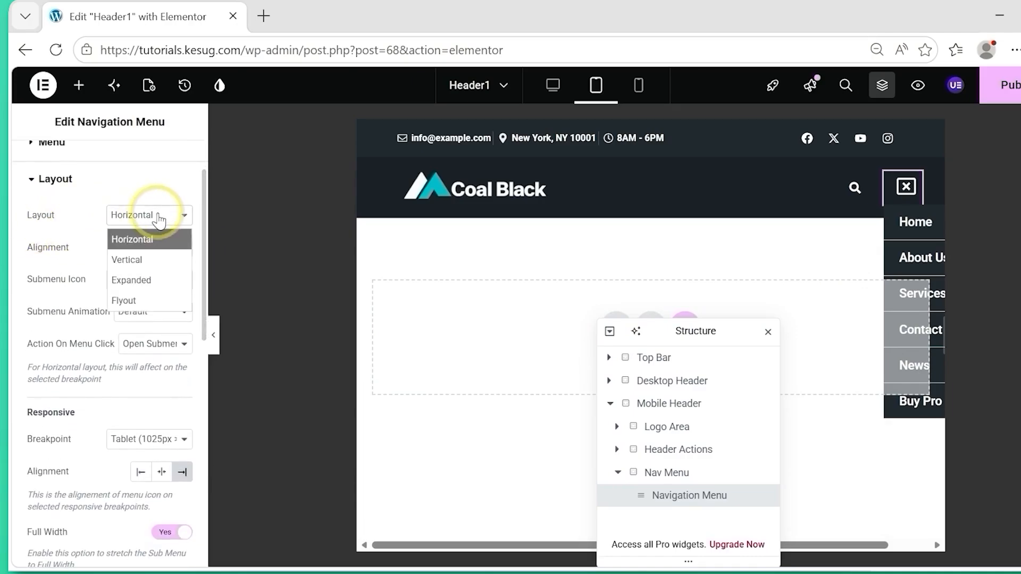
pyautogui.click(135, 308)
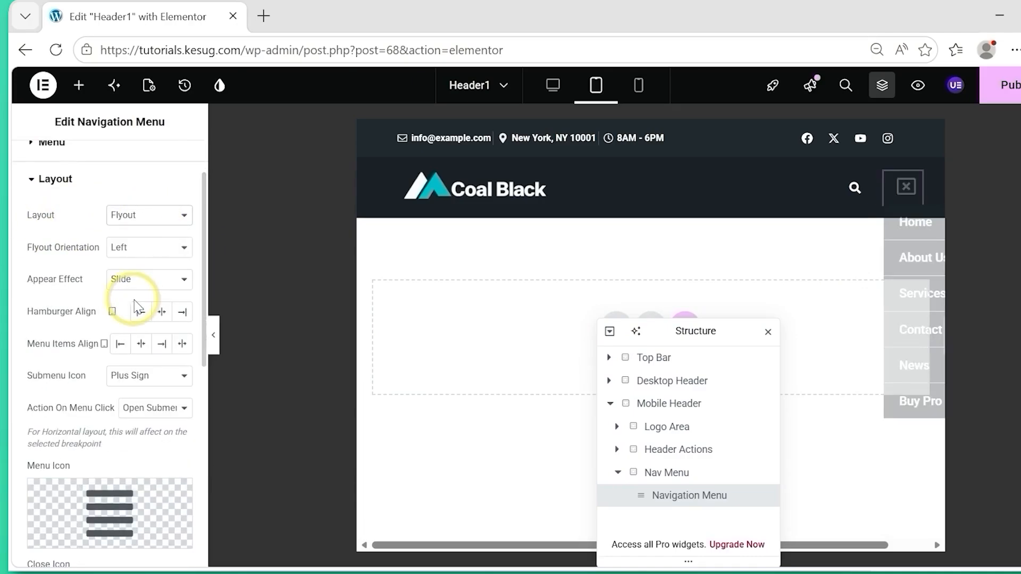
pyautogui.click(145, 249)
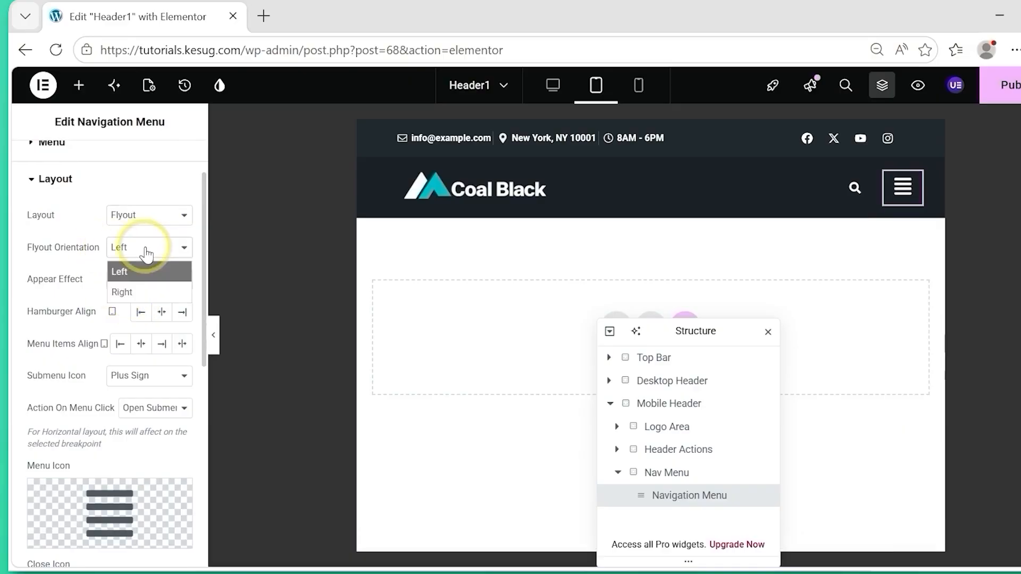
pyautogui.click(129, 295)
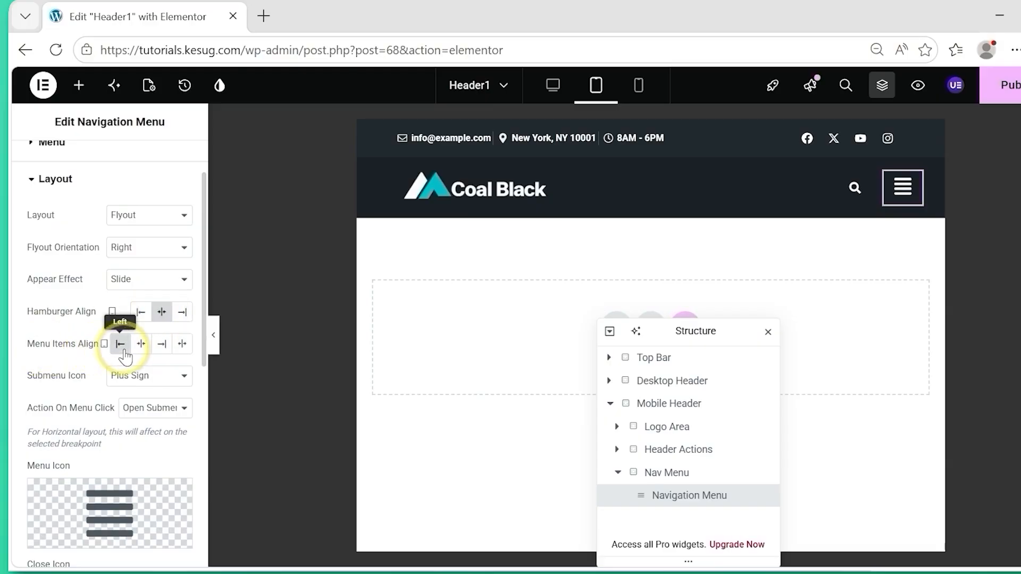
# Open the flyout menu in the tablet preview and examine it alongside the widget's layout settings.
pyautogui.click(902, 198)
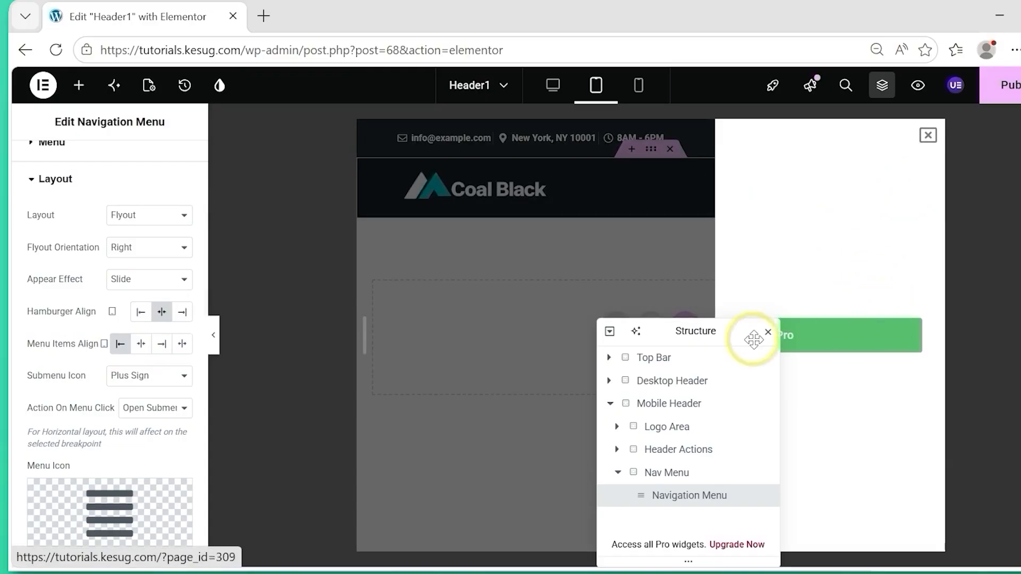
pyautogui.moveTo(736, 335); pyautogui.dragTo(540, 339)
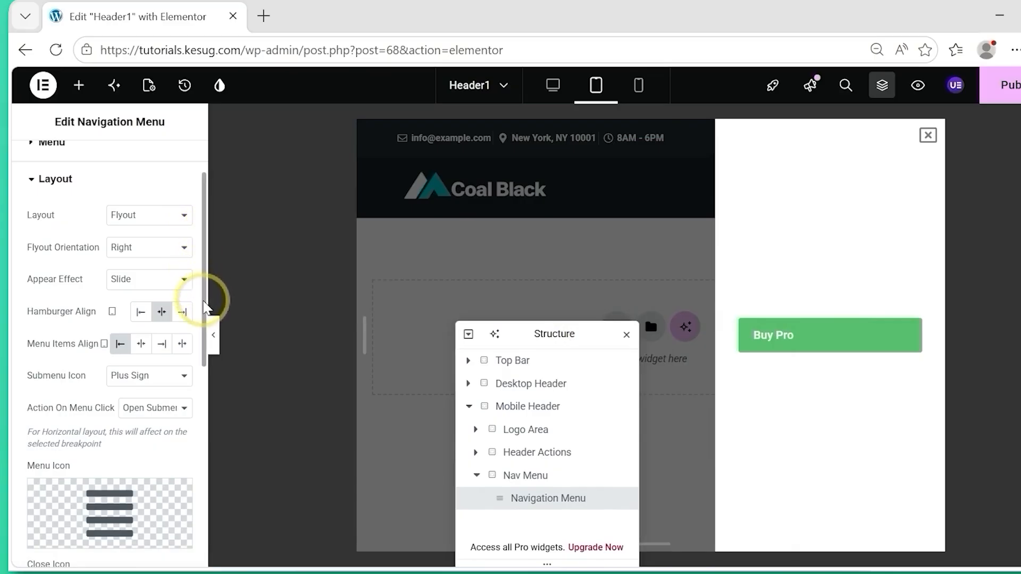
pyautogui.scroll(-8, 205, 305)
pyautogui.scroll(6, 189, 513)
pyautogui.scroll(4, 175, 306)
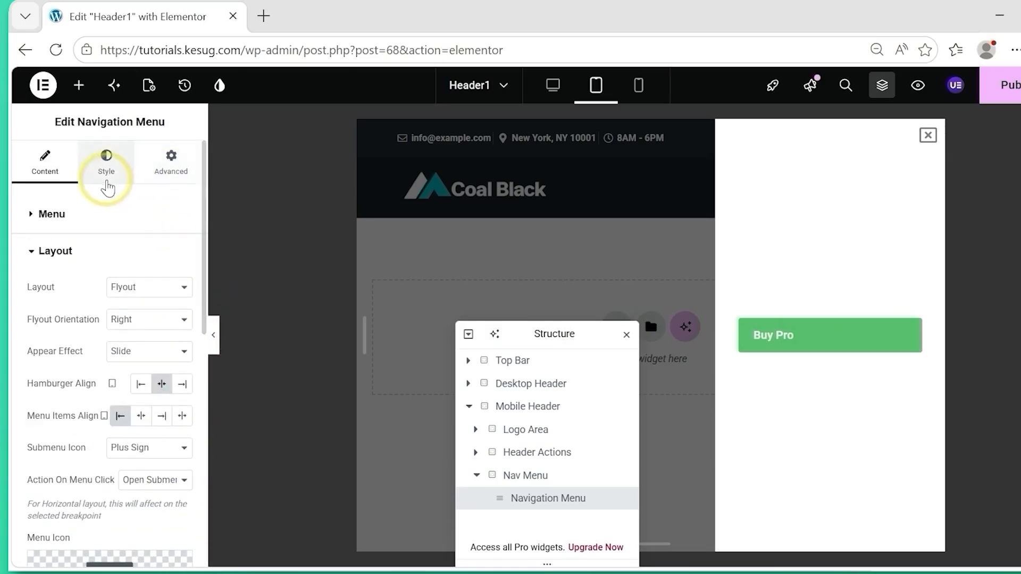
# Set the main menu's flyout box width to 500 and its padding to 20, and reopen the flyout to check.
pyautogui.click(107, 186)
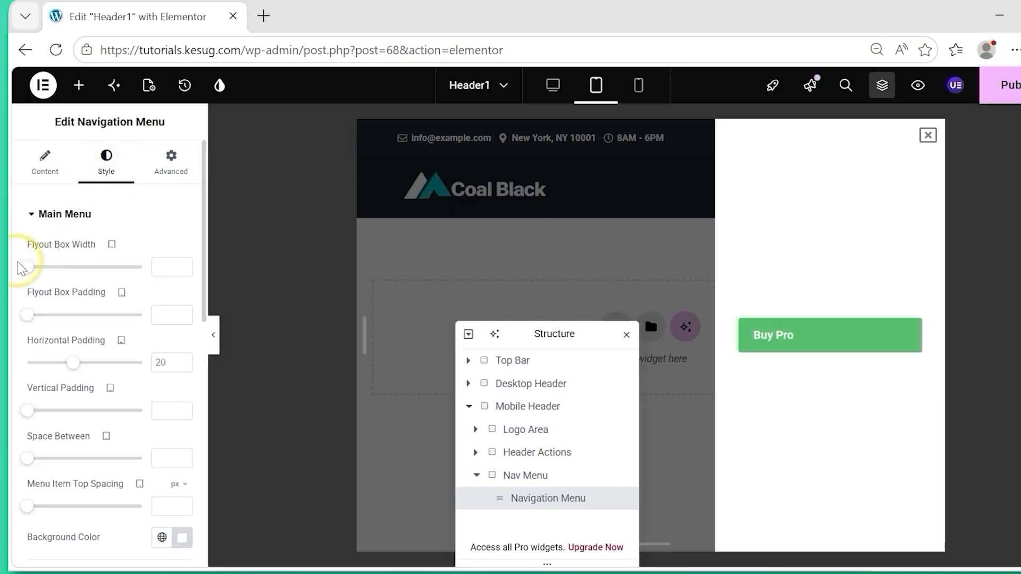
pyautogui.moveTo(27, 268); pyautogui.dragTo(158, 266)
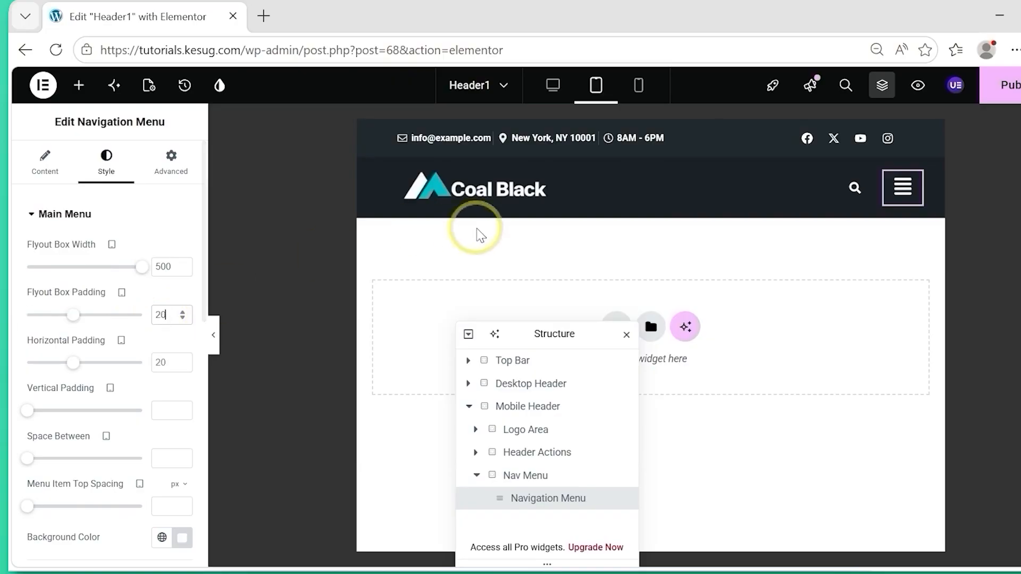
pyautogui.click(905, 194)
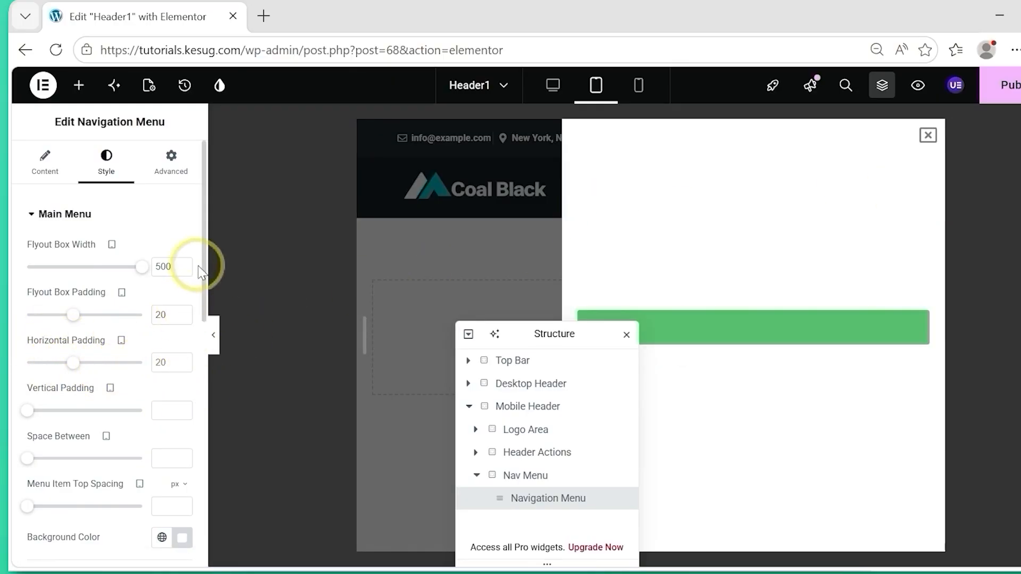
# Copy the dropdown color variable's value #232930 from the design system for the flyout background, saving Header1's changes on returning.
pyautogui.moveTo(203, 287); pyautogui.dragTo(200, 371)
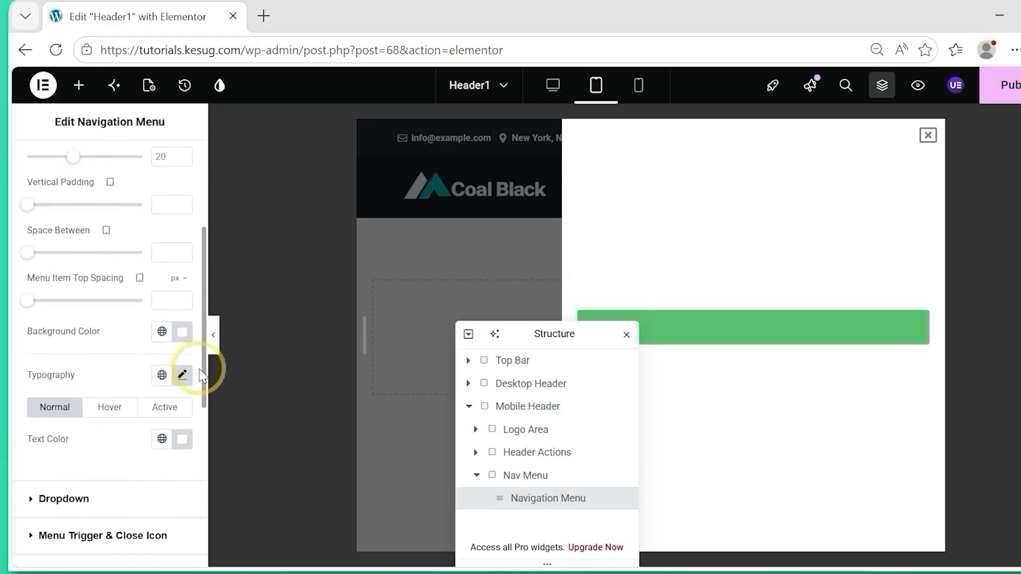
pyautogui.click(183, 338)
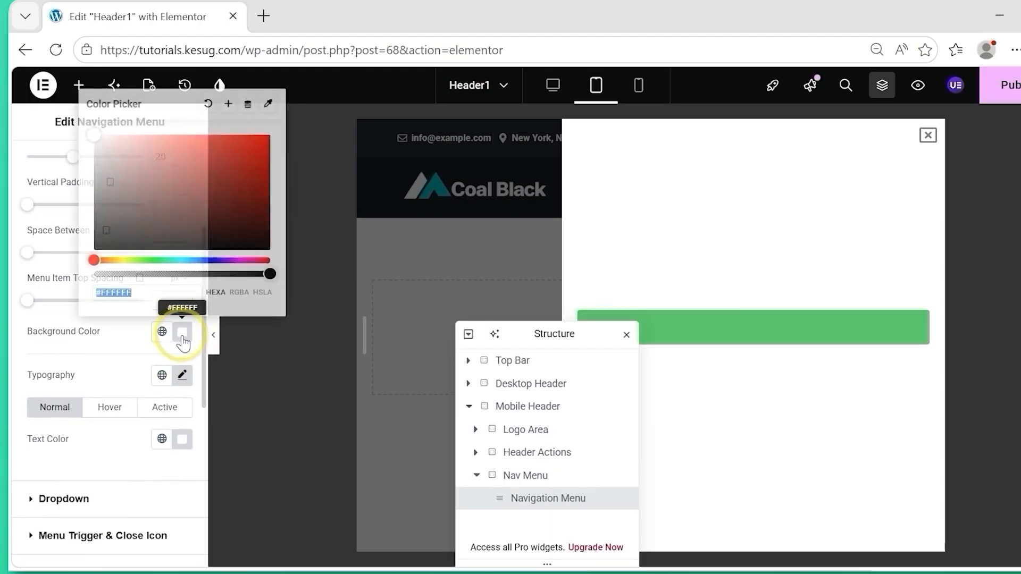
pyautogui.click(182, 338)
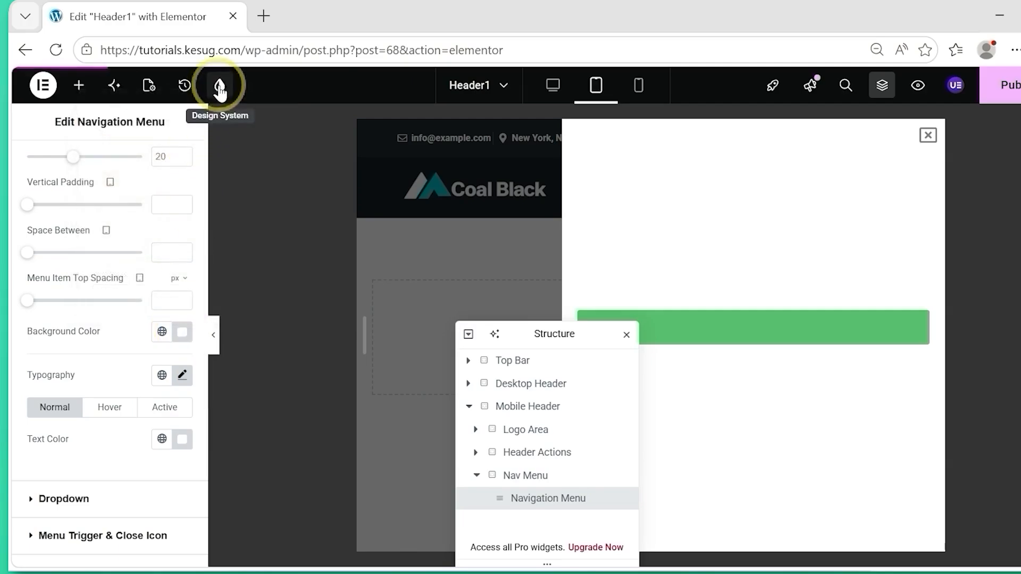
pyautogui.click(220, 88)
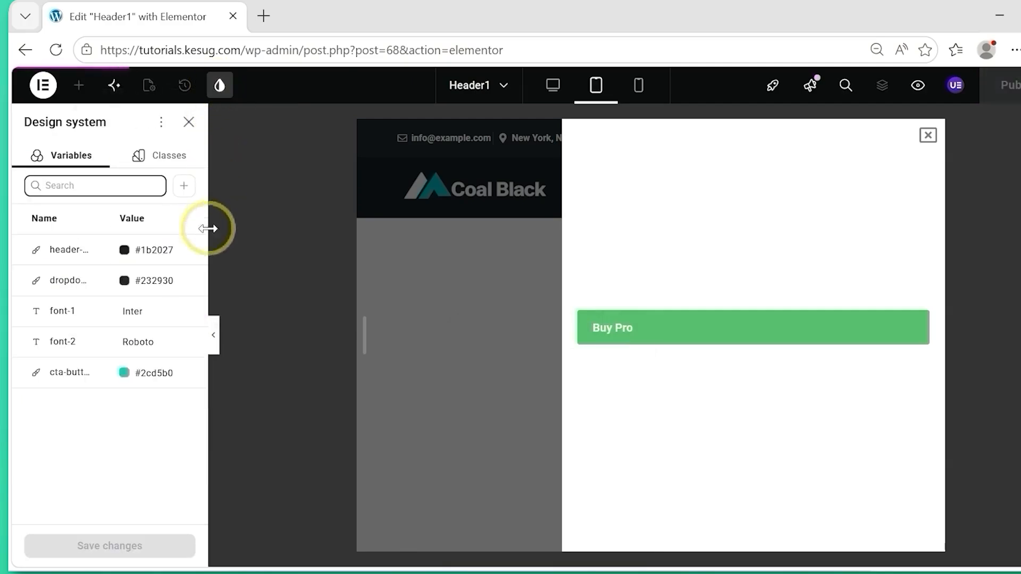
pyautogui.doubleClick(152, 282)
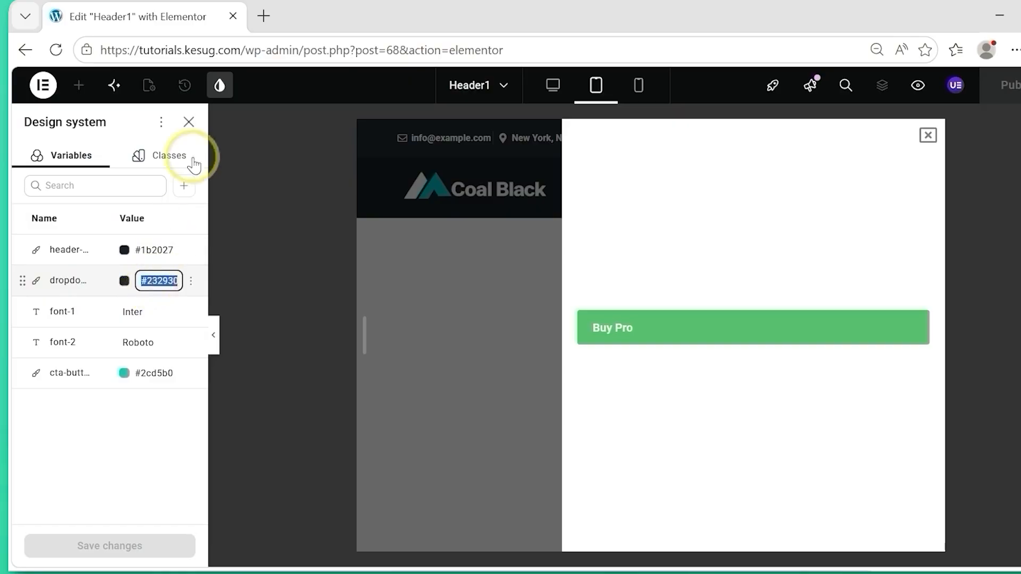
pyautogui.click(189, 119)
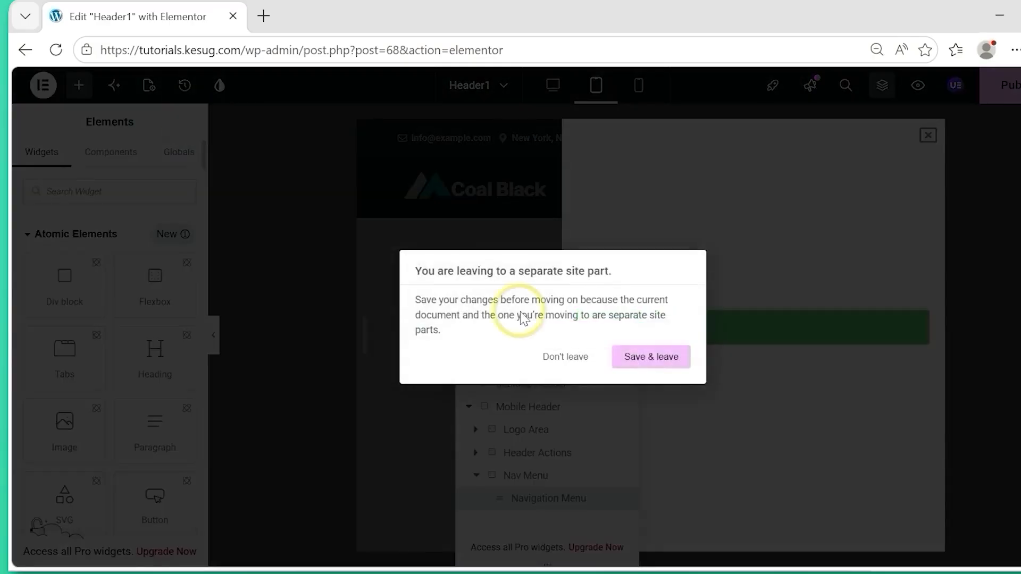
pyautogui.click(638, 357)
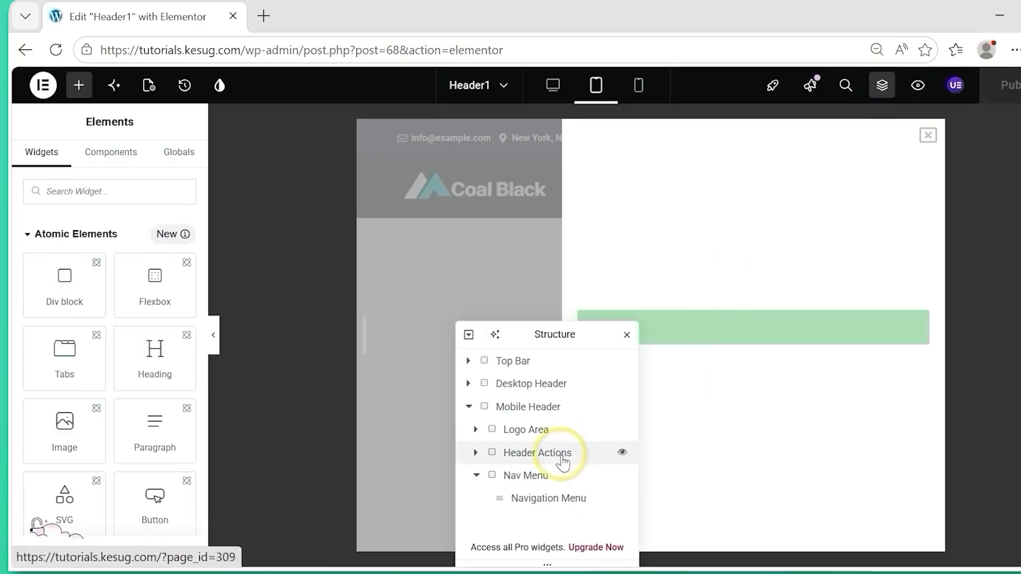
# Set the Navigation Menu's main menu background color to #232930 and open the flyout to check it.
pyautogui.click(543, 504)
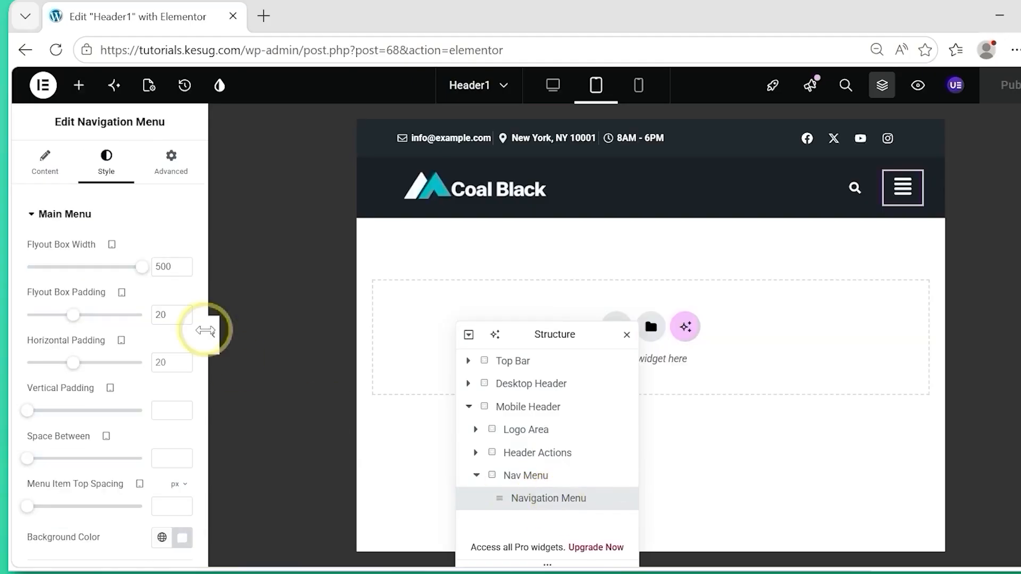
pyautogui.moveTo(204, 301); pyautogui.dragTo(206, 361)
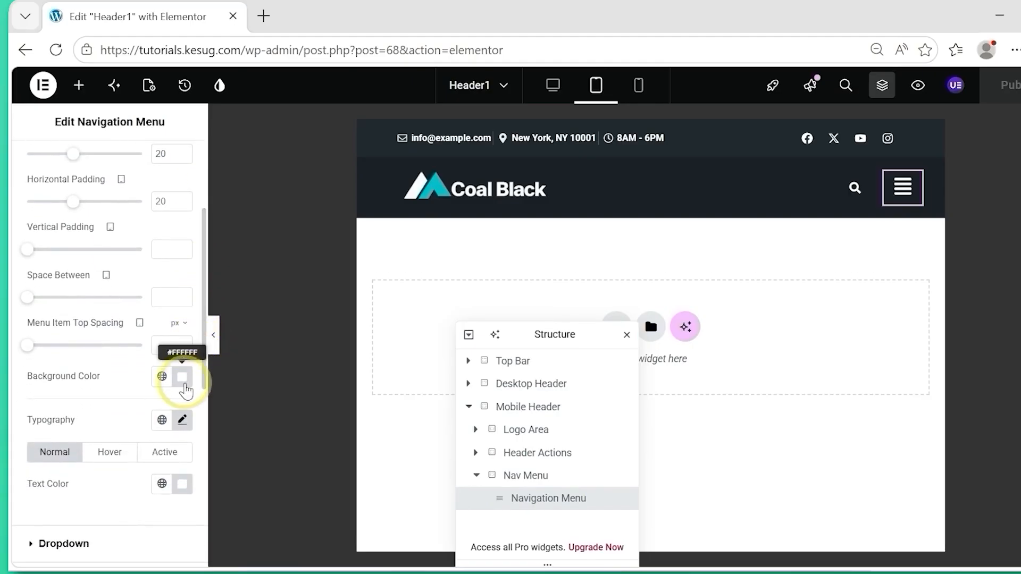
pyautogui.click(182, 378)
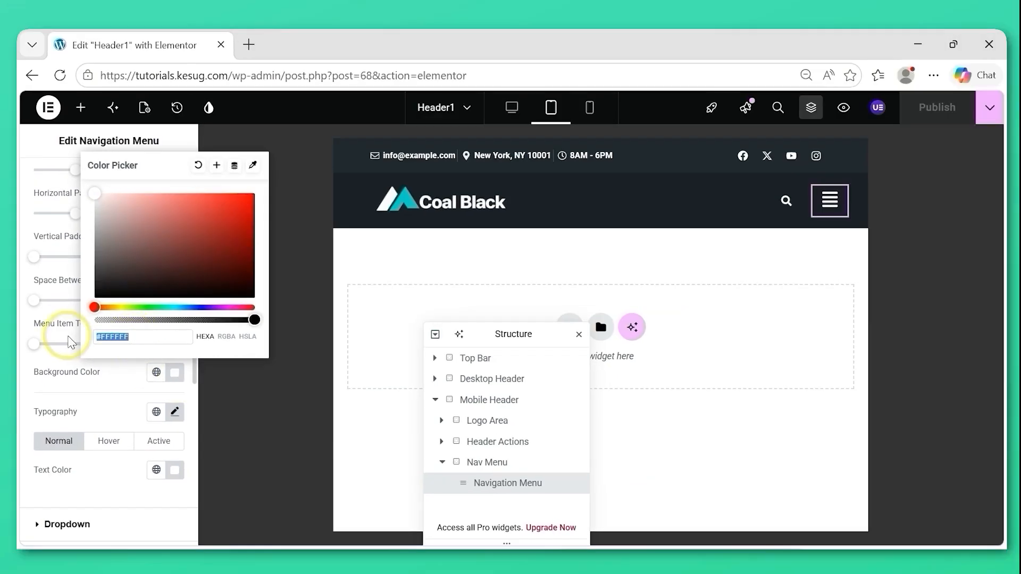
pyautogui.write('#232930')
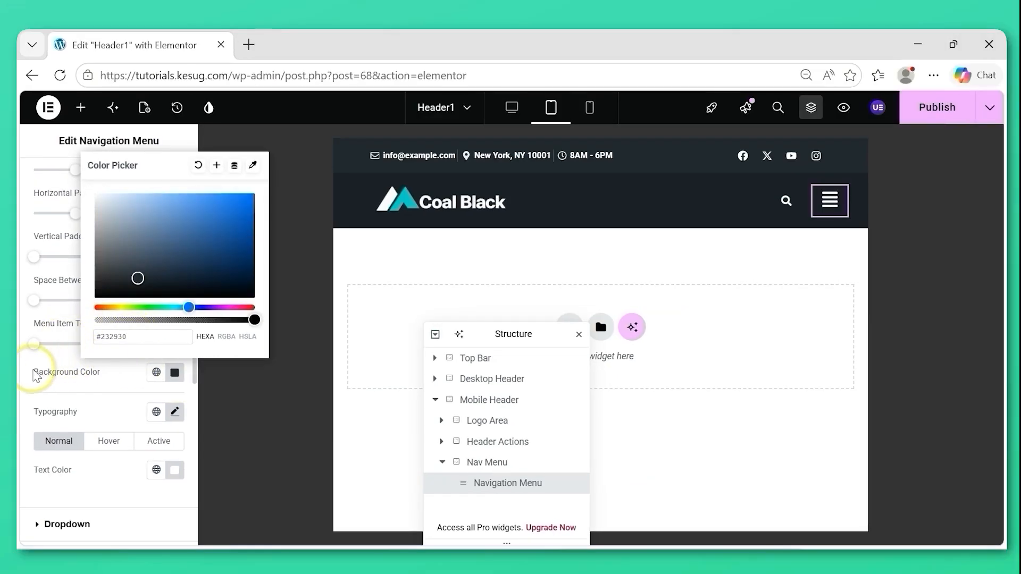
pyautogui.click(28, 374)
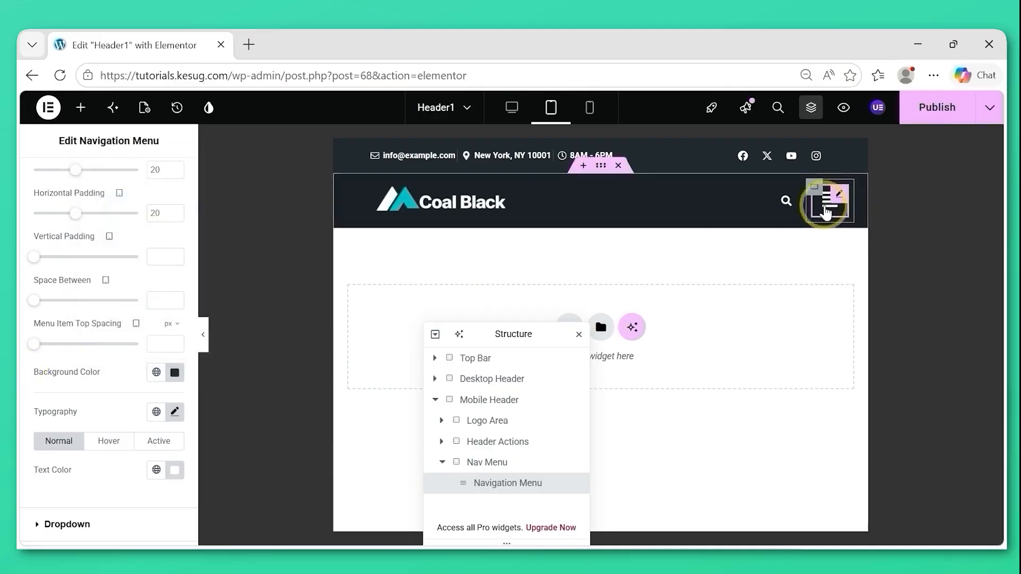
pyautogui.click(824, 201)
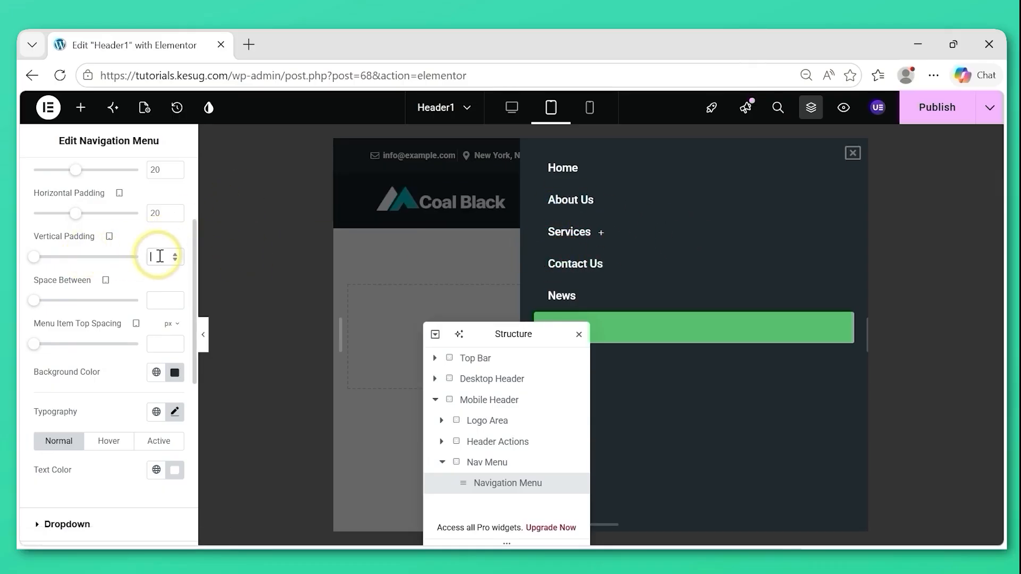
# Set the main menu's vertical padding to 20, space between to 40 and menu item top spacing to 40 px.
pyautogui.write('20')
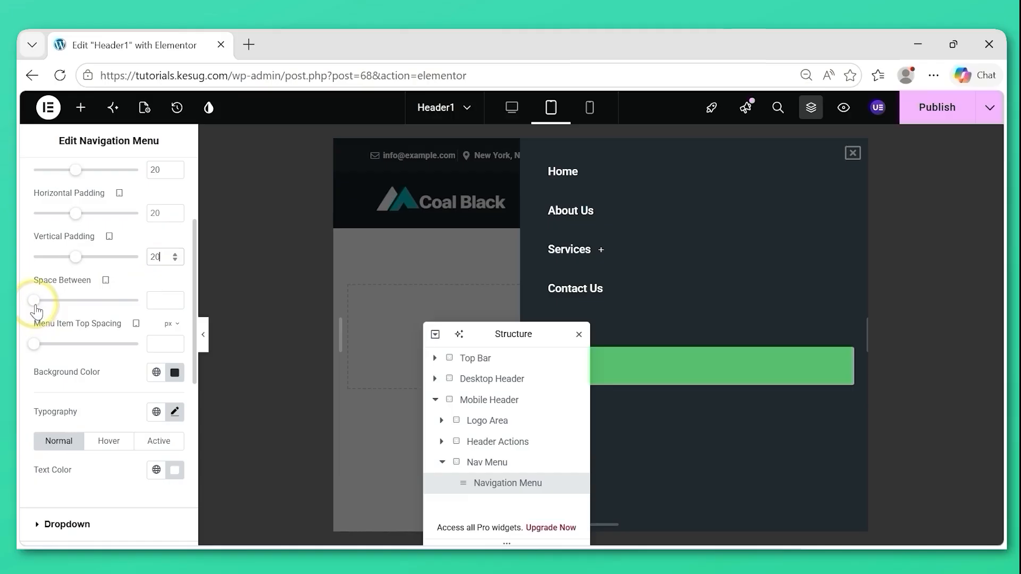
pyautogui.moveTo(522, 333); pyautogui.dragTo(408, 338)
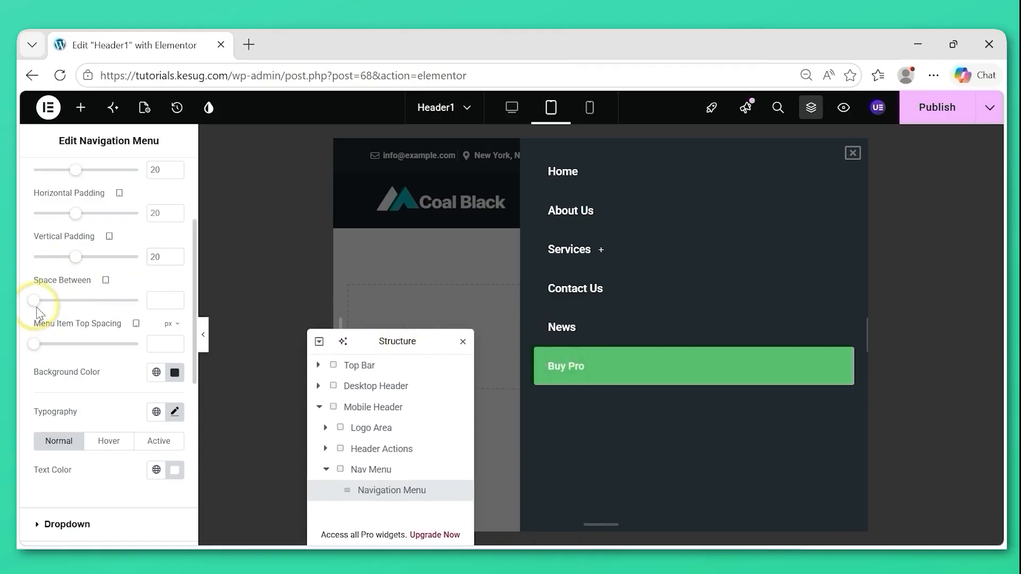
pyautogui.moveTo(35, 301); pyautogui.dragTo(61, 303)
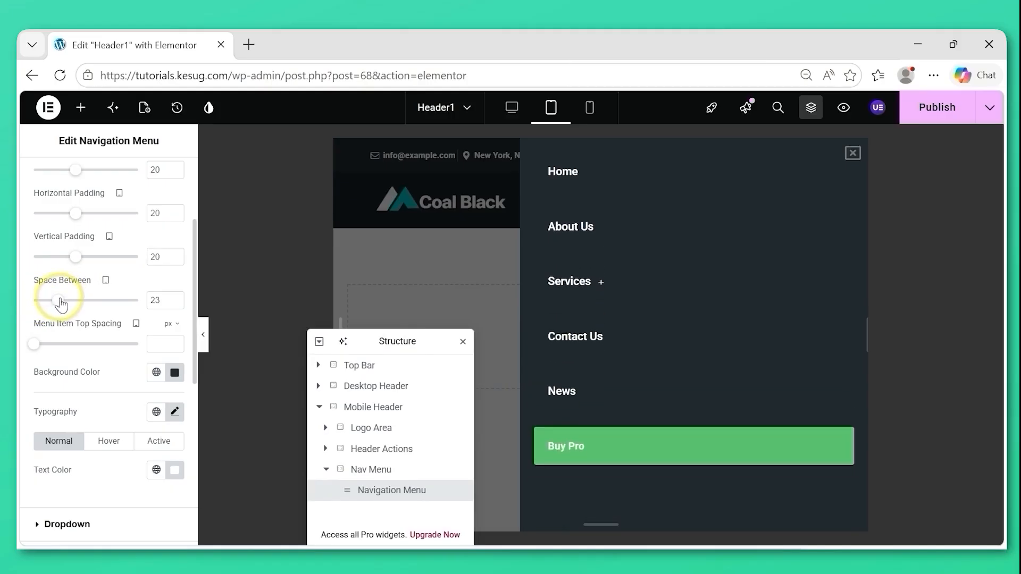
pyautogui.doubleClick(152, 300)
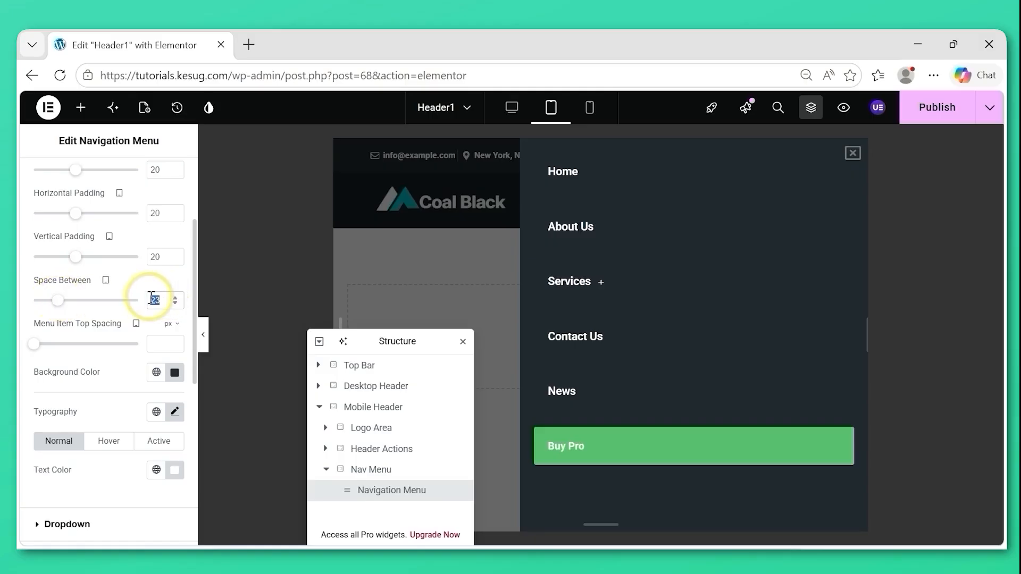
pyautogui.write('40')
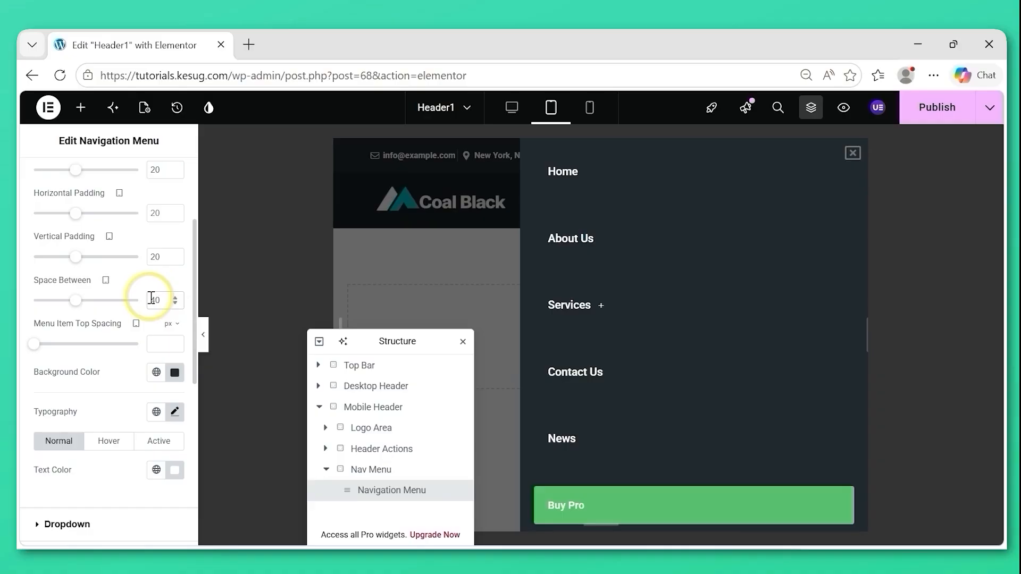
pyautogui.click(154, 342)
pyautogui.write('40')
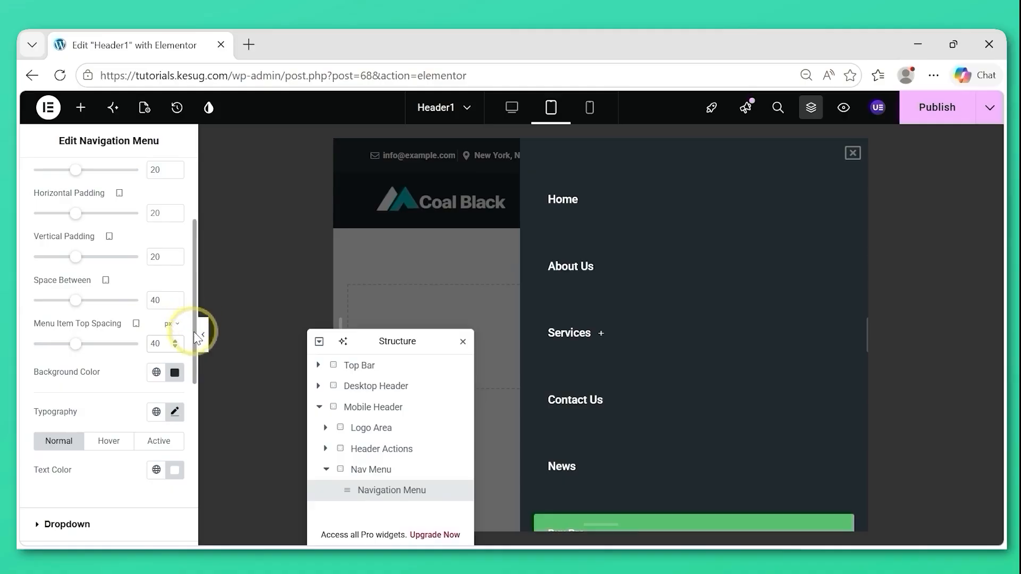
# Examine the main menu's hover and active text colors and the dropdown style settings.
pyautogui.scroll(-1, 195, 350)
pyautogui.moveTo(195, 351); pyautogui.dragTo(194, 400)
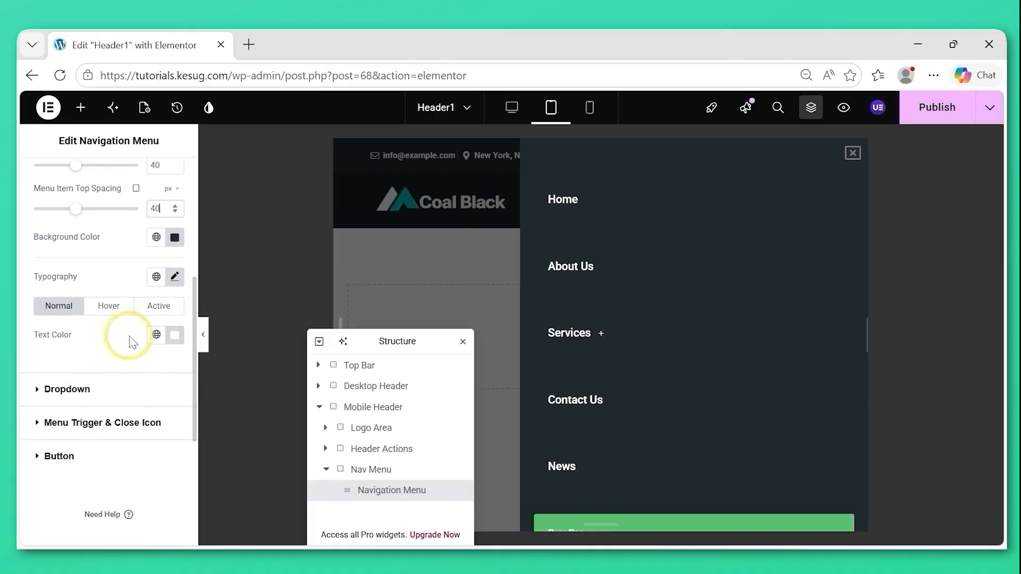
pyautogui.click(109, 307)
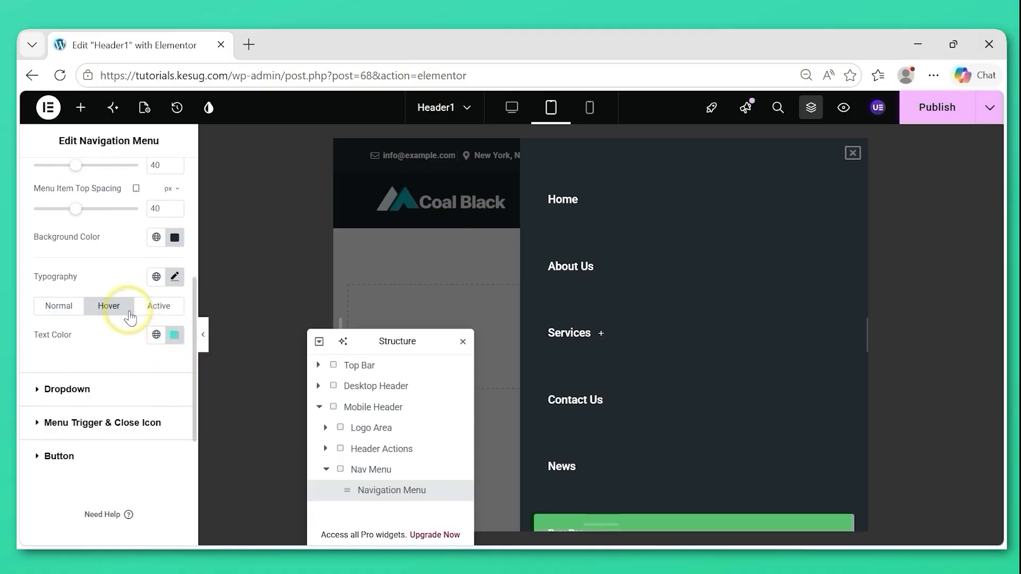
pyautogui.click(162, 306)
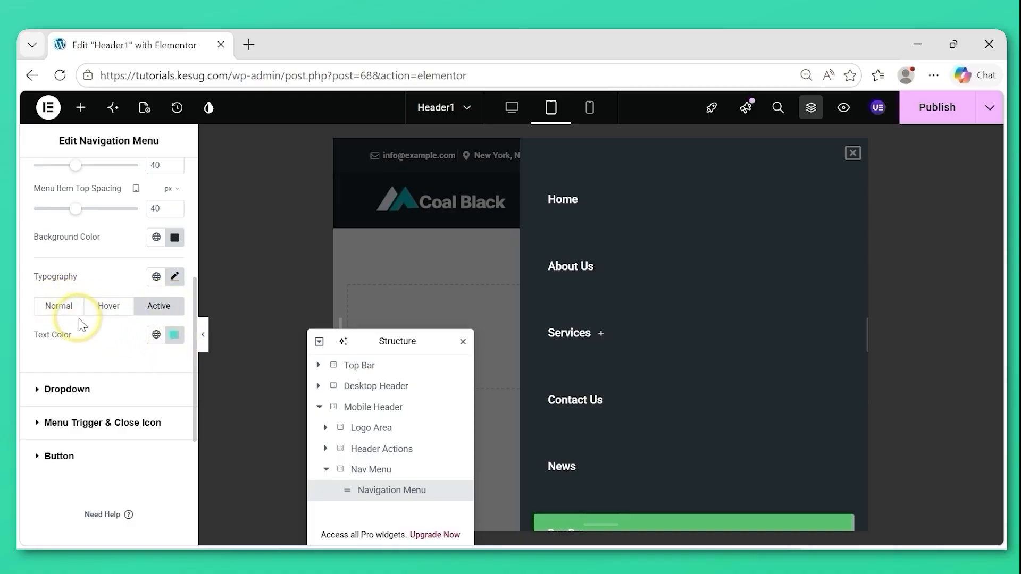
pyautogui.click(38, 391)
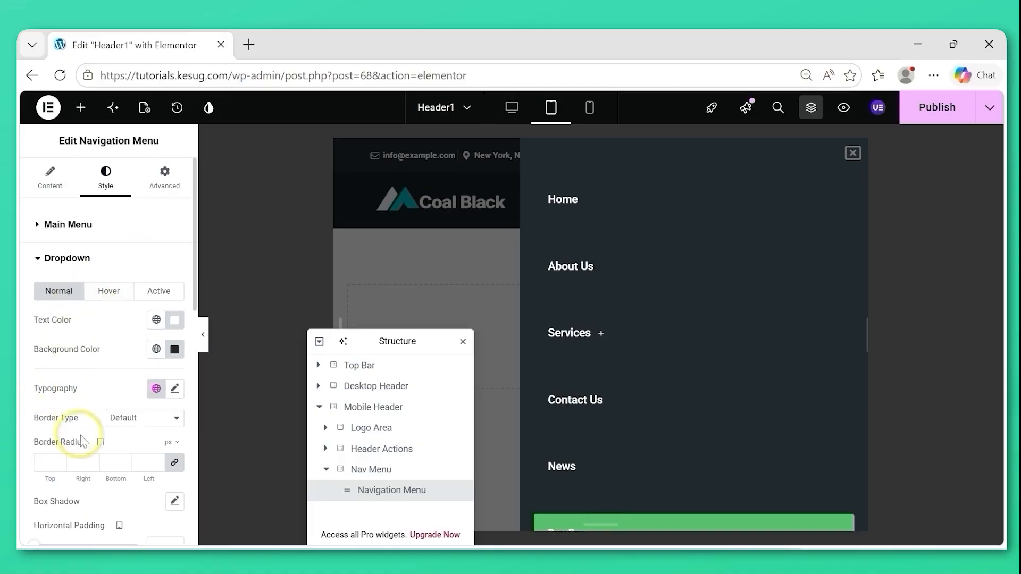
pyautogui.click(79, 259)
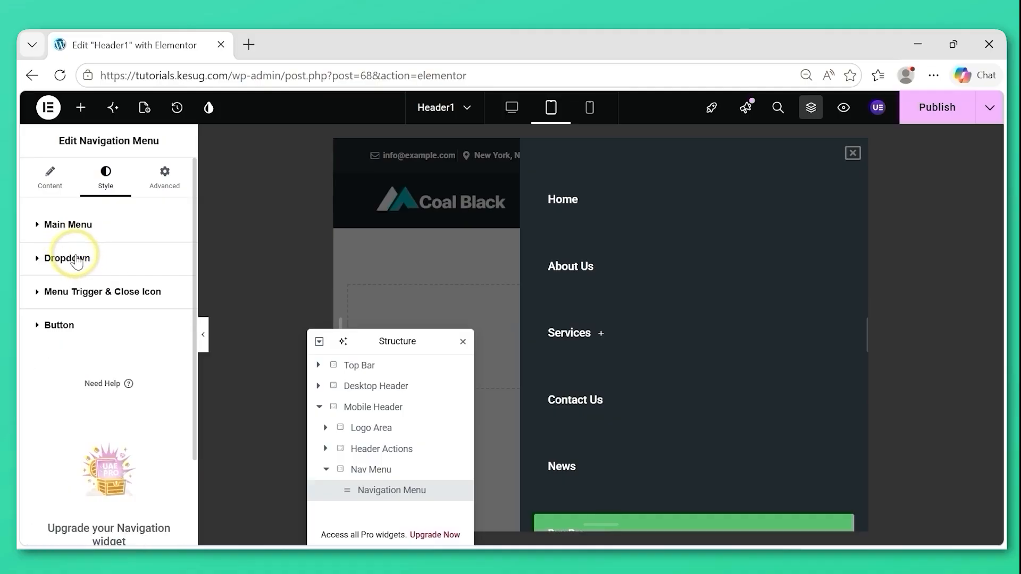
# Set the hamburger menu trigger's icon size to 25.
pyautogui.click(39, 294)
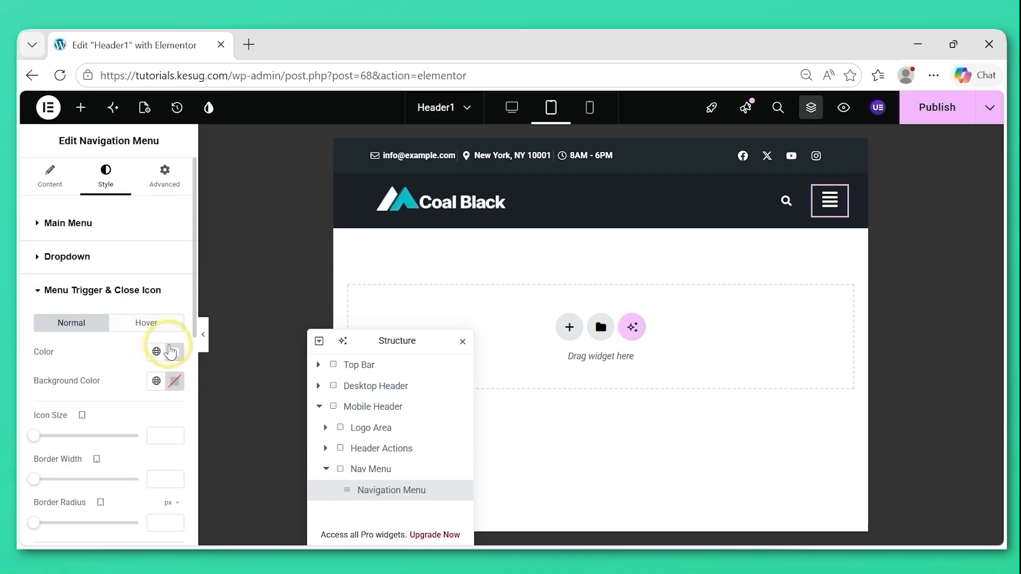
pyautogui.click(174, 352)
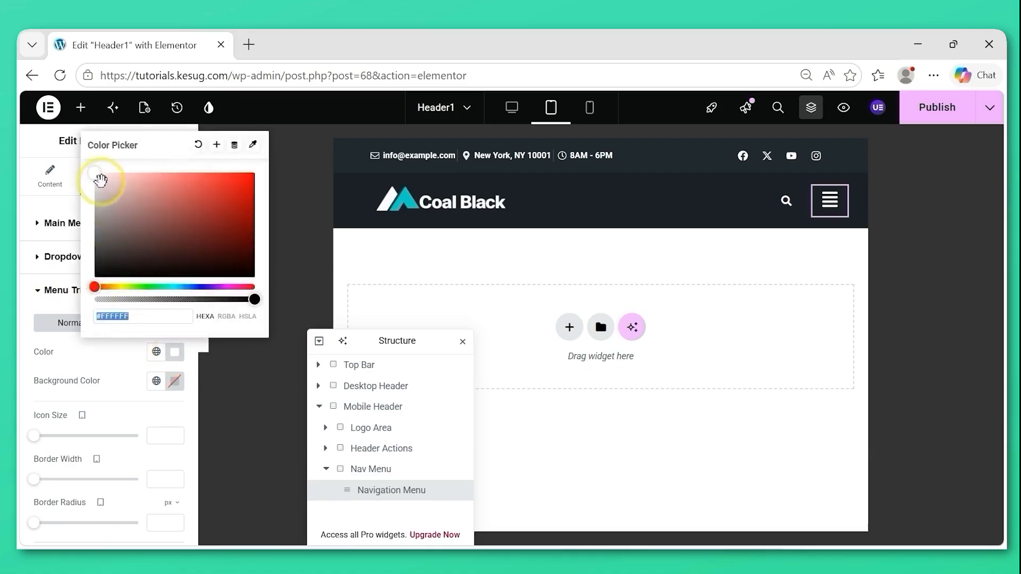
pyautogui.click(31, 361)
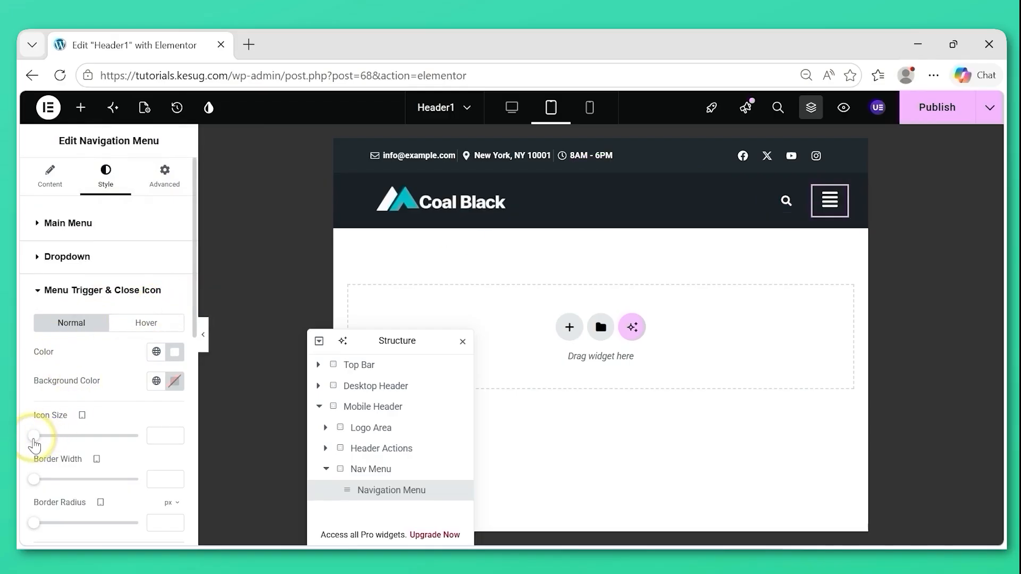
pyautogui.moveTo(33, 440); pyautogui.dragTo(47, 443)
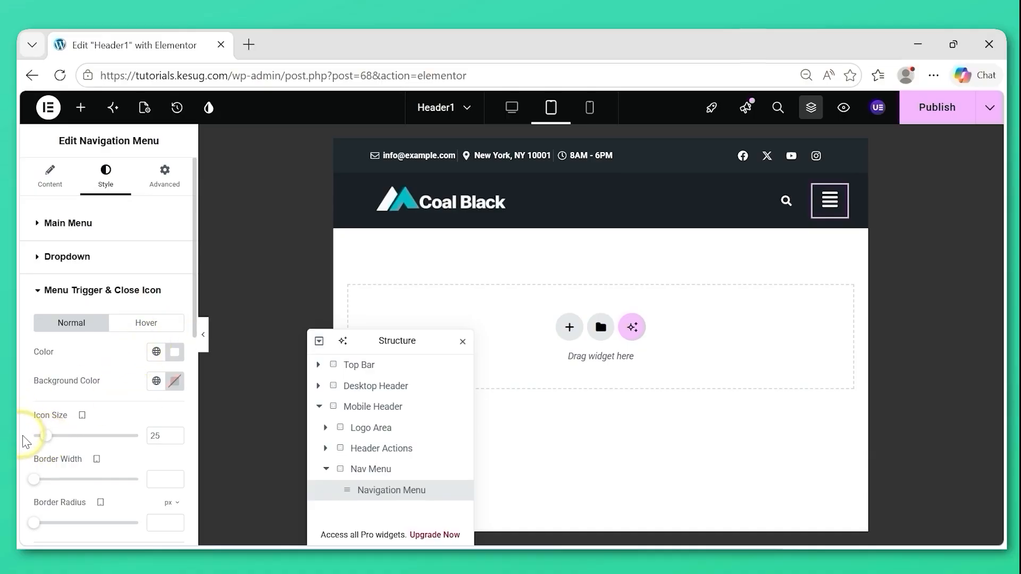
# Reduce the main menu's space between items to 31.
pyautogui.scroll(-3, 24, 441)
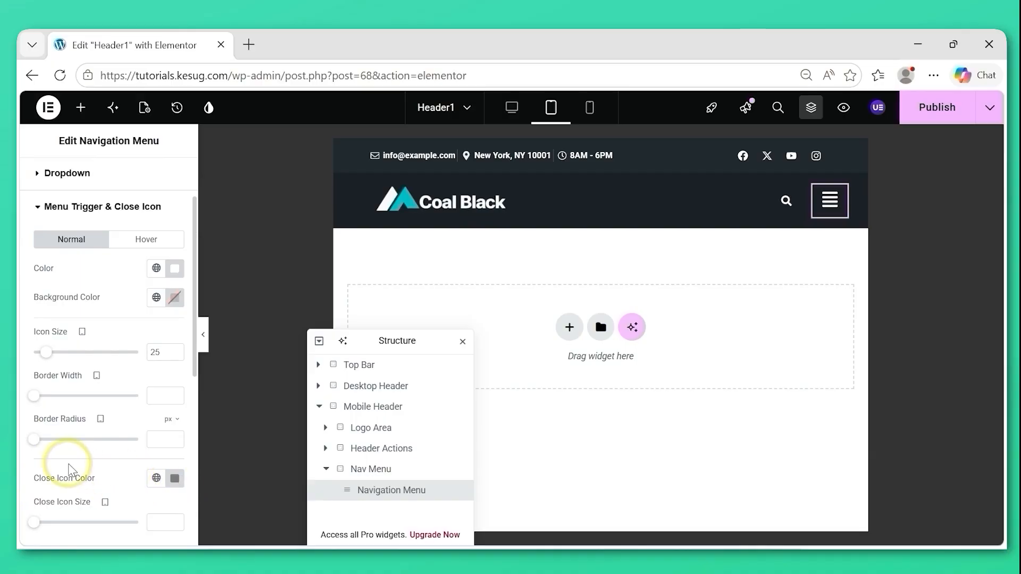
pyautogui.scroll(-2, 68, 471)
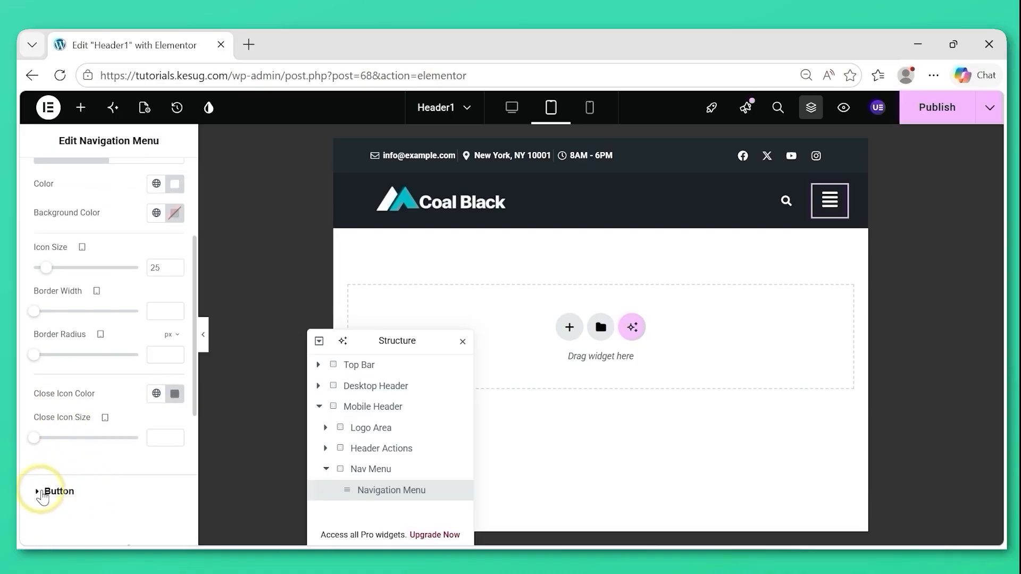
pyautogui.click(42, 492)
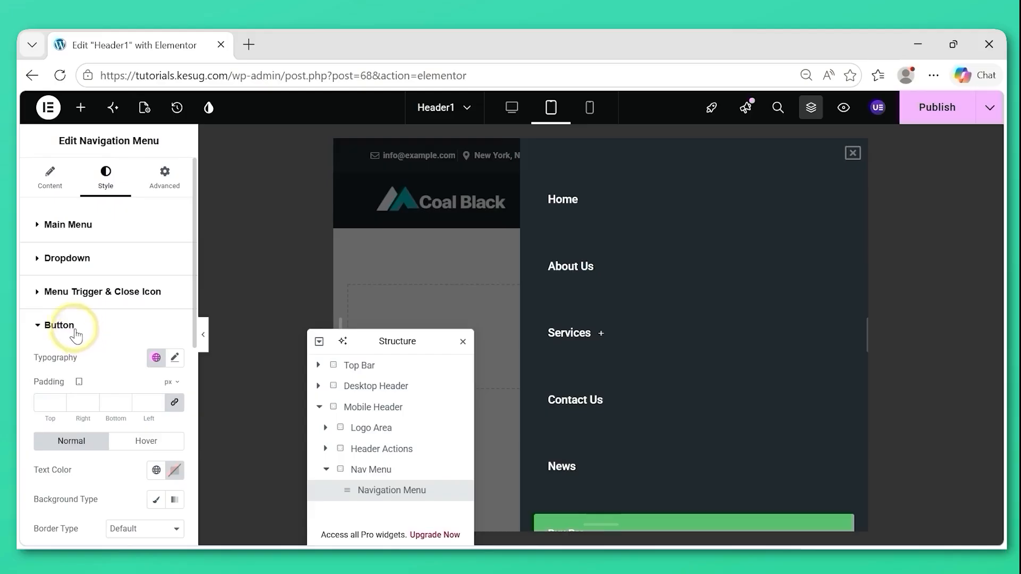
pyautogui.click(40, 226)
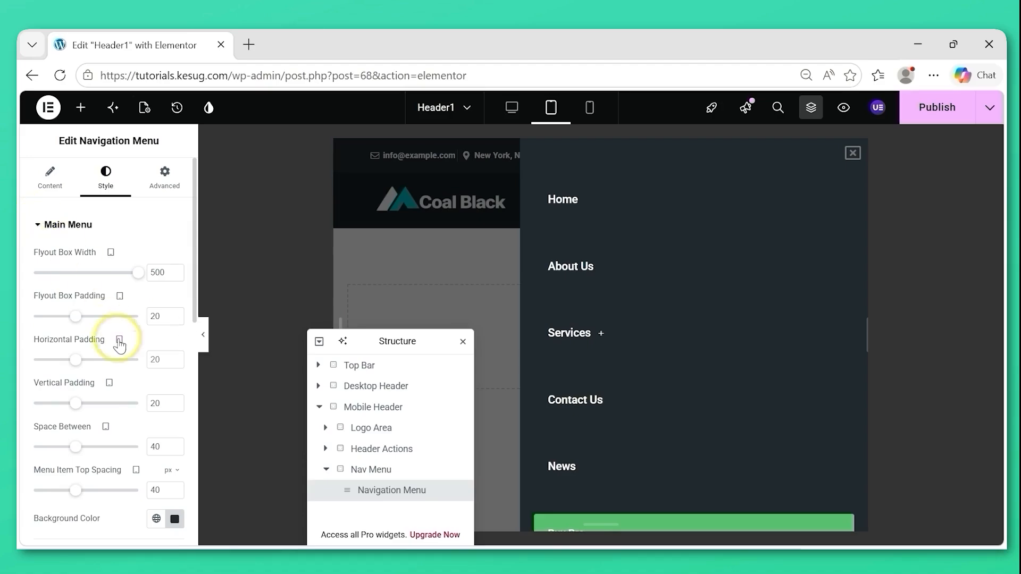
pyautogui.moveTo(73, 452); pyautogui.dragTo(67, 452)
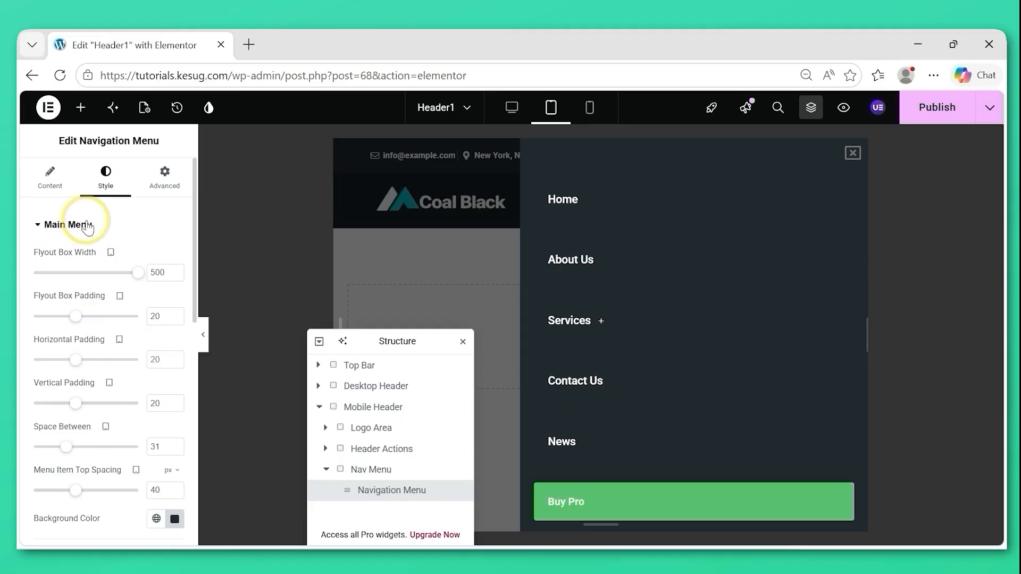
pyautogui.click(88, 228)
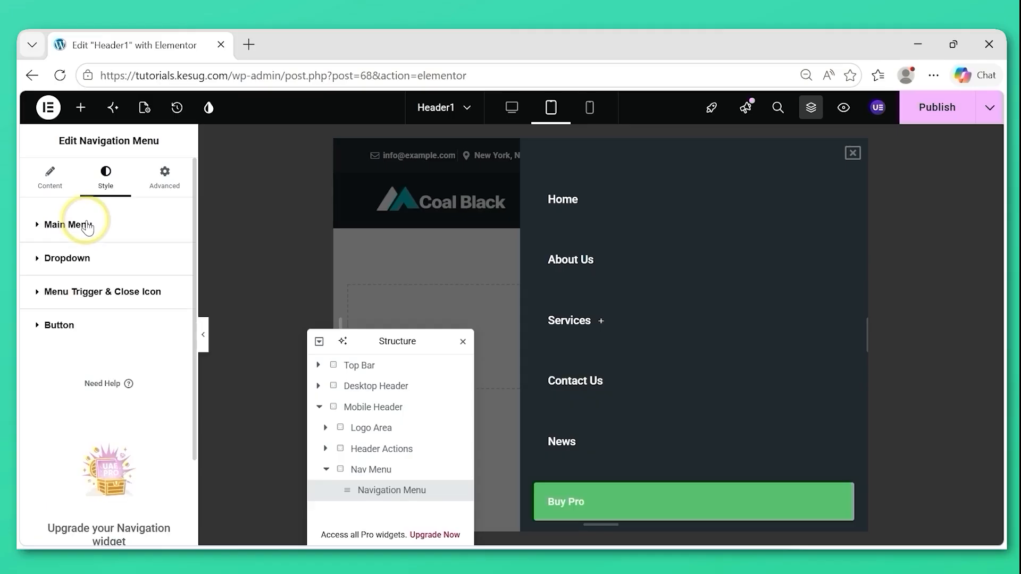
# Set the Buy Pro button's padding to 5 px on all sides.
pyautogui.click(41, 330)
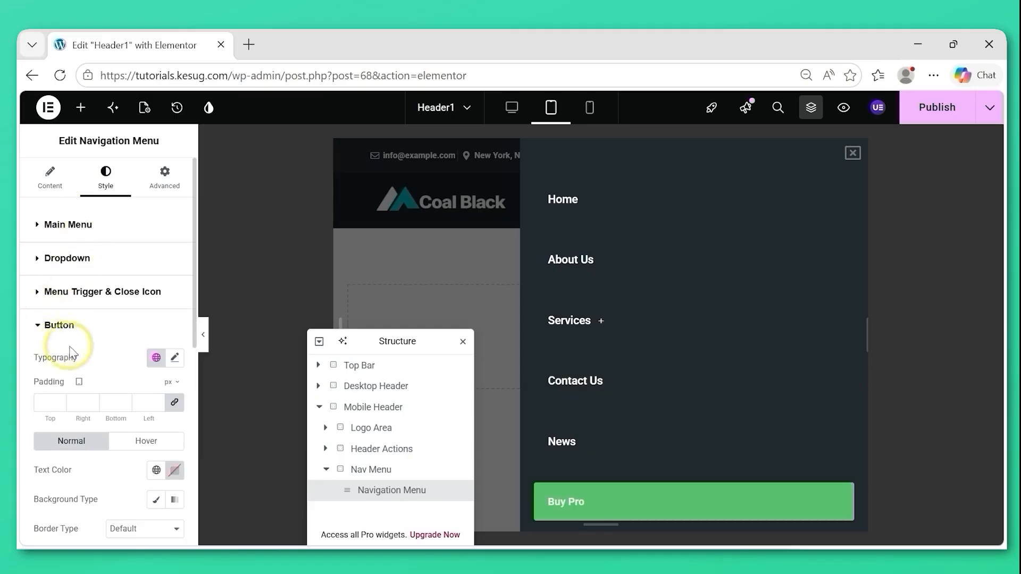
pyautogui.click(174, 403)
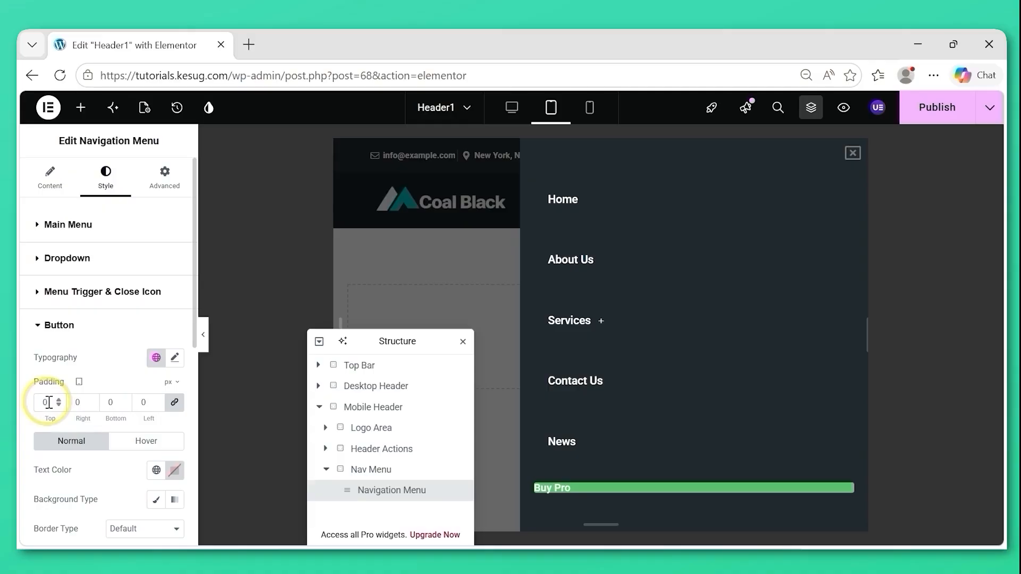
pyautogui.write('5')
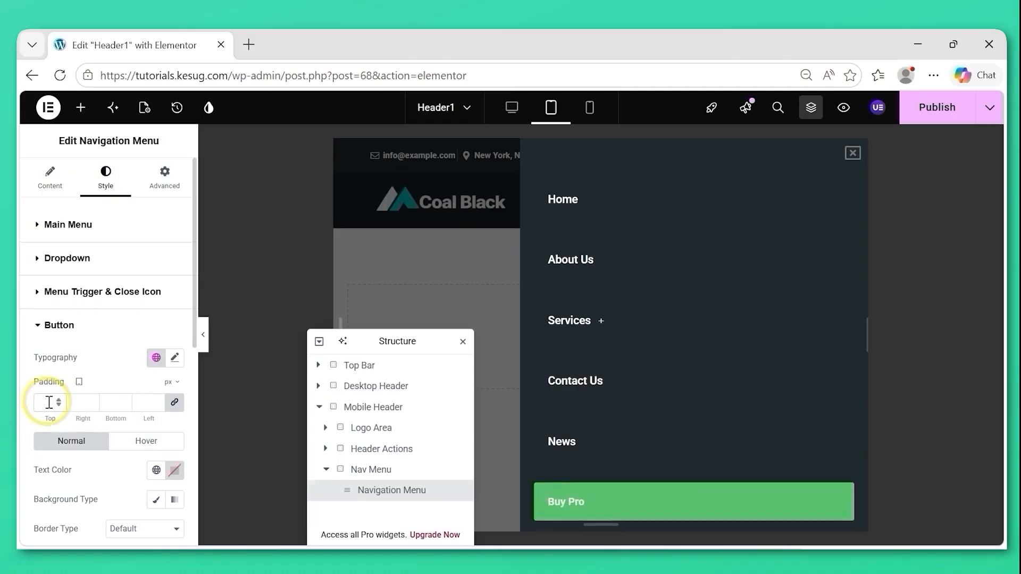
# Set the Buy Pro button's padding unit to percent, with 5 top, 0 right, 5 bottom and 45 left.
pyautogui.click(175, 405)
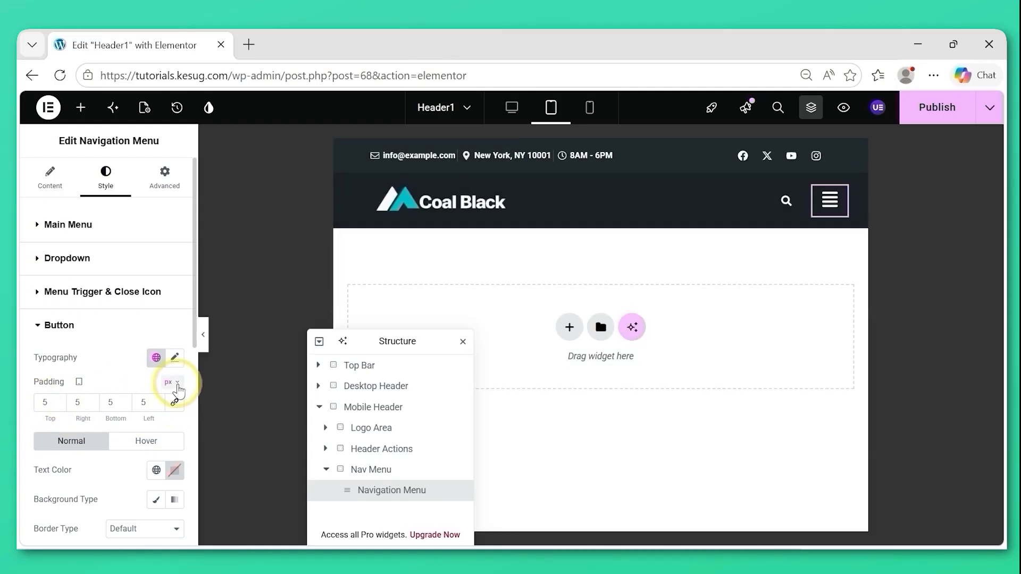
pyautogui.click(170, 425)
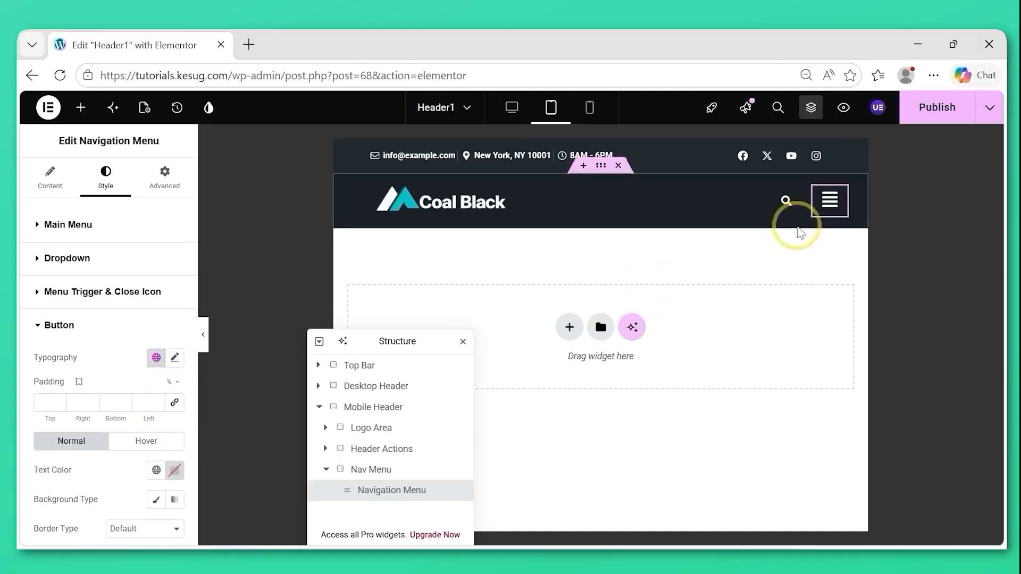
pyautogui.click(828, 202)
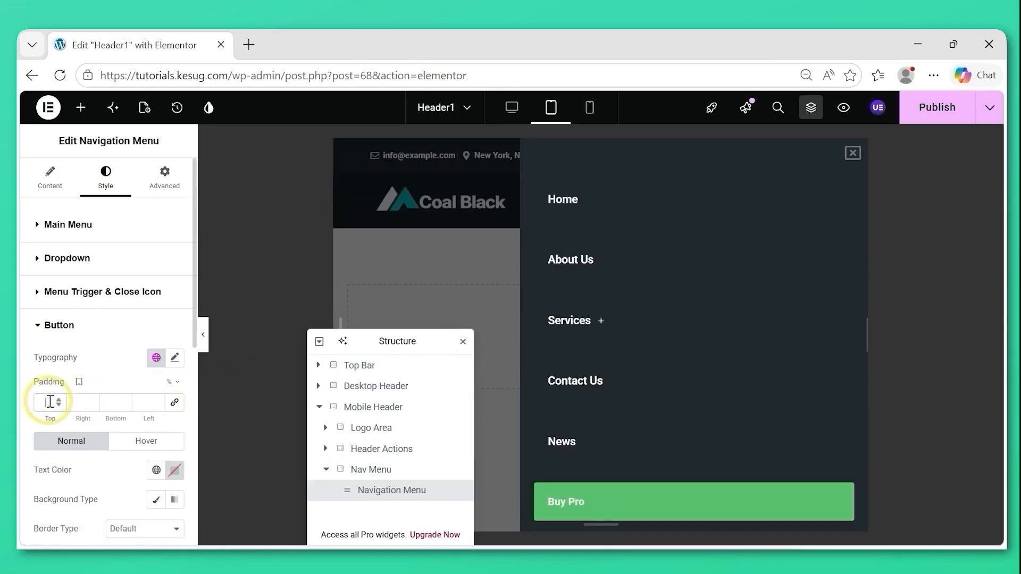
pyautogui.write('5')
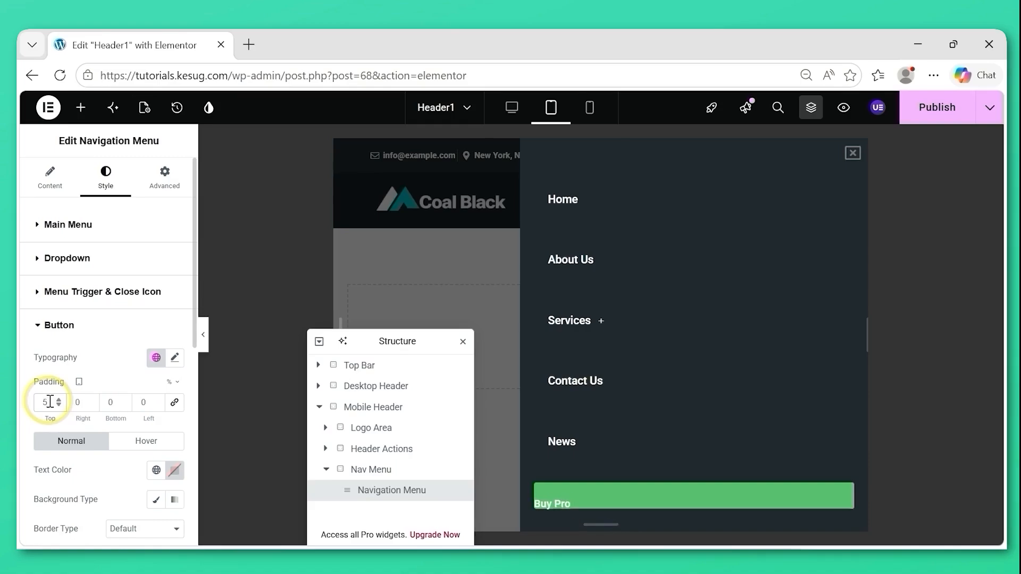
pyautogui.click(109, 402)
pyautogui.write('10')
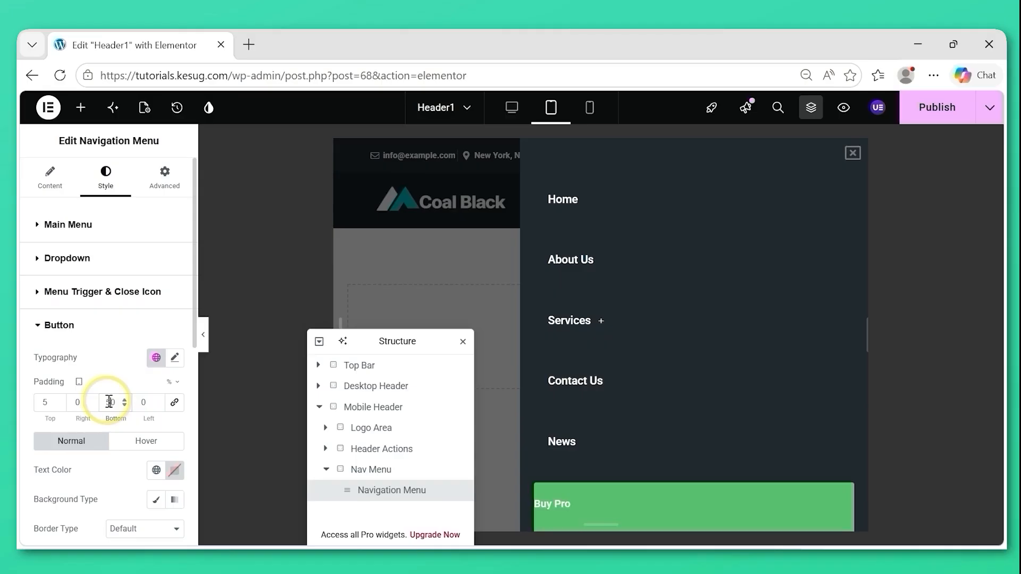
pyautogui.press('BackSpace')
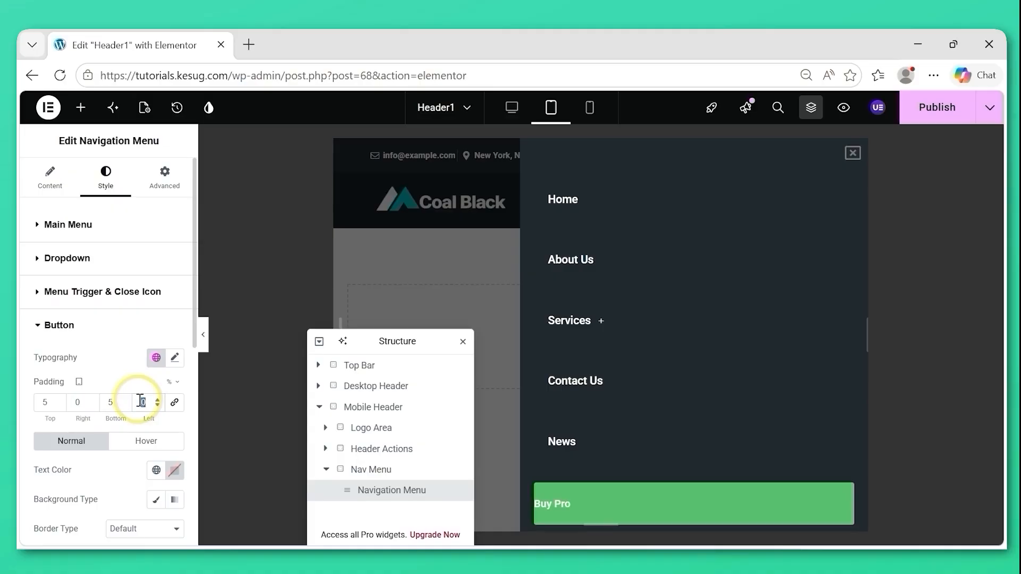
pyautogui.write('45')
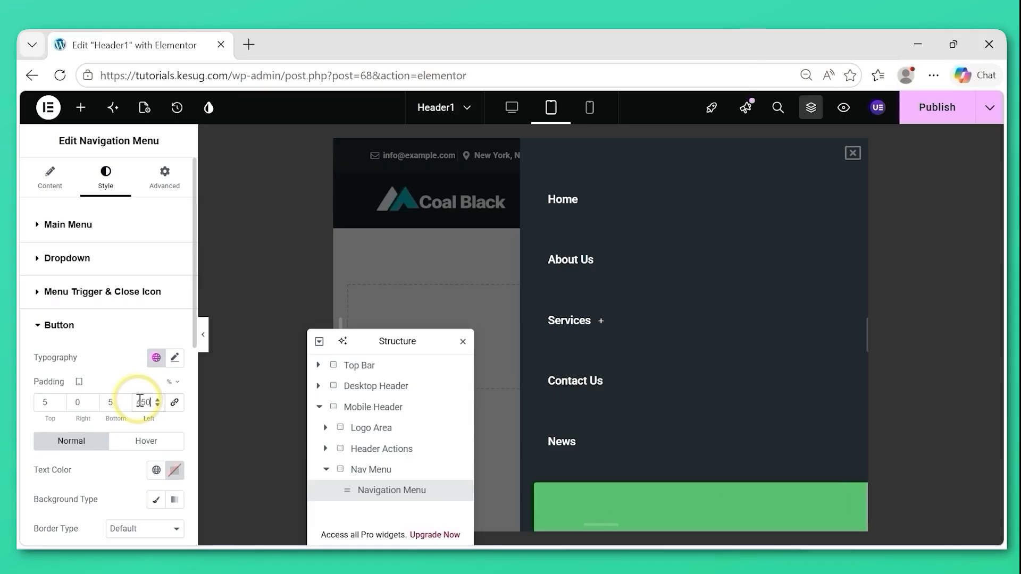
pyautogui.press('BackSpace')
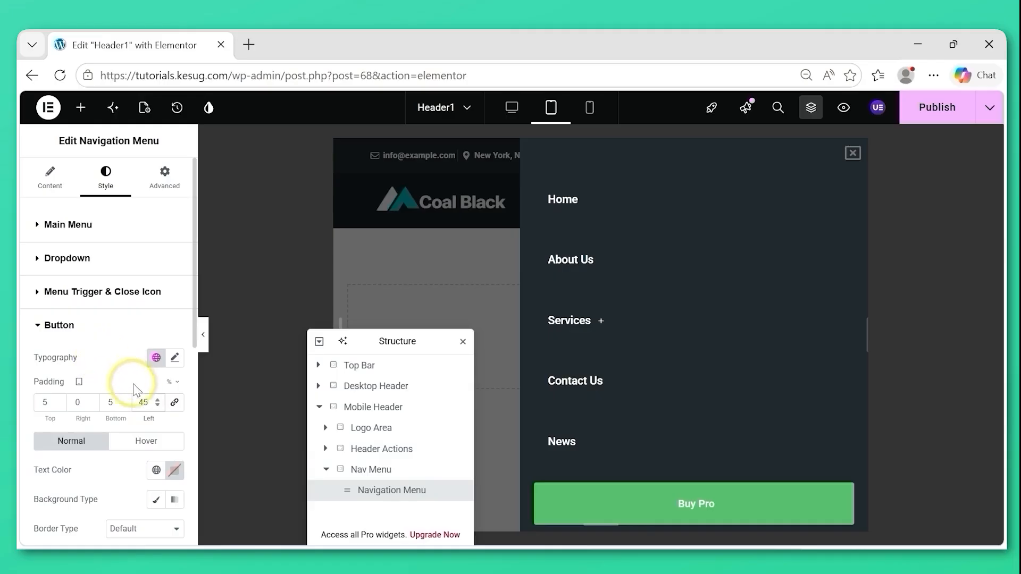
# Set the Buy Pro button's normal text color to #FFFFFF and its background type to Classic.
pyautogui.moveTo(197, 315); pyautogui.dragTo(195, 360)
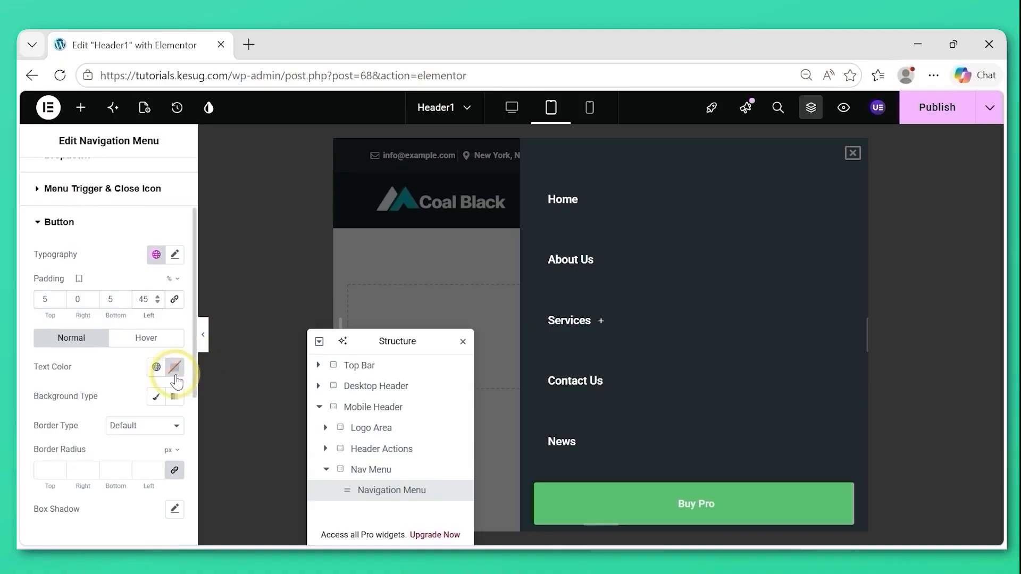
pyautogui.click(175, 370)
pyautogui.write('#FFFFFF')
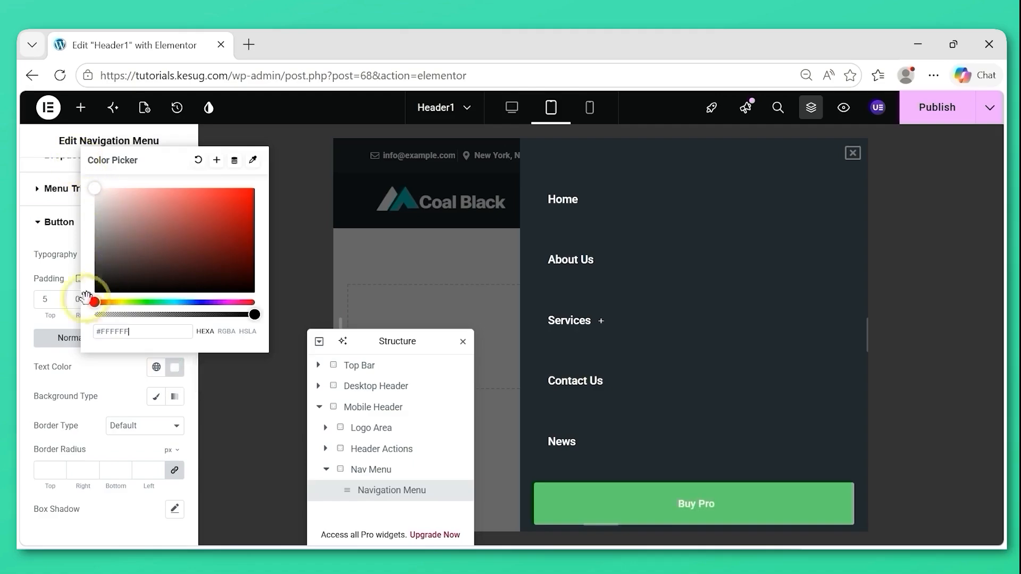
pyautogui.click(87, 386)
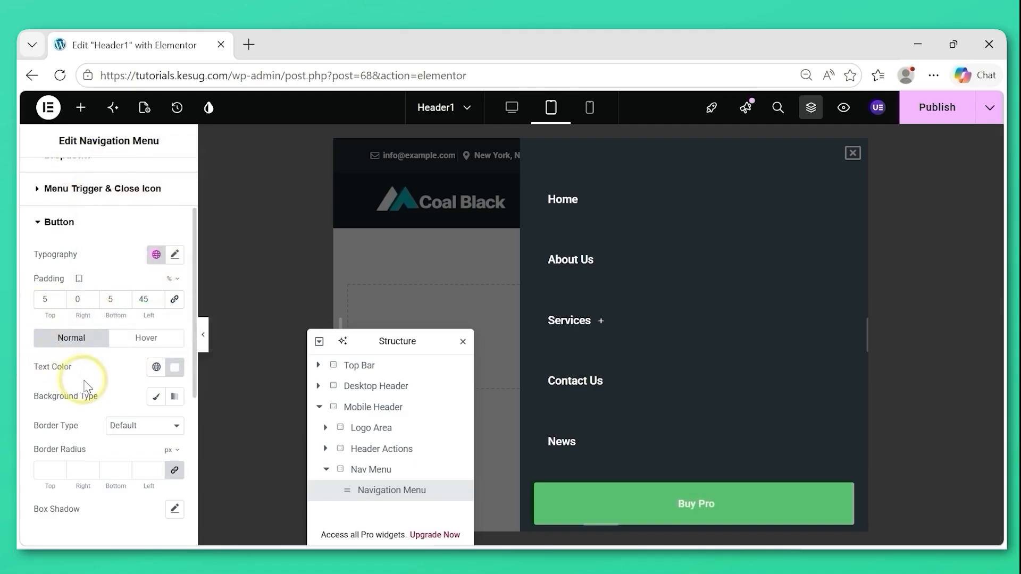
pyautogui.click(156, 398)
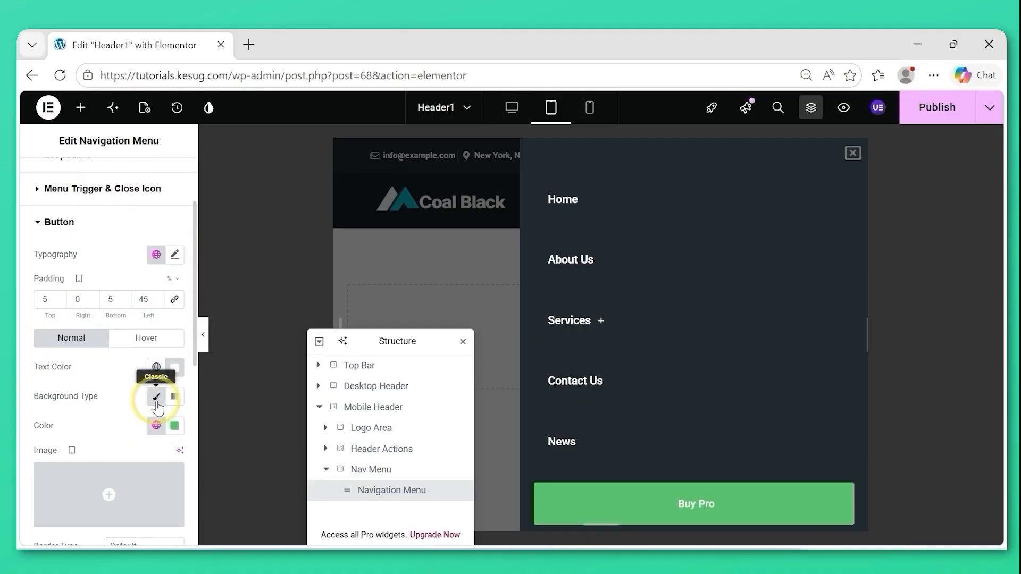
pyautogui.click(175, 425)
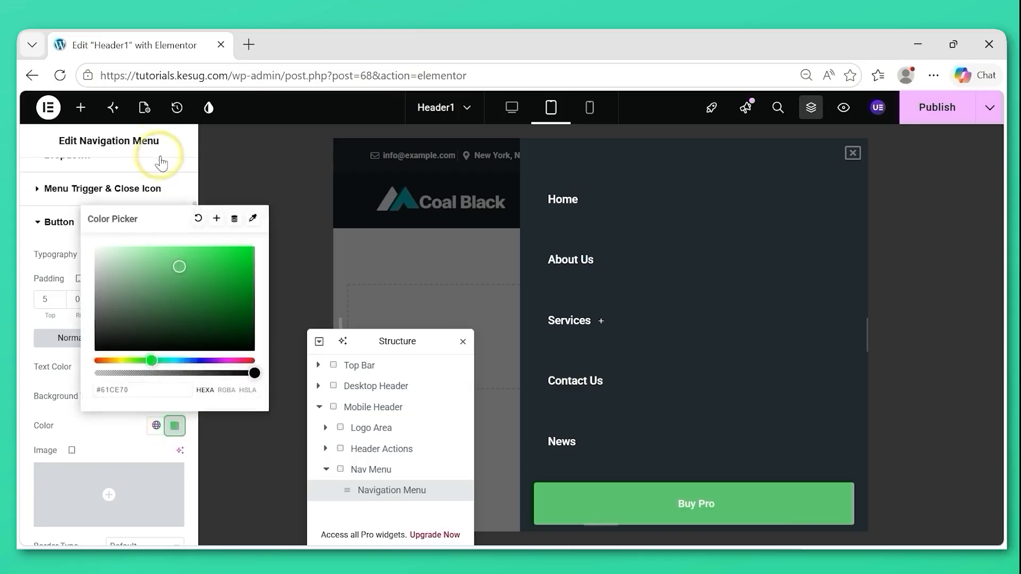
# Copy the teal color value #2cd5b0 from the design system variables and save the template when leaving the editor's design system.
pyautogui.click(210, 109)
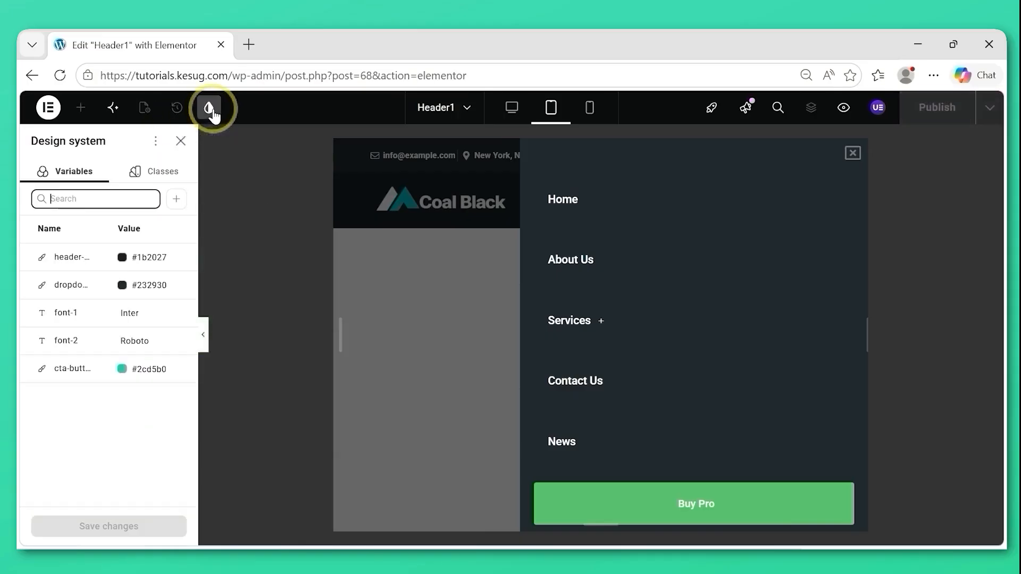
pyautogui.click(135, 369)
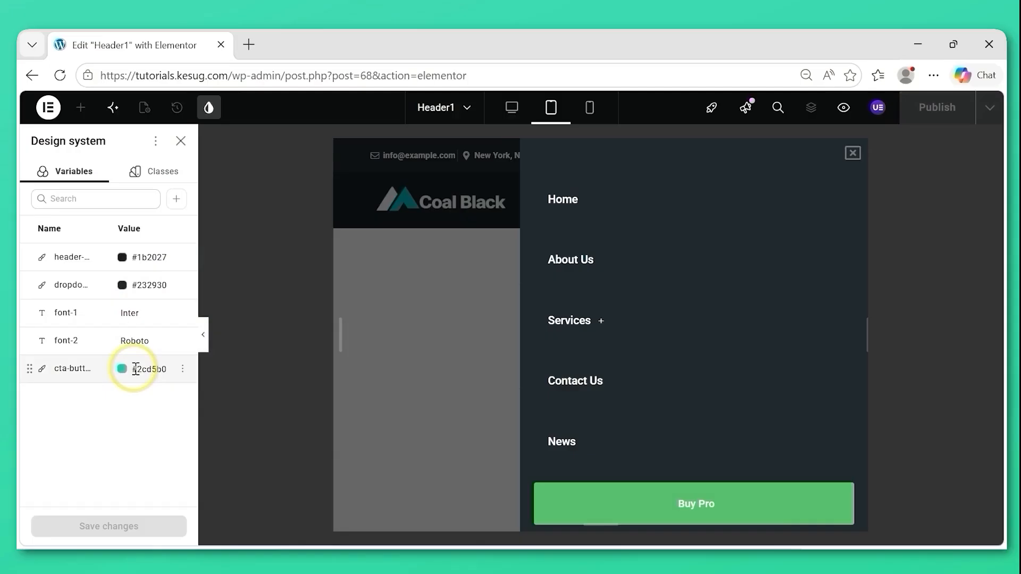
pyautogui.moveTo(135, 369); pyautogui.dragTo(184, 377)
pyautogui.hotkey('ctrl', 'c')
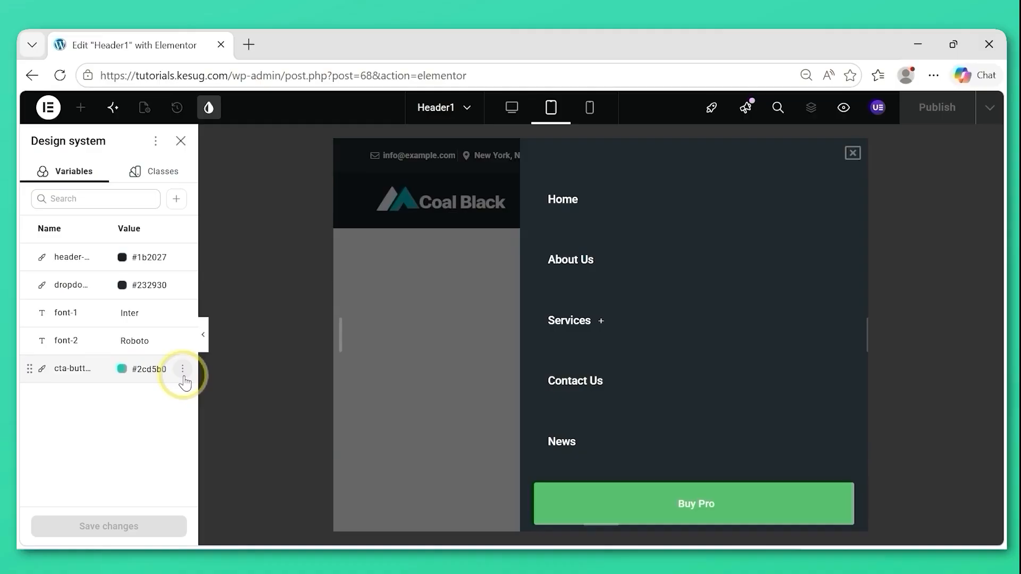
pyautogui.click(181, 141)
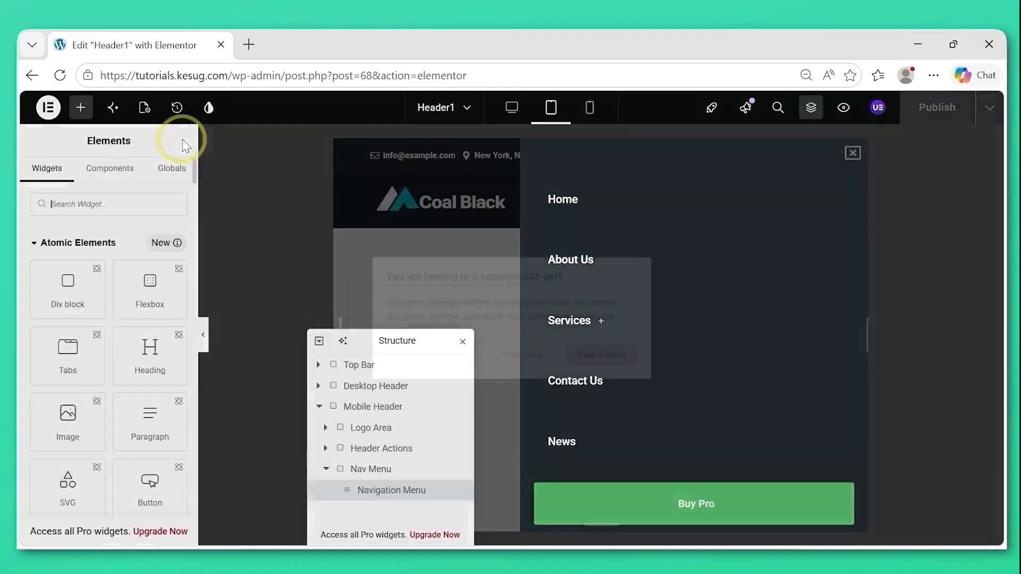
pyautogui.click(401, 314)
pyautogui.click(603, 354)
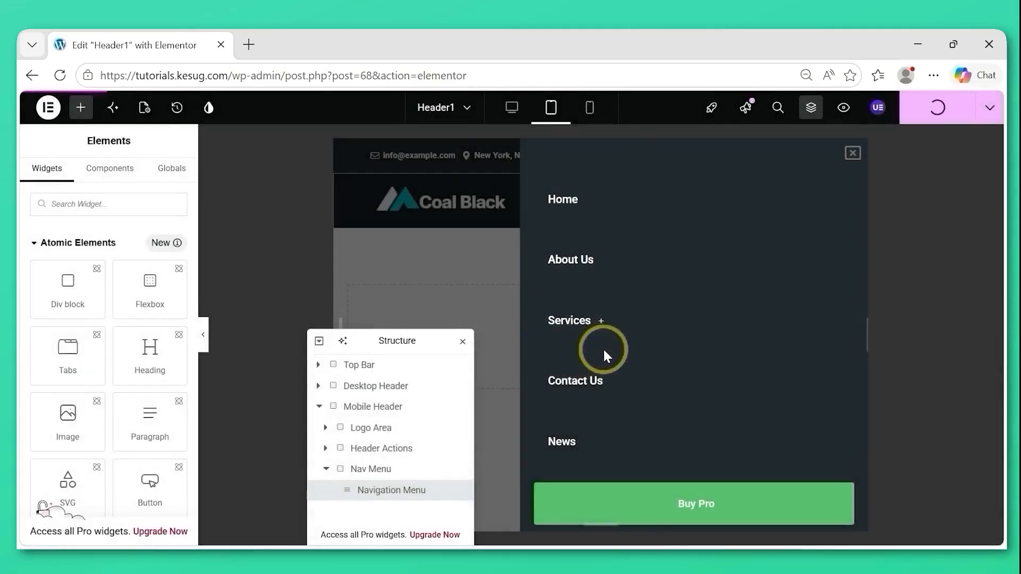
# Set the button background color of the Mobile Header's Navigation Menu widget to the copied value #2cd5b0.
pyautogui.click(385, 492)
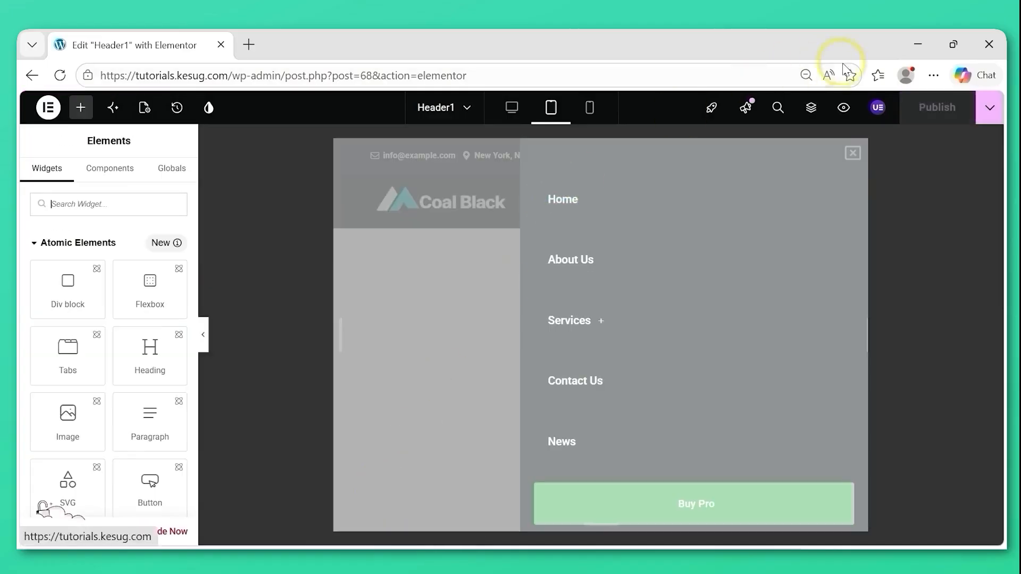
pyautogui.click(811, 110)
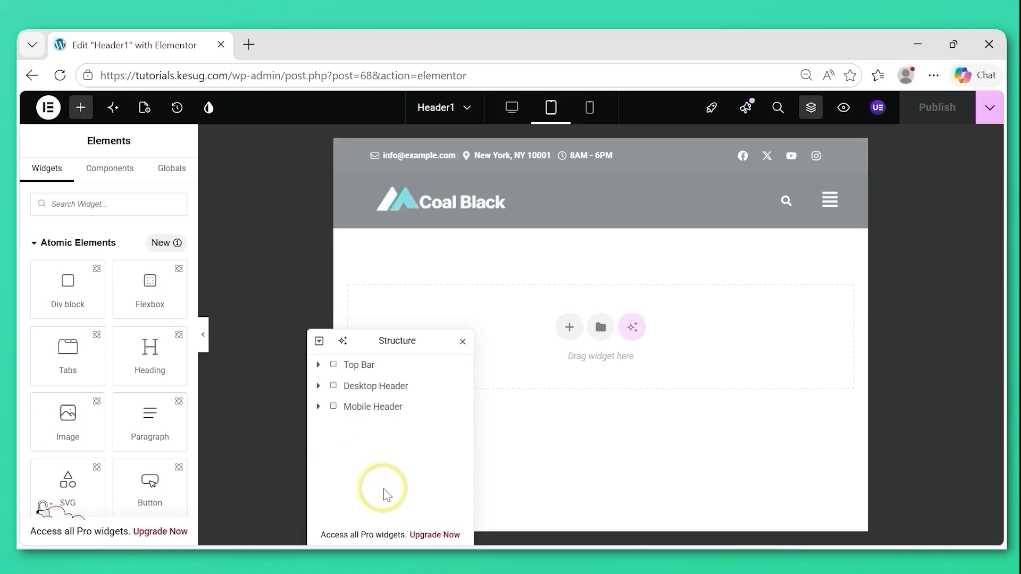
pyautogui.click(319, 408)
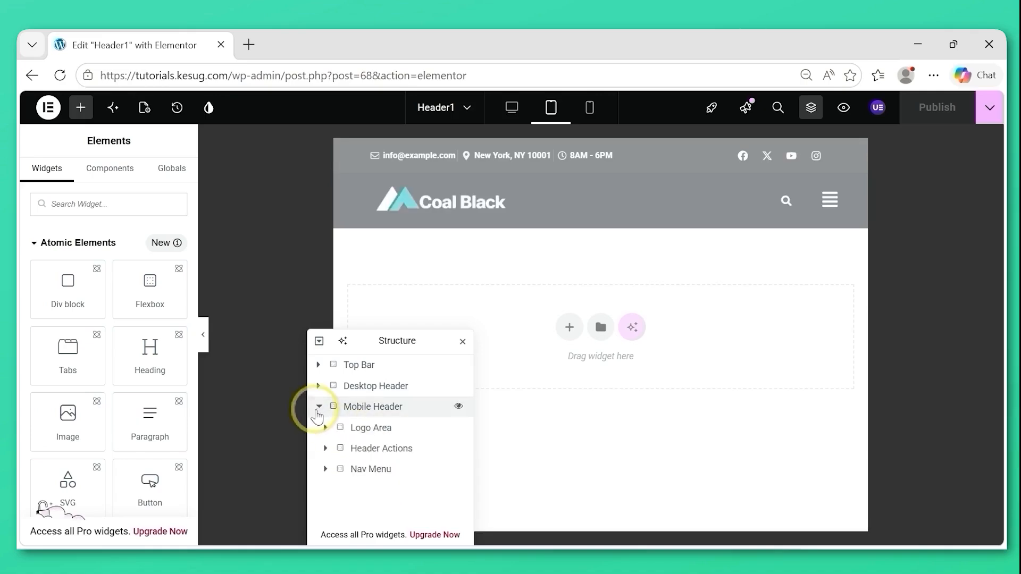
pyautogui.click(326, 471)
pyautogui.click(326, 471)
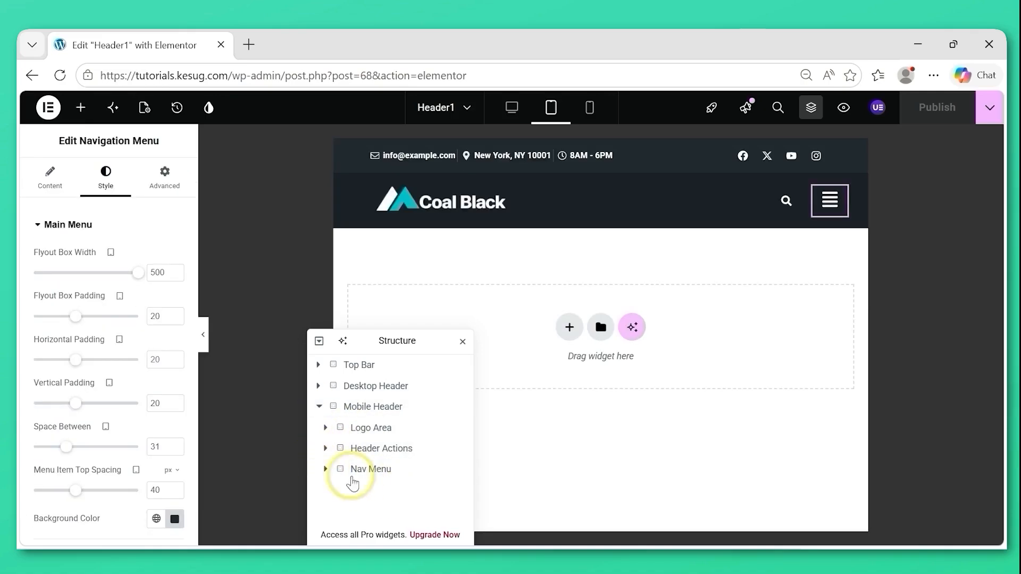
pyautogui.click(326, 468)
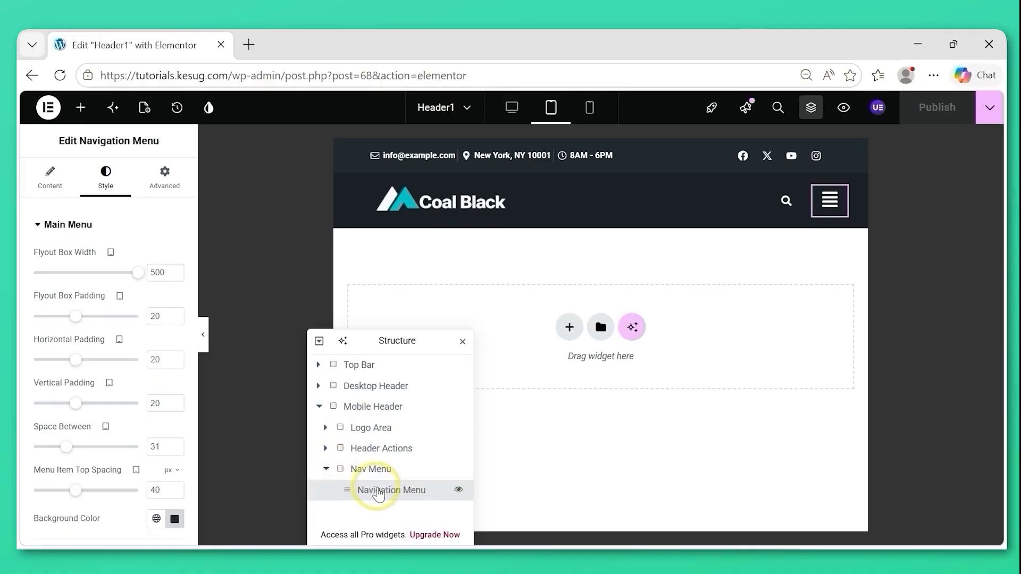
pyautogui.click(104, 227)
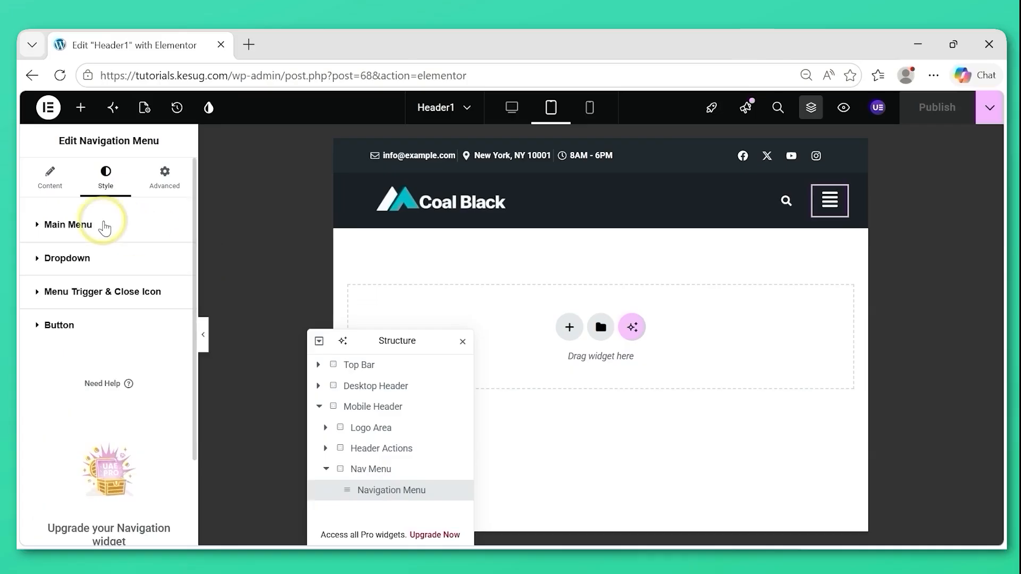
pyautogui.click(37, 327)
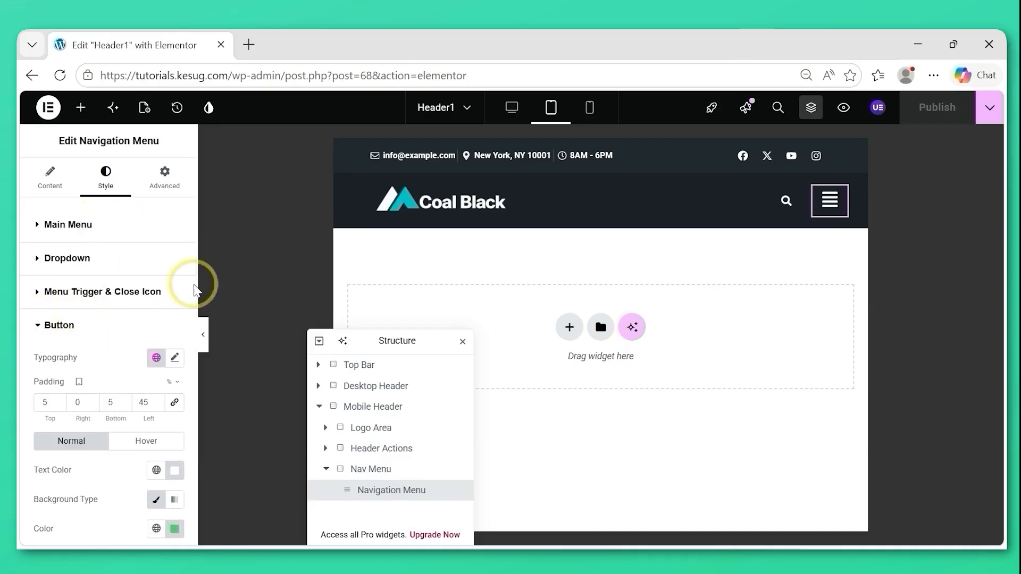
pyautogui.moveTo(193, 292); pyautogui.dragTo(193, 365)
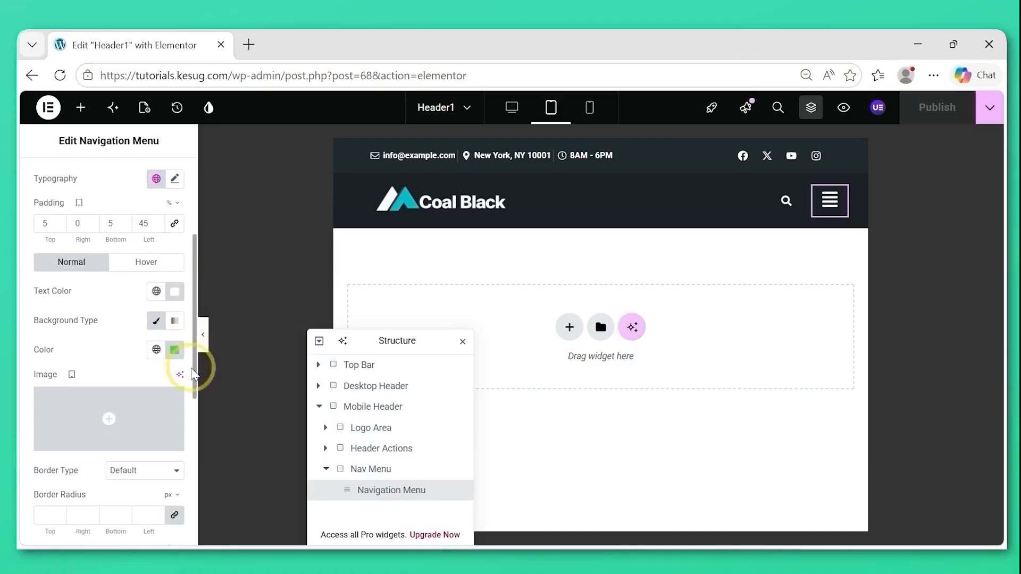
pyautogui.click(177, 362)
pyautogui.moveTo(130, 494); pyautogui.dragTo(89, 495)
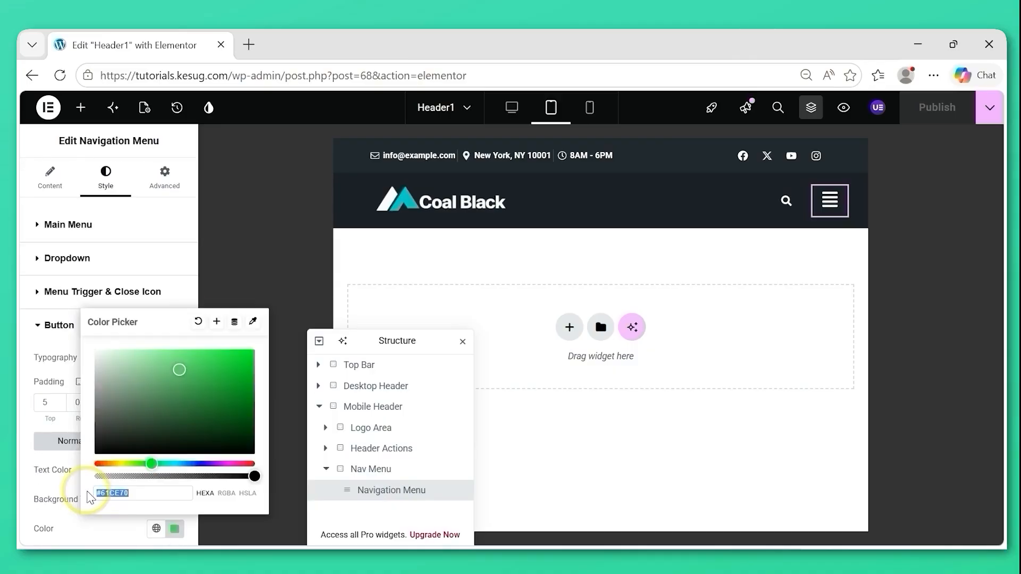
pyautogui.hotkey('ctrl', 'v')
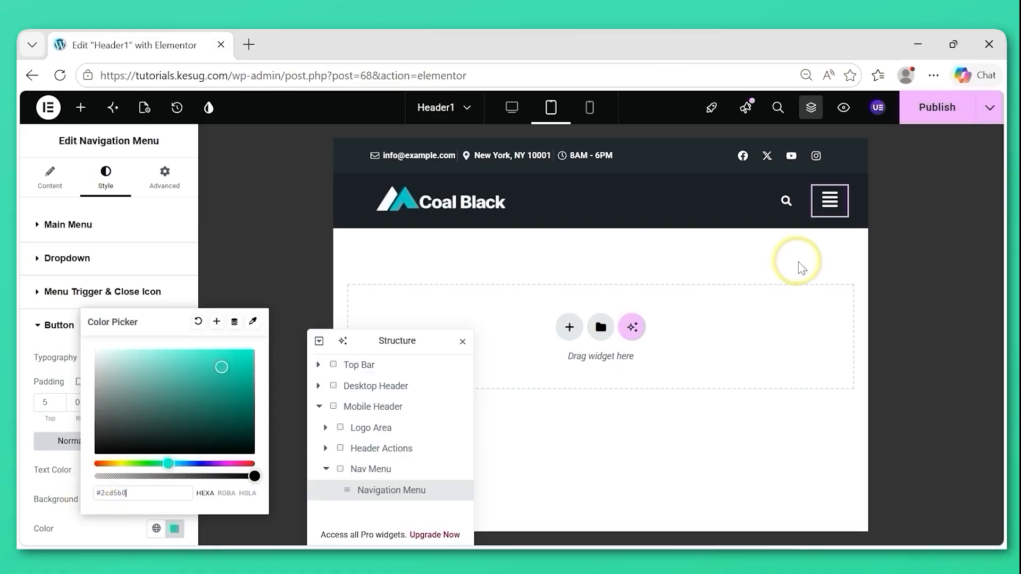
# Check the Buy Pro button in the flyout menu and publish the Header1 template.
pyautogui.click(828, 202)
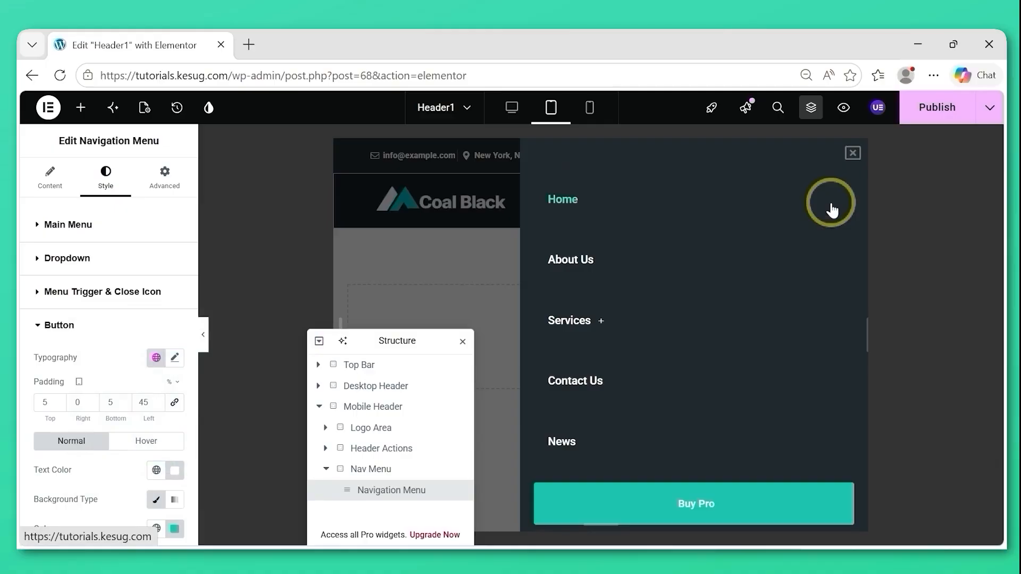
pyautogui.click(934, 120)
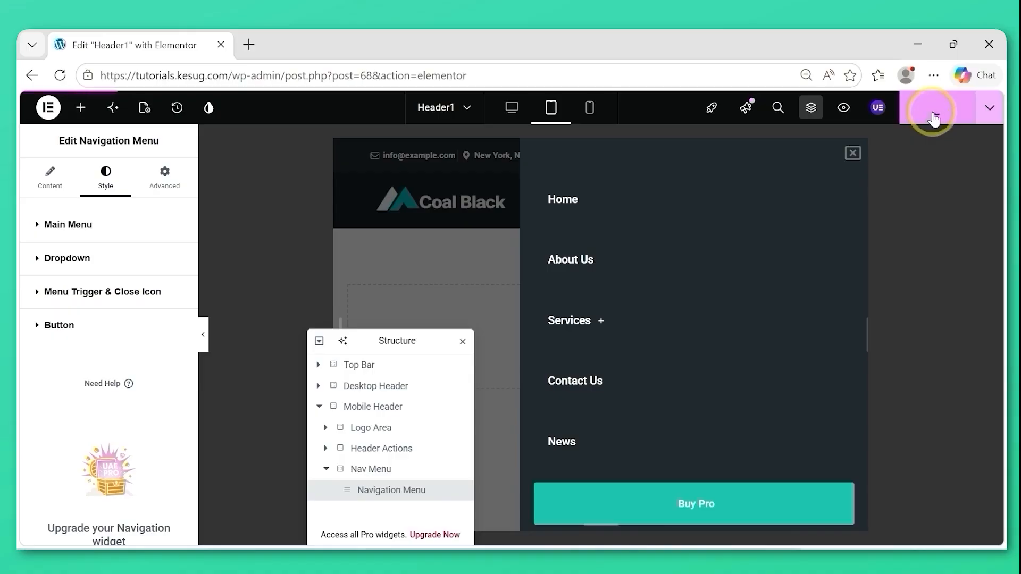
pyautogui.click(853, 154)
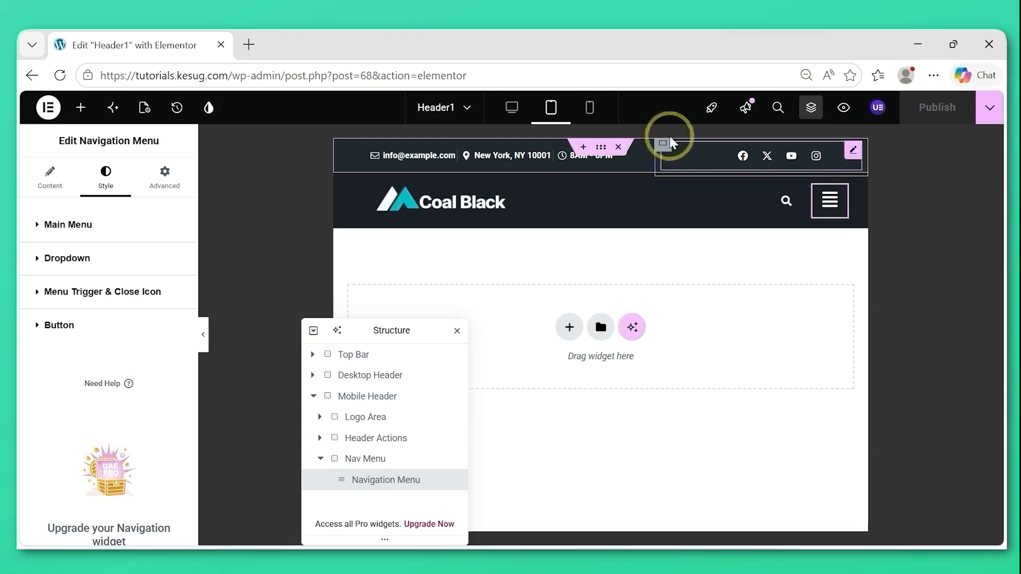
# Switch to the mobile portrait view, widen the preview, and set the Mobile Header container's left padding to 20 px.
pyautogui.click(589, 114)
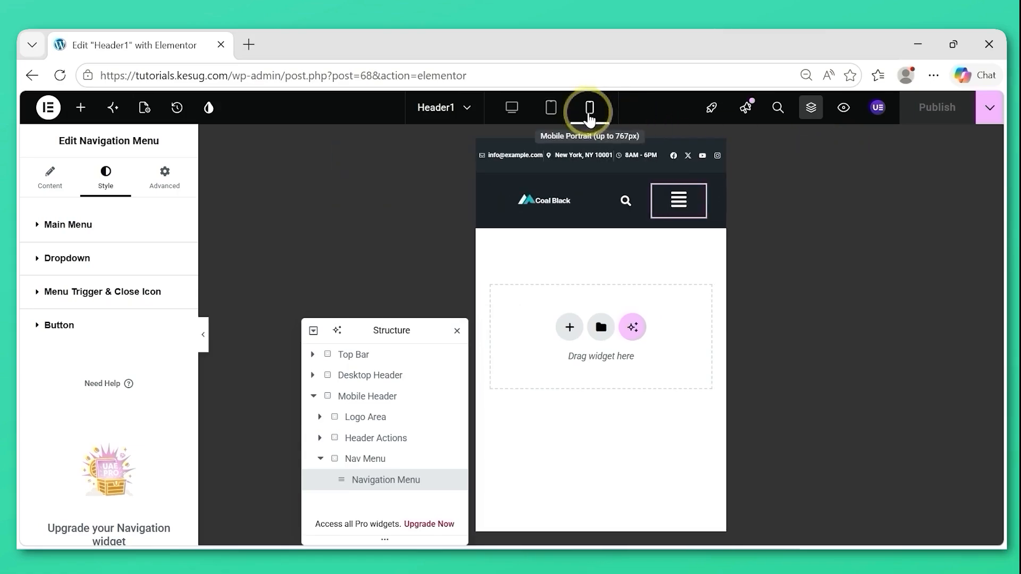
pyautogui.moveTo(723, 309); pyautogui.dragTo(798, 310)
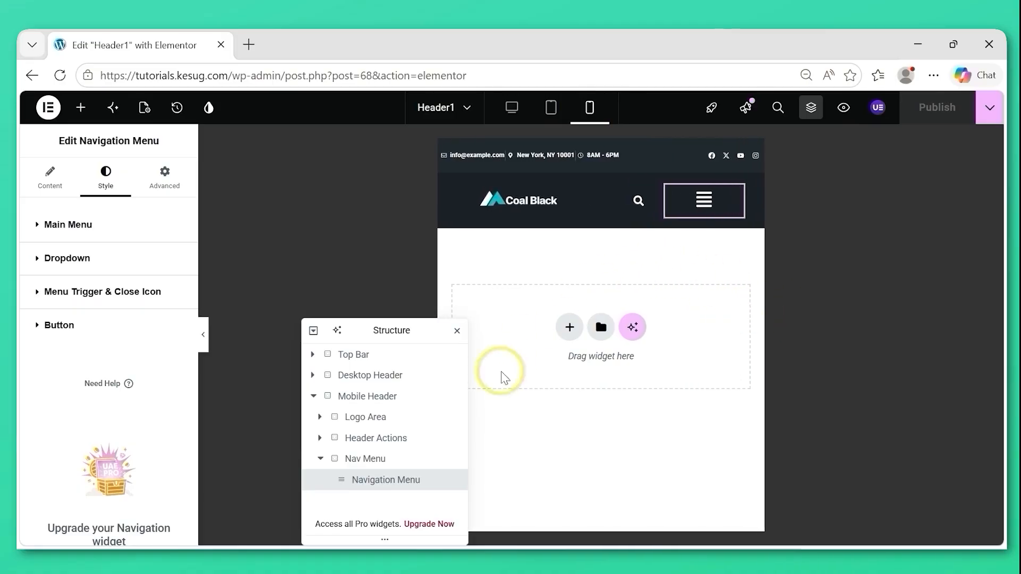
pyautogui.click(369, 403)
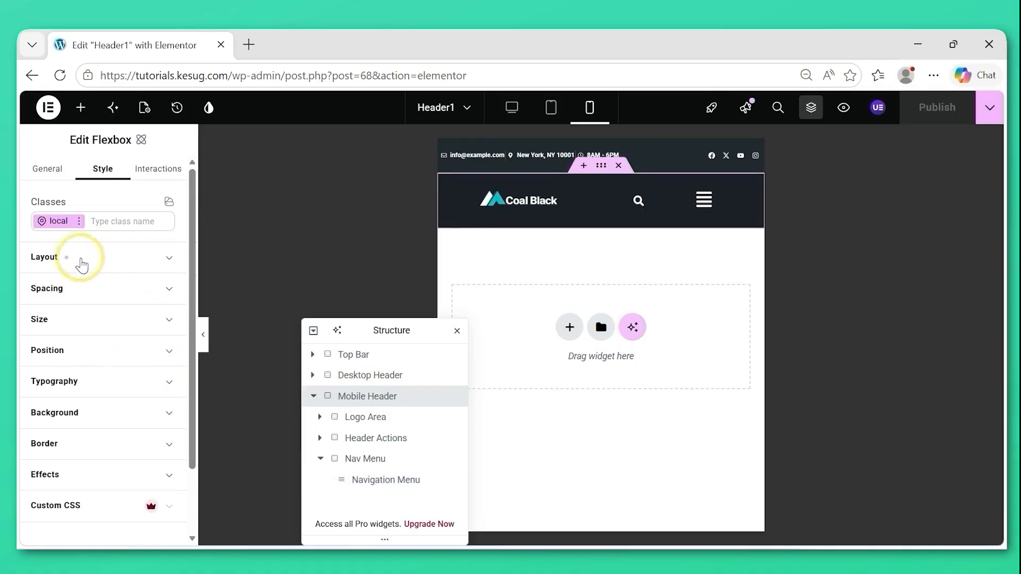
pyautogui.click(113, 261)
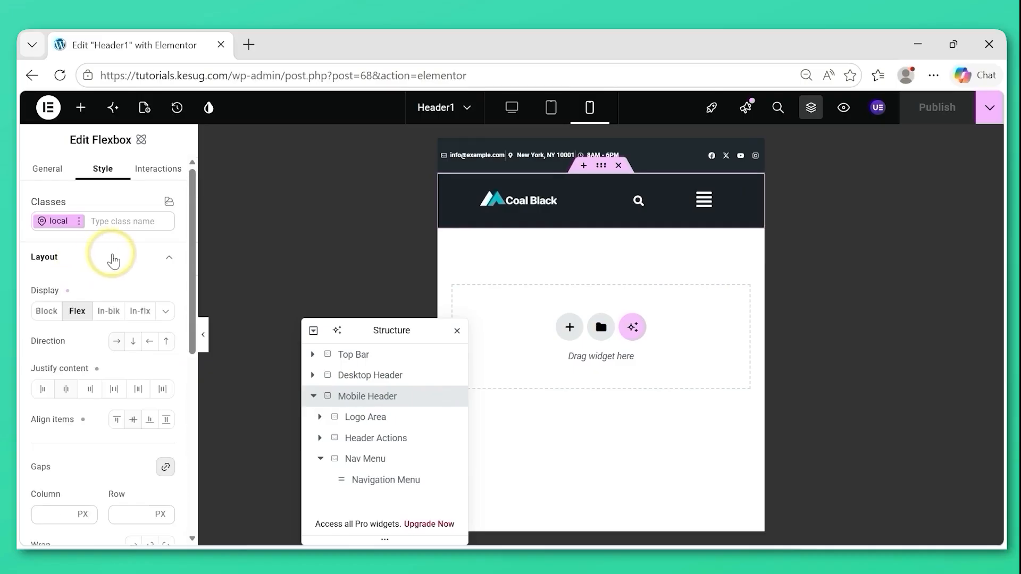
pyautogui.click(113, 261)
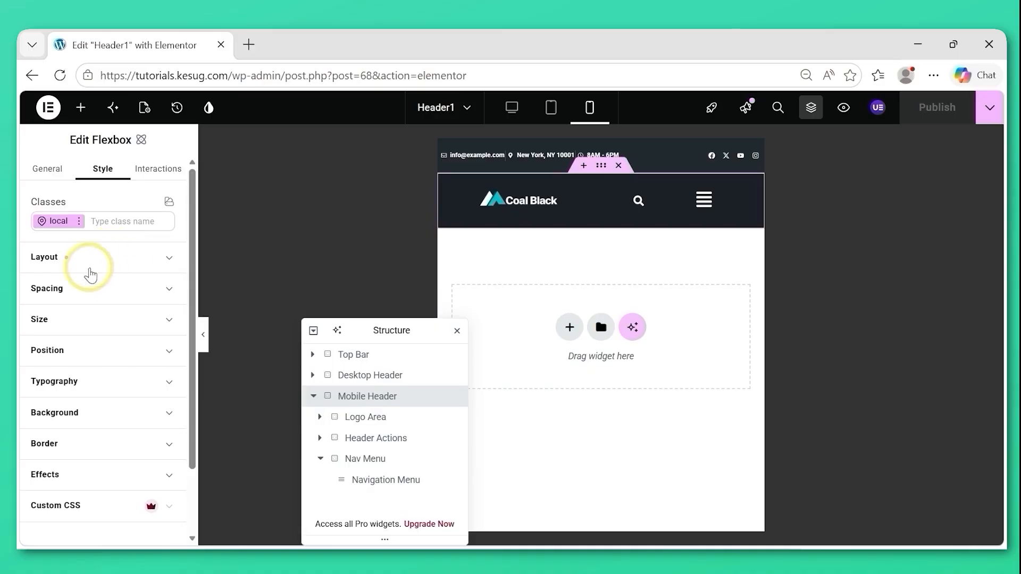
pyautogui.click(92, 299)
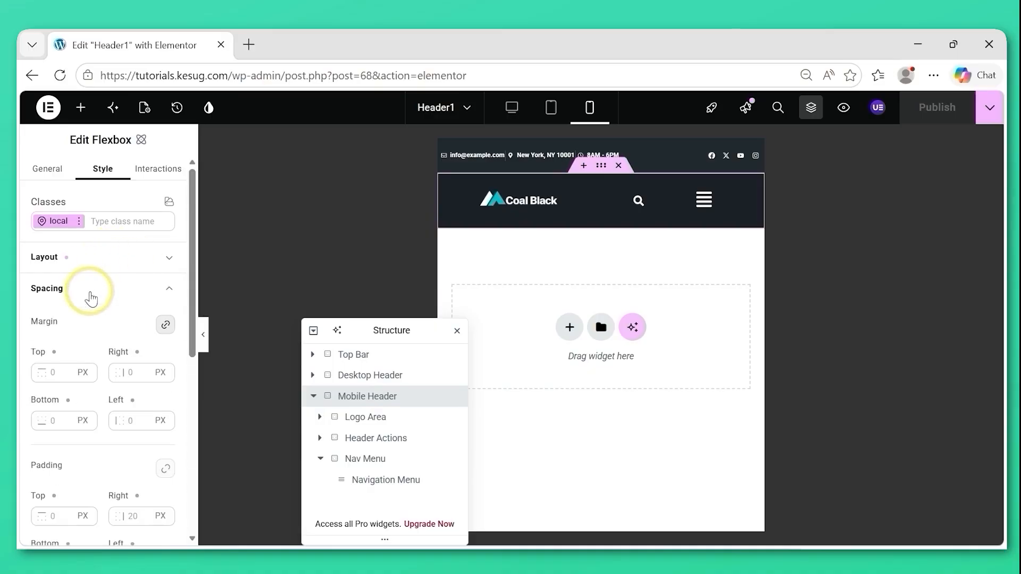
pyautogui.moveTo(189, 307); pyautogui.dragTo(181, 400)
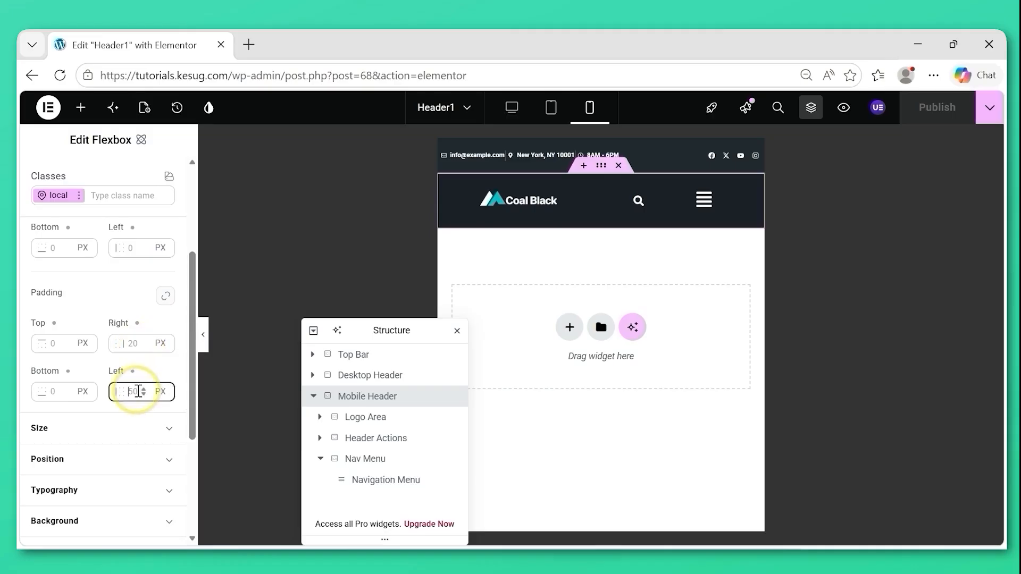
pyautogui.write('2')
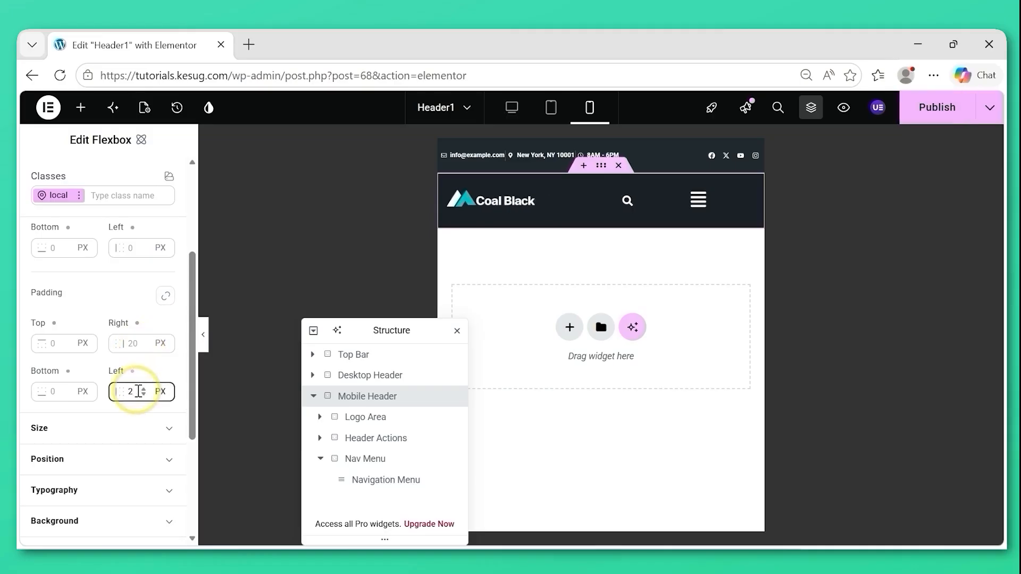
pyautogui.write('0')
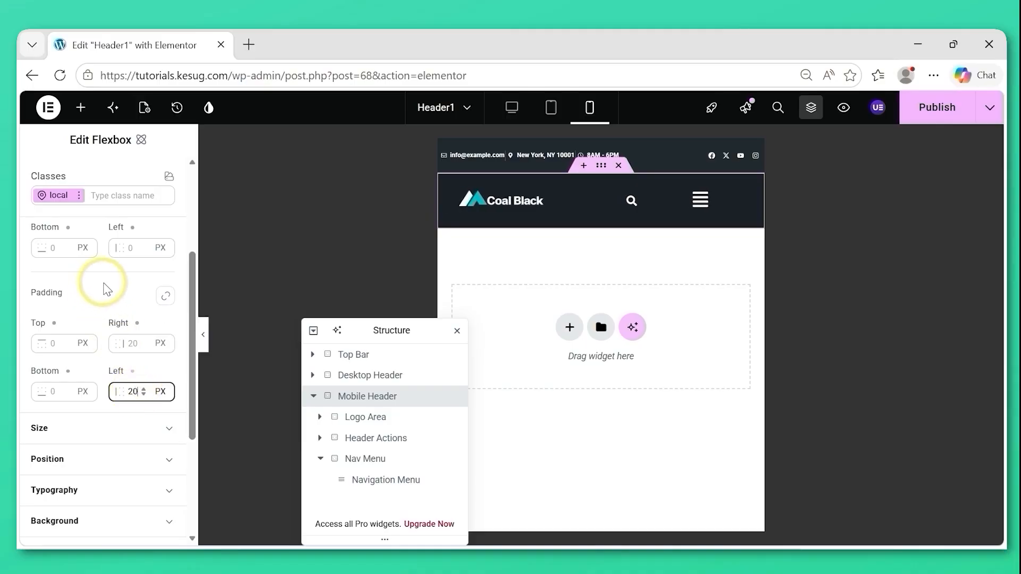
pyautogui.moveTo(194, 364); pyautogui.dragTo(178, 292)
pyautogui.click(105, 264)
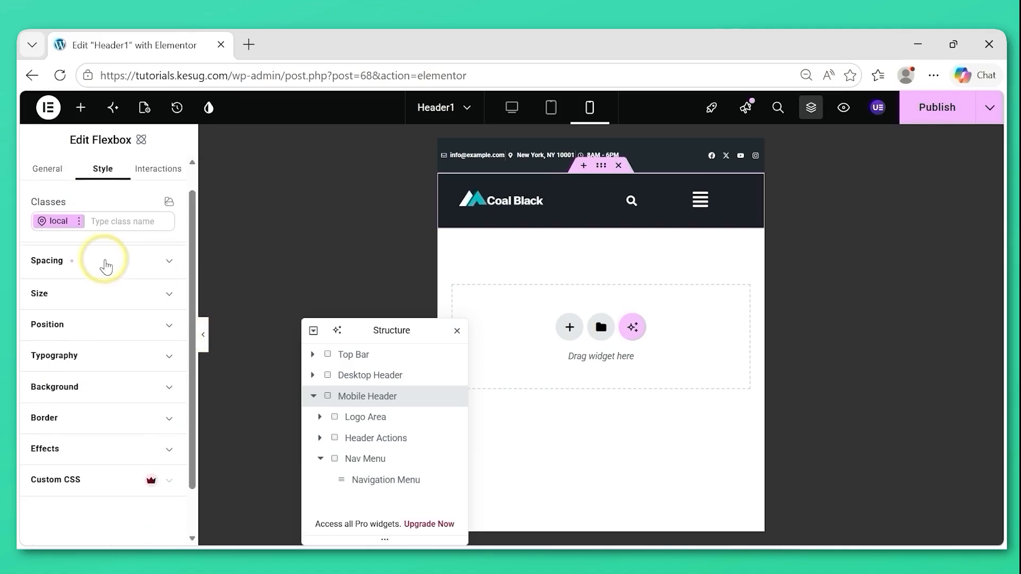
# Set the Mobile Header container's height to 70 px and its minimum height to 60 px for mobile portrait.
pyautogui.click(85, 297)
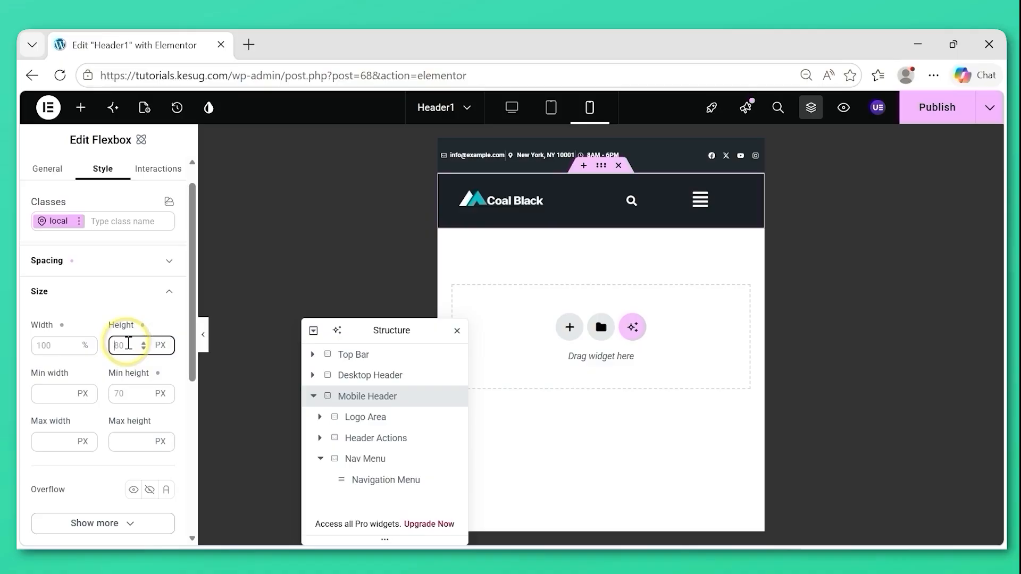
pyautogui.write('70')
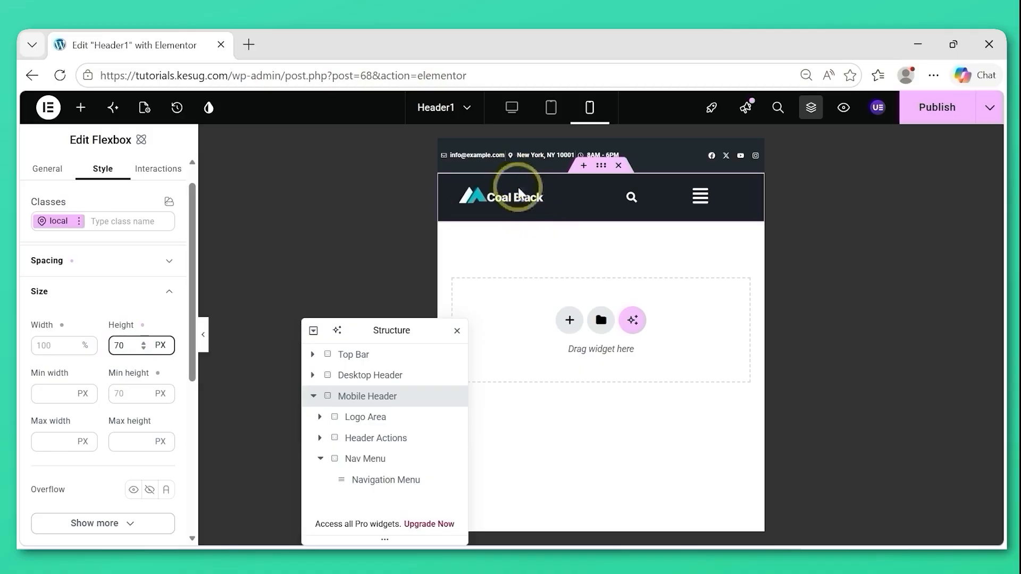
pyautogui.click(118, 391)
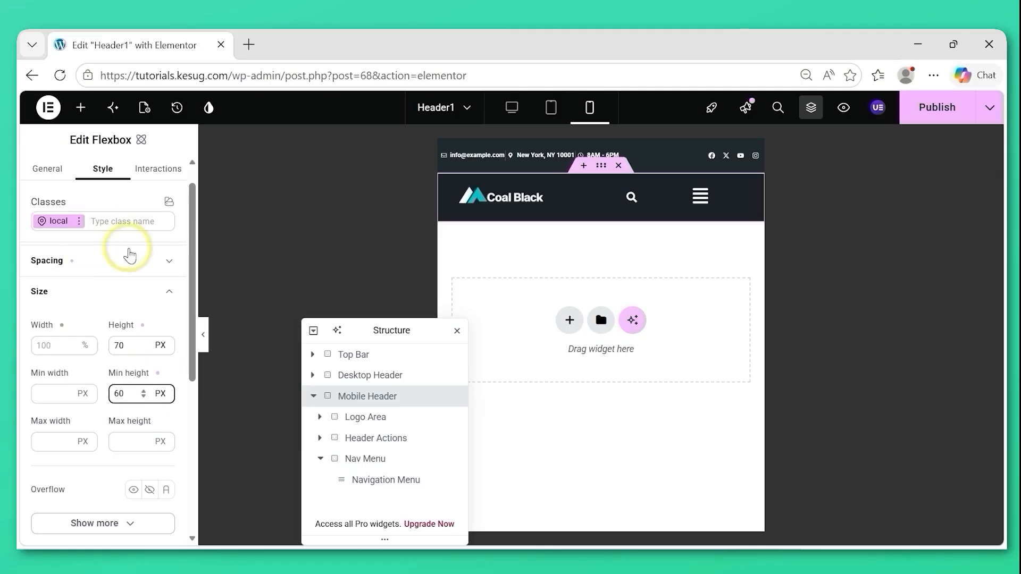
pyautogui.click(131, 291)
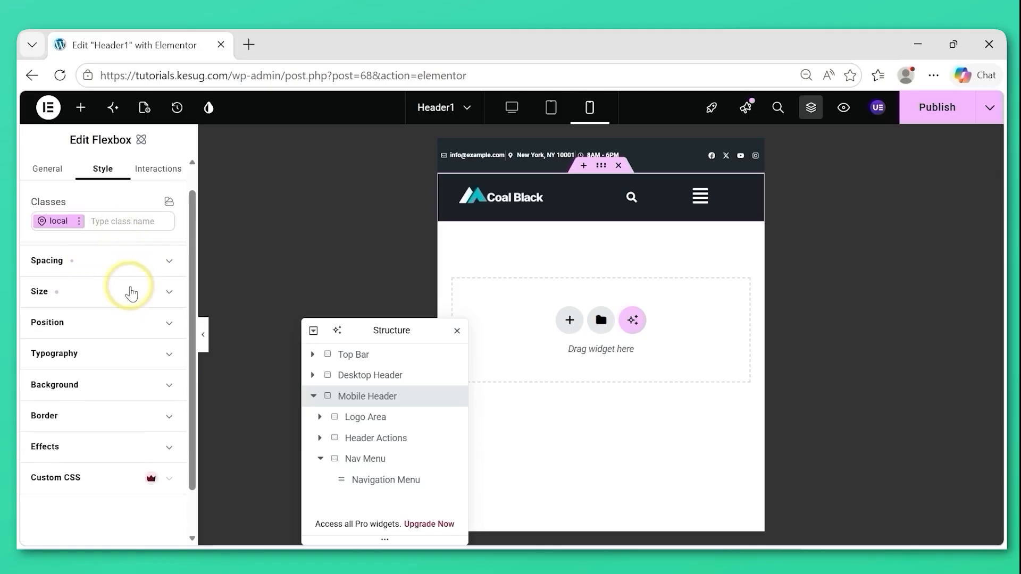
# Set the width of the Mobile Header's Logo Area container to 40% for mobile portrait.
pyautogui.click(359, 419)
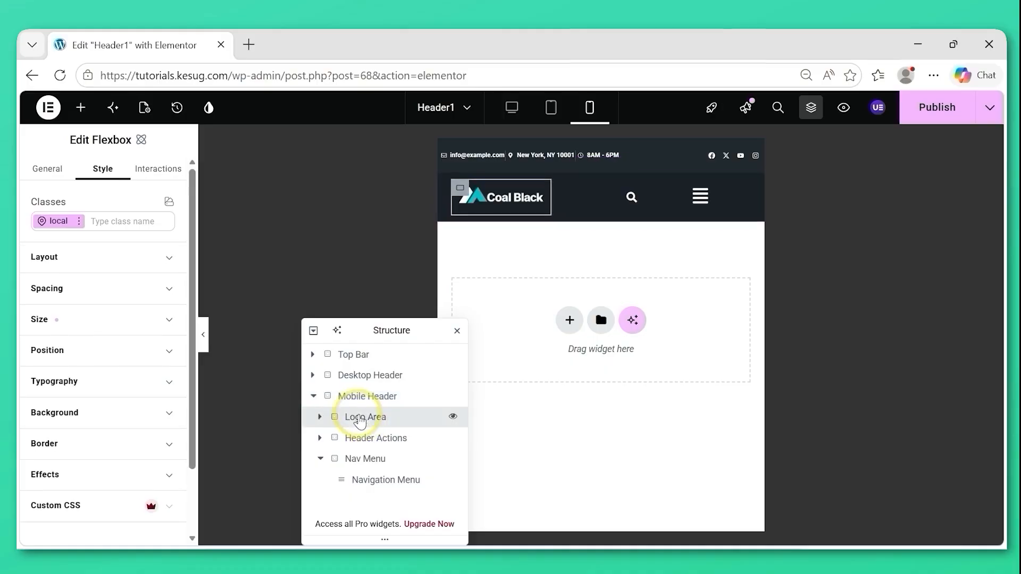
pyautogui.click(146, 321)
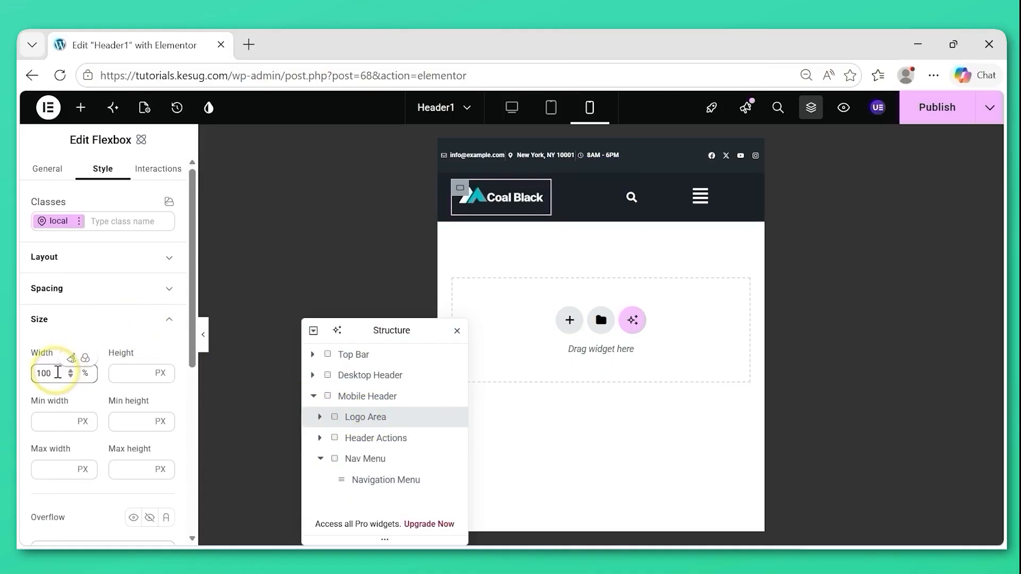
pyautogui.moveTo(57, 372); pyautogui.dragTo(21, 374)
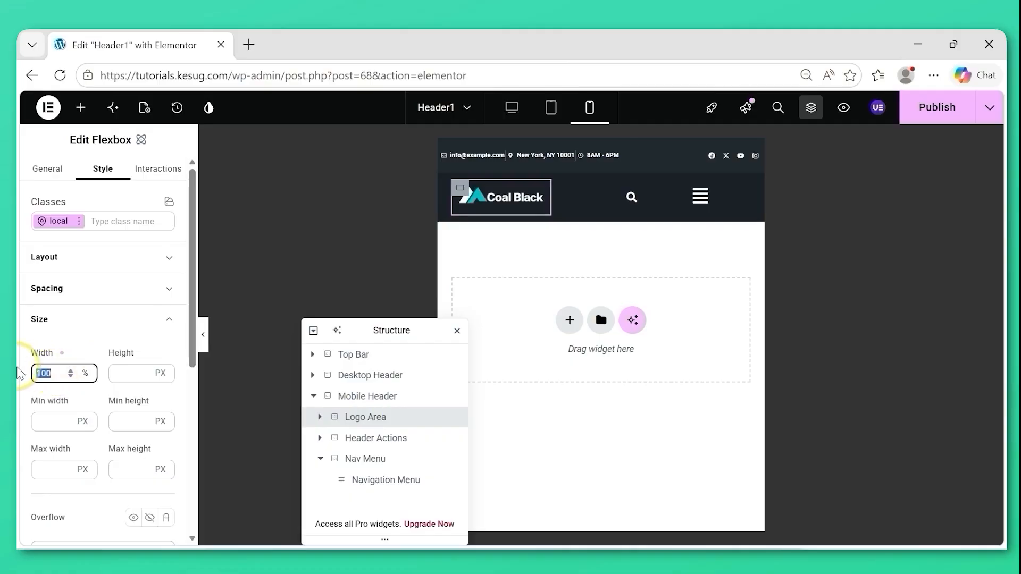
pyautogui.write('40')
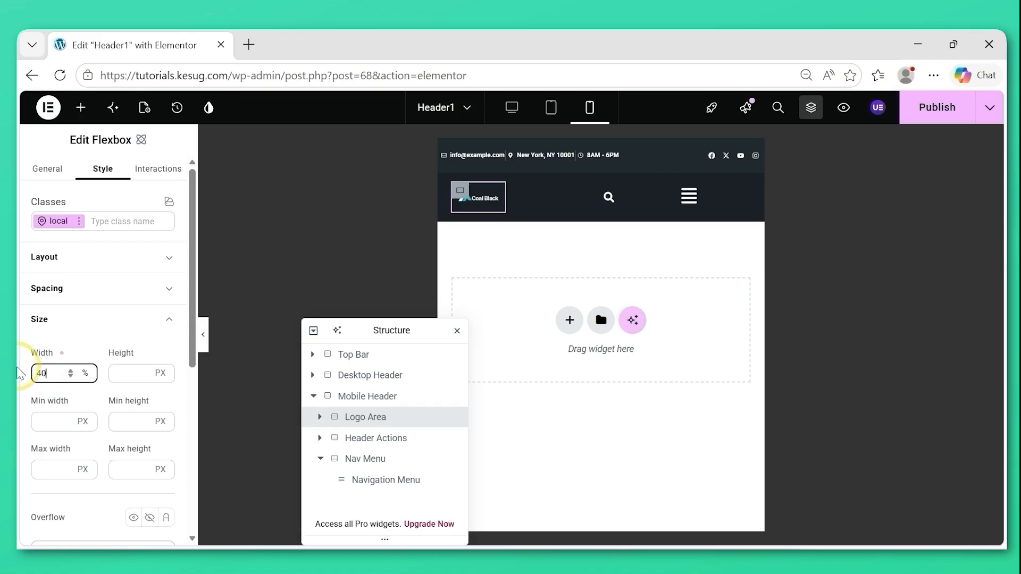
pyautogui.click(83, 328)
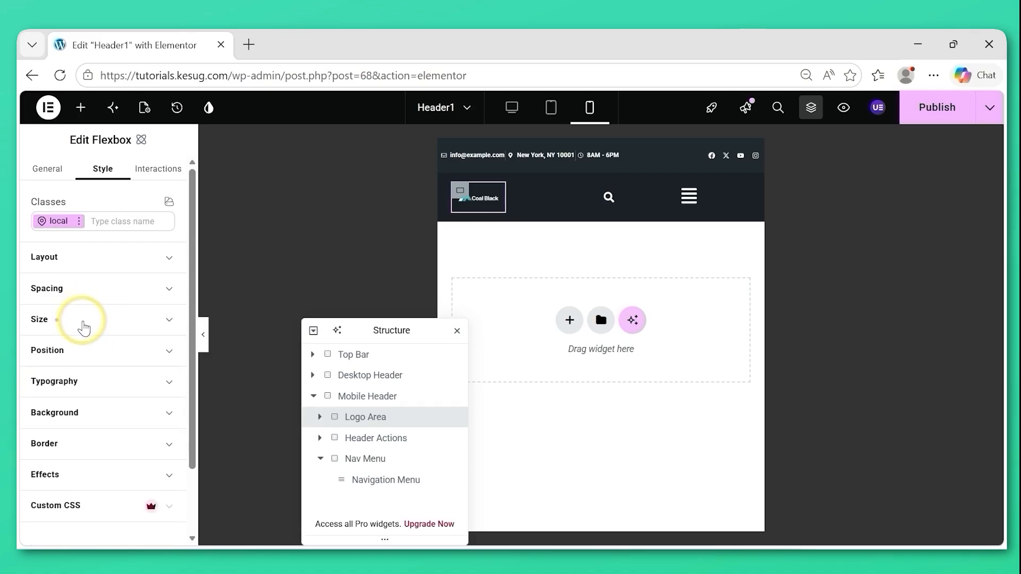
# Unlink the Logo Area container's padding values and set its right and left padding to 0 px.
pyautogui.click(106, 294)
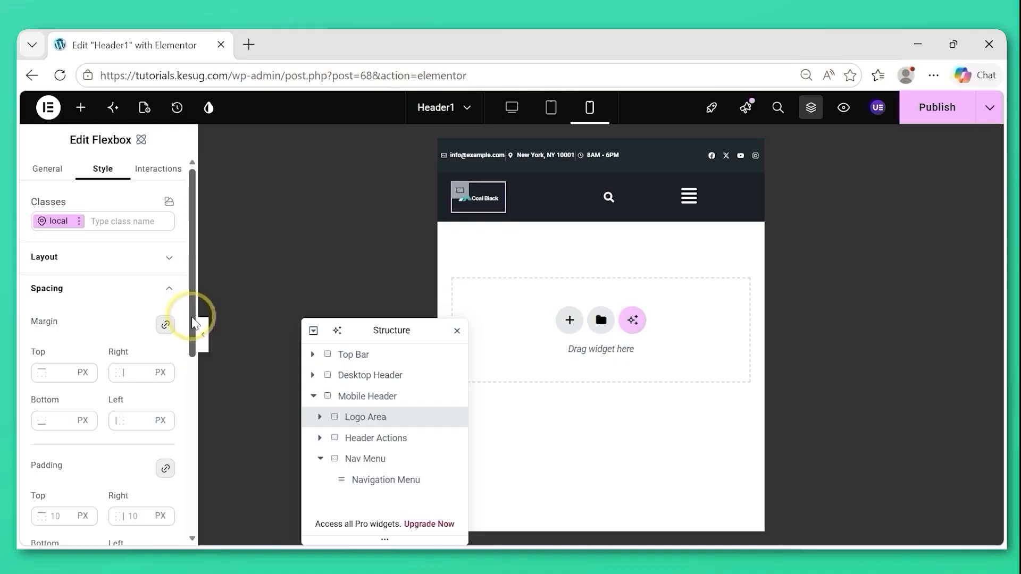
pyautogui.moveTo(193, 317); pyautogui.dragTo(190, 404)
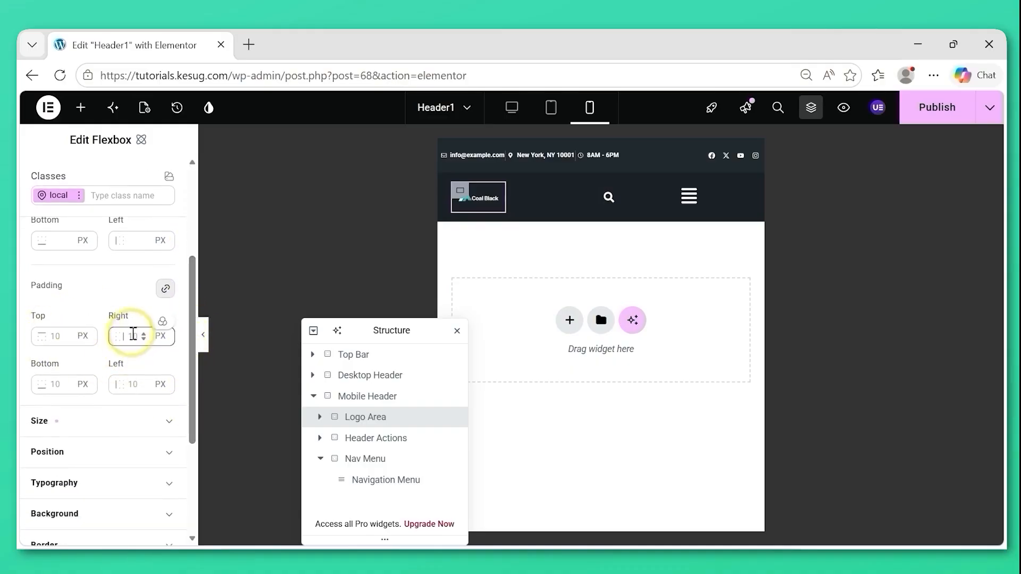
pyautogui.click(164, 288)
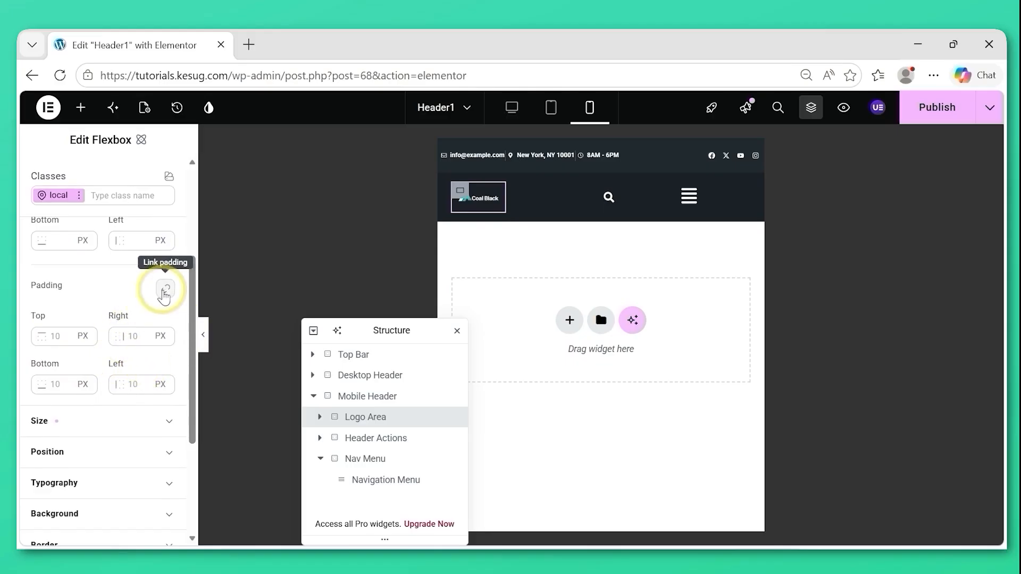
pyautogui.doubleClick(136, 337)
pyautogui.write('0')
pyautogui.click(133, 391)
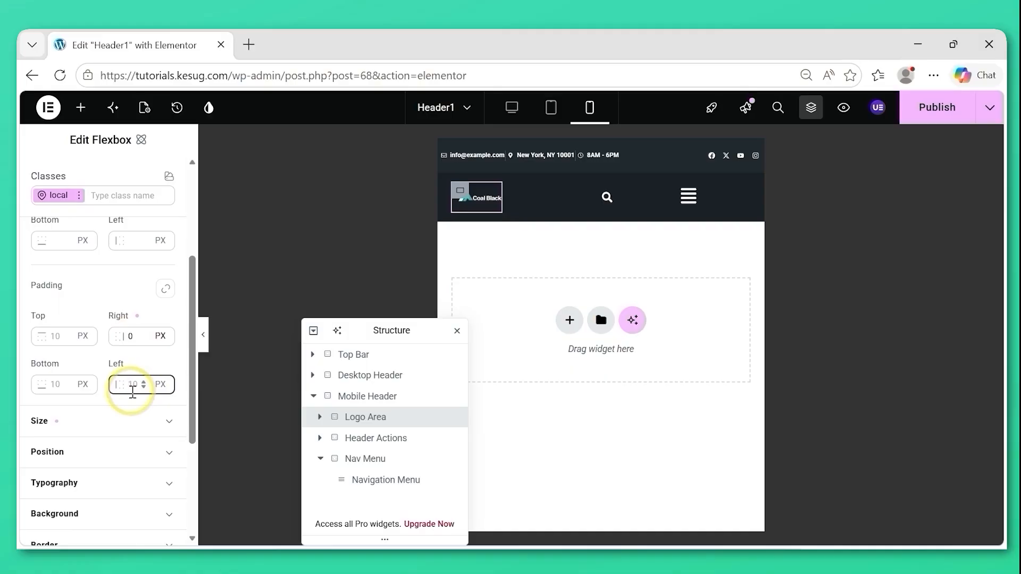
pyautogui.write('0')
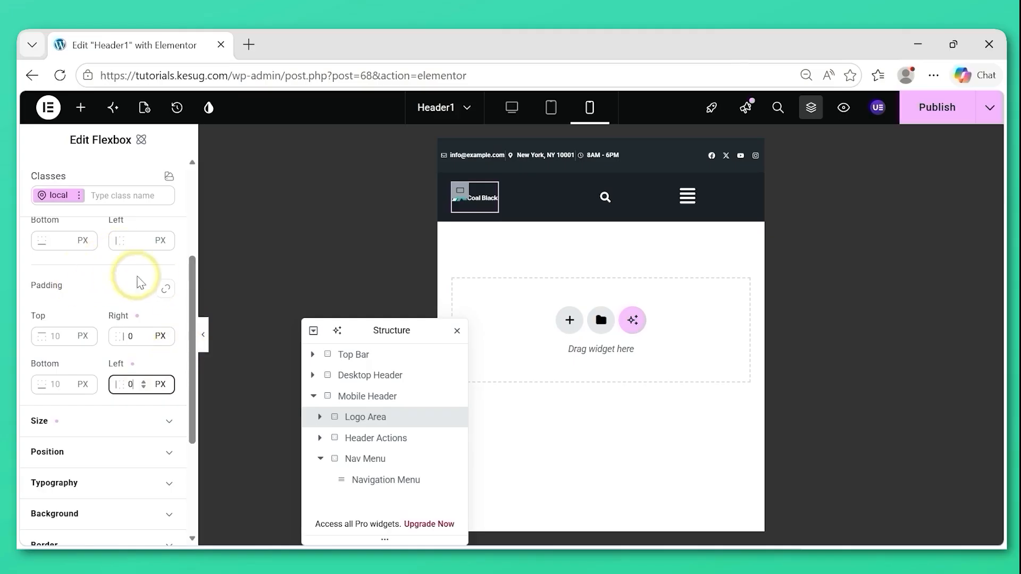
pyautogui.moveTo(191, 331); pyautogui.dragTo(182, 234)
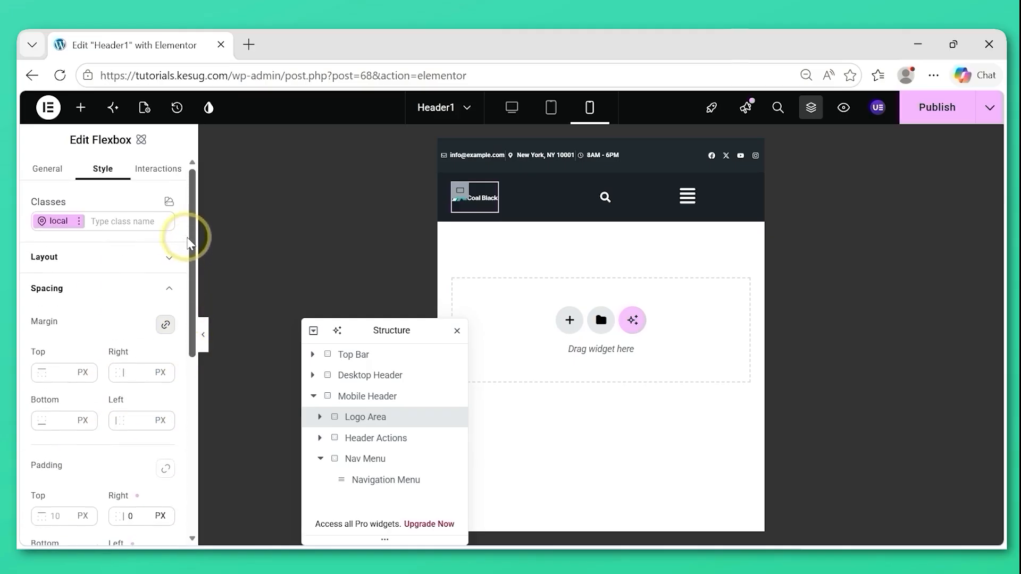
pyautogui.click(101, 293)
# Unlink the Header Actions container's padding values and set its right and left padding to 0 px.
pyautogui.click(365, 441)
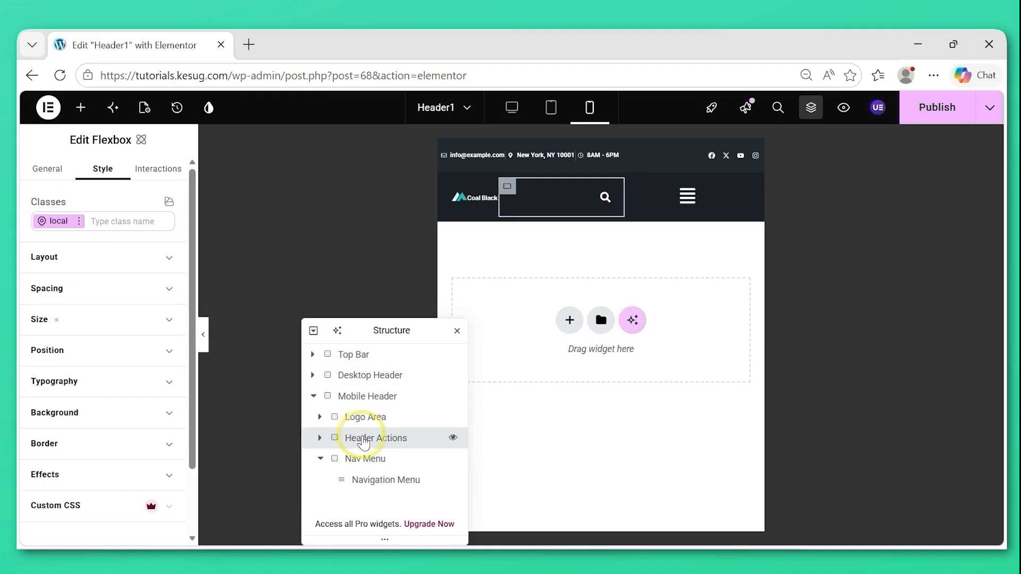
pyautogui.click(114, 291)
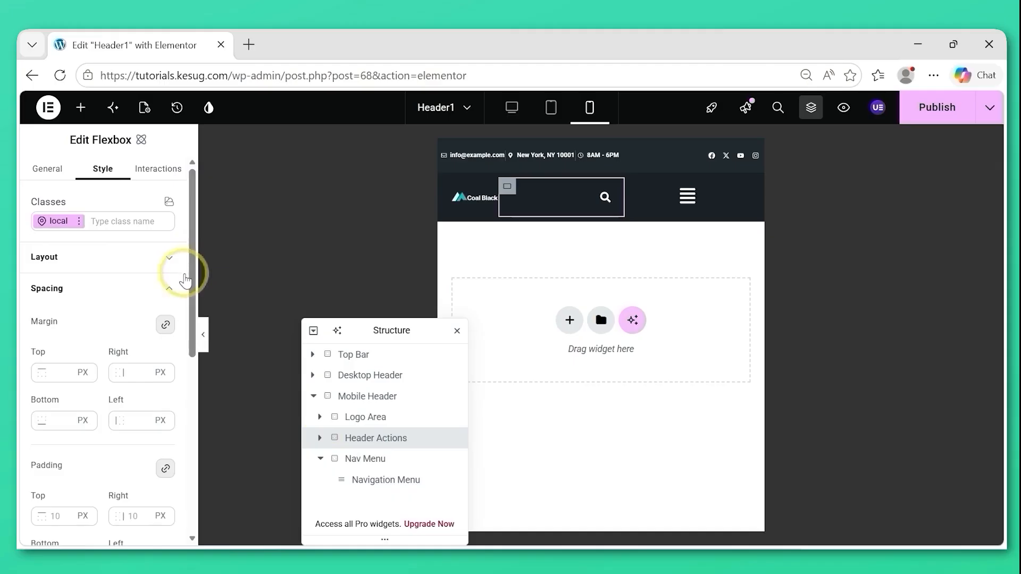
pyautogui.scroll(-3, 190, 287)
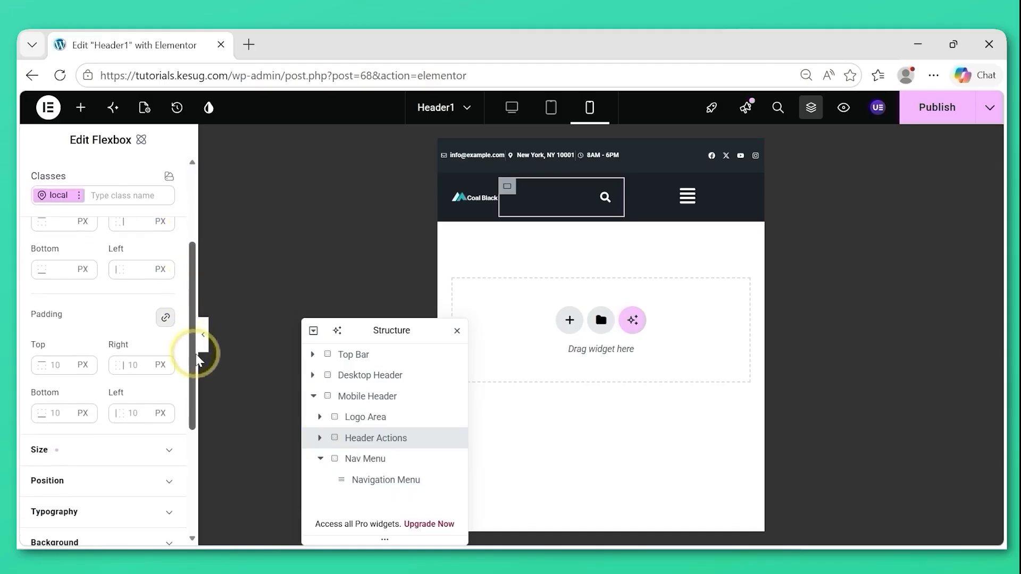
pyautogui.click(165, 319)
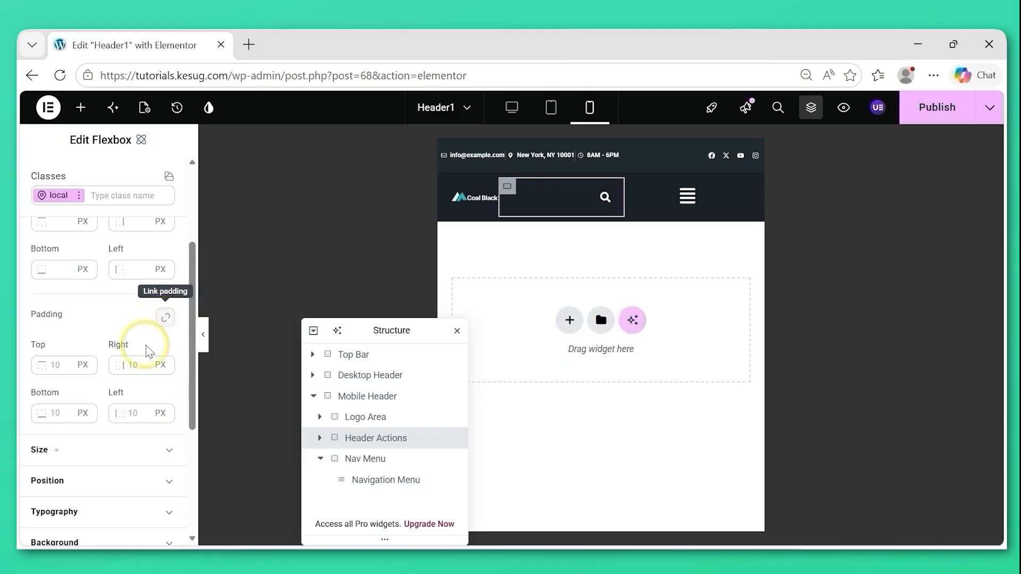
pyautogui.write('0')
pyautogui.click(135, 413)
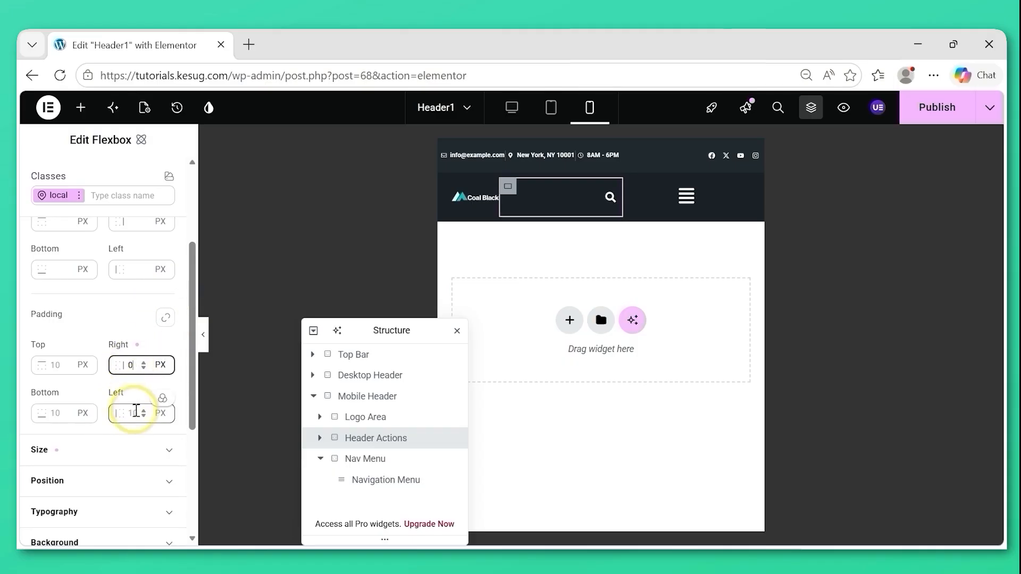
pyautogui.write('0')
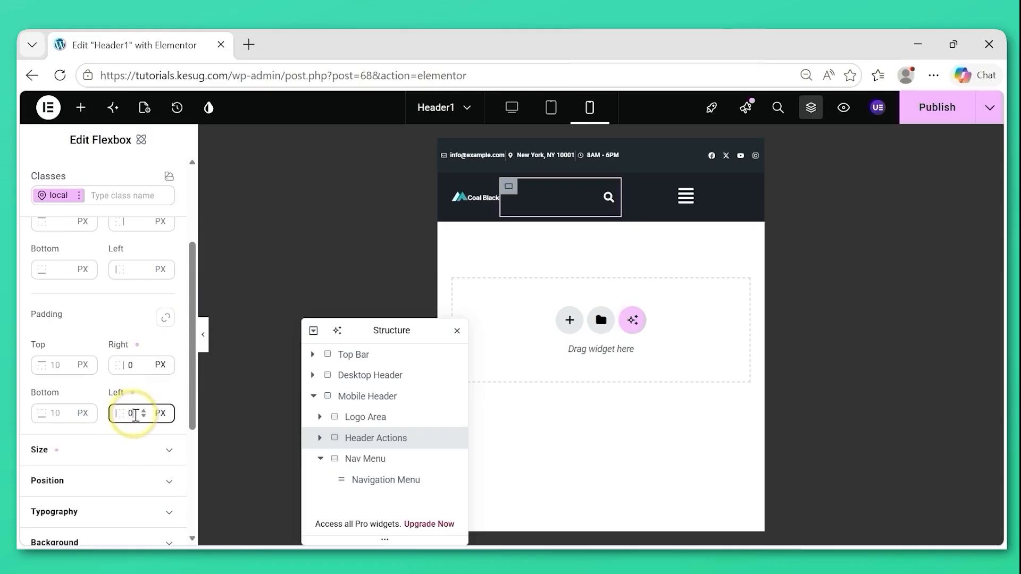
pyautogui.moveTo(190, 295); pyautogui.dragTo(186, 221)
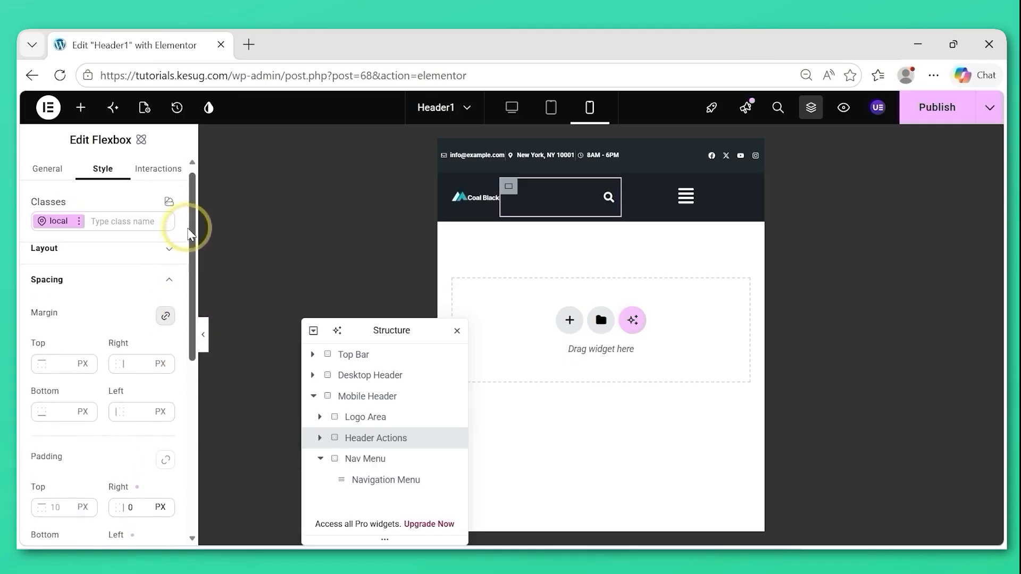
pyautogui.click(111, 284)
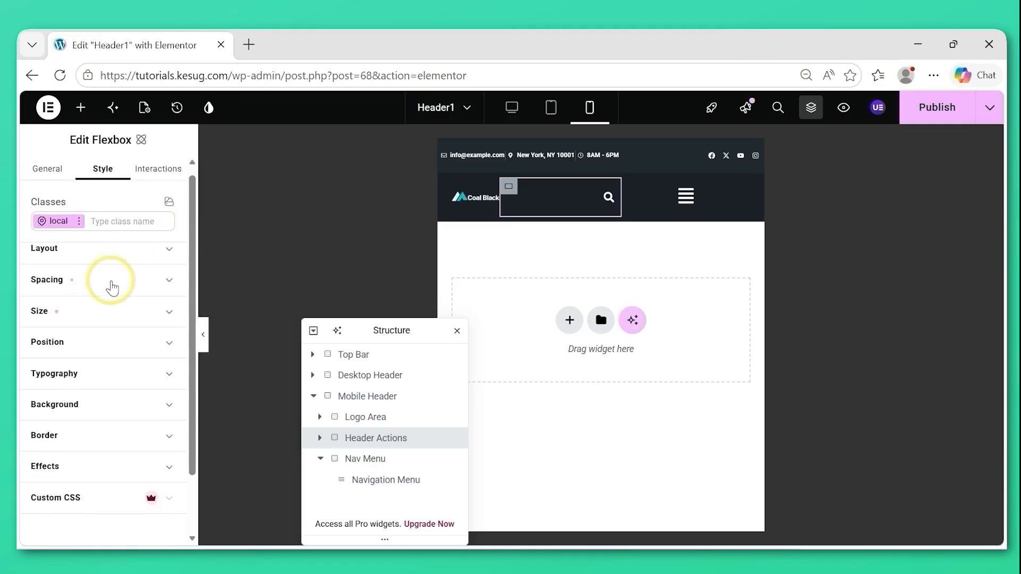
# Set the width of the Header Actions container to 40% for mobile portrait.
pyautogui.click(82, 314)
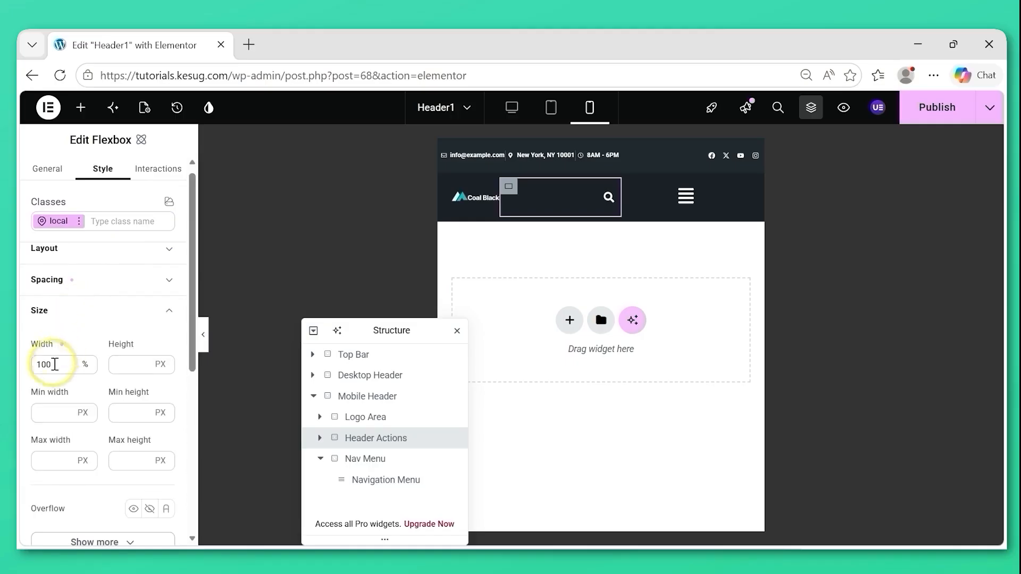
pyautogui.moveTo(54, 367); pyautogui.dragTo(22, 367)
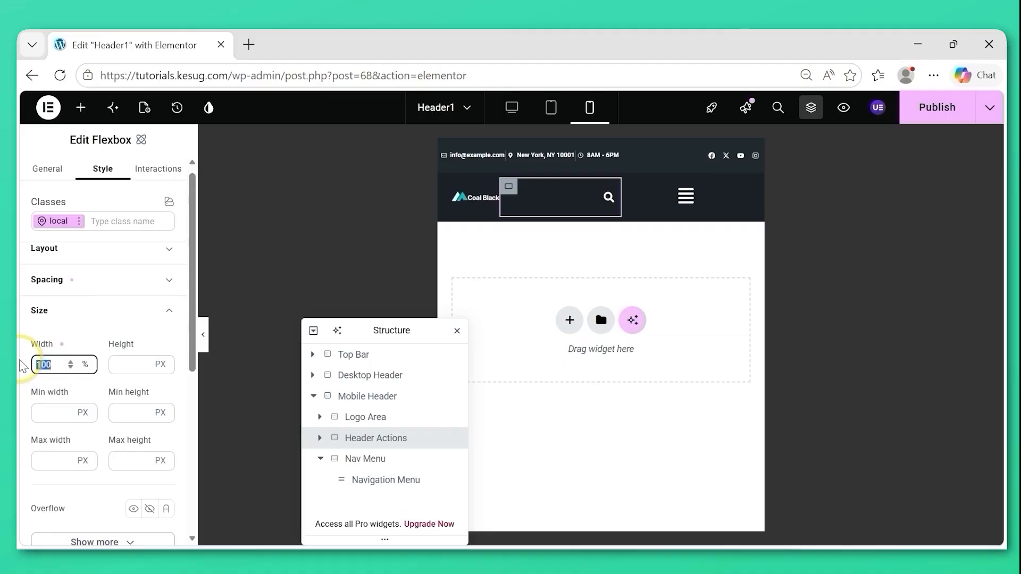
pyautogui.write('40')
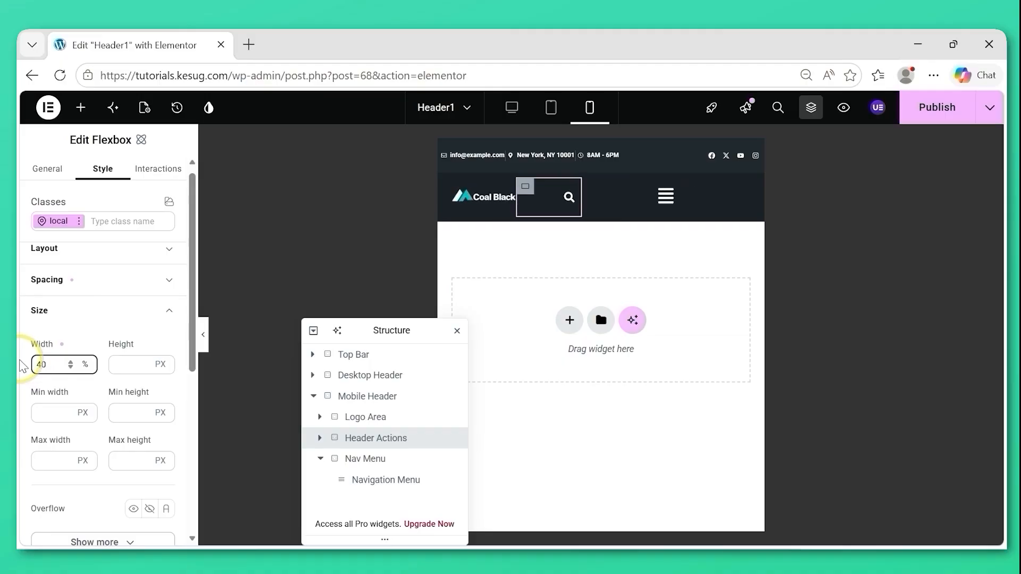
pyautogui.click(99, 314)
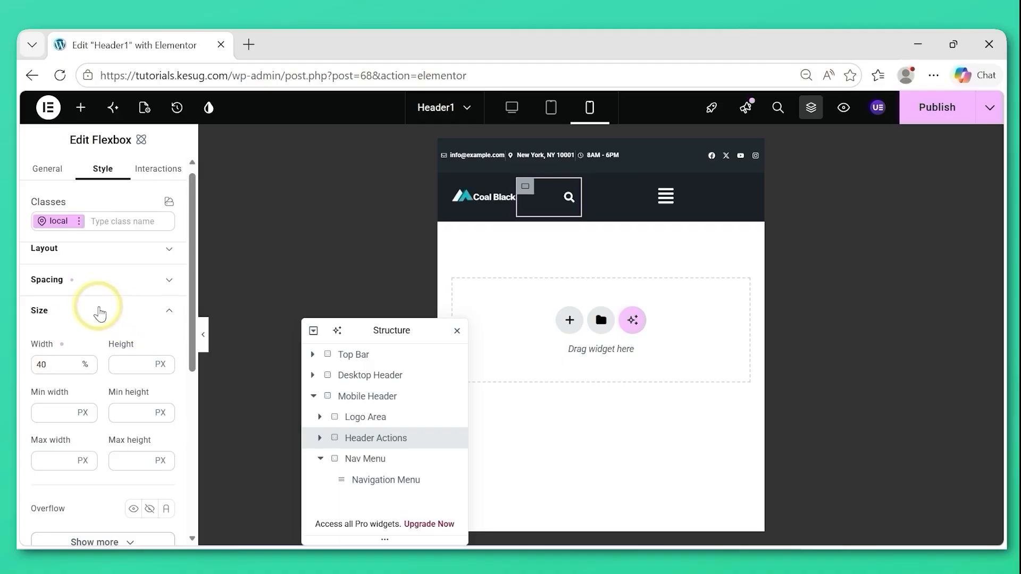
# Unlink the Mobile Header's Nav Menu container padding values and set its right and left padding to 0 px.
pyautogui.click(367, 462)
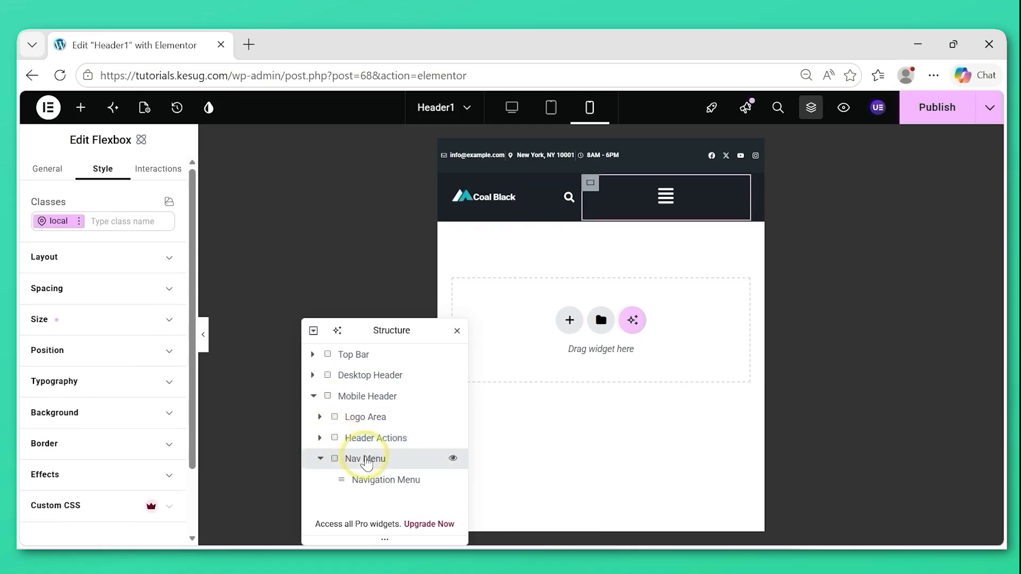
pyautogui.click(140, 298)
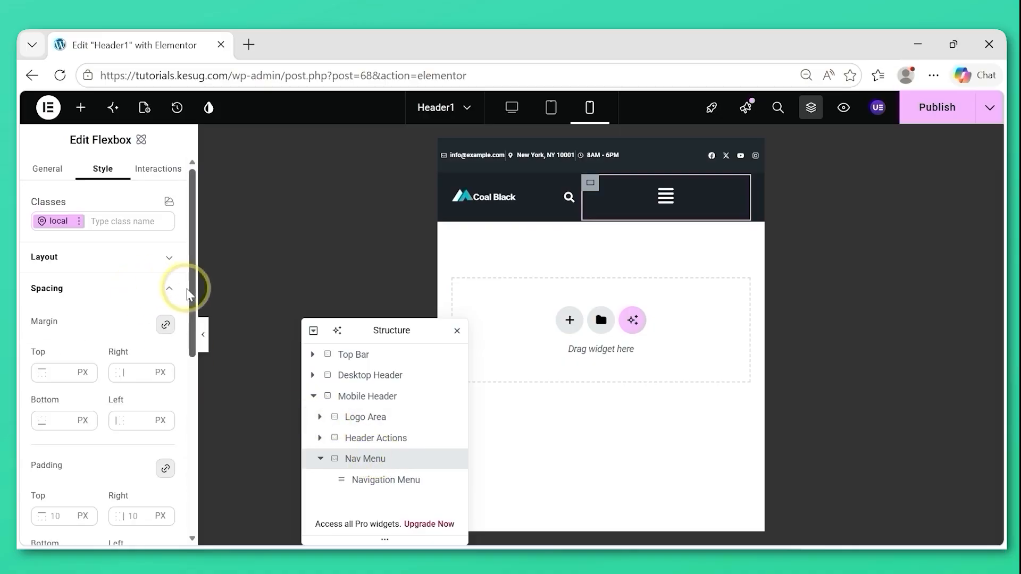
pyautogui.moveTo(191, 297); pyautogui.dragTo(193, 359)
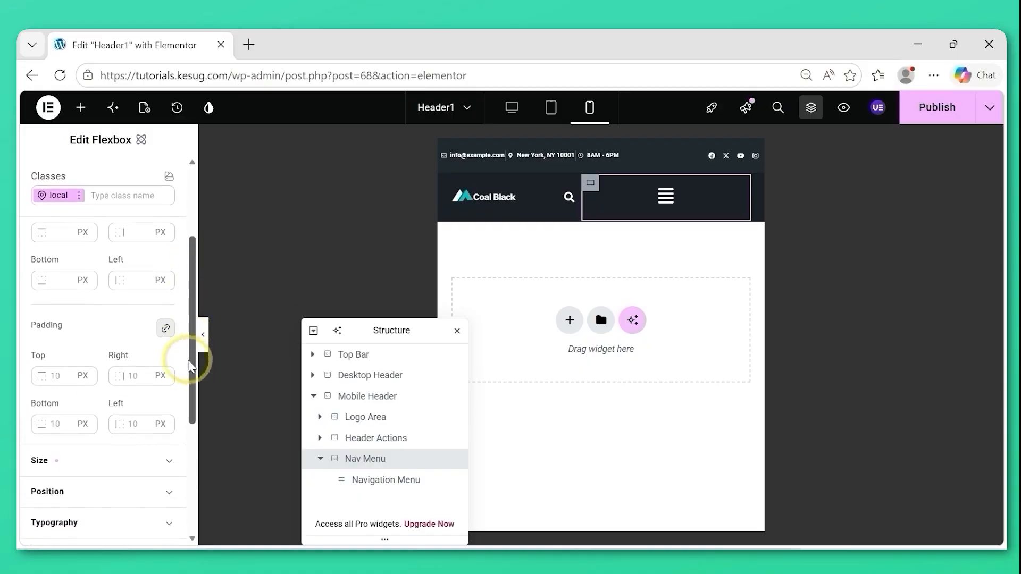
pyautogui.click(164, 330)
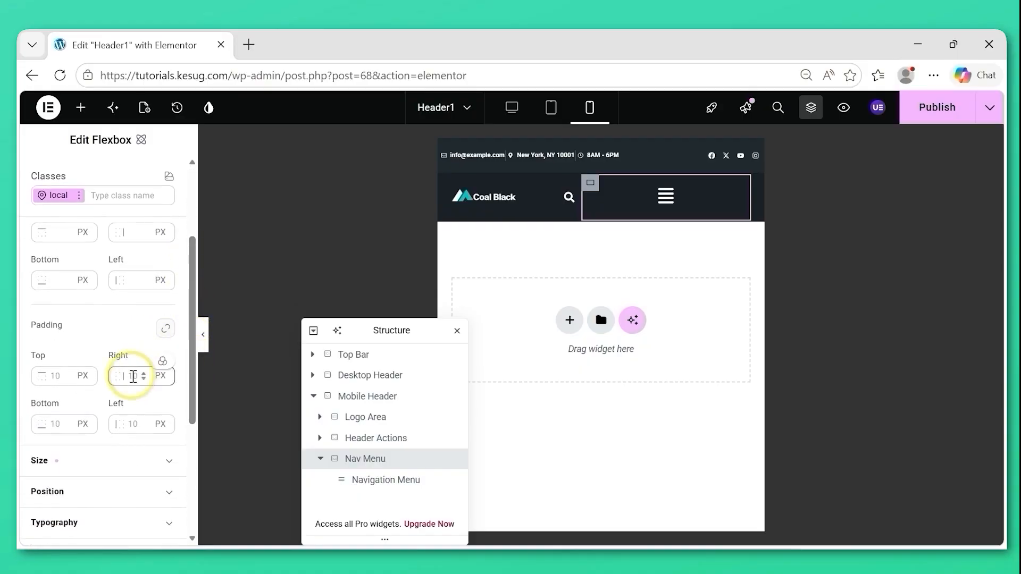
pyautogui.write('0')
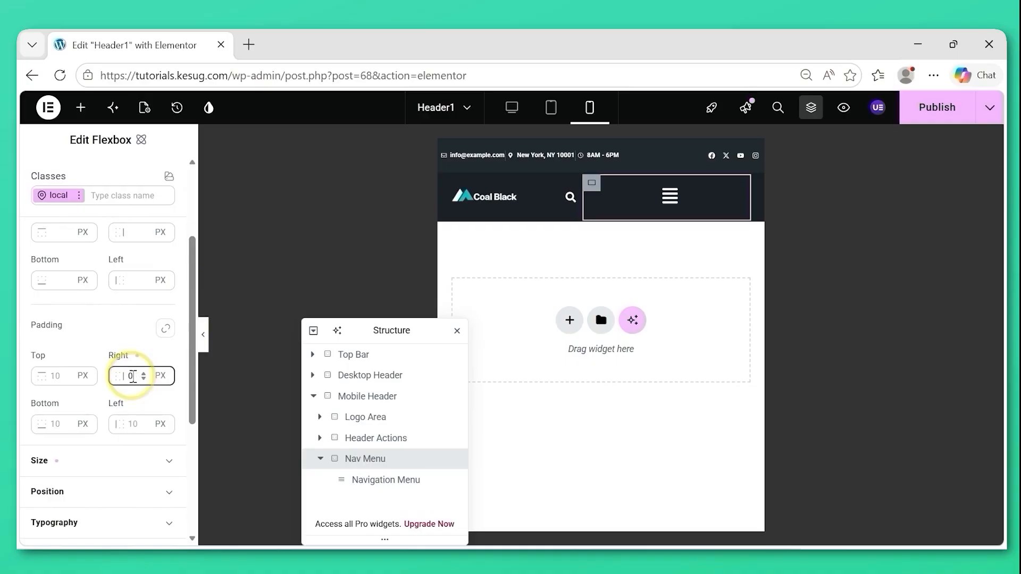
pyautogui.click(133, 424)
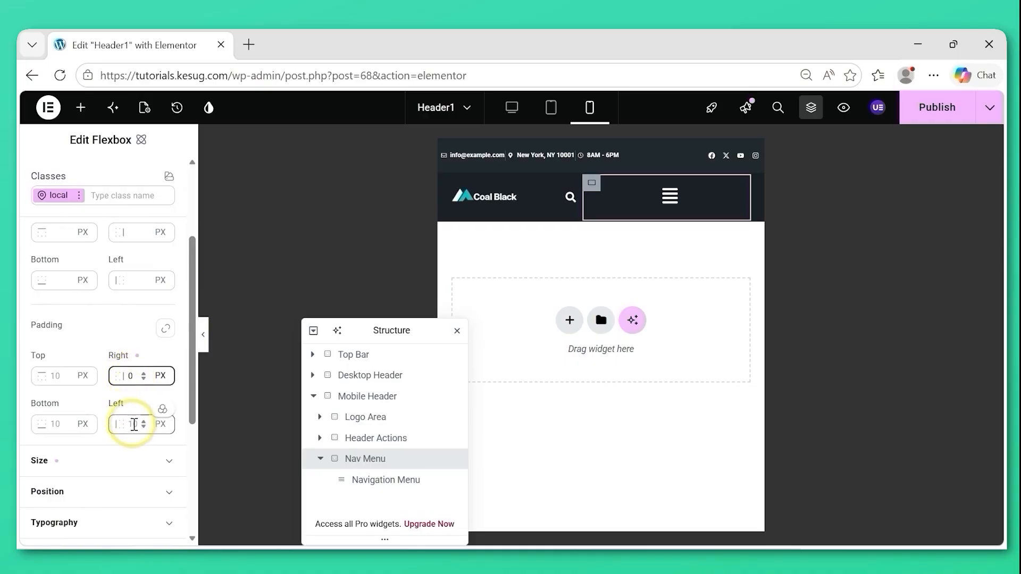
pyautogui.write('0')
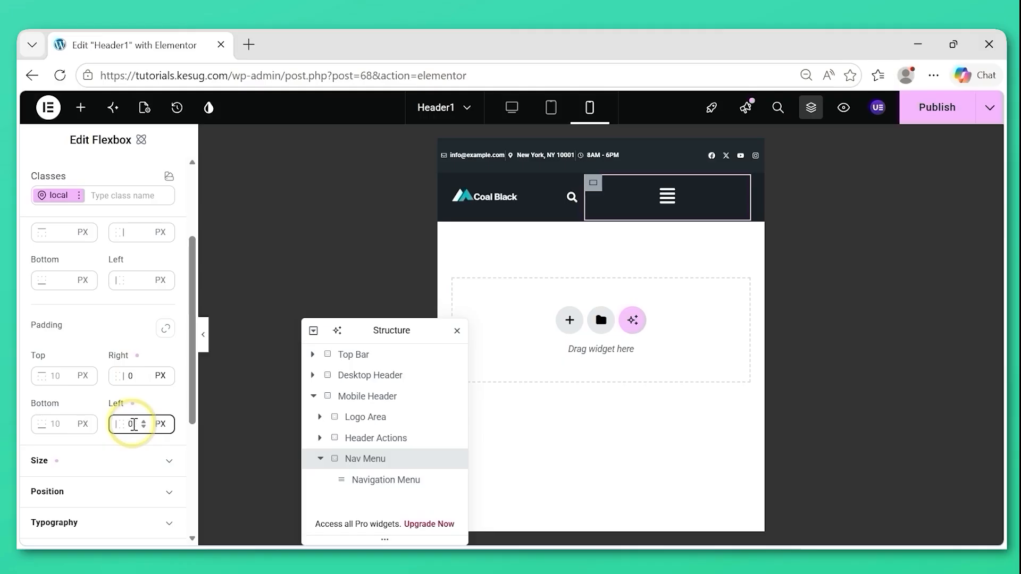
pyautogui.moveTo(193, 273); pyautogui.dragTo(198, 205)
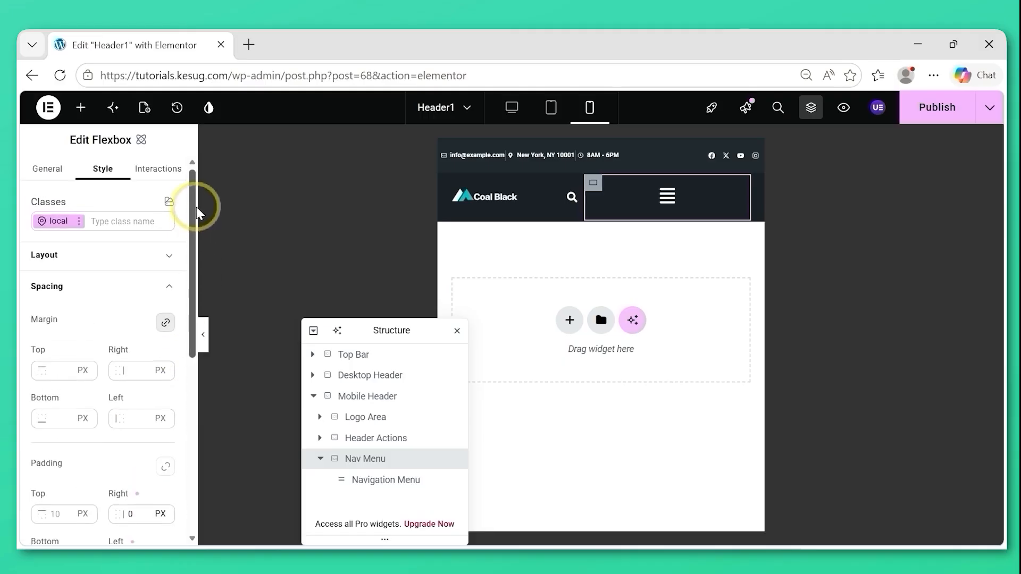
pyautogui.click(87, 286)
# Set the width of the Nav Menu container to 20% for mobile portrait.
pyautogui.click(95, 326)
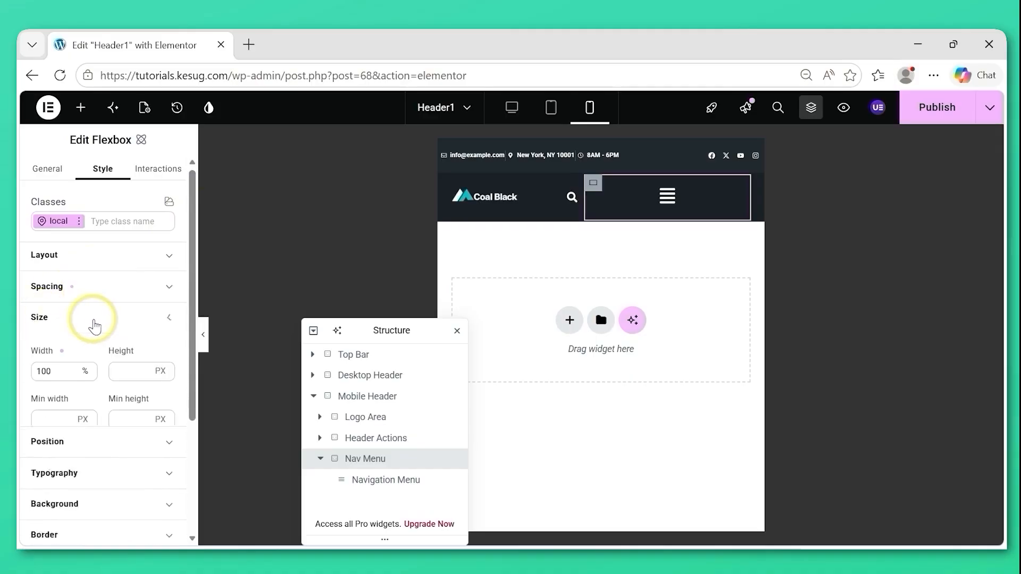
pyautogui.moveTo(48, 372); pyautogui.dragTo(24, 378)
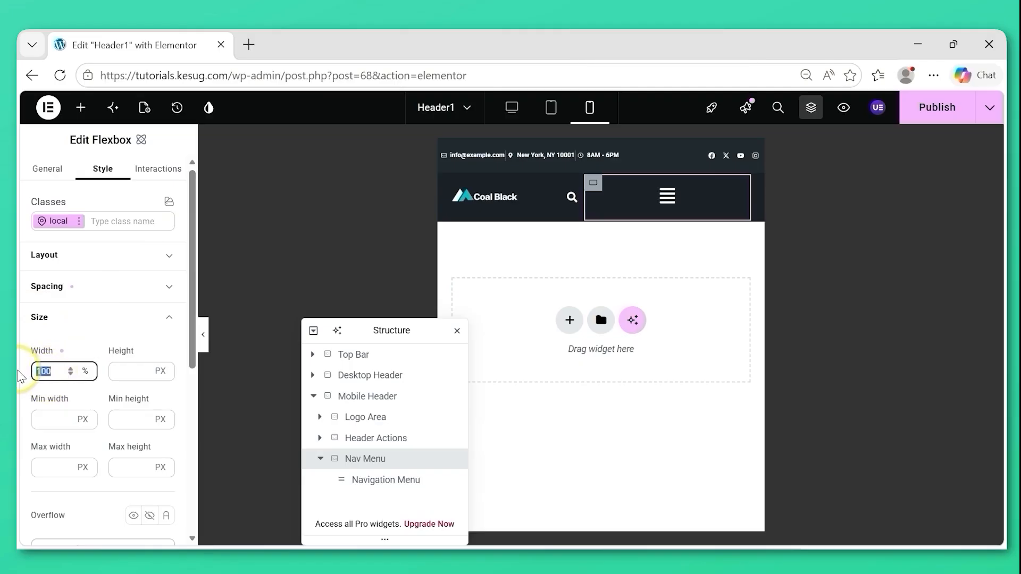
pyautogui.write('20')
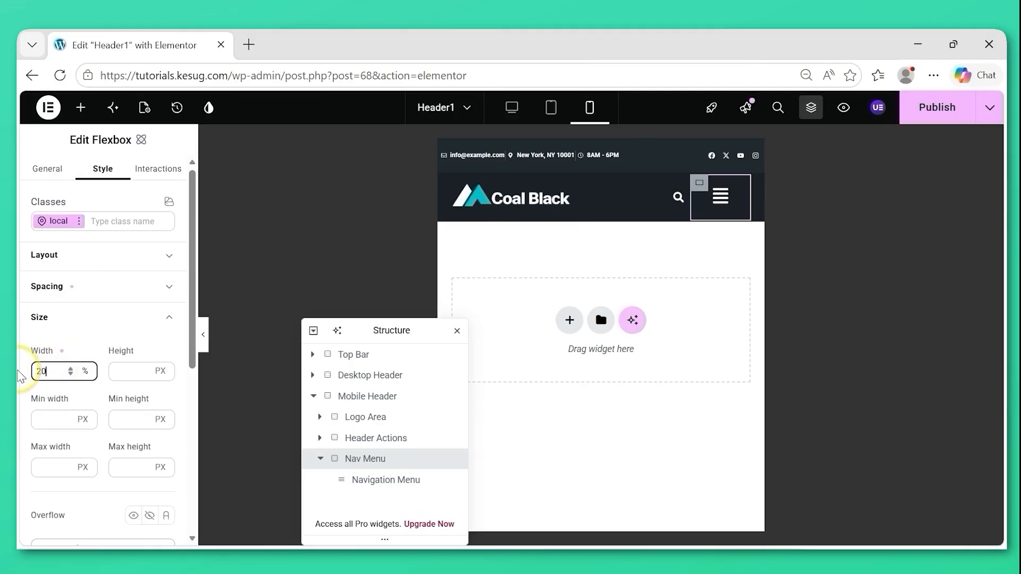
pyautogui.click(106, 321)
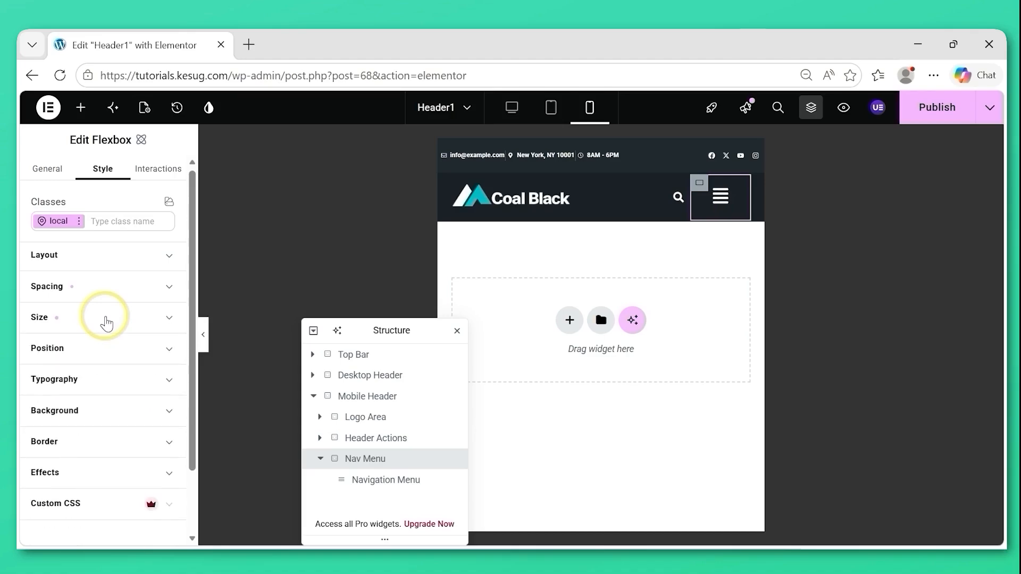
# Set the width of the Site Logo in the Mobile Header's Logo Area to 120 px for mobile portrait.
pyautogui.click(375, 420)
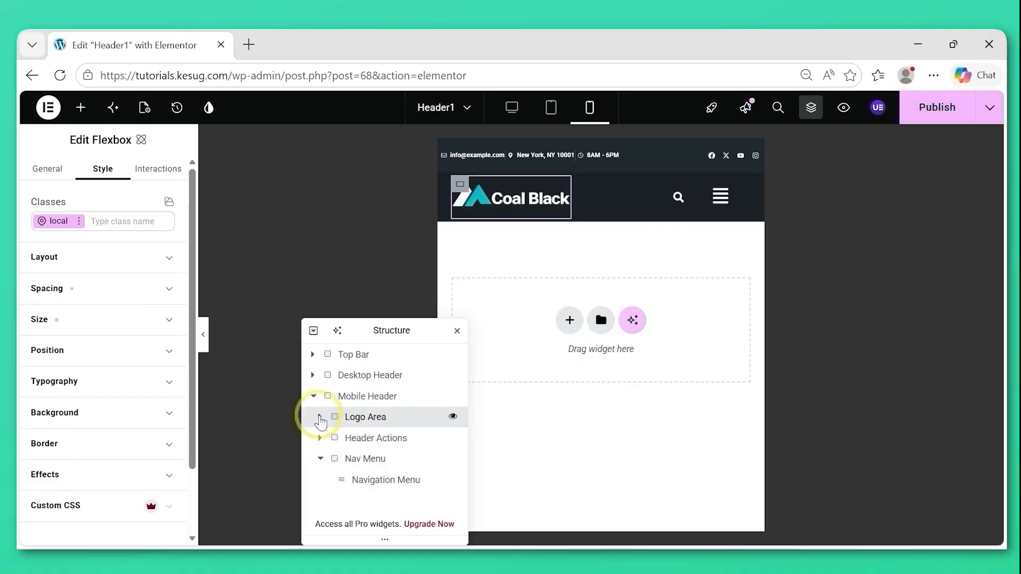
pyautogui.click(319, 417)
pyautogui.click(372, 439)
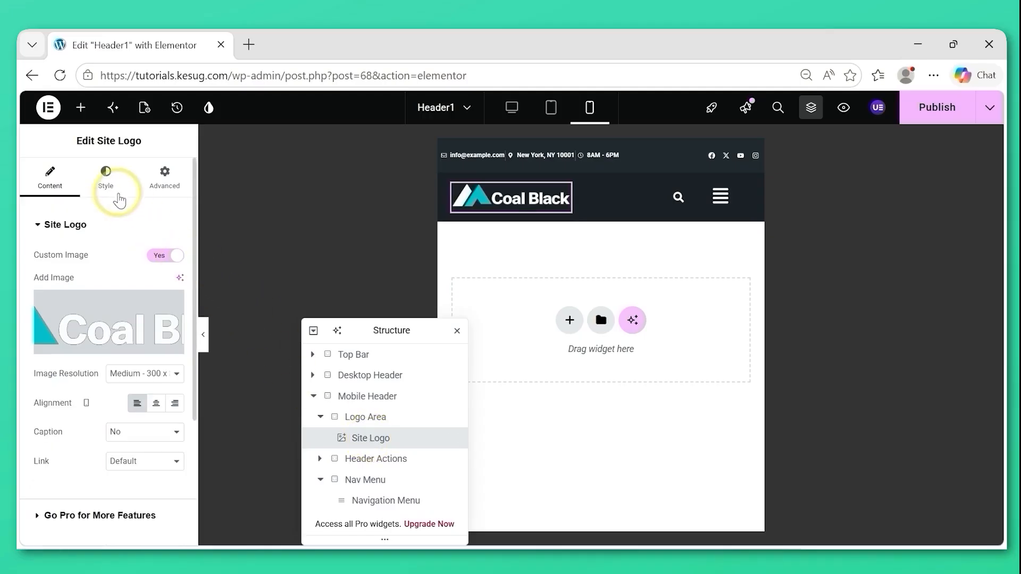
pyautogui.click(106, 184)
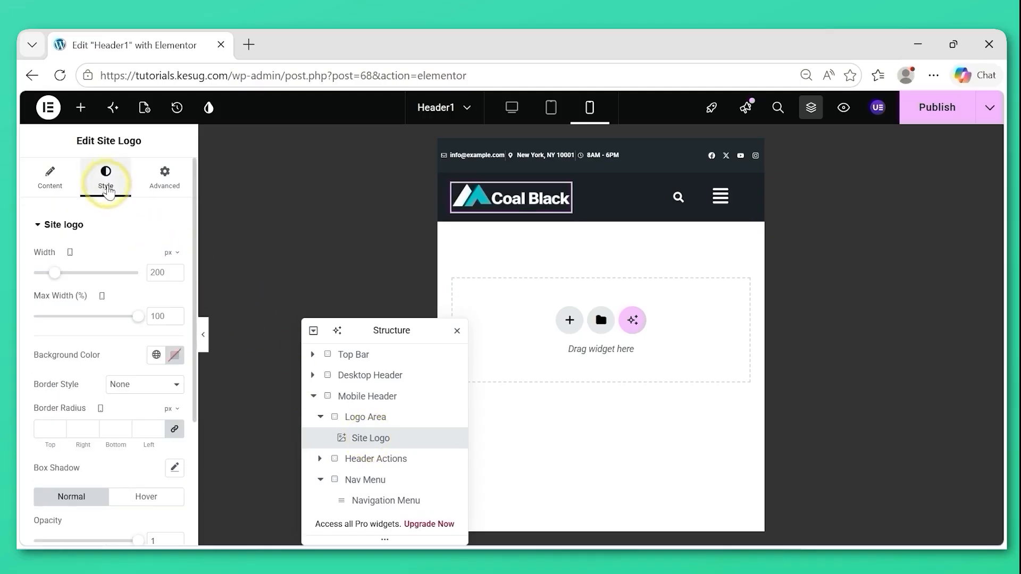
pyautogui.click(152, 272)
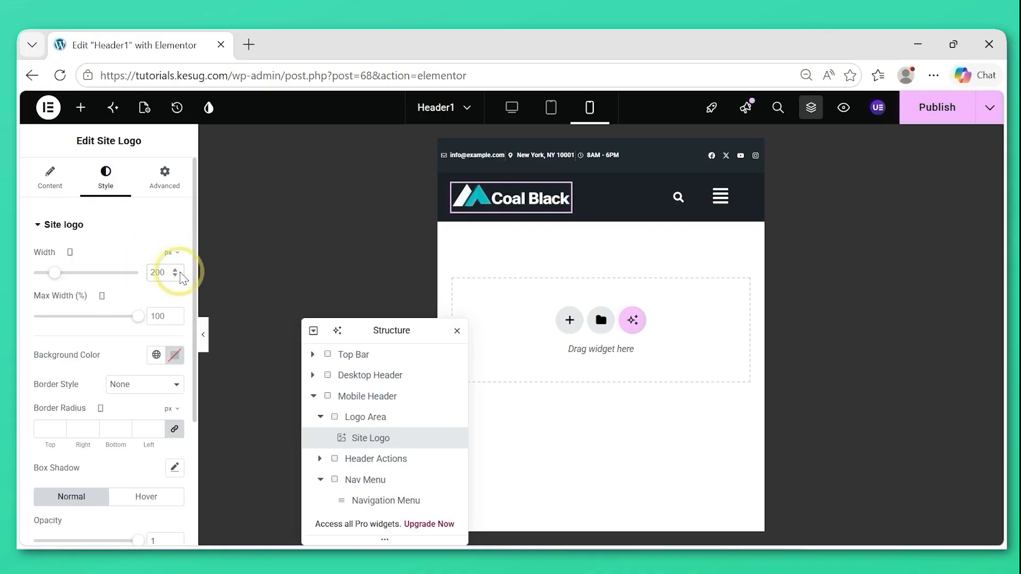
pyautogui.write('12')
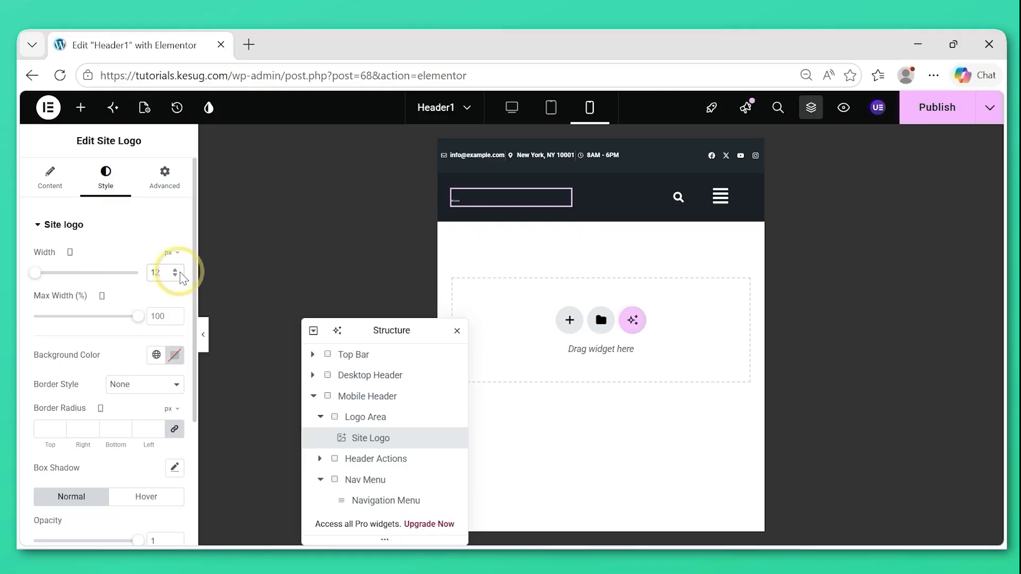
pyautogui.write('0')
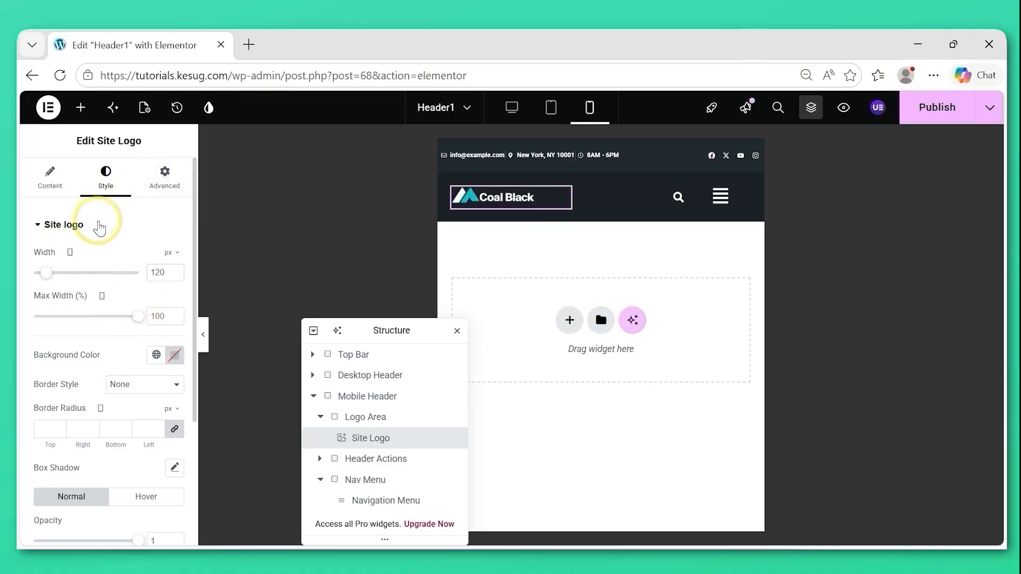
pyautogui.click(98, 229)
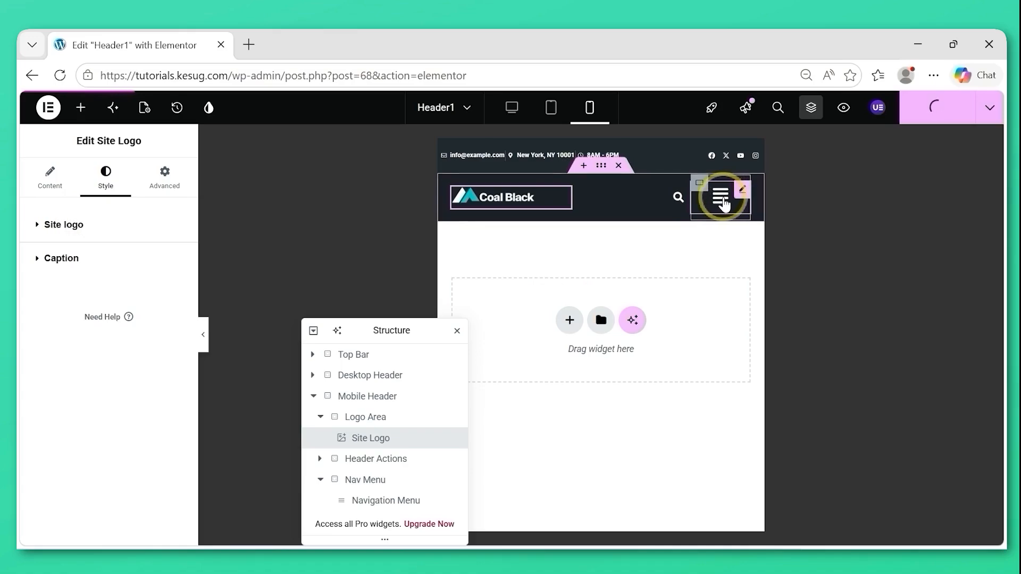
# Set the mobile Navigation Menu's horizontal padding to 10 and its space between items to 30, with the flyout closed again when done.
pyautogui.click(722, 200)
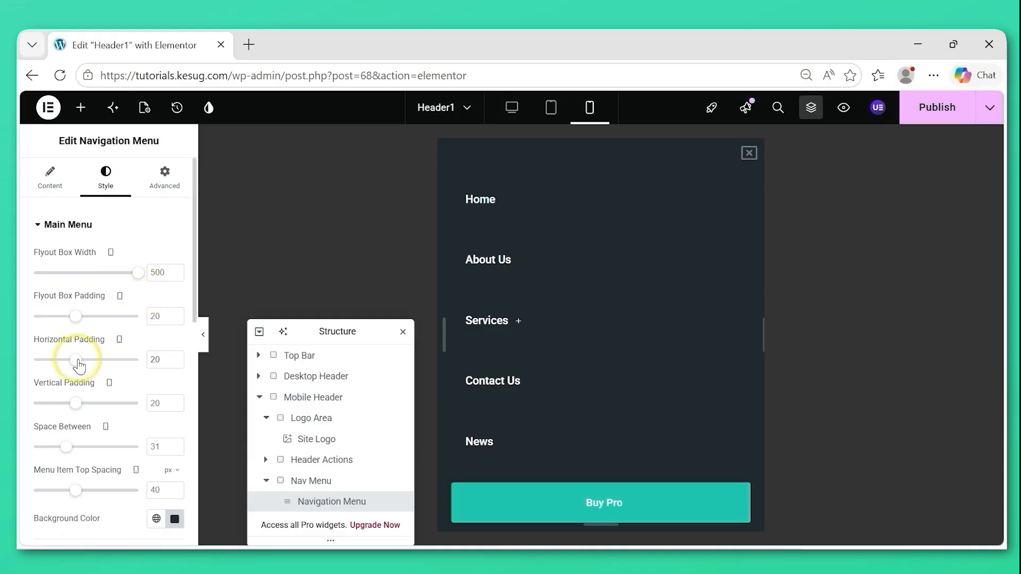
pyautogui.moveTo(79, 366); pyautogui.dragTo(55, 367)
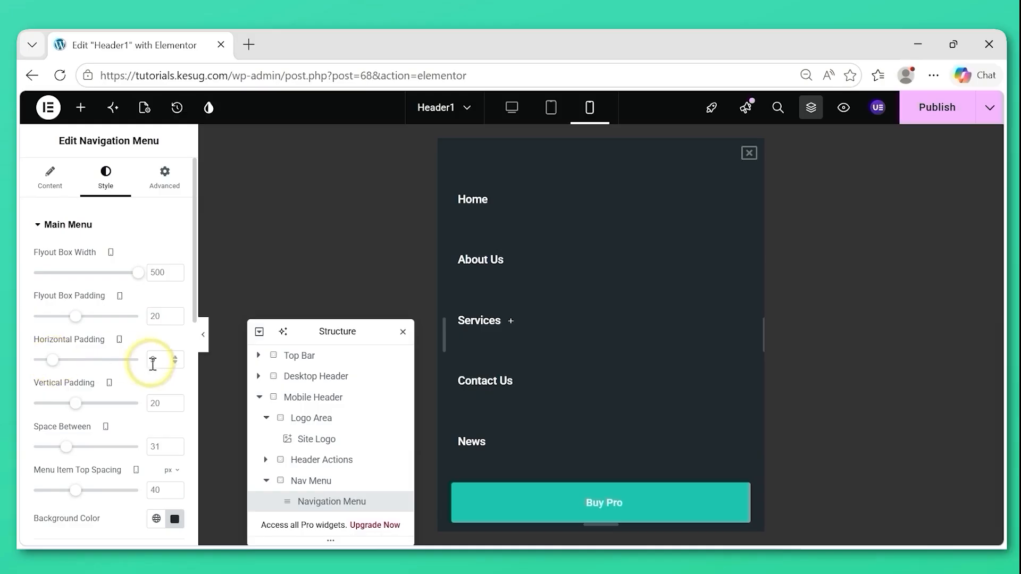
pyautogui.moveTo(151, 362); pyautogui.dragTo(168, 361)
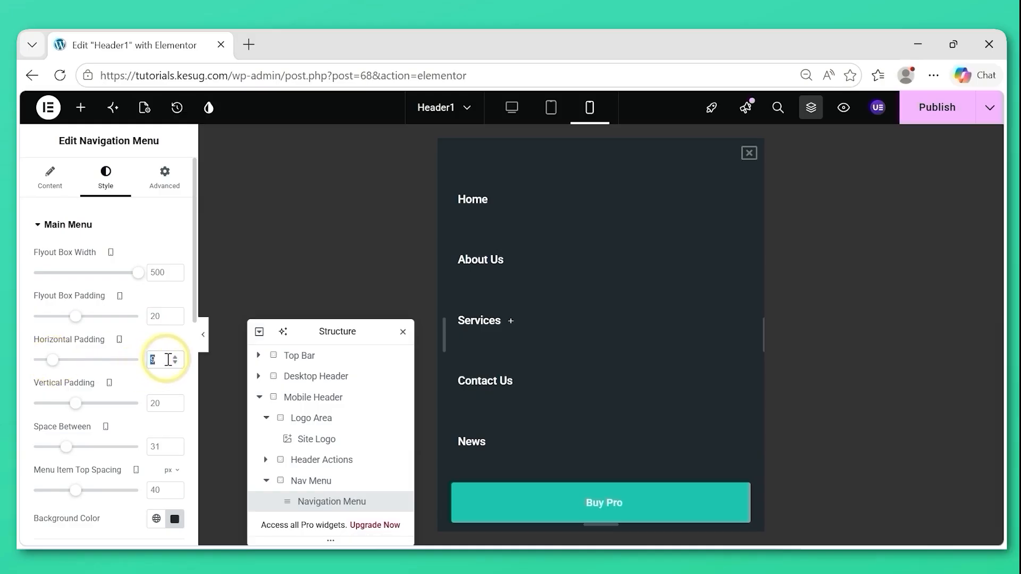
pyautogui.write('10')
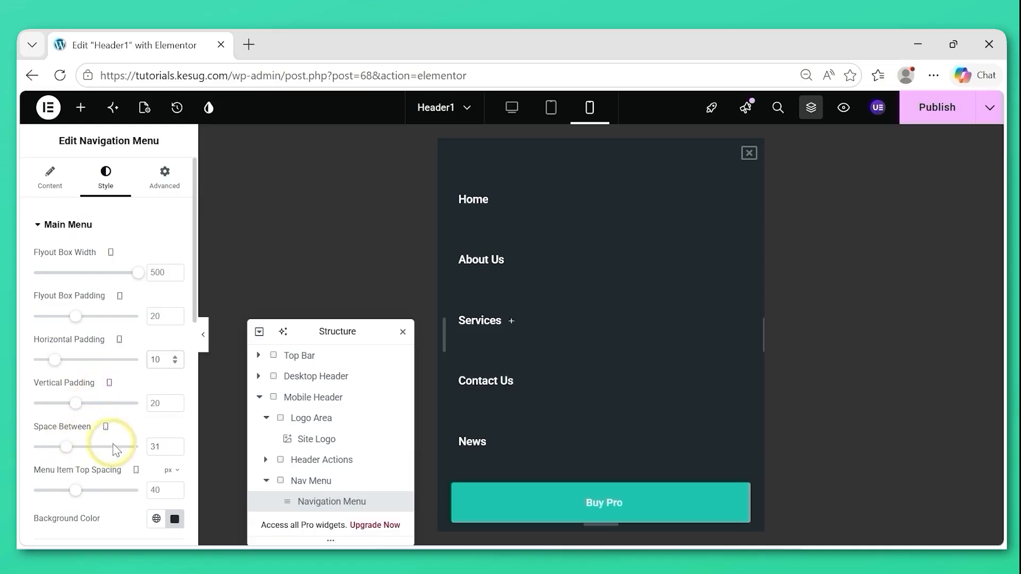
pyautogui.click(164, 448)
pyautogui.press('BackSpace')
pyautogui.write('0')
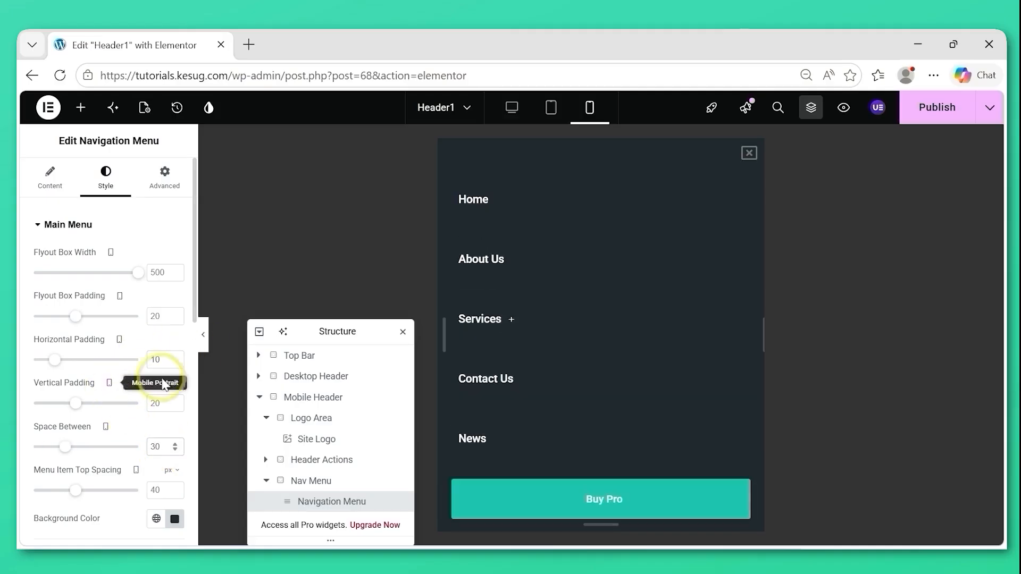
pyautogui.click(750, 155)
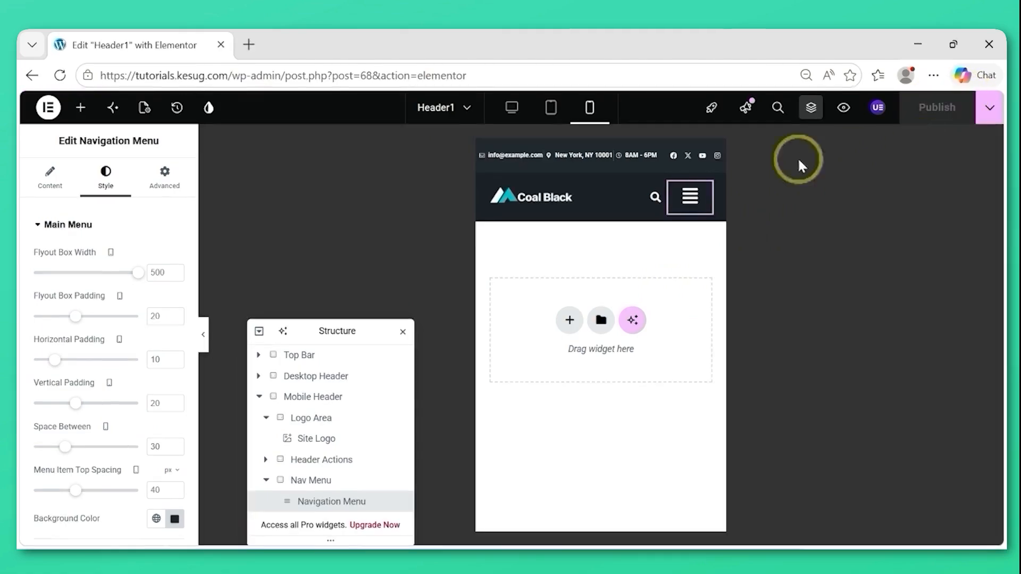
# Check the header and its flyout menu in mobile portrait and tablet portrait, and inspect the header in the desktop view.
pyautogui.click(690, 198)
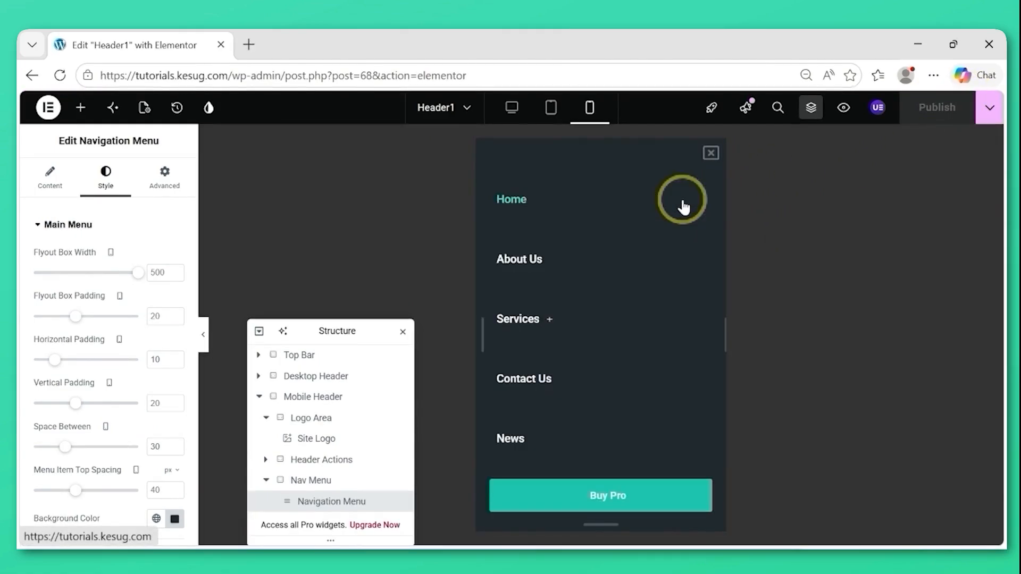
pyautogui.click(710, 156)
pyautogui.click(553, 109)
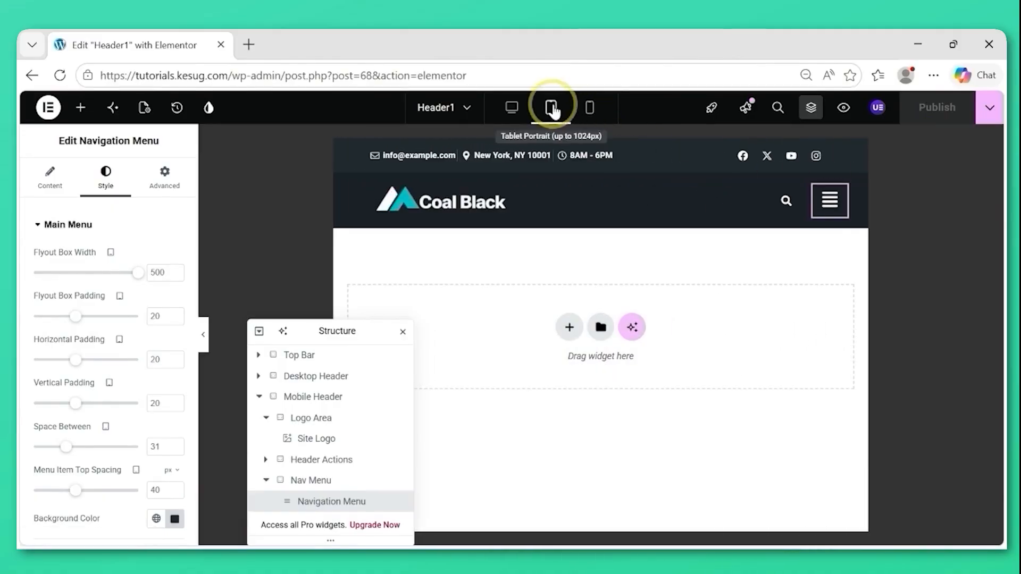
pyautogui.click(831, 212)
pyautogui.click(850, 155)
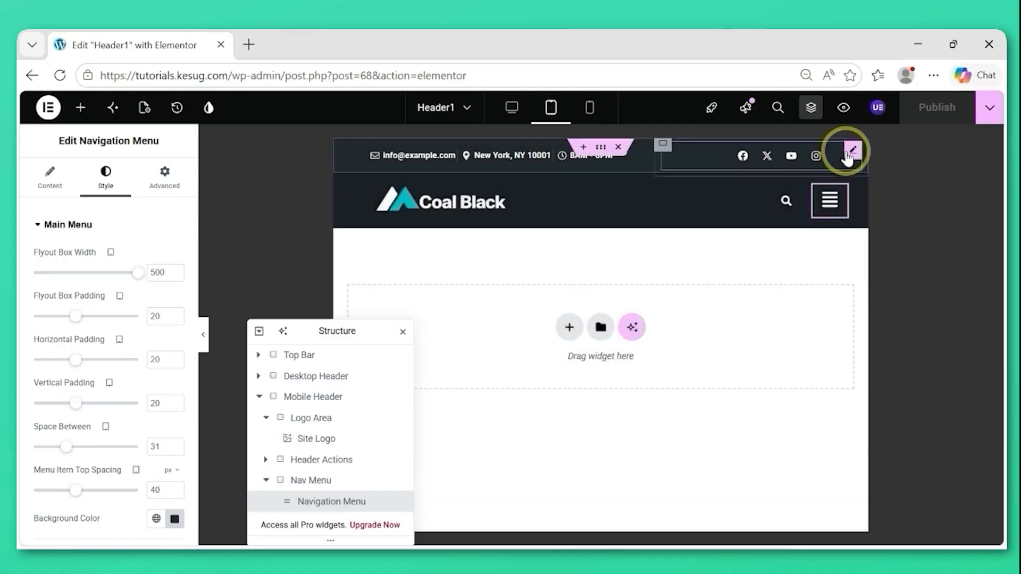
pyautogui.moveTo(366, 329); pyautogui.dragTo(195, 326)
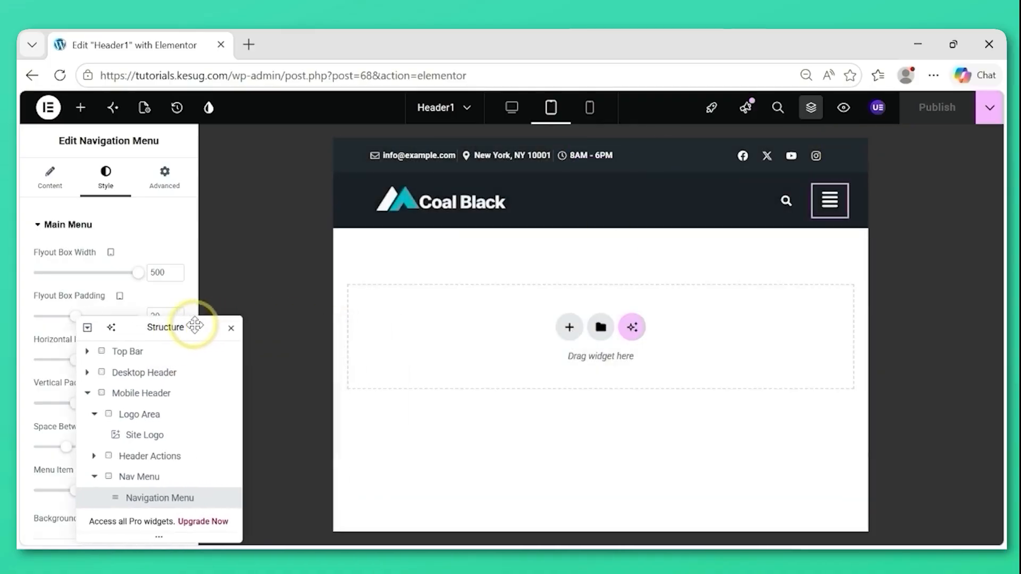
pyautogui.click(512, 109)
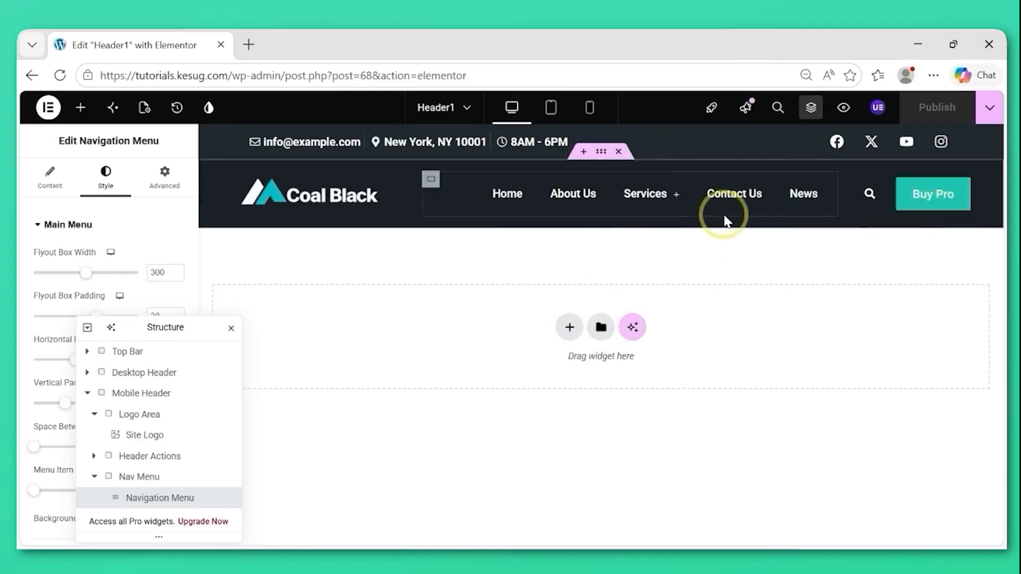
pyautogui.click(589, 198)
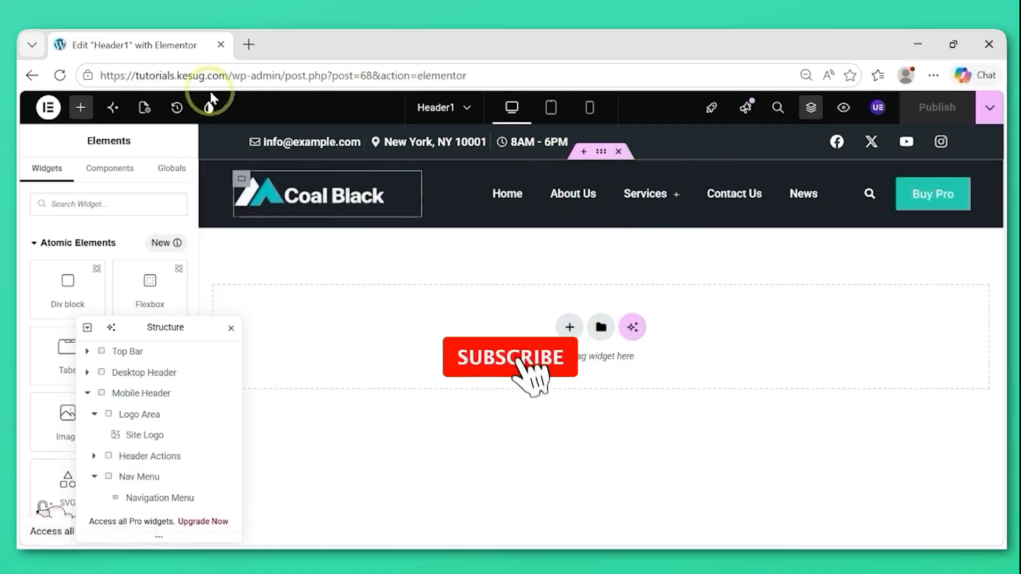
pyautogui.click(236, 74)
pyautogui.moveTo(236, 74); pyautogui.dragTo(79, 76)
pyautogui.hotkey('ctrl', 'c')
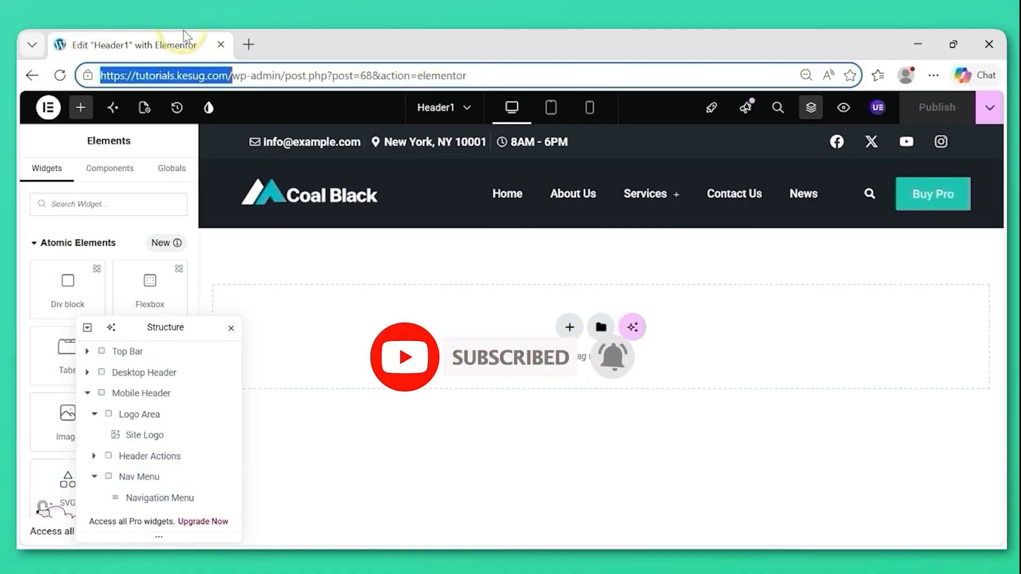
pyautogui.click(249, 45)
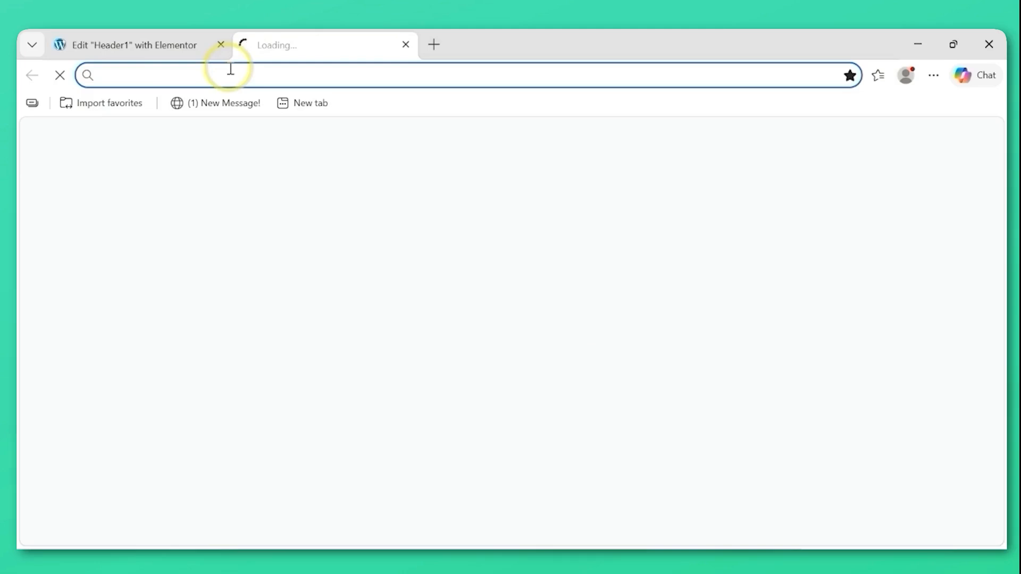
pyautogui.hotkey('ctrl', 'v')
pyautogui.press('Return')
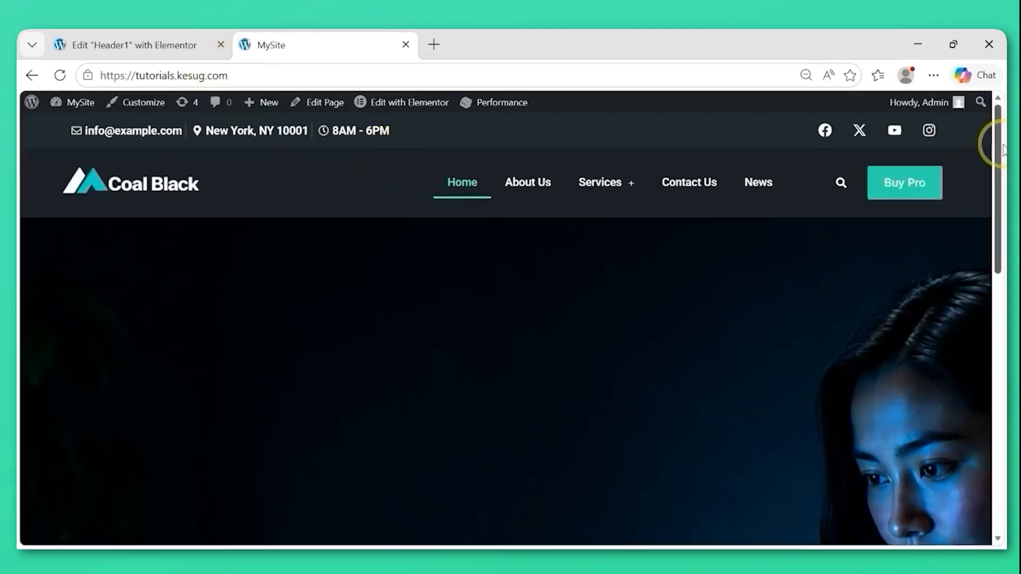
pyautogui.moveTo(1000, 159); pyautogui.dragTo(1002, 58)
# Log out of the WordPress admin account from the site's front end.
pyautogui.moveTo(936, 109)
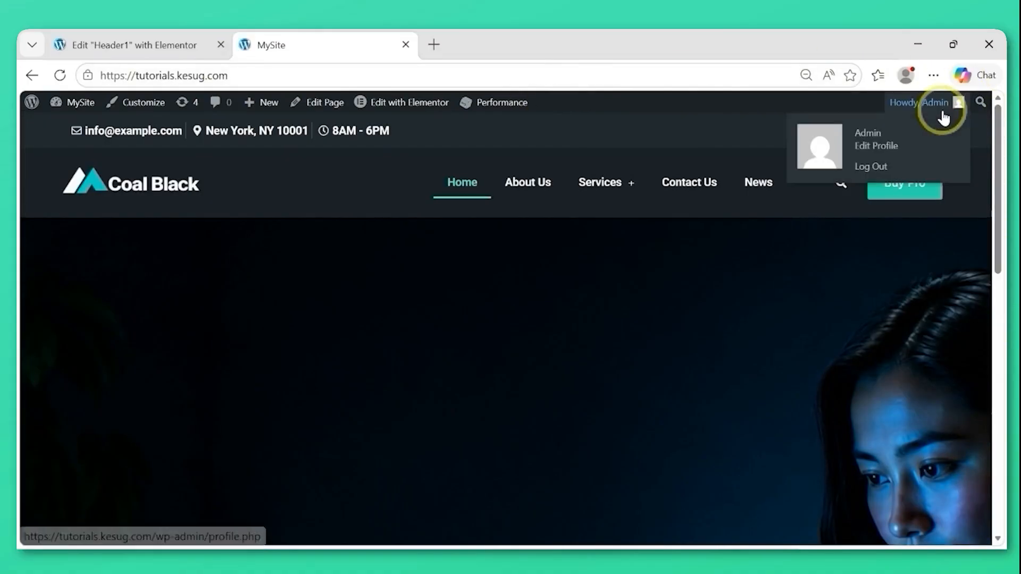
pyautogui.click(931, 109)
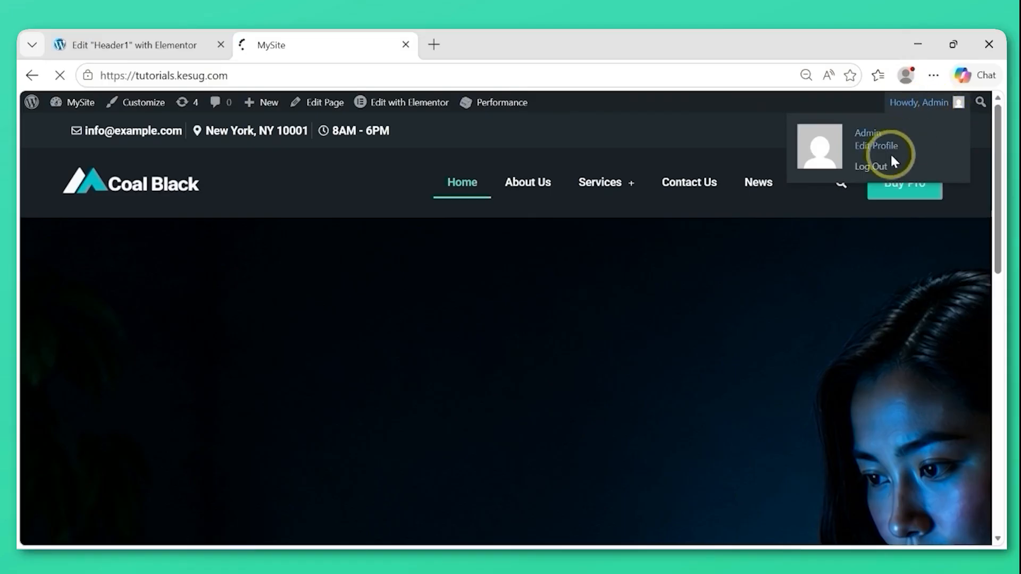
pyautogui.click(875, 166)
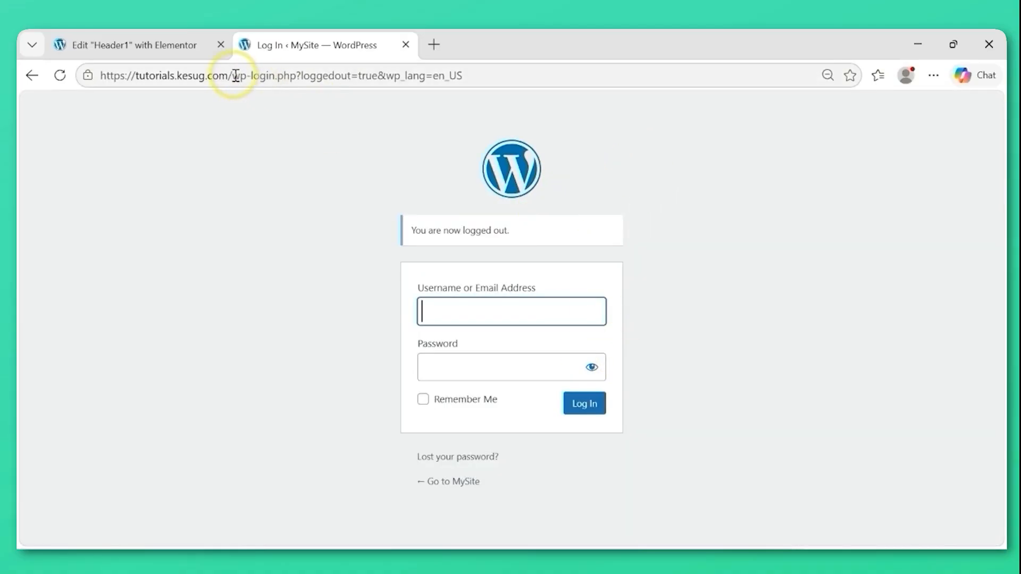
pyautogui.moveTo(232, 75); pyautogui.dragTo(448, 75)
pyautogui.press('BackSpace')
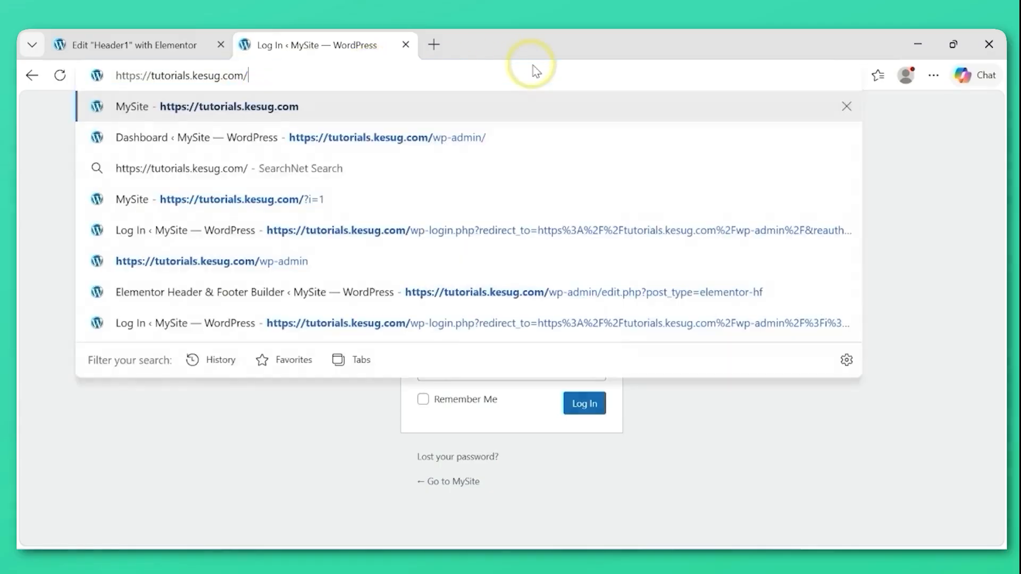
pyautogui.press('Return')
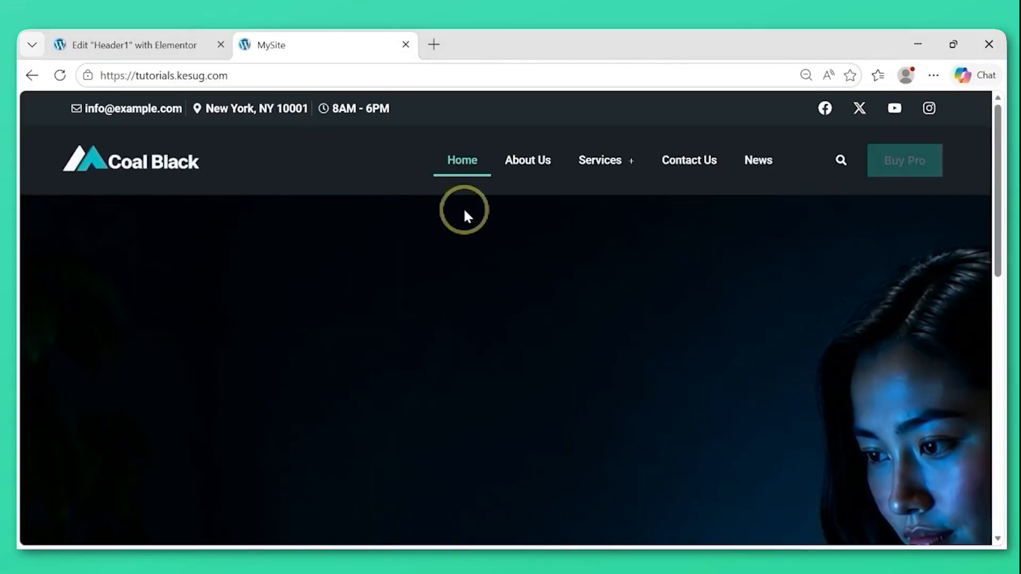
pyautogui.moveTo(996, 149); pyautogui.dragTo(985, 465)
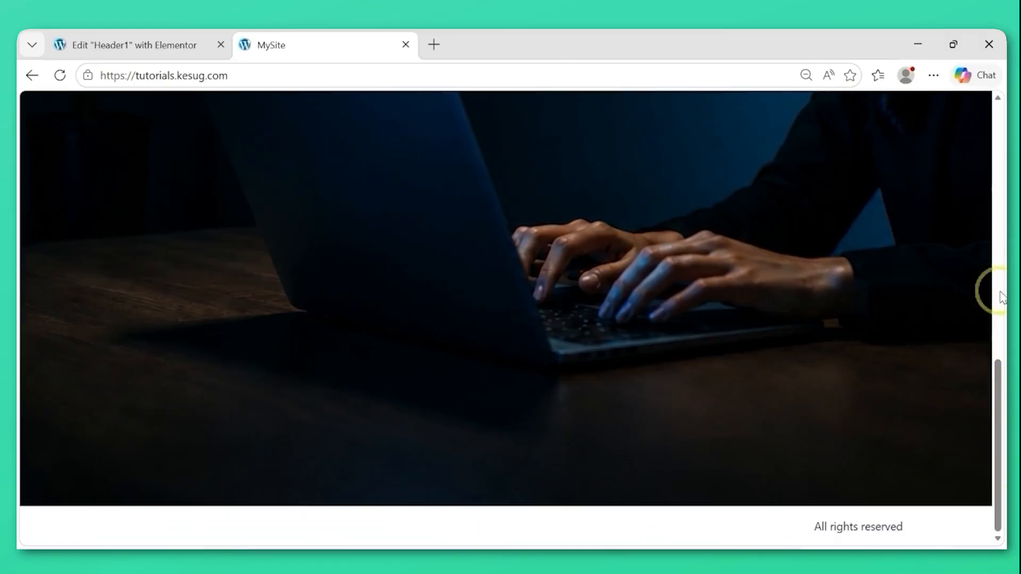
pyautogui.moveTo(1000, 436); pyautogui.dragTo(1000, 118)
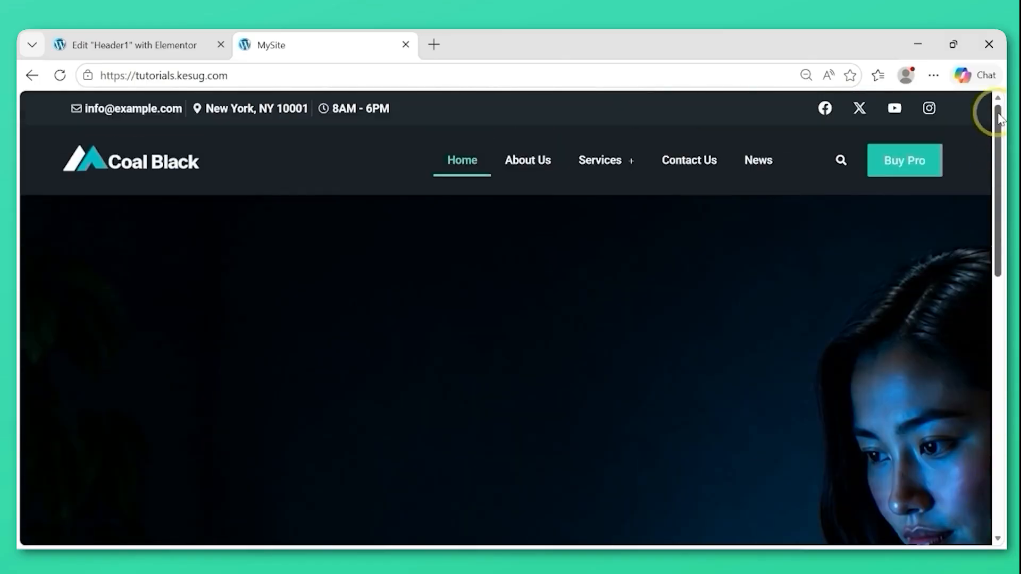
# Check the live header and its flyout menu at tablet and mobile browser widths, and return the window to full size.
pyautogui.click(952, 47)
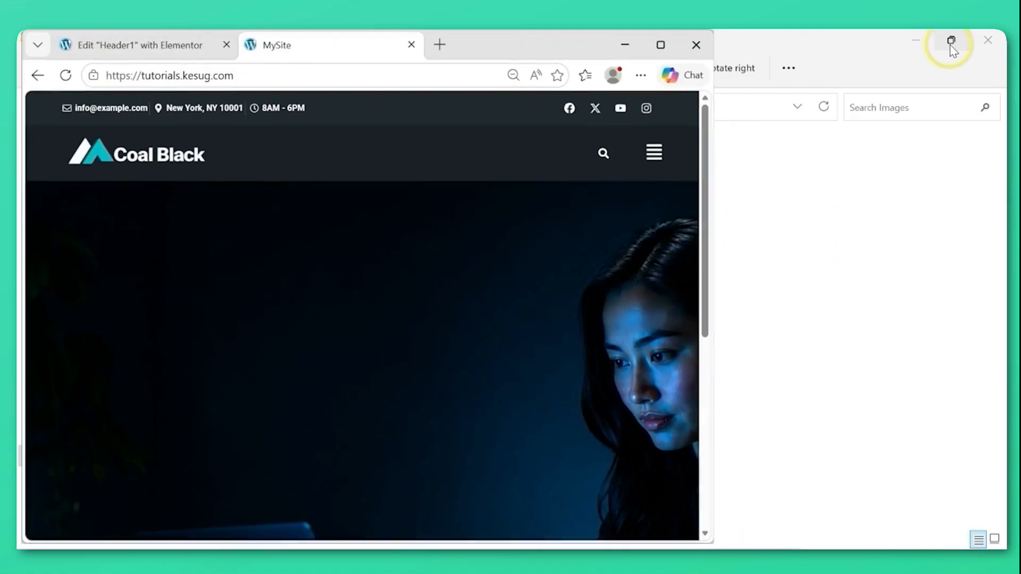
pyautogui.click(654, 155)
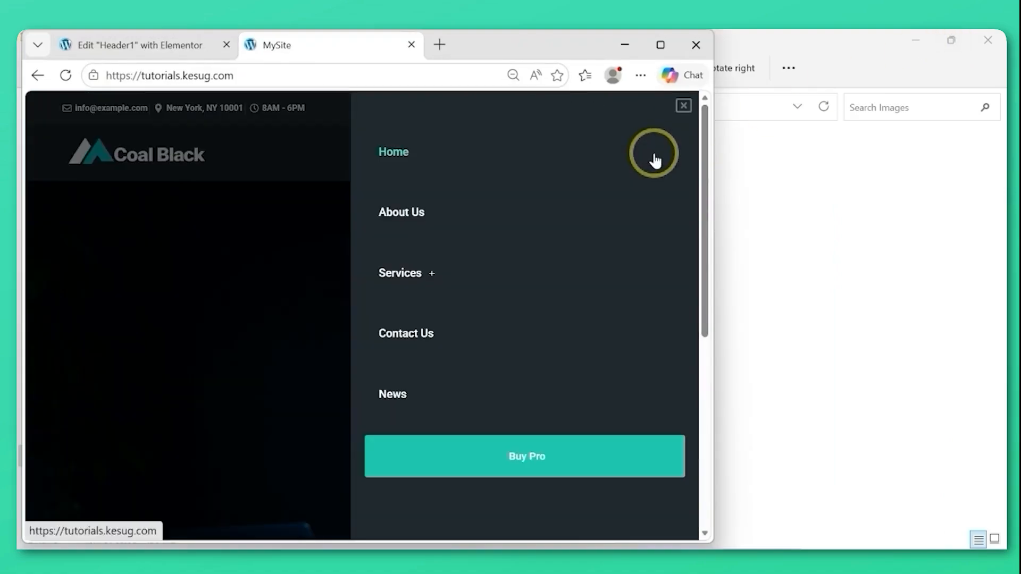
pyautogui.click(682, 108)
pyautogui.moveTo(714, 186); pyautogui.dragTo(470, 213)
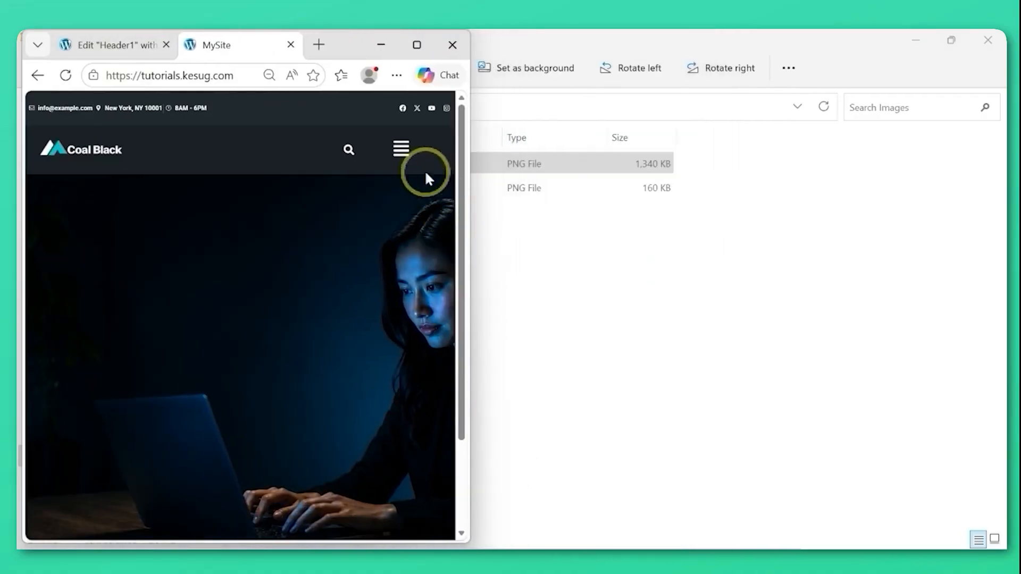
pyautogui.click(401, 149)
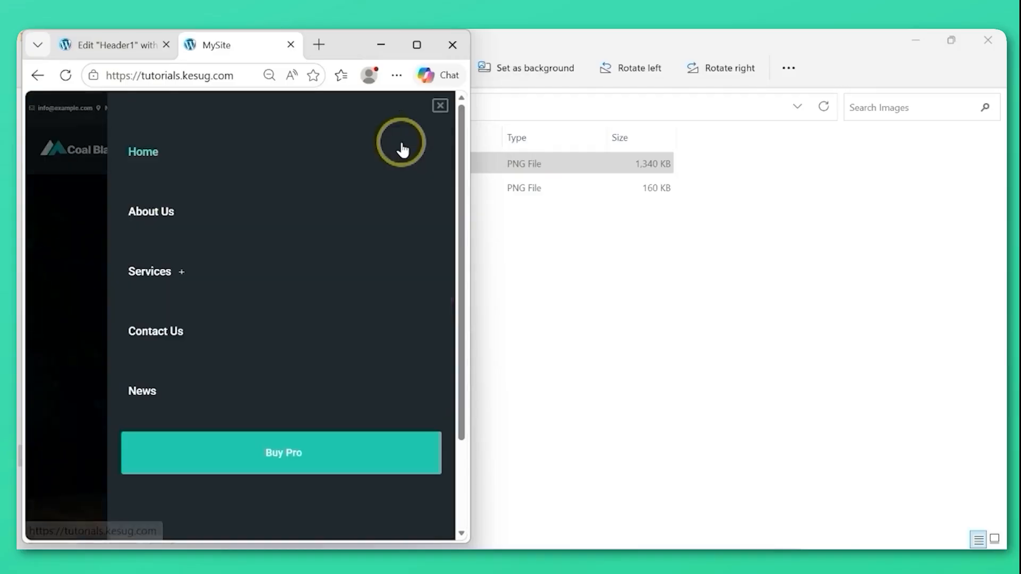
pyautogui.click(439, 107)
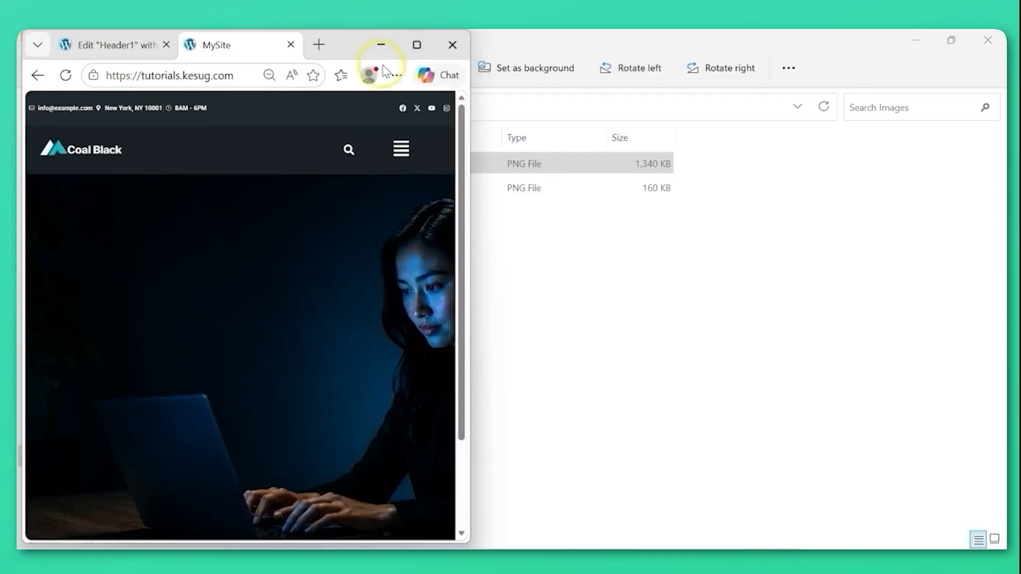
pyautogui.click(415, 47)
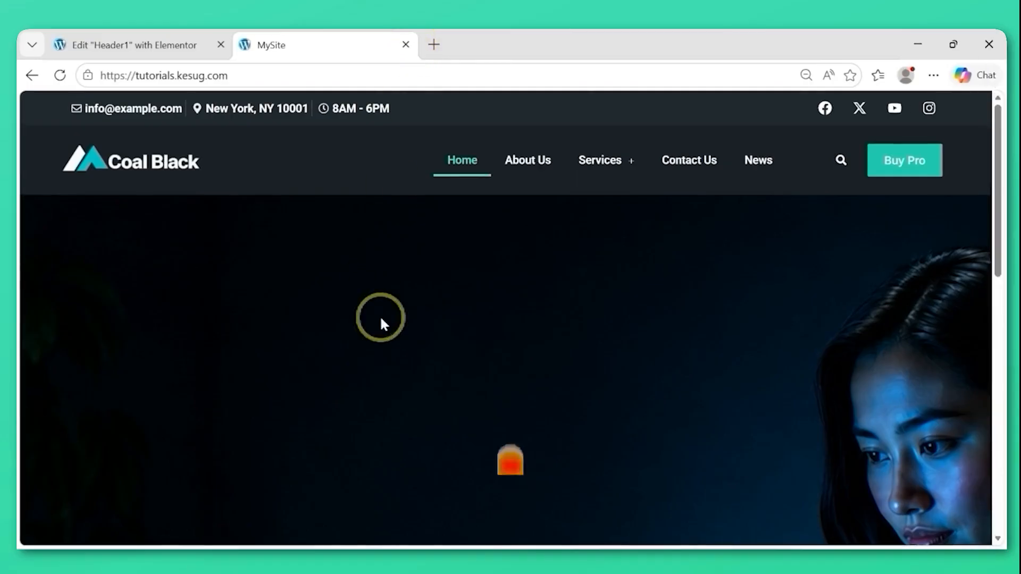